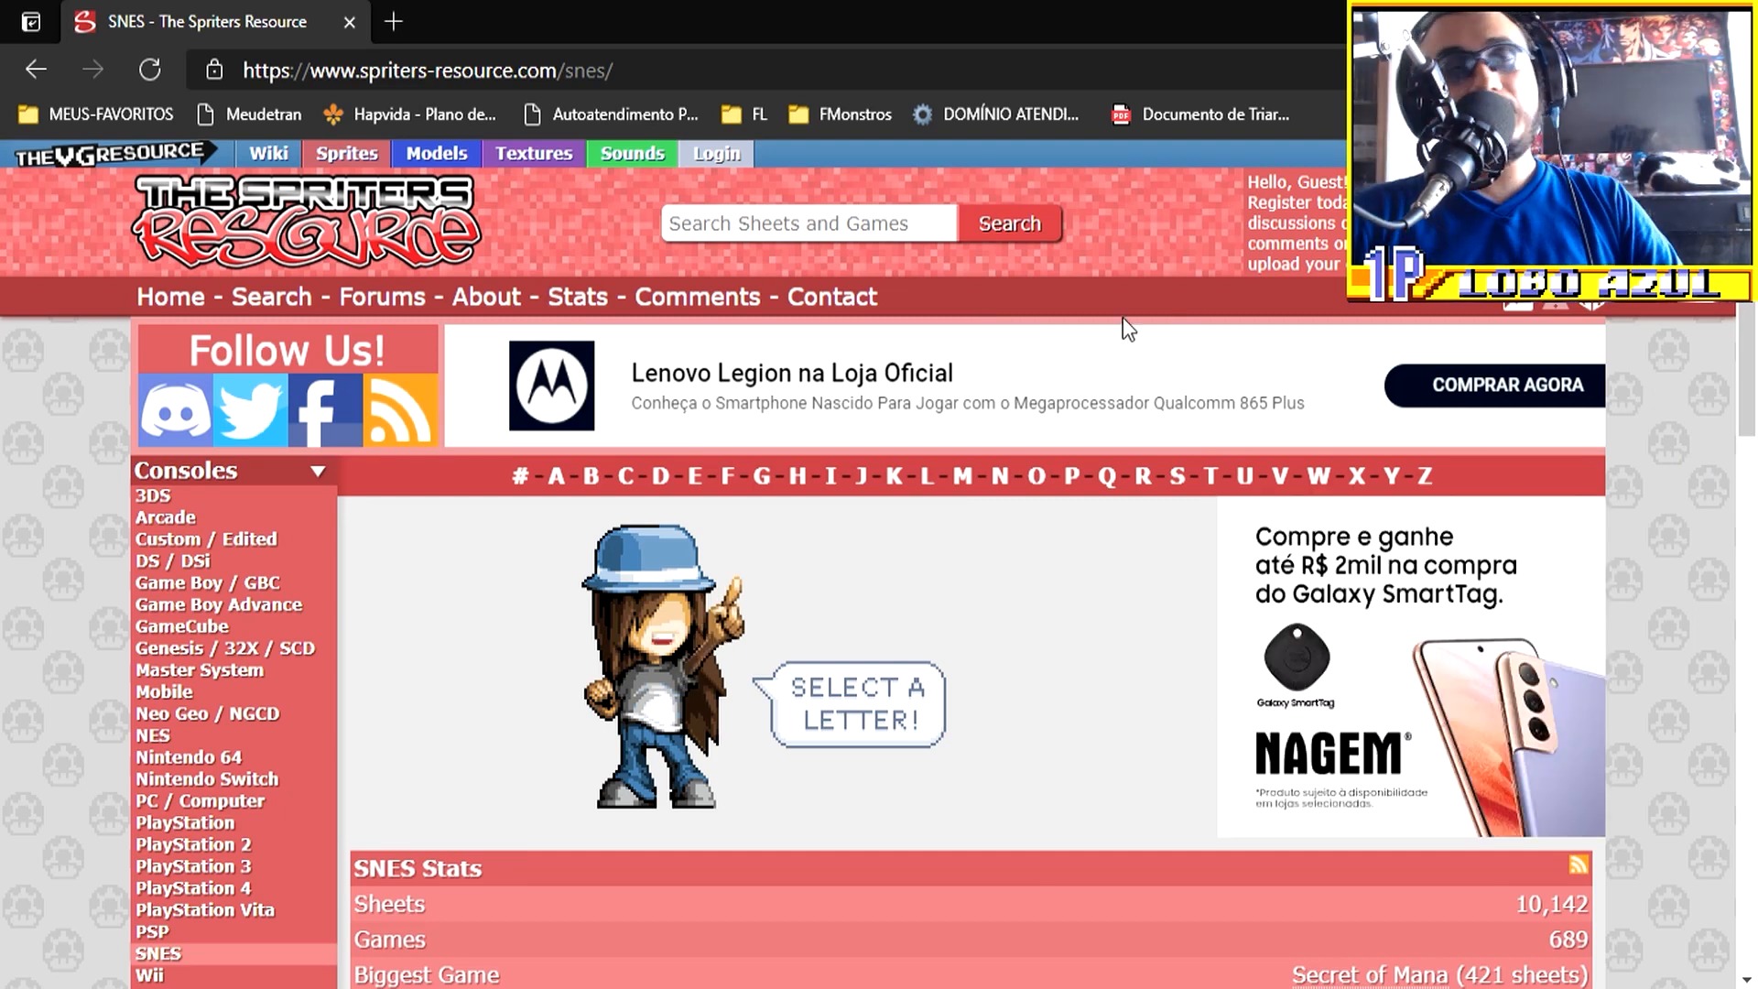
Step: Search the sprite site for "bat" and look through the sheet results for a suitable reference
{"action": "left_click", "coordinate": [766, 224]}
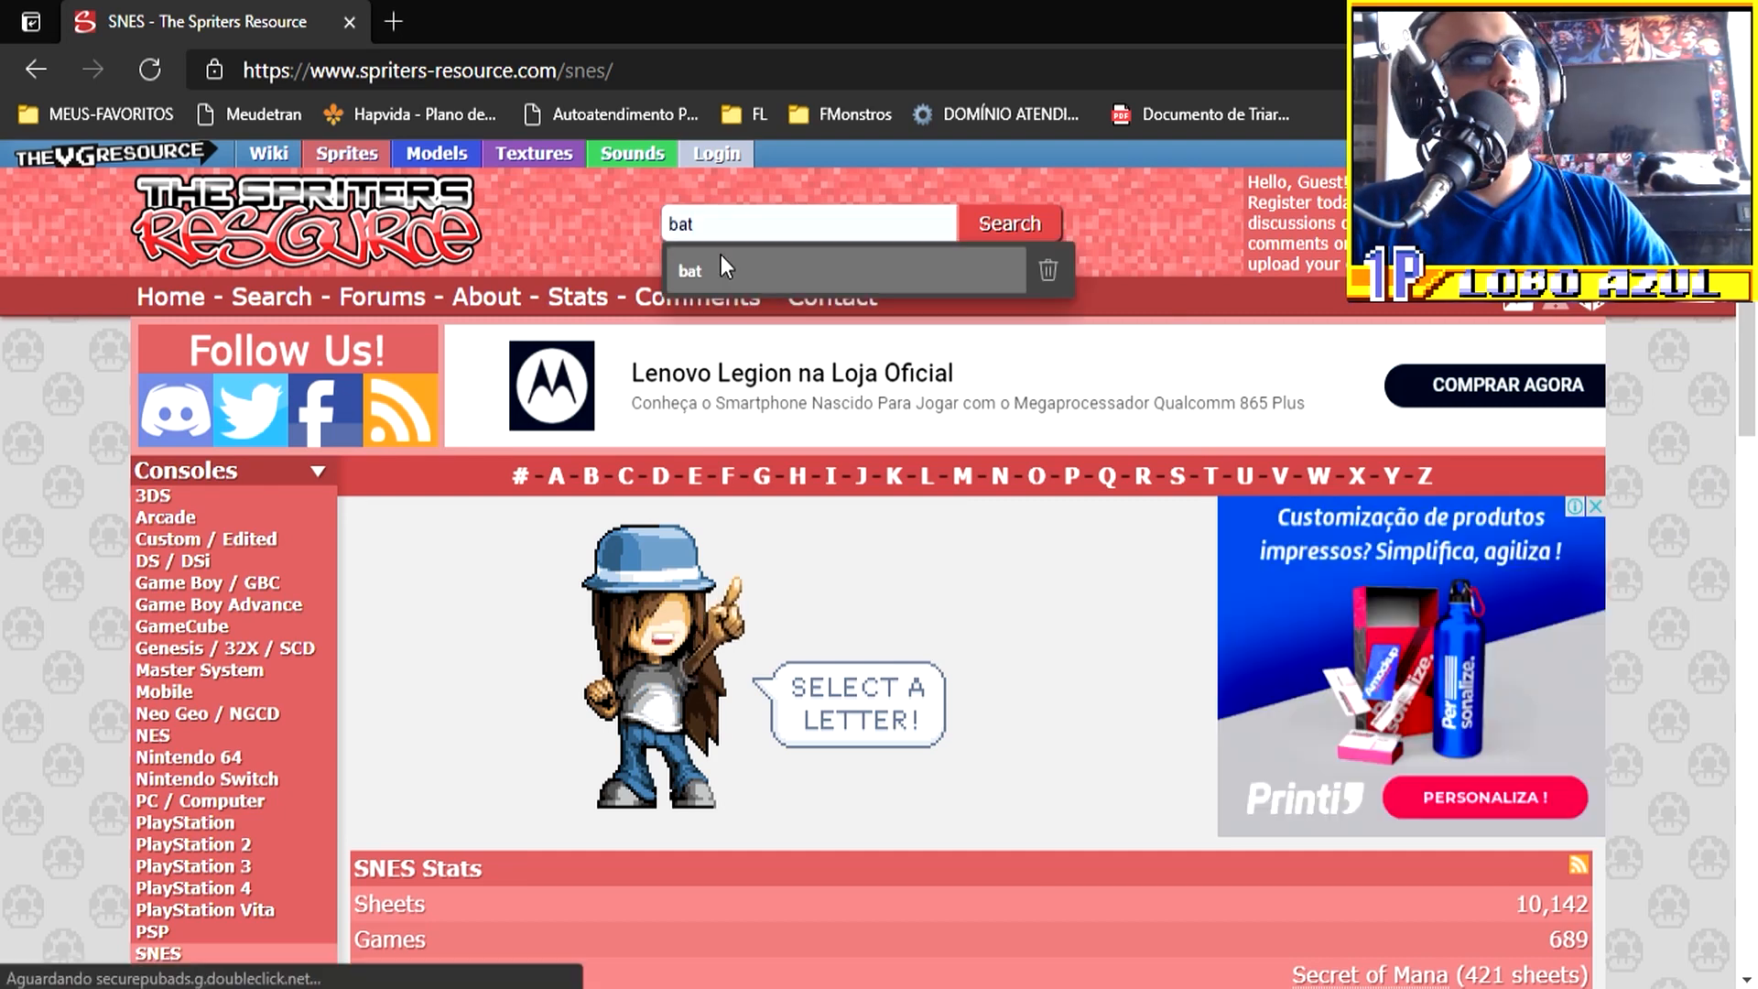
{"action": "left_click", "coordinate": [716, 269]}
{"action": "left_click", "coordinate": [1017, 229]}
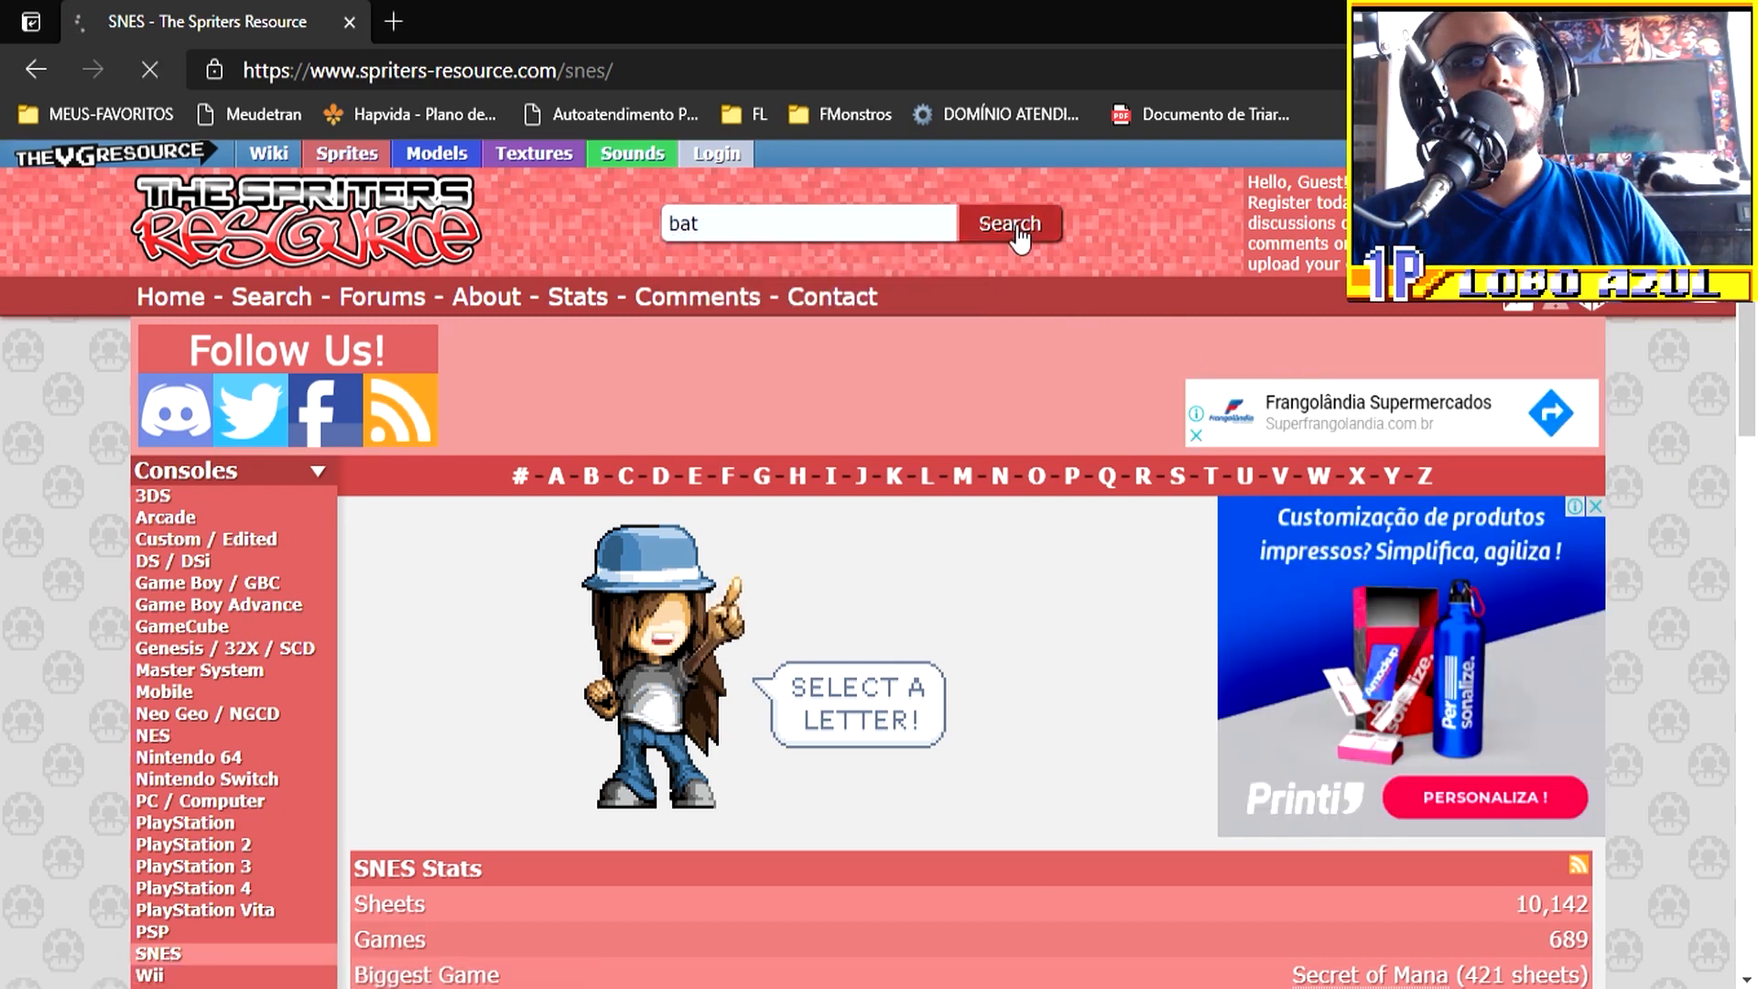
{"action": "scroll", "coordinate": [1264, 542], "scroll_direction": "down", "scroll_amount": 5}
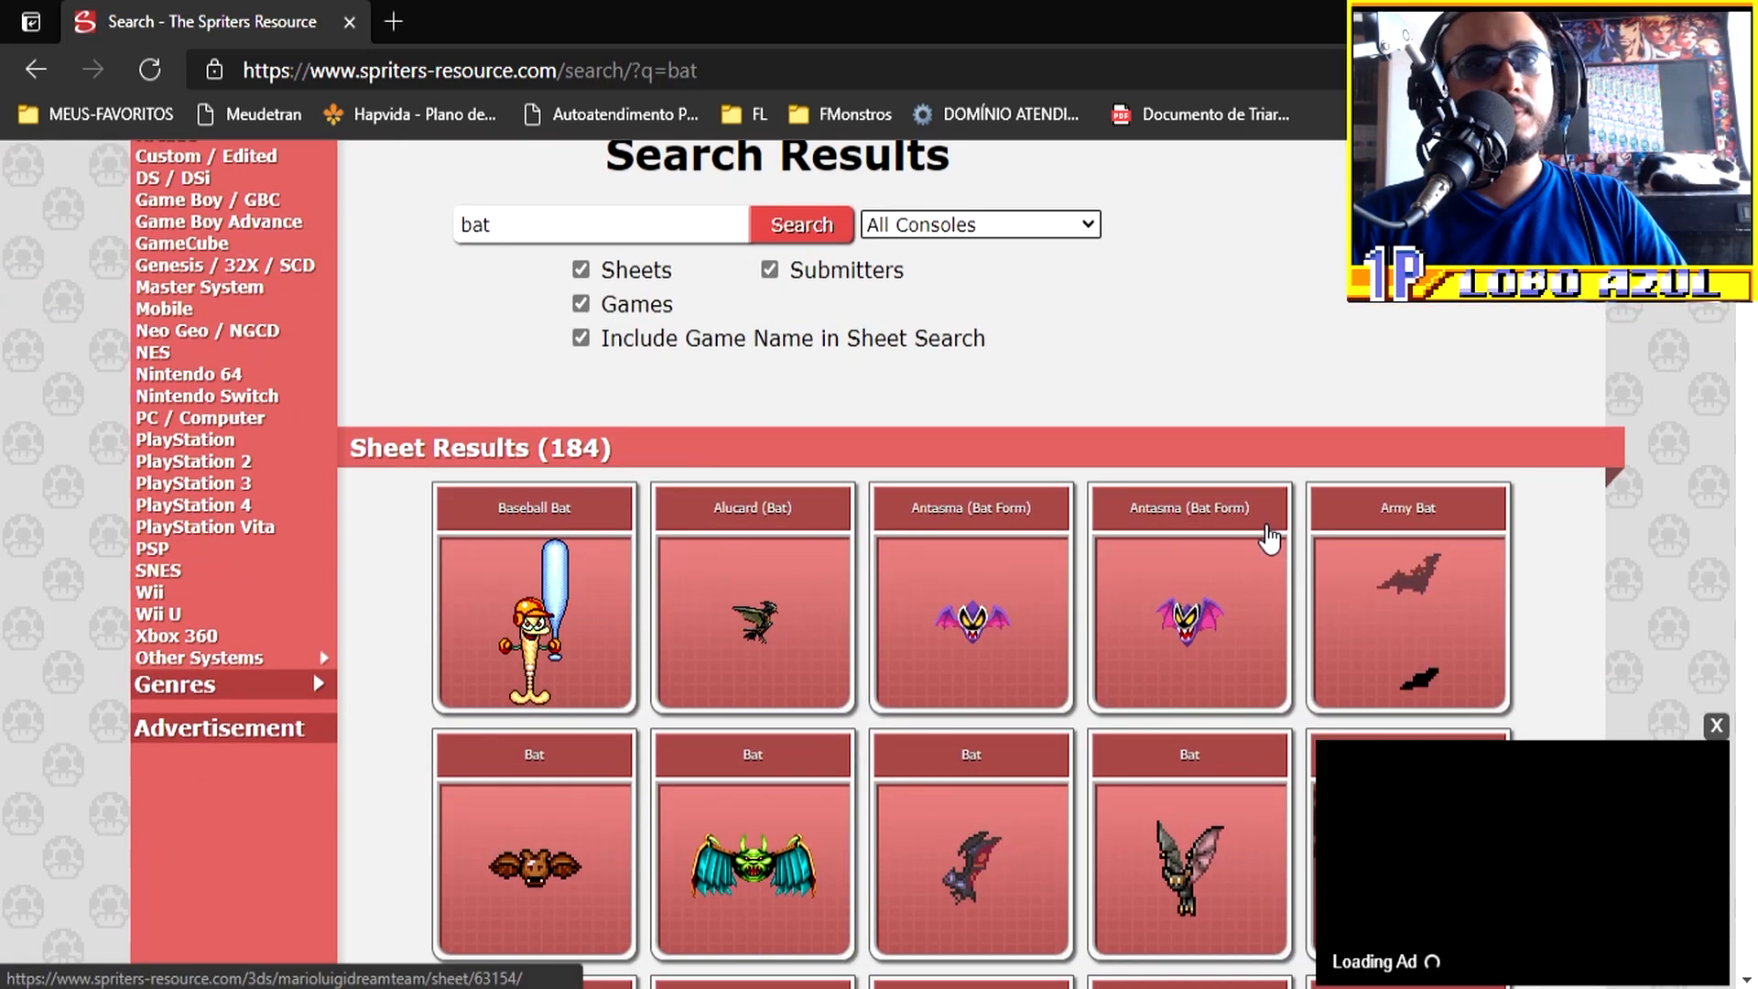
{"action": "scroll", "coordinate": [1213, 581], "scroll_direction": "down", "scroll_amount": 8}
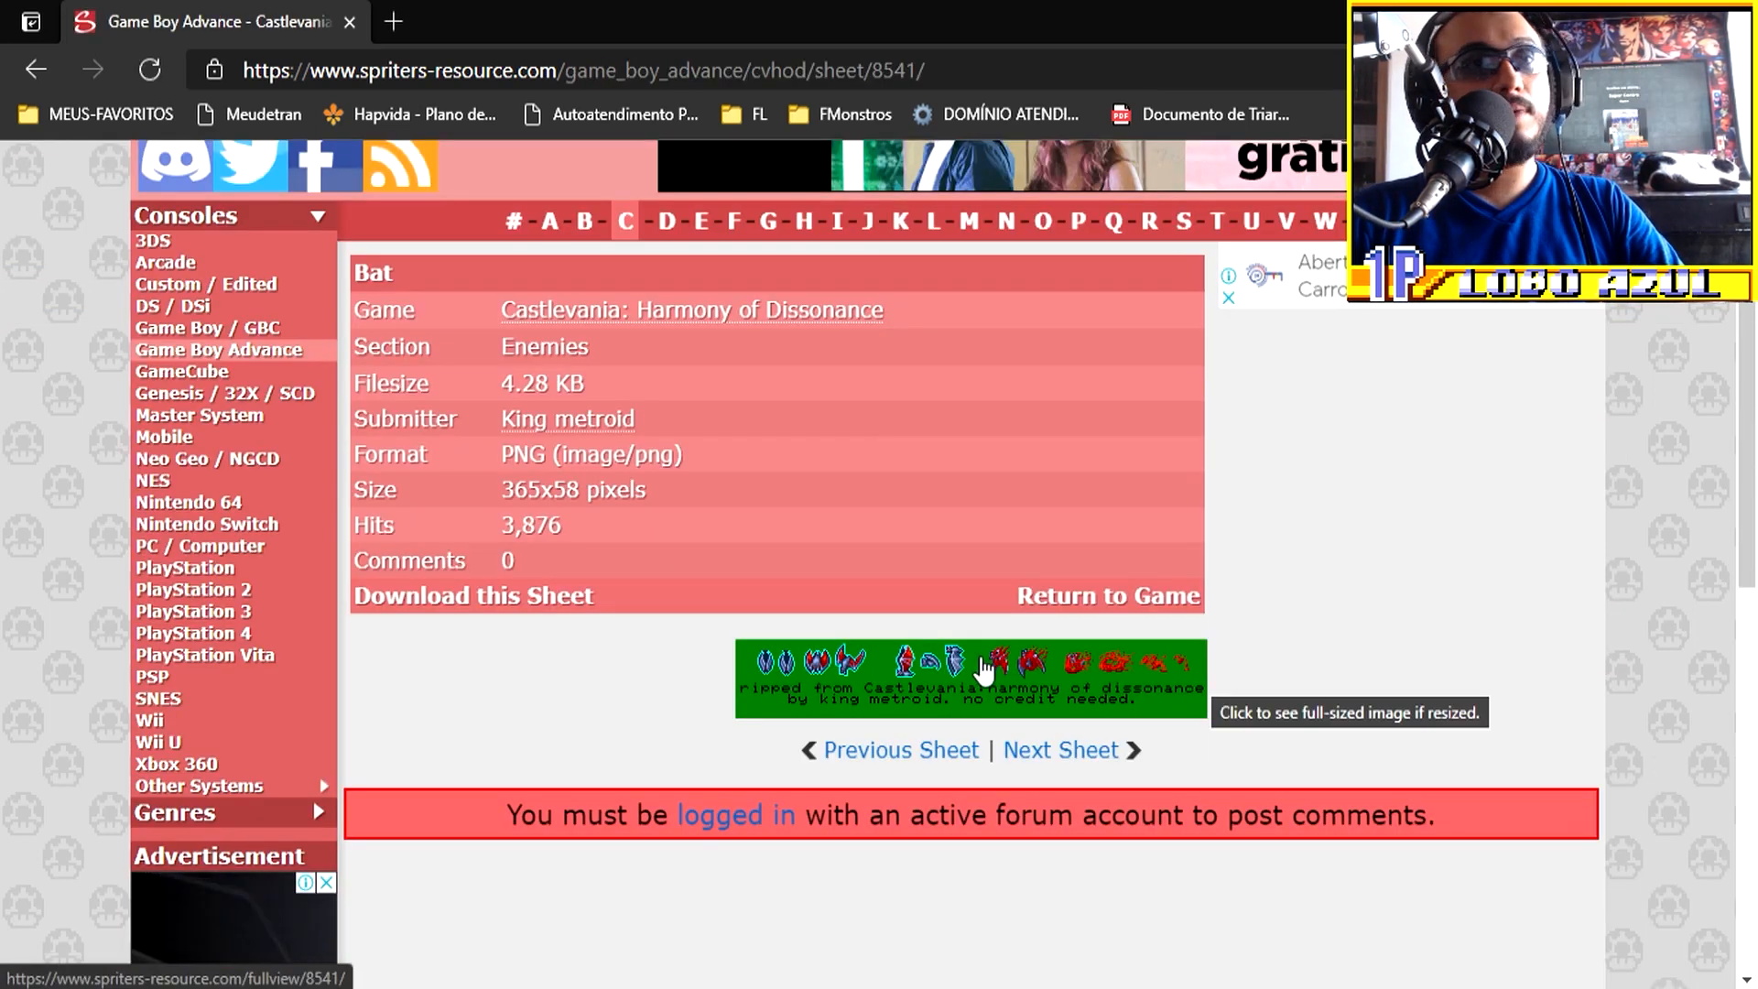
{"action": "right_click", "coordinate": [1190, 678]}
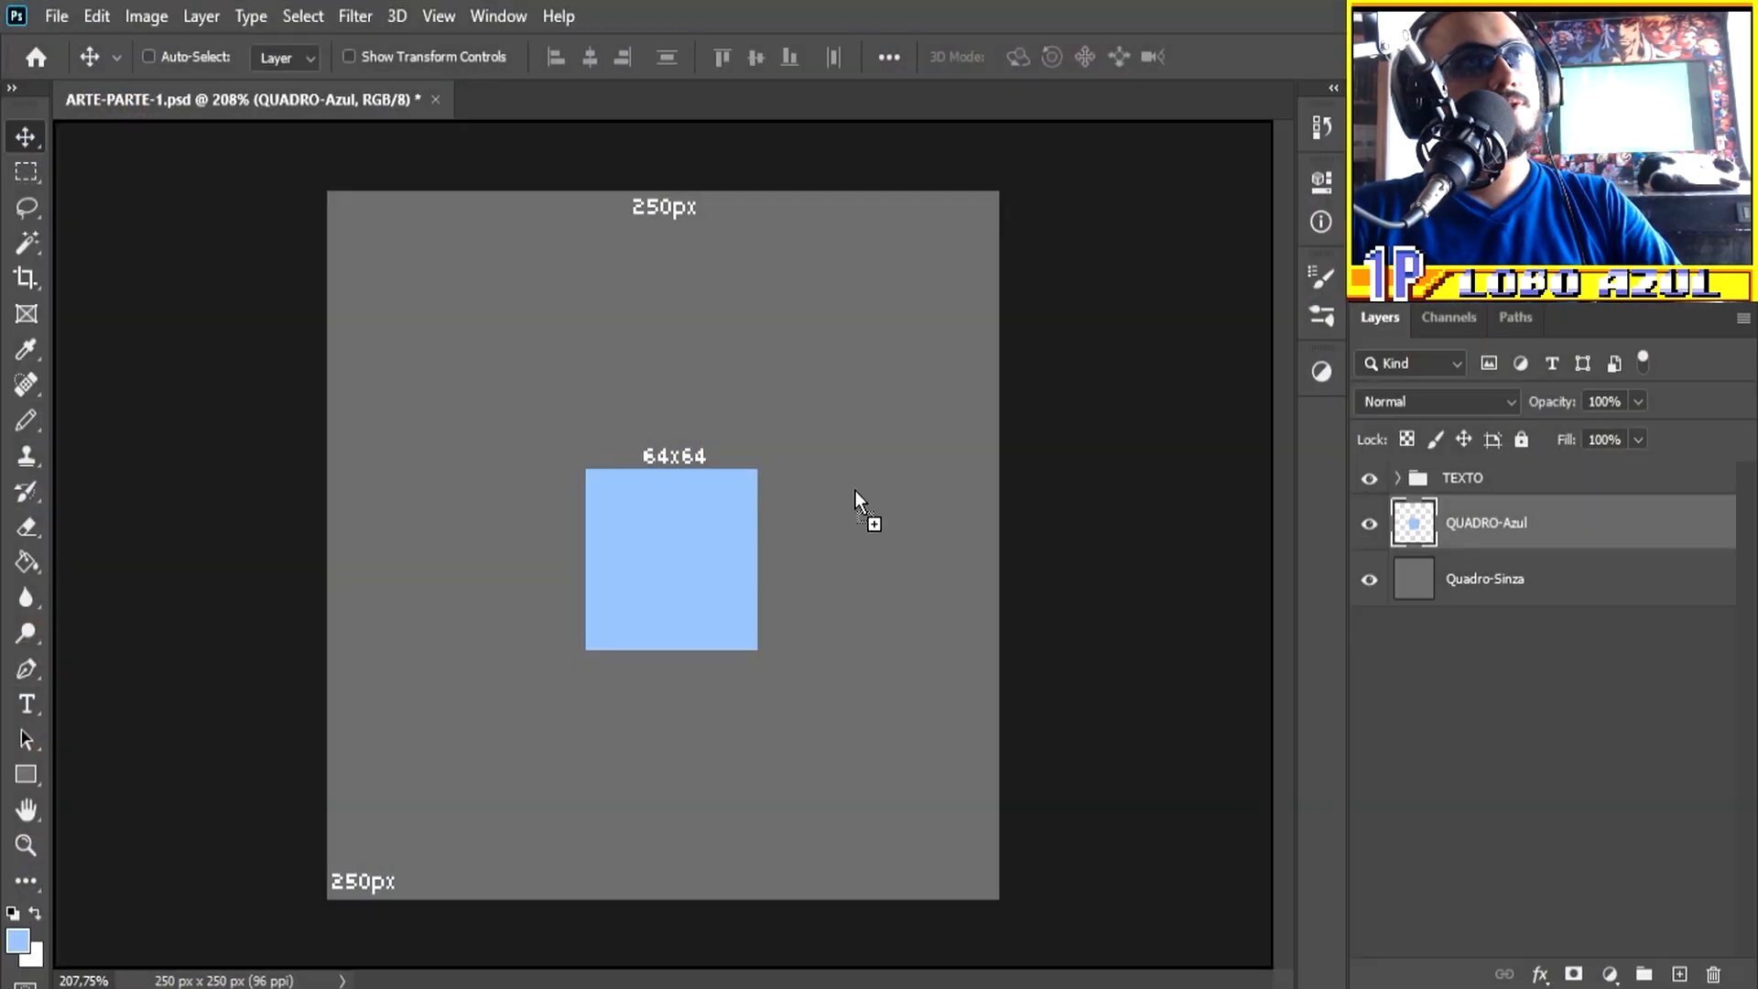
Step: Open Castlevania Harmony of Dissonance.png from the desktop in Photoshop as its own document
{"action": "left_click_drag", "start_coordinate": [855, 491], "coordinate": [551, 97]}
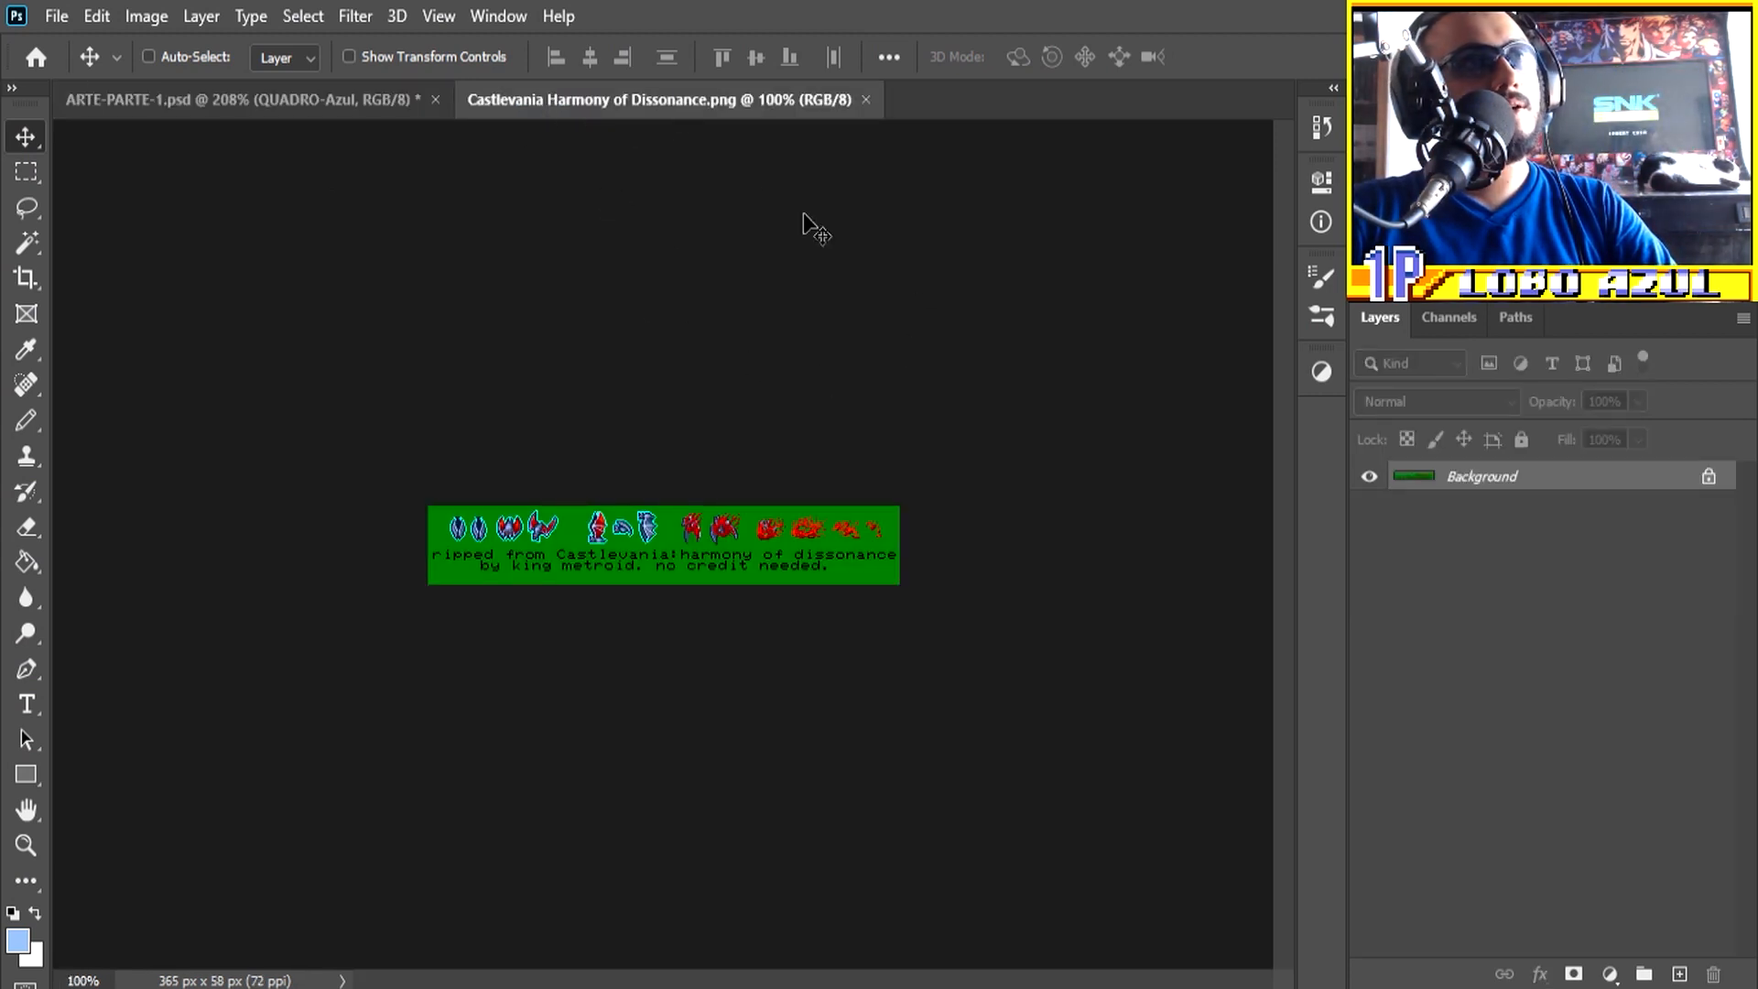
{"action": "key", "text": "ctrl+0"}
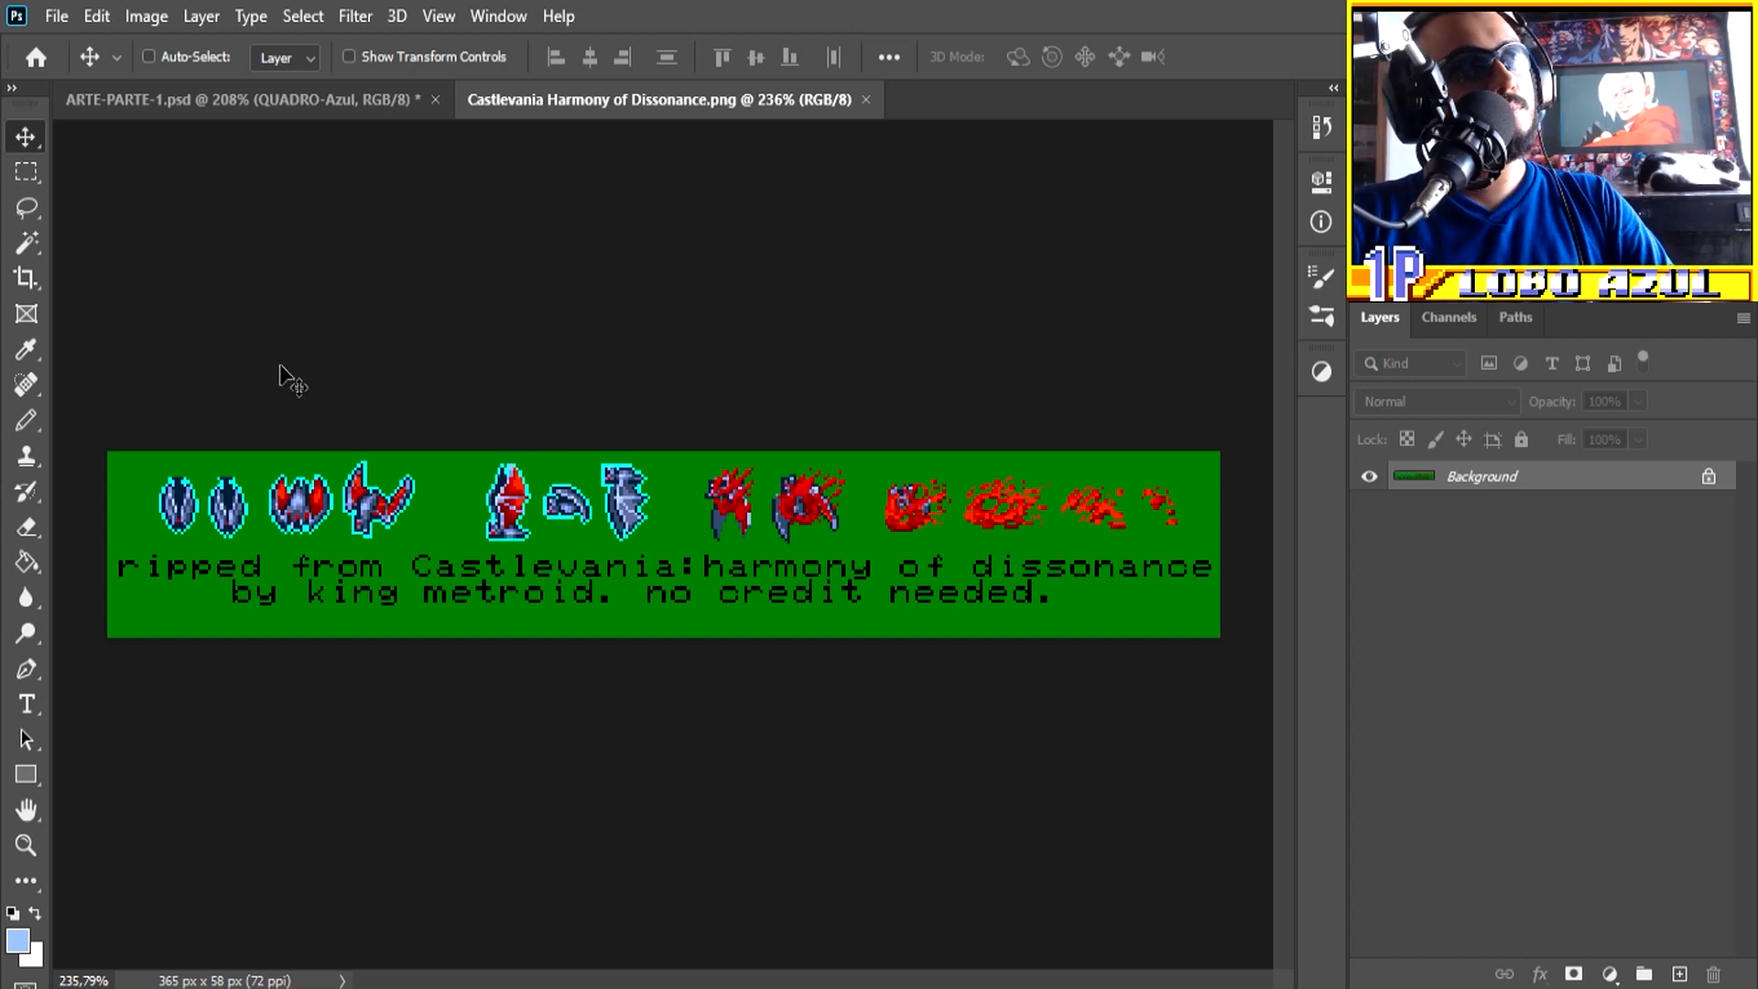
Step: Copy the seven cyan-outlined bat sprites from the sheet's upper row and paste them into ARTE-PARTE-1.psd
{"action": "left_click", "coordinate": [27, 176]}
{"action": "left_click_drag", "start_coordinate": [108, 453], "coordinate": [665, 547]}
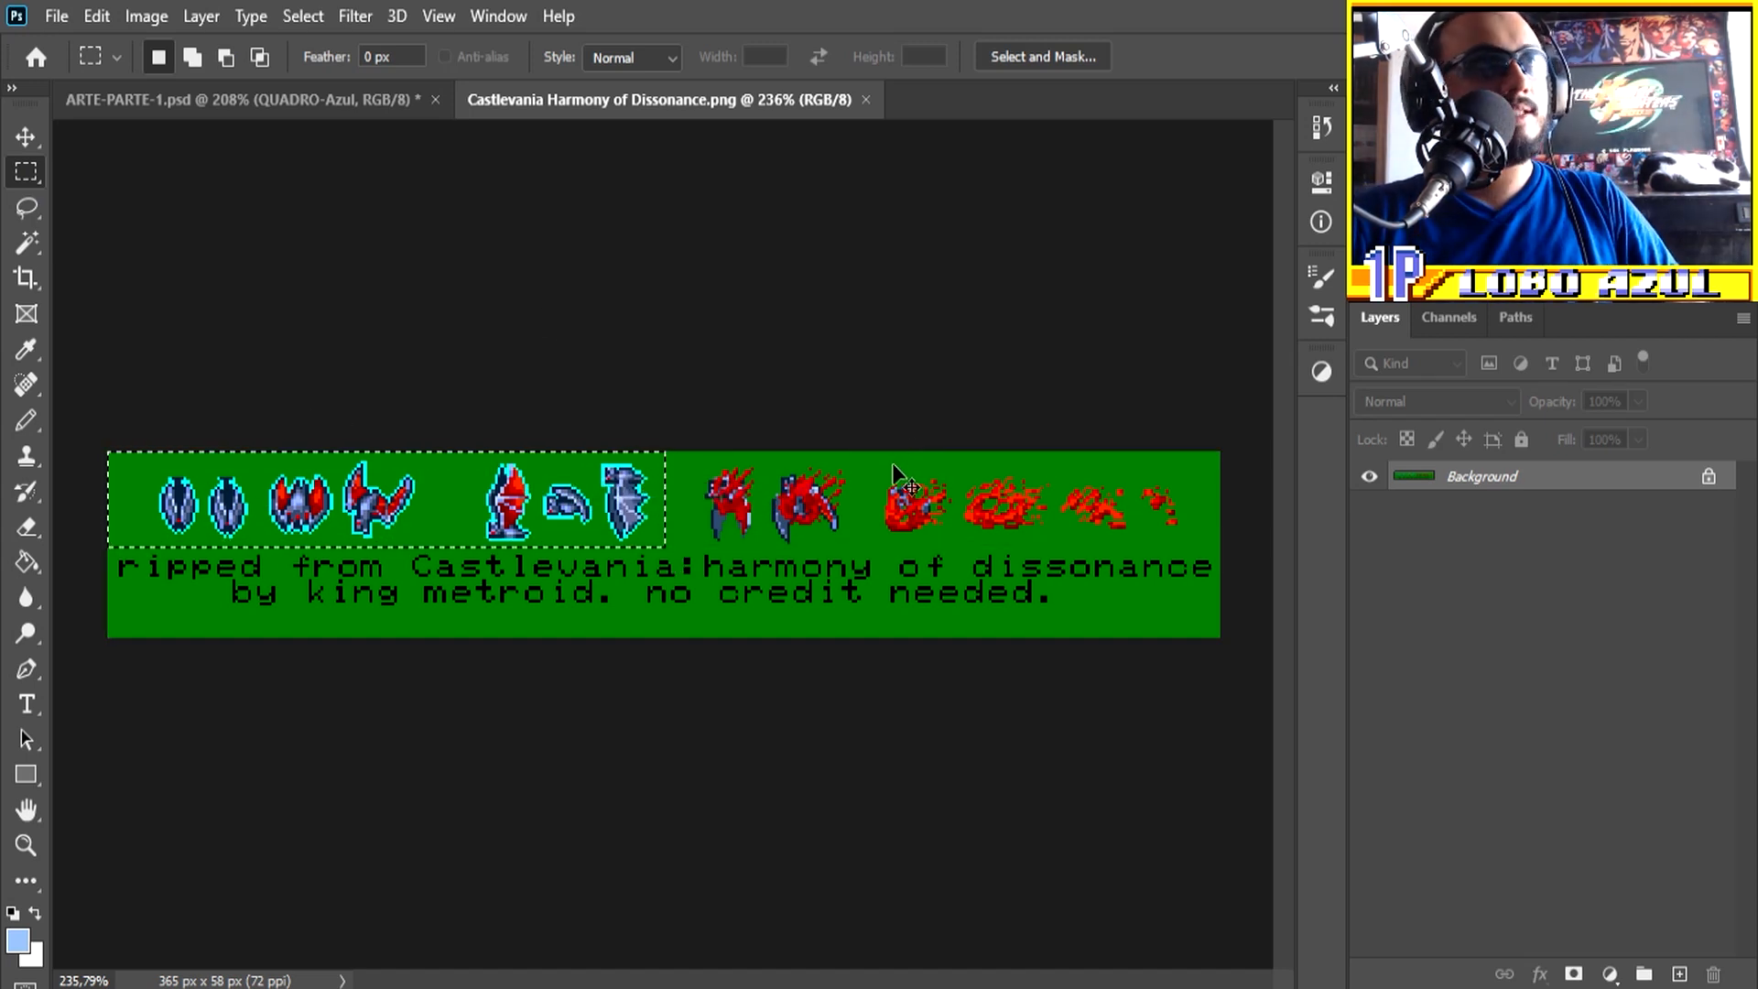
{"action": "left_click", "coordinate": [306, 104]}
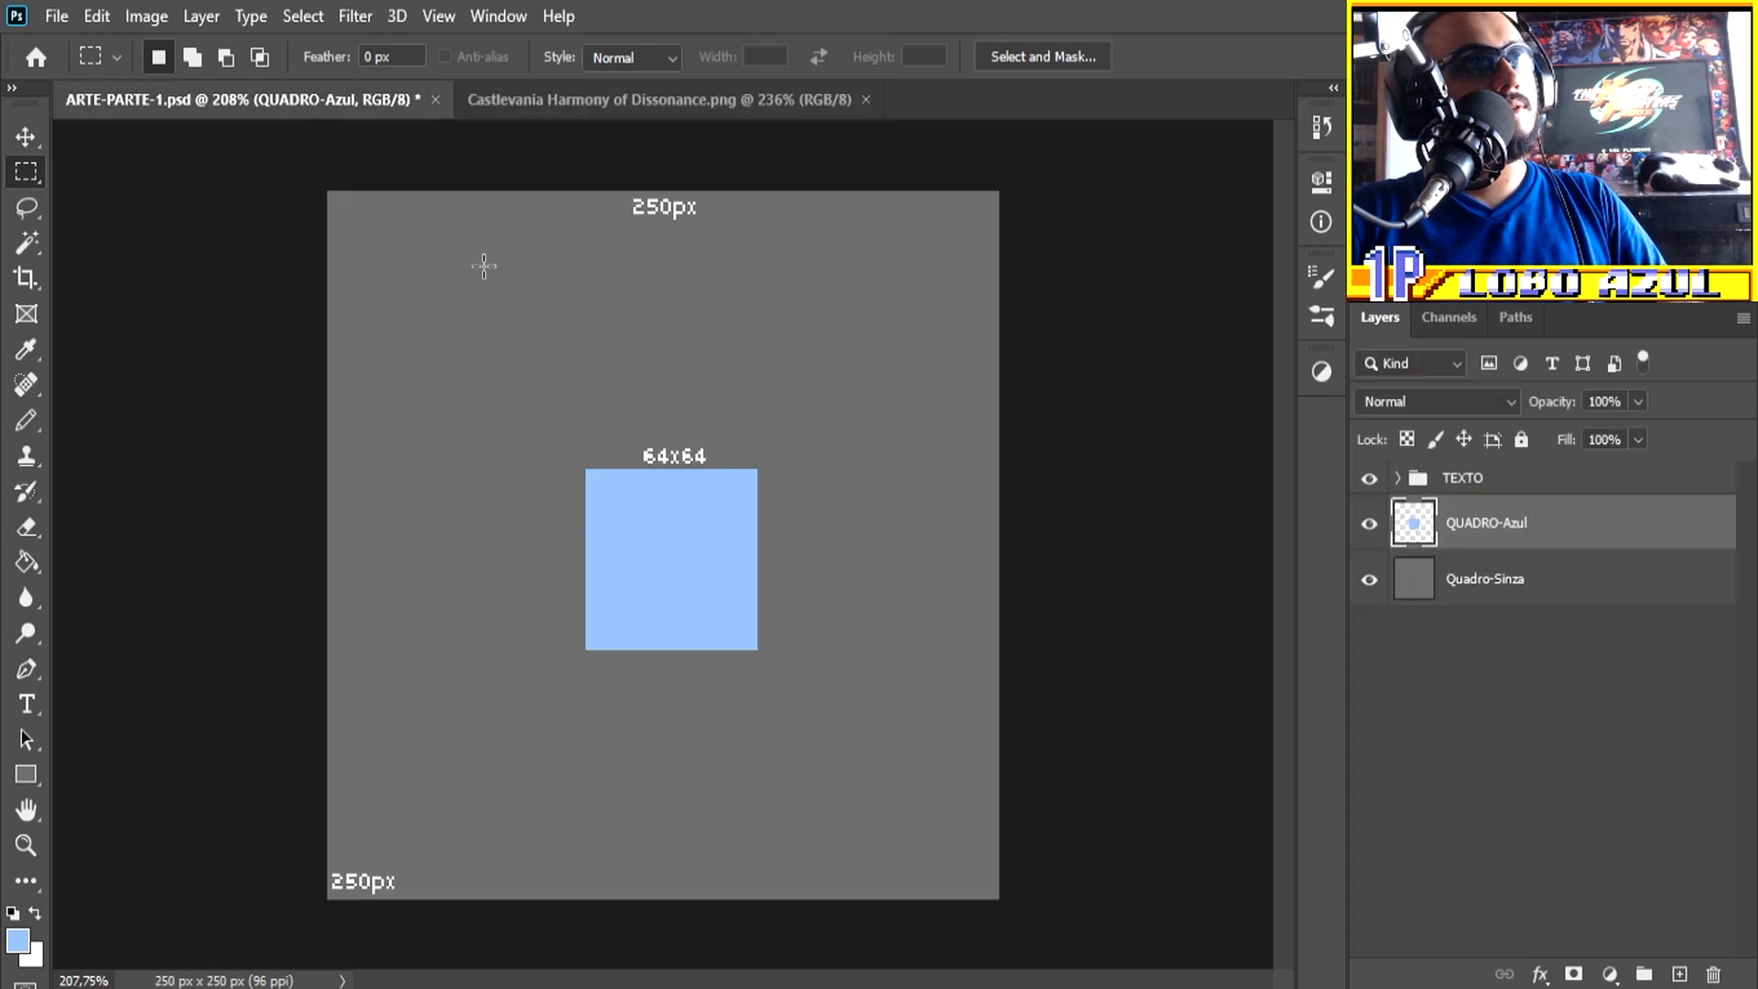
{"action": "key", "text": "ctrl+v"}
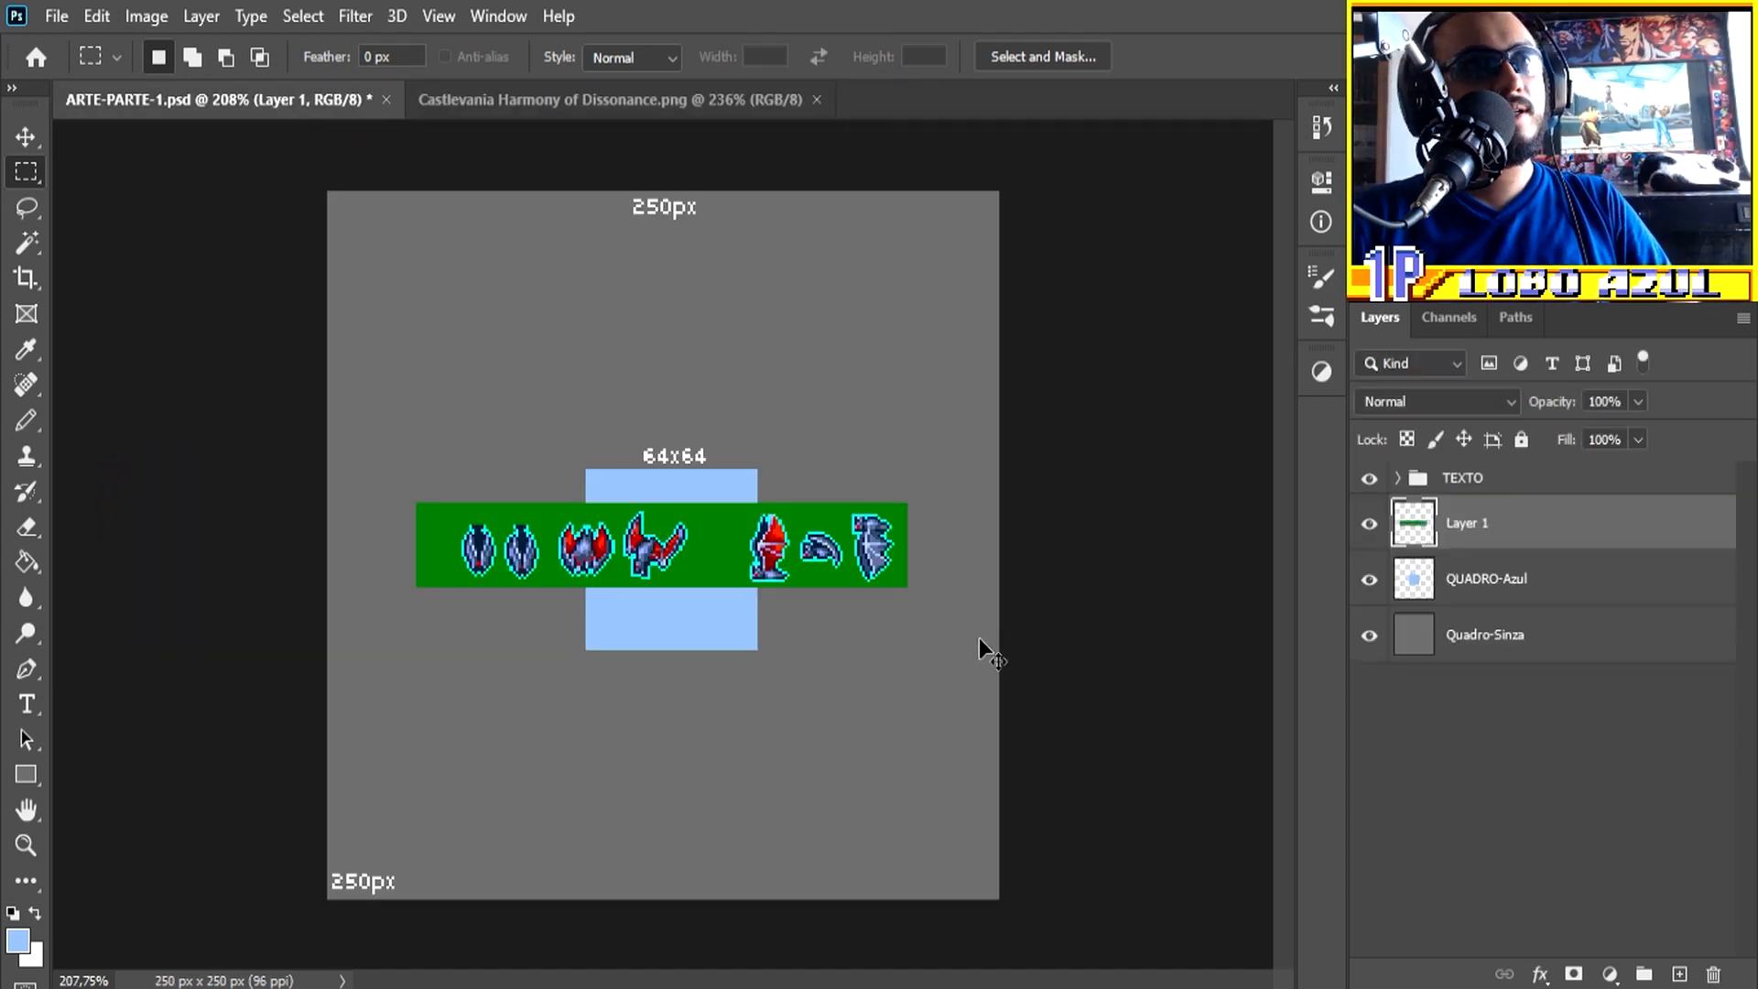
Step: Move the pasted sprite strip up above the 64x64 label and the blue square
{"action": "key", "text": "v"}
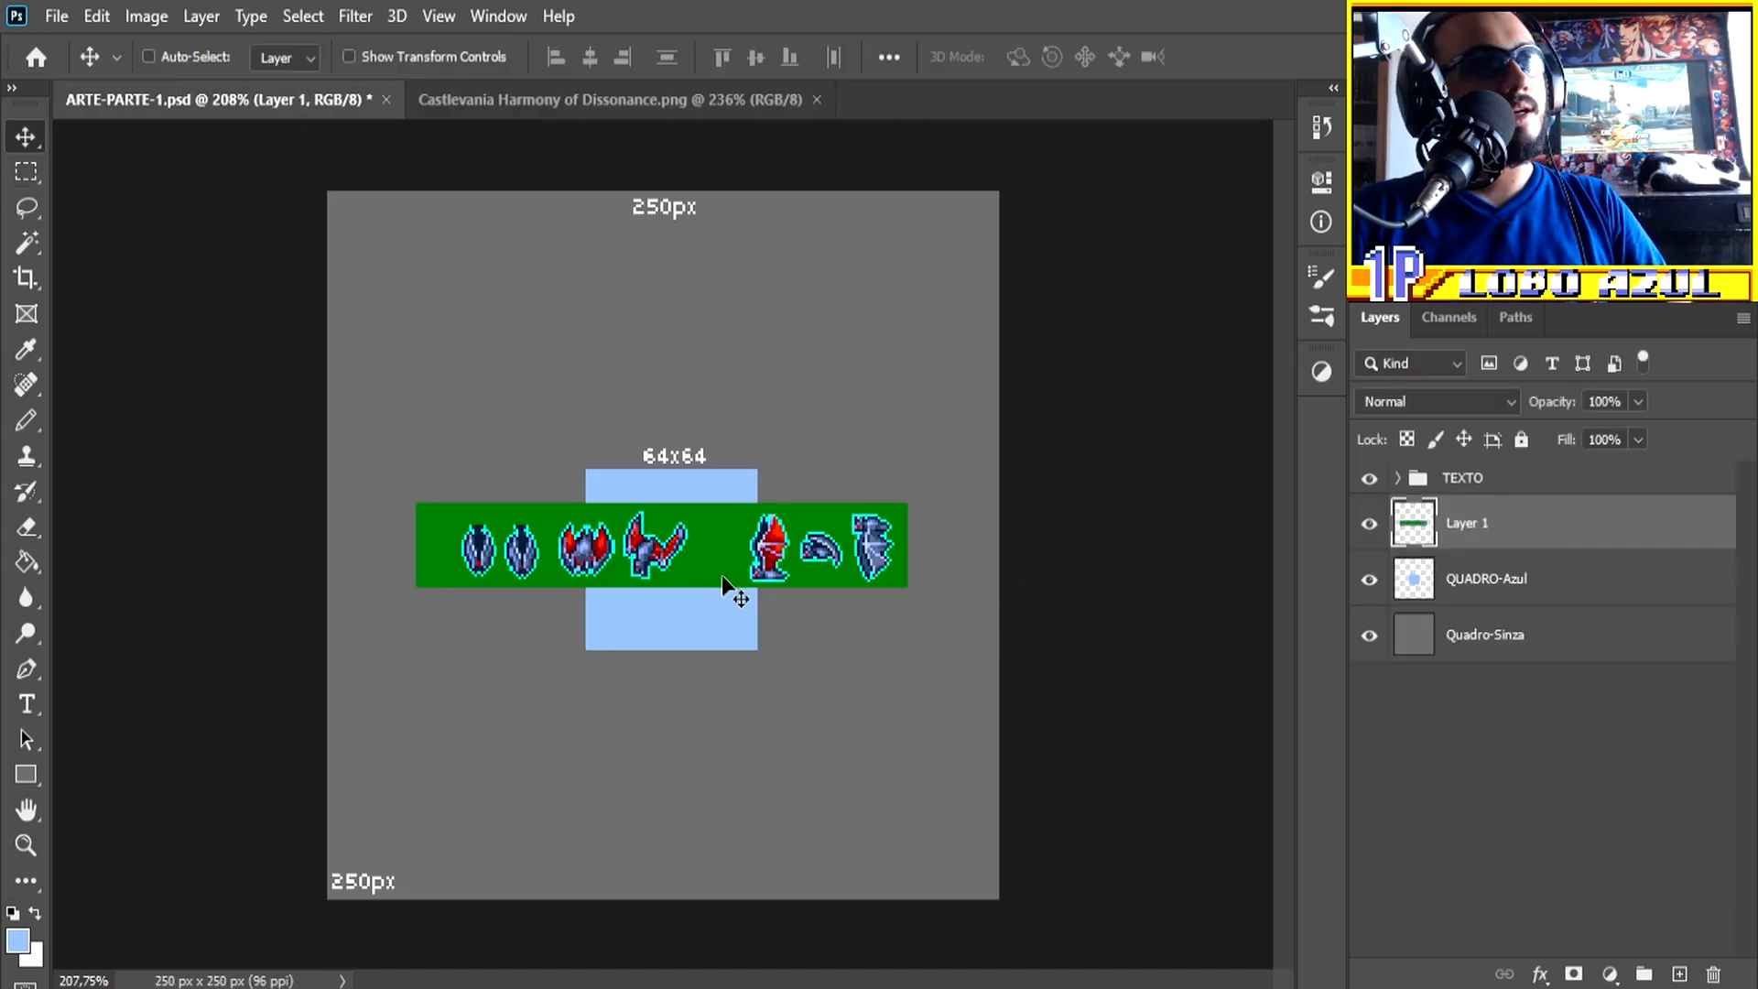
{"action": "left_click_drag", "start_coordinate": [717, 561], "coordinate": [750, 408]}
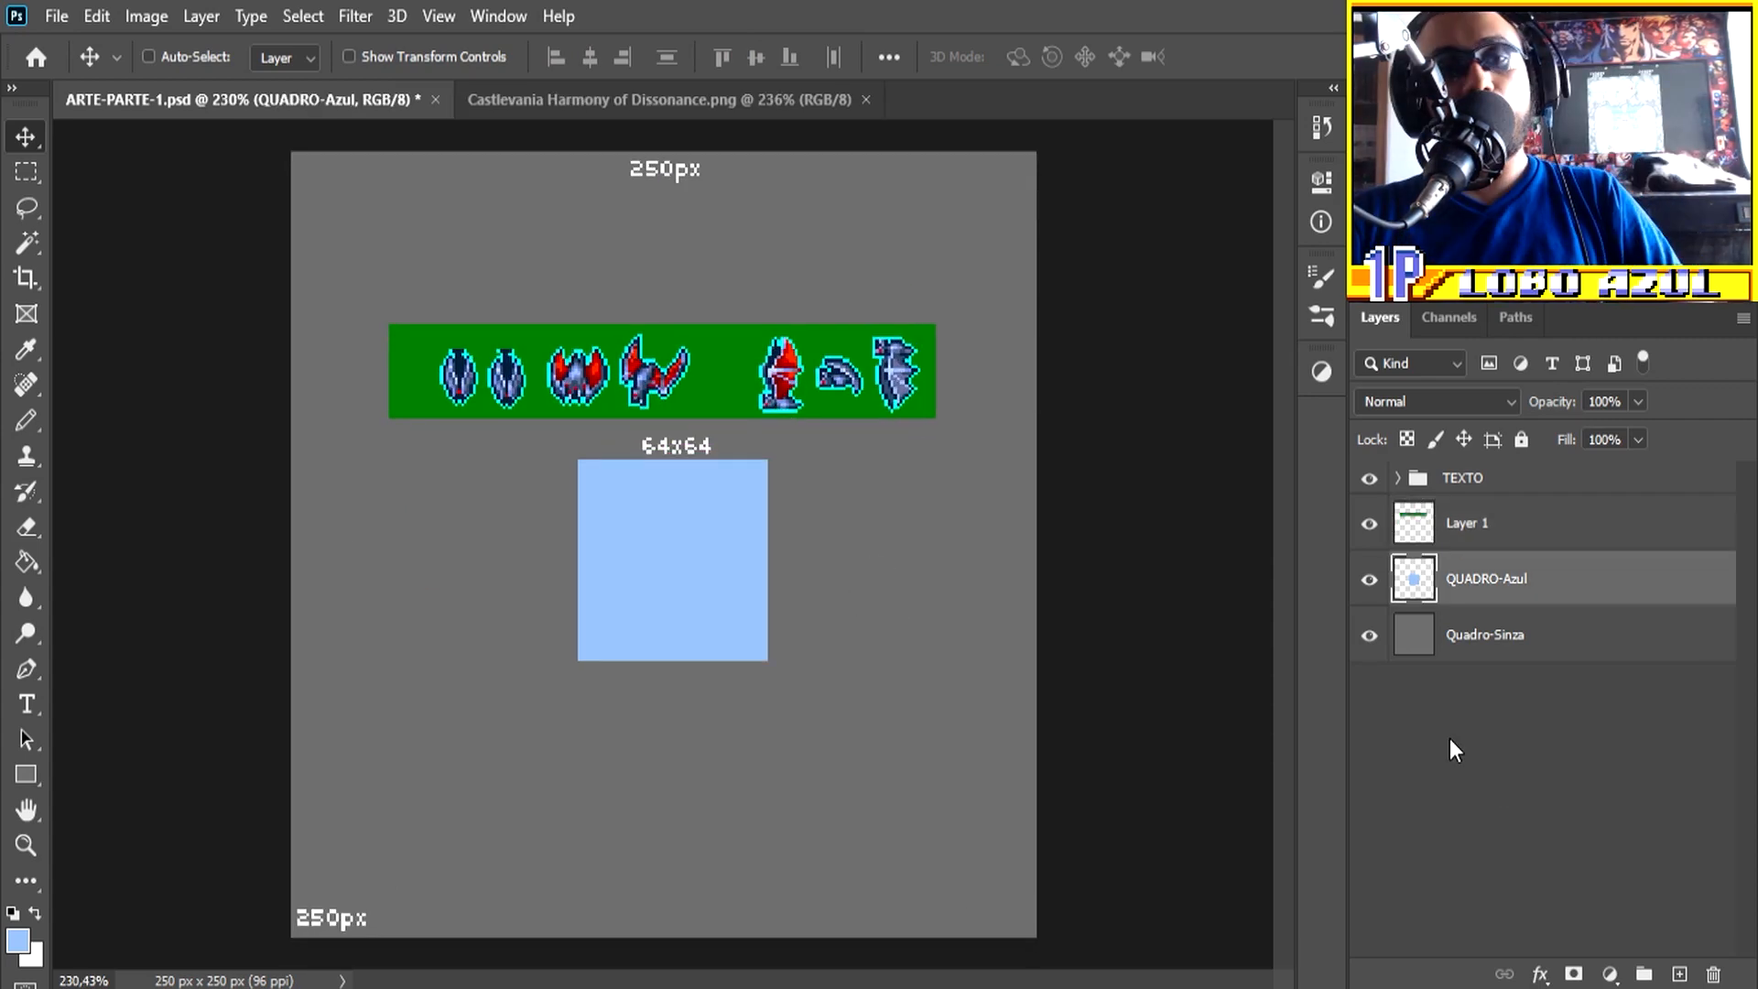
{"action": "scroll", "coordinate": [637, 347], "scroll_direction": "up", "scroll_amount": 4}
{"action": "scroll", "coordinate": [594, 380], "scroll_direction": "down", "scroll_amount": 2}
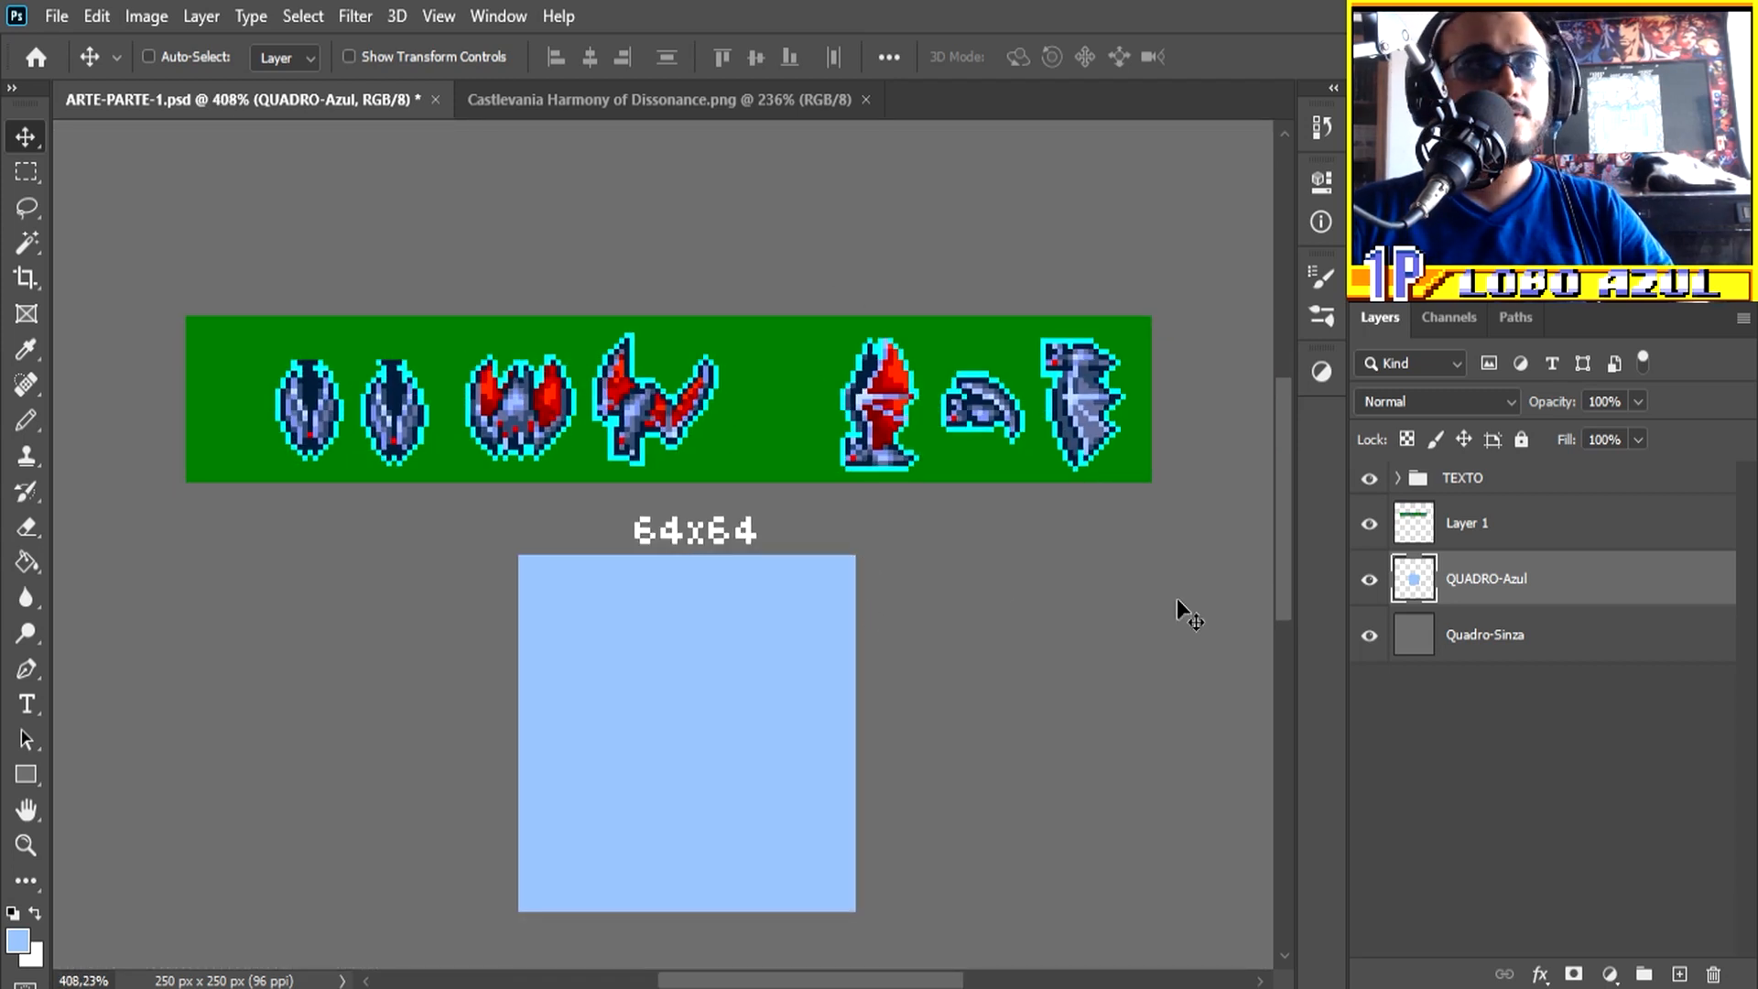
Step: Make Layer 1 active, checking its content by toggling visibility, and choose the Magic Wand tool
{"action": "left_click", "coordinate": [1463, 535]}
{"action": "left_click", "coordinate": [1369, 524]}
{"action": "left_click", "coordinate": [1369, 524]}
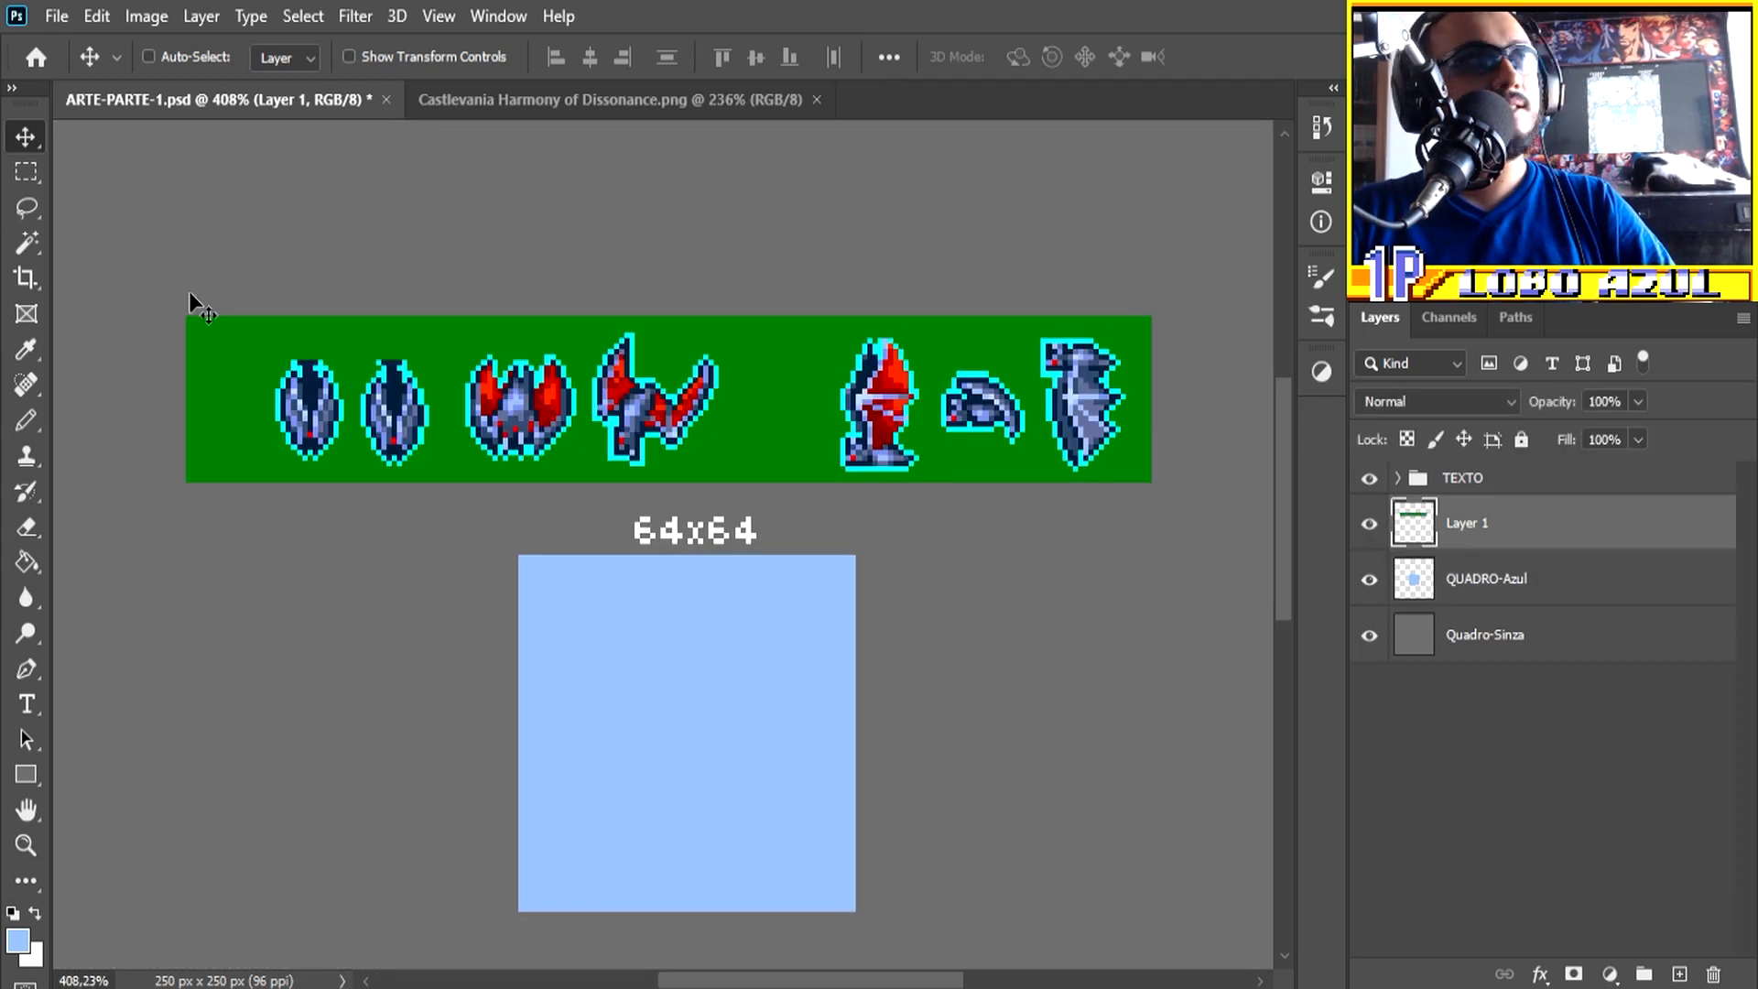
{"action": "left_click", "coordinate": [25, 243]}
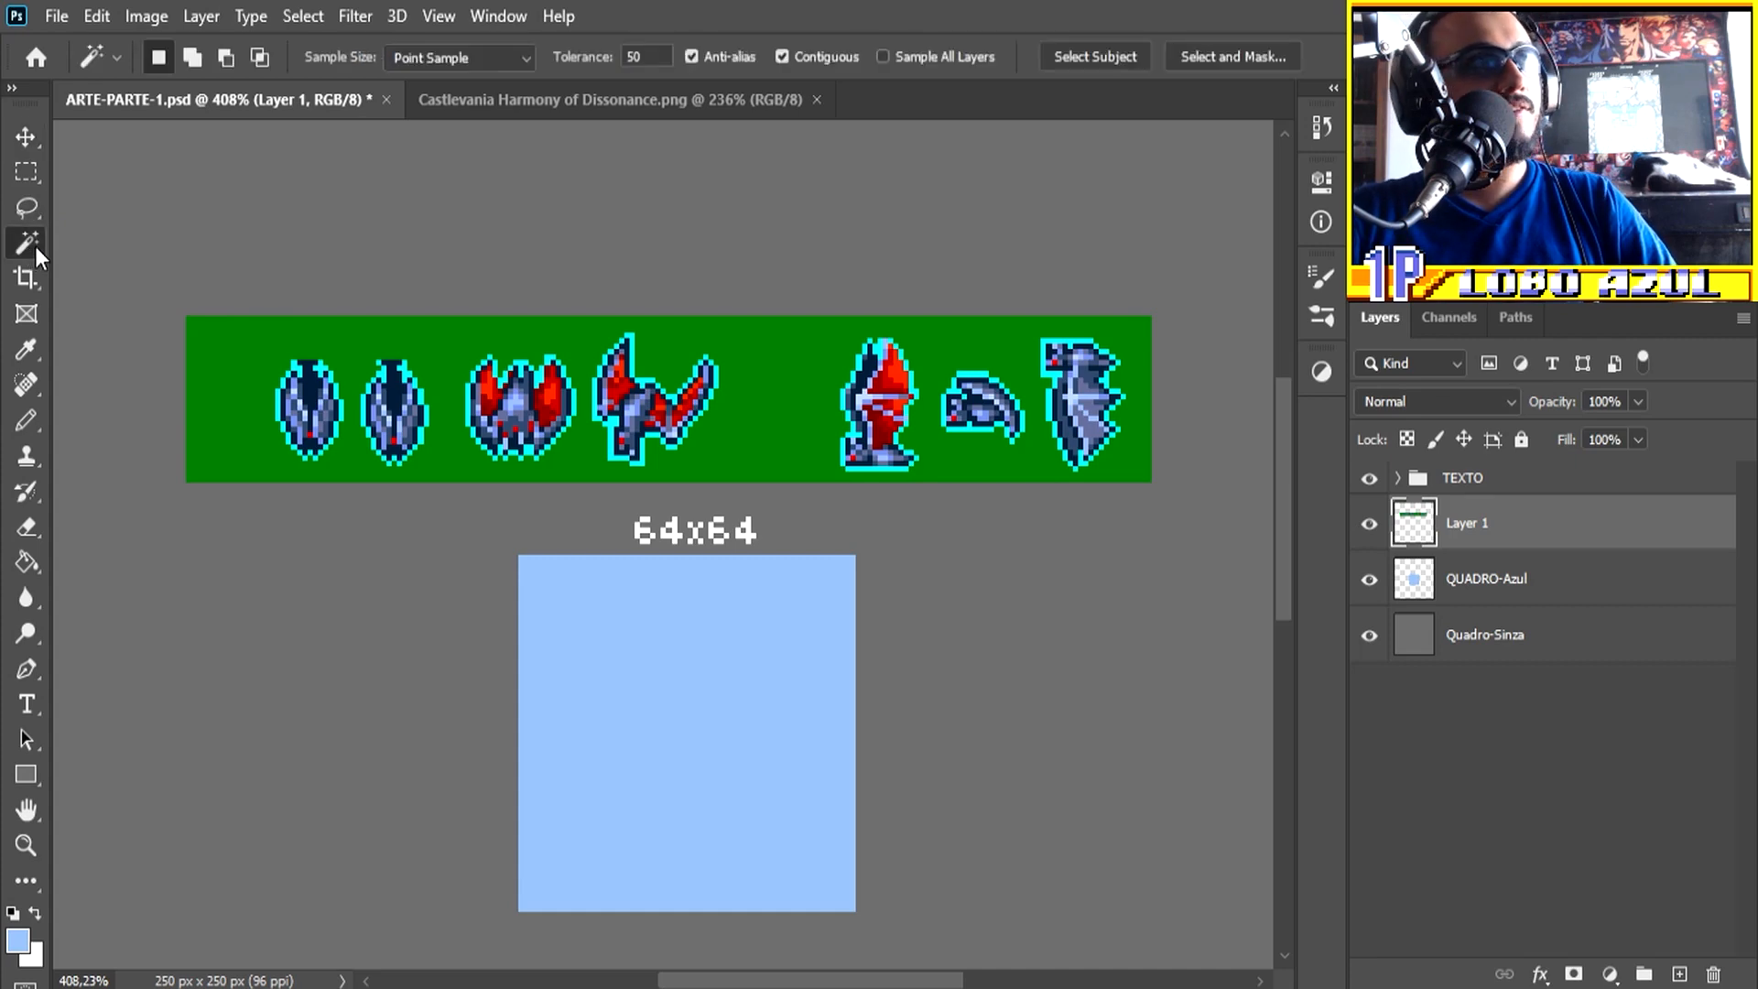
Step: Try to remove the green background from Layer 1 with Magic Wand at tolerance 50 and Anti-alias on
{"action": "left_click", "coordinate": [751, 422]}
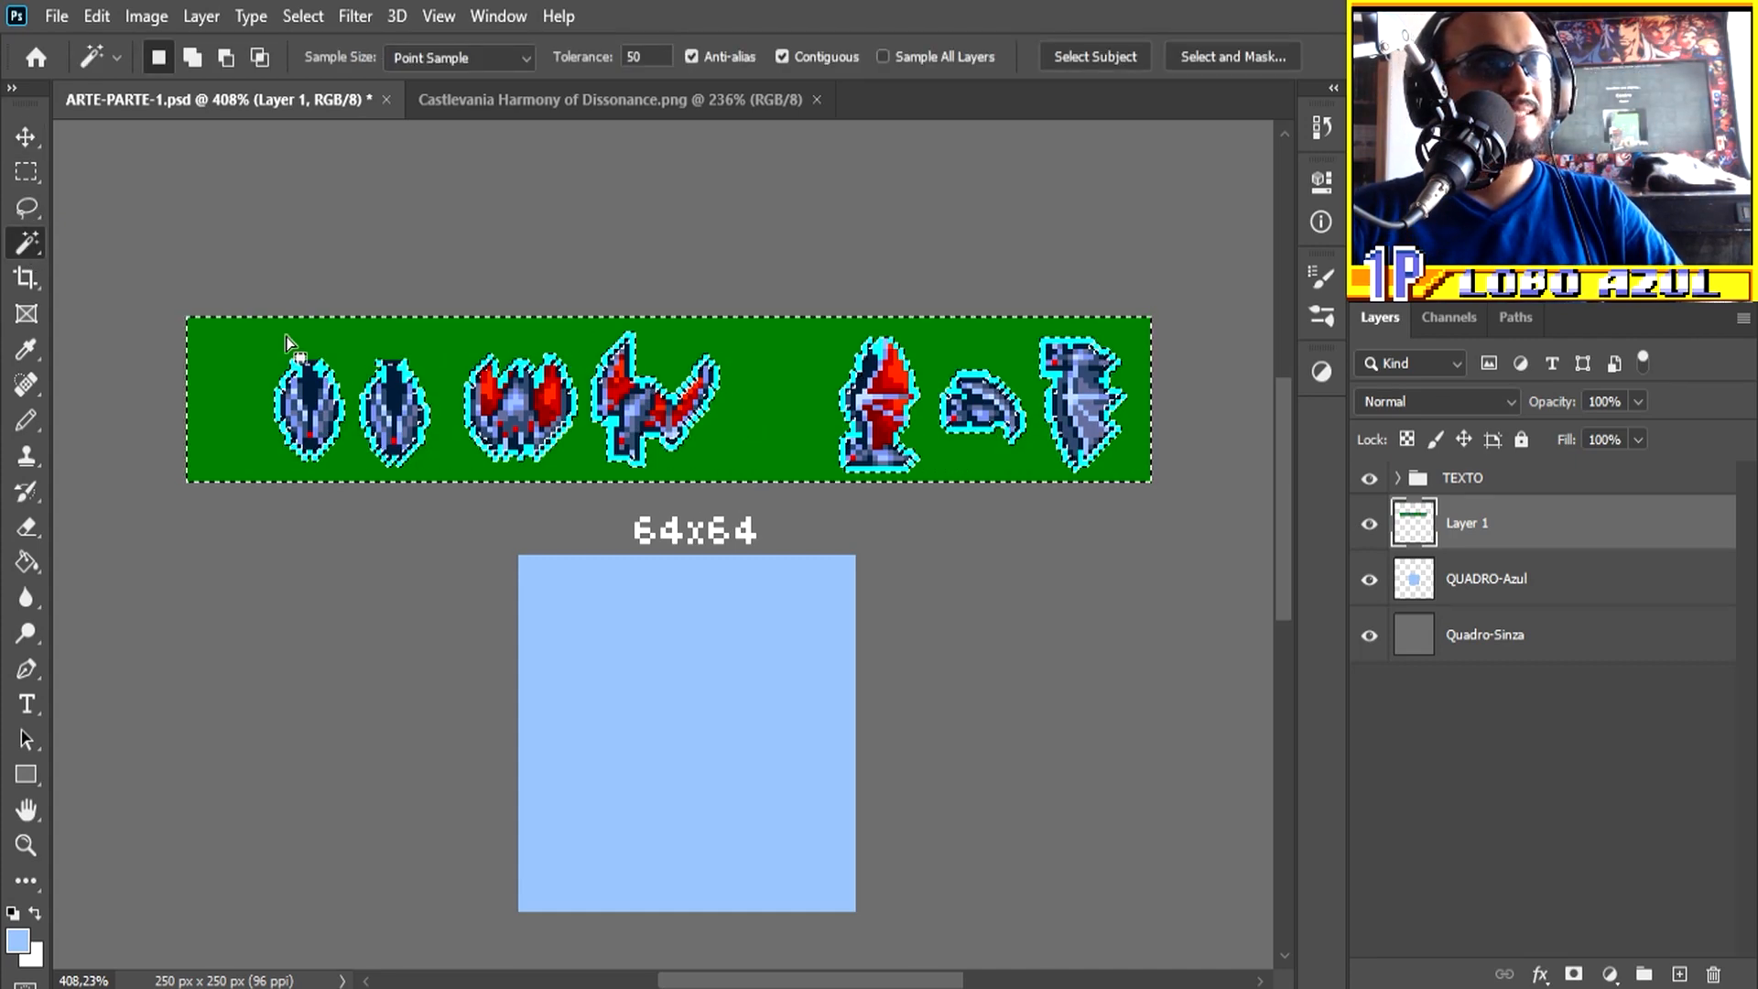
{"action": "scroll", "coordinate": [301, 338], "scroll_direction": "up", "scroll_amount": 3}
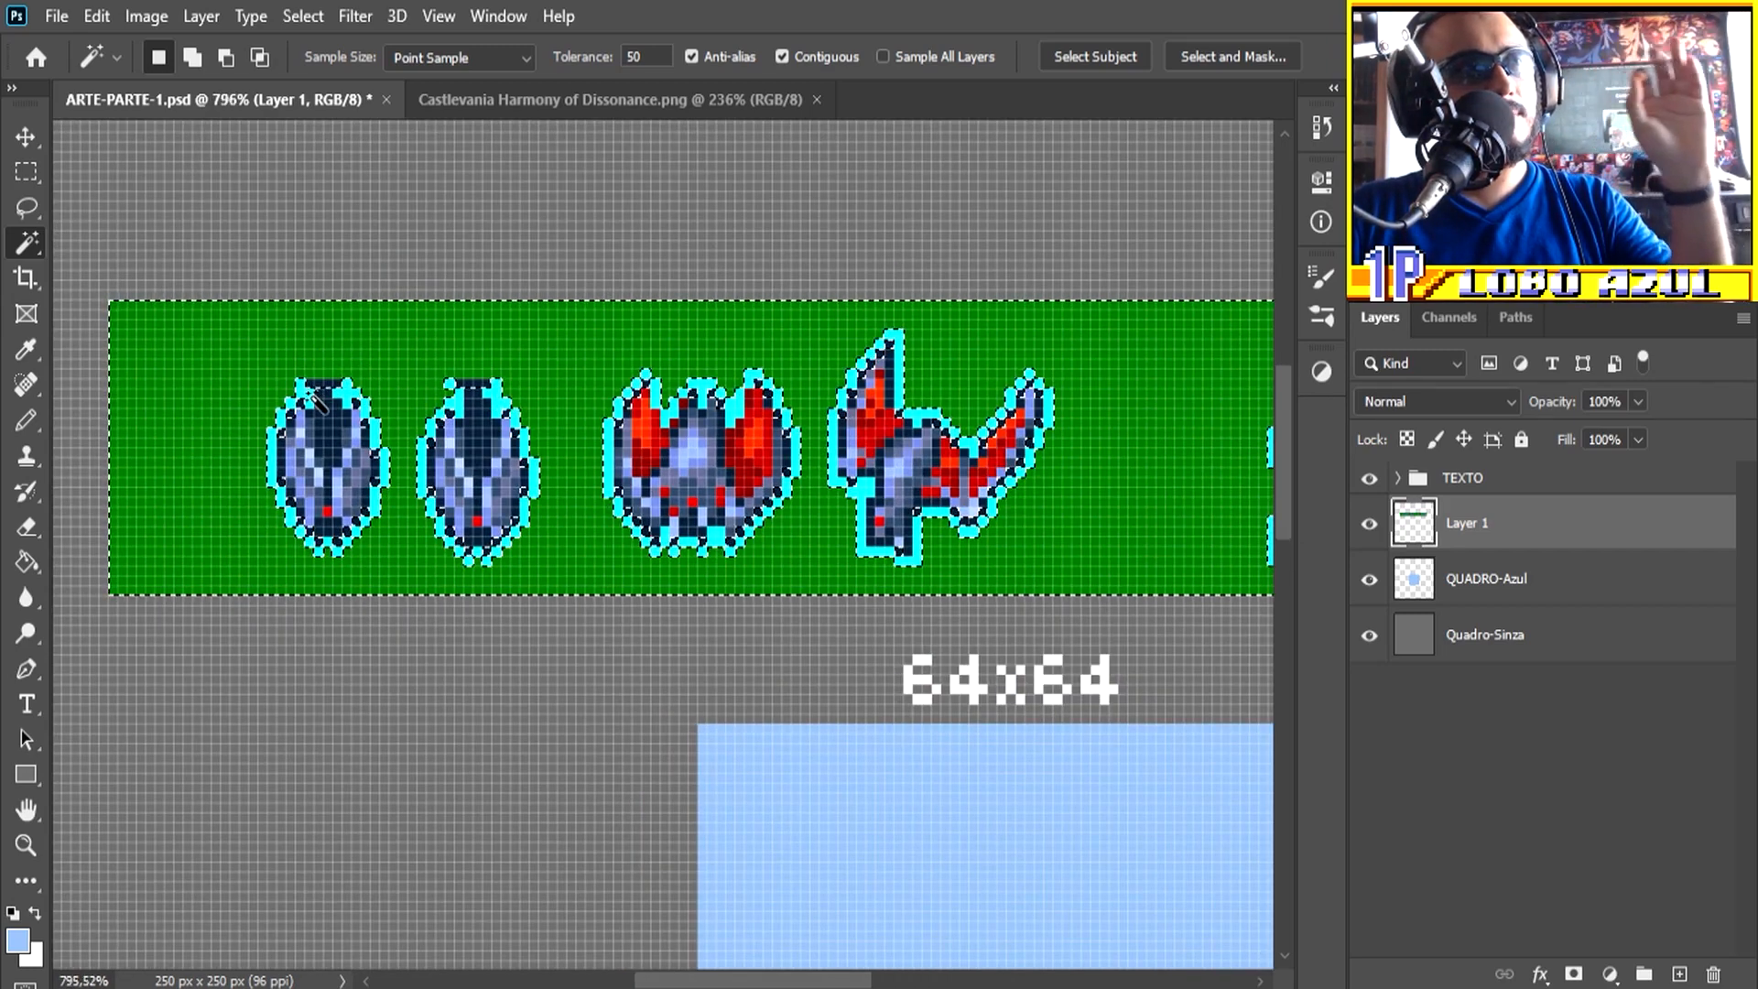
{"action": "scroll", "coordinate": [355, 403], "scroll_direction": "up", "scroll_amount": 3}
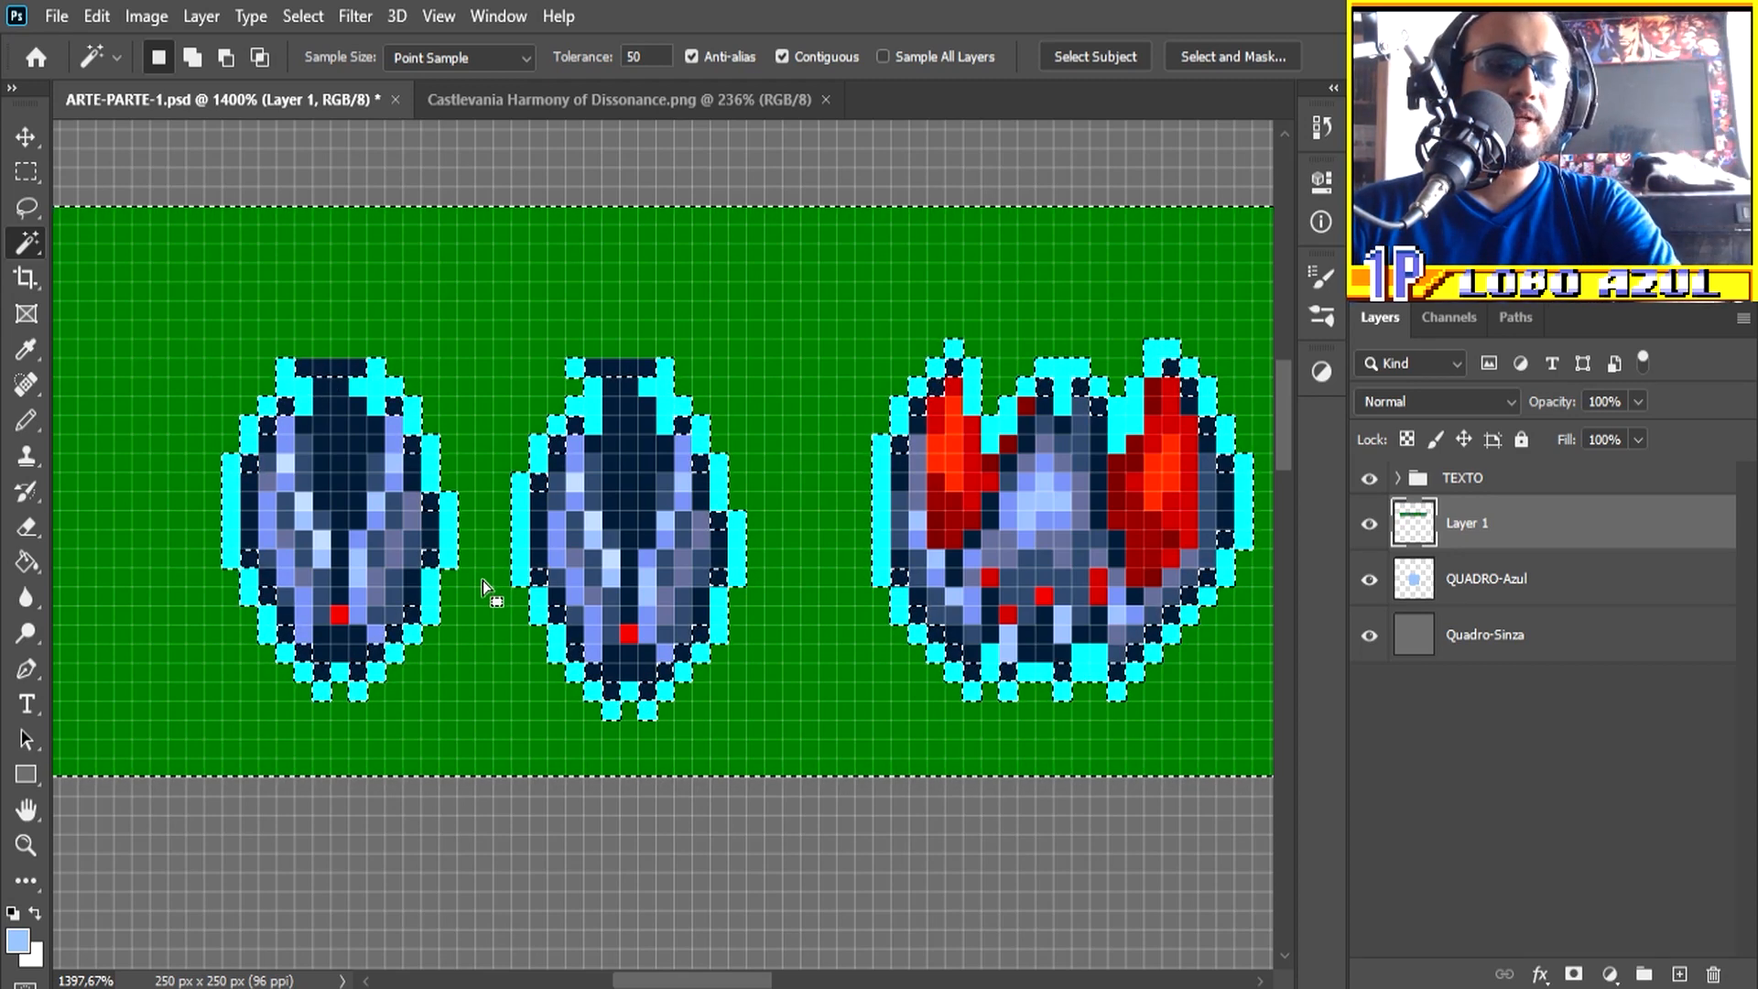
{"action": "key", "text": "Delete"}
{"action": "scroll", "coordinate": [460, 535], "scroll_direction": "up", "scroll_amount": 2}
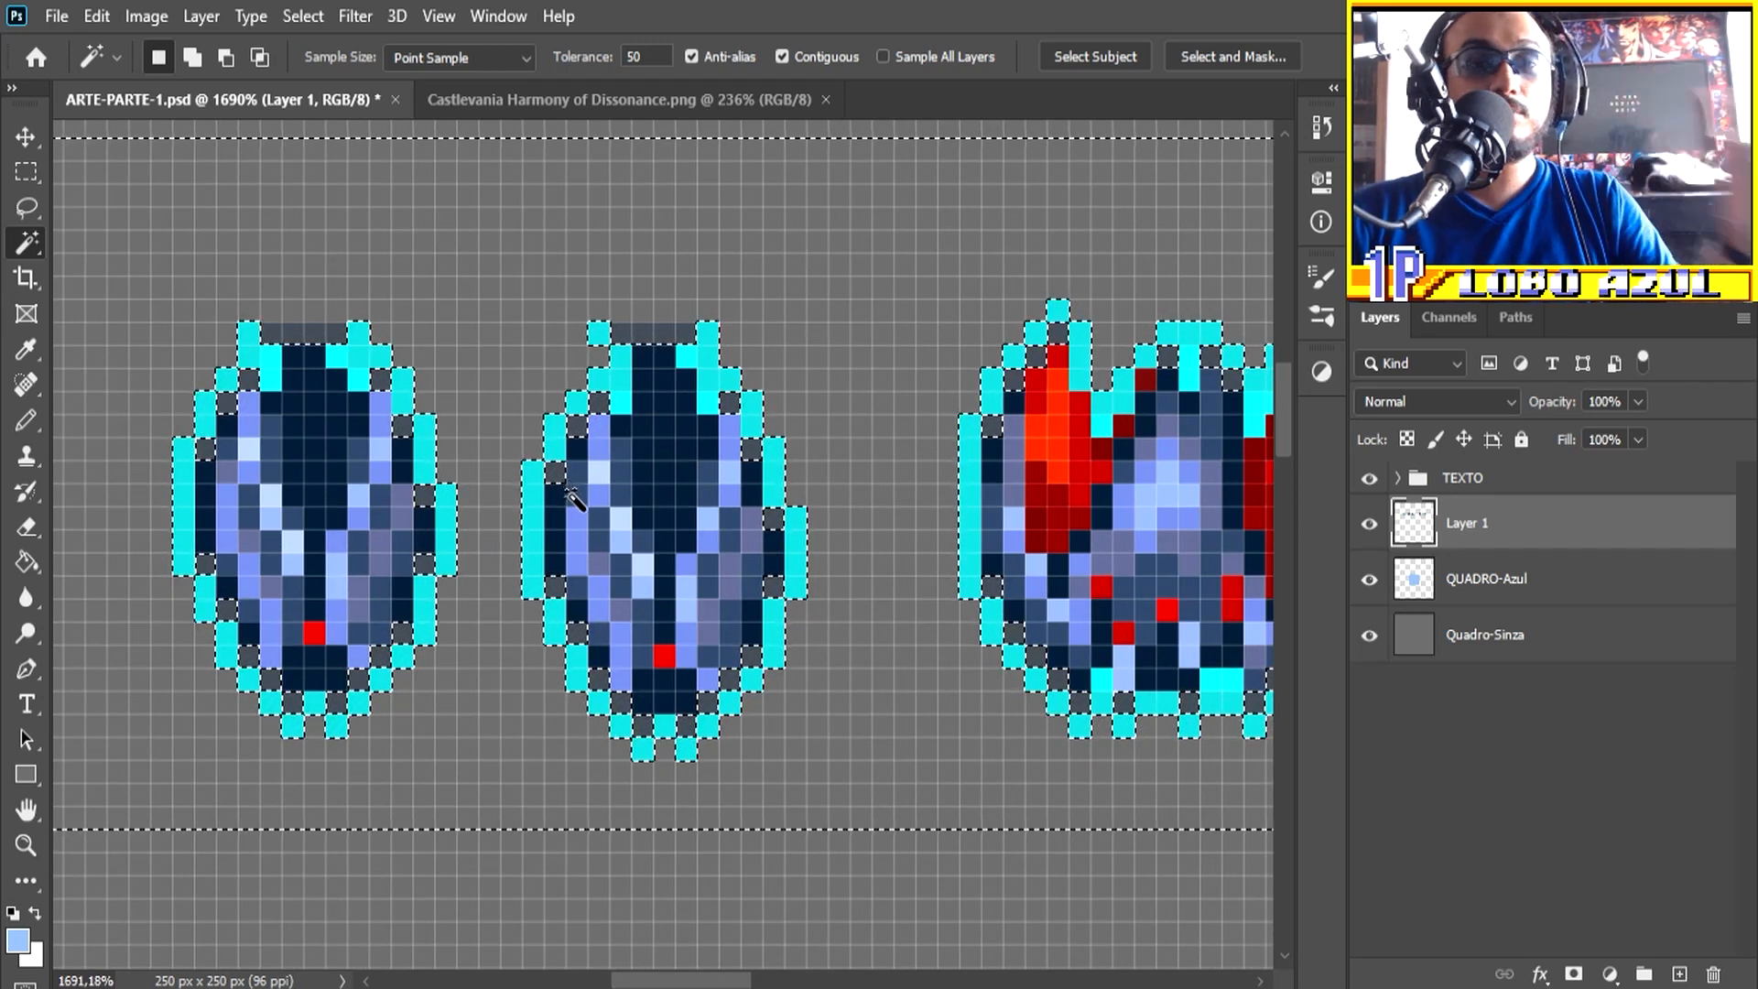
Step: Undo the green background deletion and clear the selection
{"action": "key", "text": "ctrl+z"}
{"action": "scroll", "coordinate": [549, 550], "scroll_direction": "down", "scroll_amount": 4}
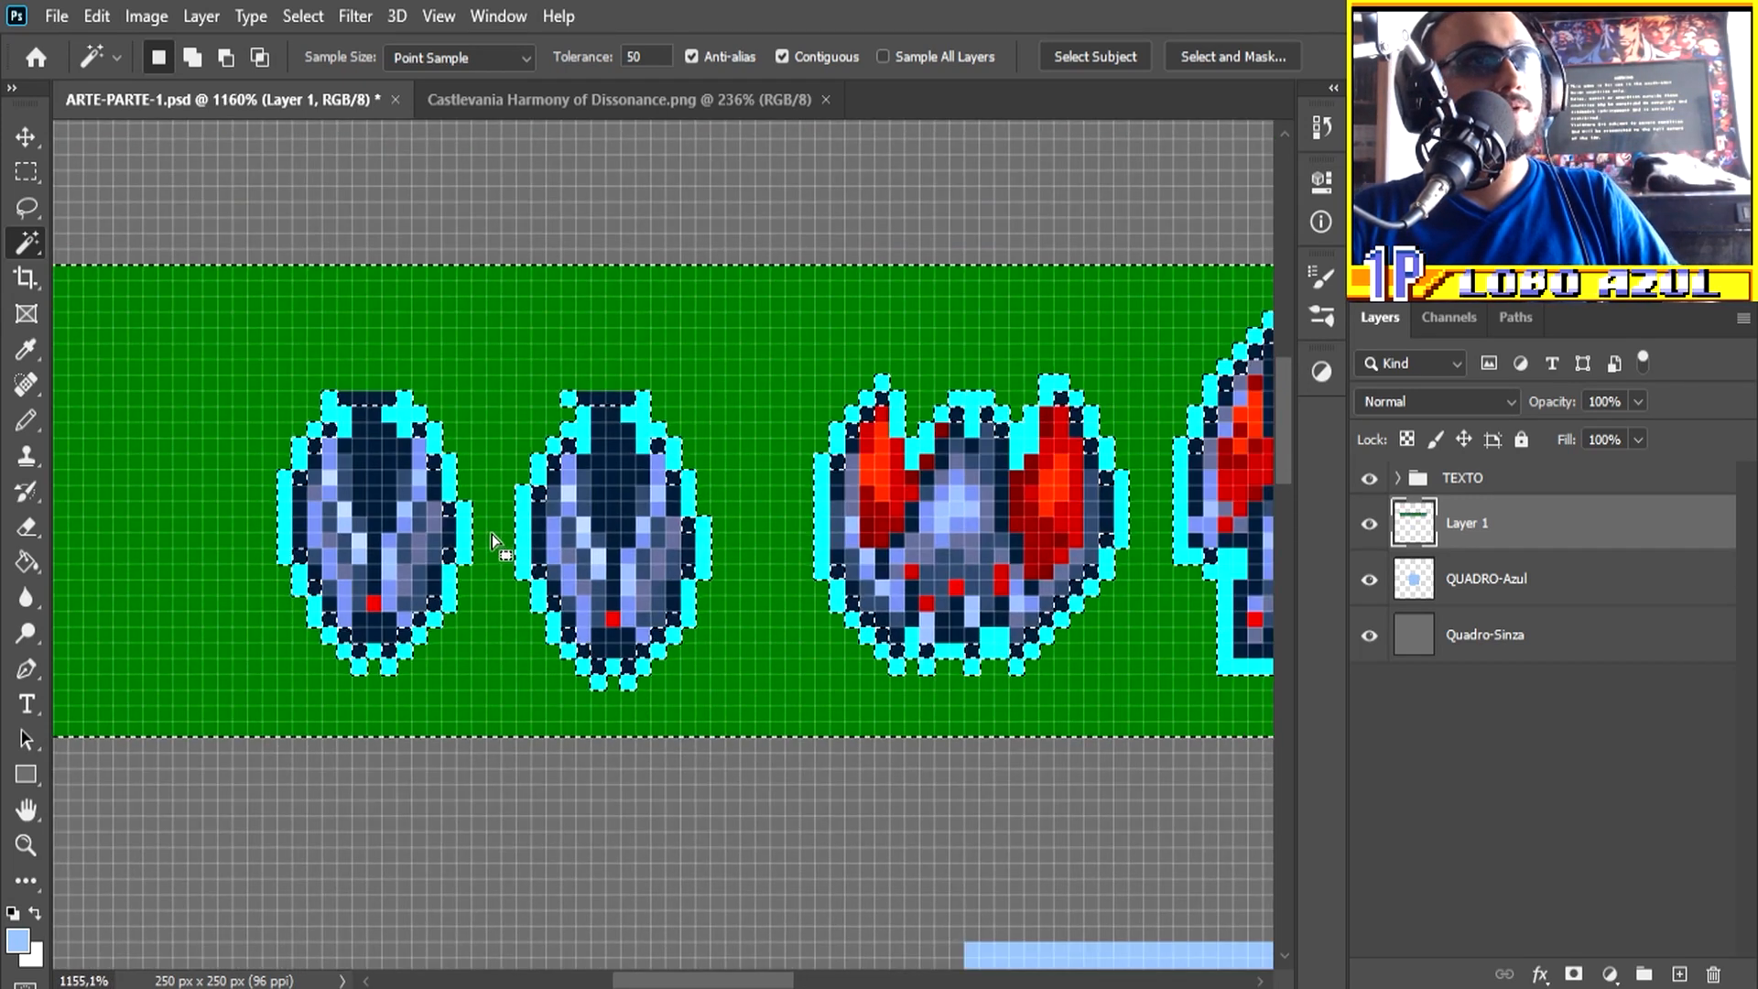
{"action": "key", "text": "ctrl+d"}
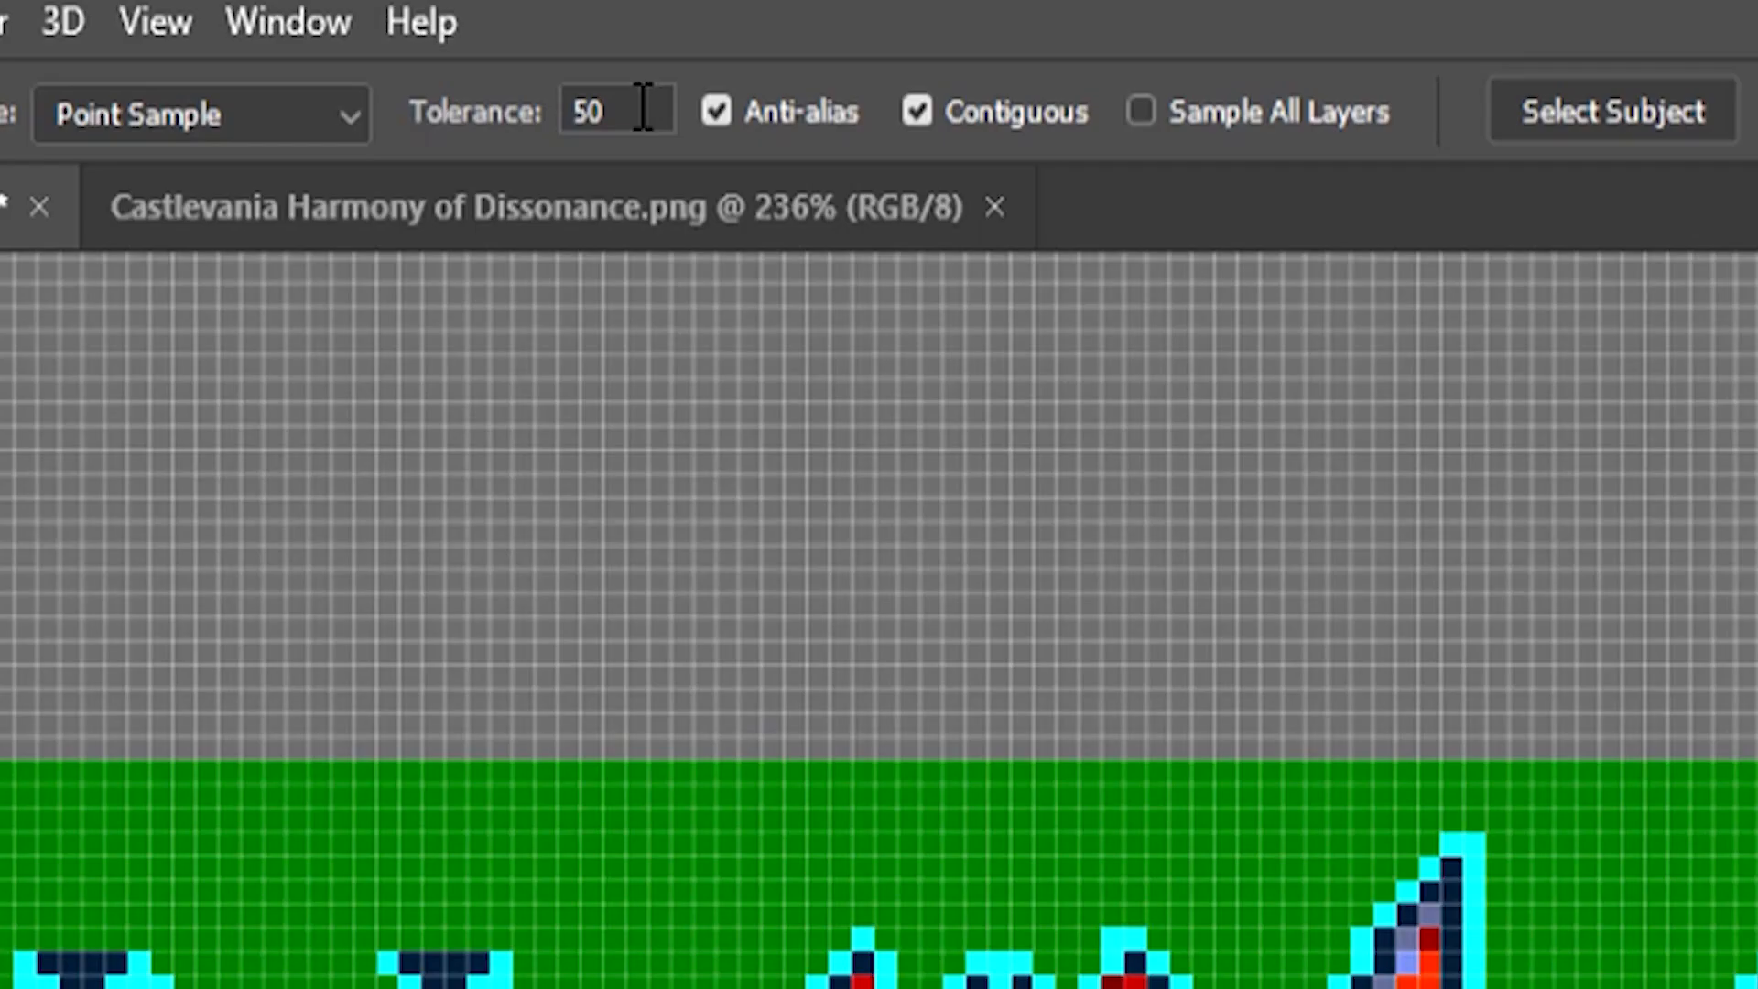
Step: Set the Magic Wand tolerance to 10 and turn off Anti-alias
{"action": "left_click", "coordinate": [623, 56]}
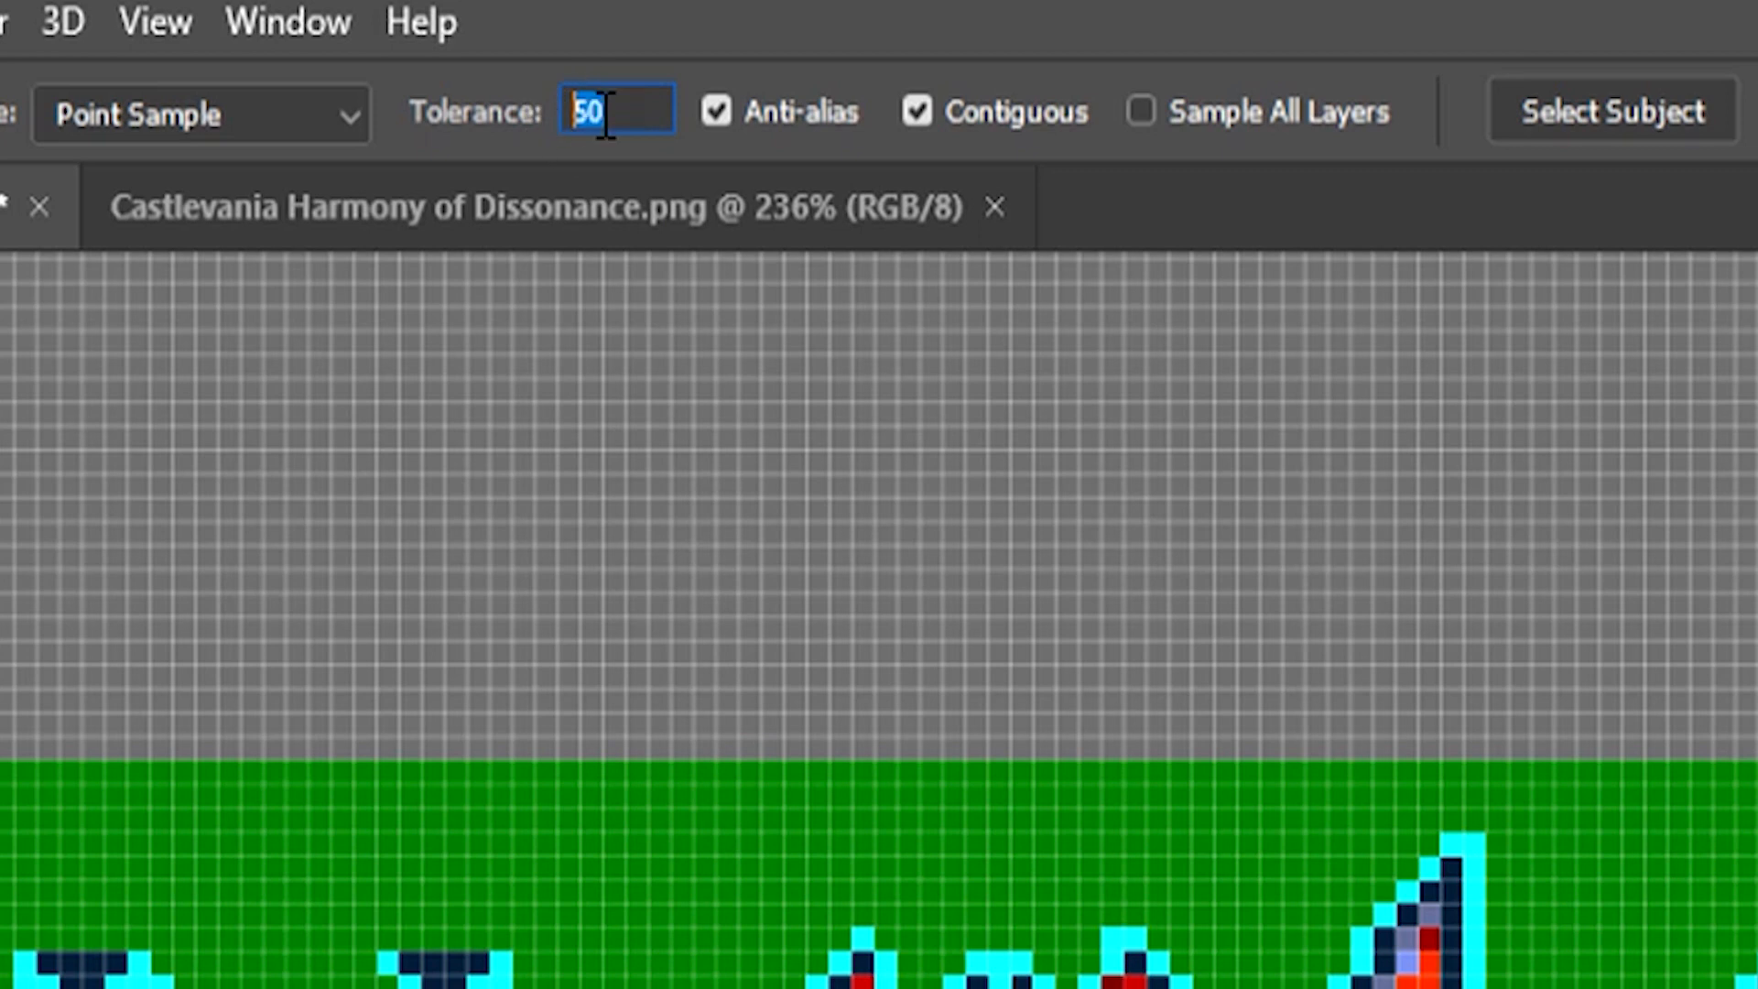
{"action": "type", "text": "10"}
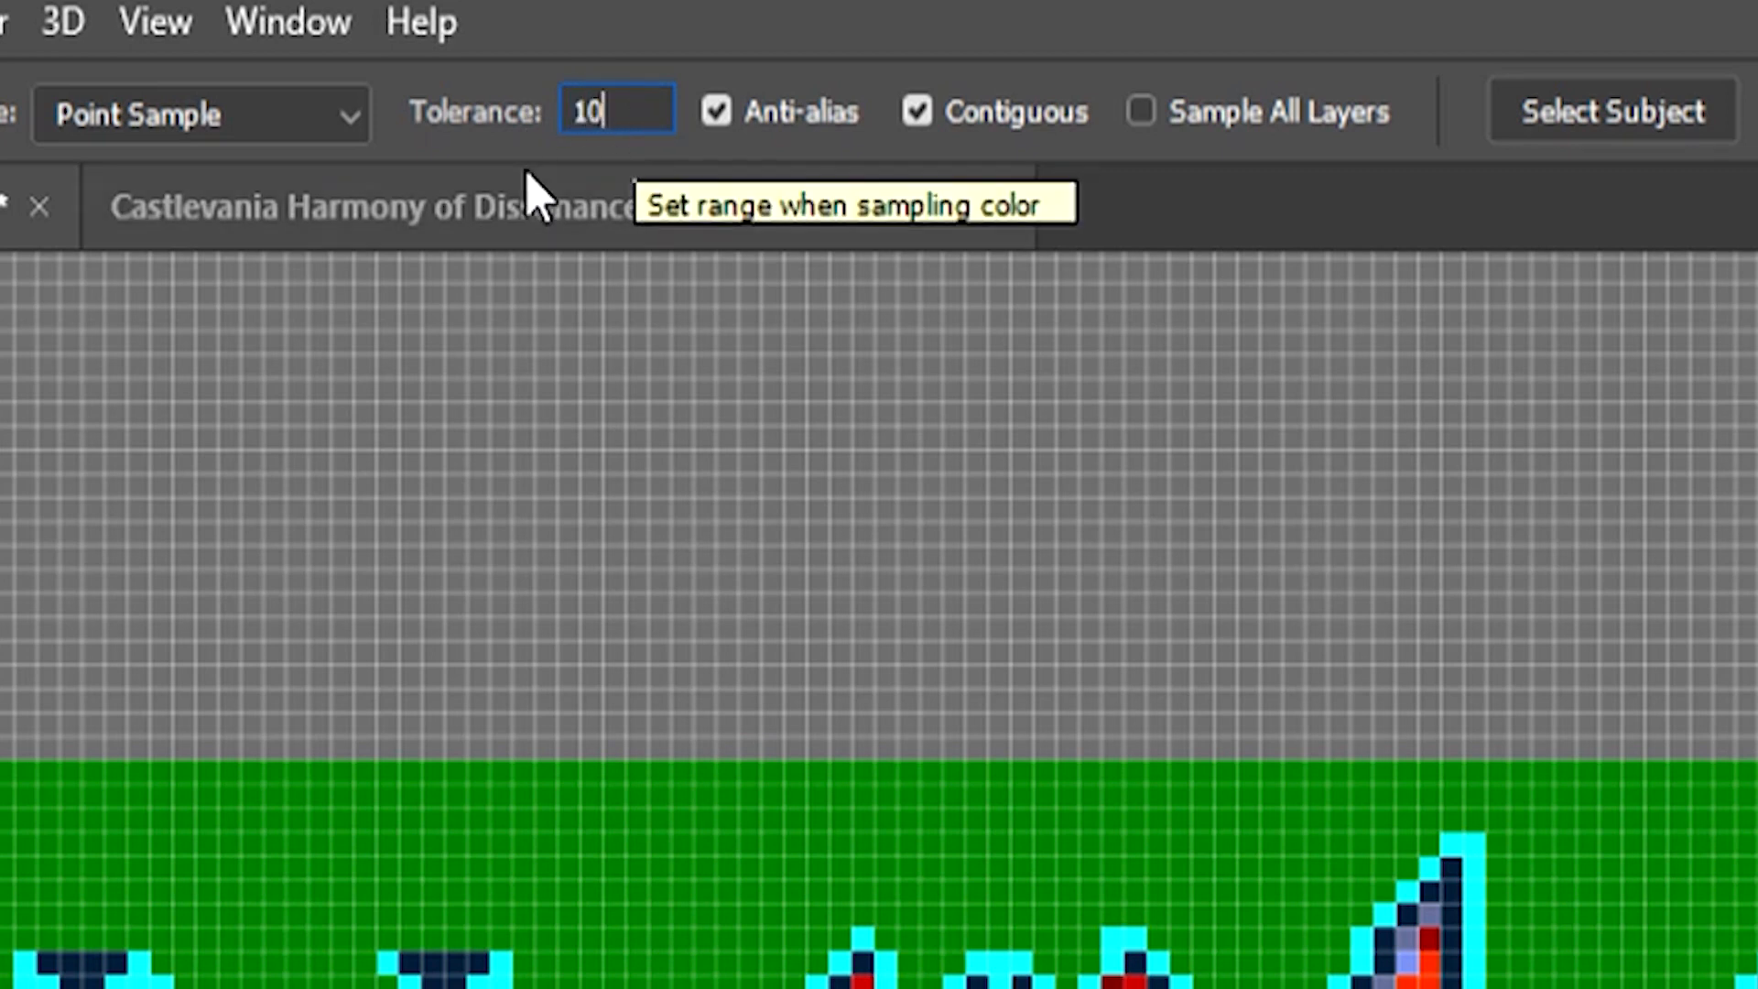
{"action": "left_click", "coordinate": [715, 112]}
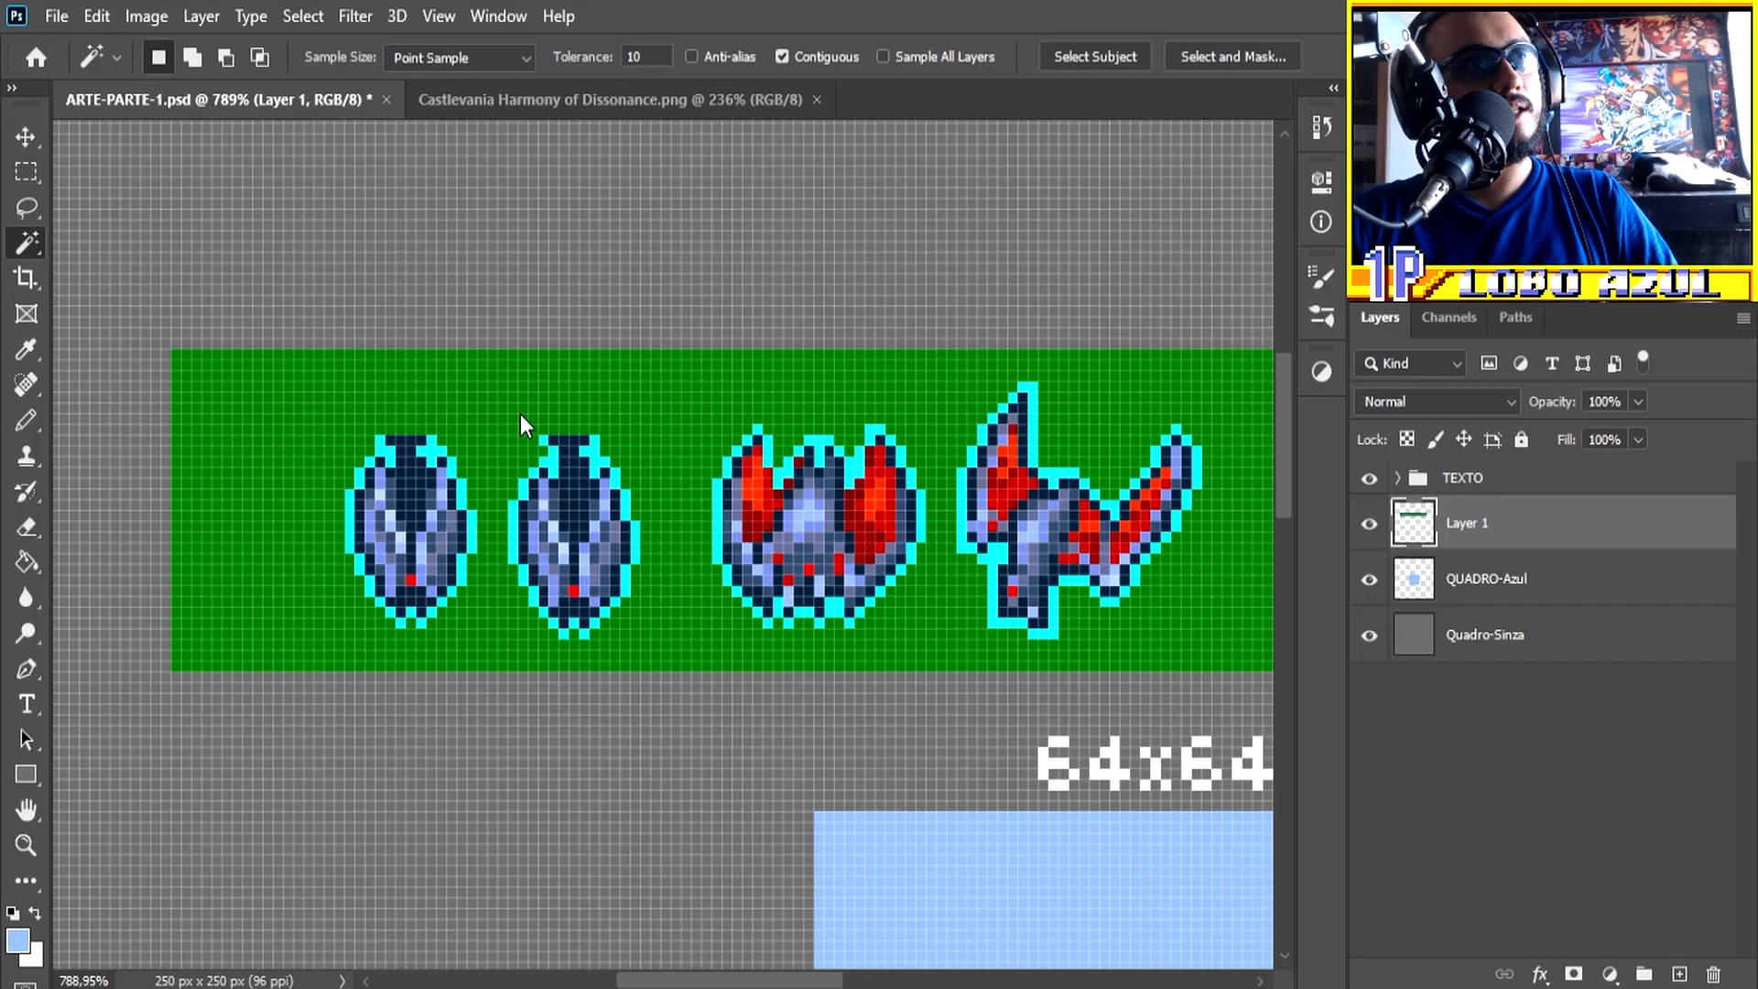
Step: Select the green background around the bat sprites on Layer 1, delete it and clear the selection
{"action": "left_click", "coordinate": [520, 414]}
{"action": "scroll", "coordinate": [305, 517], "scroll_direction": "up", "scroll_amount": 3}
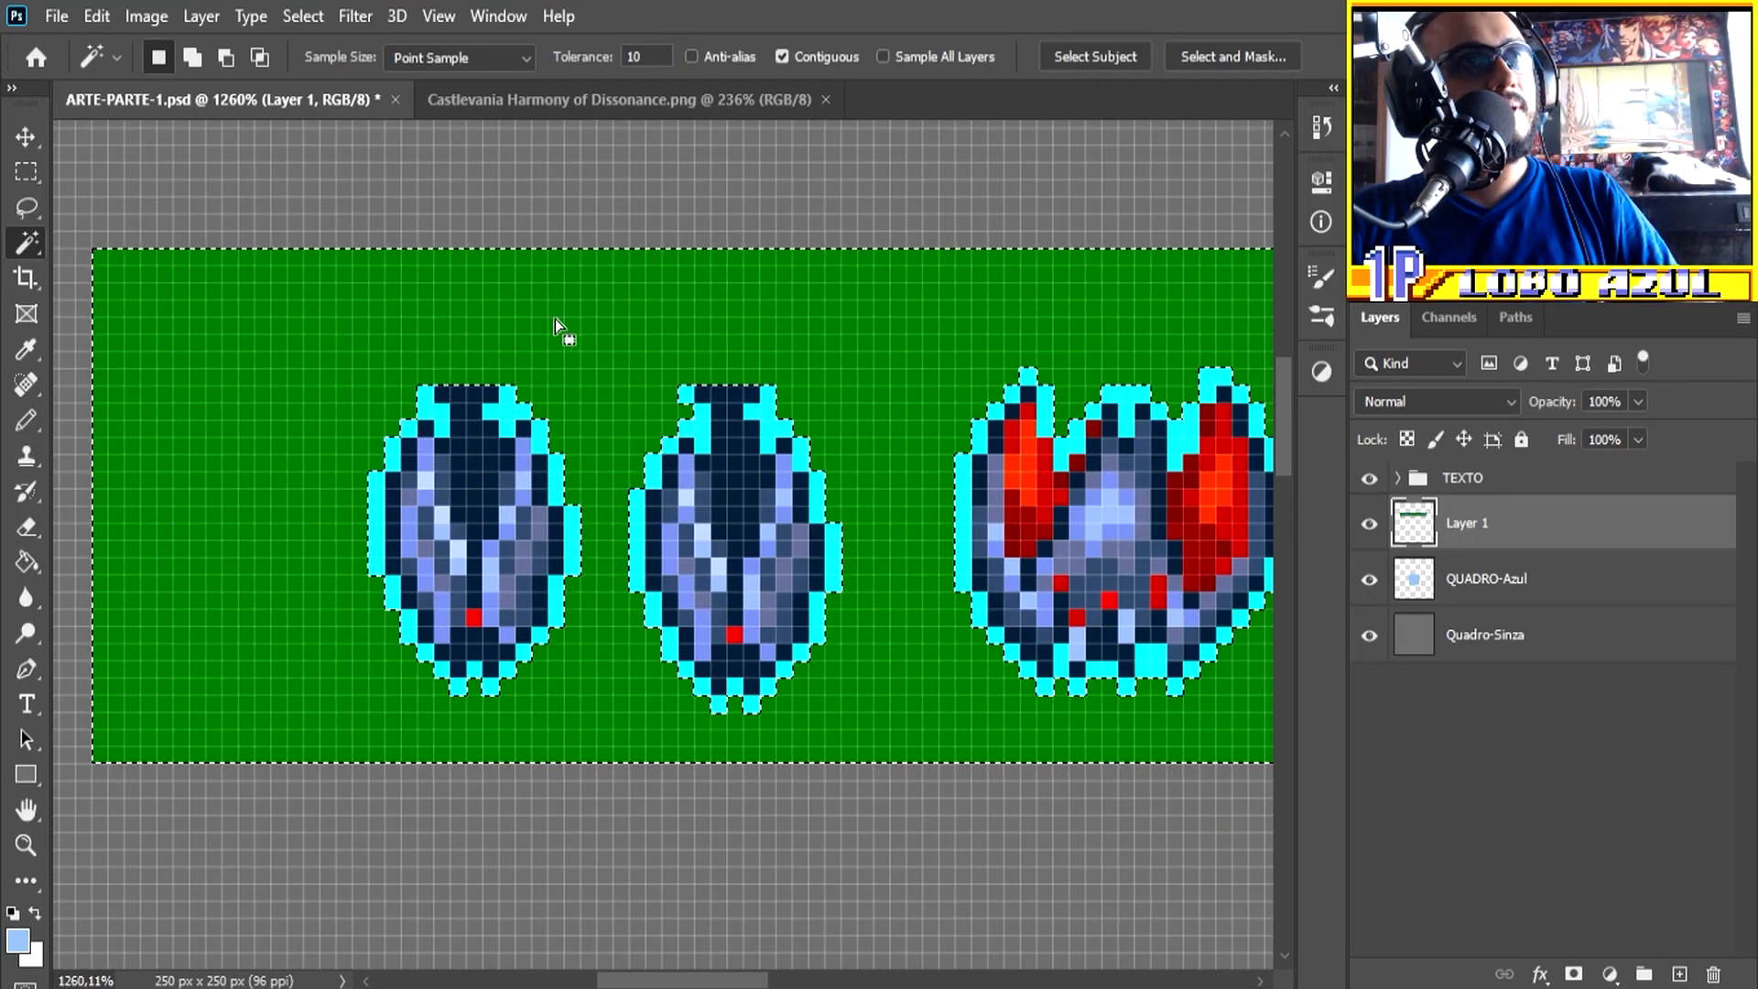
{"action": "scroll", "coordinate": [555, 322], "scroll_direction": "down", "scroll_amount": 5}
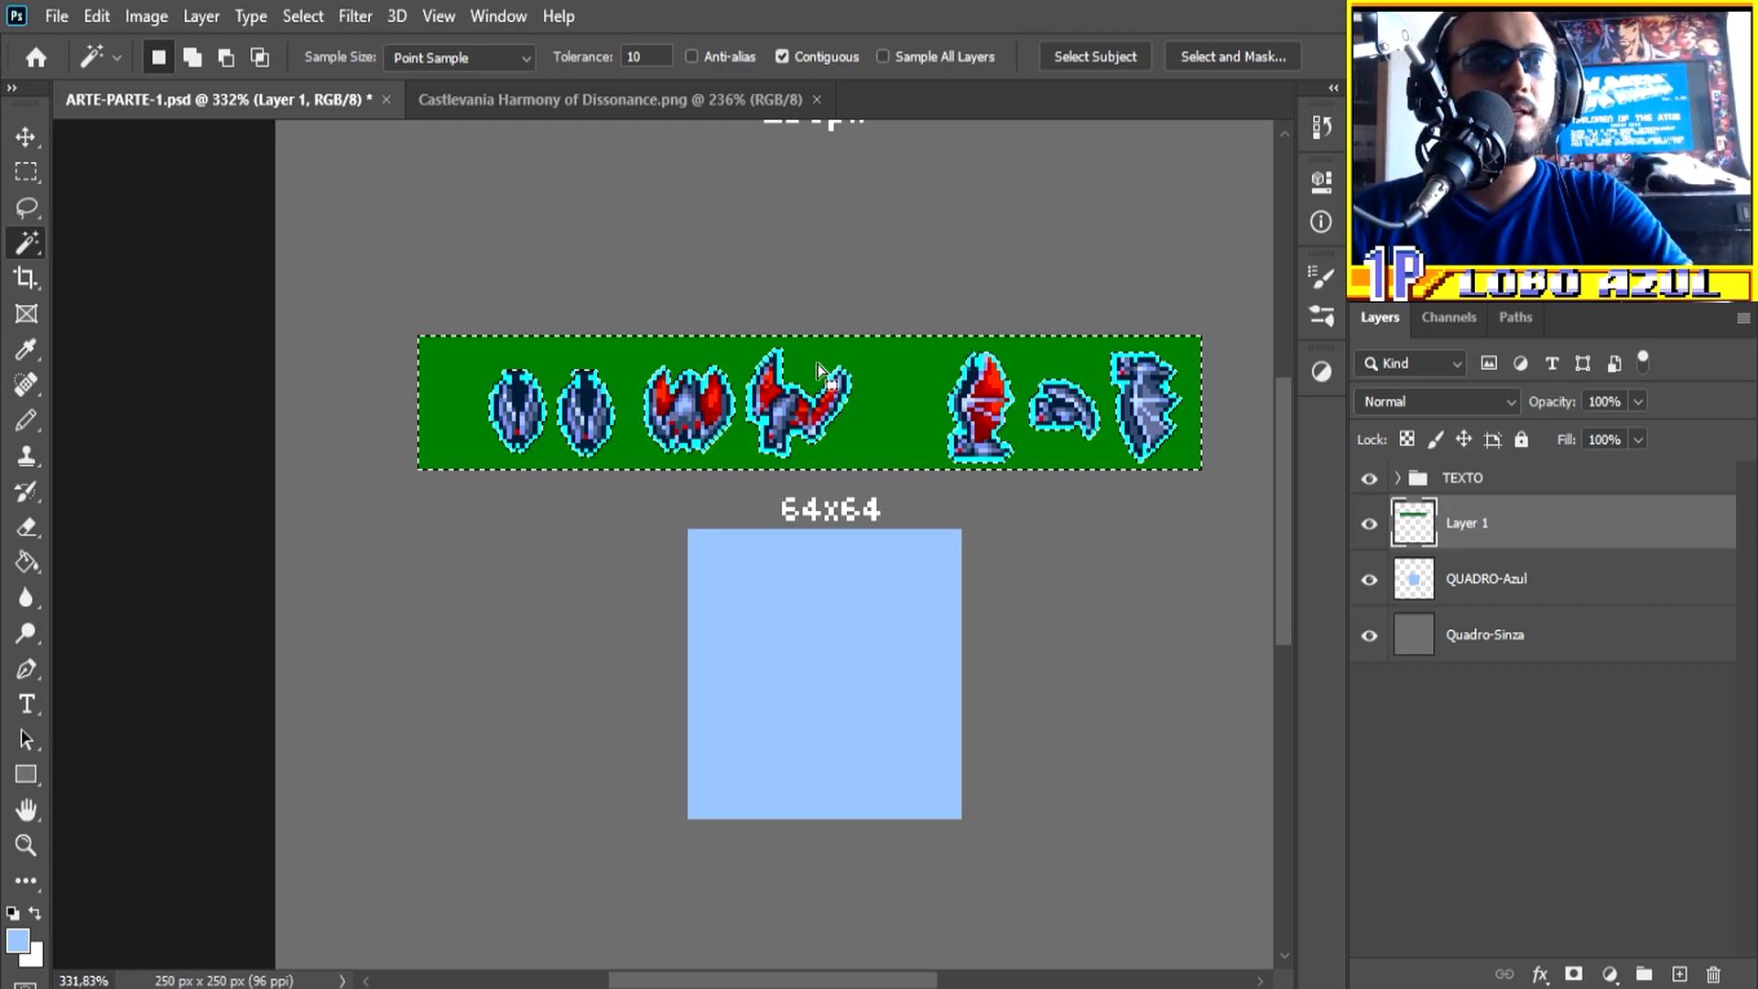
{"action": "key", "text": "Delete"}
{"action": "scroll", "coordinate": [1175, 391], "scroll_direction": "up", "scroll_amount": 2}
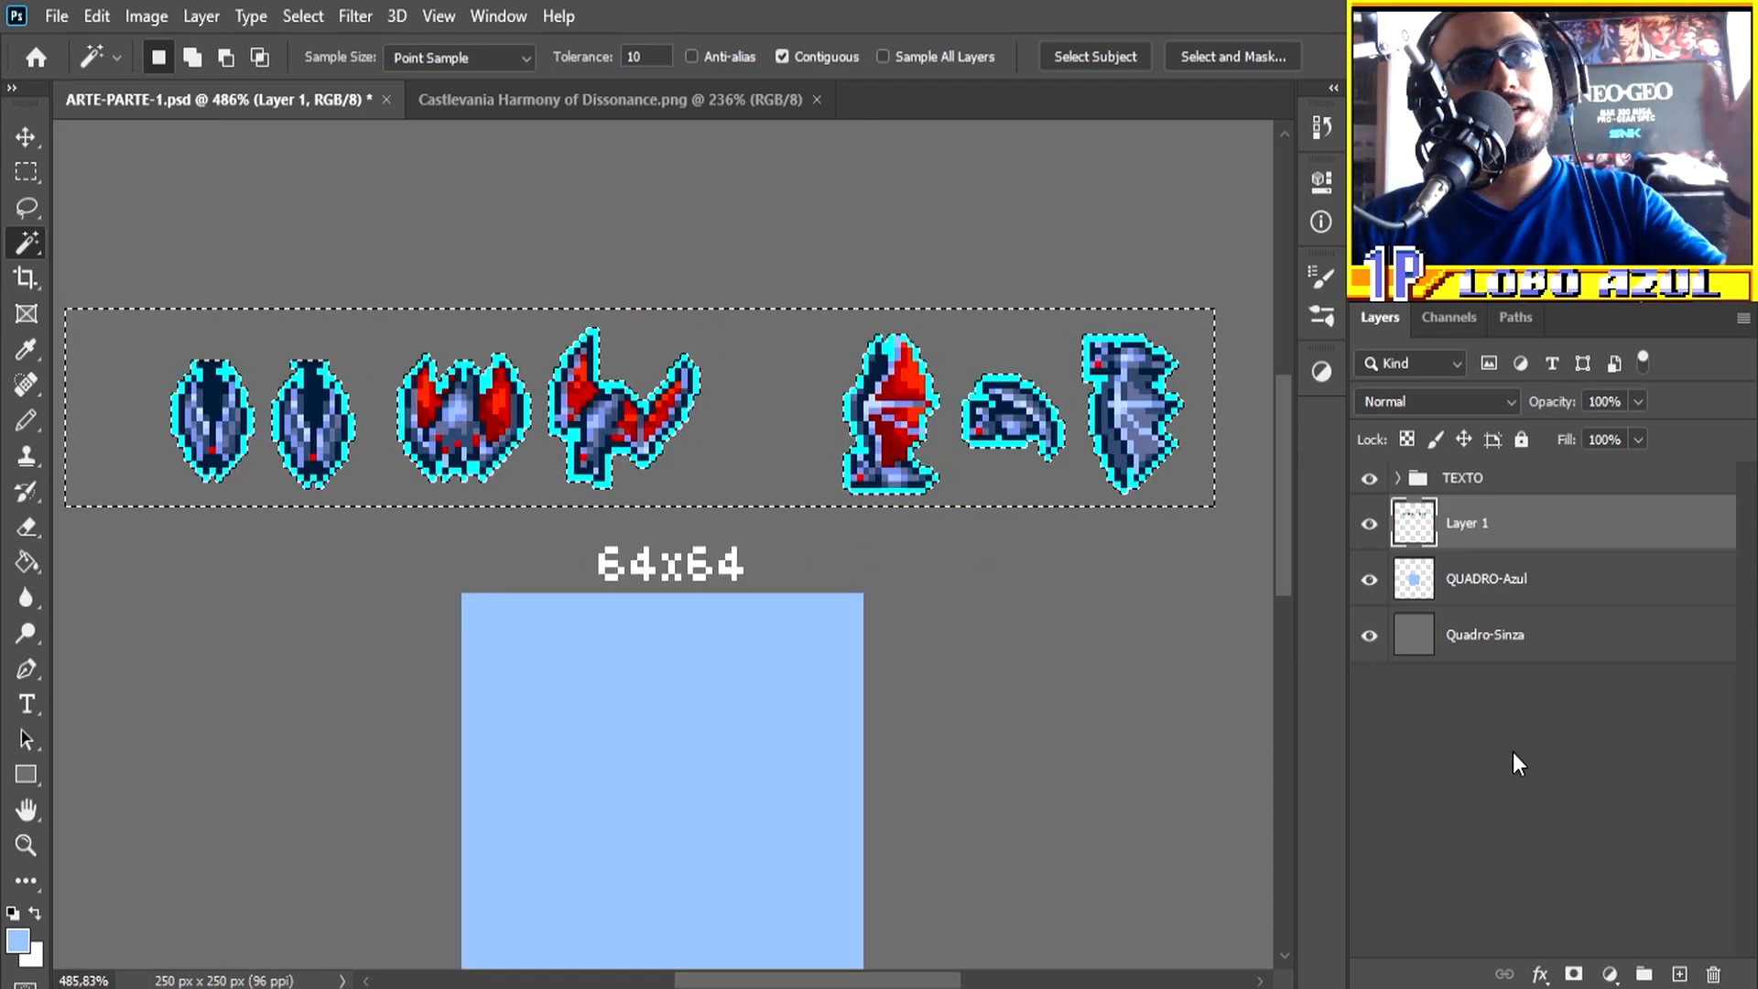
{"action": "scroll", "coordinate": [941, 537], "scroll_direction": "down", "scroll_amount": 2}
{"action": "key", "text": "ctrl+d"}
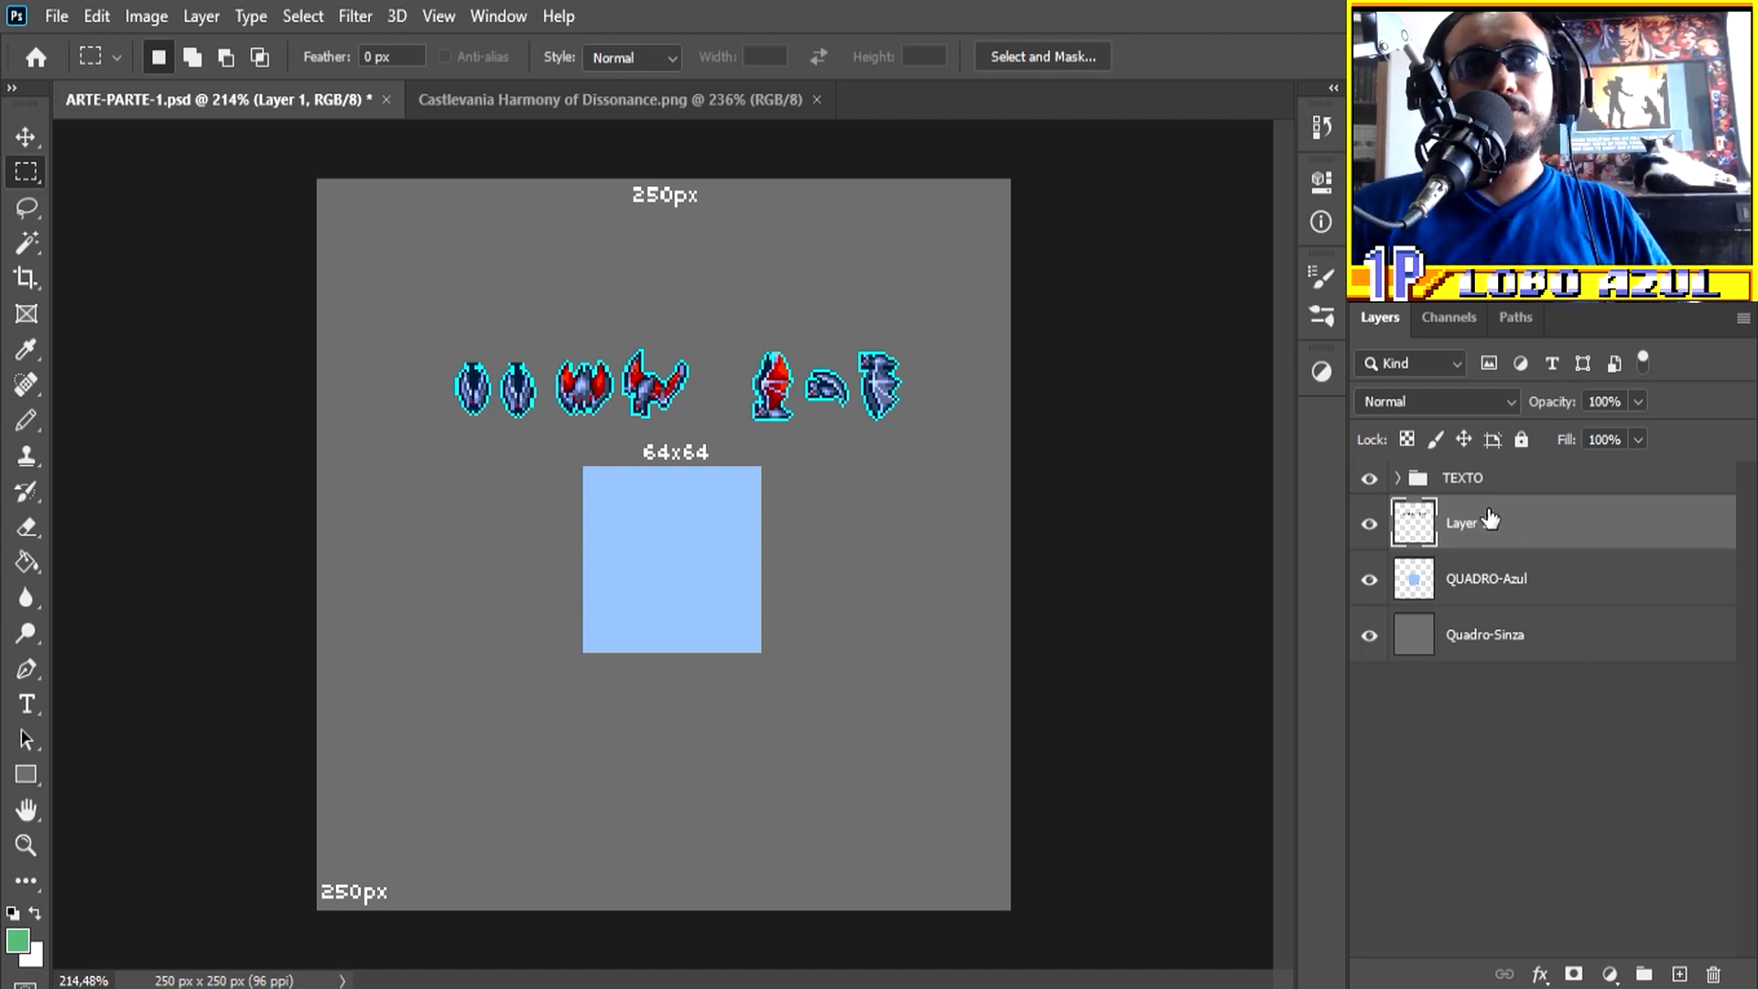
Step: Flip the row of bat sprites on Layer 1 horizontally with Free Transform
{"action": "key", "text": "ctrl+t"}
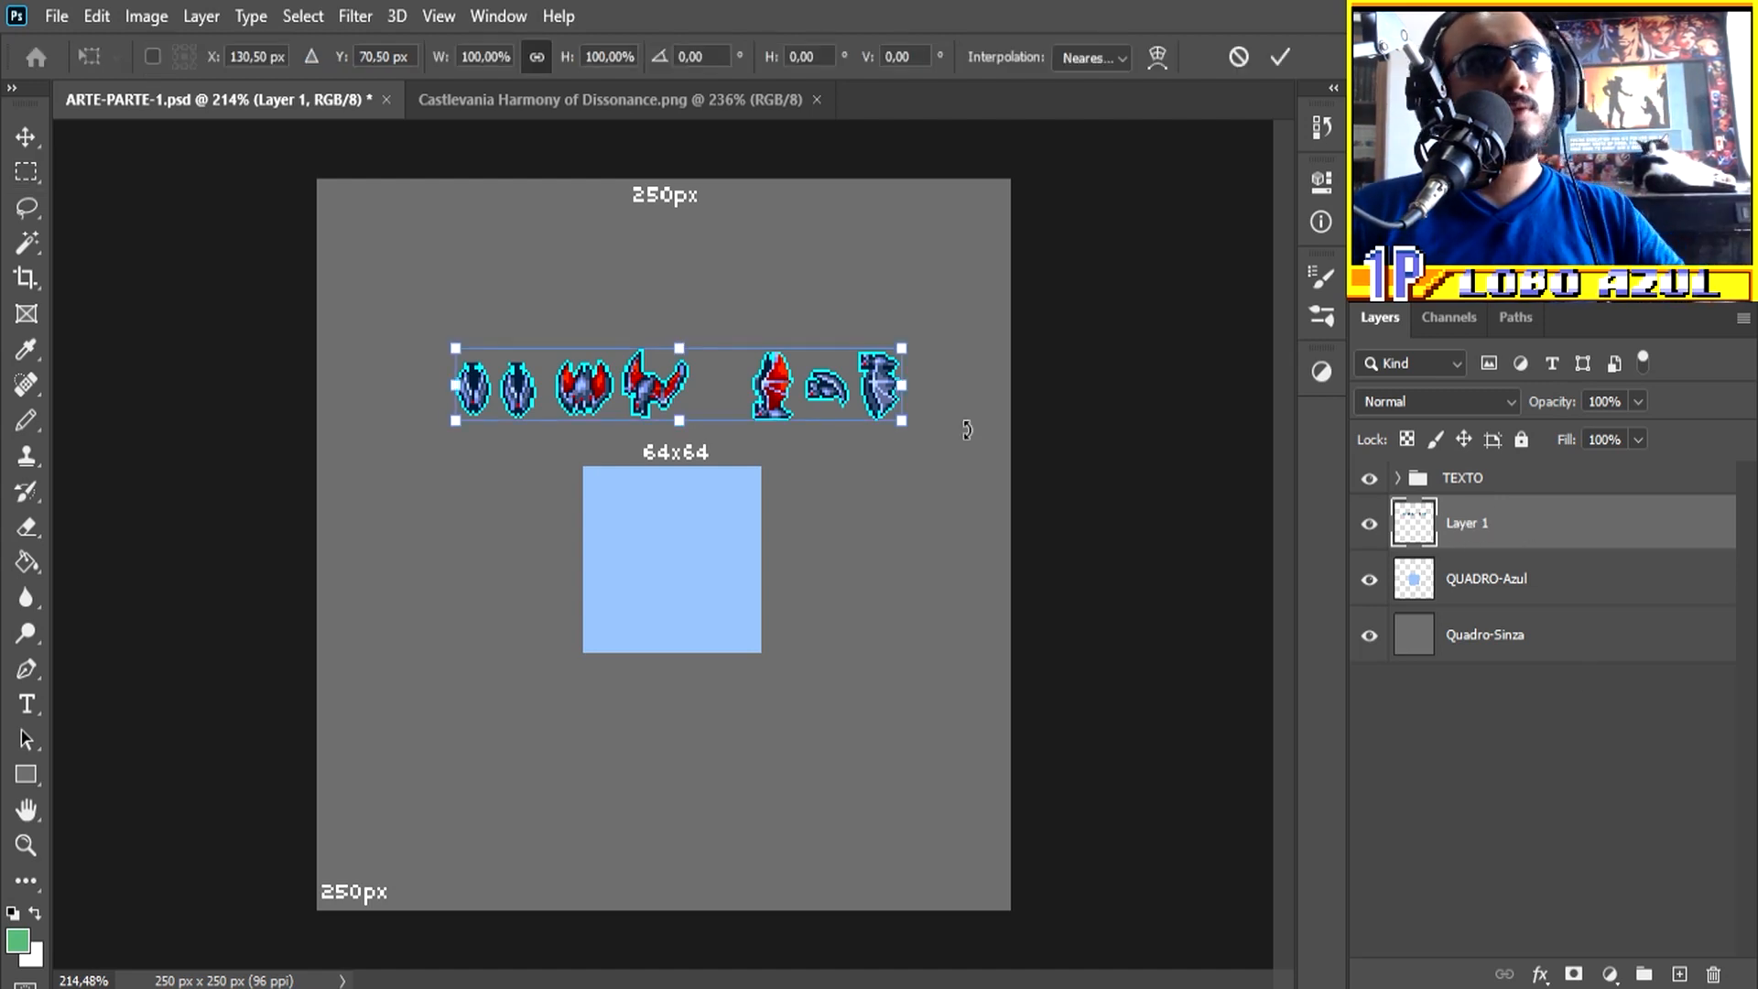
{"action": "right_click", "coordinate": [855, 394]}
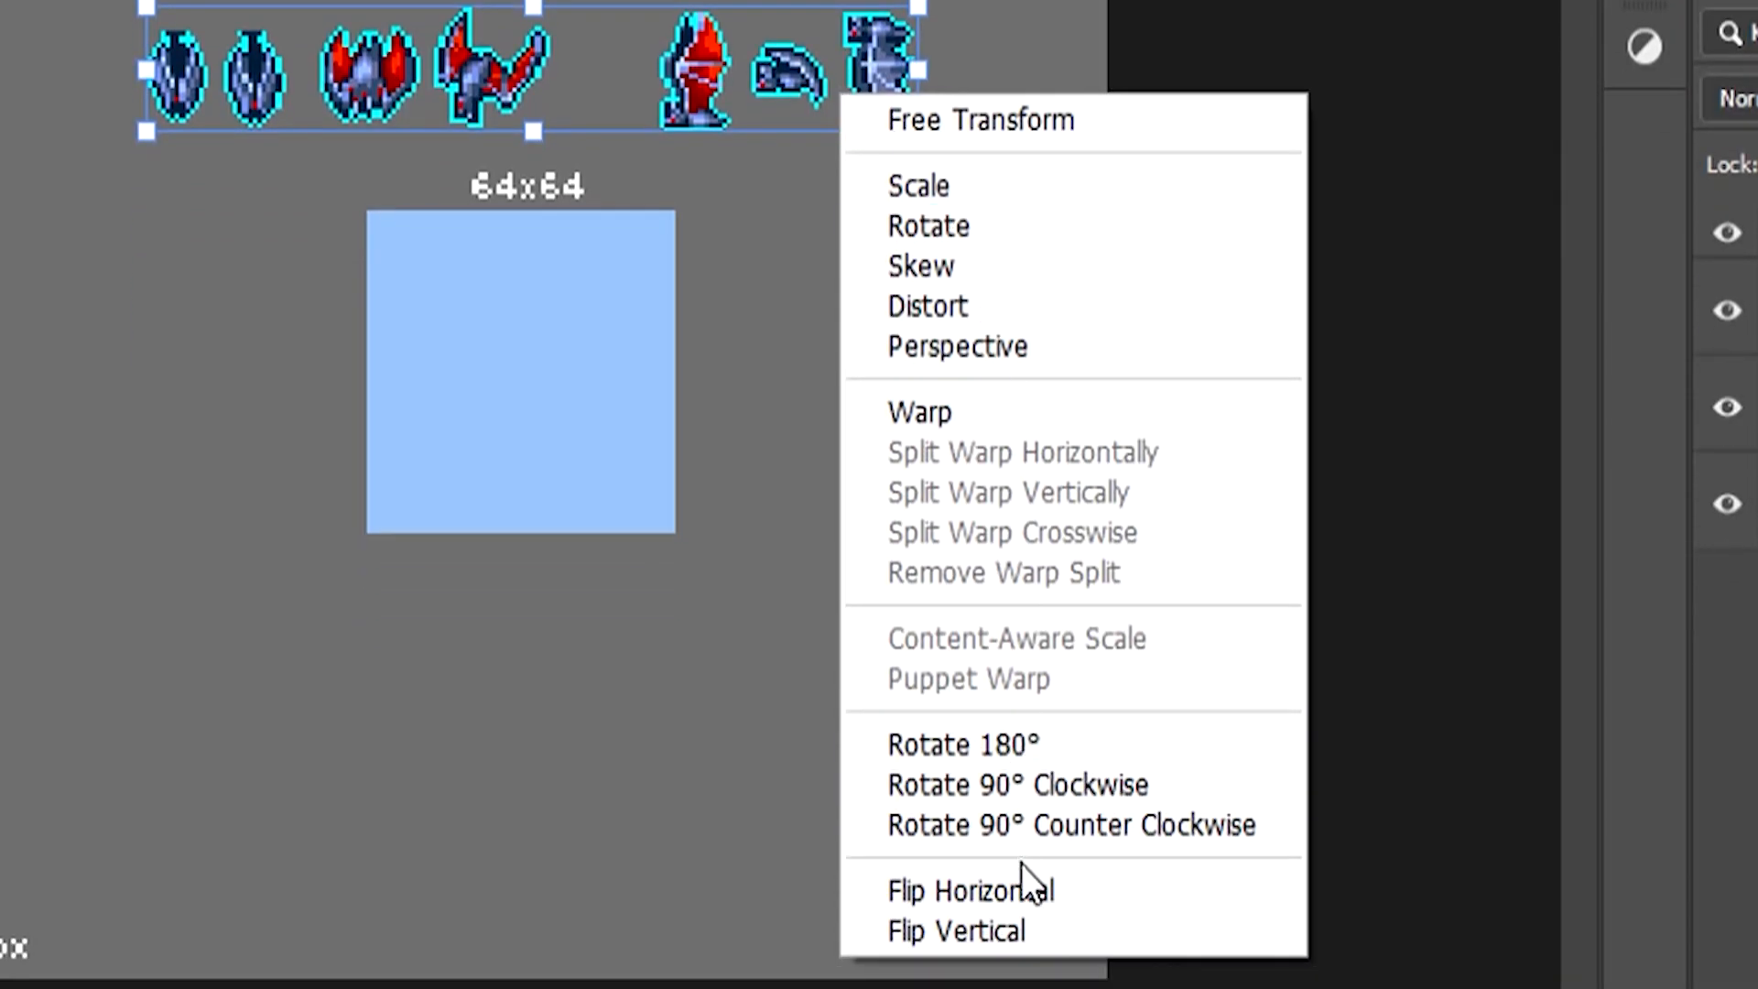
{"action": "left_click", "coordinate": [1053, 886]}
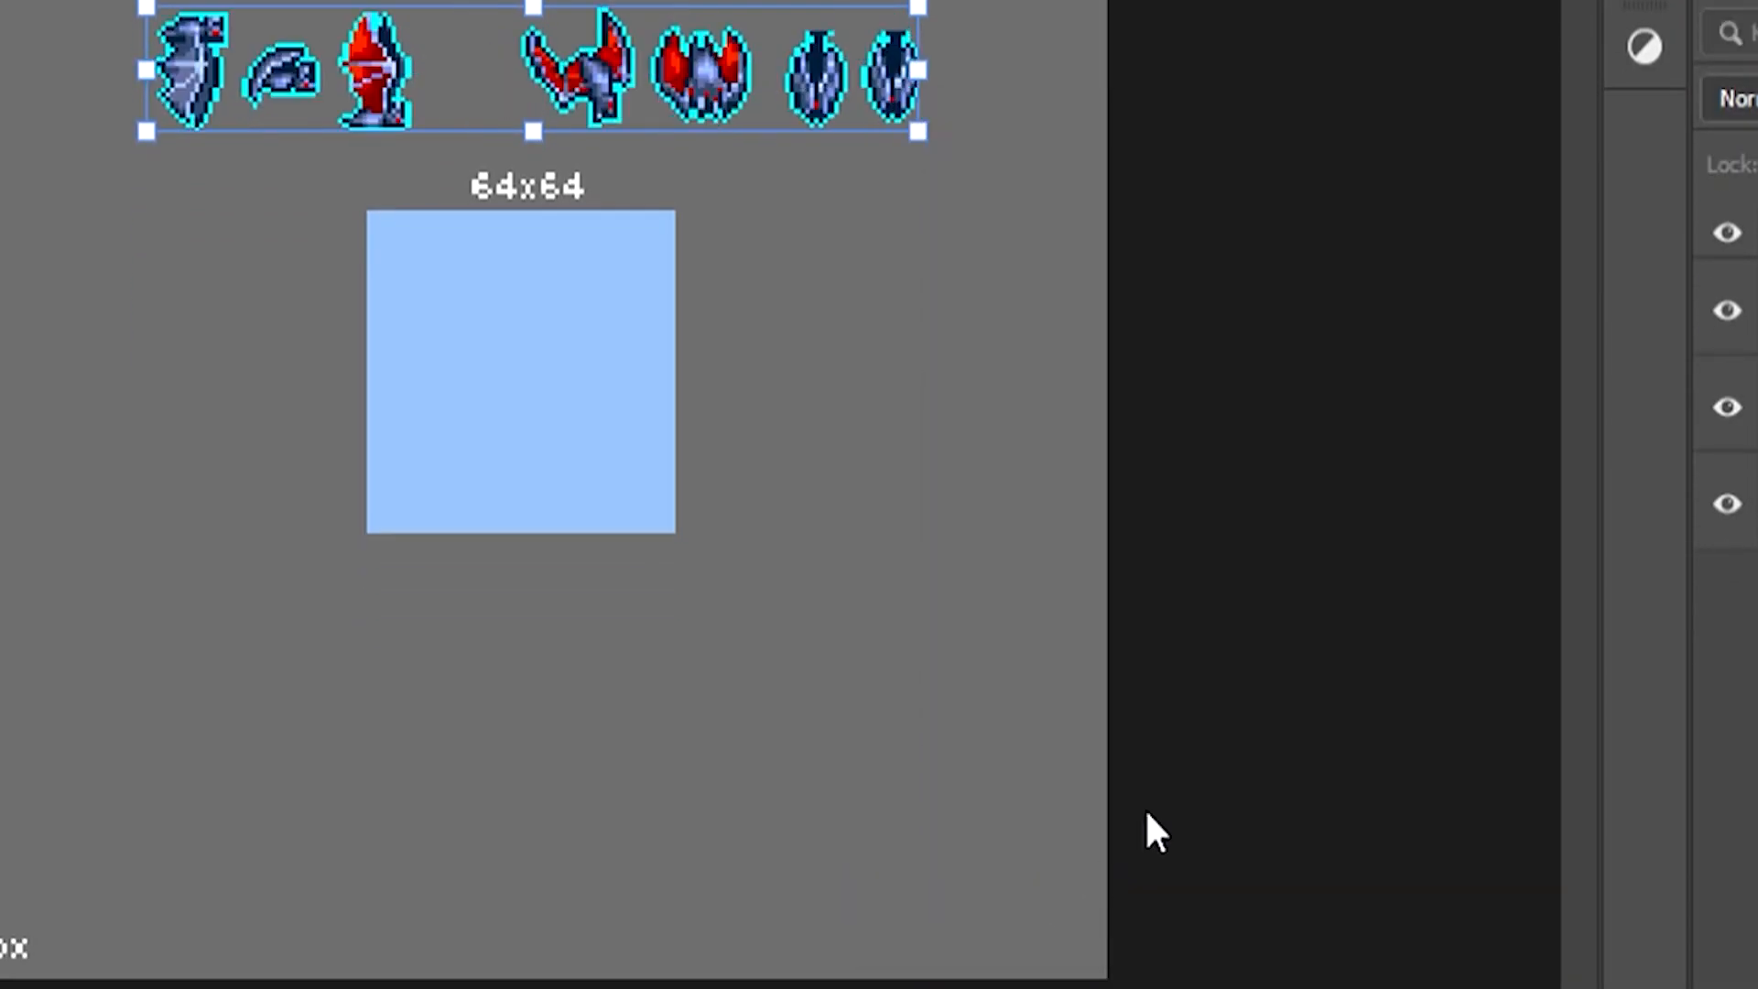
{"action": "key", "text": "Return"}
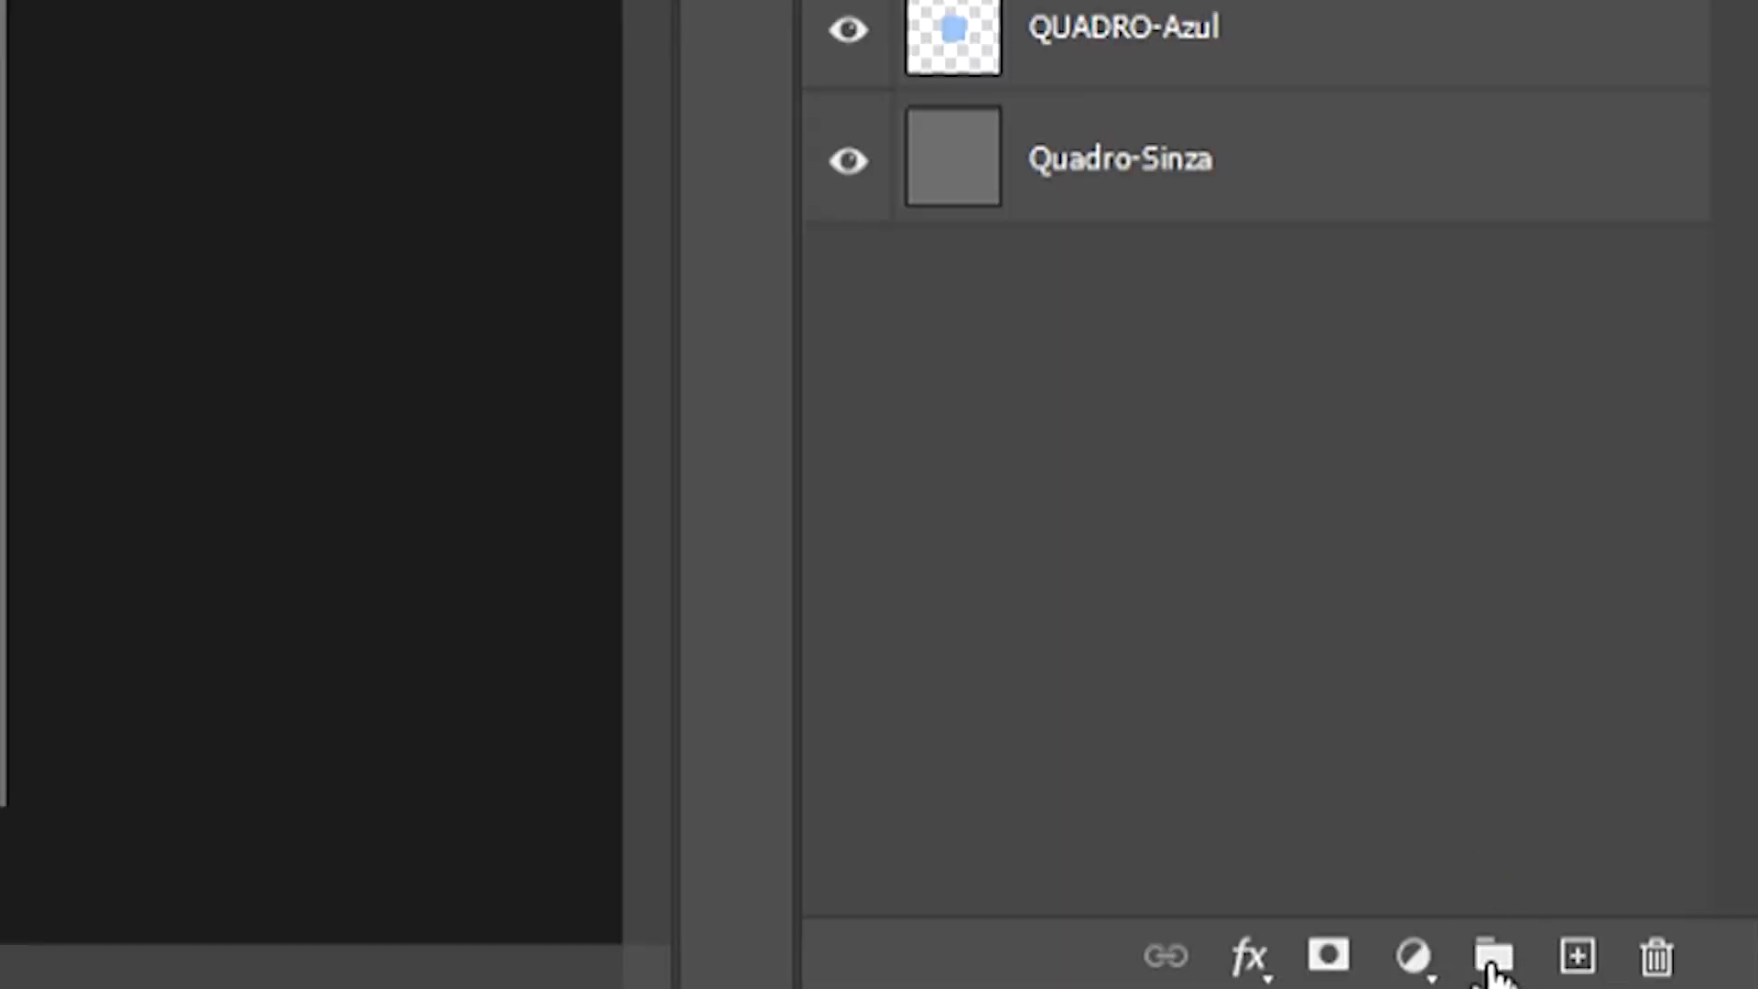
Step: Create a new layer group above Layer 1 and name it REF
{"action": "left_click", "coordinate": [1492, 957]}
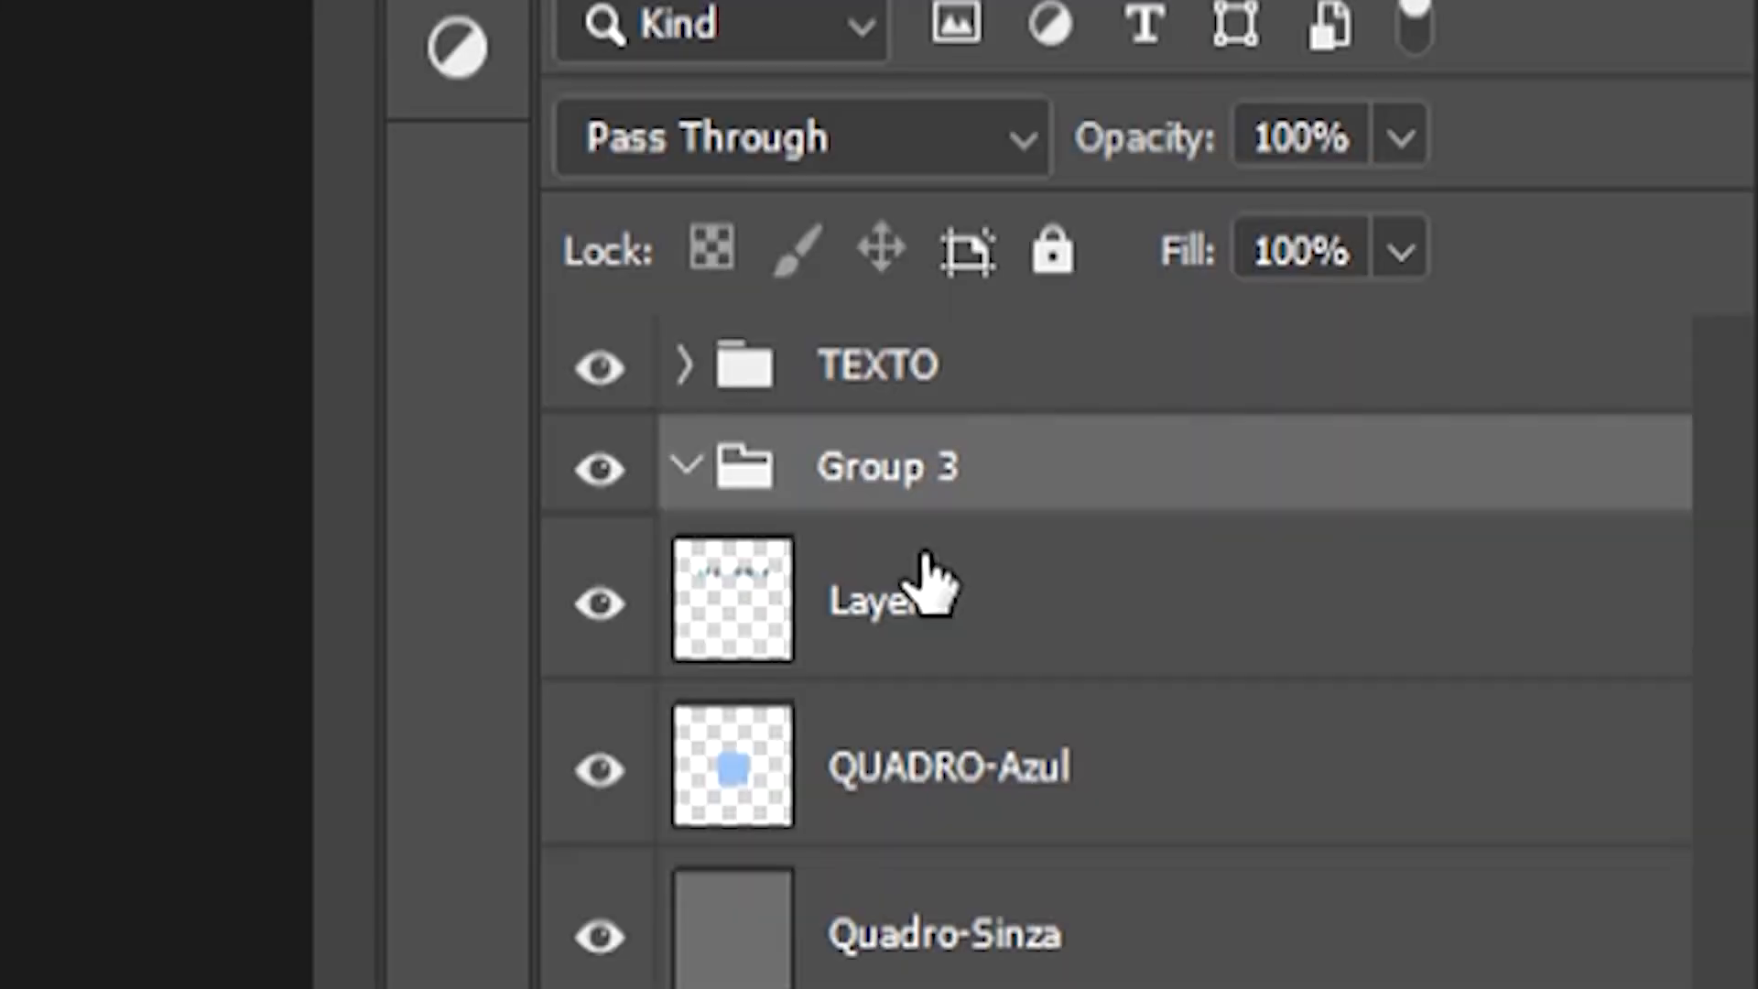
{"action": "double_click", "coordinate": [907, 471]}
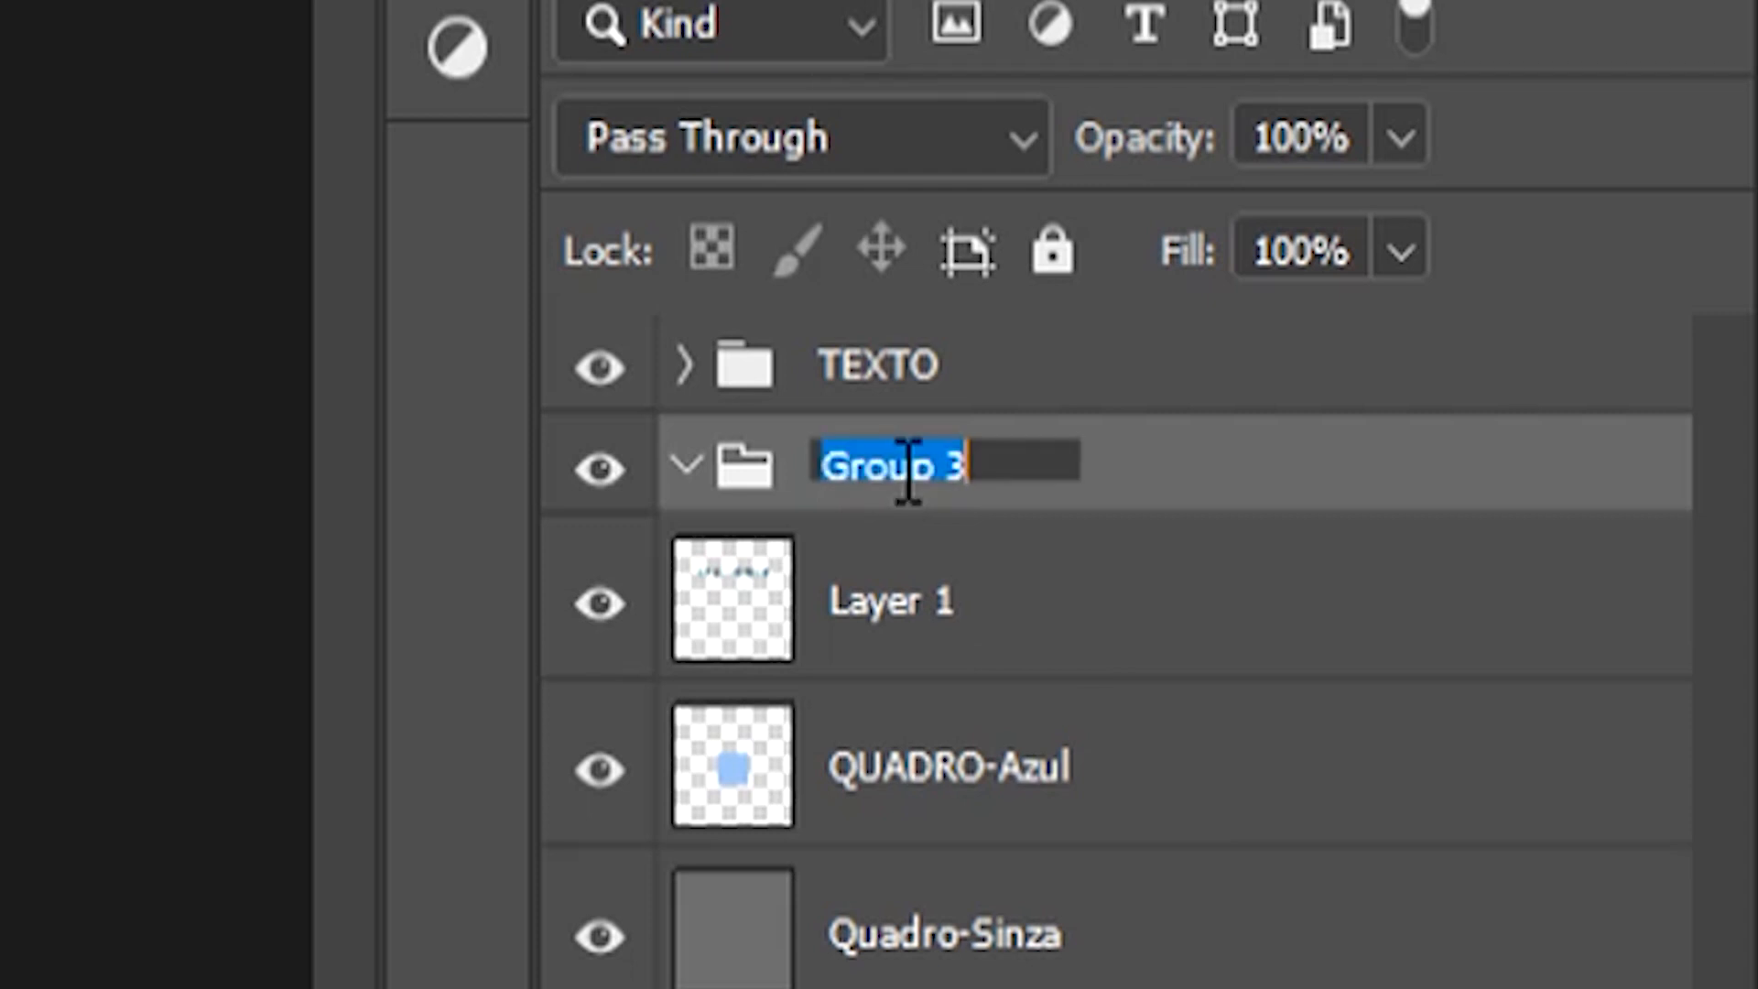
{"action": "type", "text": "REF"}
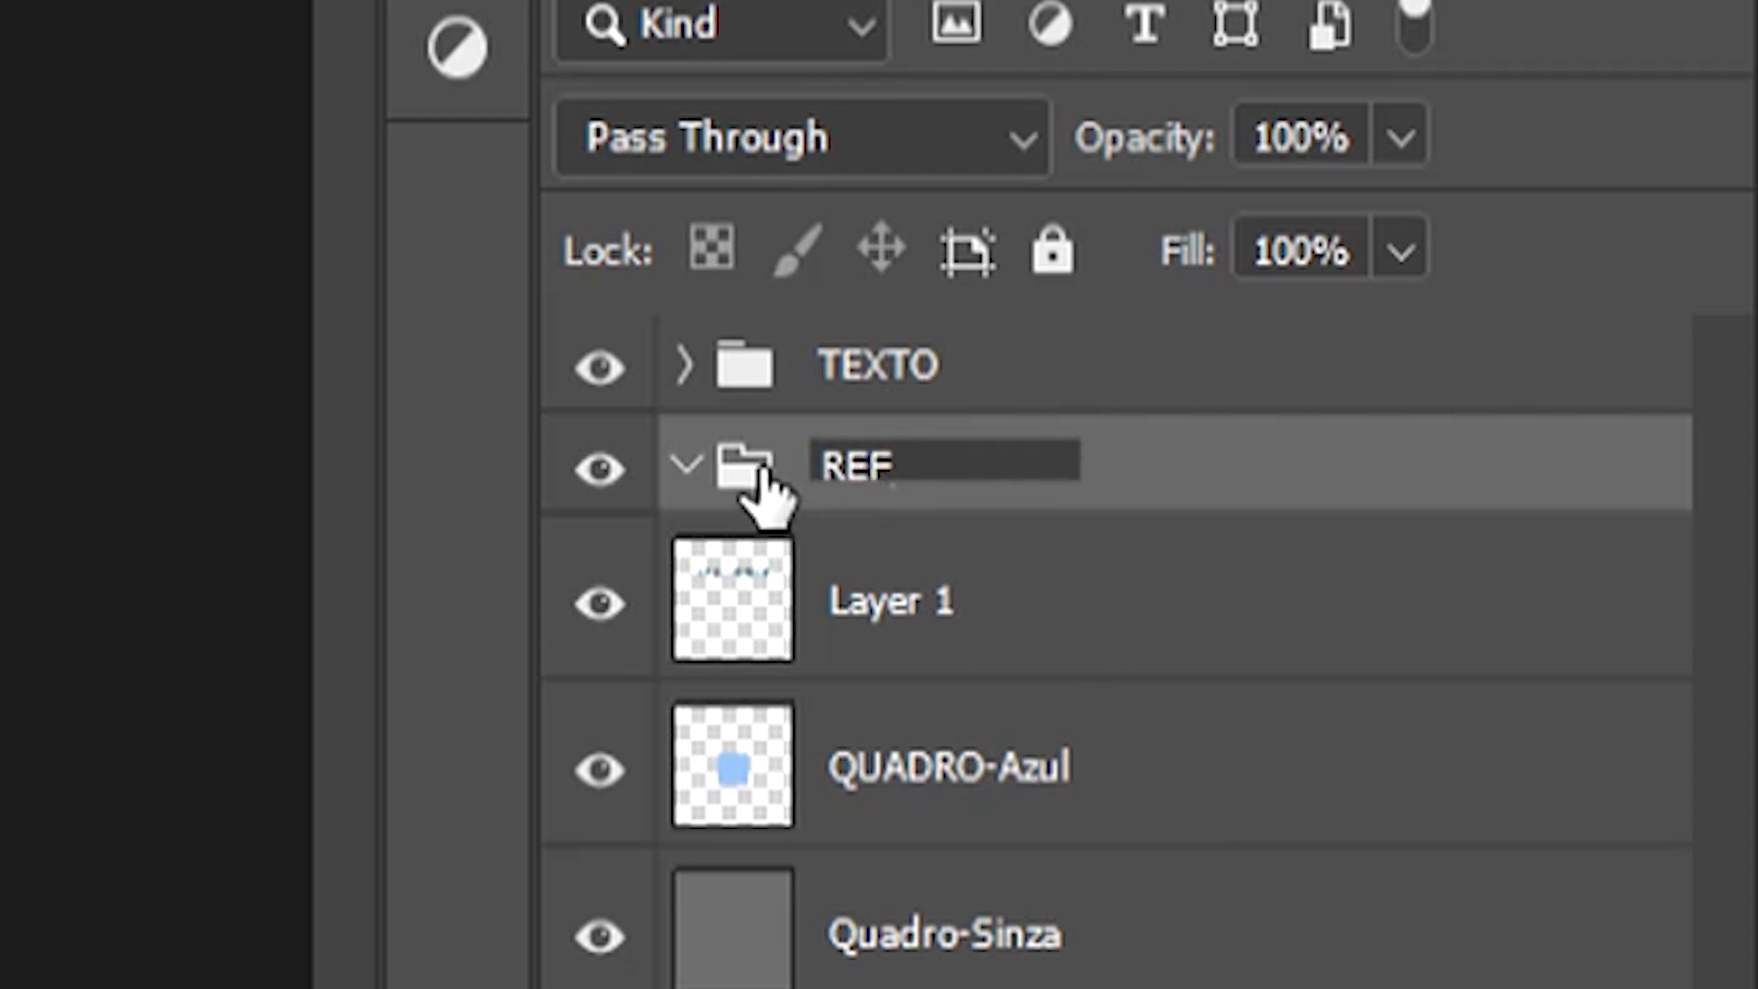
Step: Move Layer 1 with the bat sprites into the REF group
{"action": "key", "text": "Return"}
{"action": "left_click", "coordinate": [806, 604]}
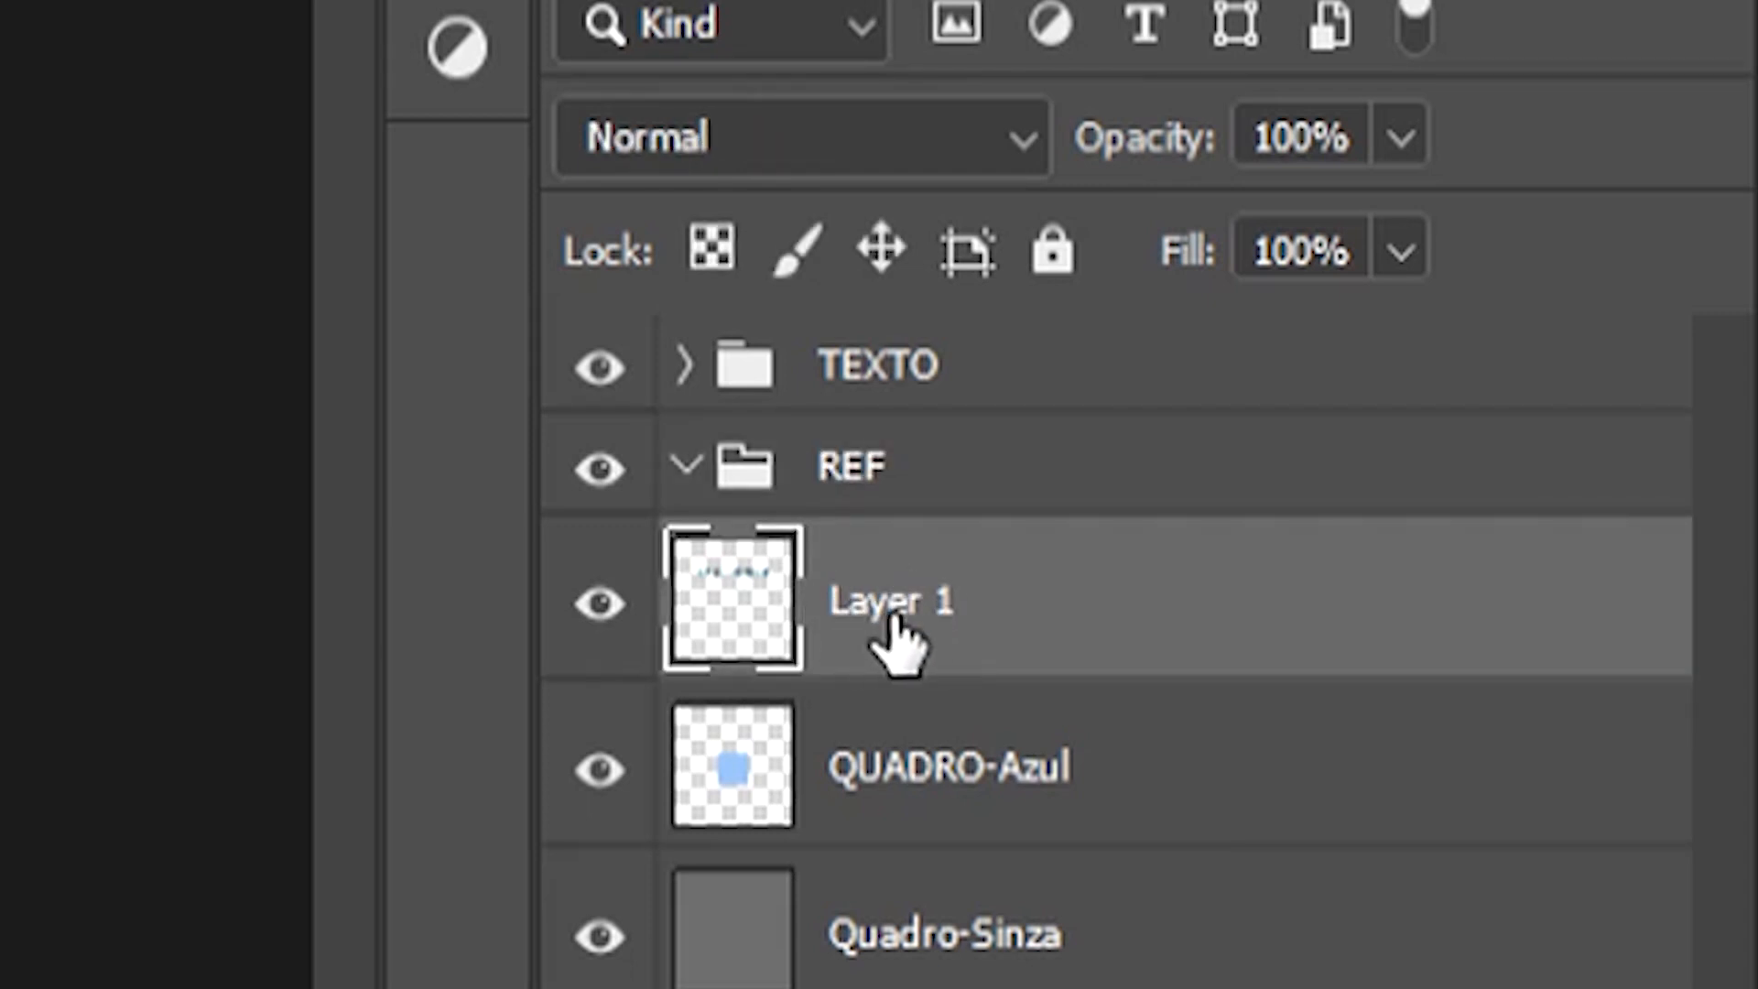
{"action": "left_click_drag", "start_coordinate": [905, 611], "coordinate": [874, 469]}
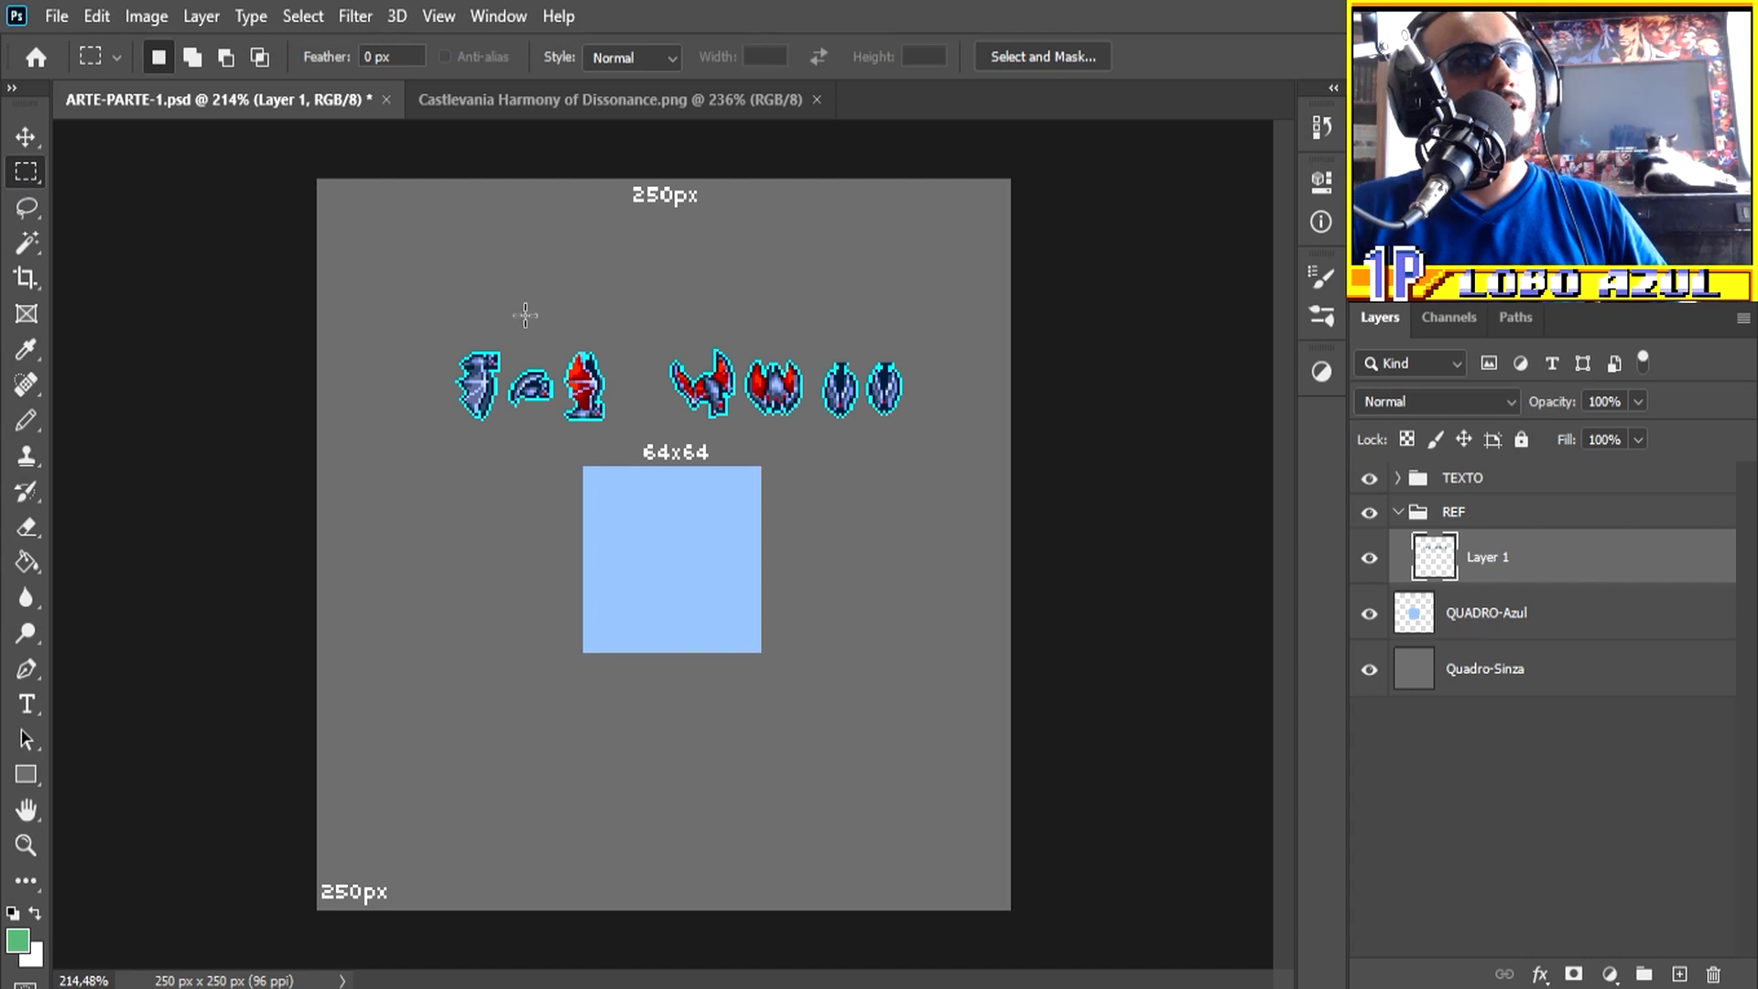
Step: Cut the three leftmost bat sprites from Layer 1 and paste them onto their own layer in REF
{"action": "left_click_drag", "start_coordinate": [408, 298], "coordinate": [633, 441]}
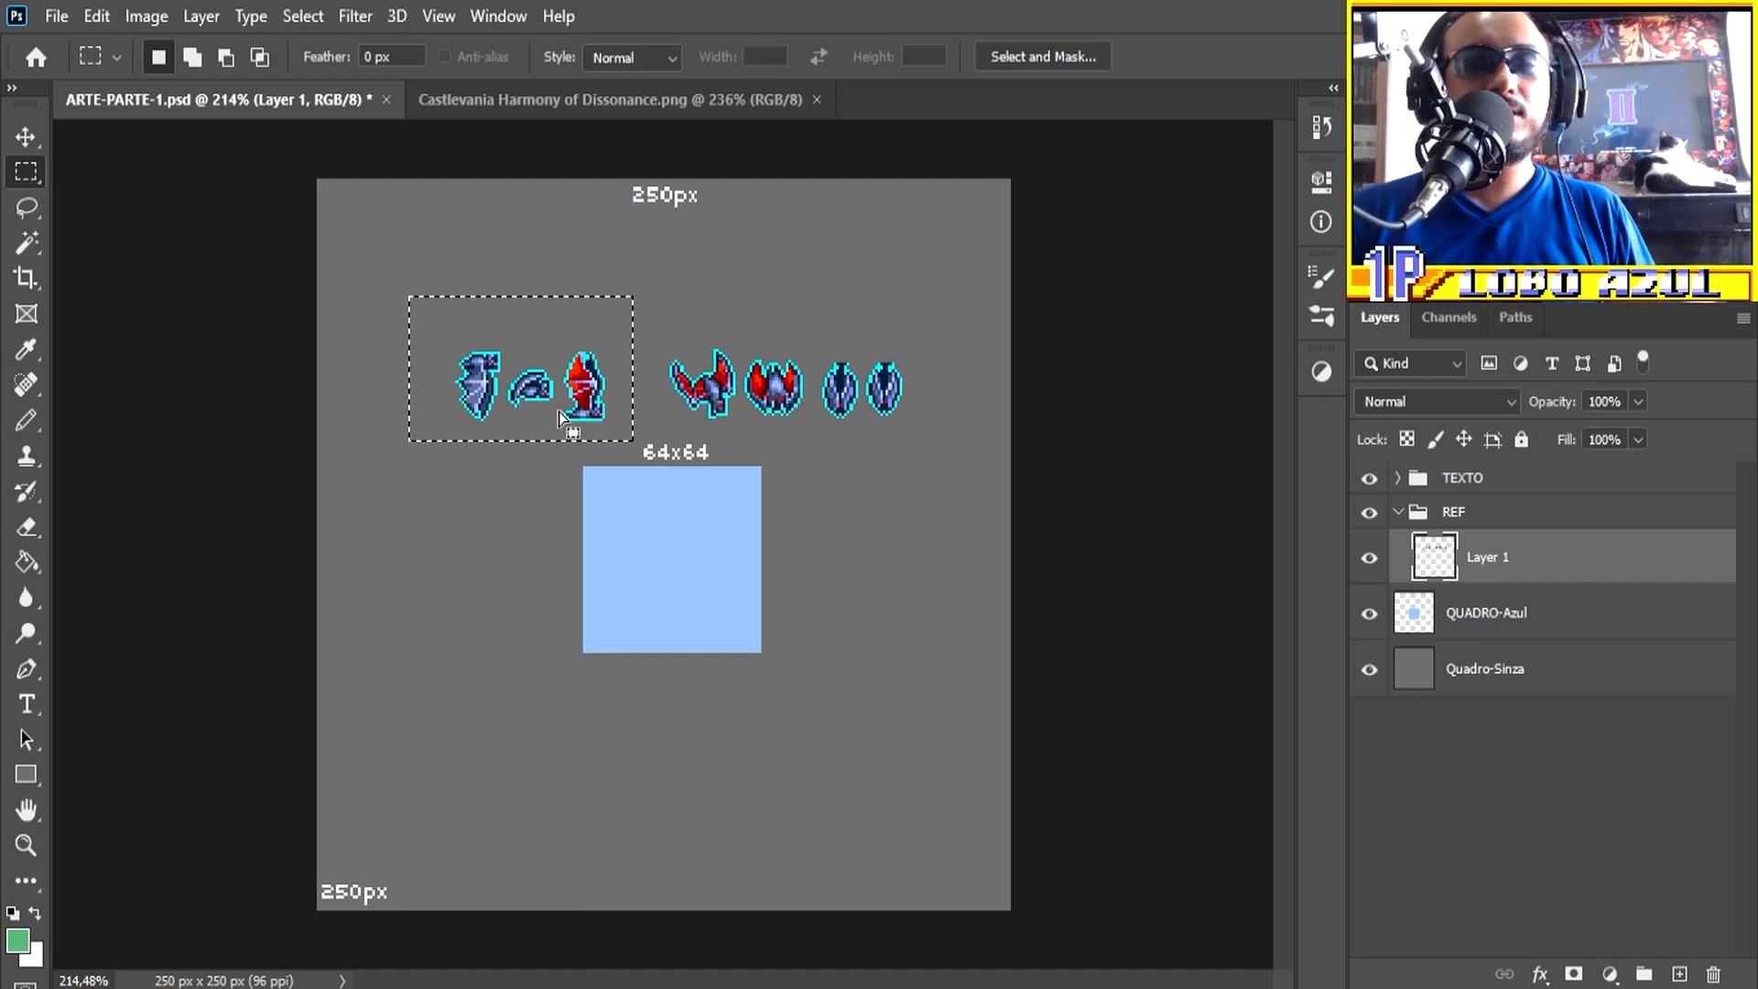
{"action": "key", "text": "ctrl+x"}
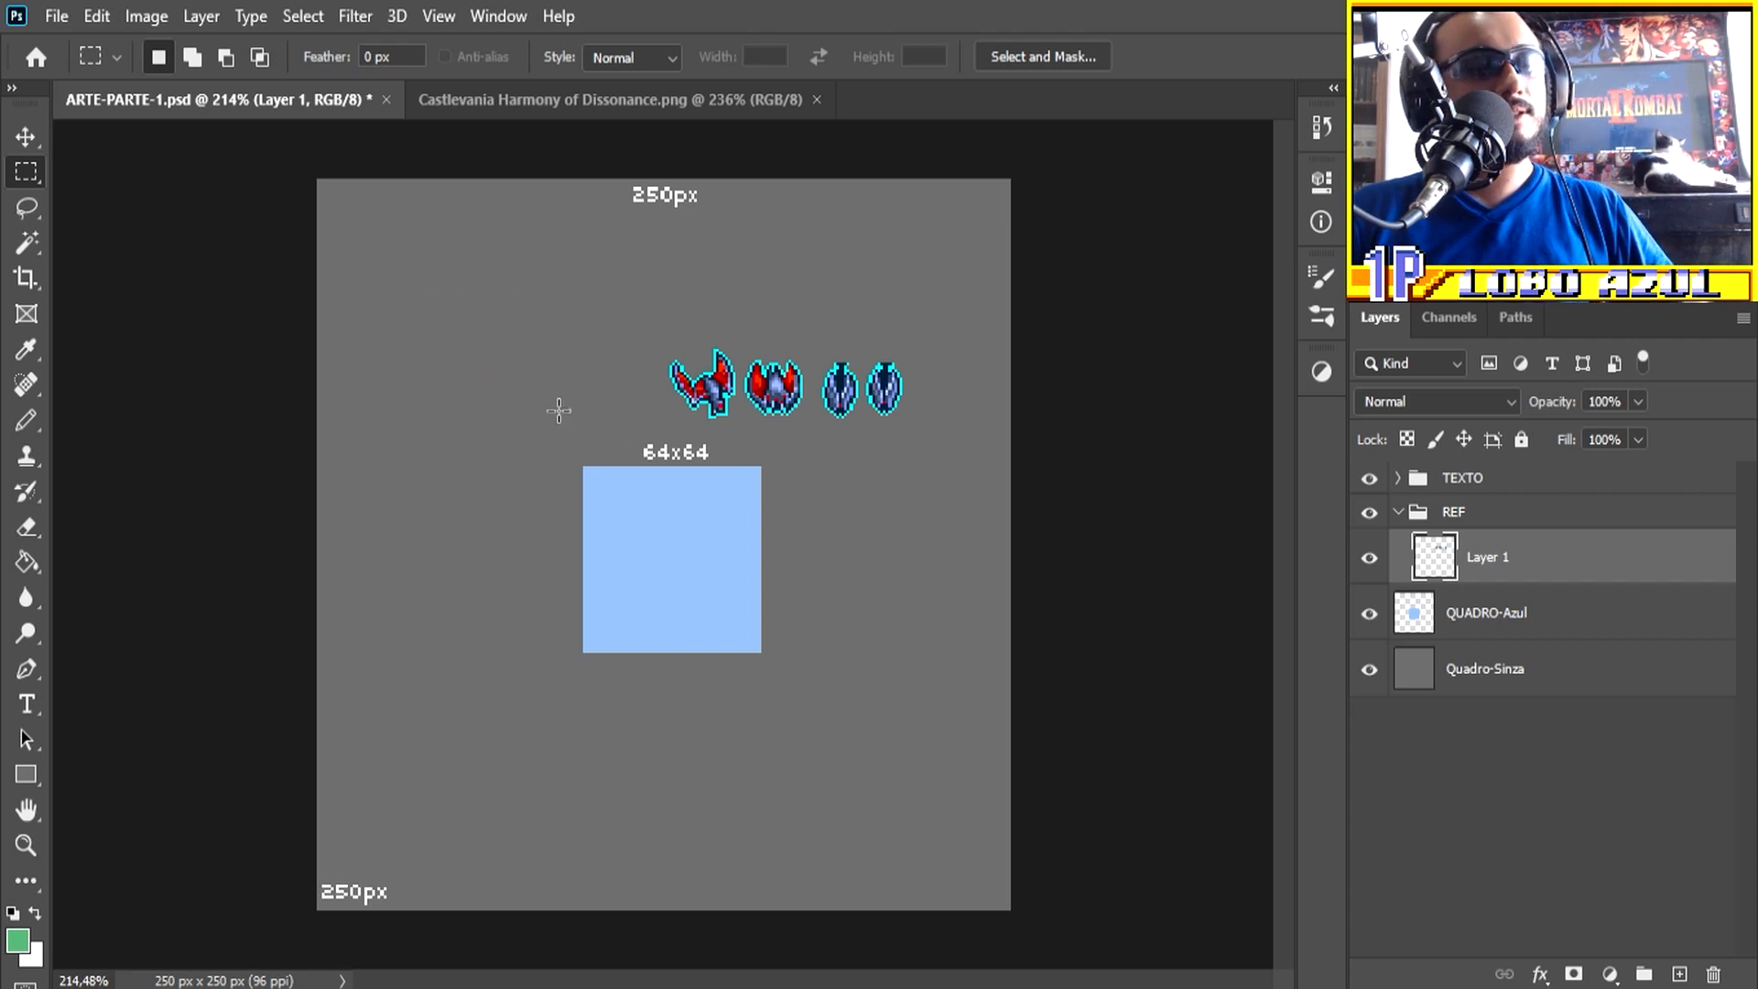
{"action": "key", "text": "ctrl+v"}
{"action": "left_click", "coordinate": [1479, 628]}
{"action": "left_click", "coordinate": [1490, 575]}
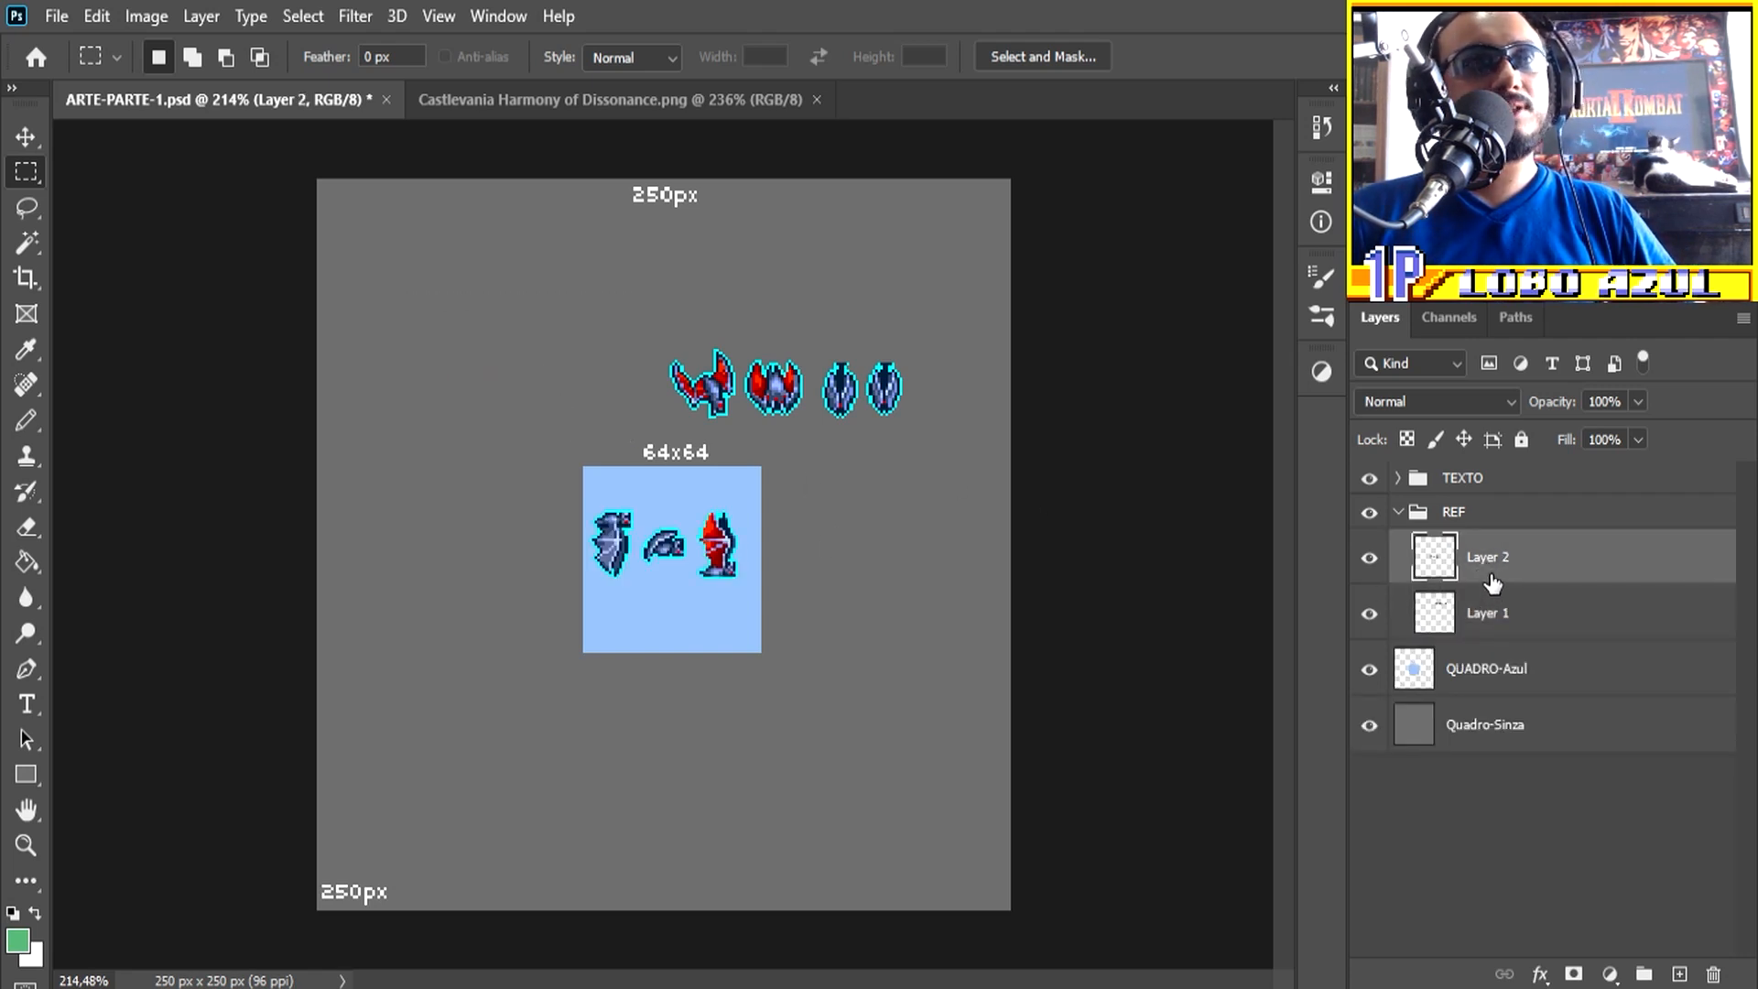
Step: Move the three pasted sprites back to the start of the row and nudge Layer 1's sprites slightly left
{"action": "left_click", "coordinate": [25, 136]}
{"action": "left_click_drag", "start_coordinate": [733, 554], "coordinate": [602, 414]}
{"action": "left_click", "coordinate": [1500, 634]}
{"action": "mouse_move", "coordinate": [788, 377]}
{"action": "left_mouse_down"}
{"action": "mouse_move", "coordinate": [846, 360]}
{"action": "mouse_move", "coordinate": [785, 376]}
{"action": "left_mouse_up"}
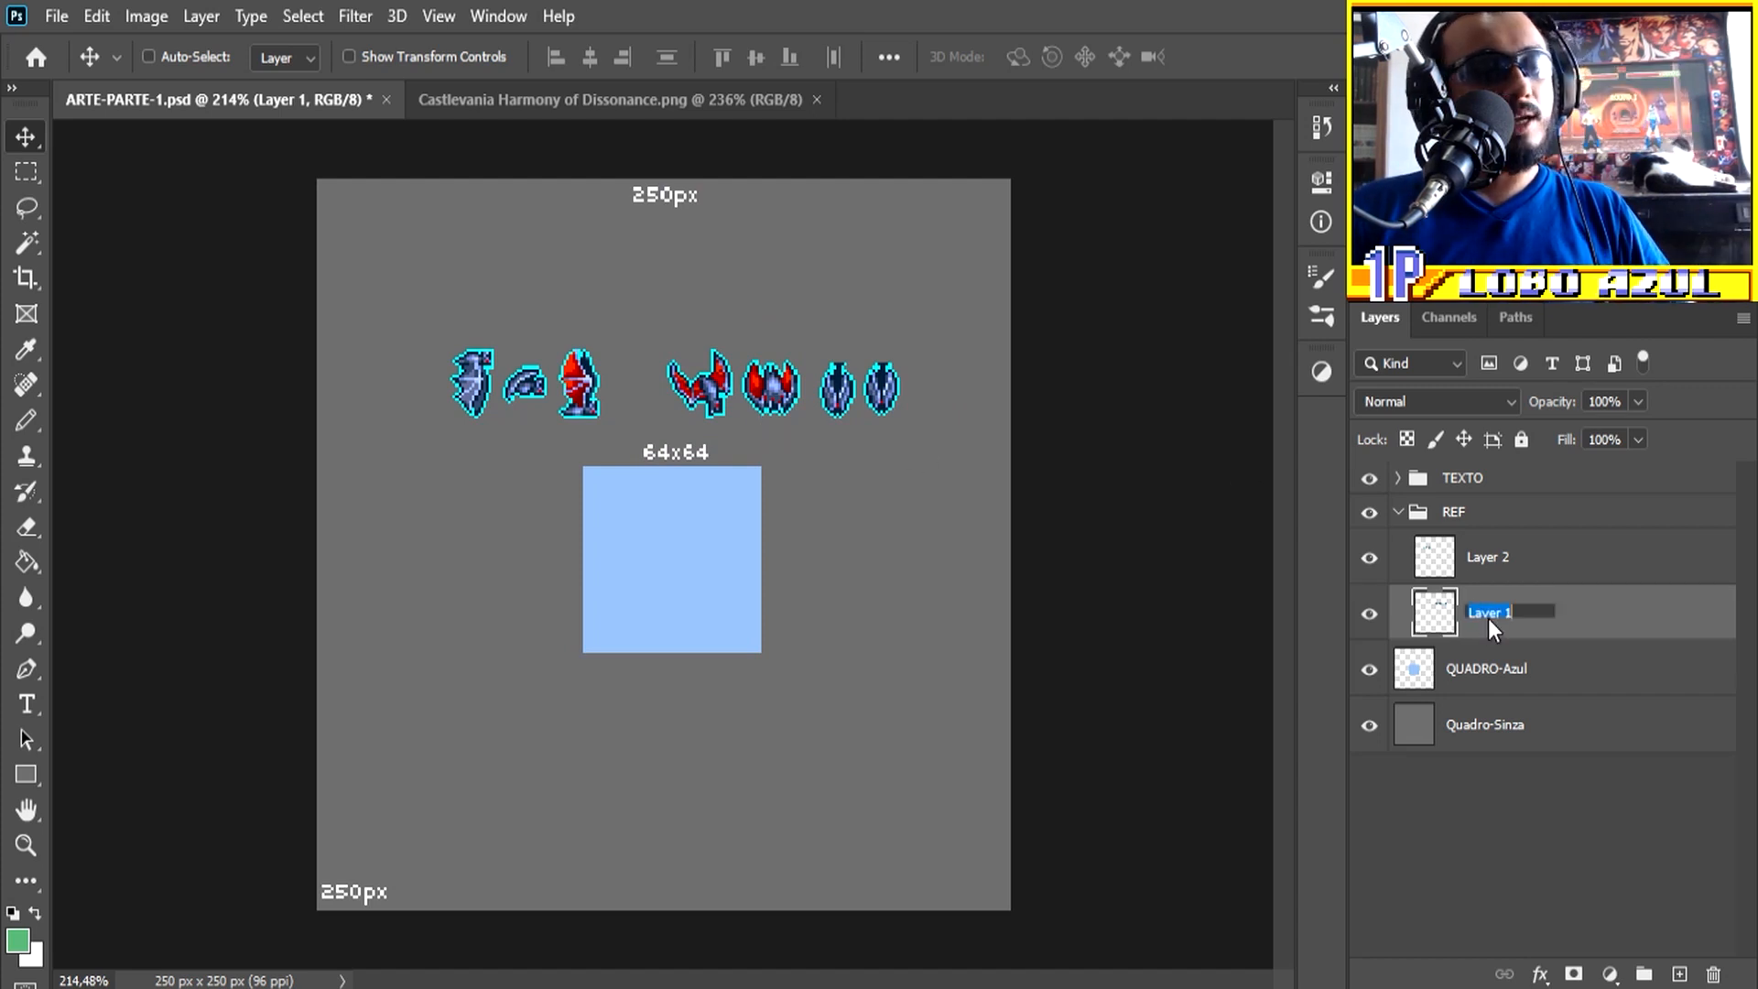
Step: Rename Layer 1 as parado and the layer with the three pasted sprites as Voando
{"action": "type", "text": "parado"}
{"action": "key", "text": "Return"}
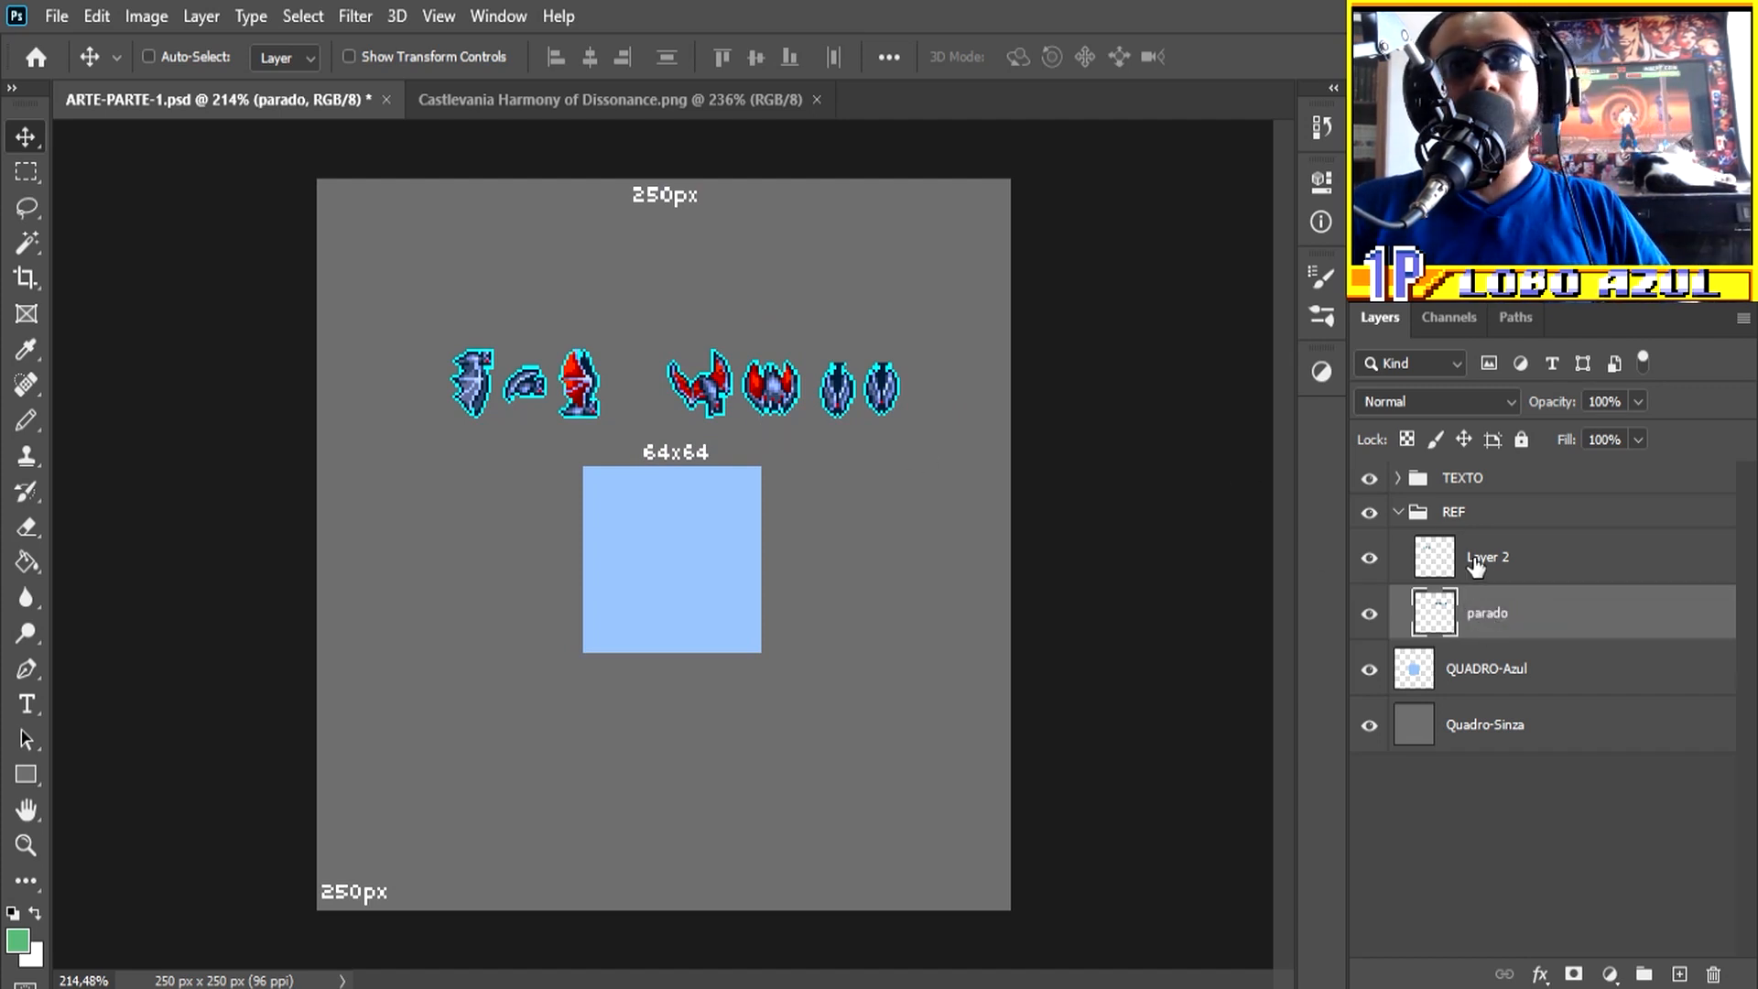
{"action": "double_click", "coordinate": [1482, 557]}
{"action": "type", "text": "Voando"}
{"action": "key", "text": "Return"}
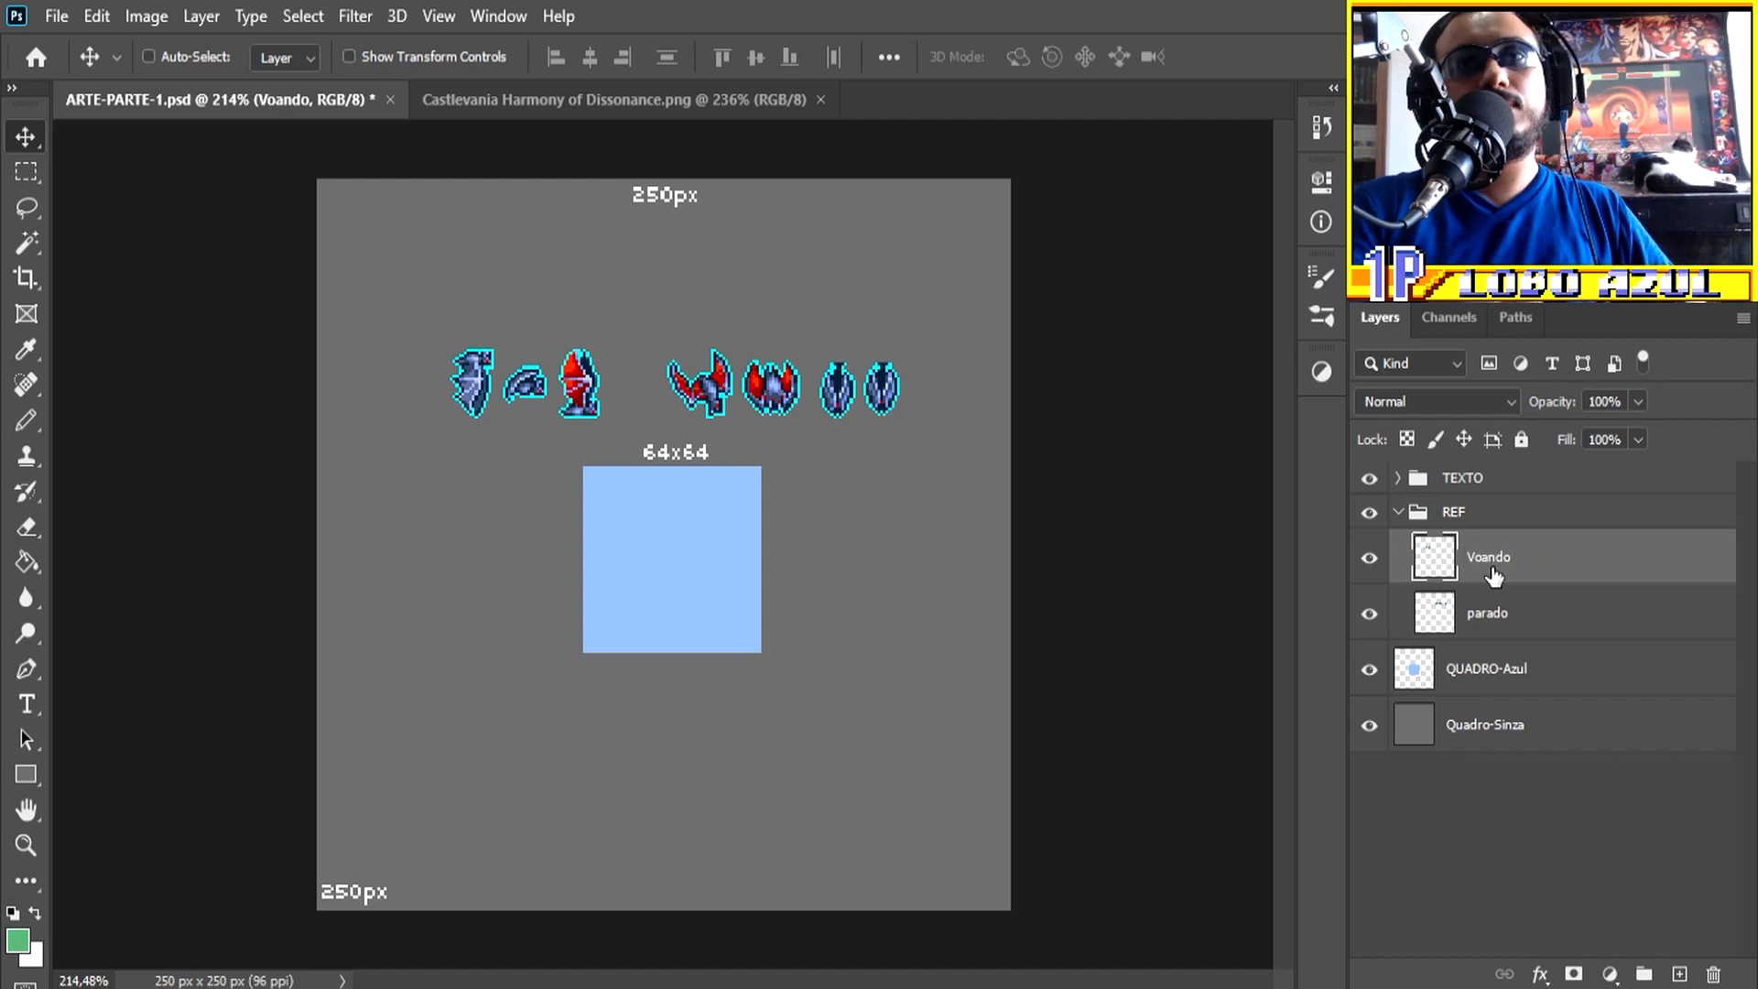
Step: Collapse the REF group and shift all its sprites together slightly to the right above the blue square
{"action": "left_click", "coordinate": [1397, 512]}
{"action": "left_click", "coordinate": [1398, 513]}
{"action": "left_click", "coordinate": [1400, 514]}
{"action": "left_click", "coordinate": [1401, 516]}
{"action": "left_click", "coordinate": [1399, 514]}
{"action": "left_click_drag", "start_coordinate": [741, 391], "coordinate": [781, 394]}
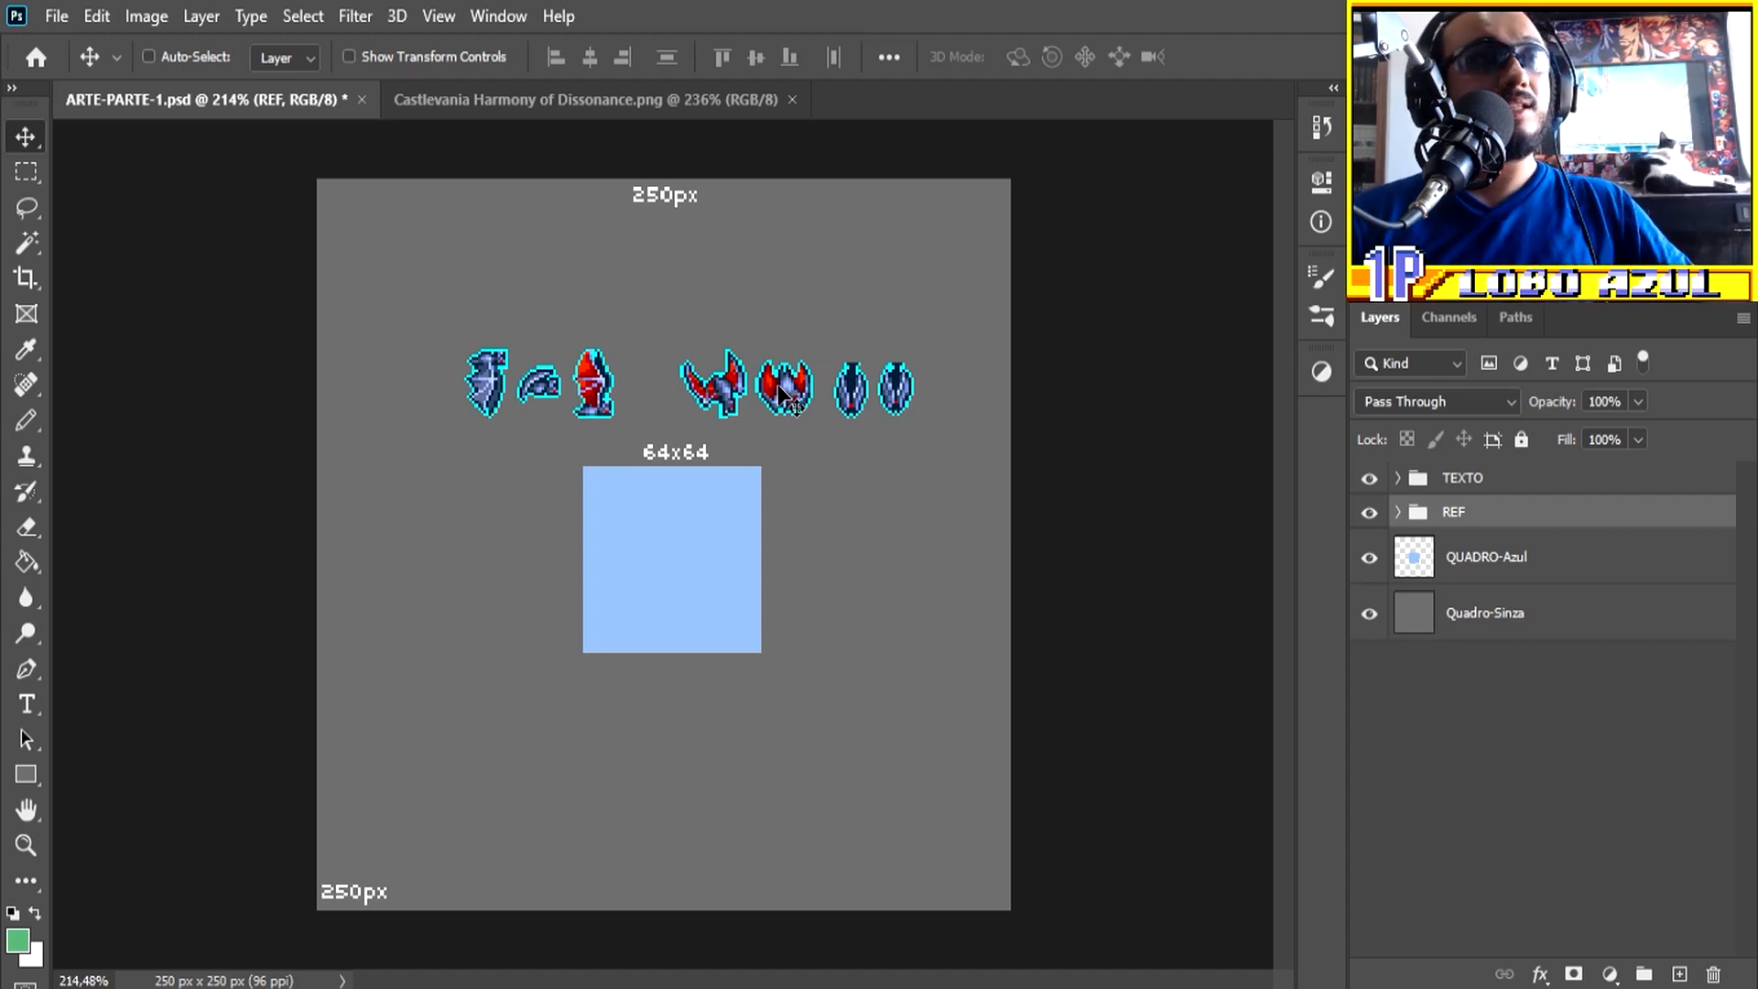
Step: Add a new layer above QUADRO-Azul and make a 32x32 square selection inside the blue square
{"action": "left_click", "coordinate": [1537, 568]}
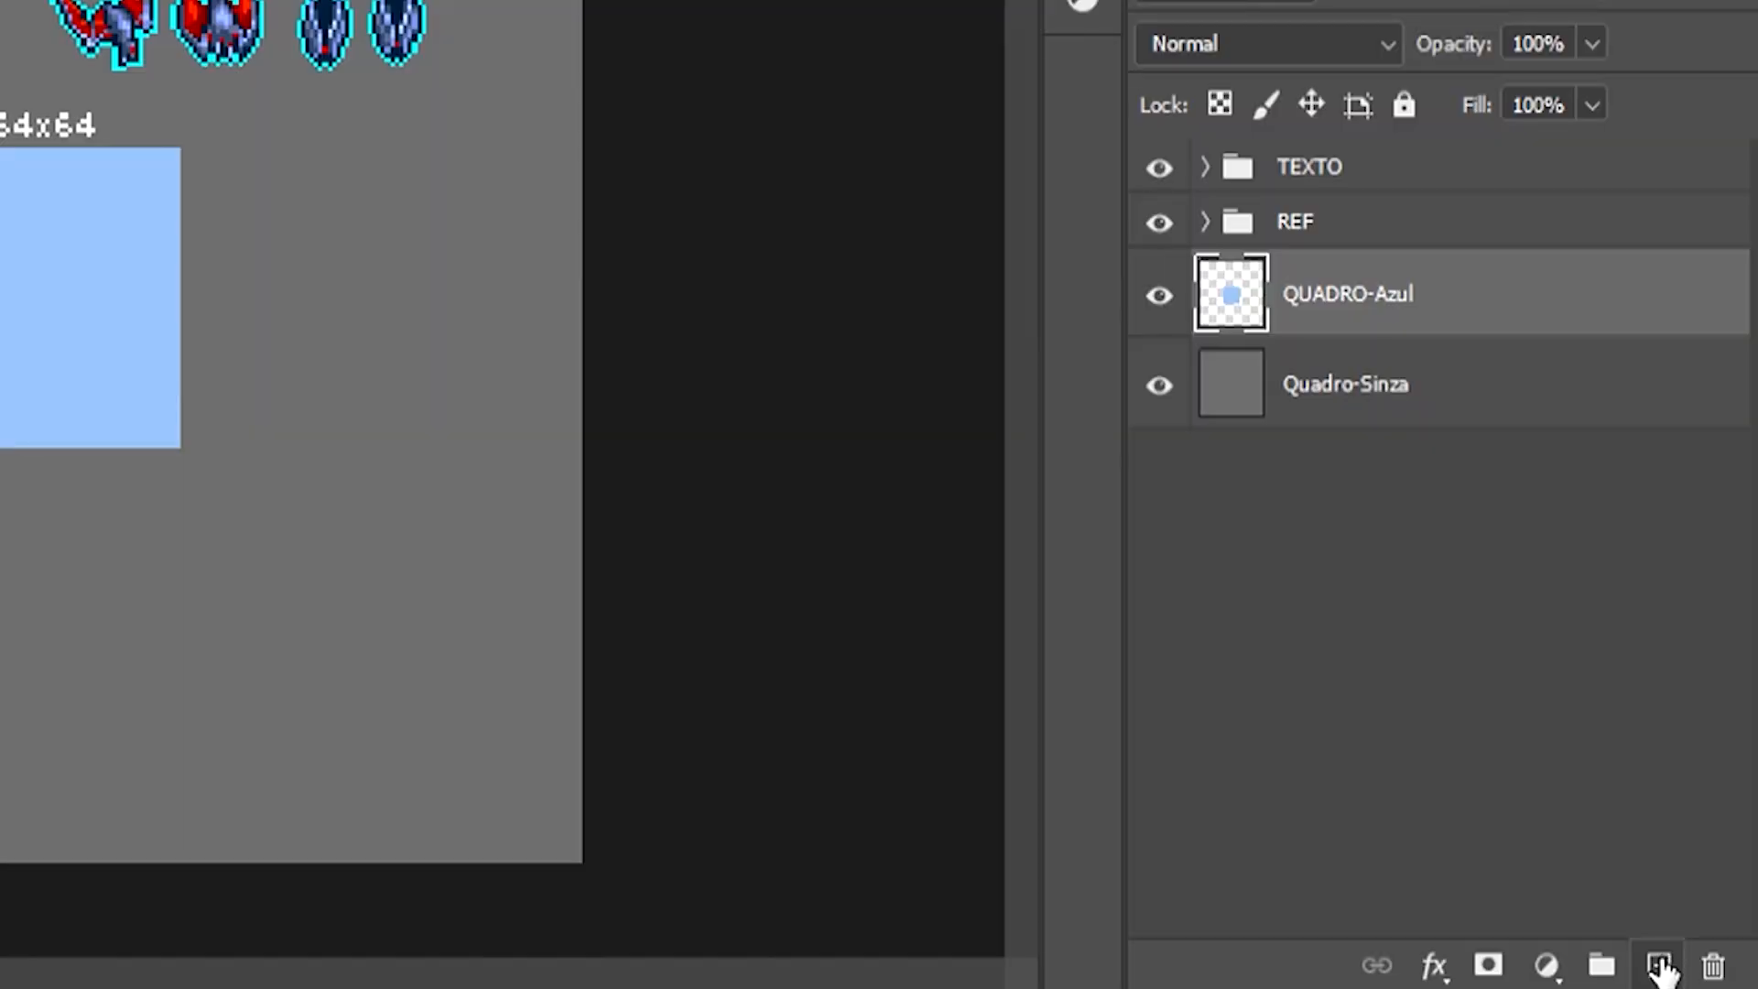
{"action": "left_click", "coordinate": [1660, 966]}
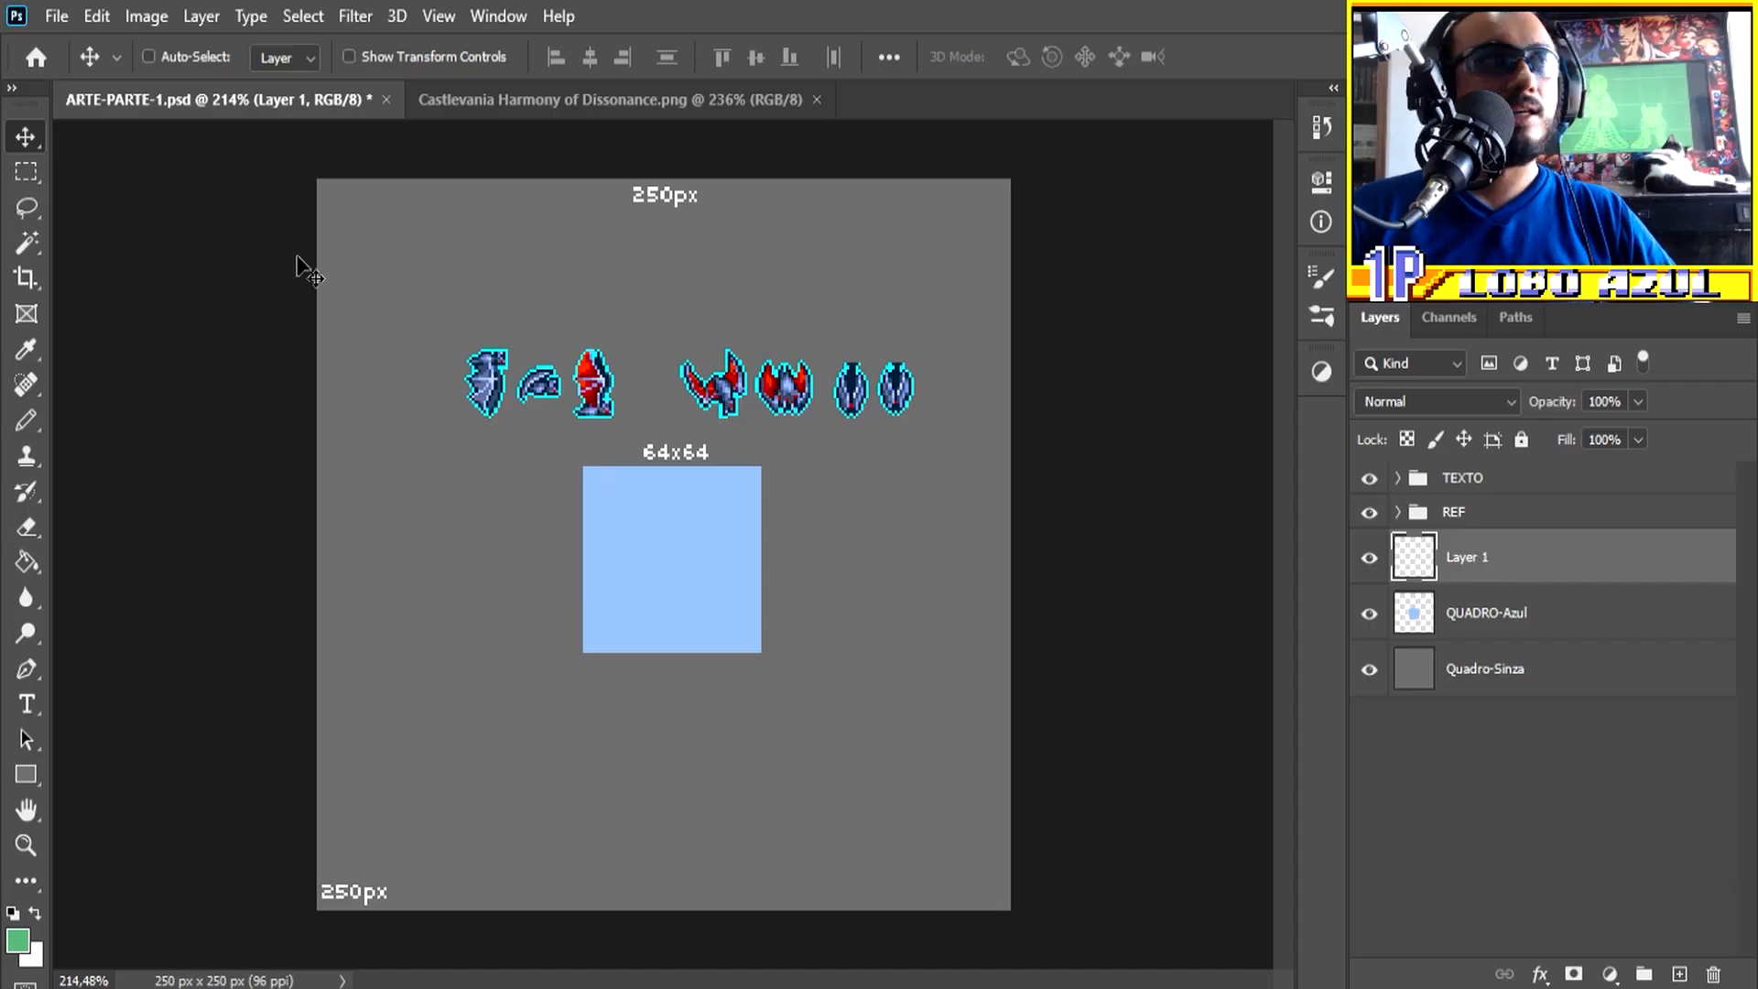
{"action": "left_click", "coordinate": [28, 171]}
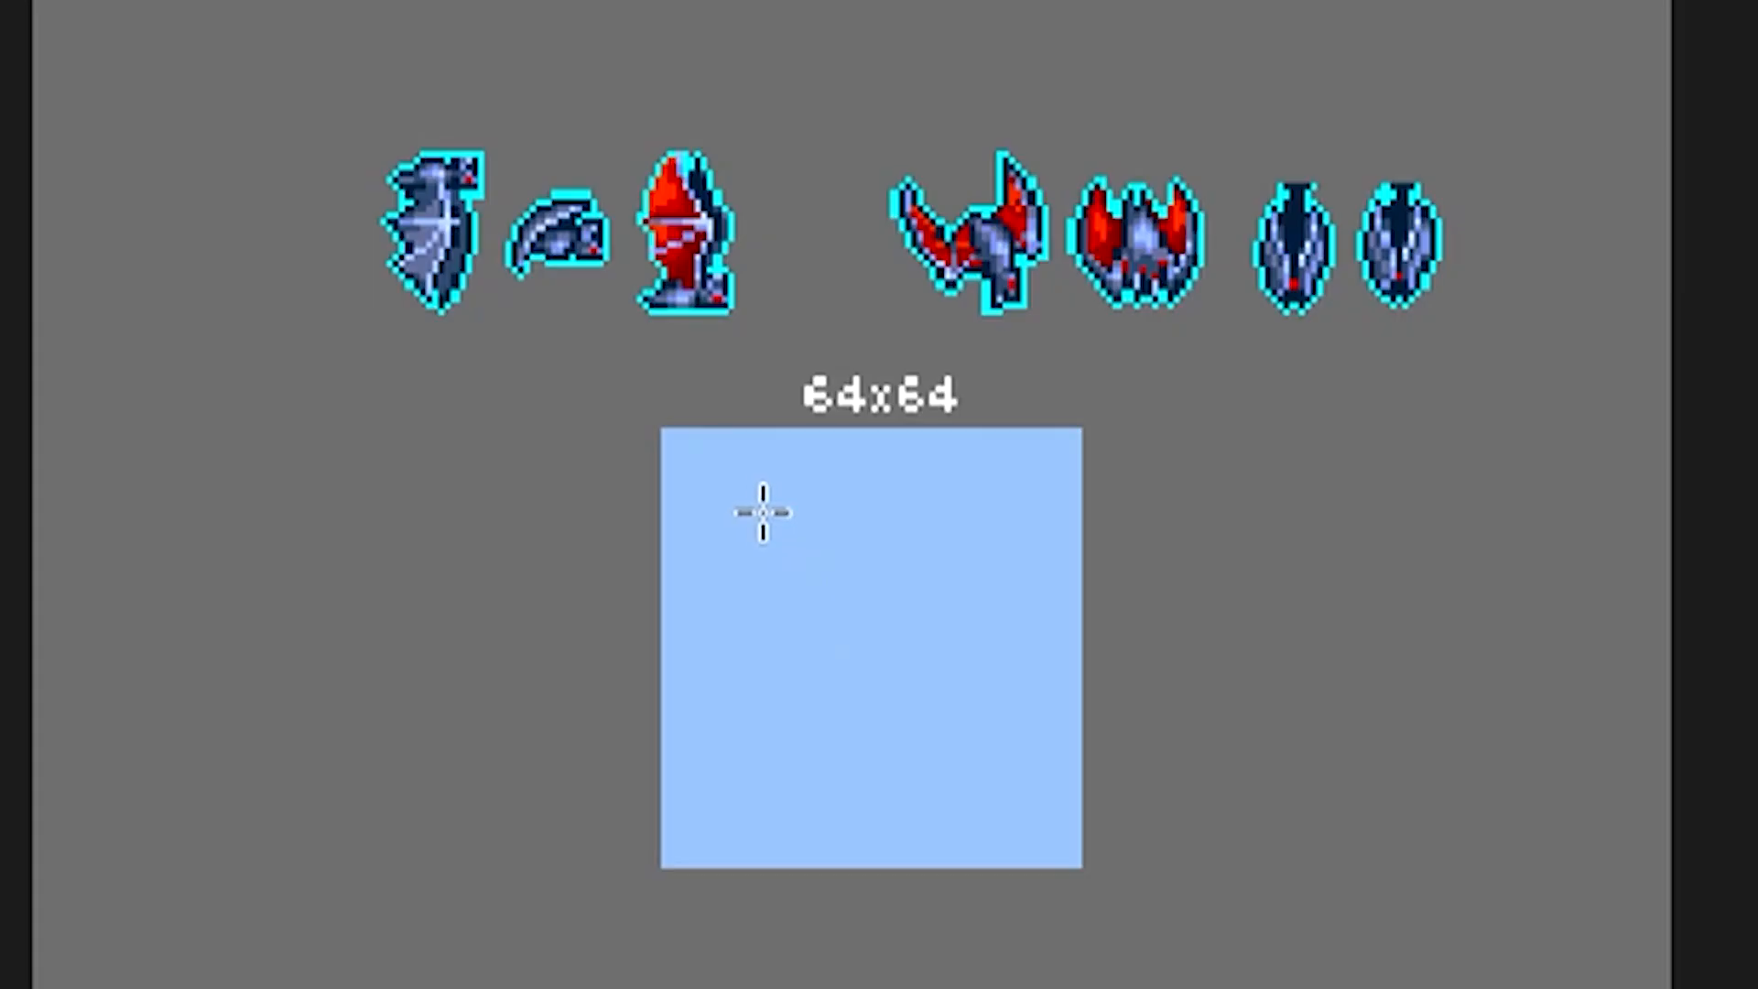
{"action": "left_click_drag", "start_coordinate": [623, 501], "coordinate": [719, 586]}
{"action": "mouse_move", "coordinate": [985, 712]}
{"action": "left_mouse_down"}
{"action": "mouse_move", "coordinate": [1004, 742]}
{"action": "mouse_move", "coordinate": [959, 728]}
{"action": "left_mouse_up"}
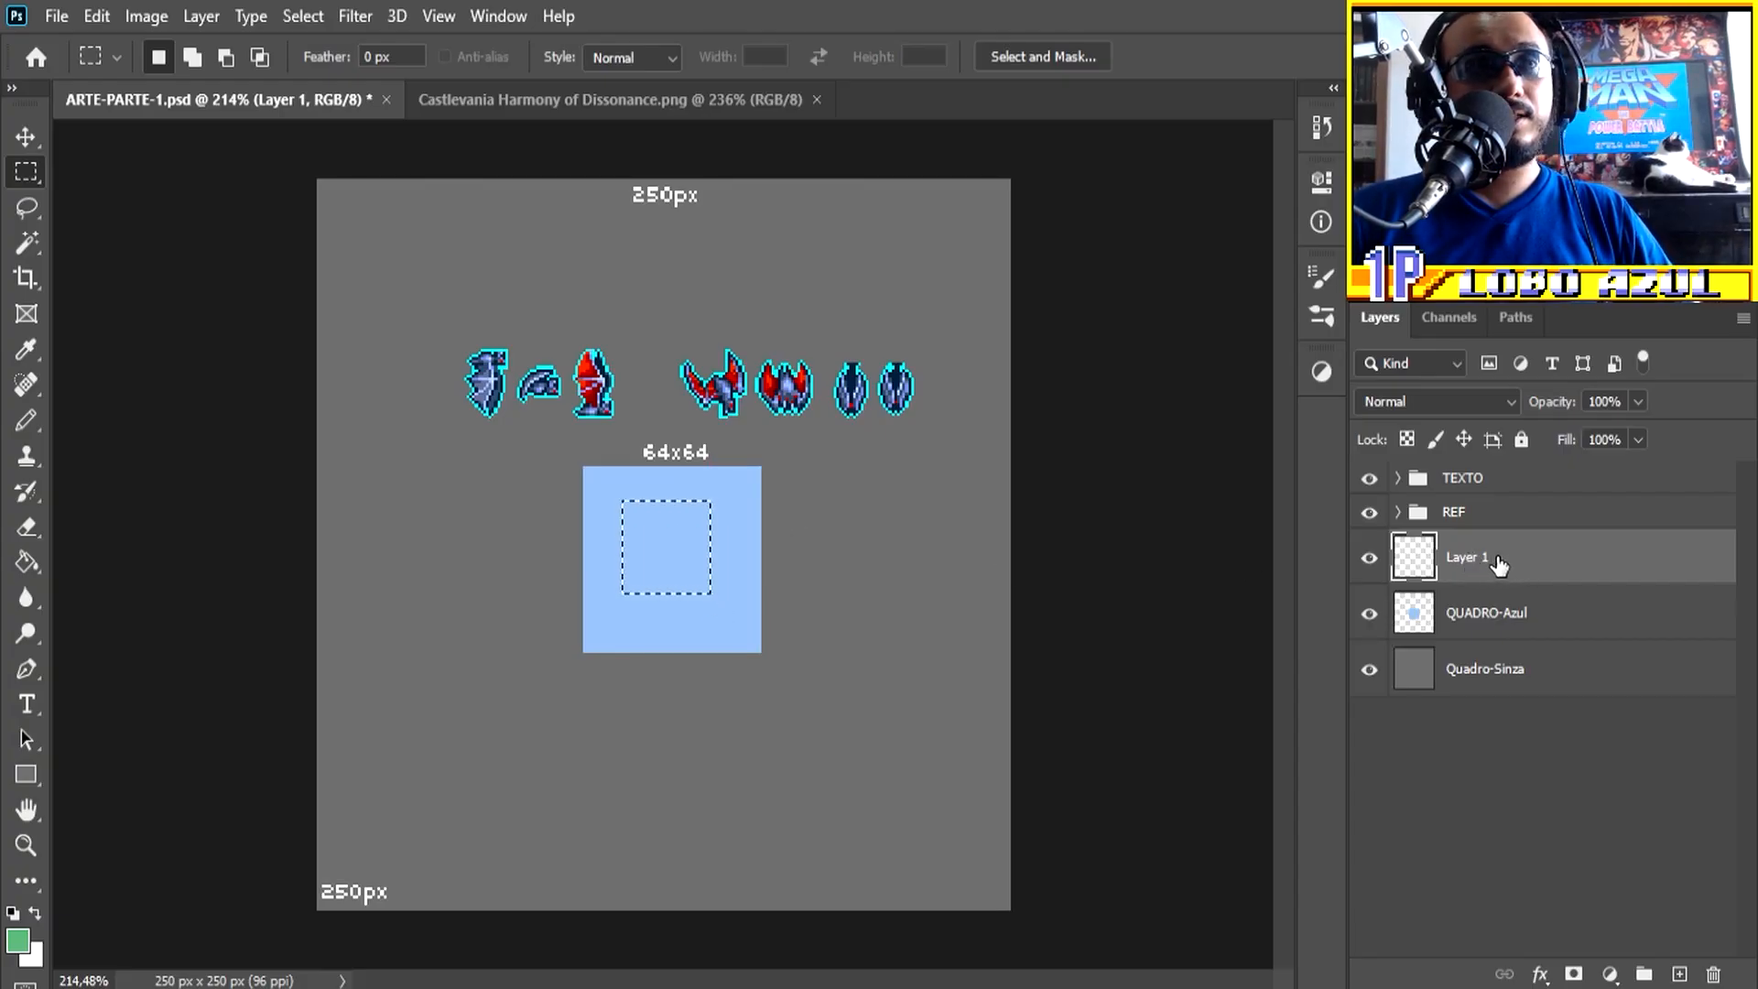
Step: Fill the square selection with the green foreground color using the Paint Bucket and deselect
{"action": "left_click", "coordinate": [25, 563]}
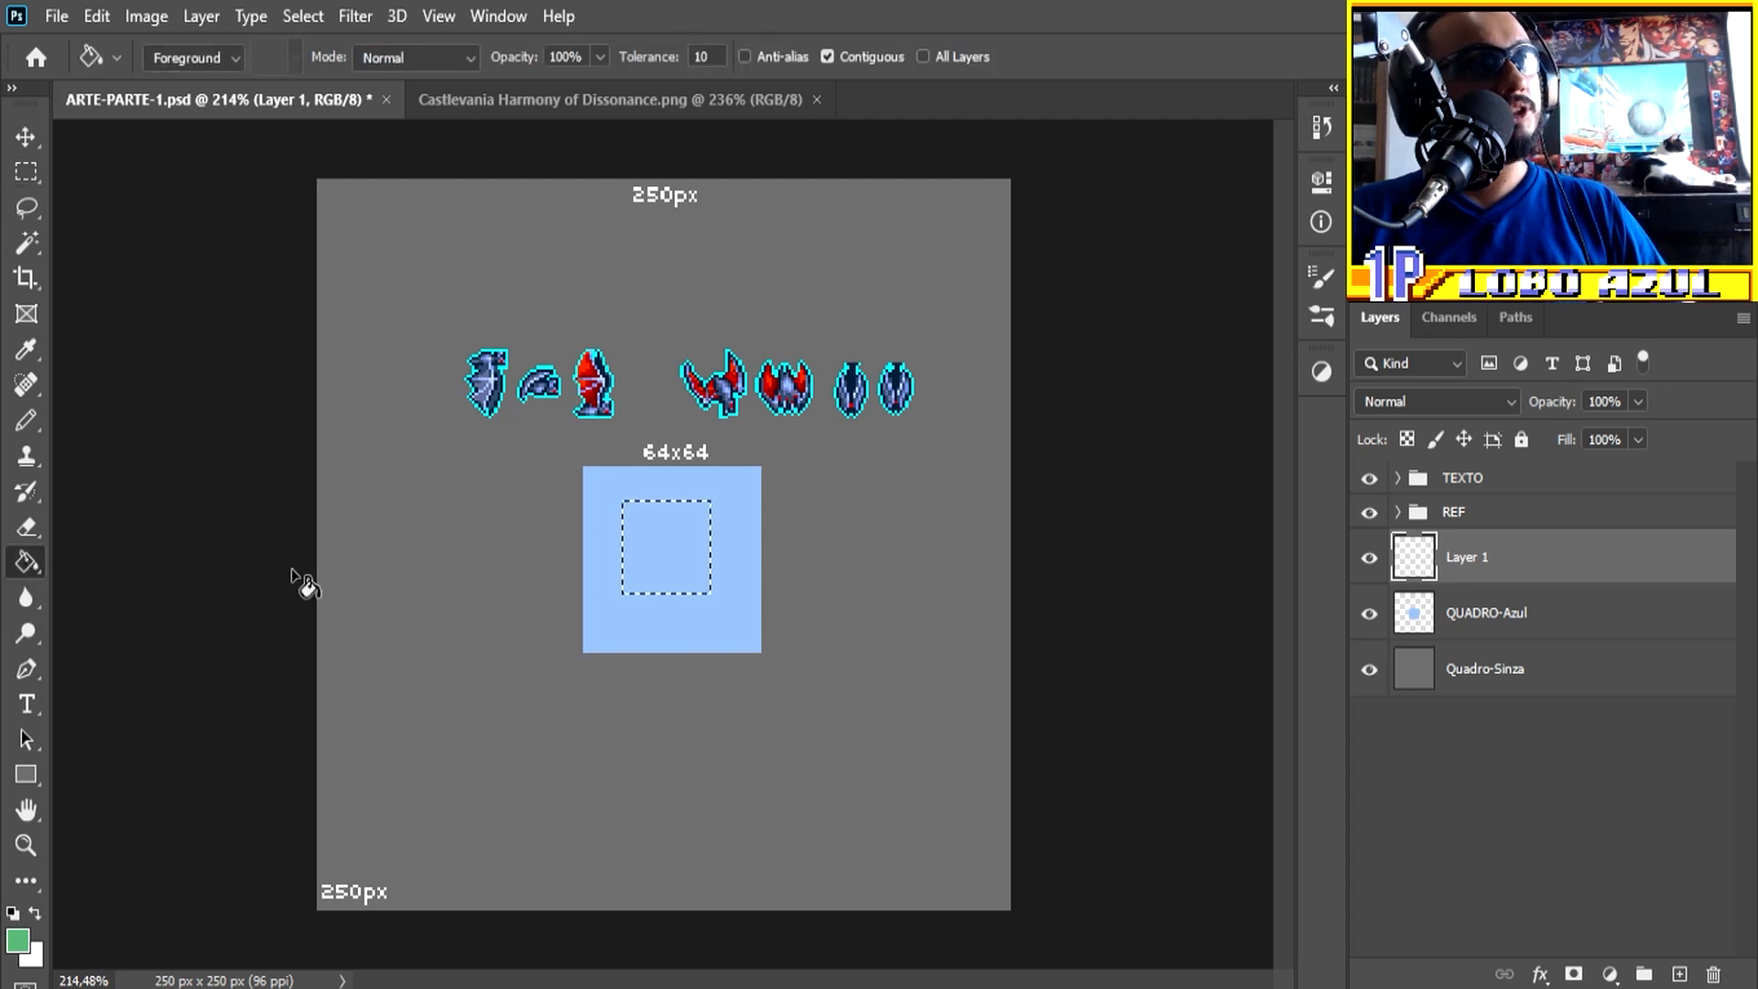
{"action": "left_click", "coordinate": [672, 546]}
{"action": "key", "text": "ctrl+d"}
Step: Move the REF group's sprites across the green square to compare their size with it
{"action": "scroll", "coordinate": [652, 529], "scroll_direction": "up", "scroll_amount": 3}
{"action": "scroll", "coordinate": [652, 528], "scroll_direction": "up", "scroll_amount": 2}
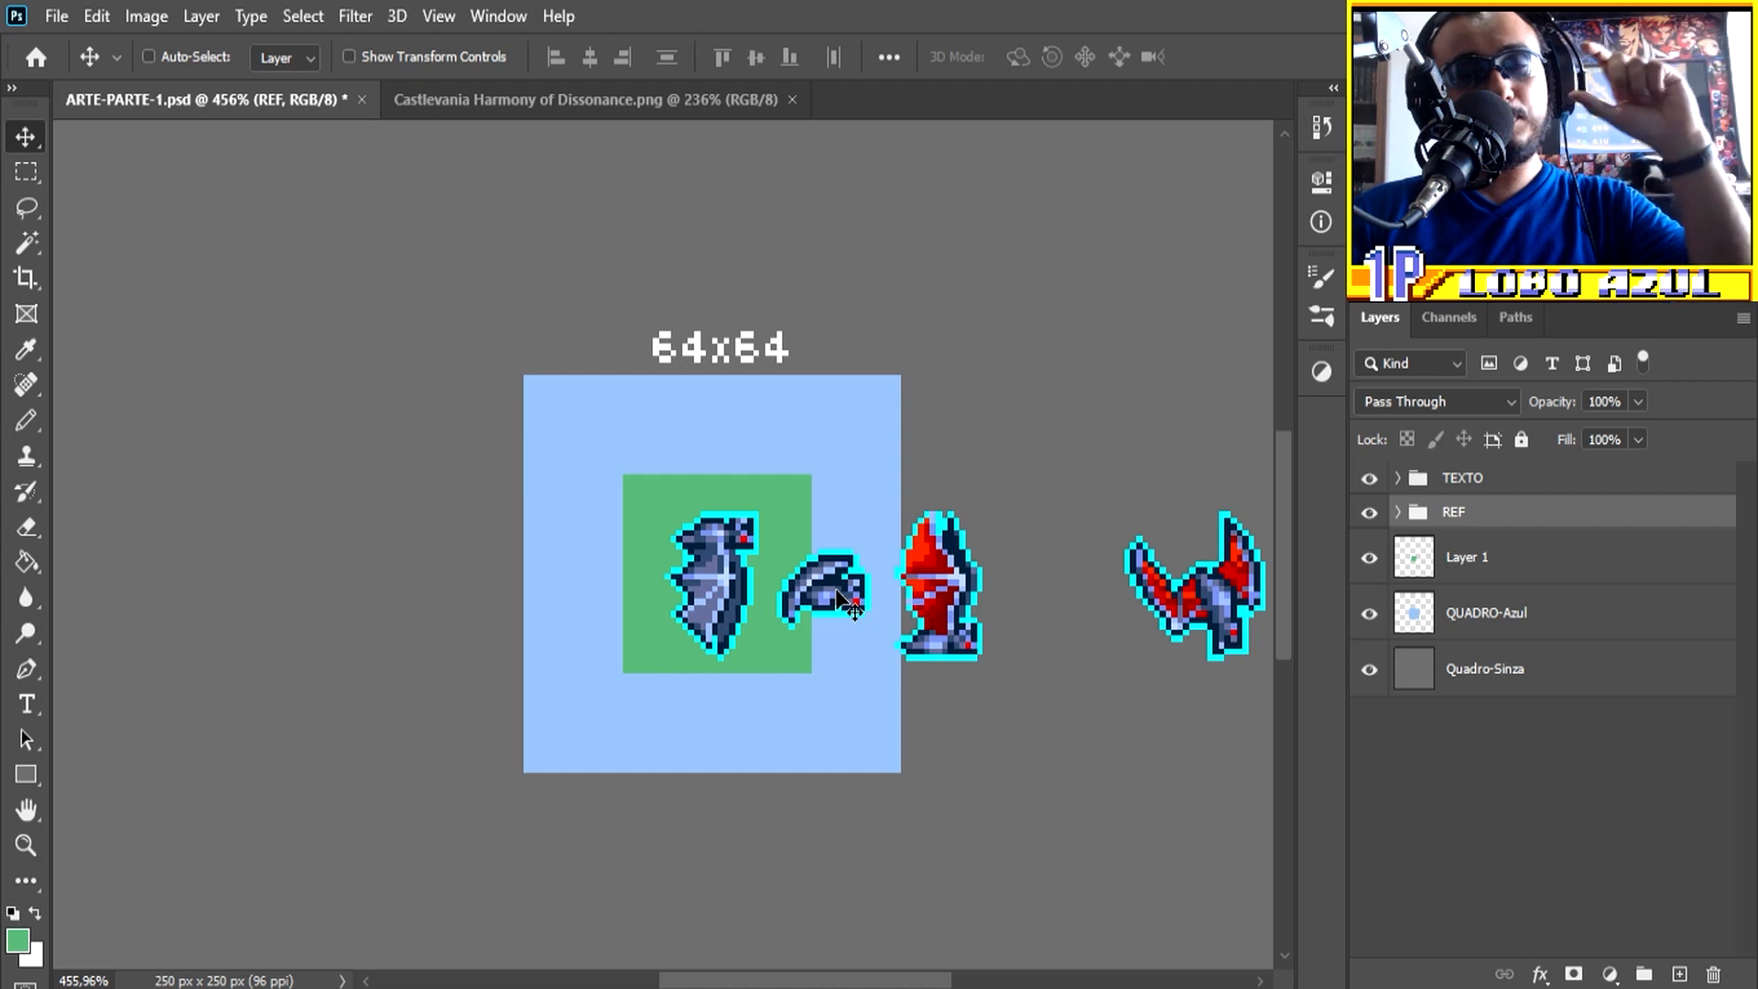
{"action": "left_click_drag", "start_coordinate": [839, 600], "coordinate": [99, 575]}
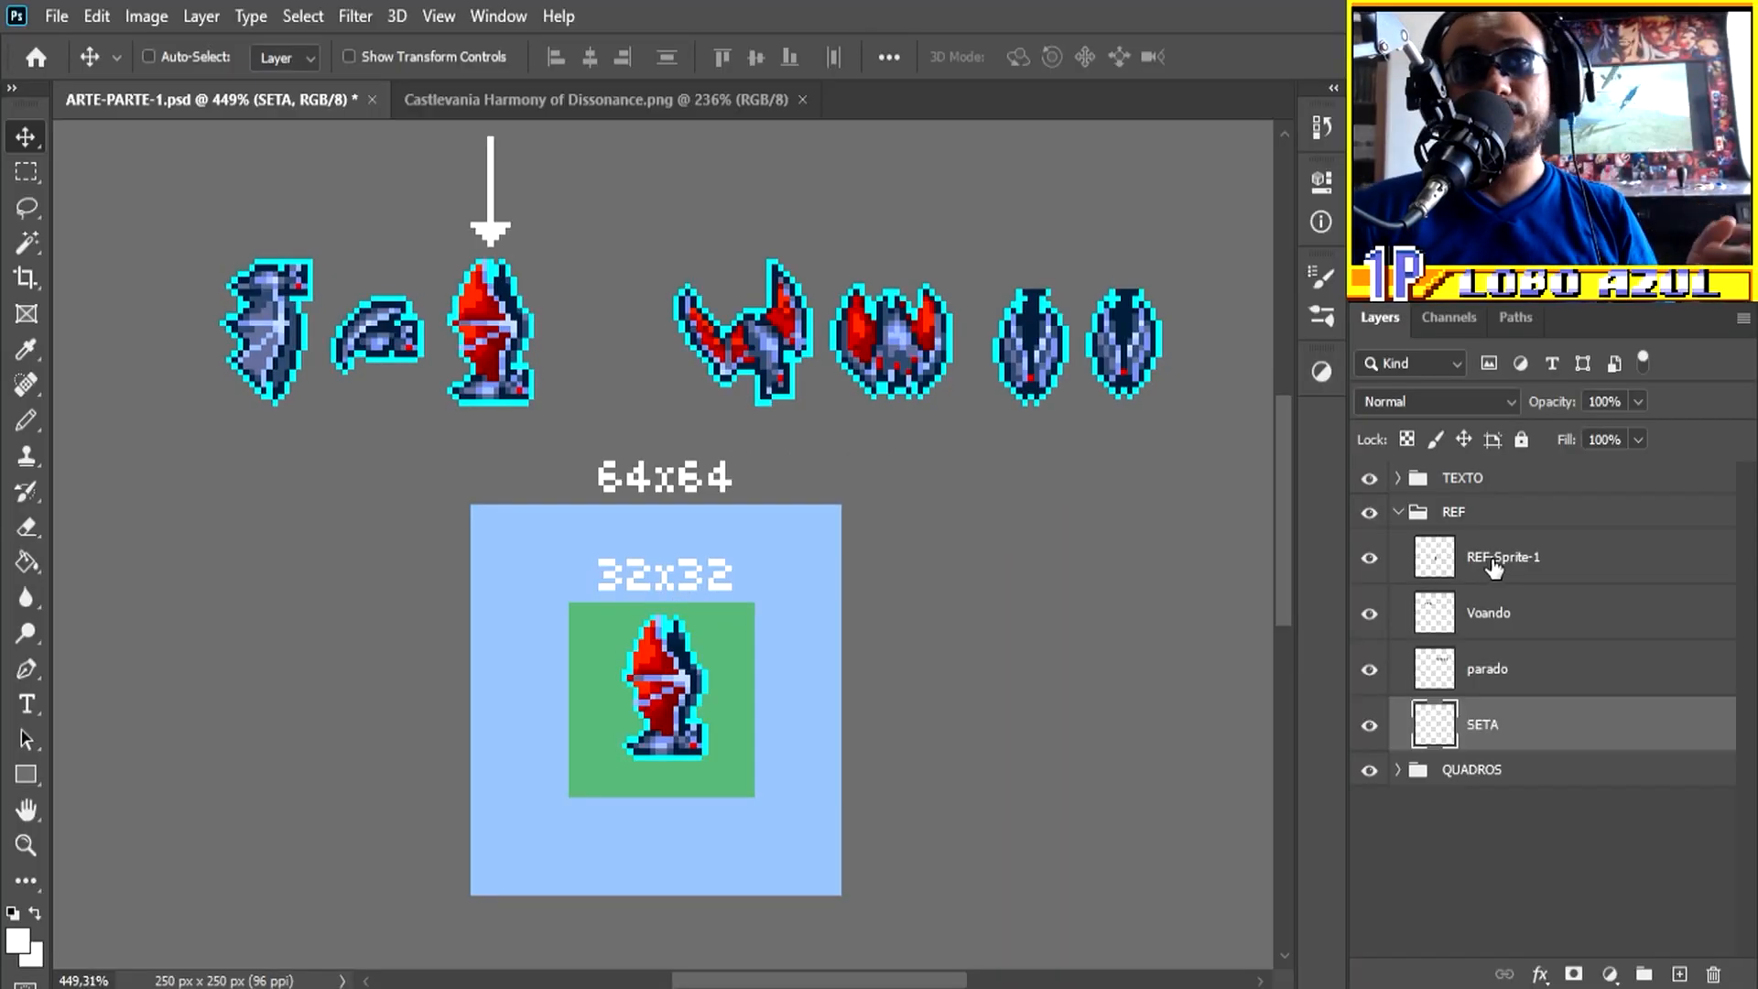
Step: Set the opacity of the REF-Sprite-1 layer to 20%
{"action": "left_click", "coordinate": [1493, 560]}
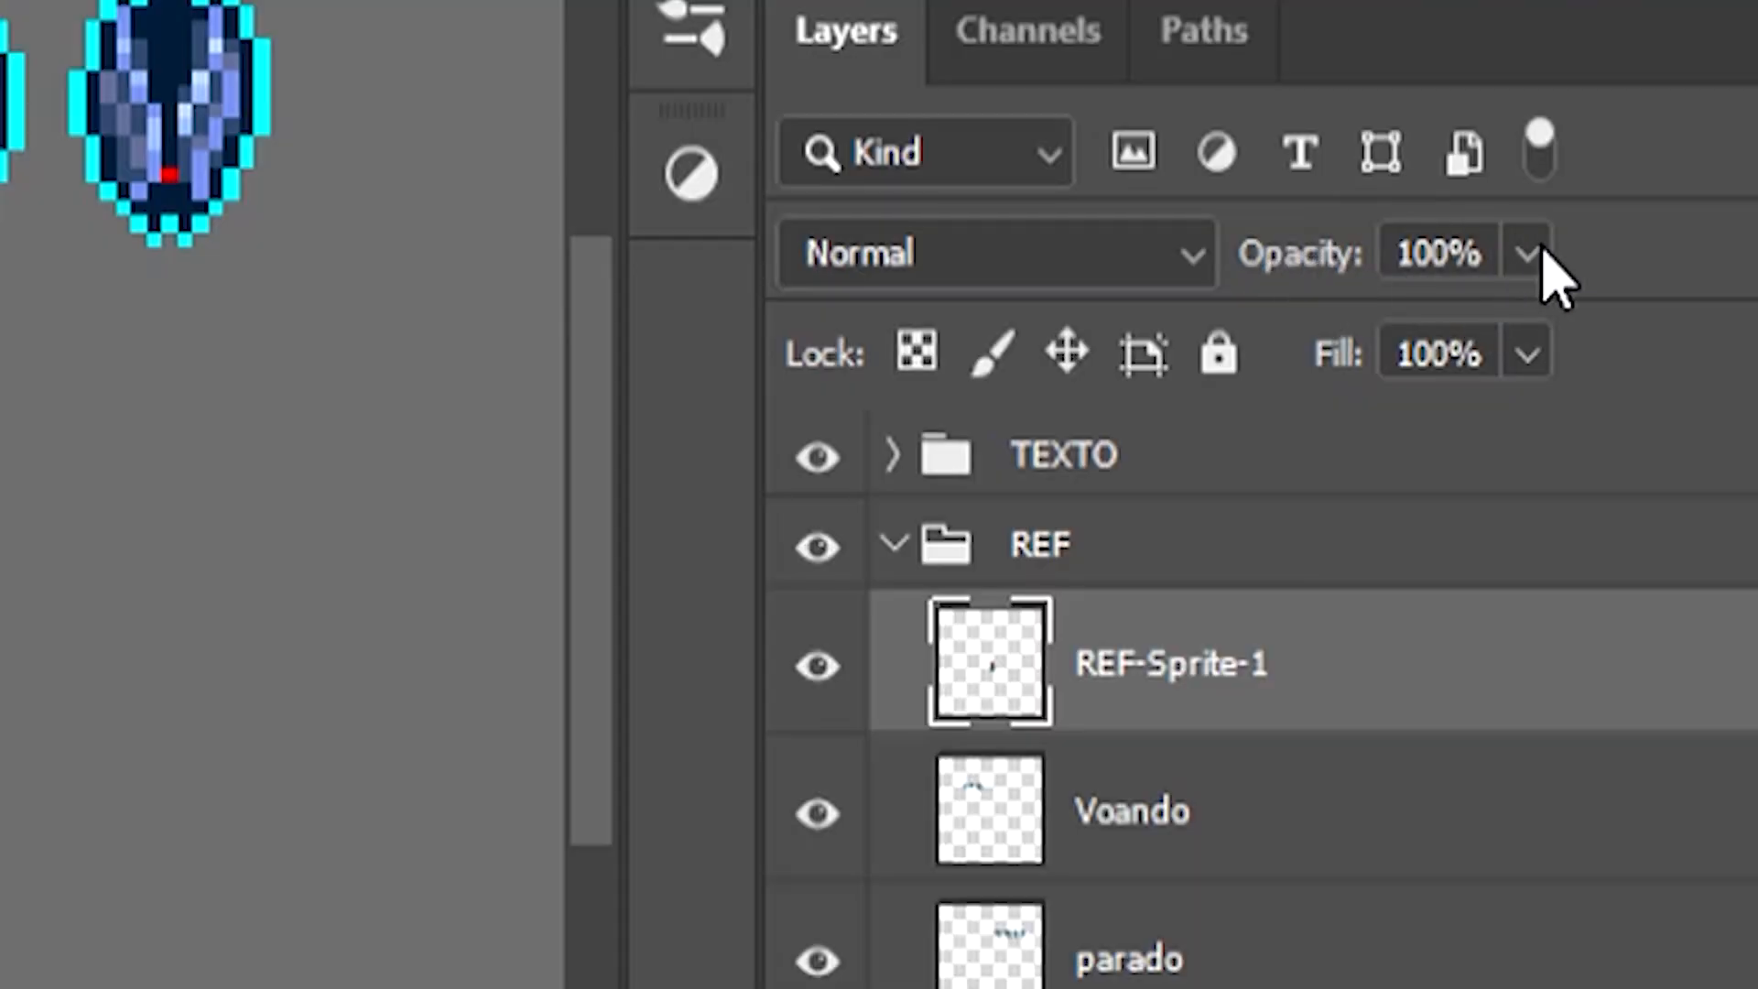
{"action": "left_click", "coordinate": [1527, 256]}
{"action": "left_click_drag", "start_coordinate": [1483, 334], "coordinate": [1289, 359]}
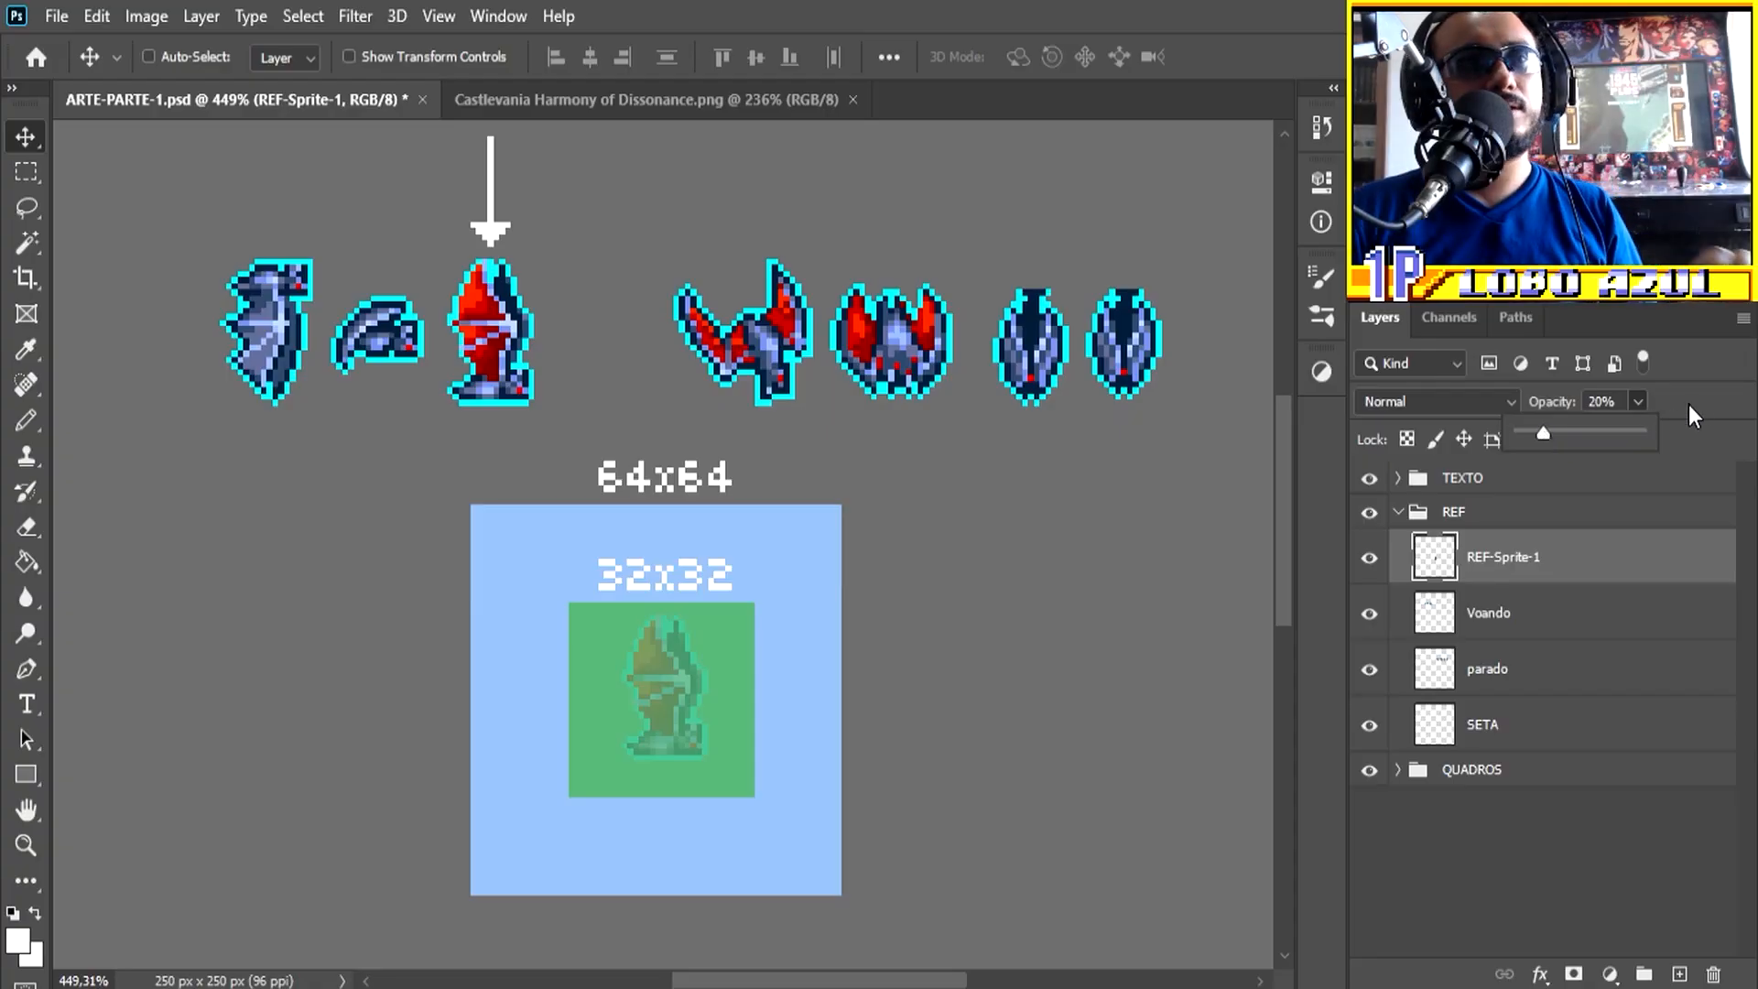
{"action": "left_click", "coordinate": [1699, 402]}
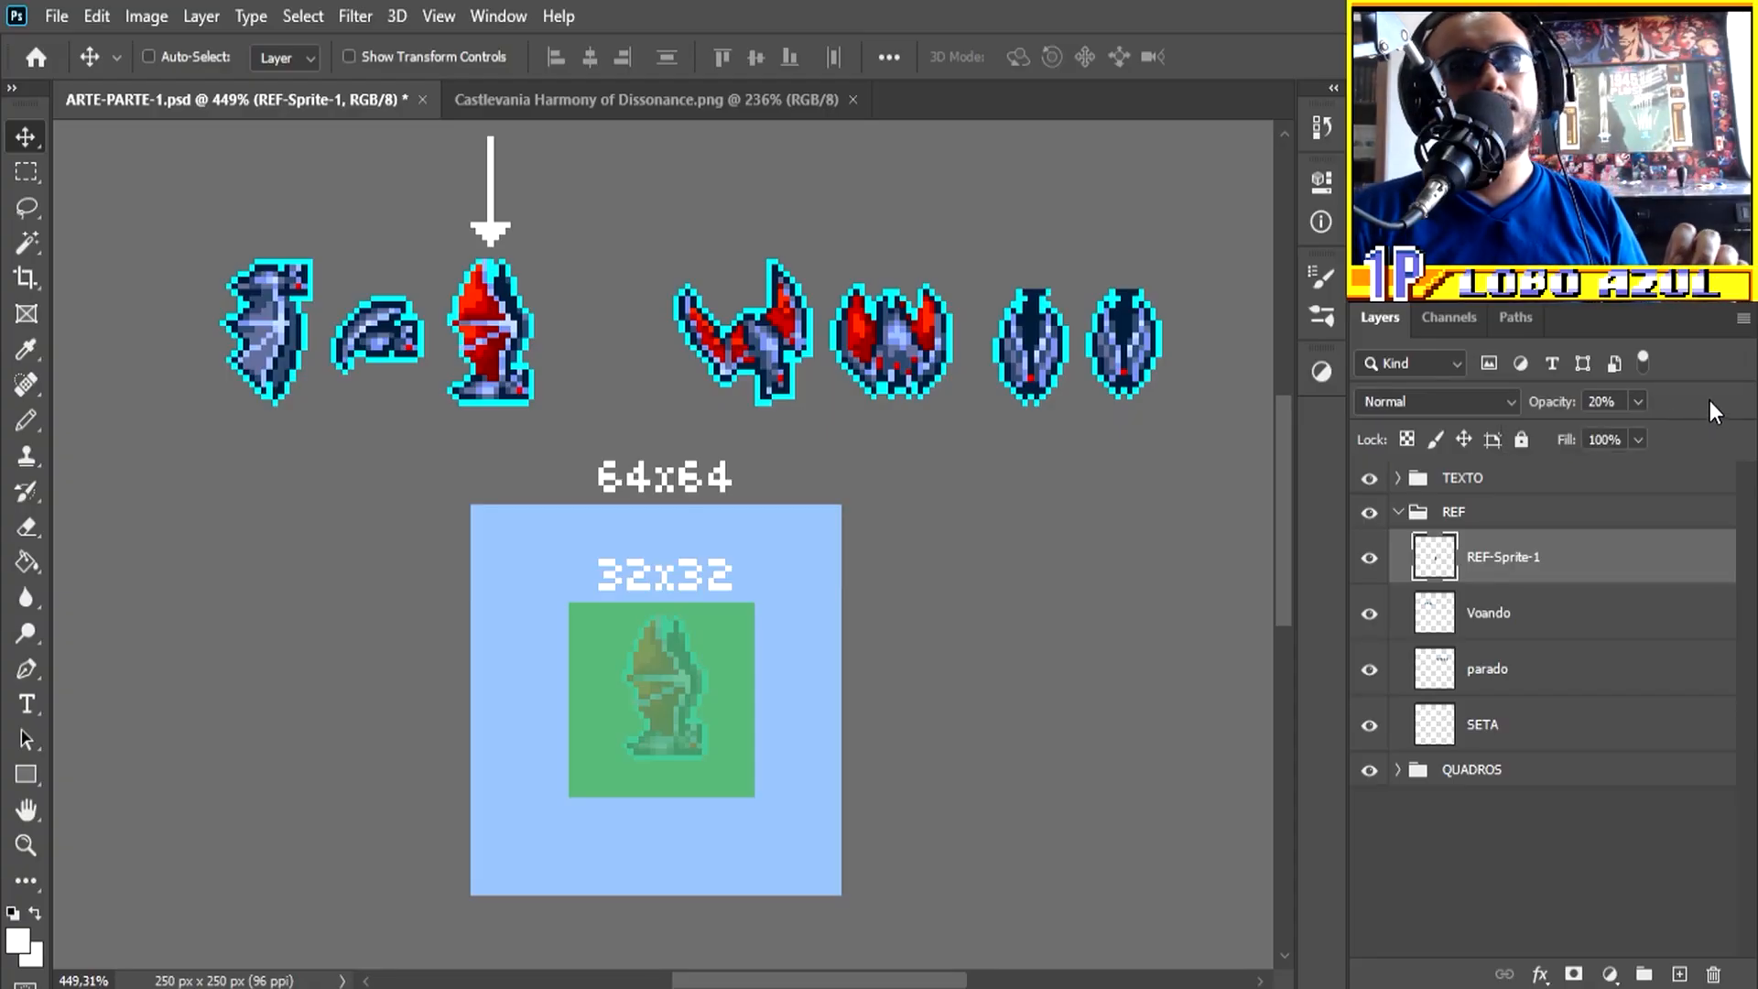
Step: Add a new layer above the REF group and prepare the Pencil tool with black as the foreground color
{"action": "scroll", "coordinate": [700, 724], "scroll_direction": "up", "scroll_amount": 3, "text": "alt"}
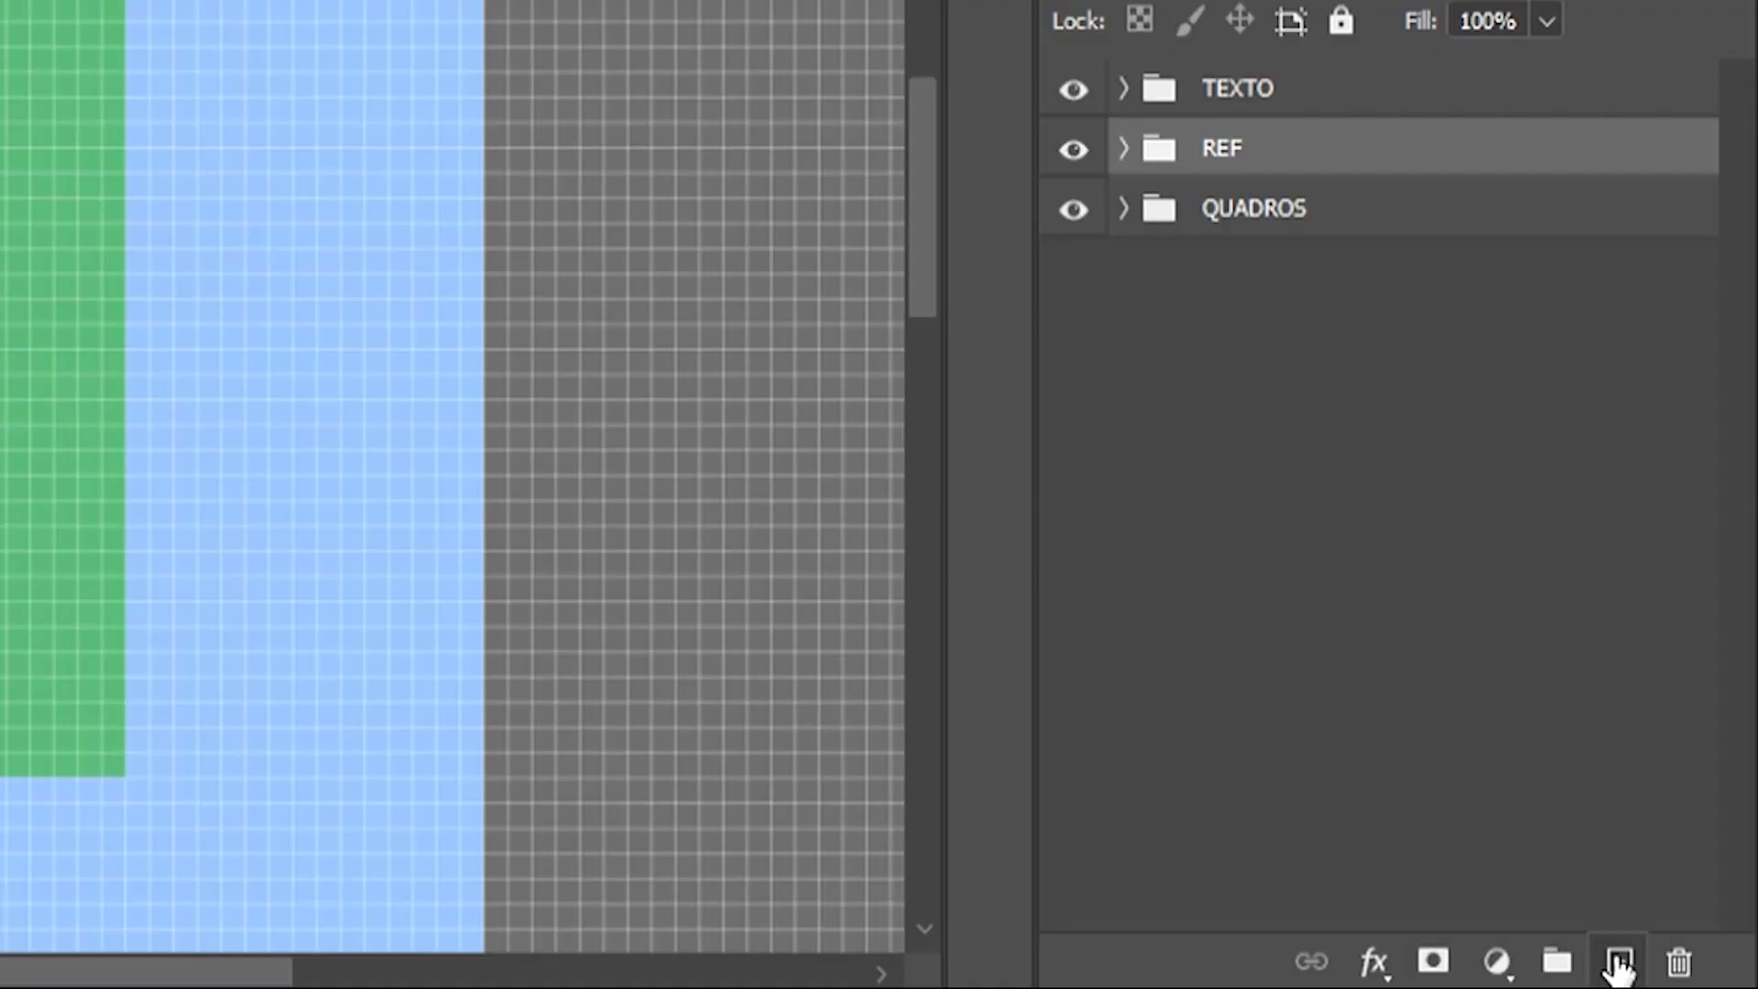
{"action": "left_click", "coordinate": [1619, 961]}
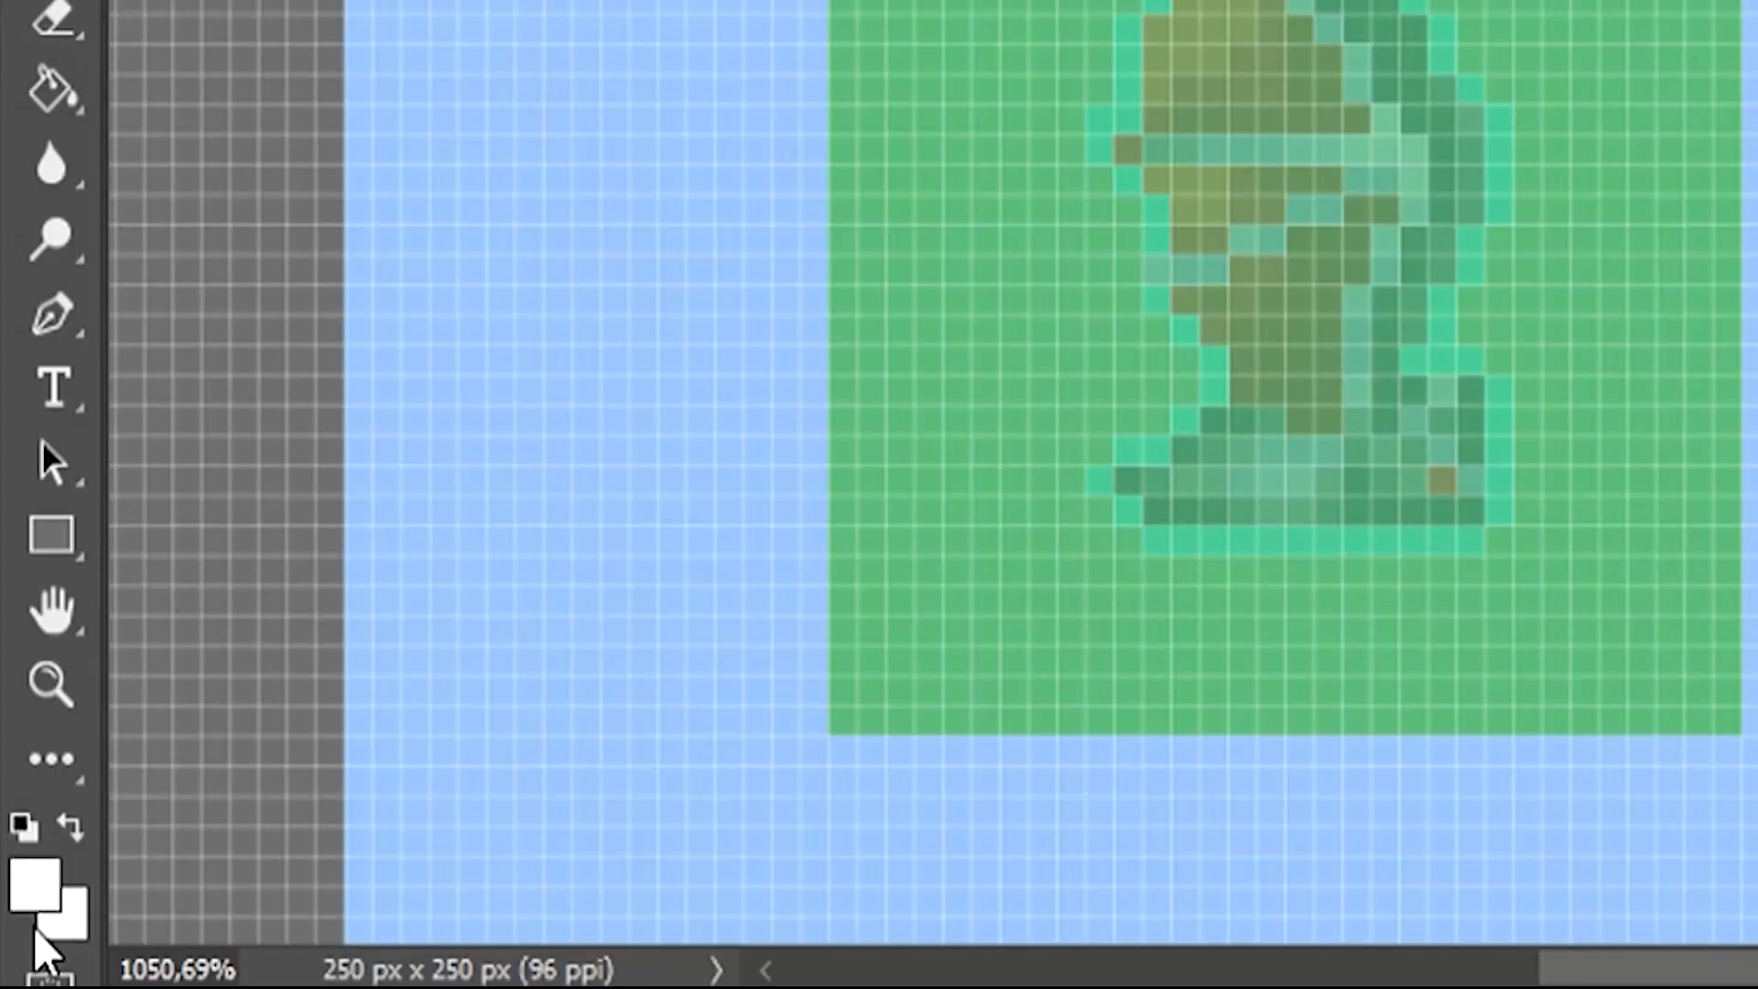
{"action": "left_click", "coordinate": [44, 899]}
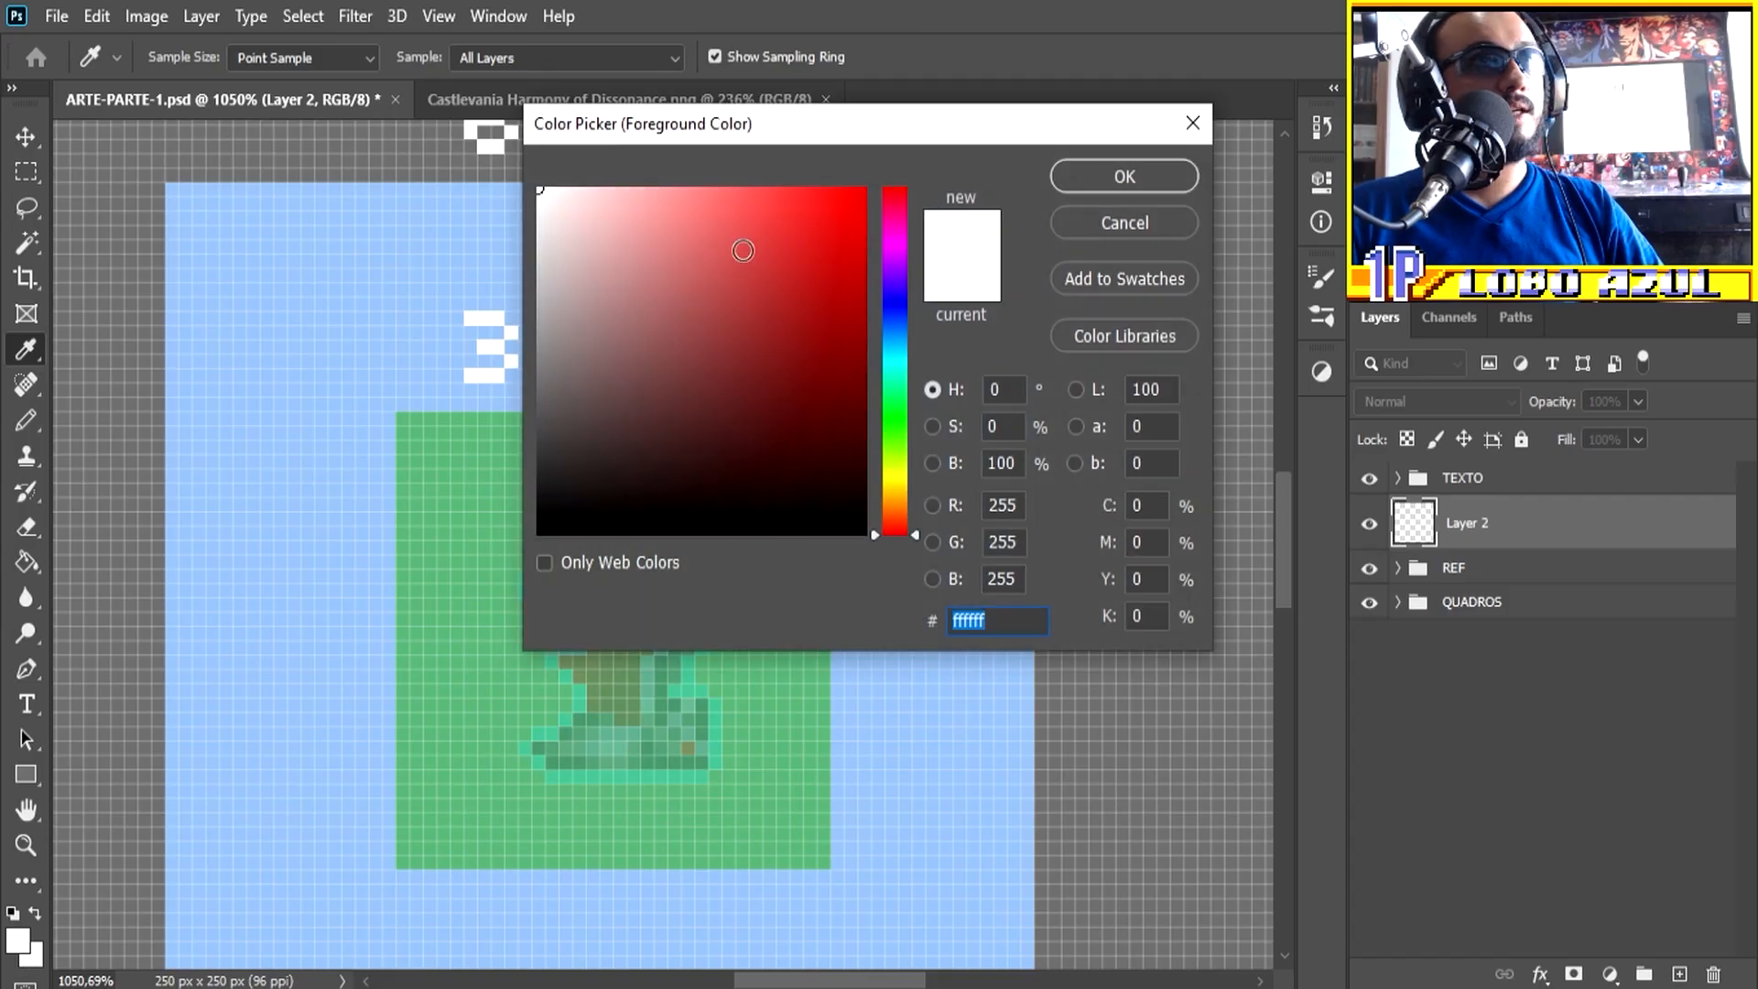
{"action": "left_click_drag", "start_coordinate": [603, 203], "coordinate": [910, 582]}
{"action": "left_click", "coordinate": [1096, 177]}
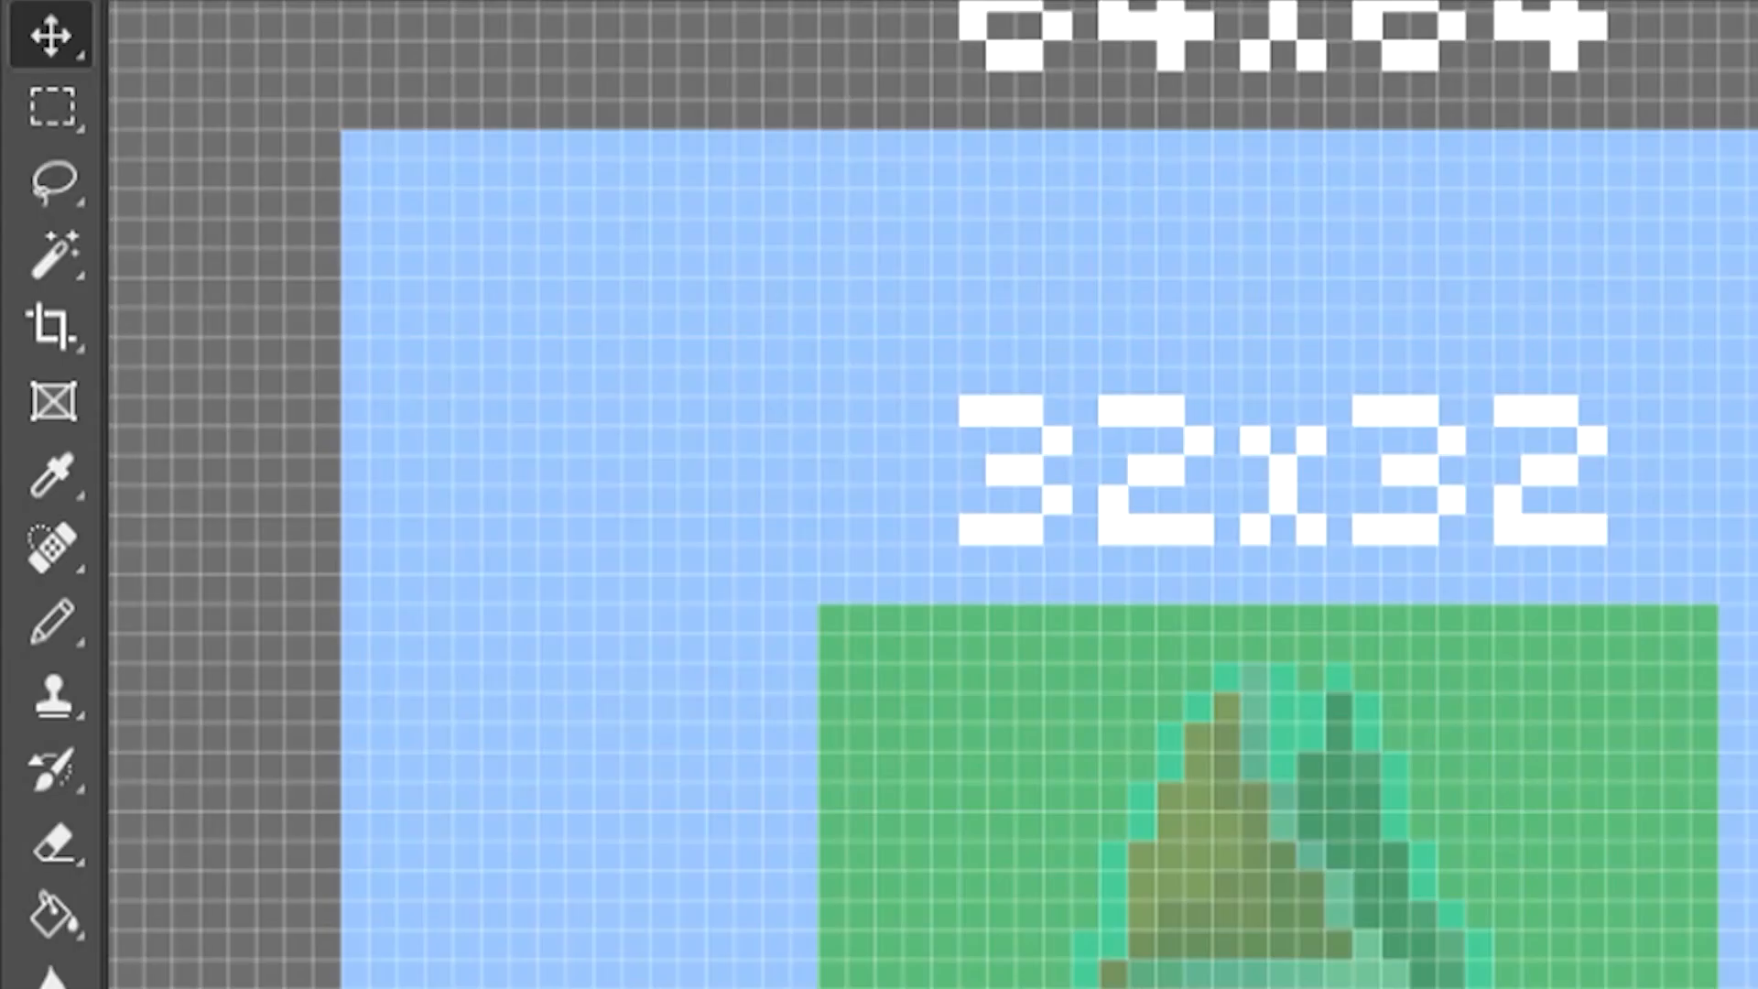
{"action": "key", "text": "b"}
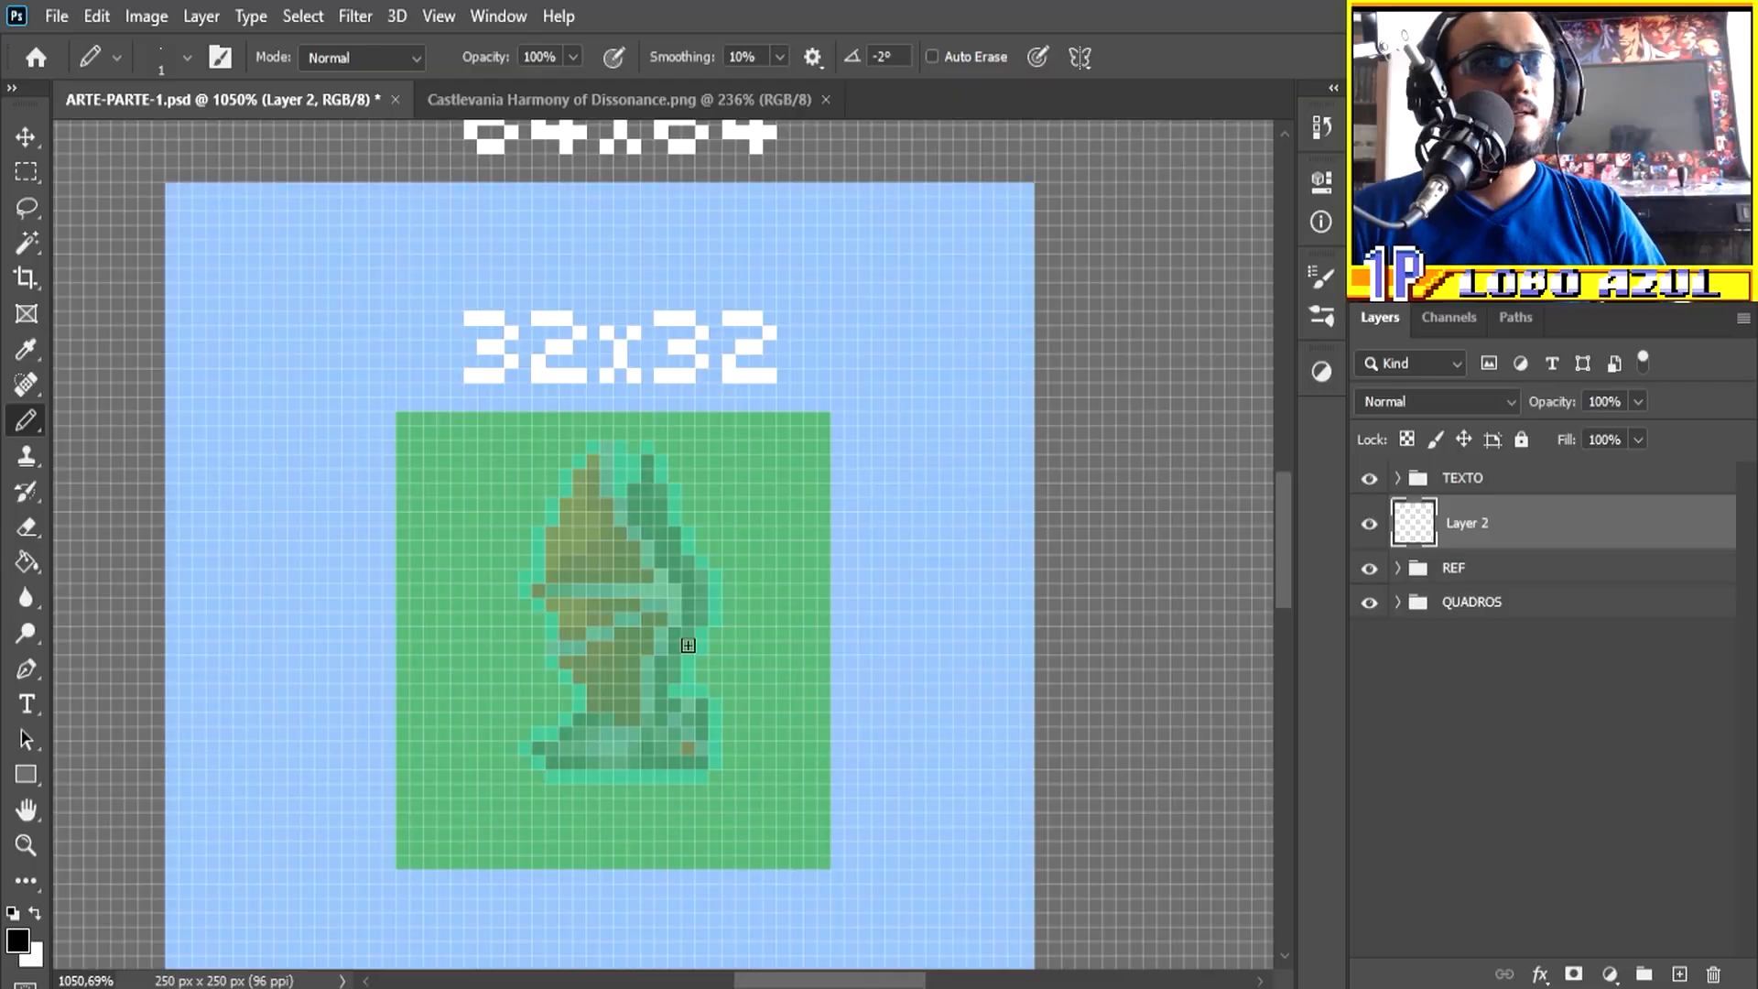
Step: Try a looping freehand Pencil stroke over the faded sprite and undo it
{"action": "mouse_move", "coordinate": [716, 764]}
{"action": "left_mouse_down"}
{"action": "mouse_move", "coordinate": [689, 587]}
{"action": "mouse_move", "coordinate": [858, 803]}
{"action": "mouse_move", "coordinate": [551, 551]}
{"action": "left_mouse_up"}
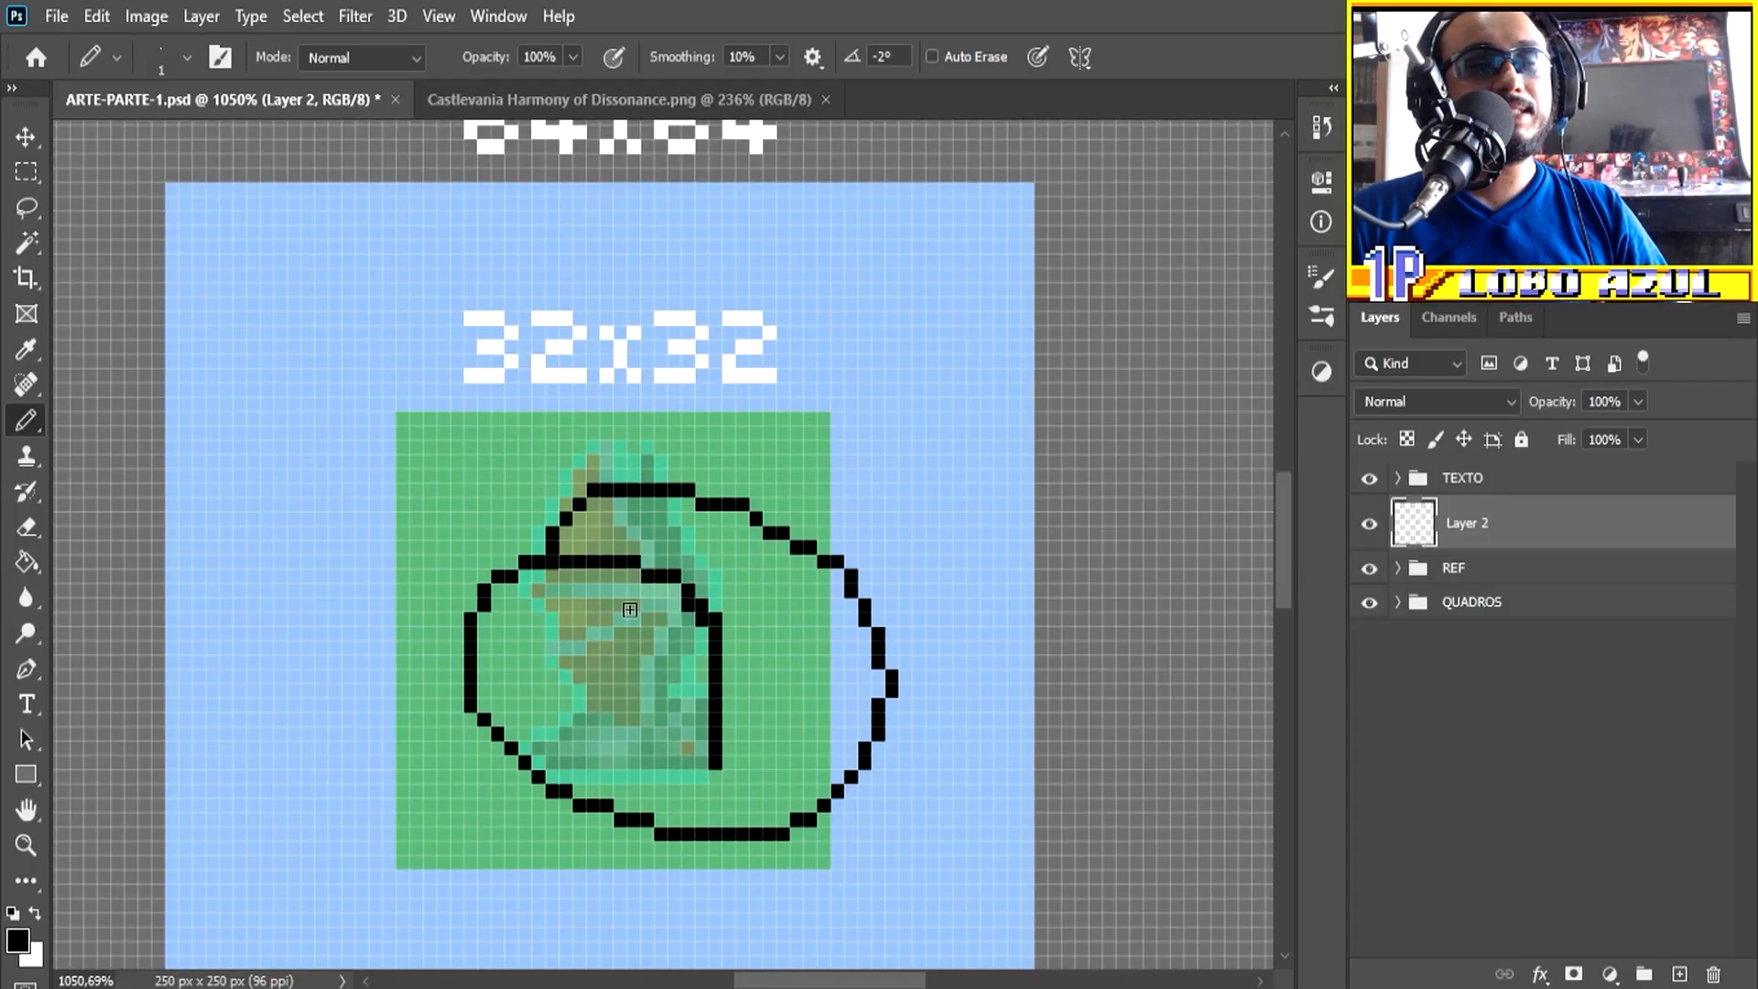
{"action": "key", "text": "ctrl+z"}
Step: Draw the sprite's right contour on Layer 2 in black, from the base up past the front wing's tip
{"action": "scroll", "coordinate": [570, 689], "scroll_direction": "up", "scroll_amount": 4}
{"action": "left_click", "coordinate": [782, 775]}
{"action": "left_click_drag", "start_coordinate": [776, 710], "coordinate": [762, 693]}
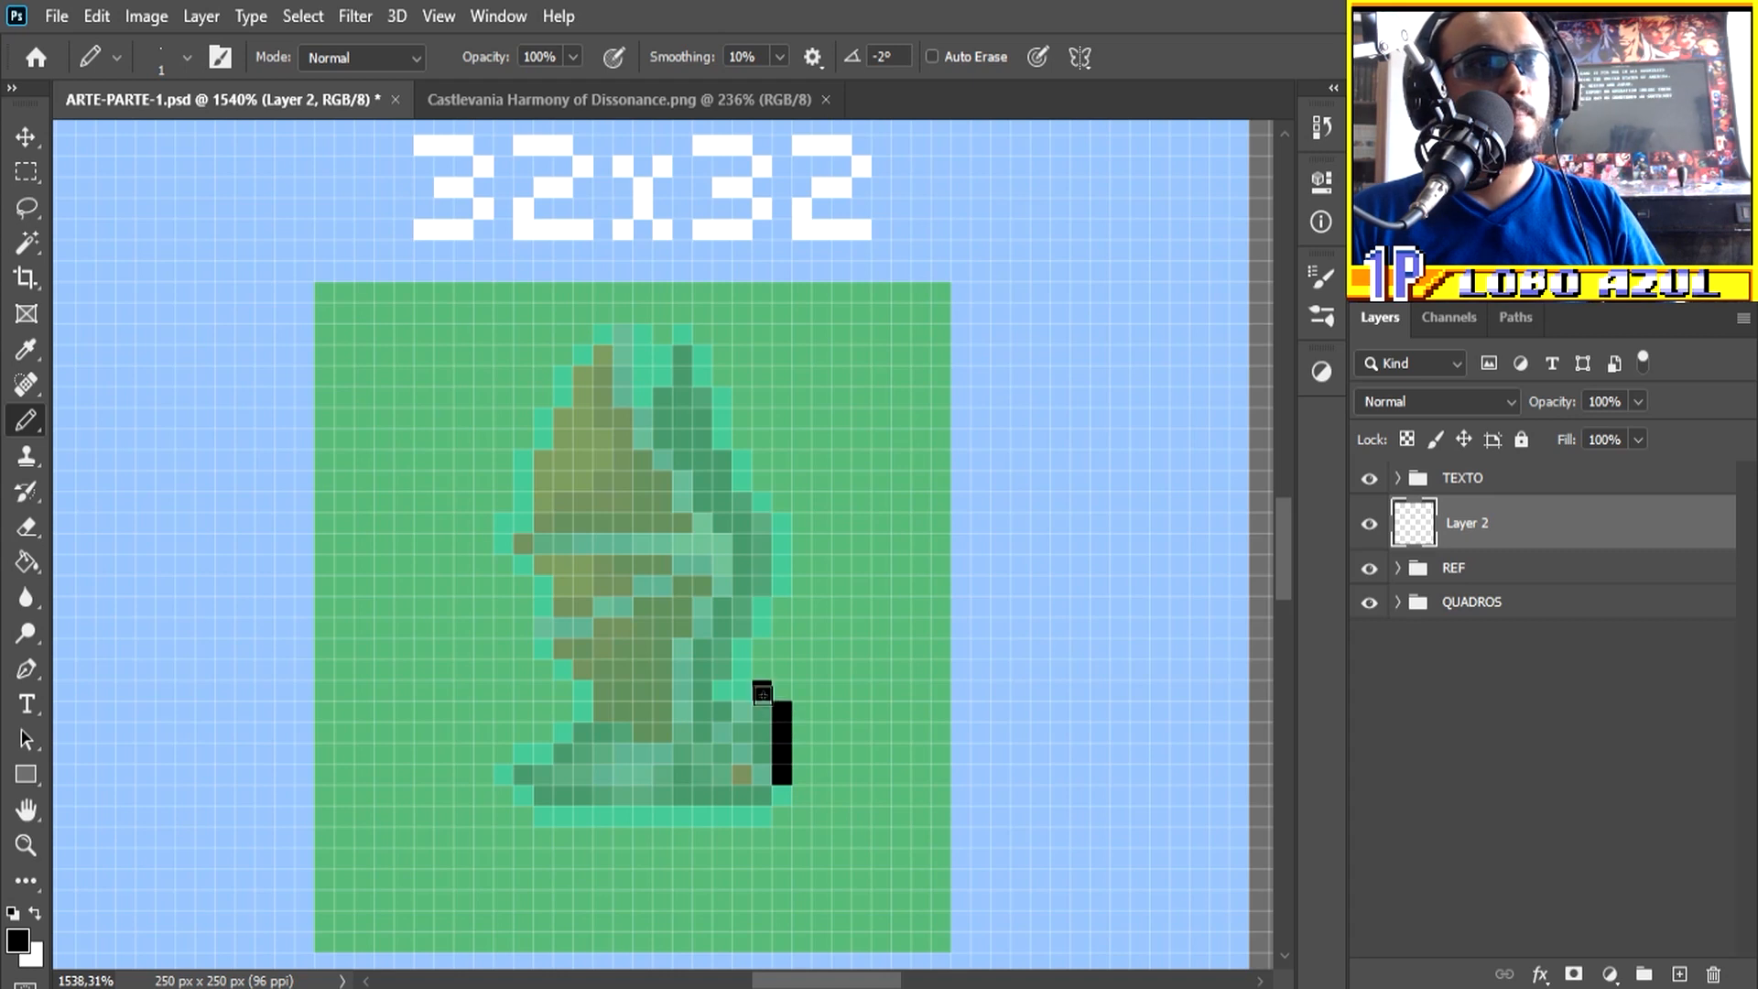
{"action": "mouse_move", "coordinate": [716, 673]}
{"action": "left_mouse_down"}
{"action": "mouse_move", "coordinate": [772, 522]}
{"action": "mouse_move", "coordinate": [645, 391]}
{"action": "mouse_move", "coordinate": [642, 268]}
{"action": "left_mouse_up"}
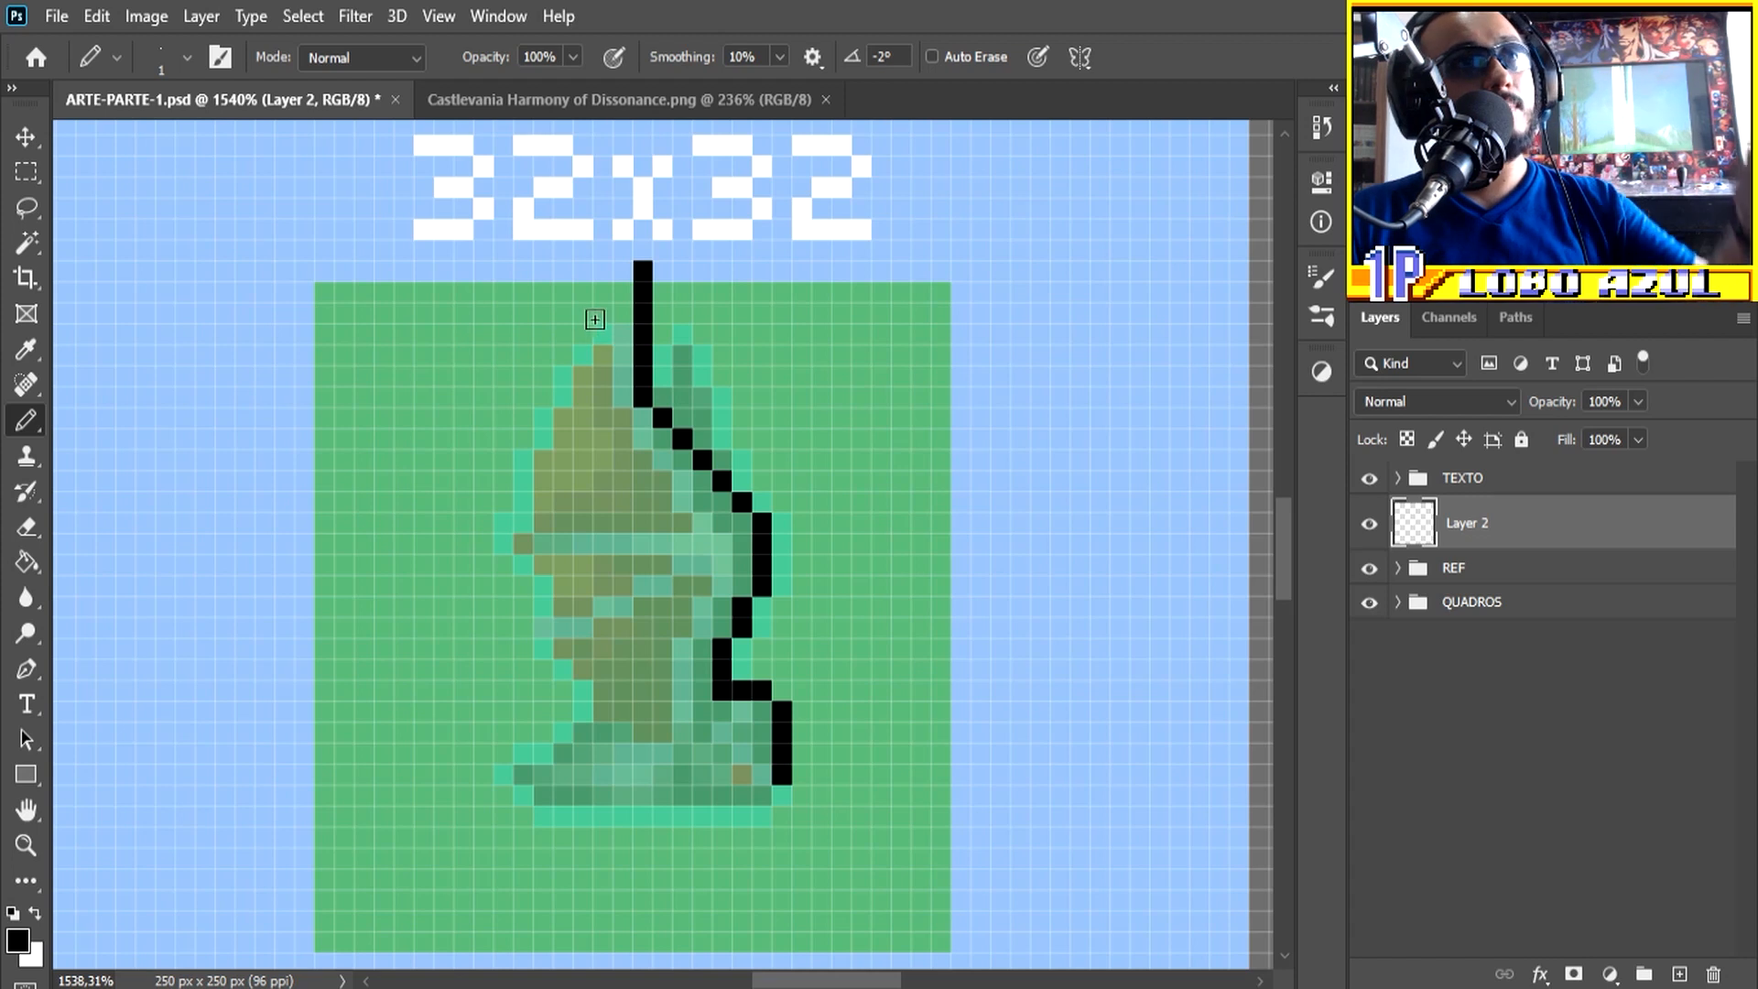
Step: Draw the front wing's pointed tip and its upper left edge down to the notch at mid-height
{"action": "left_click", "coordinate": [623, 271]}
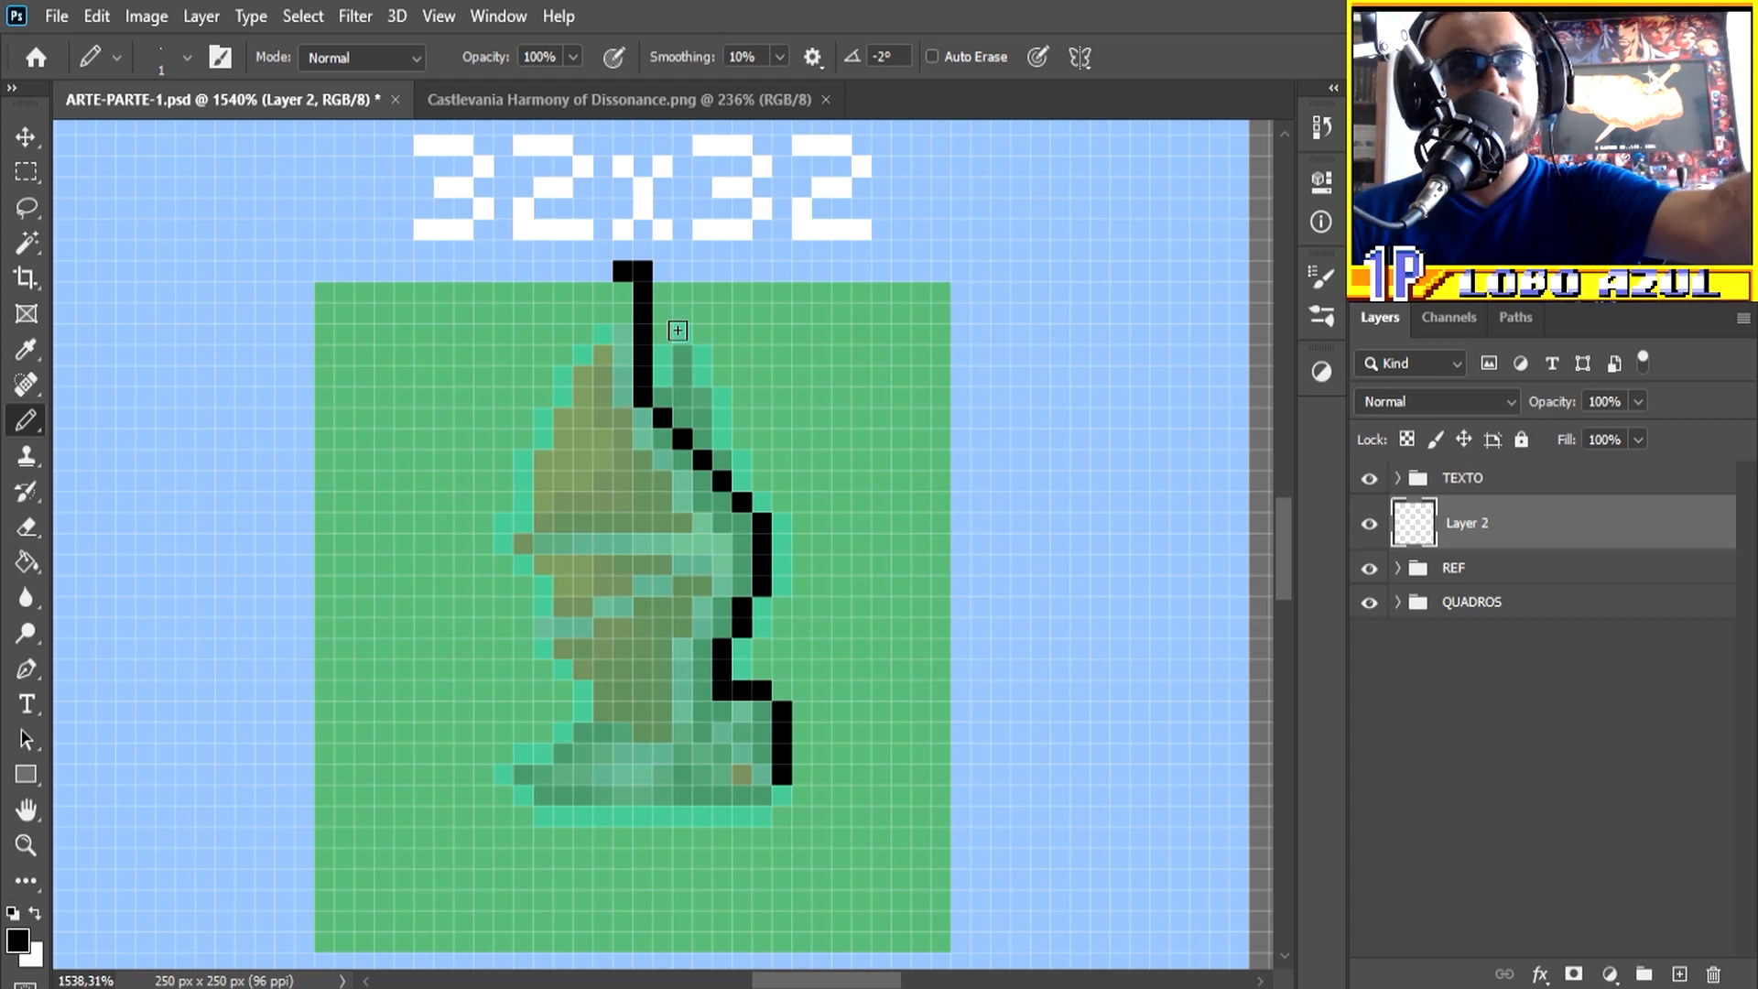
{"action": "left_click", "coordinate": [601, 290]}
{"action": "left_click_drag", "start_coordinate": [543, 357], "coordinate": [524, 421]}
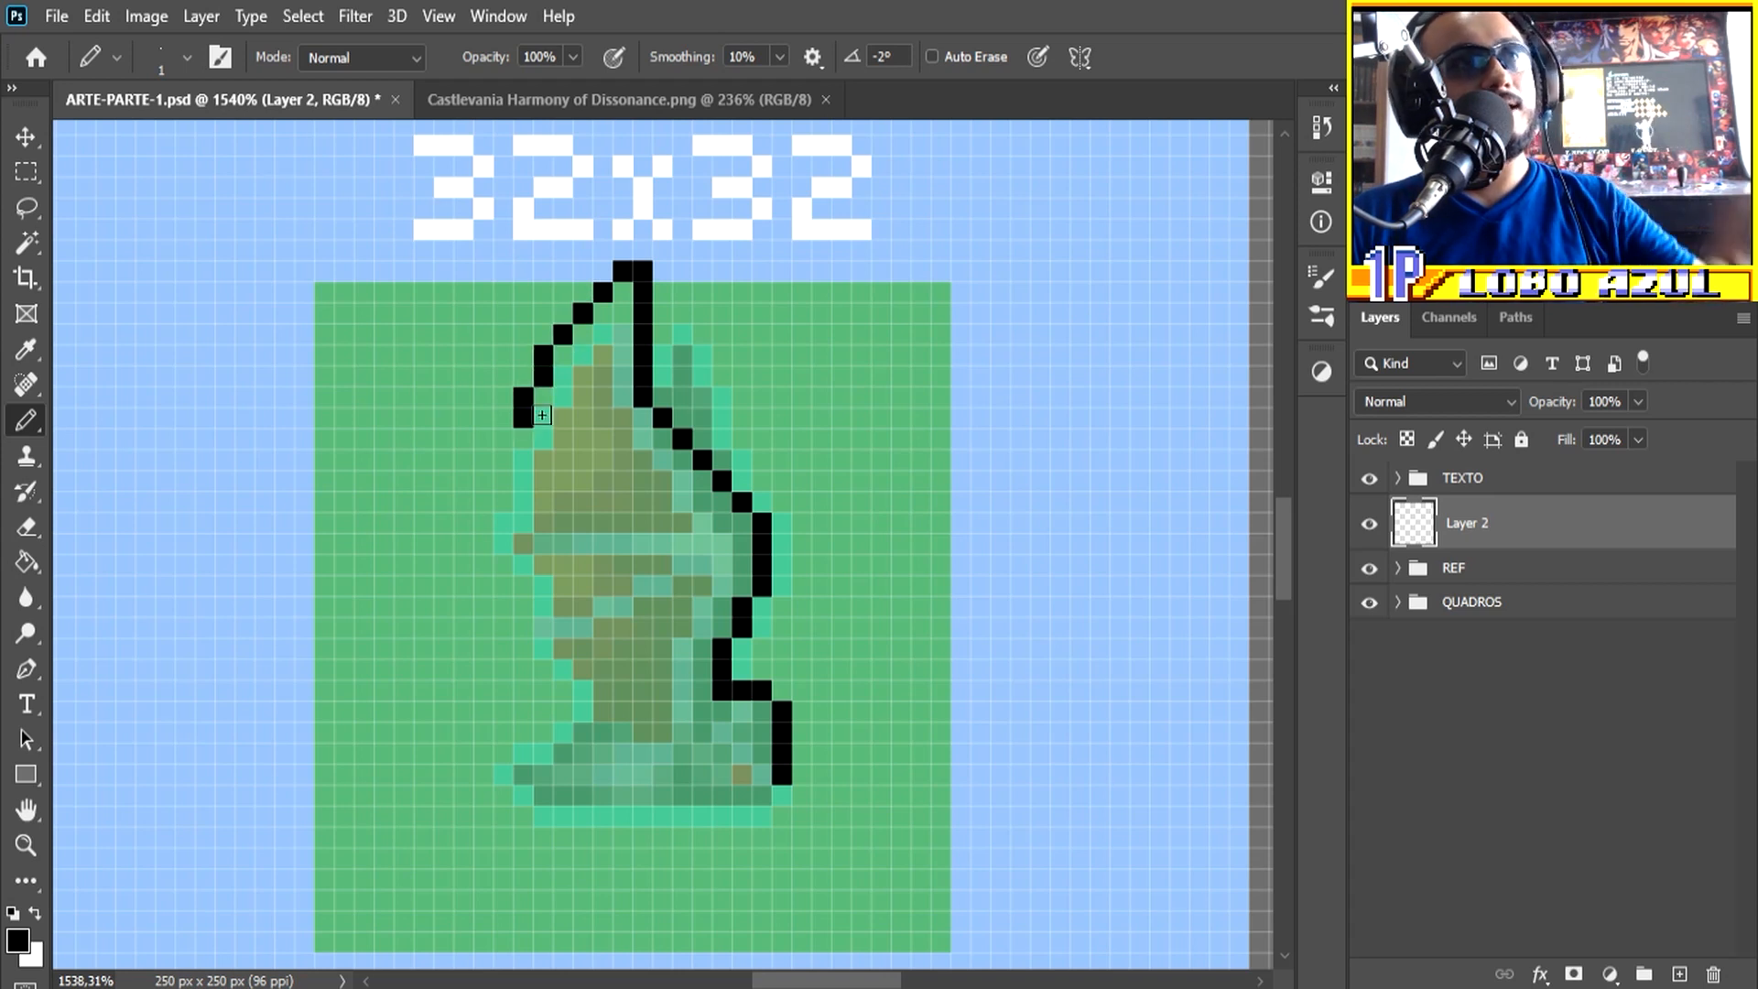
{"action": "left_click", "coordinate": [505, 437]}
{"action": "left_click", "coordinate": [505, 479]}
{"action": "left_click", "coordinate": [517, 502]}
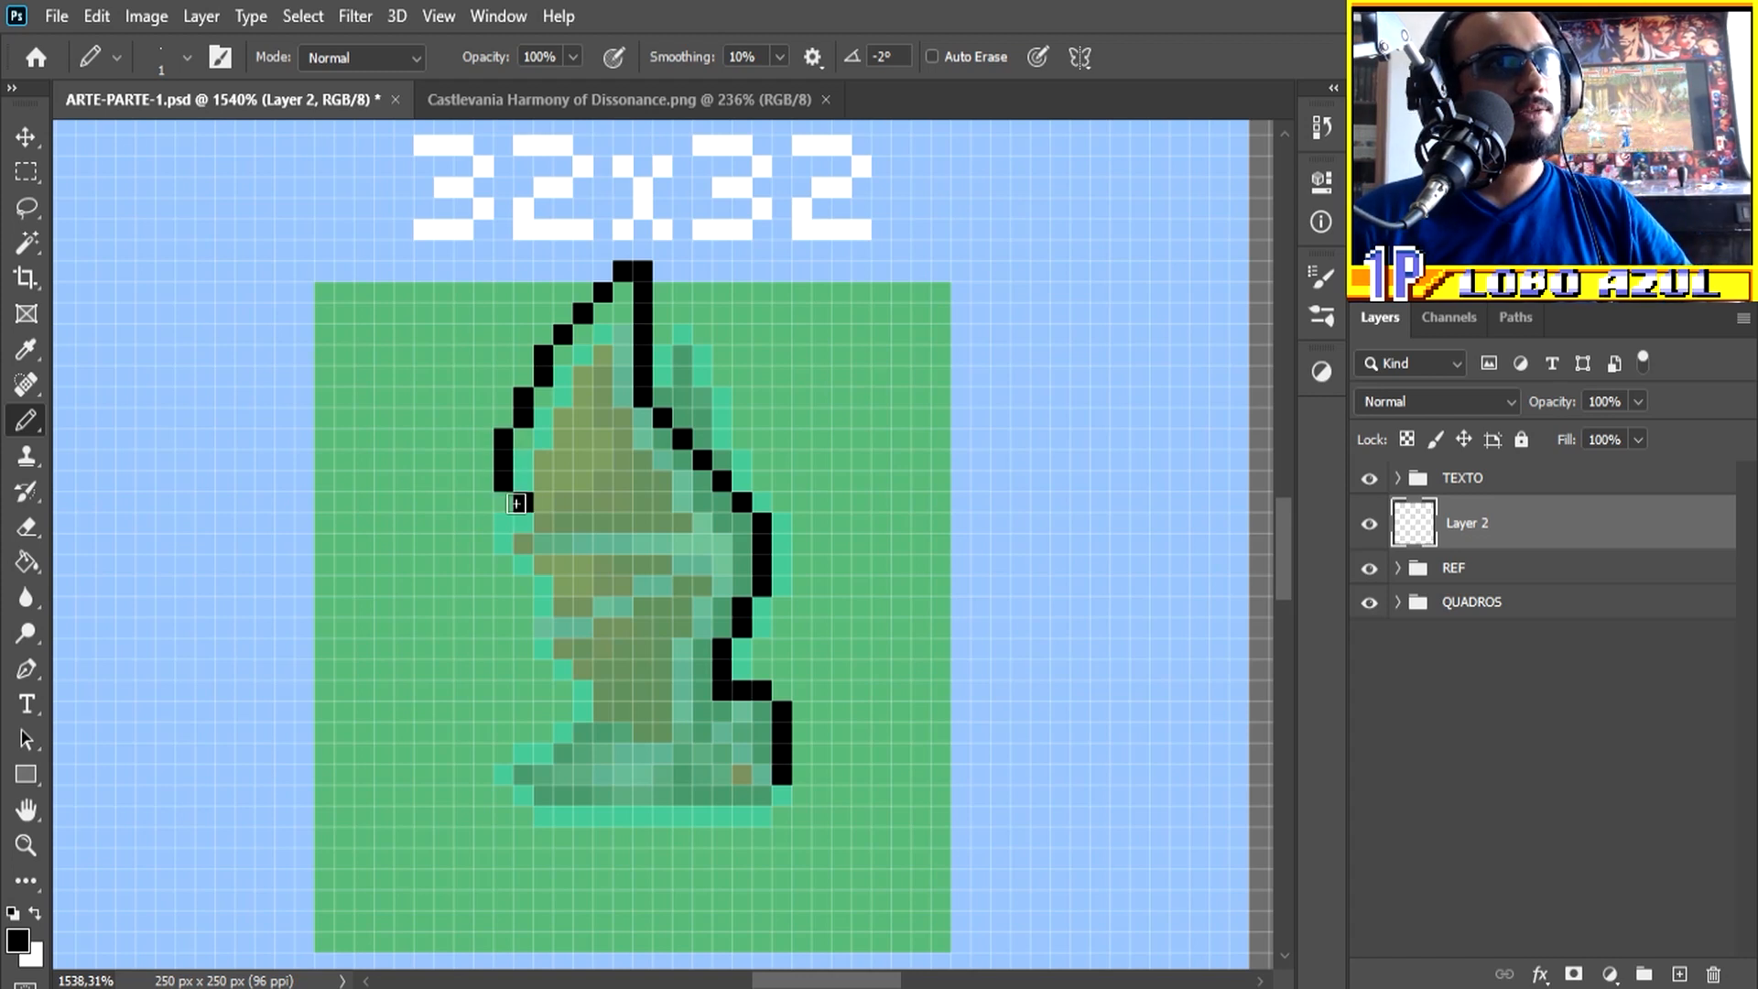
Step: Continue the front wing's left edge from the notch diagonally down to the narrow part above the base
{"action": "left_click", "coordinate": [503, 524]}
{"action": "left_click", "coordinate": [502, 544]}
{"action": "left_click", "coordinate": [523, 565]}
{"action": "left_click", "coordinate": [543, 586]}
{"action": "left_click", "coordinate": [543, 606]}
{"action": "left_click", "coordinate": [579, 654]}
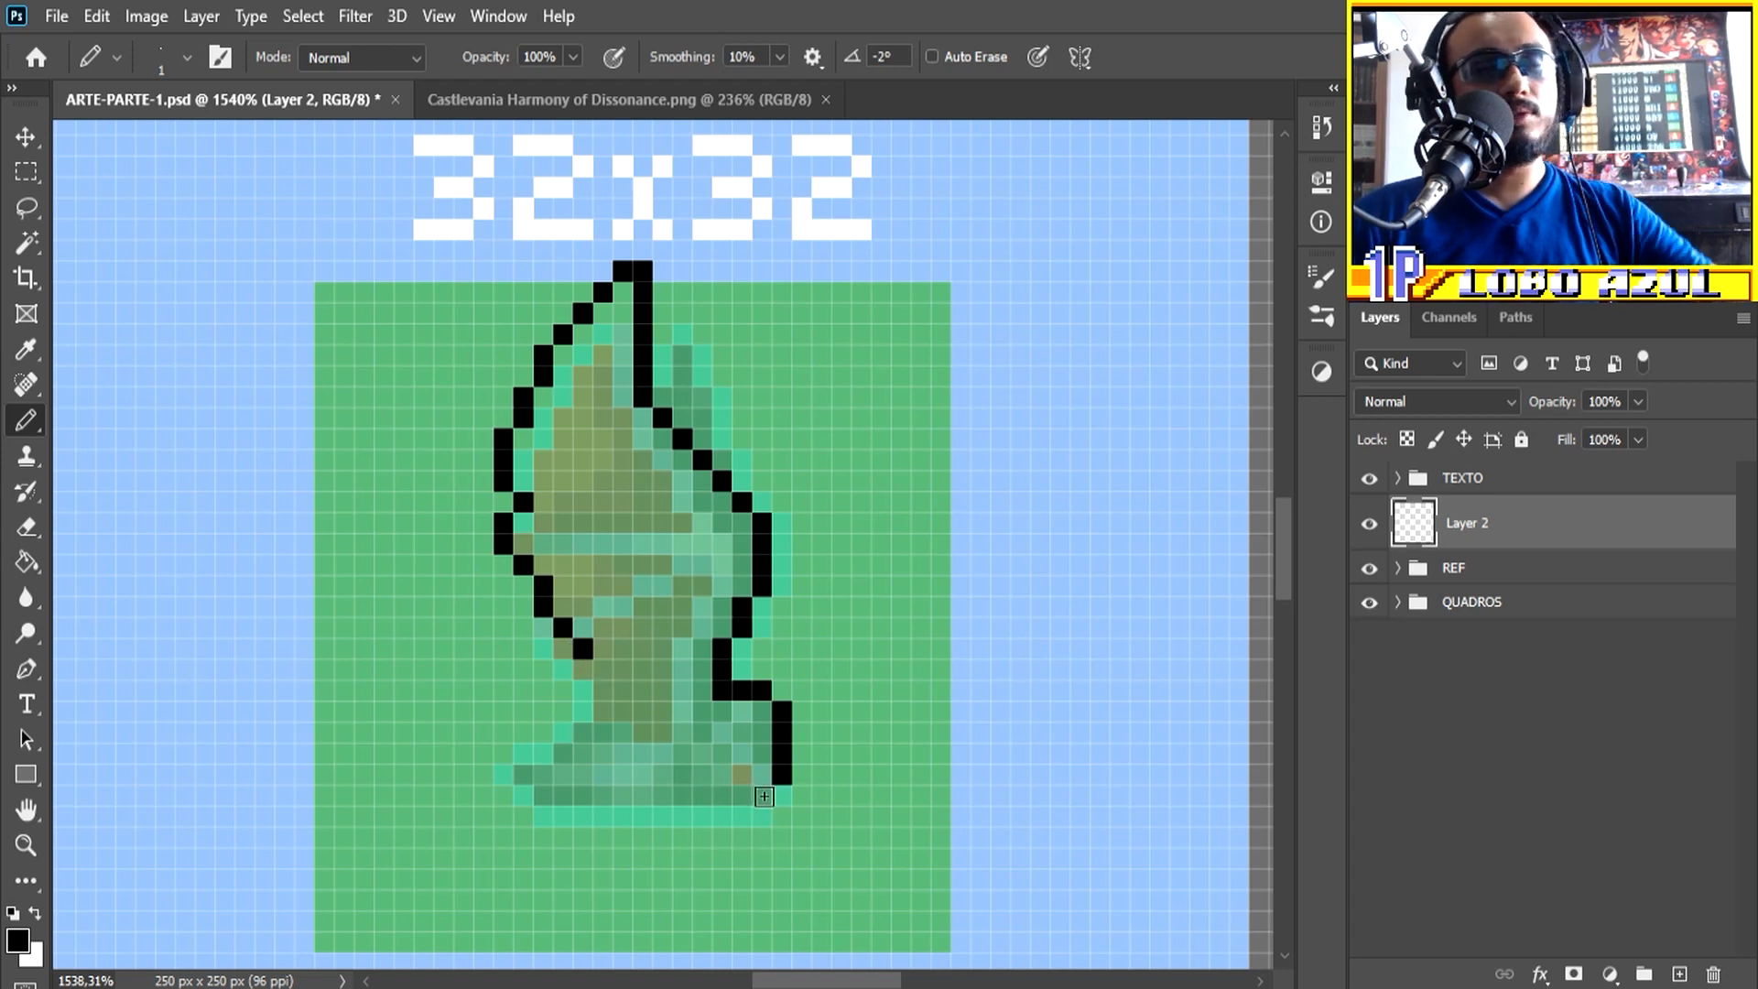
Step: Outline the sprite's base in black, erase the stray pixels, and join the line to both side contours
{"action": "left_click", "coordinate": [582, 837]}
{"action": "mouse_move", "coordinate": [590, 841]}
{"action": "left_mouse_down"}
{"action": "mouse_move", "coordinate": [646, 854]}
{"action": "mouse_move", "coordinate": [723, 798]}
{"action": "left_mouse_up"}
{"action": "key", "text": "e"}
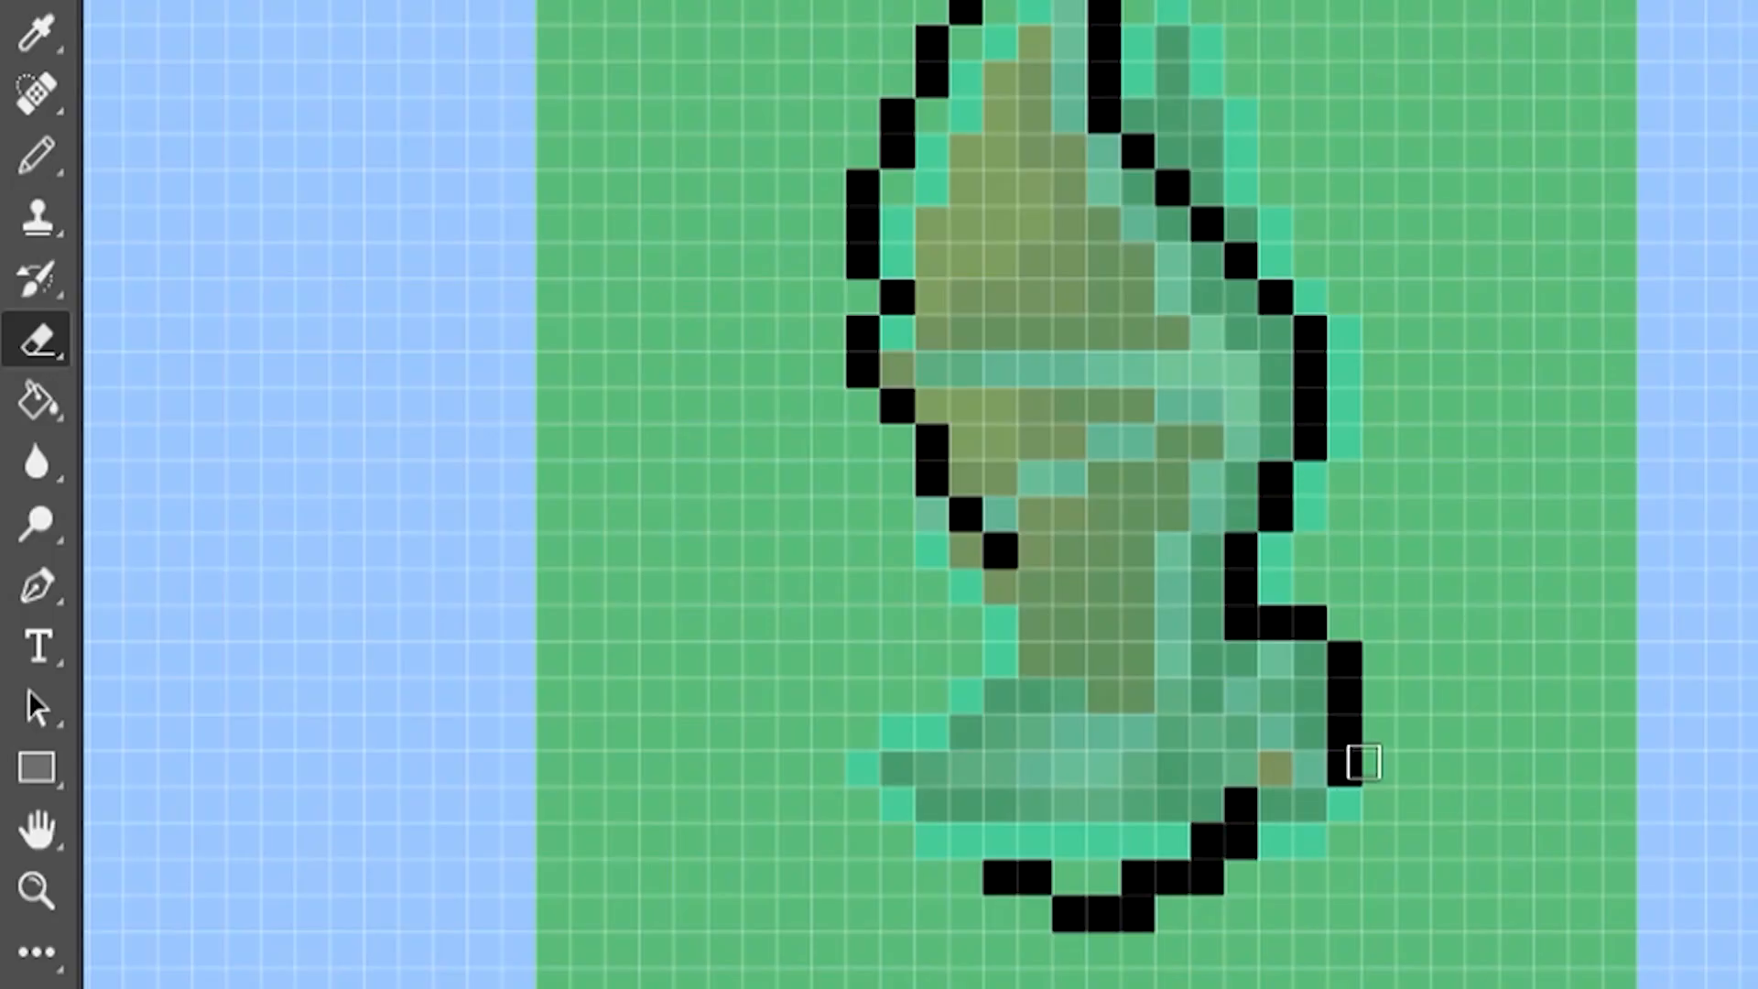
{"action": "left_click", "coordinate": [1240, 851]}
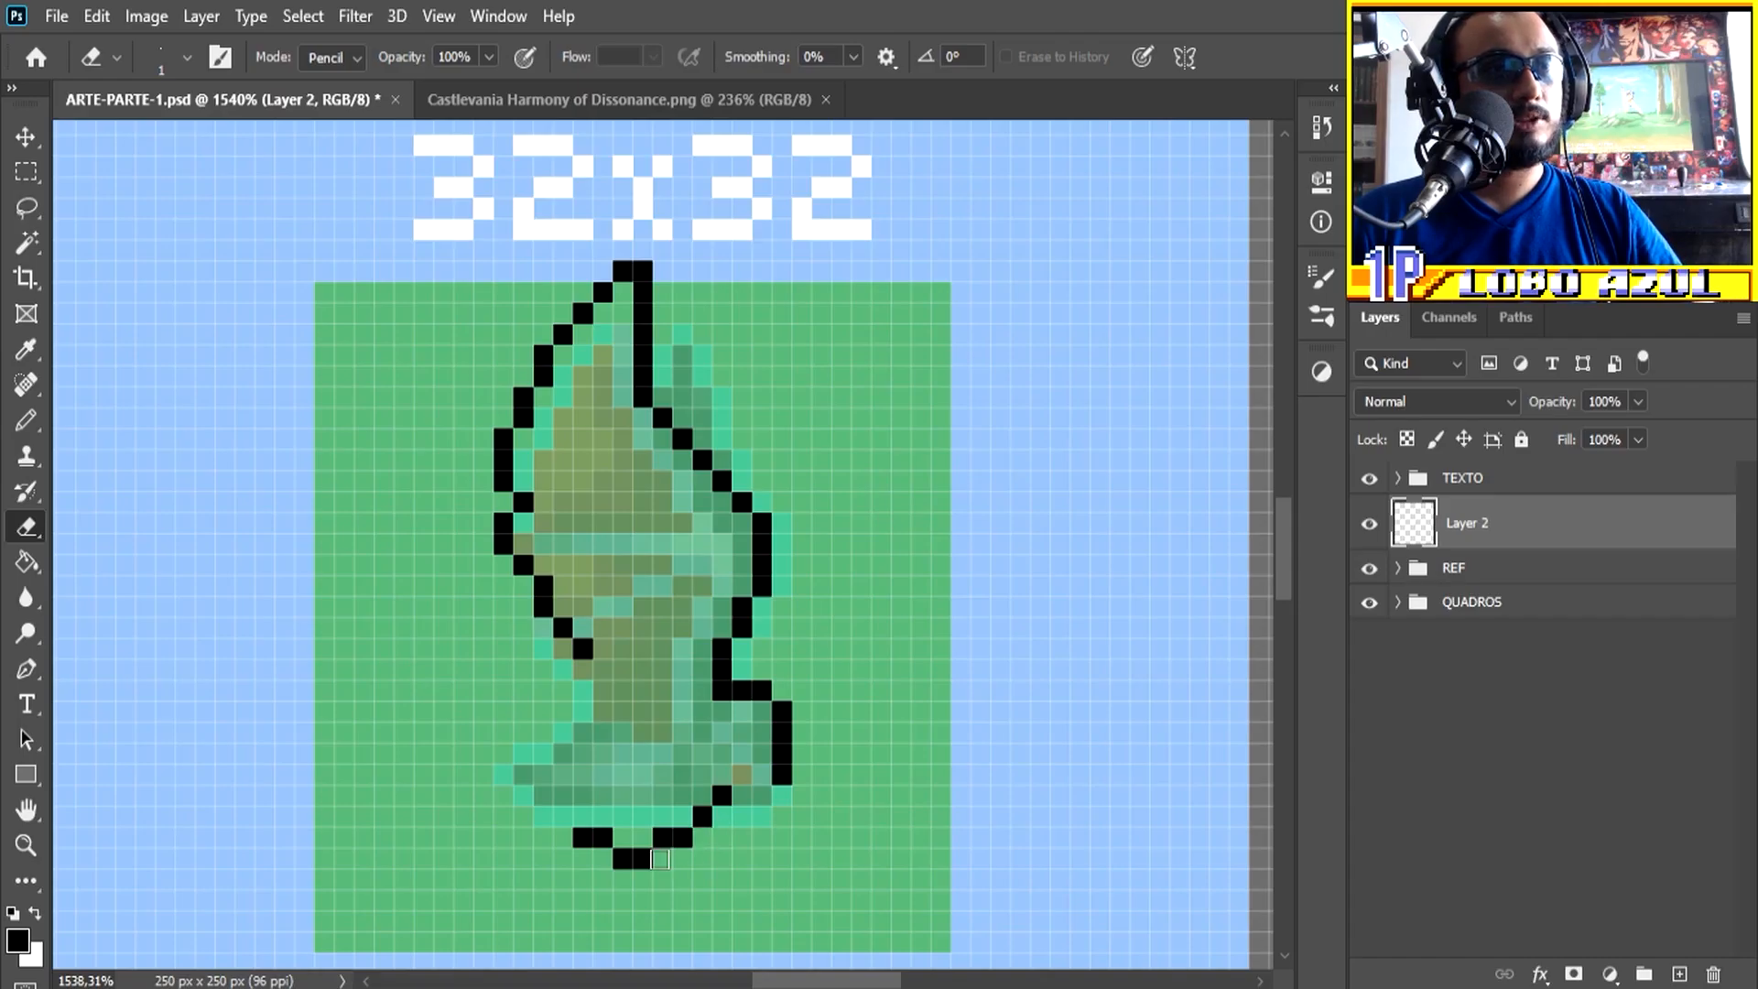
{"action": "key", "text": "b"}
{"action": "left_click", "coordinate": [742, 794]}
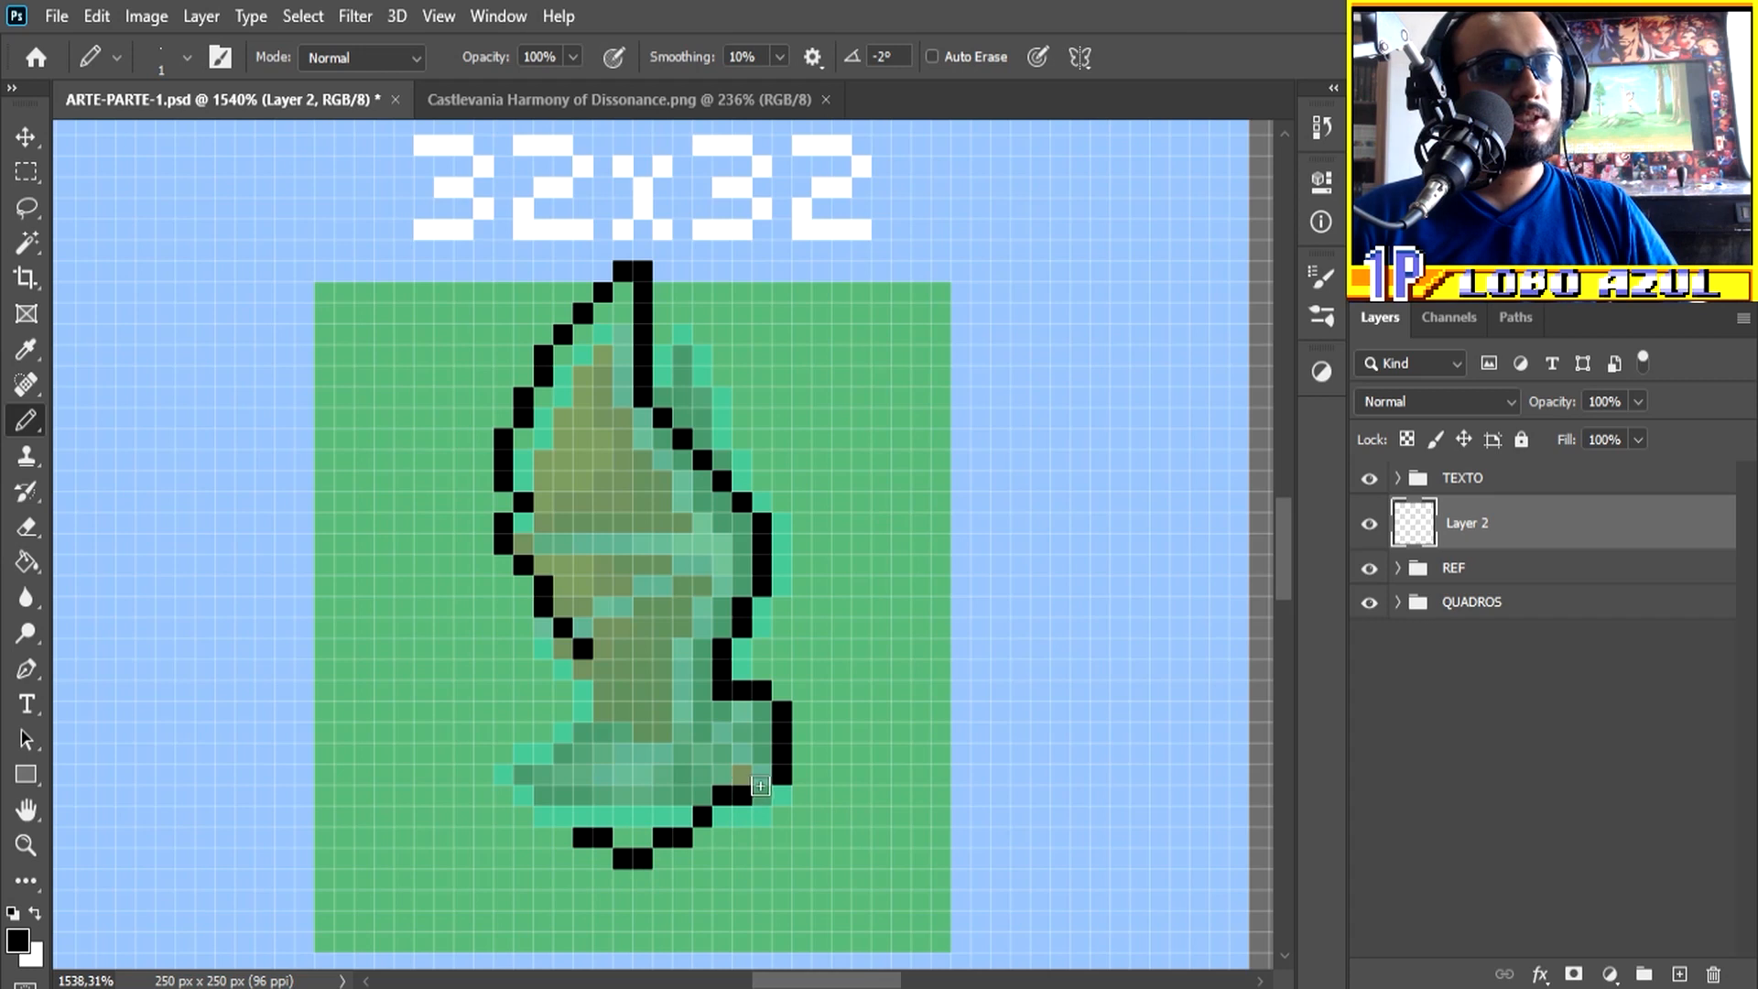
{"action": "left_click", "coordinate": [762, 774]}
{"action": "mouse_move", "coordinate": [628, 840]}
{"action": "left_mouse_down"}
{"action": "mouse_move", "coordinate": [502, 811]}
{"action": "mouse_move", "coordinate": [567, 760]}
{"action": "mouse_move", "coordinate": [455, 755]}
{"action": "mouse_move", "coordinate": [521, 762]}
{"action": "mouse_move", "coordinate": [485, 775]}
{"action": "mouse_move", "coordinate": [568, 752]}
{"action": "mouse_move", "coordinate": [611, 717]}
{"action": "mouse_move", "coordinate": [602, 667]}
{"action": "left_mouse_up"}
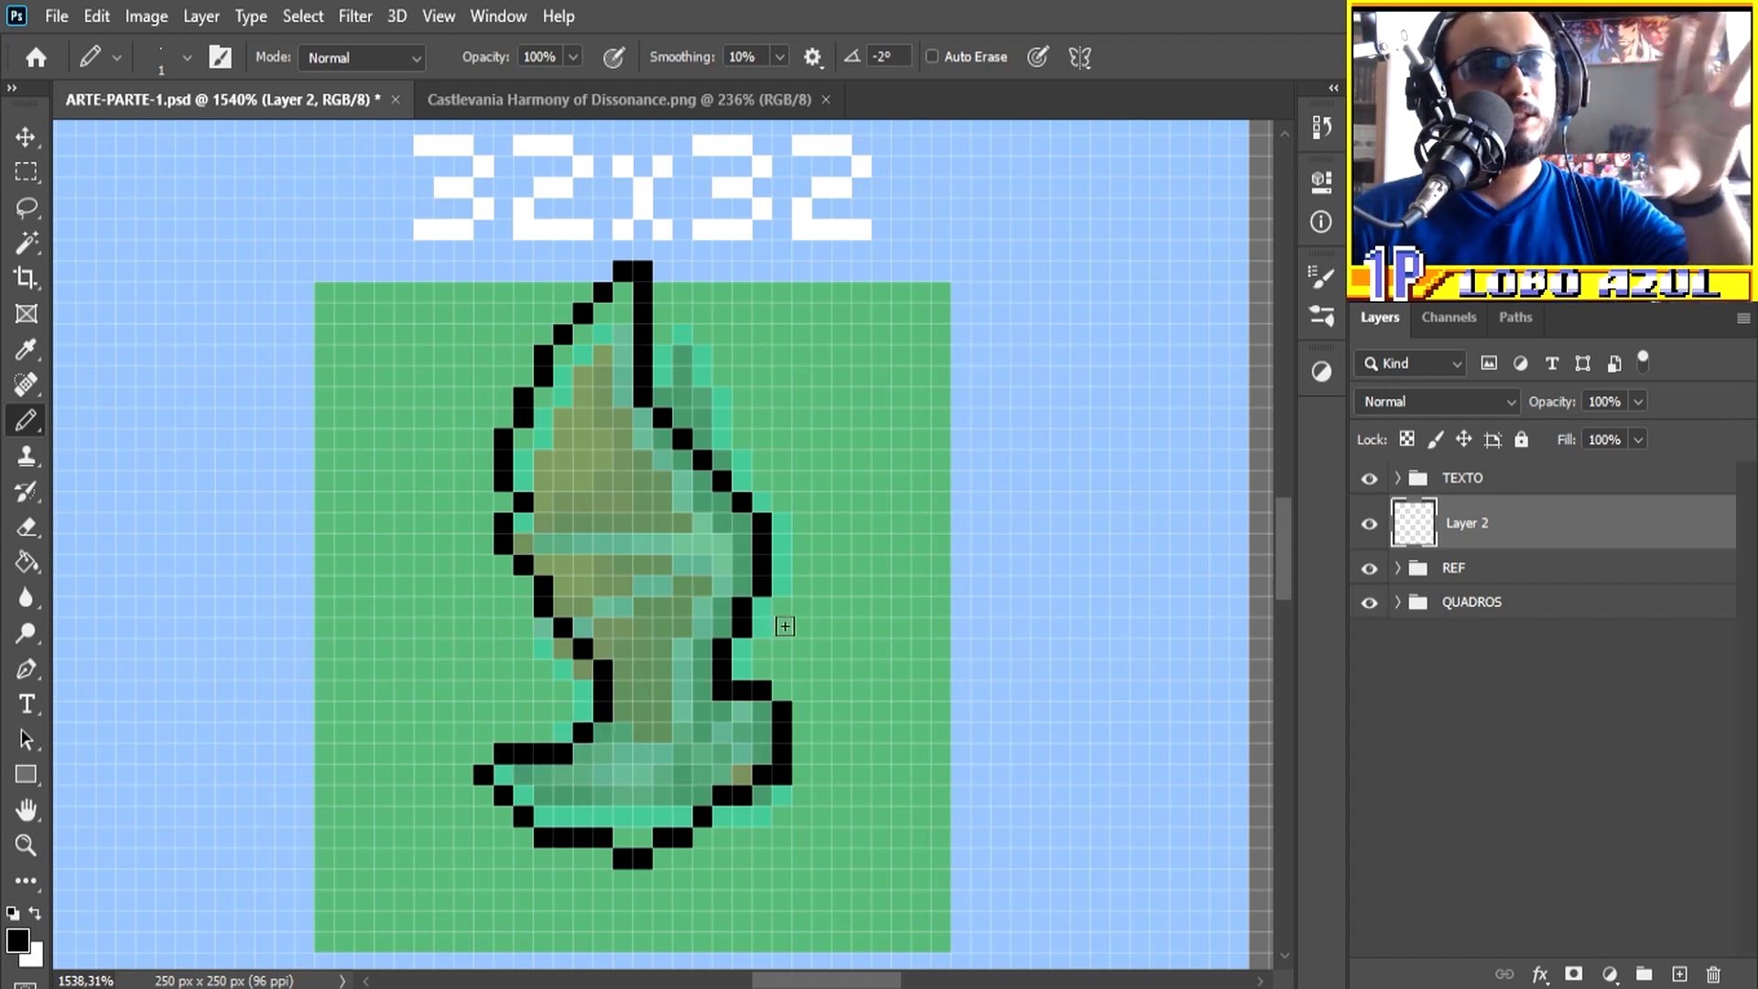
Step: Outline the narrow rear wing and add a horizontal and a diagonal fold line across the front wing
{"action": "scroll", "coordinate": [787, 627], "scroll_direction": "down", "scroll_amount": 2}
{"action": "mouse_move", "coordinate": [673, 423]}
{"action": "left_mouse_down"}
{"action": "mouse_move", "coordinate": [688, 348]}
{"action": "mouse_move", "coordinate": [721, 385]}
{"action": "mouse_move", "coordinate": [737, 472]}
{"action": "left_mouse_up"}
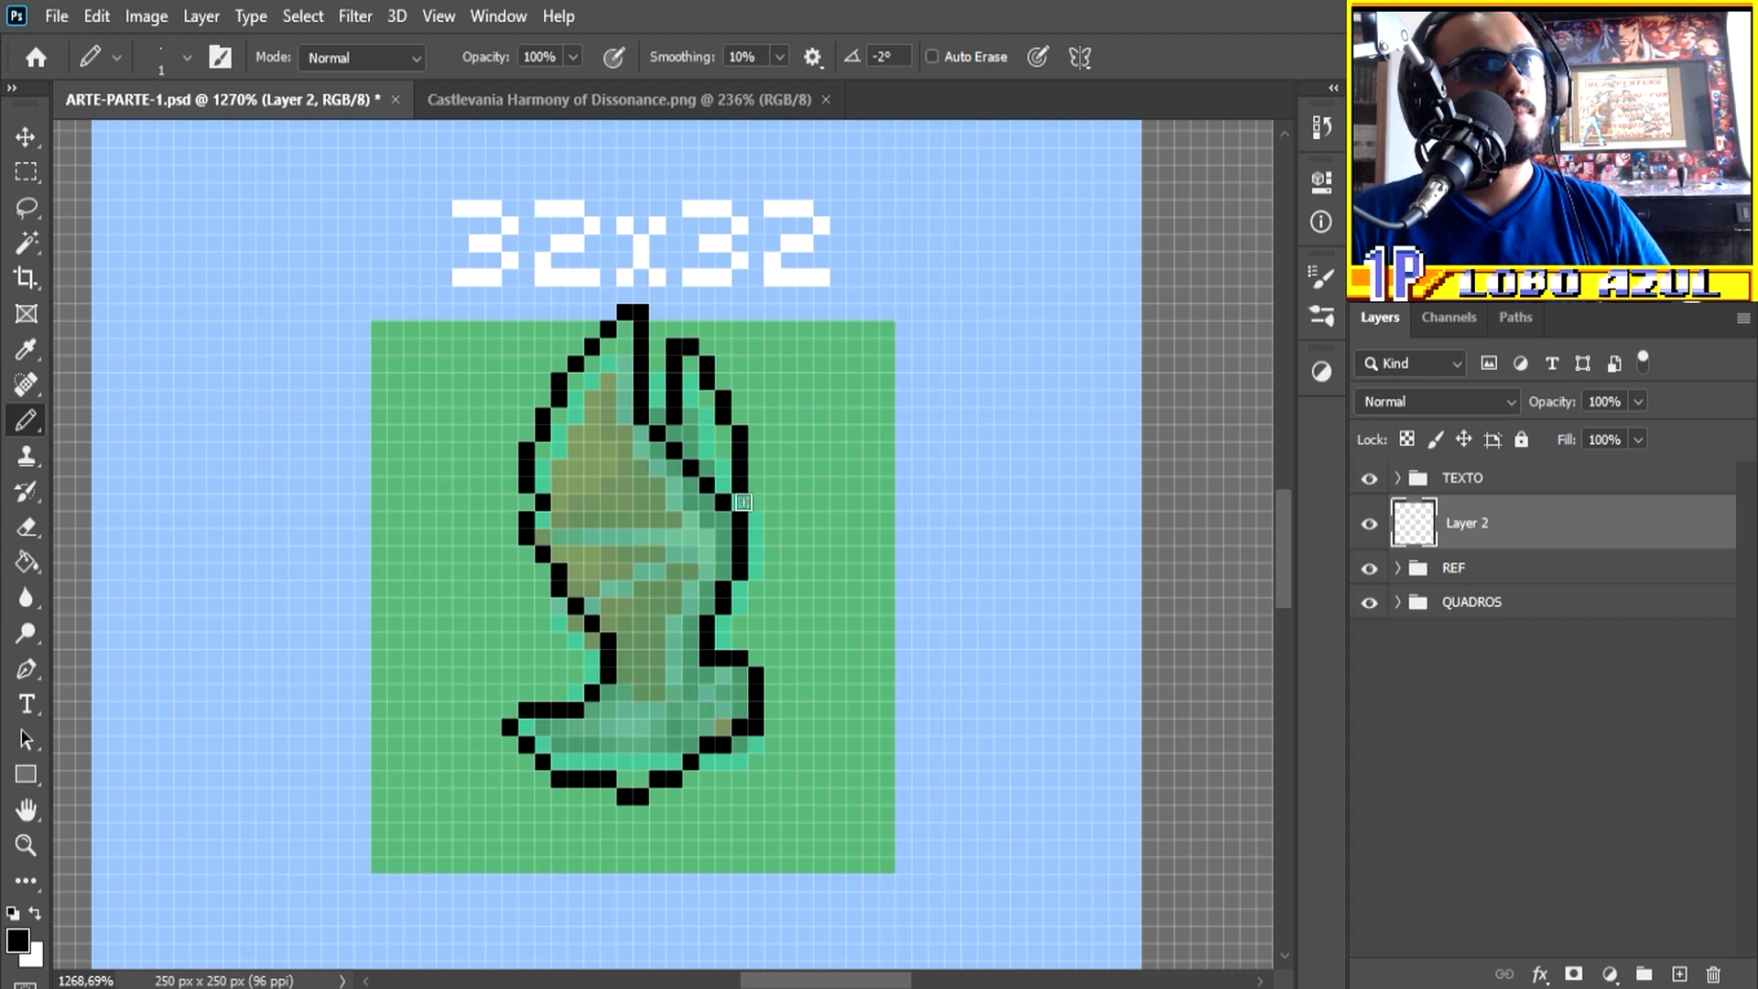
{"action": "scroll", "coordinate": [763, 526], "scroll_direction": "up", "scroll_amount": 2}
{"action": "mouse_move", "coordinate": [718, 496]}
{"action": "left_mouse_down"}
{"action": "mouse_move", "coordinate": [684, 515]}
{"action": "mouse_move", "coordinate": [561, 513]}
{"action": "left_mouse_up"}
{"action": "left_click_drag", "start_coordinate": [716, 541], "coordinate": [635, 616]}
{"action": "scroll", "coordinate": [778, 630], "scroll_direction": "up", "scroll_amount": 1}
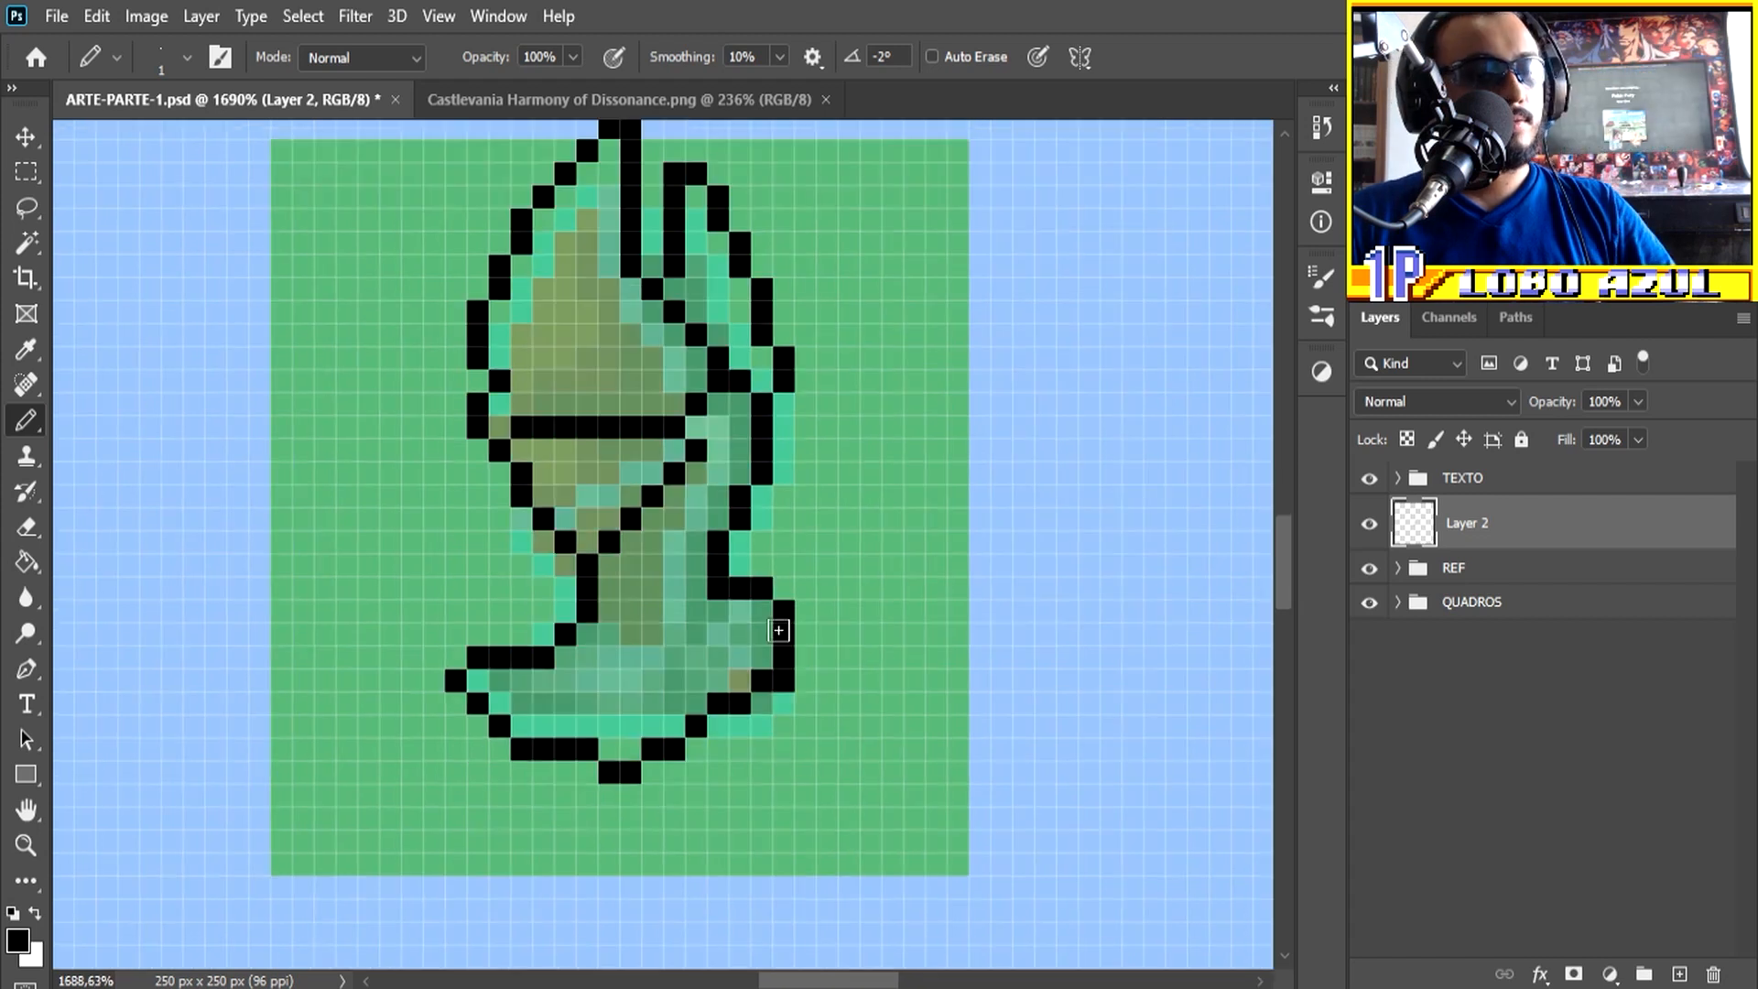
Step: Erase the old contour at the base's right end and redraw it as a wider, rounded head with a pointed ear
{"action": "key", "text": "e"}
{"action": "mouse_move", "coordinate": [764, 590]}
{"action": "left_mouse_down"}
{"action": "mouse_move", "coordinate": [782, 701]}
{"action": "mouse_move", "coordinate": [807, 632]}
{"action": "mouse_move", "coordinate": [802, 589]}
{"action": "mouse_move", "coordinate": [779, 560]}
{"action": "mouse_move", "coordinate": [774, 577]}
{"action": "mouse_move", "coordinate": [780, 542]}
{"action": "mouse_move", "coordinate": [805, 588]}
{"action": "left_mouse_up"}
{"action": "key", "text": "b"}
{"action": "left_click", "coordinate": [786, 683]}
{"action": "left_click", "coordinate": [785, 542]}
{"action": "left_click", "coordinate": [762, 565]}
{"action": "key", "text": "e"}
{"action": "key", "text": "b"}
{"action": "left_click", "coordinate": [784, 588]}
Step: Add a single black eye pixel inside the head at the base's right end
{"action": "left_click", "coordinate": [749, 631]}
{"action": "key", "text": "ctrl+z"}
{"action": "left_click", "coordinate": [766, 633]}
{"action": "scroll", "coordinate": [799, 620], "scroll_direction": "down", "scroll_amount": 4}
{"action": "scroll", "coordinate": [784, 630], "scroll_direction": "up", "scroll_amount": 3}
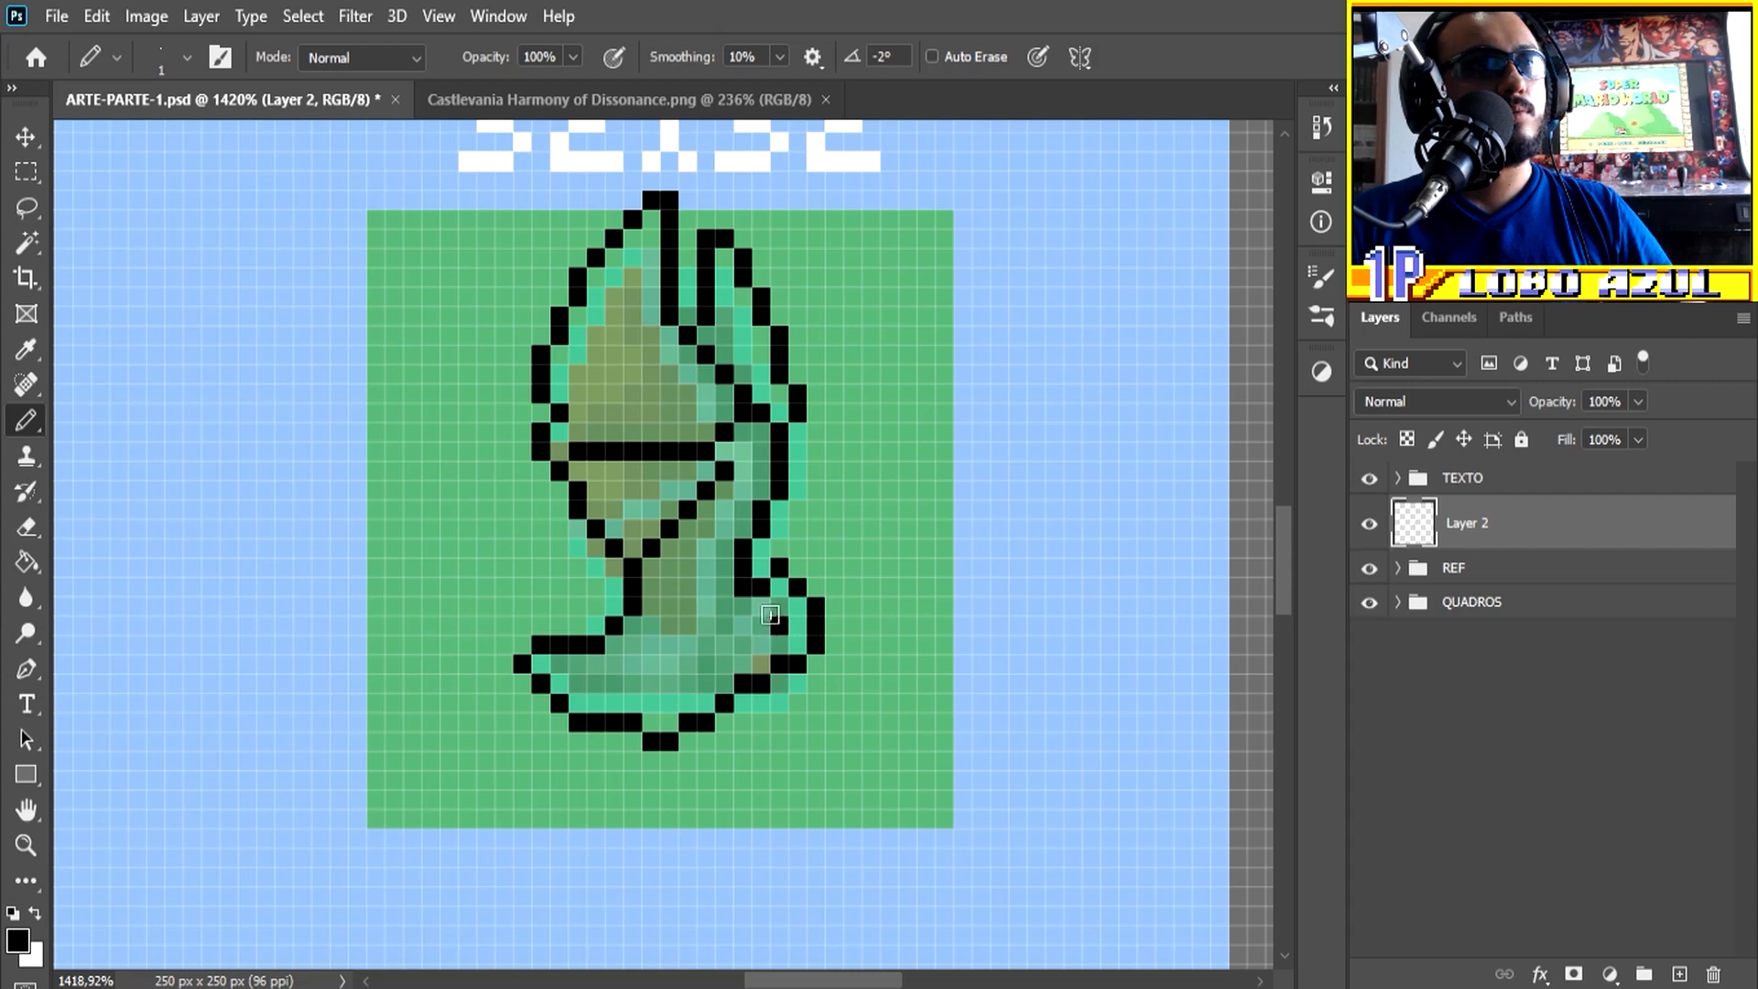
{"action": "scroll", "coordinate": [777, 624], "scroll_direction": "down", "scroll_amount": 5}
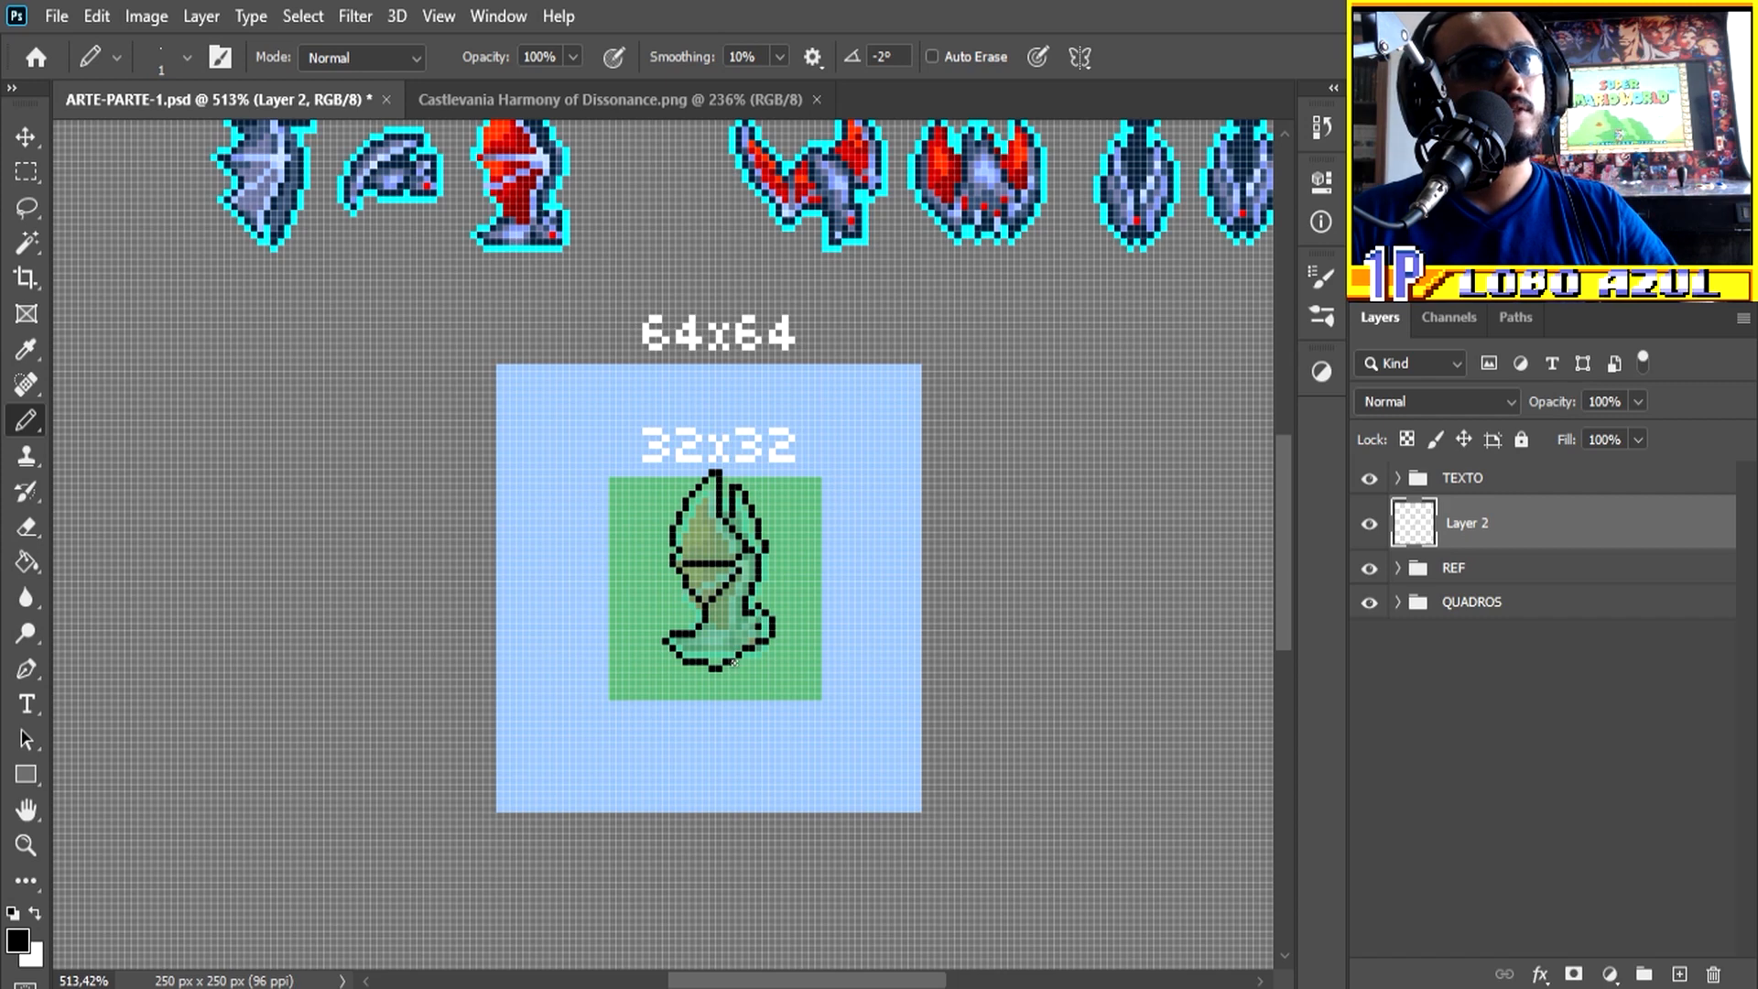
{"action": "scroll", "coordinate": [742, 638], "scroll_direction": "up", "scroll_amount": 4}
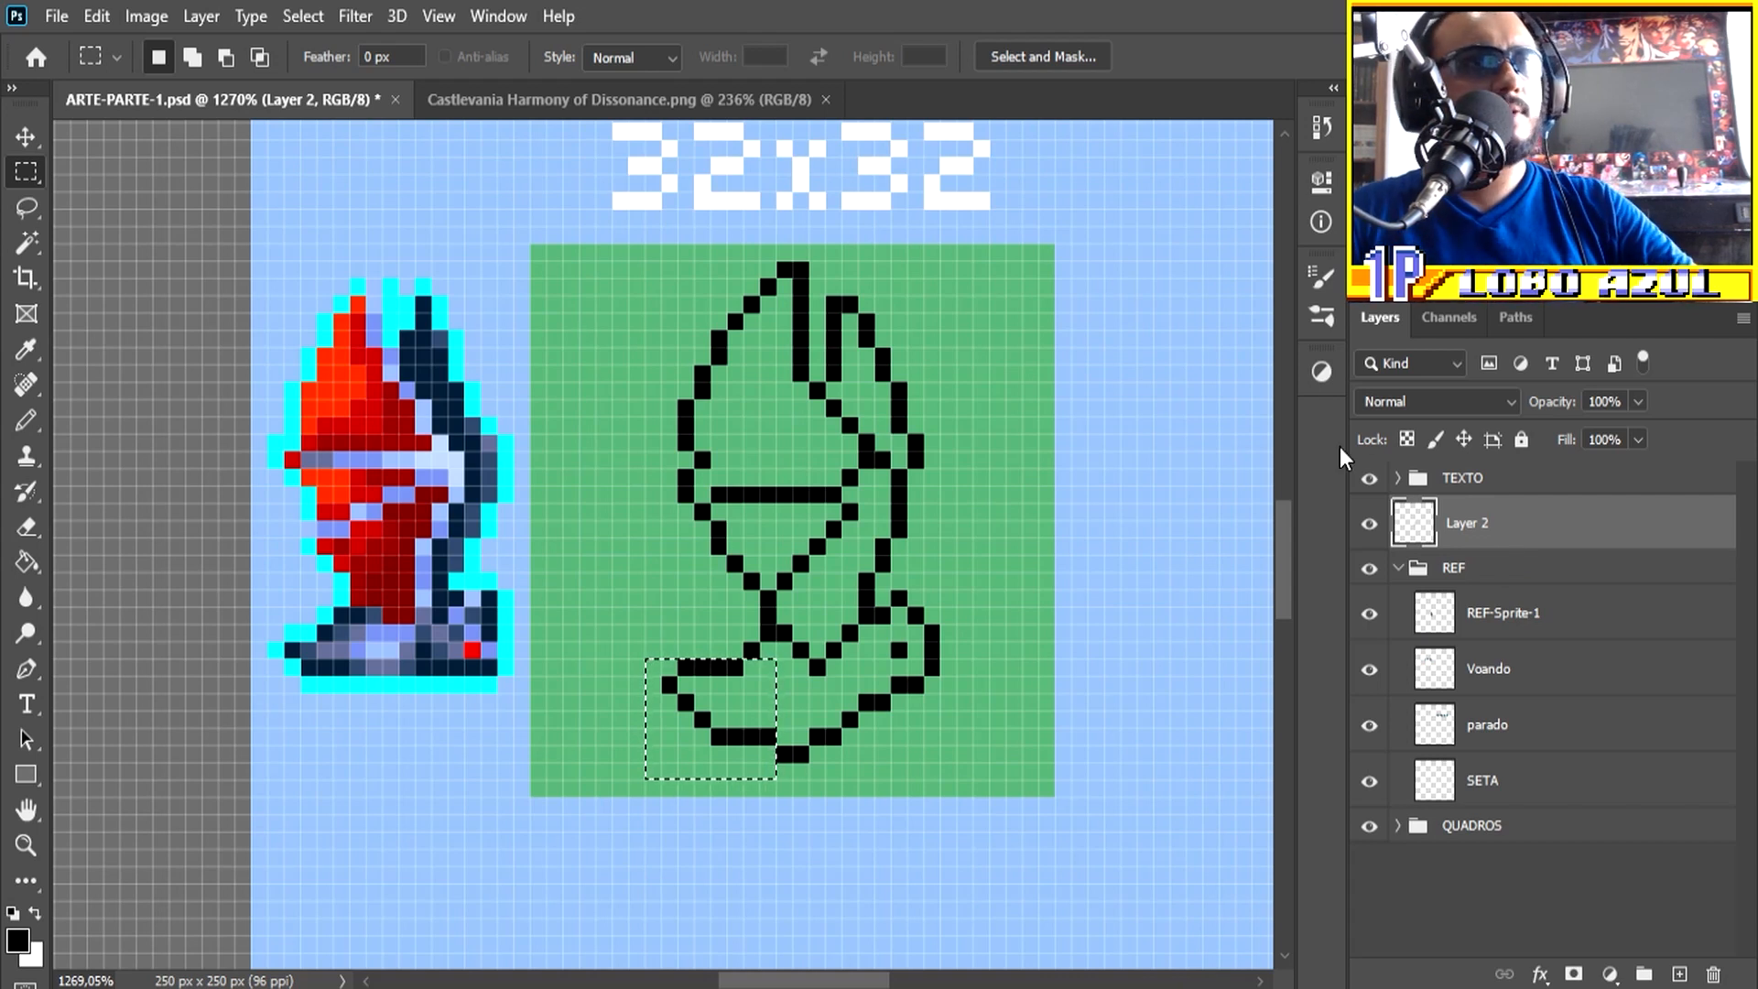
Step: Shift the selected left part of the base outline two pixels to the right and deselect it
{"action": "key", "text": "ctrl+t"}
{"action": "key", "text": "Right"}
{"action": "key", "text": "Right"}
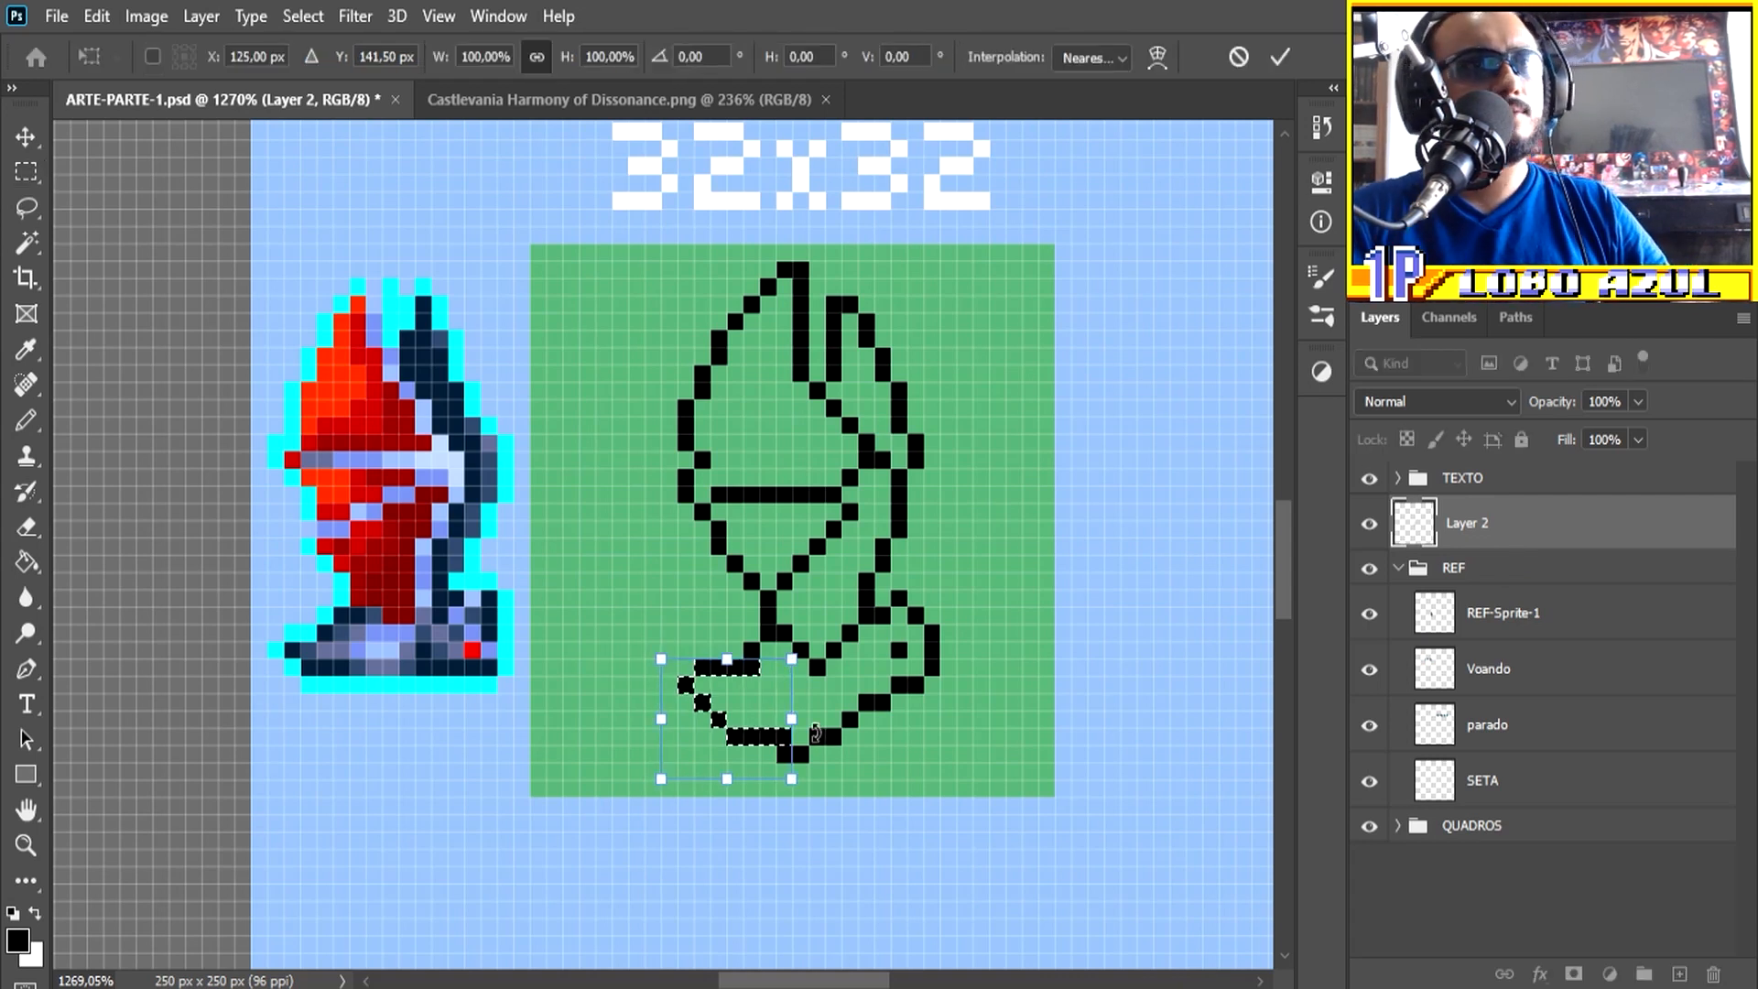
{"action": "key", "text": "Return"}
{"action": "key", "text": "ctrl+d"}
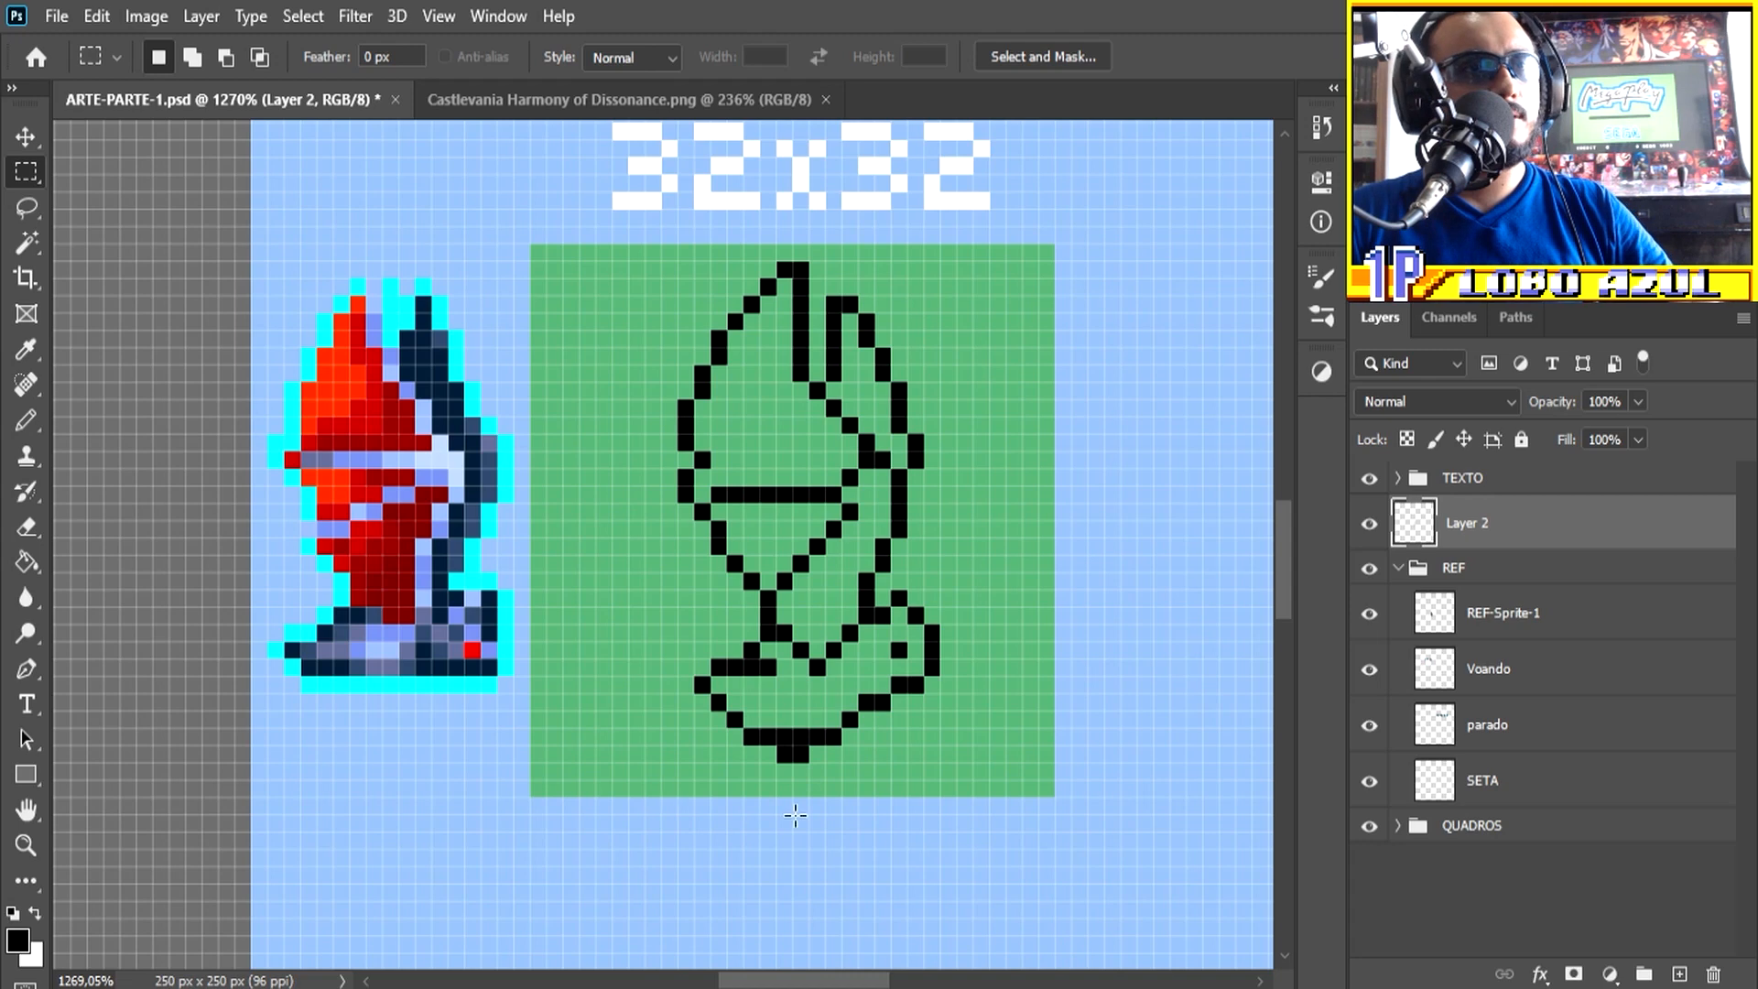
Step: Erase the pixels protruding beneath the base and clean up the outline so its underside is a flat line
{"action": "scroll", "coordinate": [838, 810], "scroll_direction": "up", "scroll_amount": 2}
{"action": "key", "text": "e"}
{"action": "left_click_drag", "start_coordinate": [789, 744], "coordinate": [766, 743]}
{"action": "left_click", "coordinate": [730, 629]}
{"action": "scroll", "coordinate": [976, 718], "scroll_direction": "down", "scroll_amount": 2}
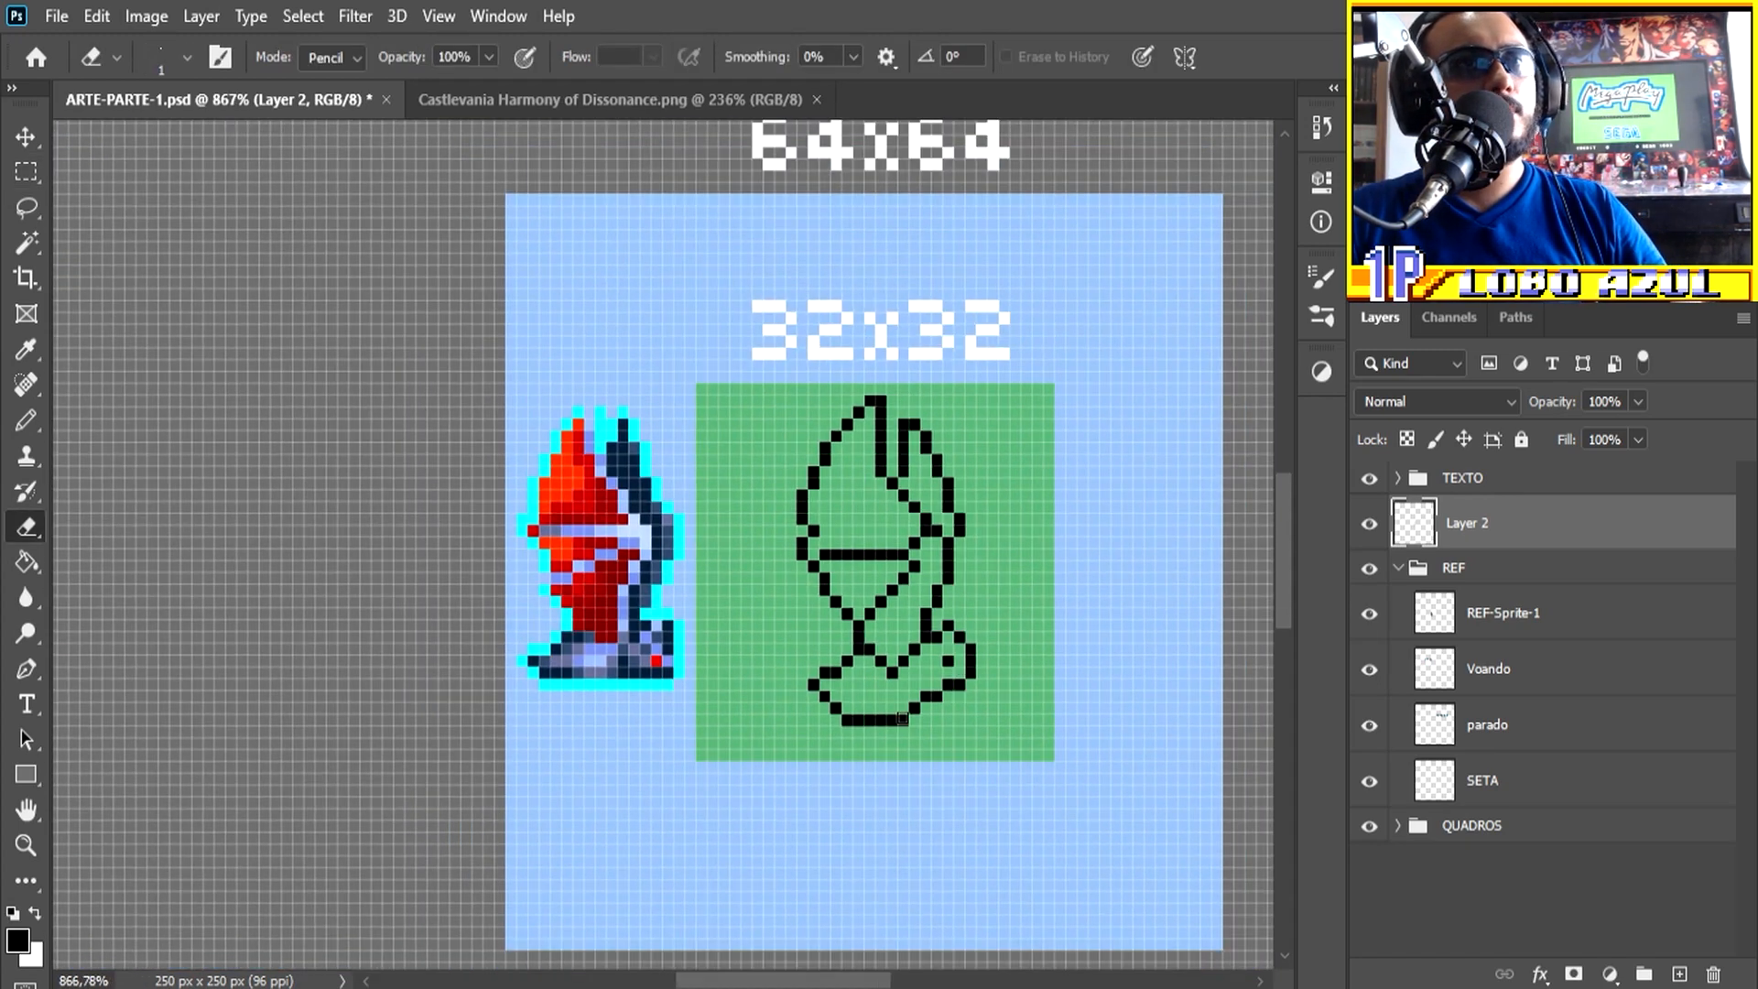
{"action": "scroll", "coordinate": [836, 643], "scroll_direction": "up", "scroll_amount": 1}
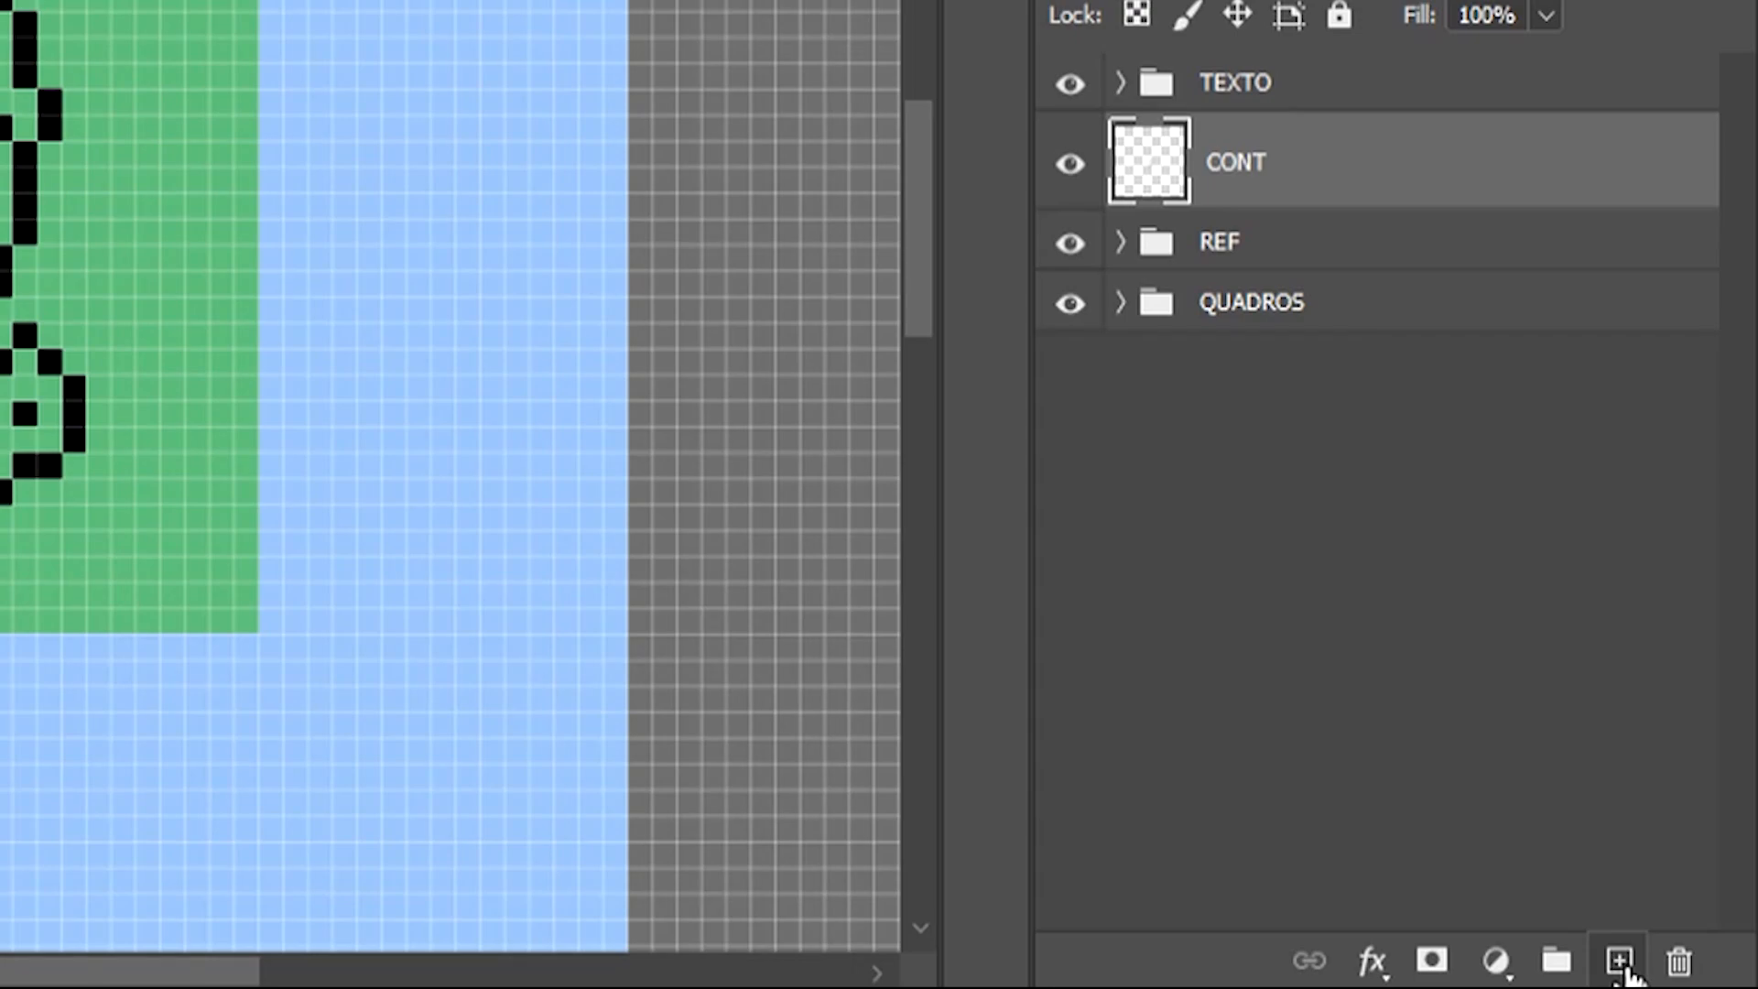
Step: Create a new layer named COR and place it below the CONT layer
{"action": "left_click", "coordinate": [1680, 973]}
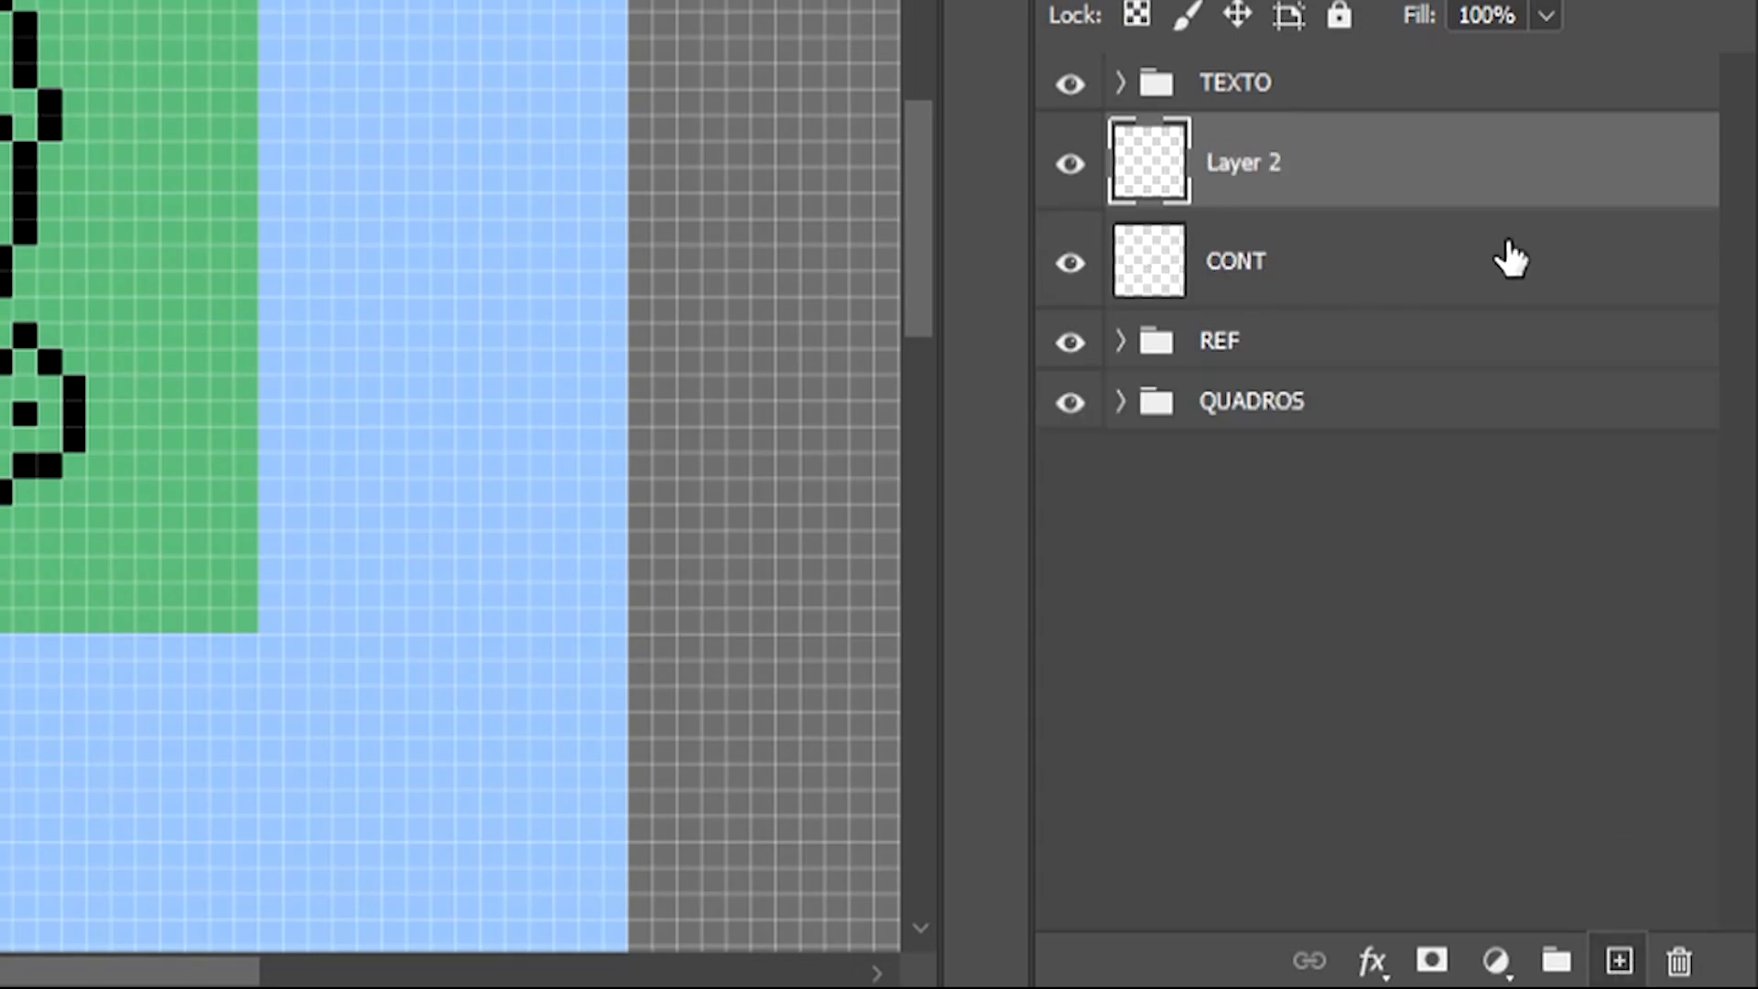
{"action": "double_click", "coordinate": [1244, 162]}
{"action": "type", "text": "COR"}
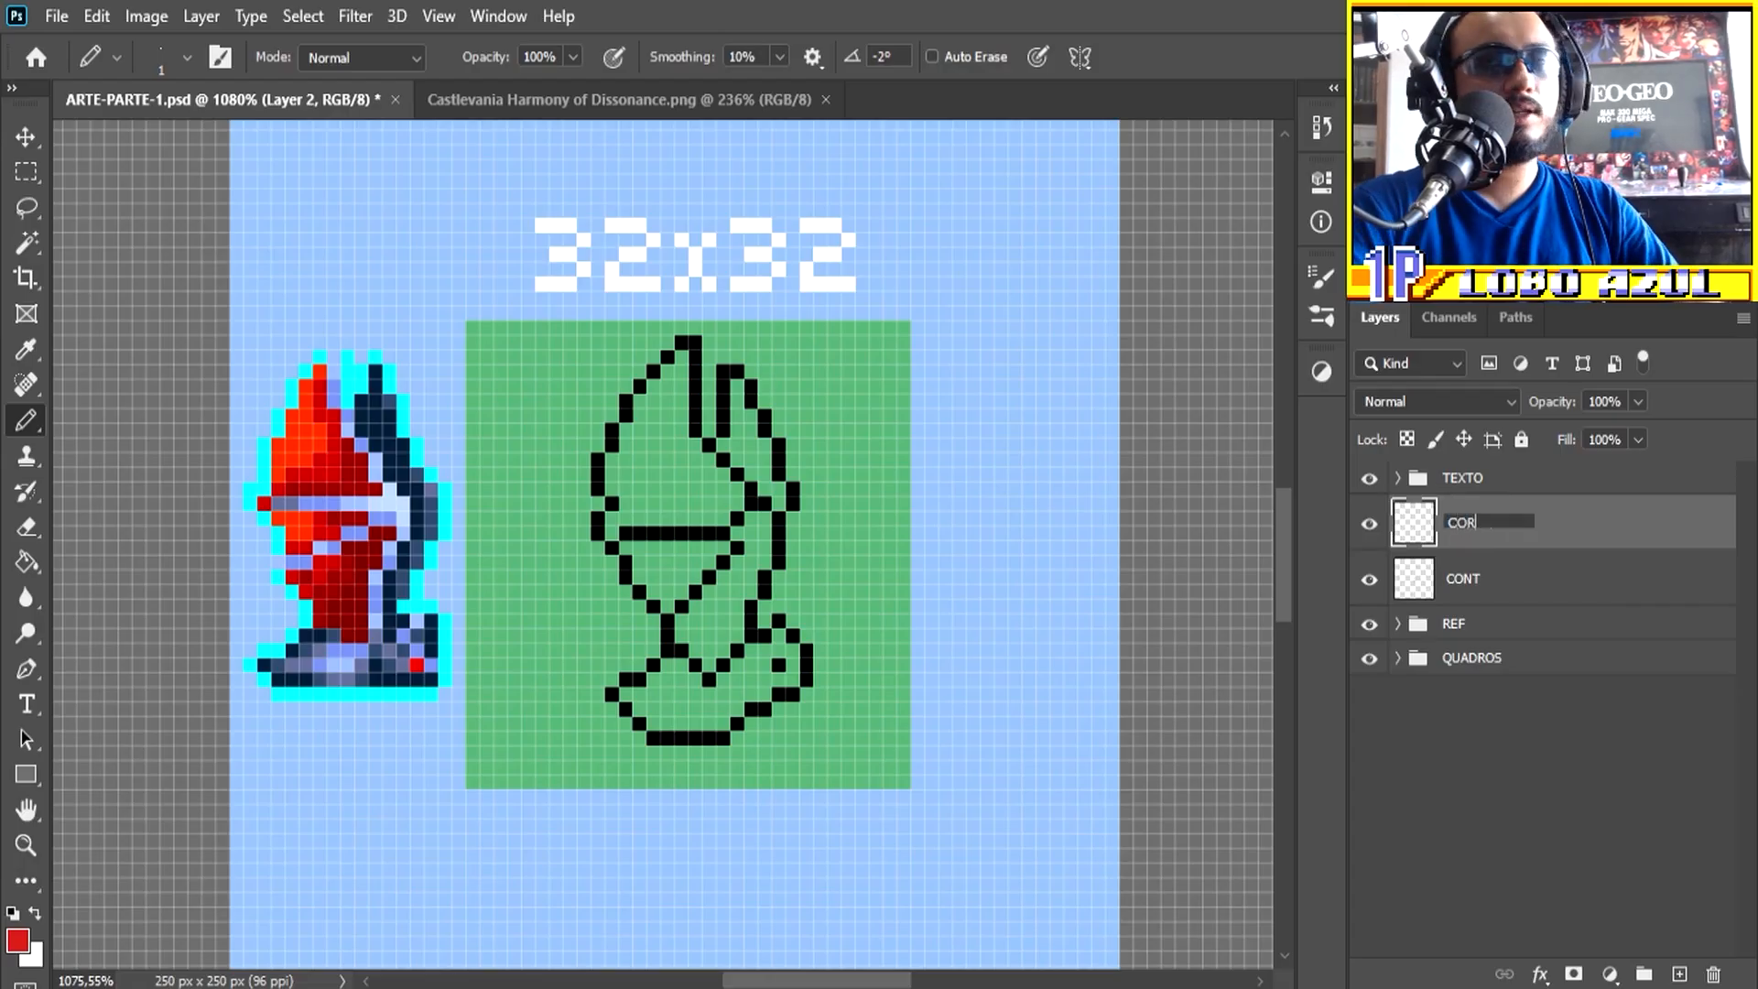
{"action": "key", "text": "Return"}
{"action": "left_click_drag", "start_coordinate": [1472, 529], "coordinate": [1482, 587]}
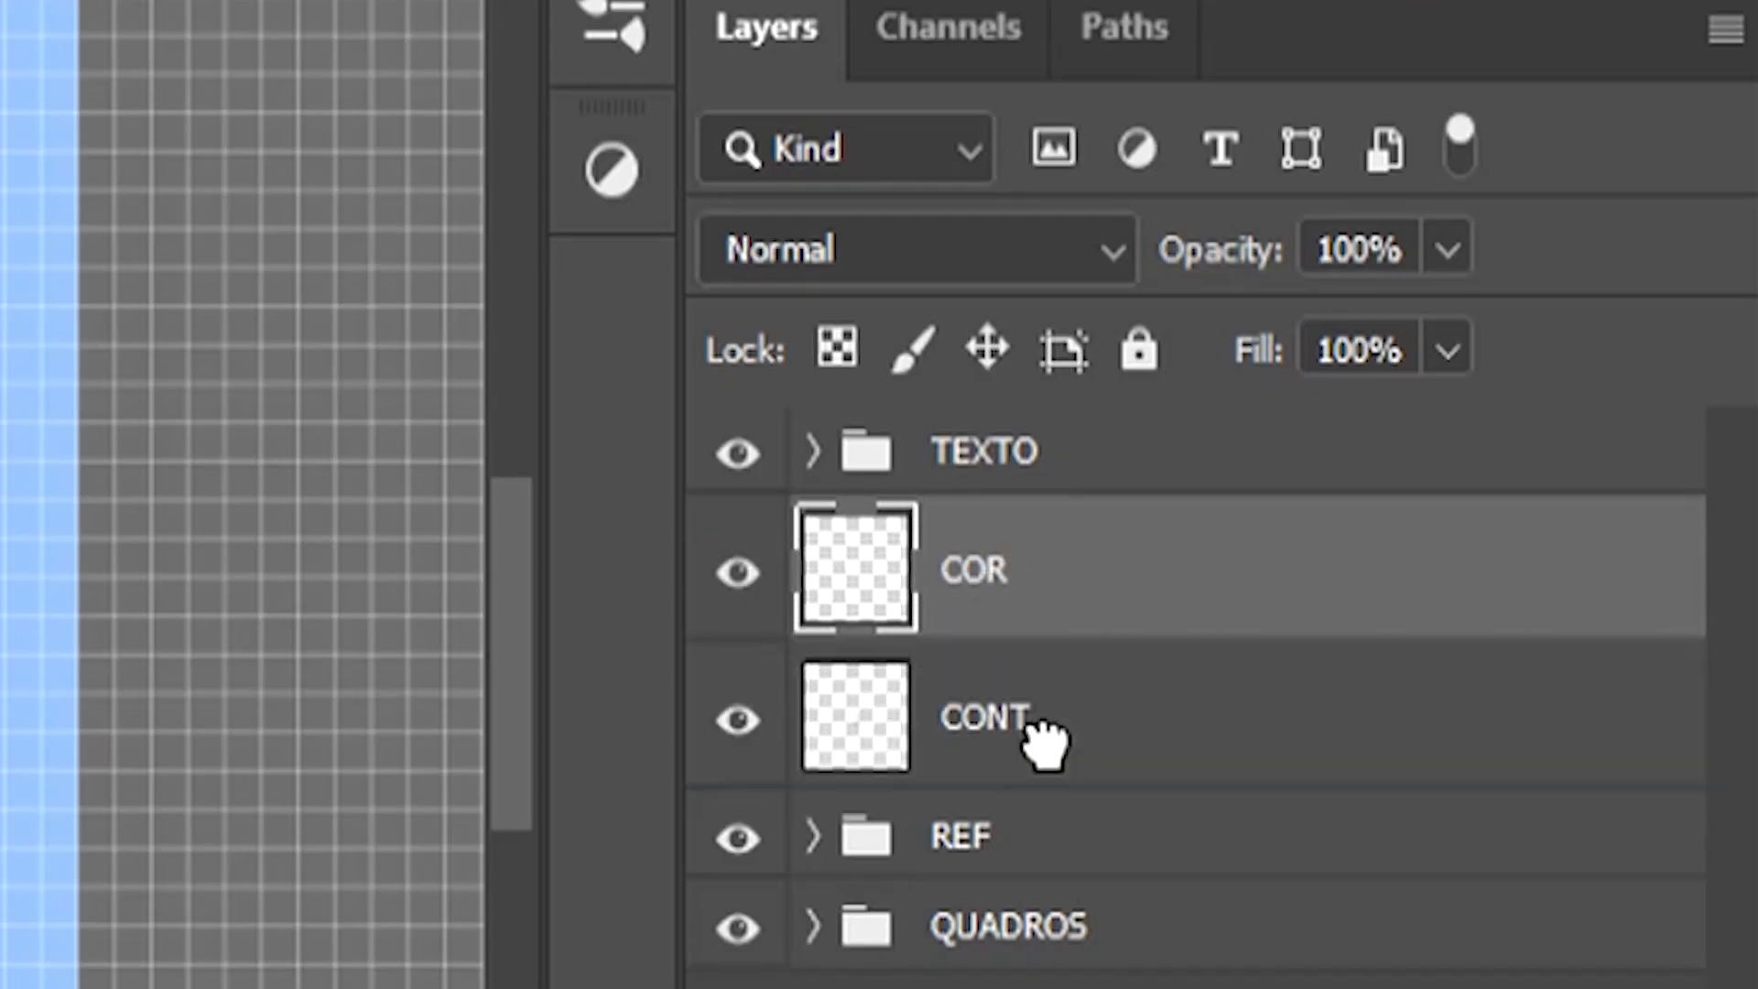
{"action": "left_click_drag", "start_coordinate": [1037, 744], "coordinate": [1035, 746]}
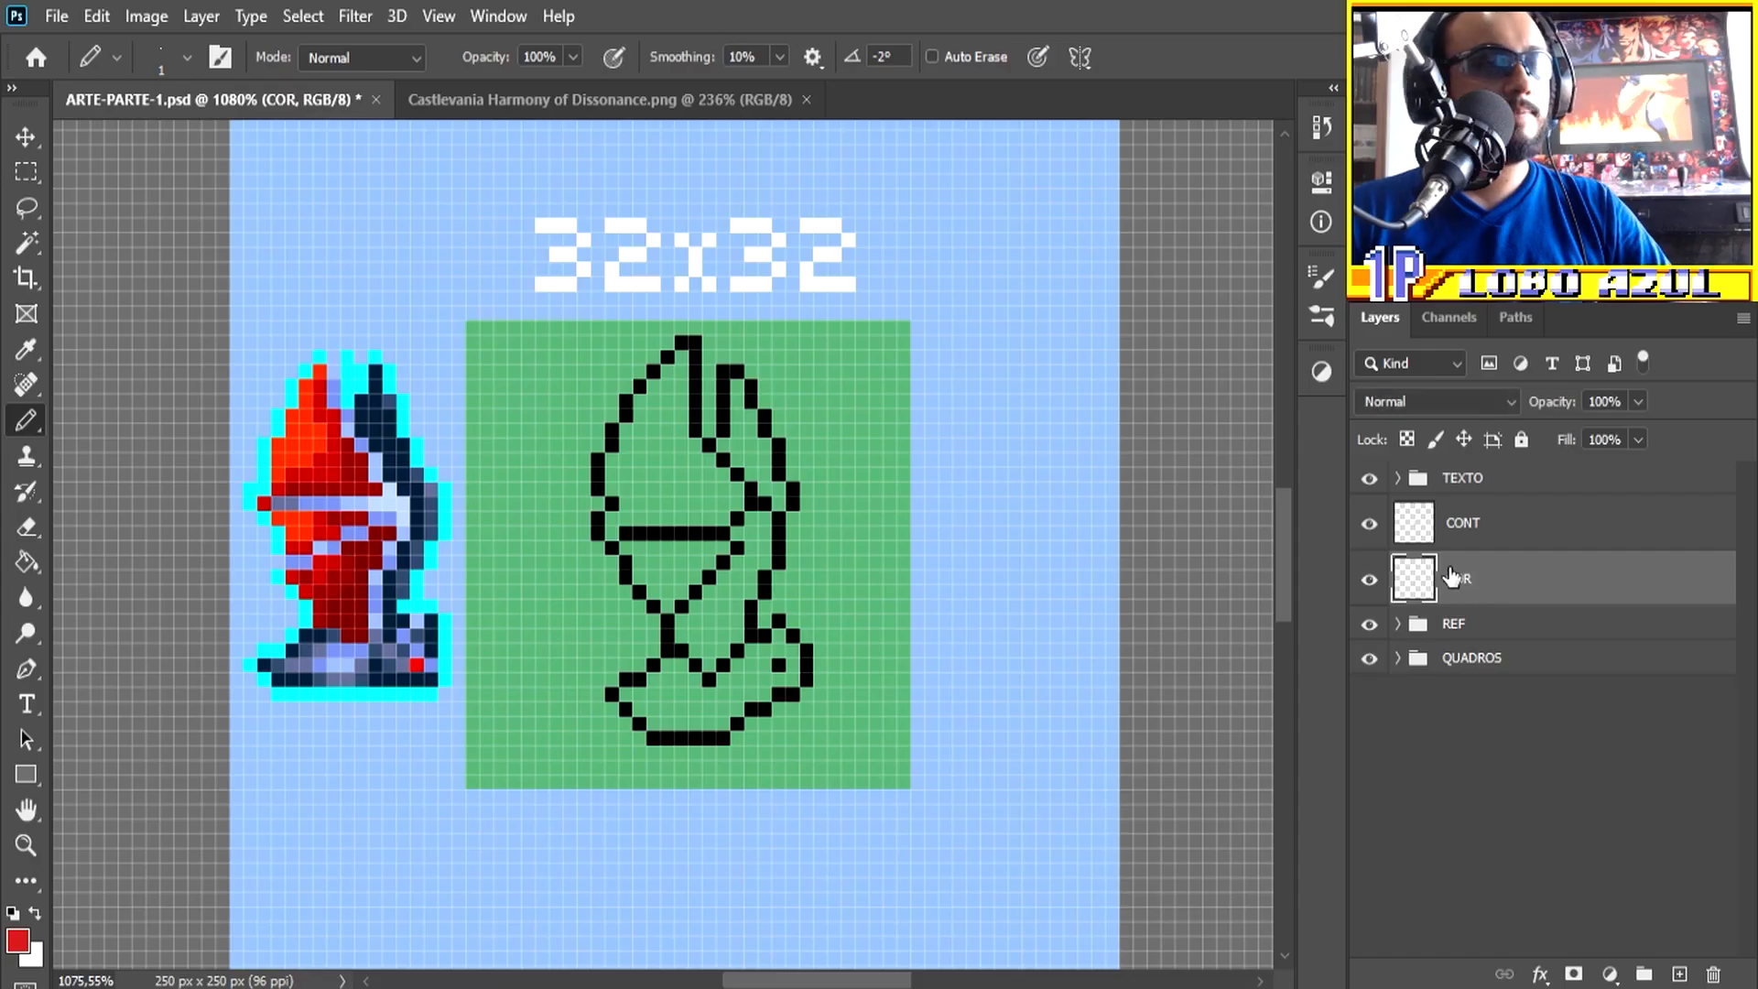
Step: Set the foreground colour to magenta and fill the inside of the base and head
{"action": "left_click", "coordinate": [15, 942]}
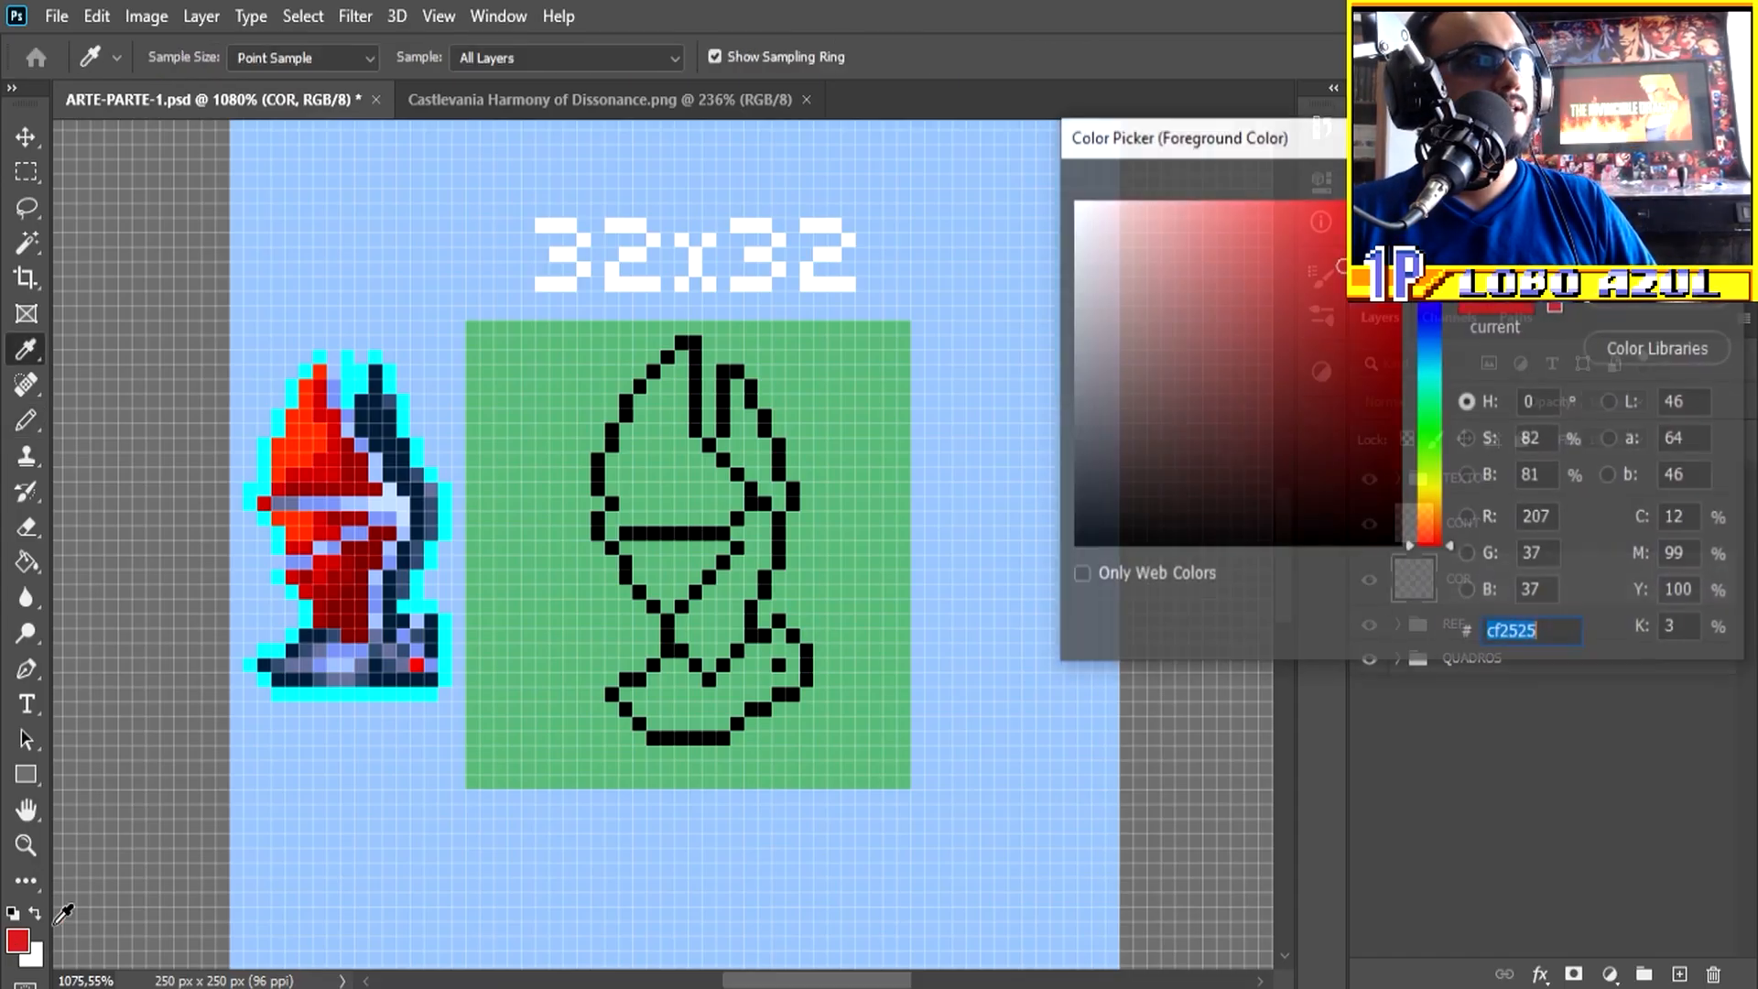
{"action": "left_click", "coordinate": [1430, 255]}
{"action": "mouse_move", "coordinate": [1342, 265]}
{"action": "left_mouse_down"}
{"action": "mouse_move", "coordinate": [1371, 230]}
{"action": "mouse_move", "coordinate": [1370, 268]}
{"action": "left_mouse_up"}
{"action": "key", "text": "Return"}
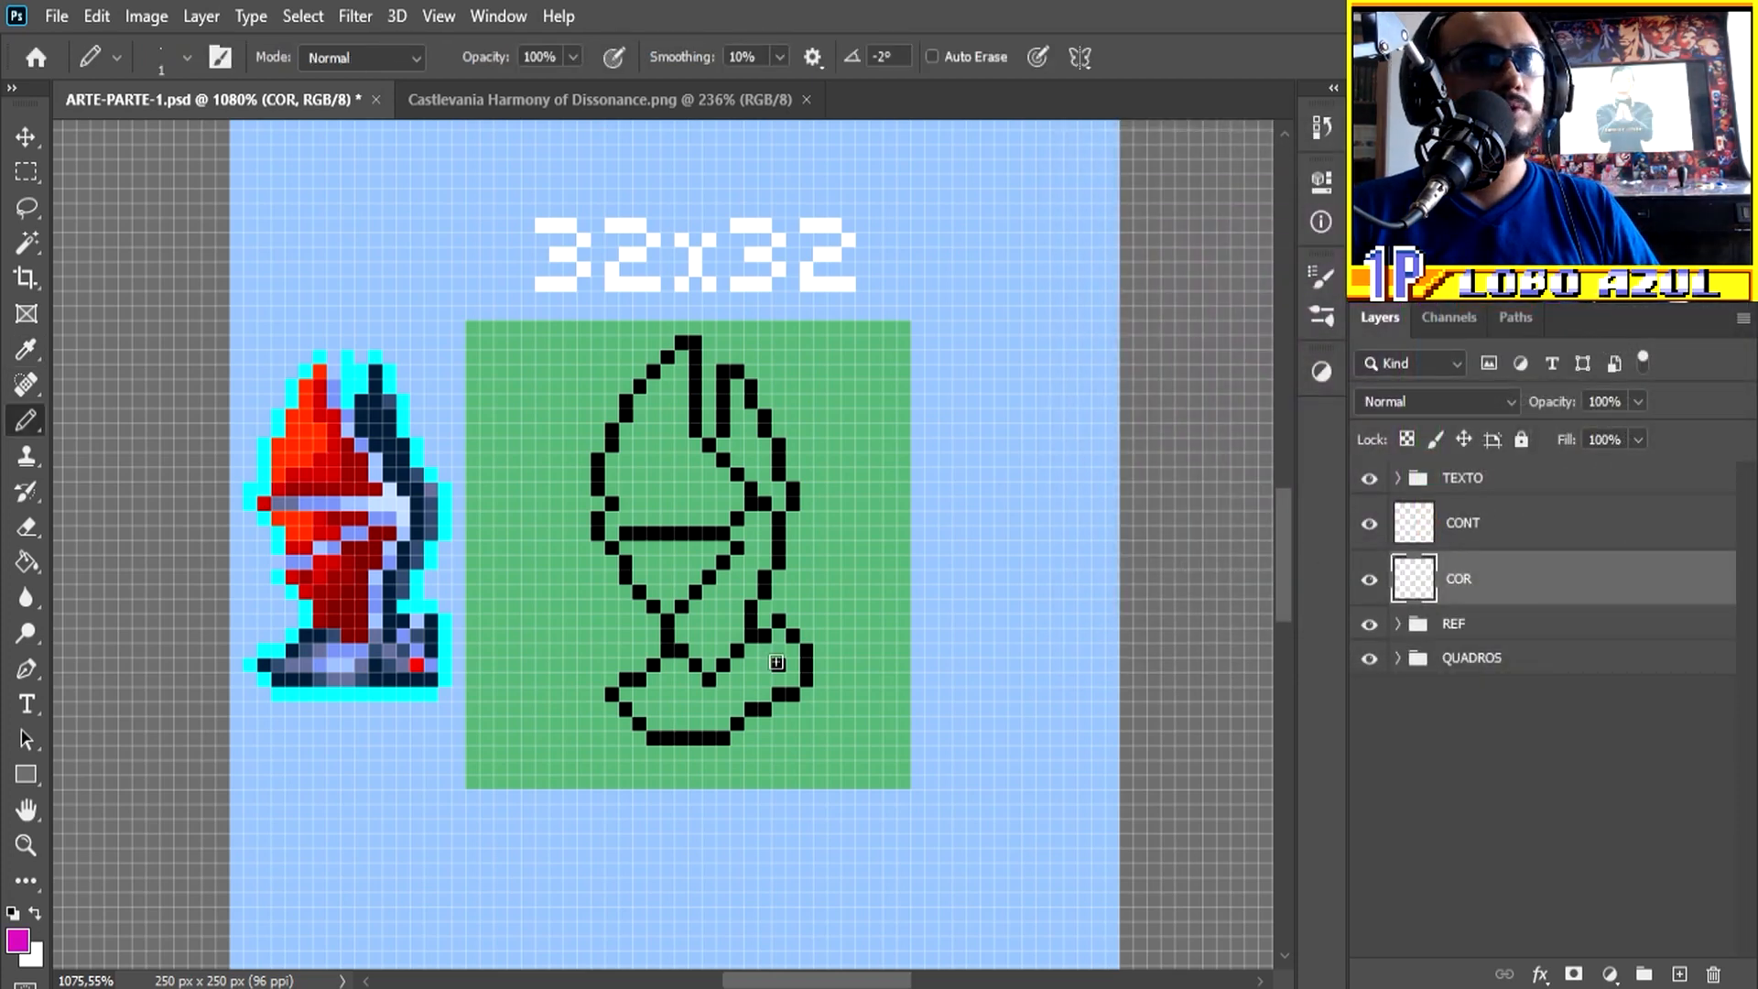
{"action": "scroll", "coordinate": [777, 664], "scroll_direction": "up", "scroll_amount": 7}
{"action": "scroll", "coordinate": [782, 668], "scroll_direction": "down", "scroll_amount": 4}
{"action": "scroll", "coordinate": [865, 687], "scroll_direction": "up", "scroll_amount": 2}
{"action": "scroll", "coordinate": [830, 687], "scroll_direction": "down", "scroll_amount": 2}
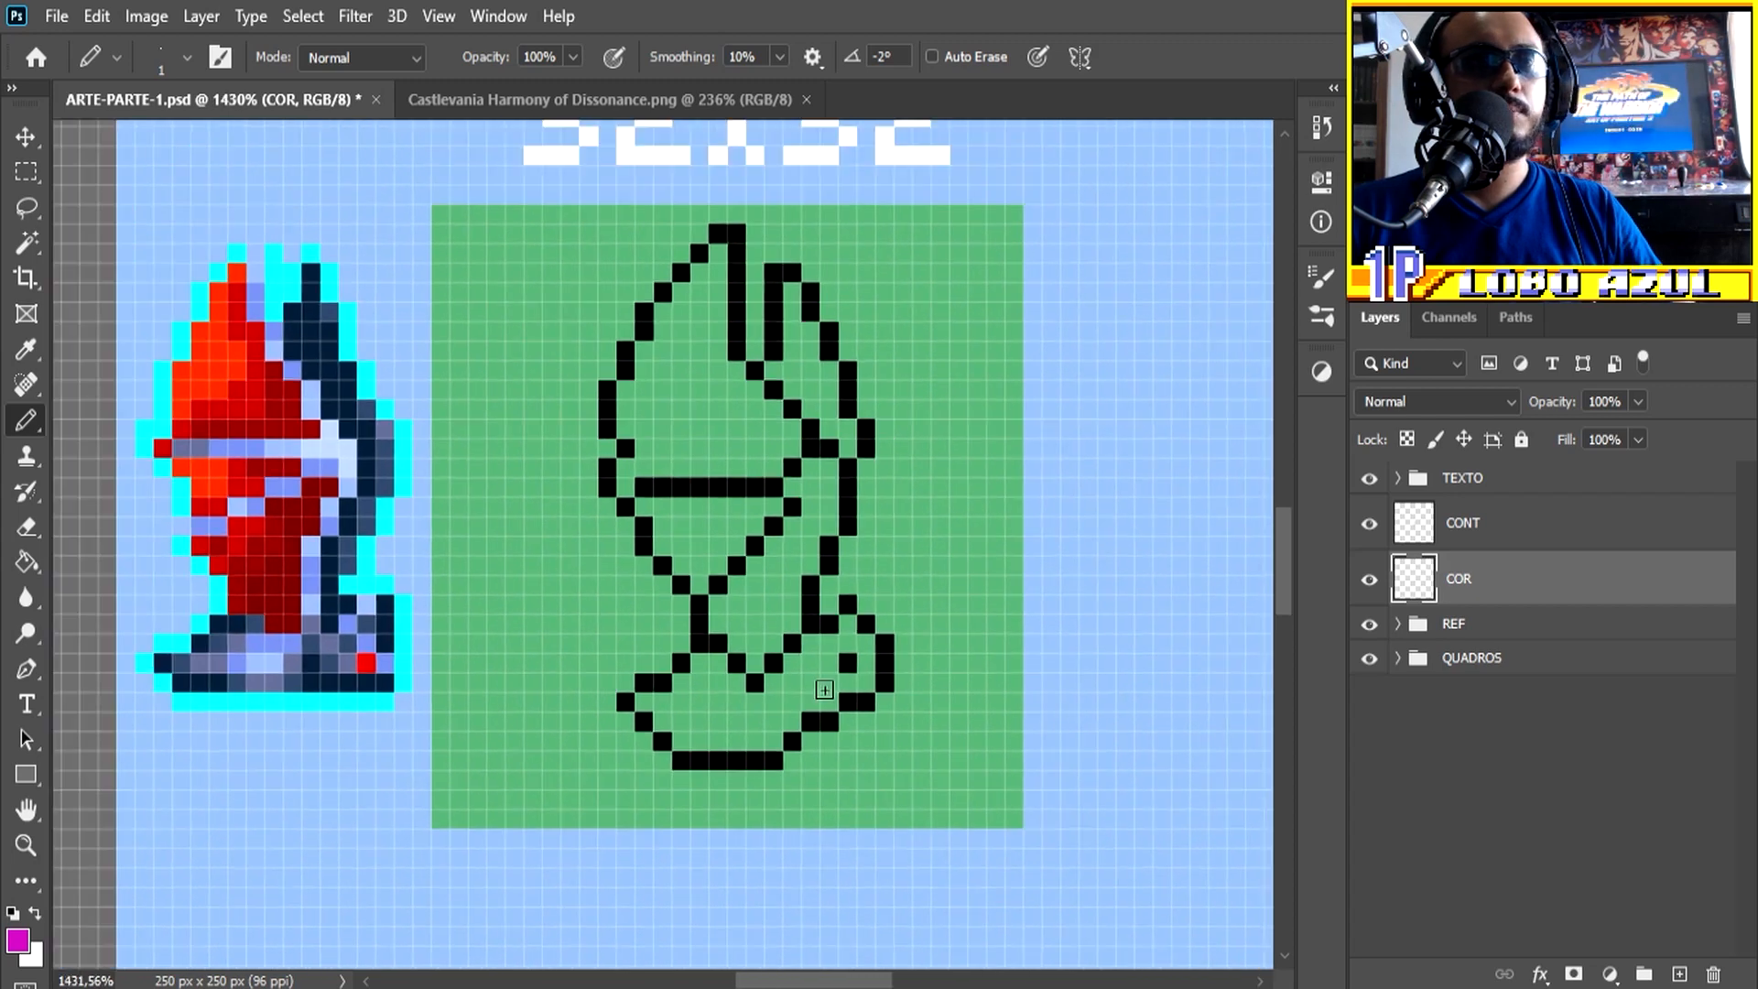
{"action": "key", "text": "bracketright"}
{"action": "mouse_move", "coordinate": [842, 648]}
{"action": "left_mouse_down"}
{"action": "mouse_move", "coordinate": [788, 707]}
{"action": "mouse_move", "coordinate": [679, 736]}
{"action": "mouse_move", "coordinate": [774, 738]}
{"action": "left_mouse_up"}
Step: Continue the magenta fill up the body strip, along the front wing's inner edge, and down the rear wing's outer side
{"action": "key", "text": "bracketleft"}
{"action": "left_click_drag", "start_coordinate": [792, 632], "coordinate": [830, 467]}
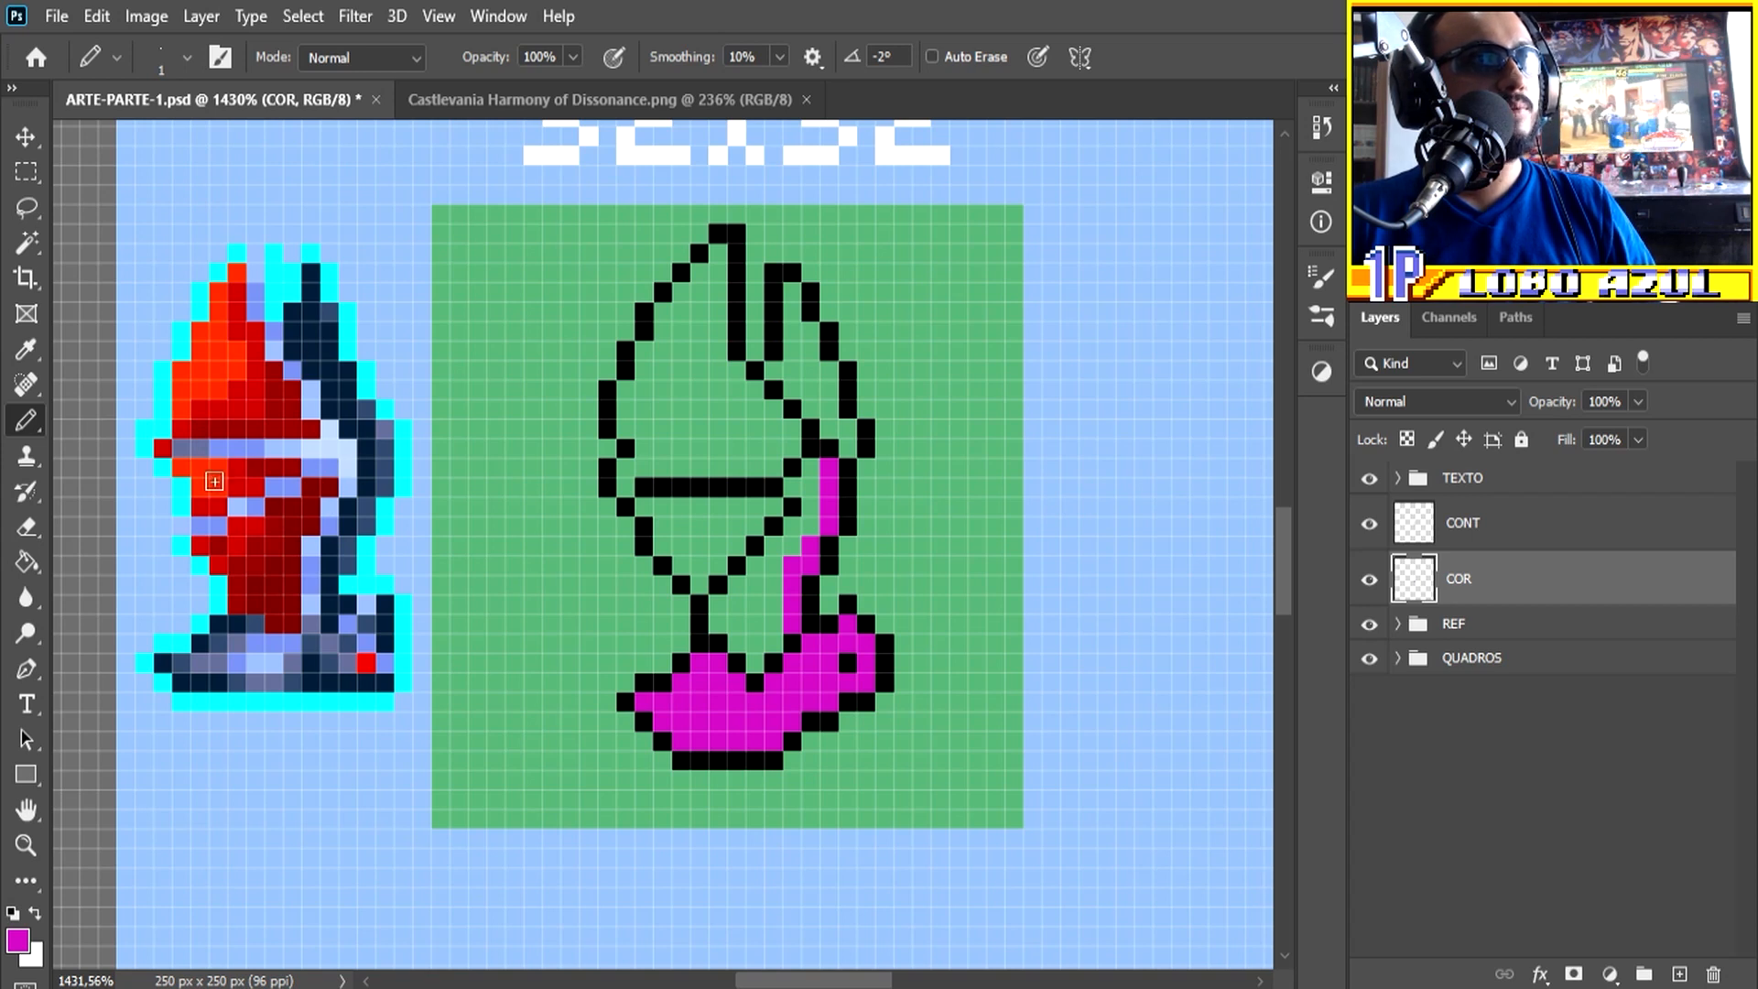
{"action": "mouse_move", "coordinate": [828, 466]}
{"action": "left_mouse_down"}
{"action": "mouse_move", "coordinate": [779, 402]}
{"action": "mouse_move", "coordinate": [722, 369]}
{"action": "mouse_move", "coordinate": [721, 251]}
{"action": "mouse_move", "coordinate": [719, 324]}
{"action": "left_mouse_up"}
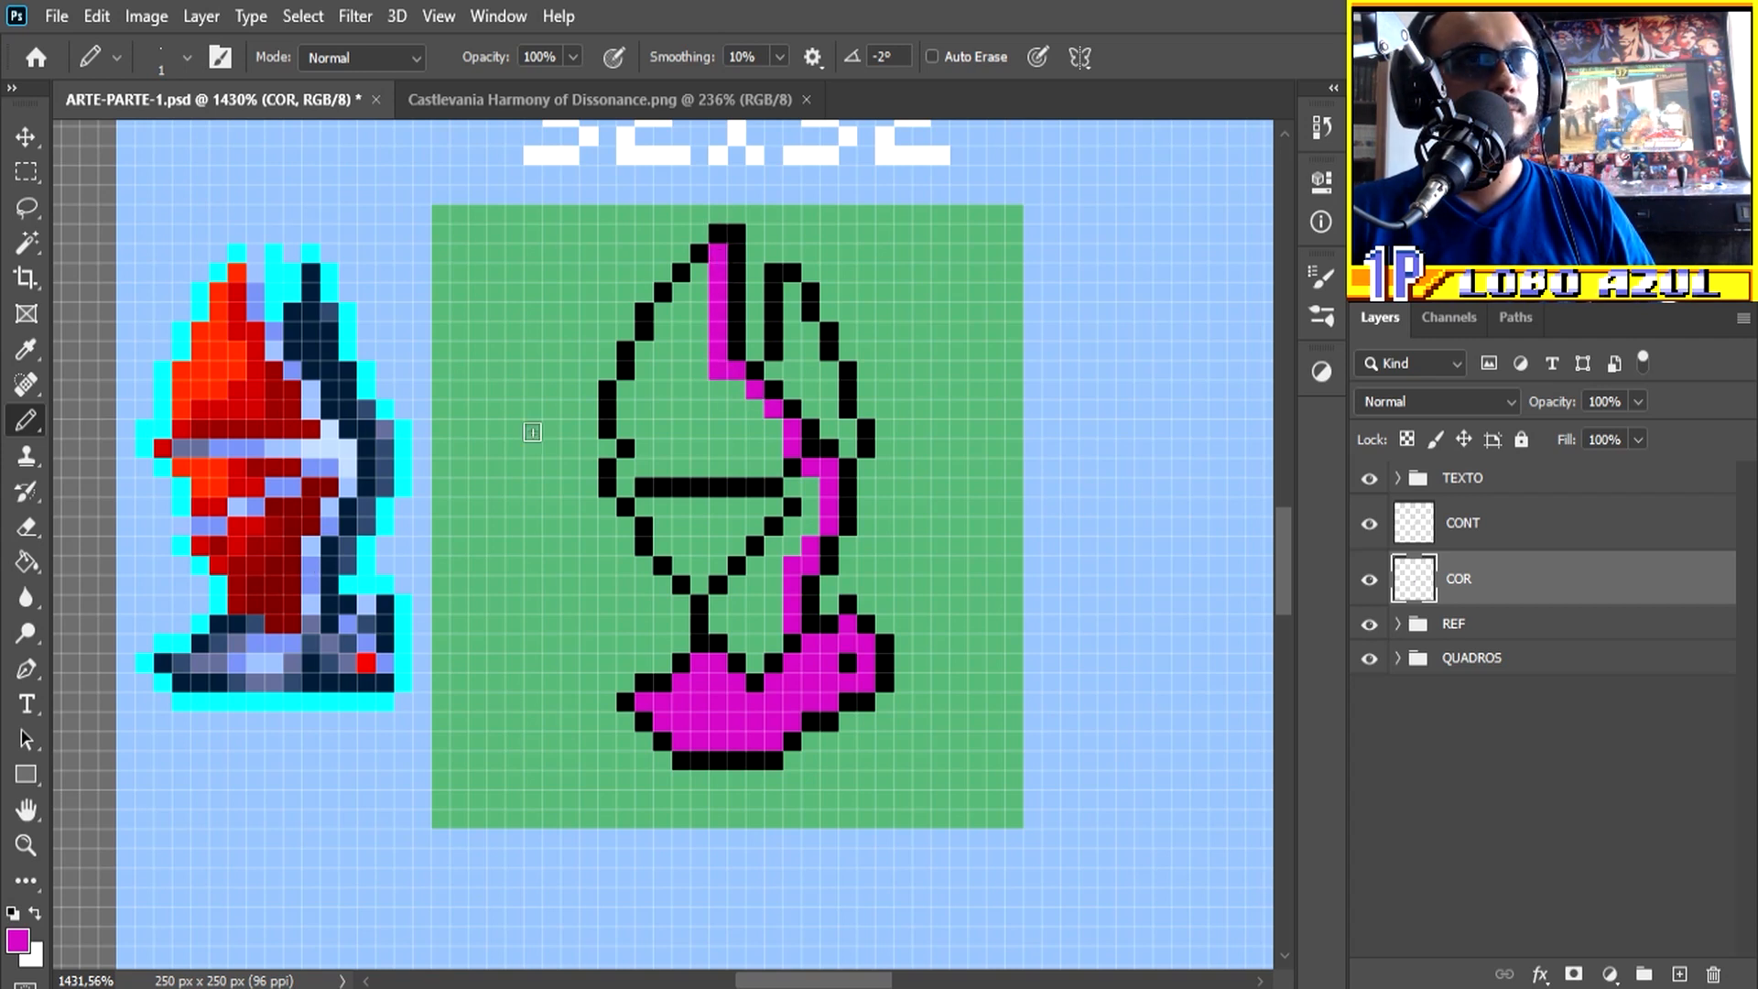
{"action": "left_click_drag", "start_coordinate": [785, 288], "coordinate": [849, 449]}
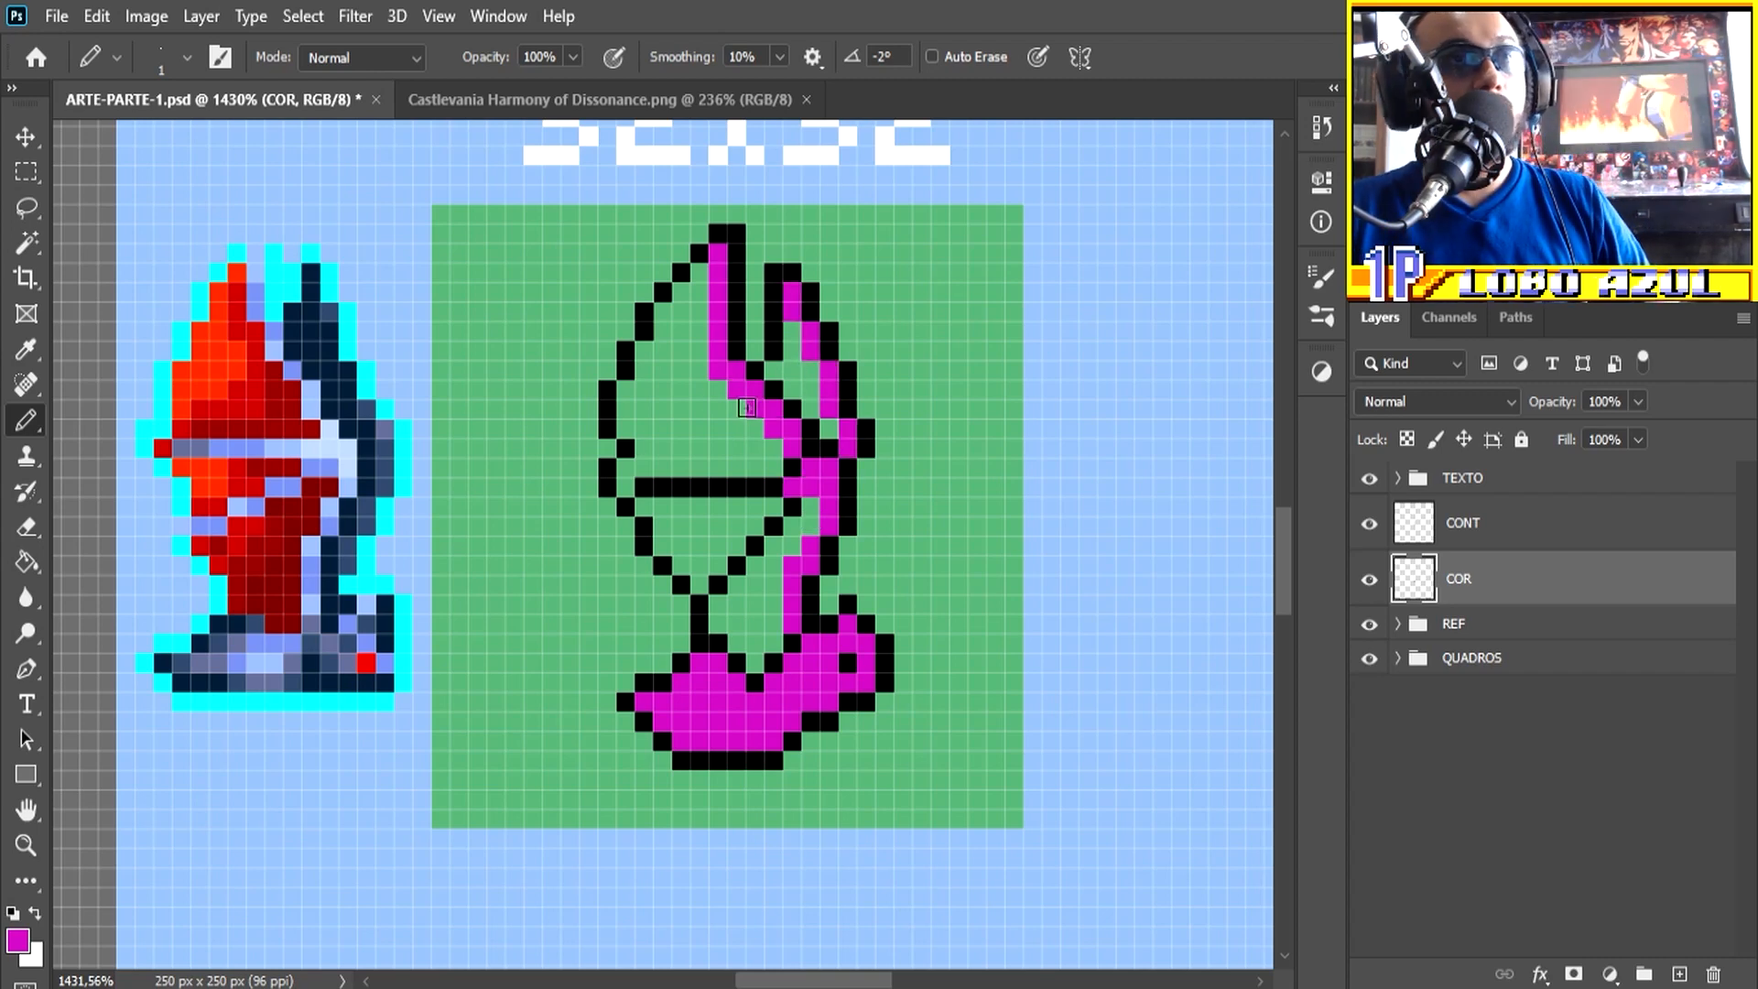
Step: Set the foreground colour to bright yellow and fill all the membrane sections of the front wing
{"action": "left_click", "coordinate": [18, 942]}
{"action": "left_click", "coordinate": [1433, 482]}
{"action": "left_click_drag", "start_coordinate": [1340, 236], "coordinate": [1315, 217]}
{"action": "key", "text": "Return"}
{"action": "left_click_drag", "start_coordinate": [700, 273], "coordinate": [681, 429]}
{"action": "mouse_move", "coordinate": [673, 300]}
{"action": "left_mouse_down"}
{"action": "mouse_move", "coordinate": [729, 436]}
{"action": "mouse_move", "coordinate": [767, 457]}
{"action": "left_mouse_up"}
{"action": "mouse_move", "coordinate": [755, 513]}
{"action": "left_mouse_down"}
{"action": "mouse_move", "coordinate": [732, 529]}
{"action": "mouse_move", "coordinate": [806, 514]}
{"action": "mouse_move", "coordinate": [728, 613]}
{"action": "left_mouse_up"}
{"action": "key", "text": "["}
{"action": "left_click_drag", "start_coordinate": [774, 622], "coordinate": [745, 642]}
{"action": "scroll", "coordinate": [781, 409], "scroll_direction": "down", "scroll_amount": 2}
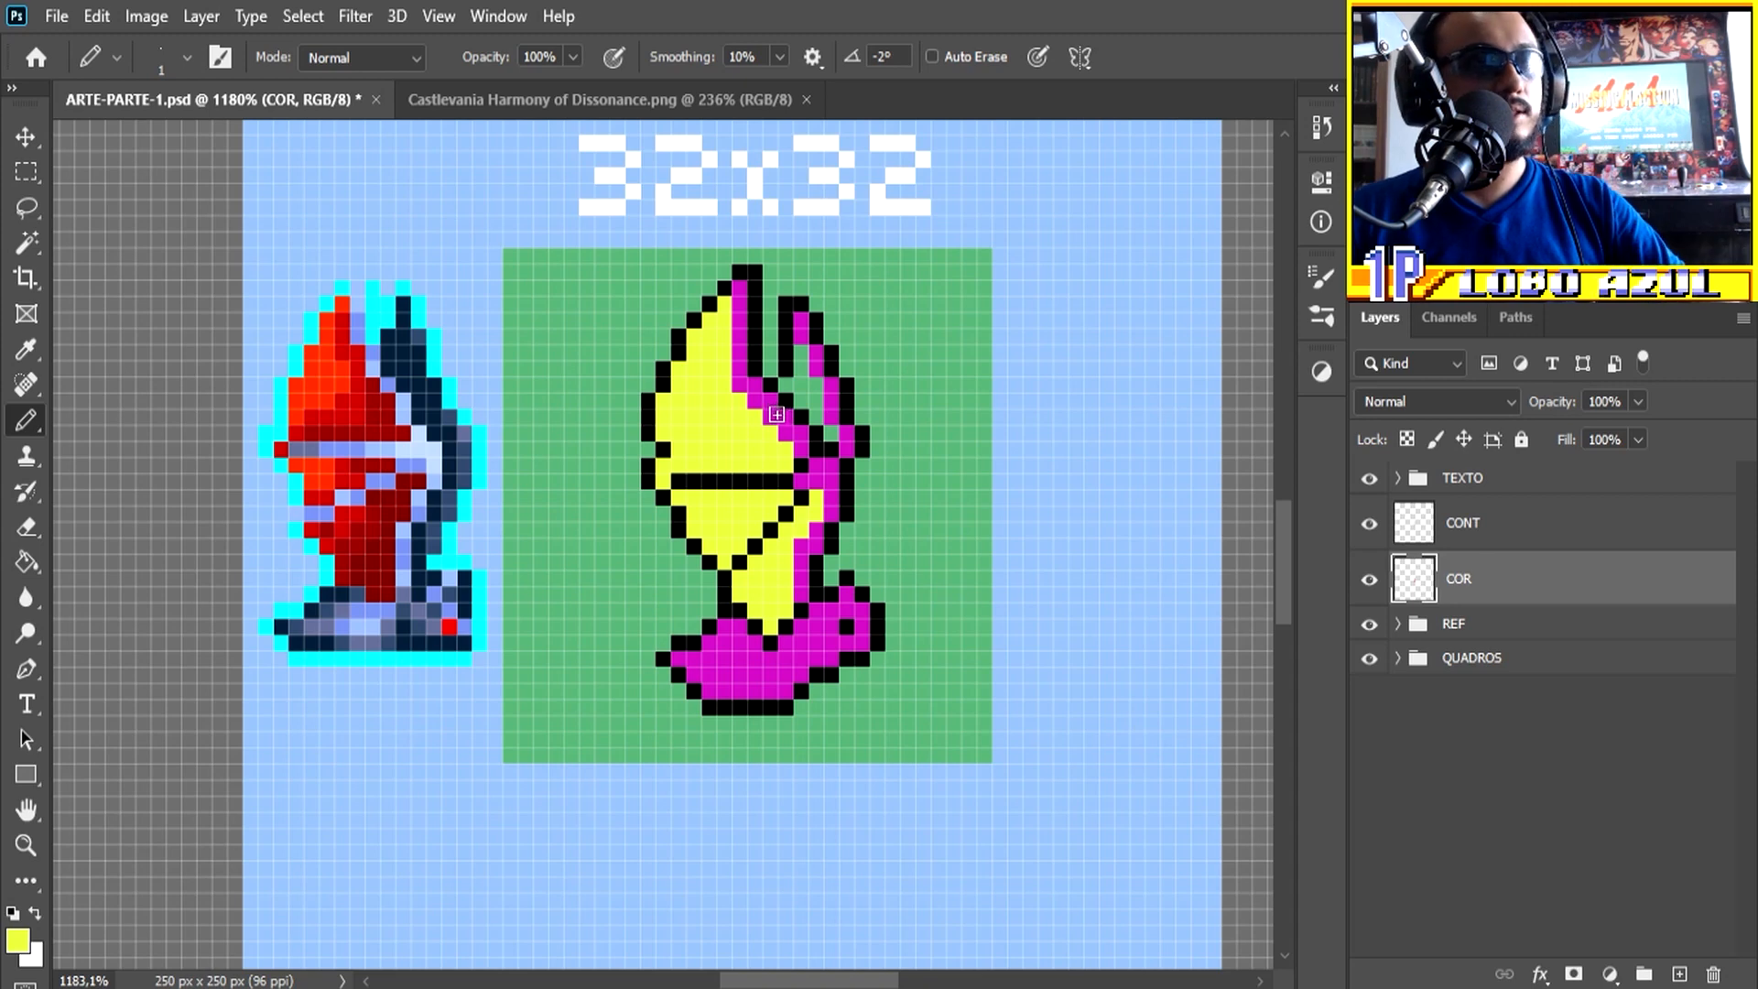
Step: Sample the magenta, darken it to #92088a, and shade the underside of the base, the head and the lower body strip
{"action": "left_click", "coordinate": [819, 627], "text": "alt"}
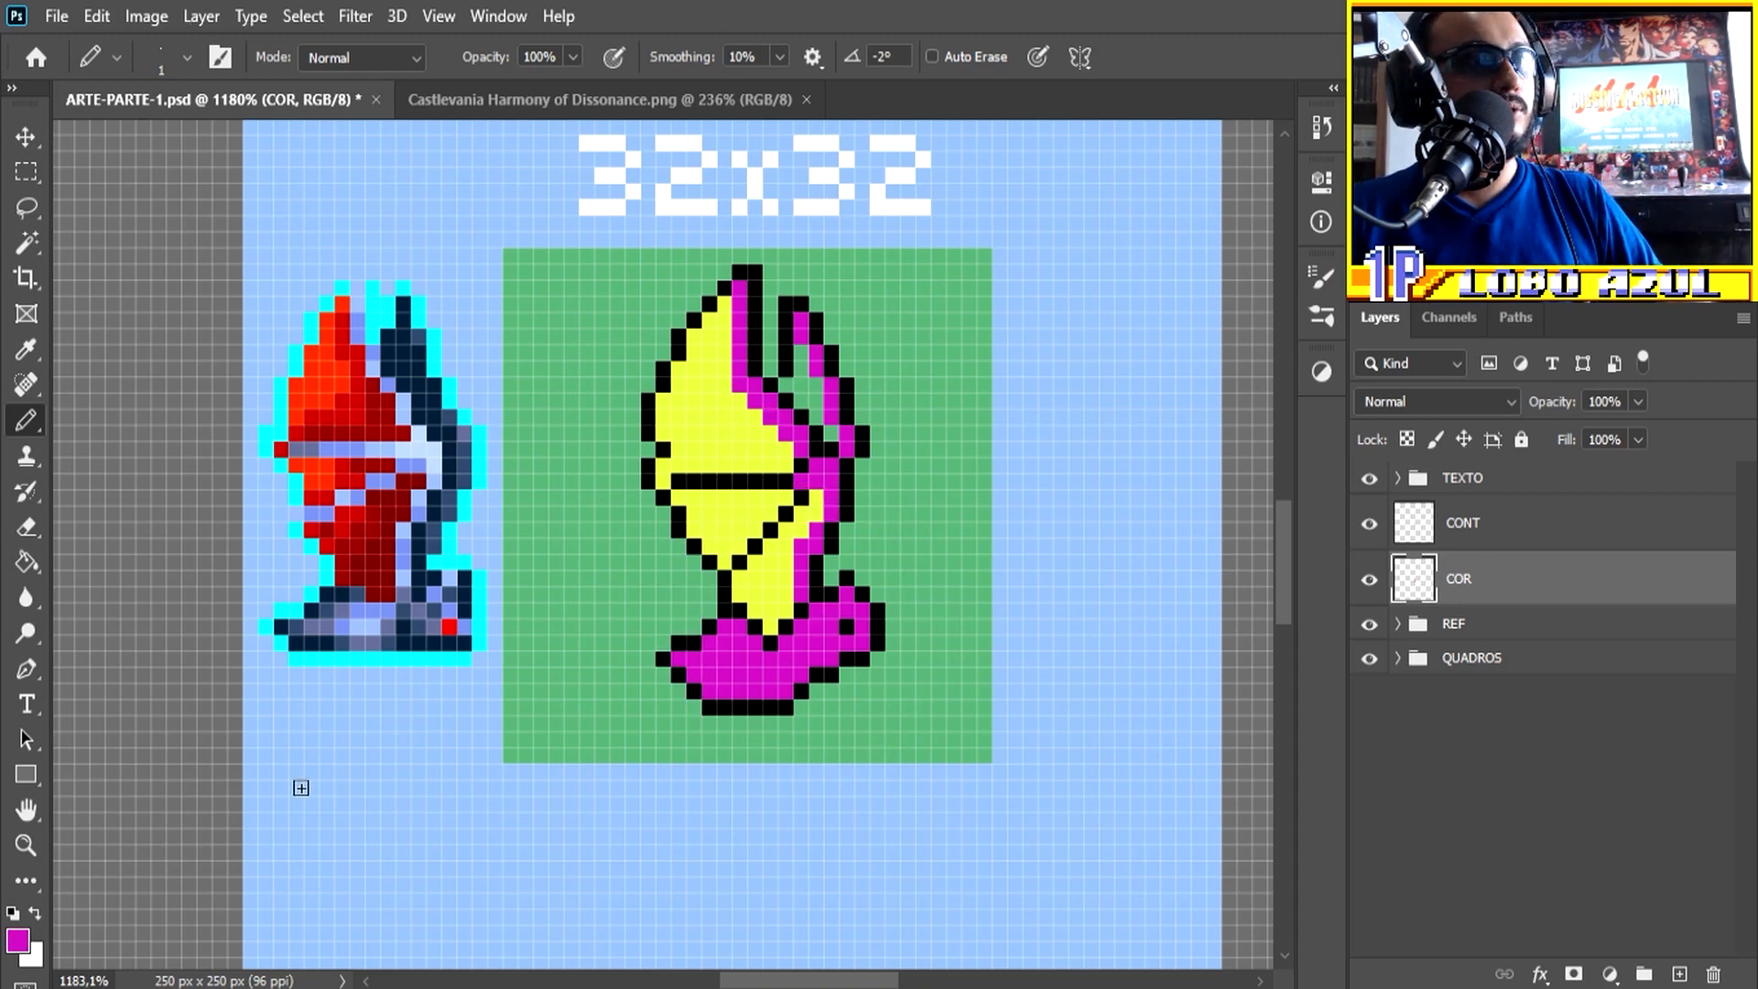
{"action": "left_click", "coordinate": [18, 940]}
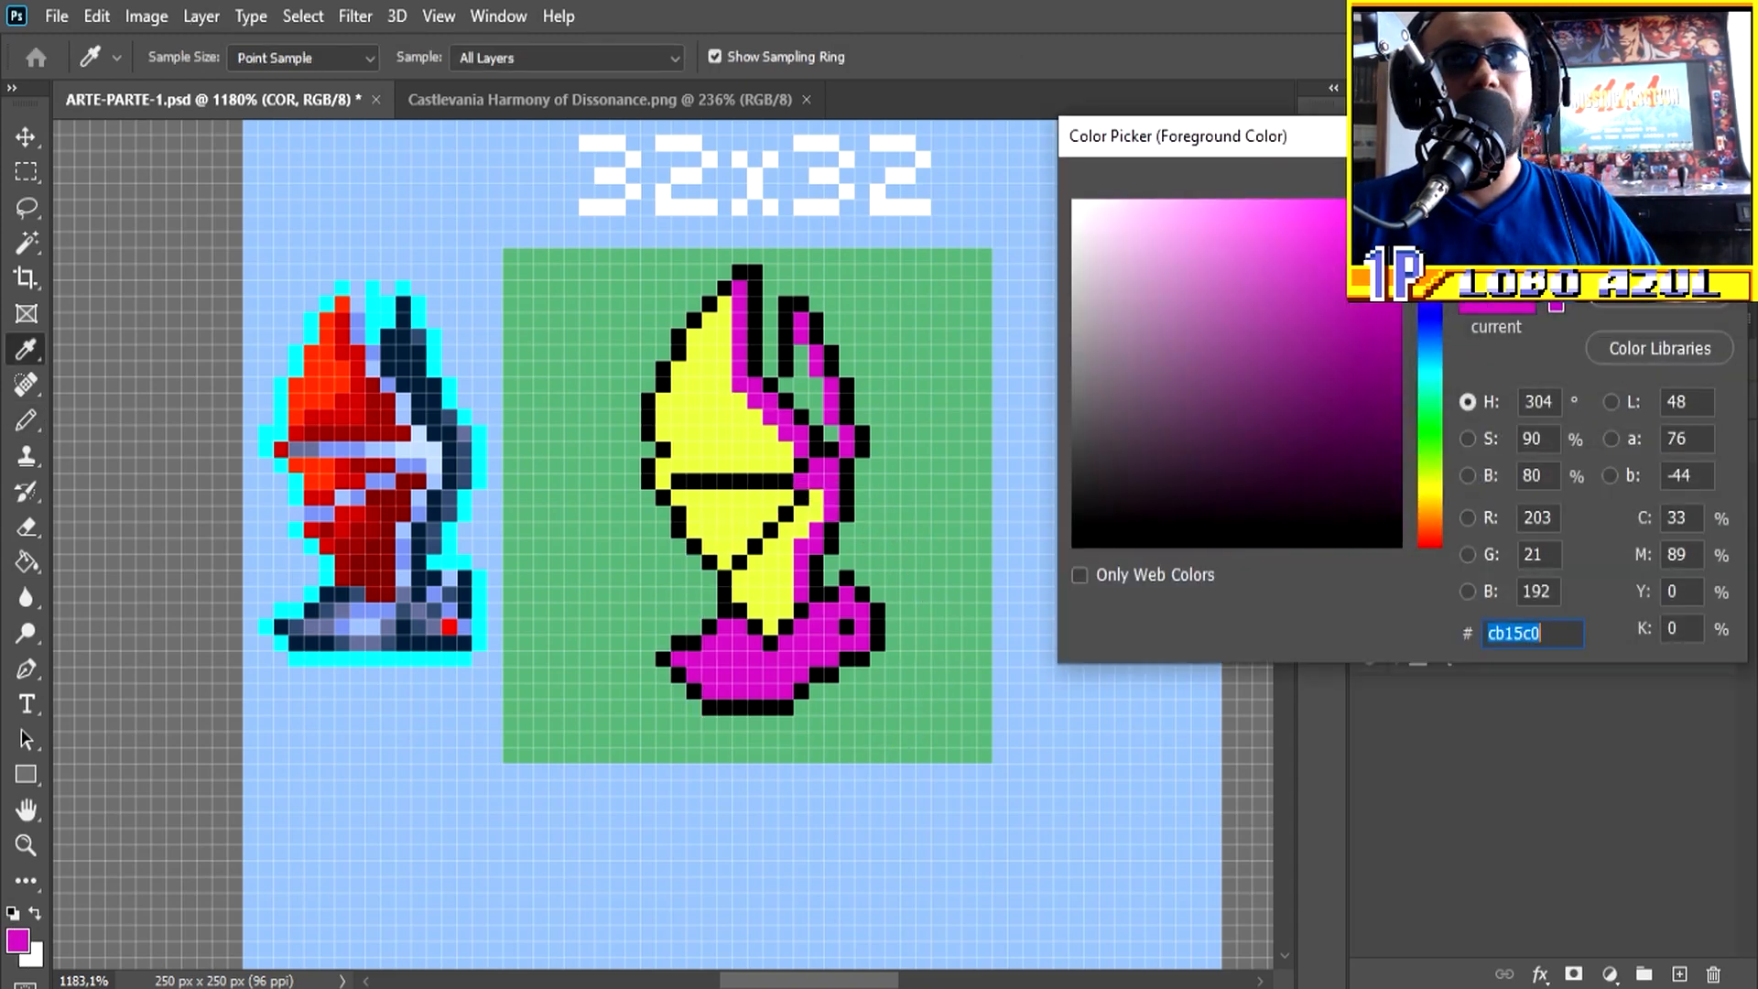
{"action": "left_click", "coordinate": [1384, 348]}
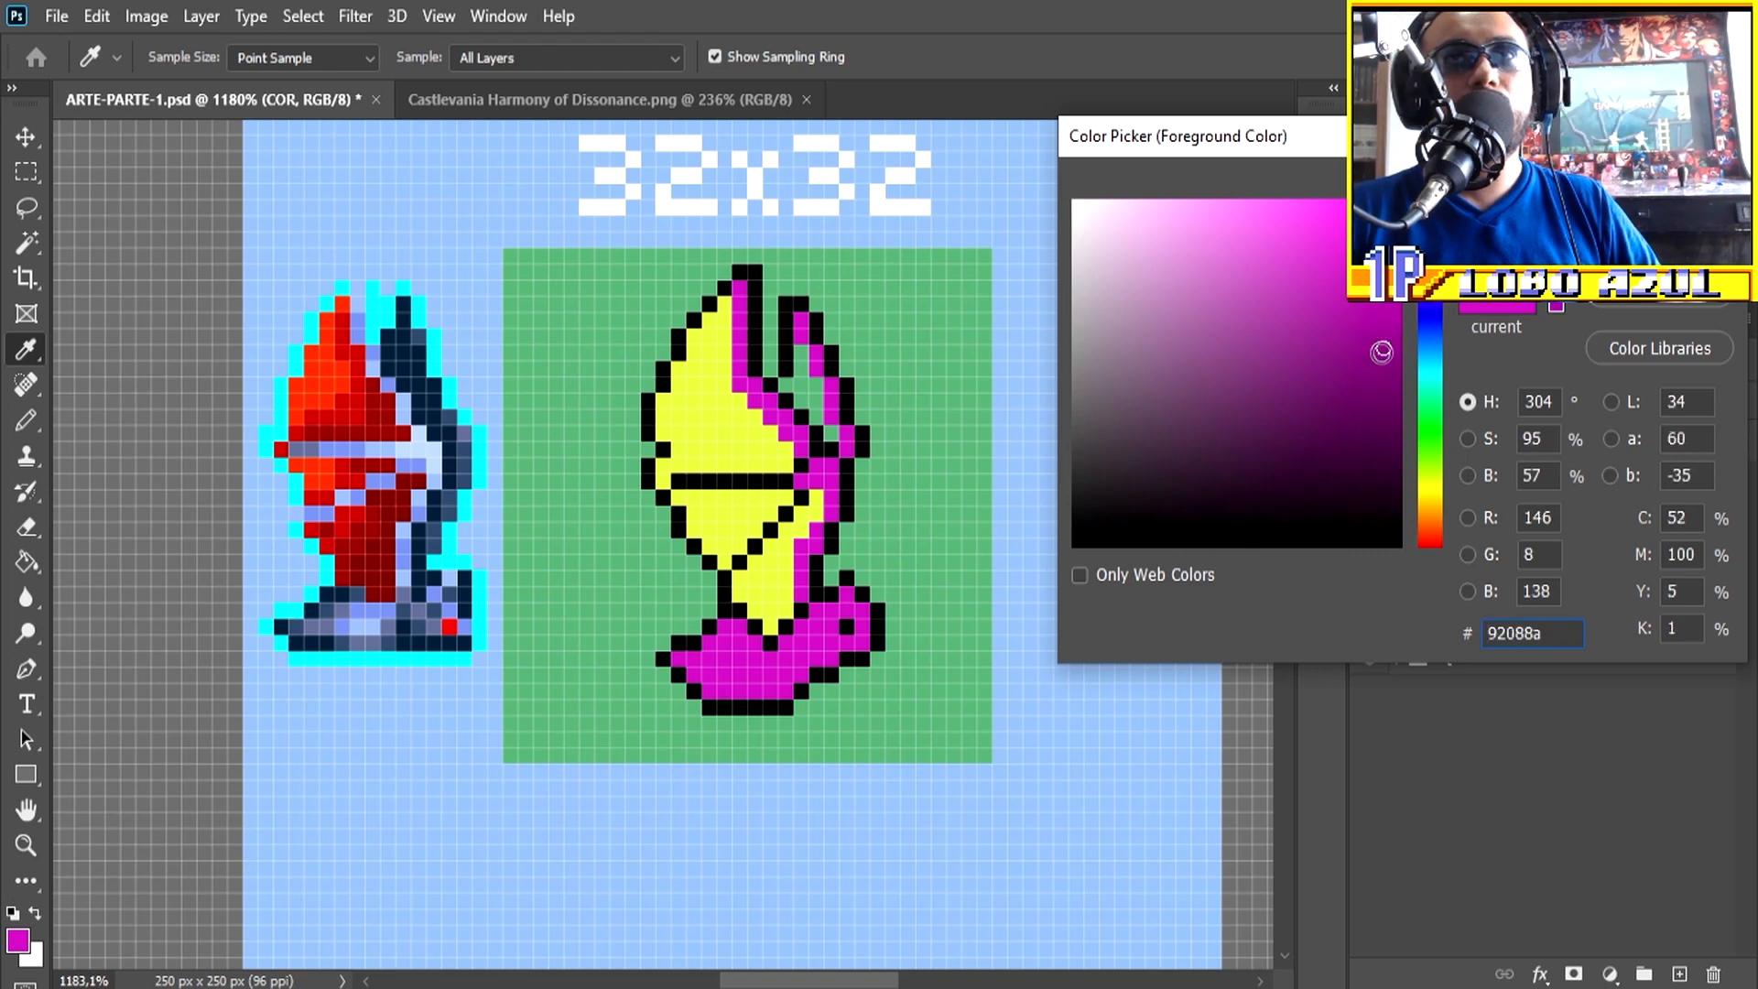
{"action": "key", "text": "Return"}
{"action": "scroll", "coordinate": [815, 650], "scroll_direction": "up", "scroll_amount": 1}
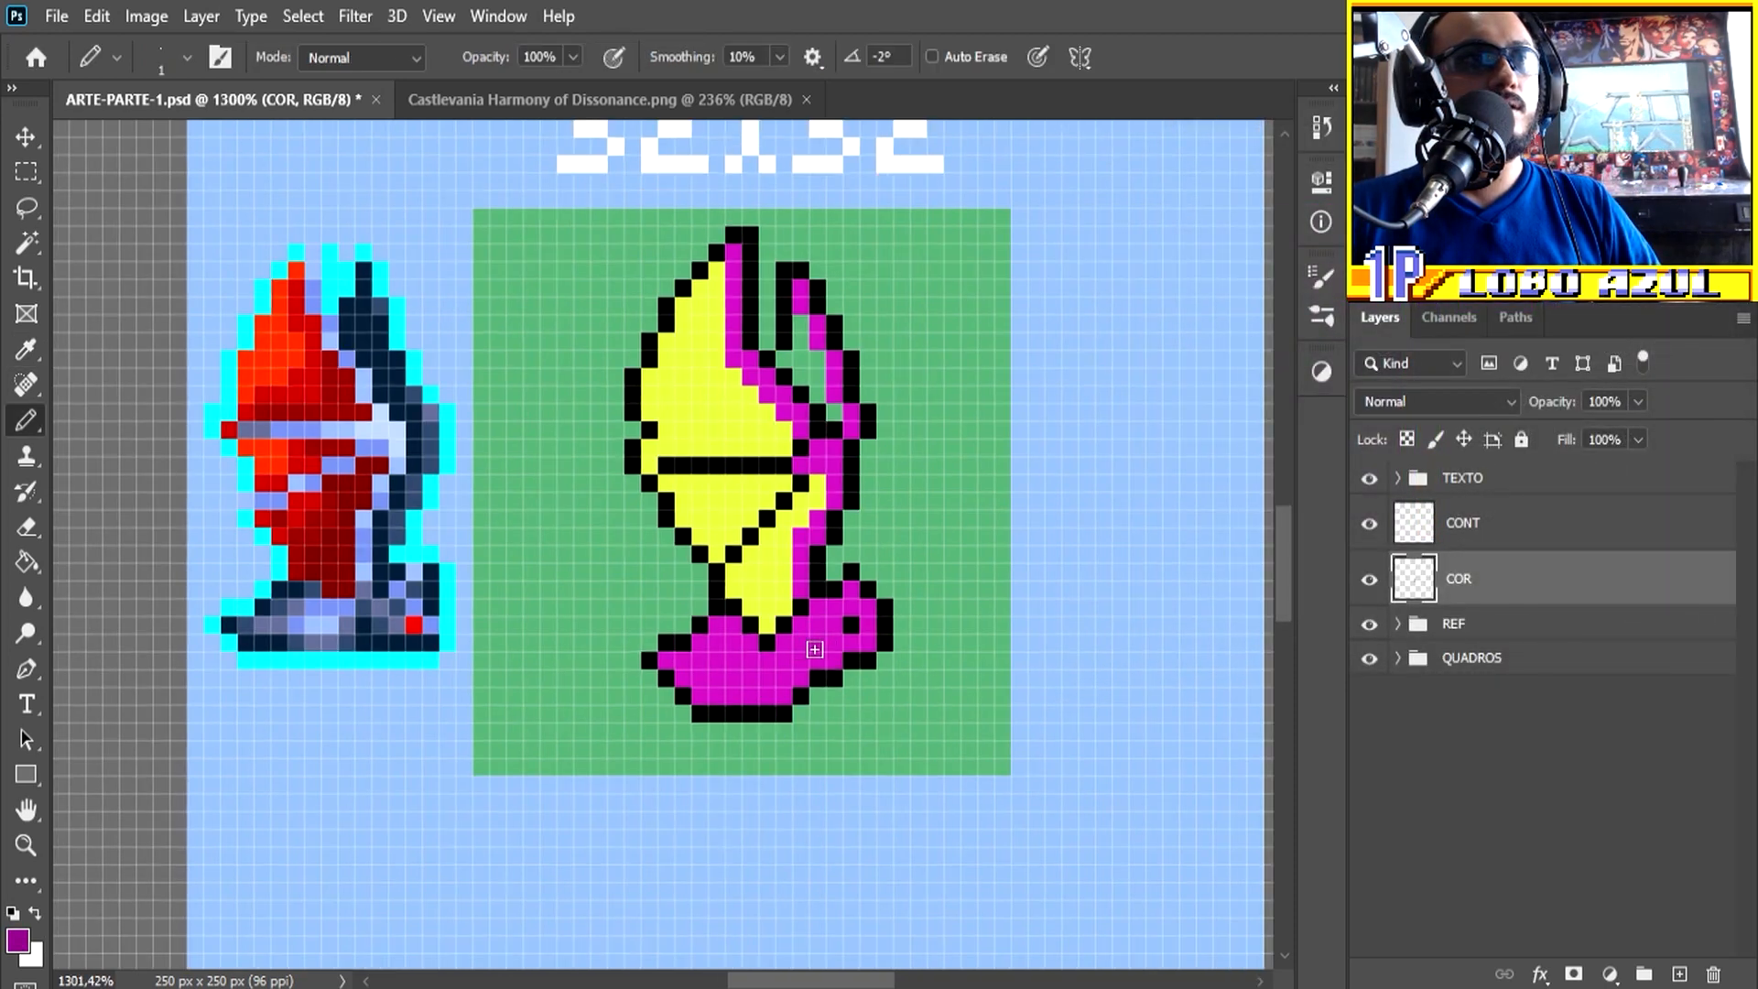
{"action": "mouse_move", "coordinate": [868, 621]}
{"action": "left_mouse_down"}
{"action": "mouse_move", "coordinate": [812, 679]}
{"action": "mouse_move", "coordinate": [820, 663]}
{"action": "mouse_move", "coordinate": [701, 696]}
{"action": "left_mouse_up"}
{"action": "left_click", "coordinate": [785, 678]}
{"action": "left_click", "coordinate": [852, 590]}
{"action": "left_click_drag", "start_coordinate": [801, 590], "coordinate": [802, 554]}
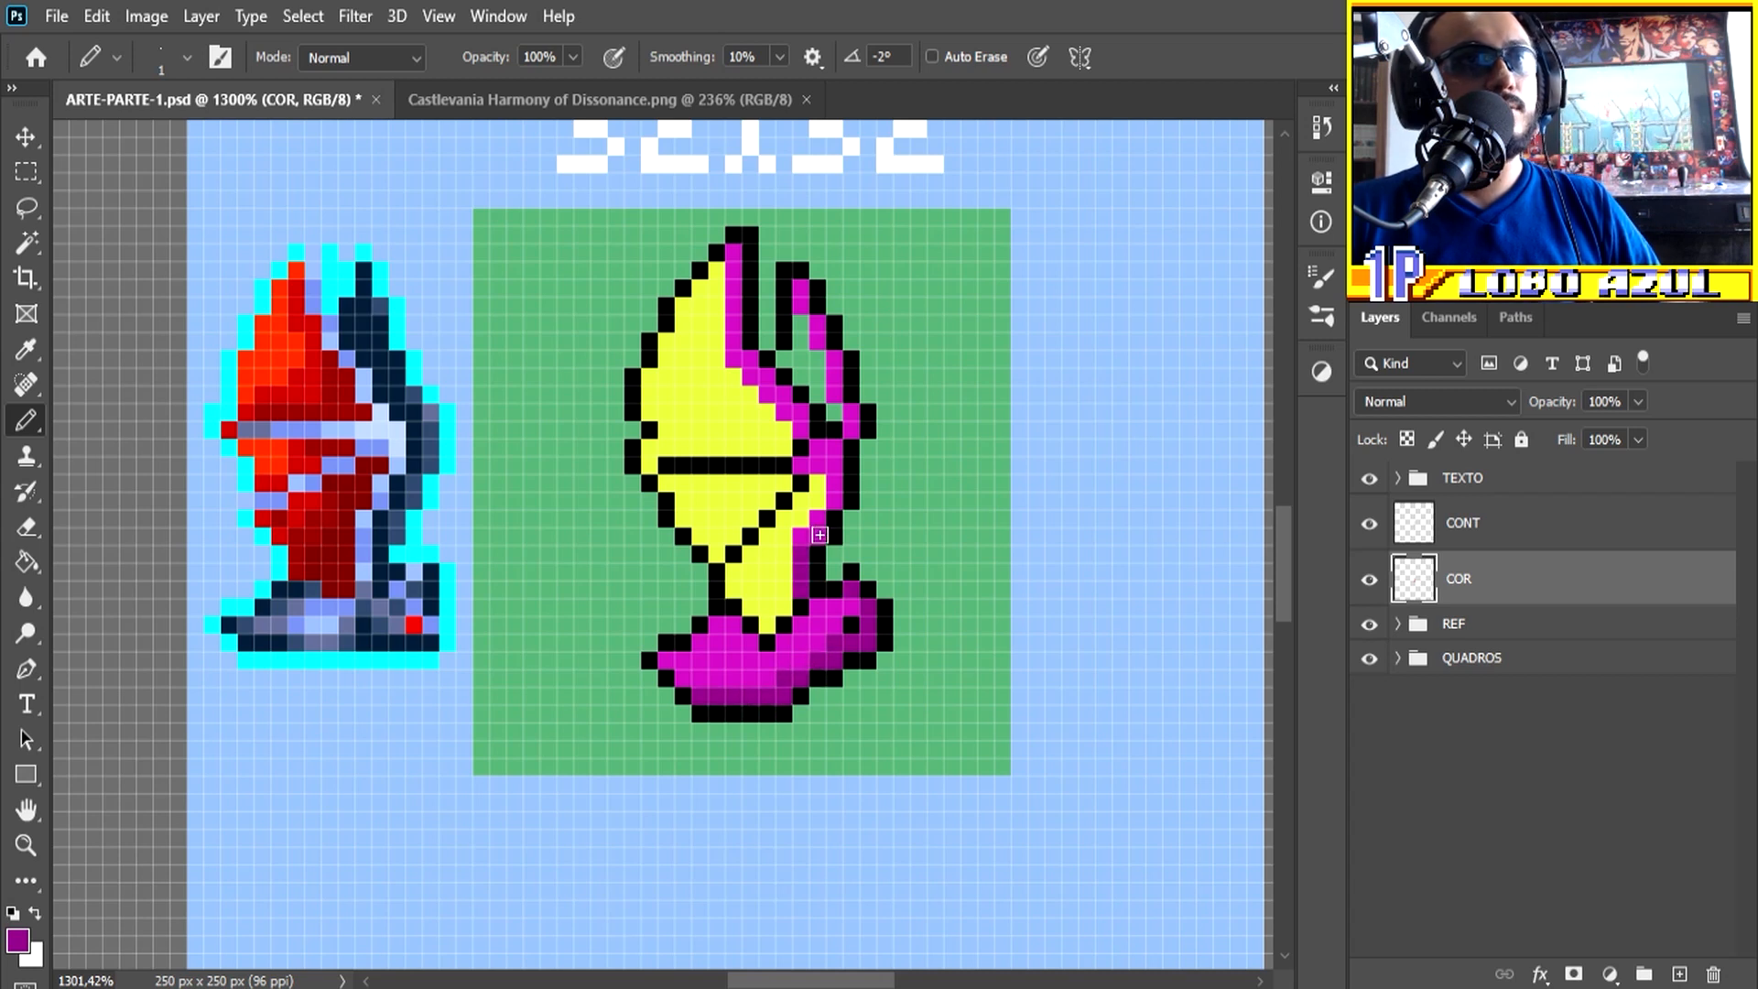
Step: Extend the dark purple shading along the body's right edge and fill the whole rear wing with it
{"action": "mouse_move", "coordinate": [831, 497]}
{"action": "left_mouse_down"}
{"action": "mouse_move", "coordinate": [837, 441]}
{"action": "mouse_move", "coordinate": [739, 342]}
{"action": "mouse_move", "coordinate": [750, 367]}
{"action": "mouse_move", "coordinate": [801, 330]}
{"action": "mouse_move", "coordinate": [829, 412]}
{"action": "mouse_move", "coordinate": [798, 360]}
{"action": "left_mouse_up"}
{"action": "key", "text": "ctrl+z"}
{"action": "left_click", "coordinate": [753, 359]}
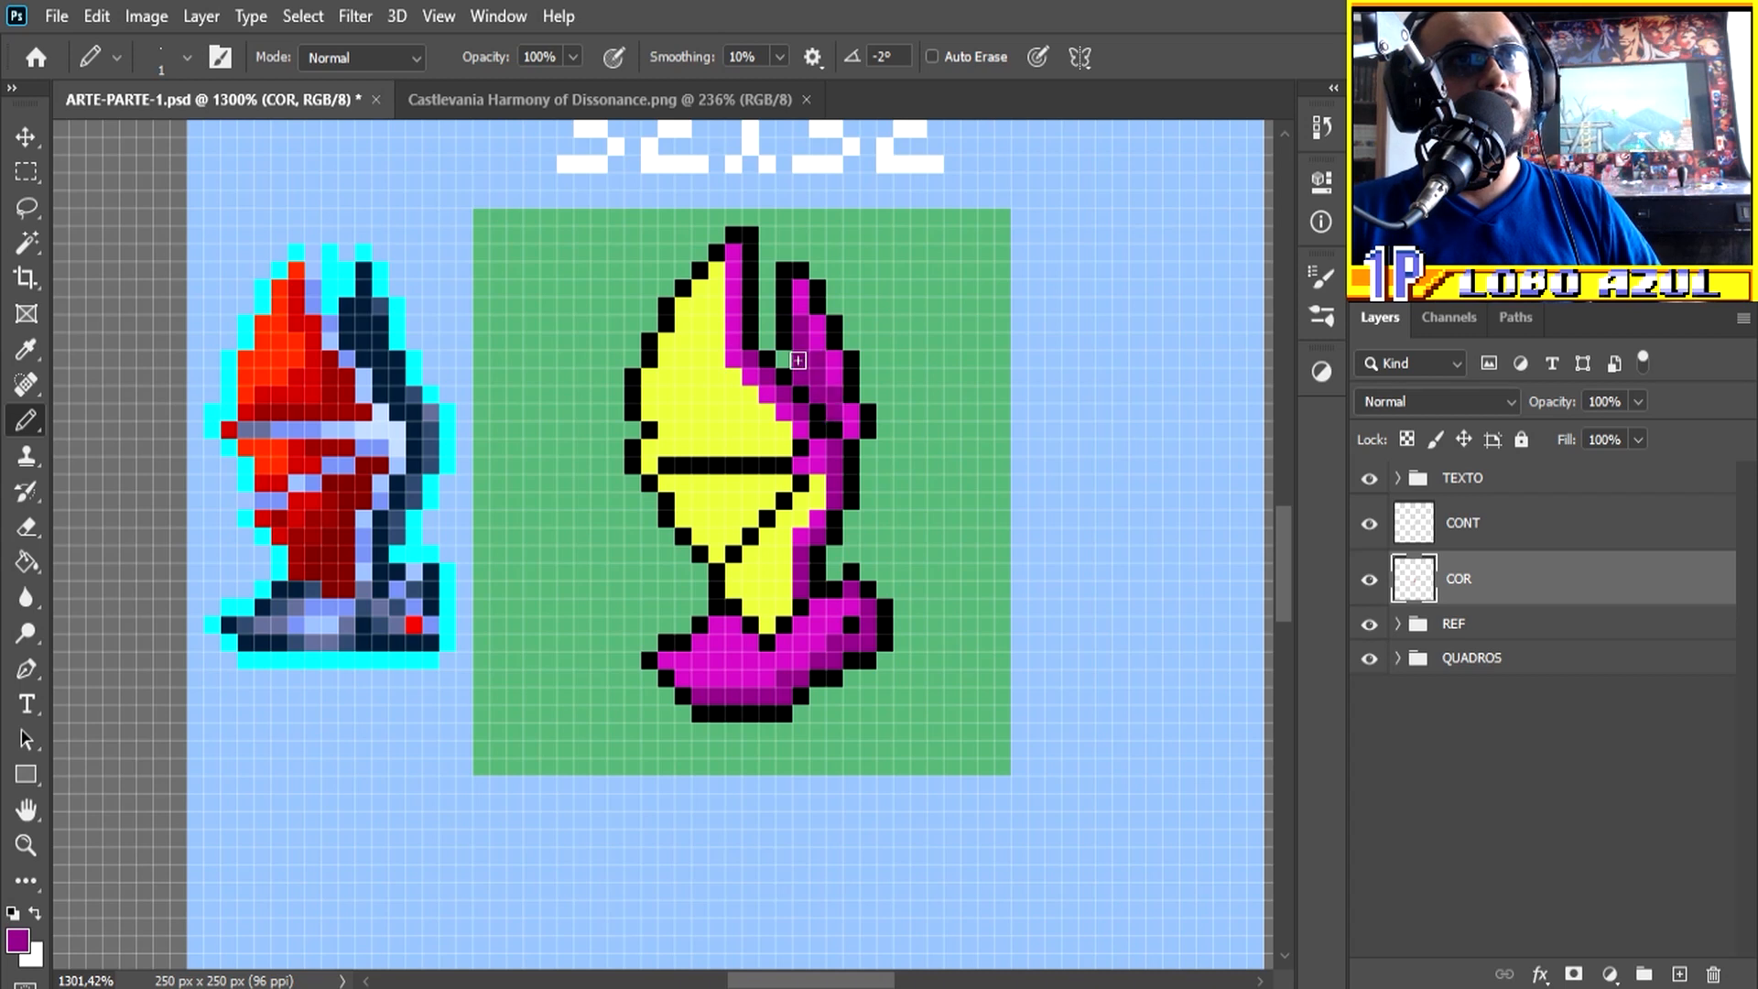
{"action": "left_click_drag", "start_coordinate": [821, 334], "coordinate": [811, 314]}
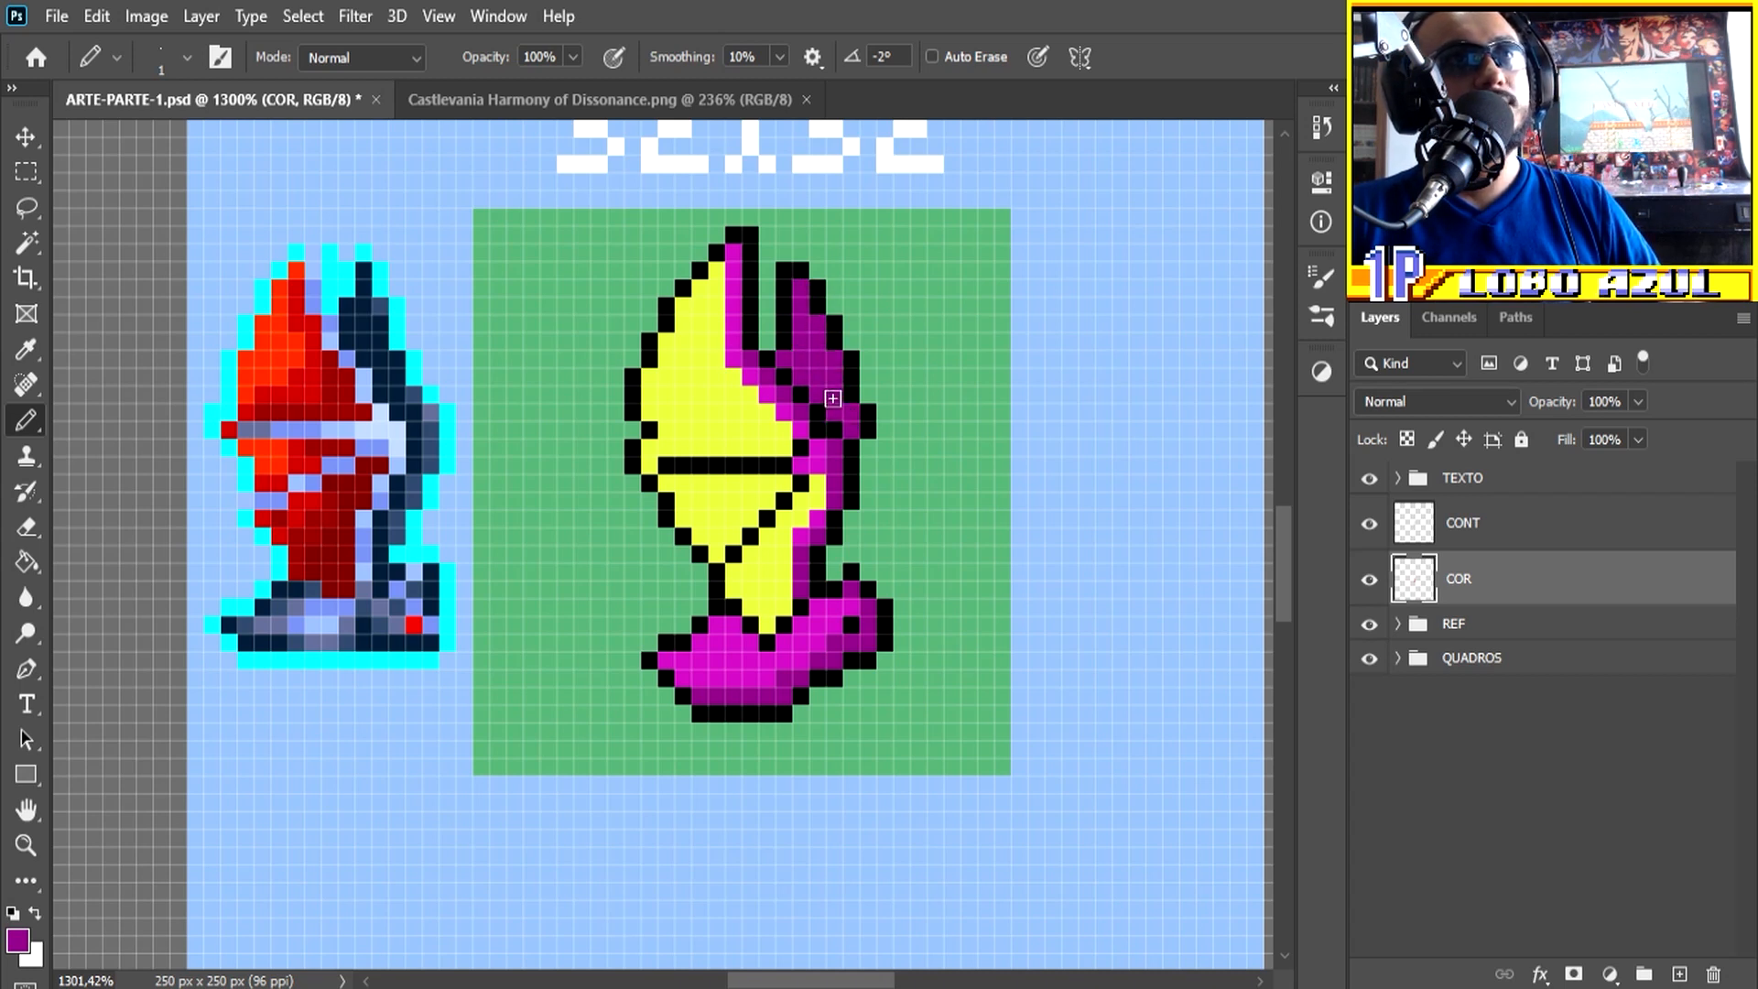
Step: Darken the purple to #63075e and shade the rear wing's inner area and the lower right of the head
{"action": "left_click", "coordinate": [20, 944]}
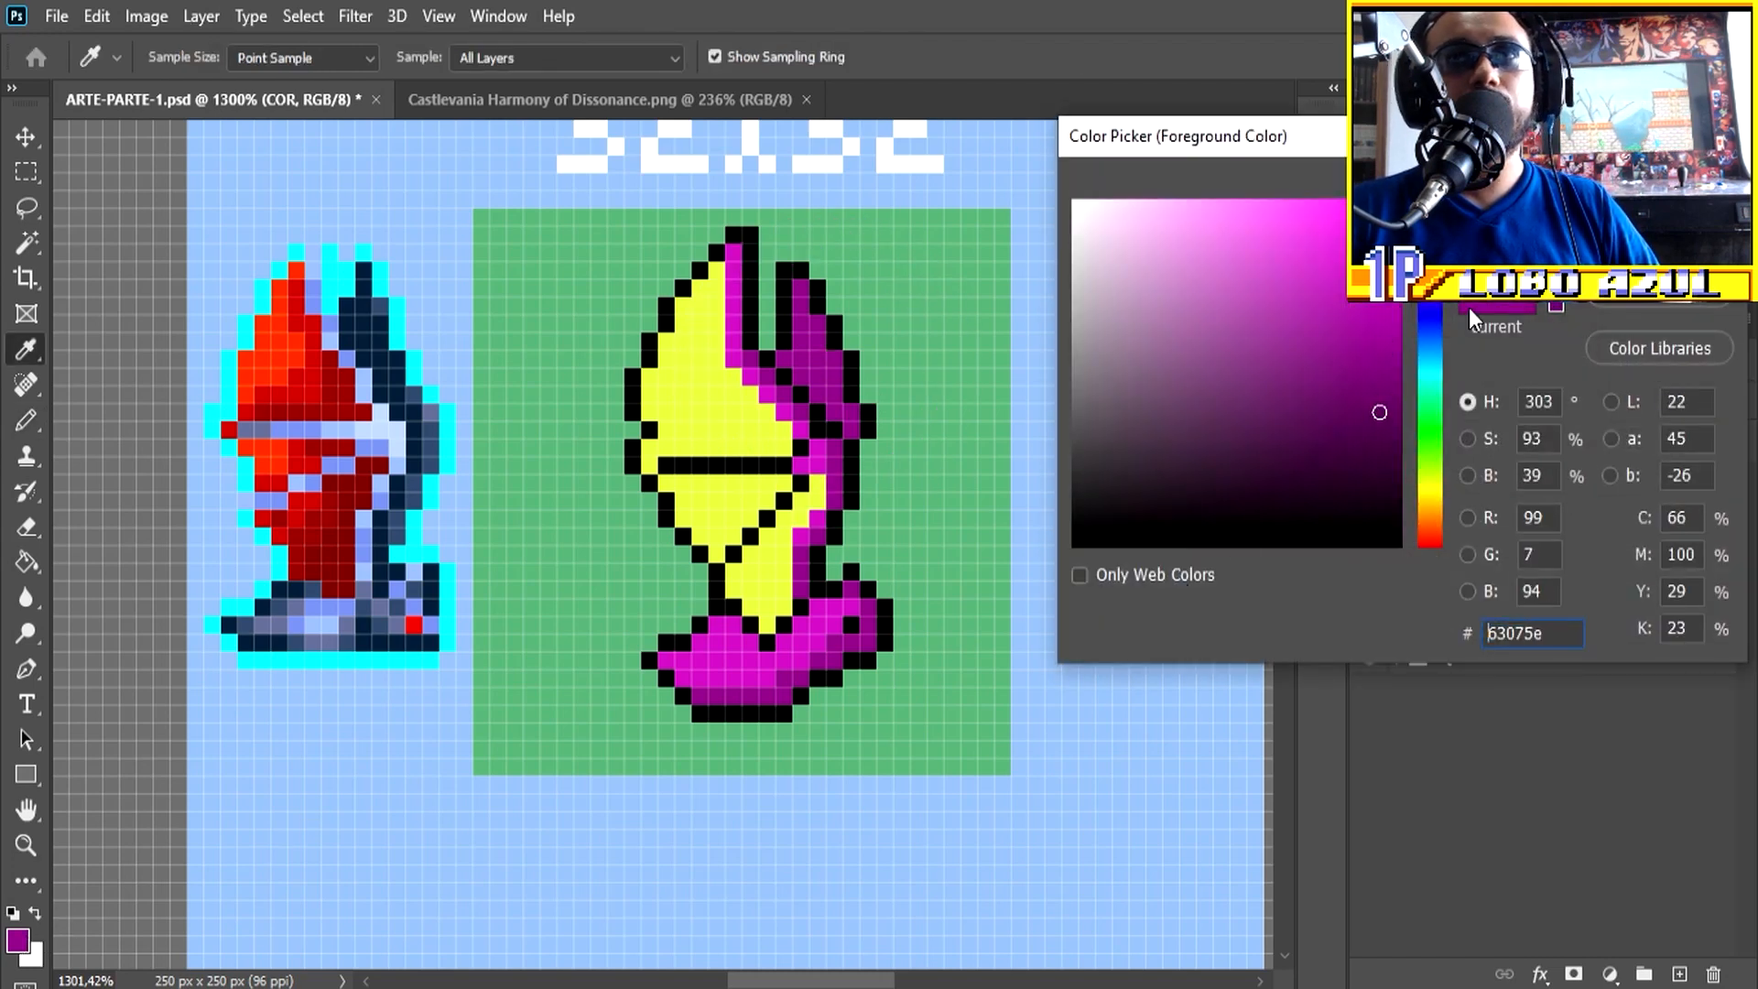
{"action": "key", "text": "Return"}
{"action": "mouse_move", "coordinate": [800, 317]}
{"action": "left_mouse_down"}
{"action": "mouse_move", "coordinate": [826, 405]}
{"action": "mouse_move", "coordinate": [794, 366]}
{"action": "mouse_move", "coordinate": [831, 403]}
{"action": "left_mouse_up"}
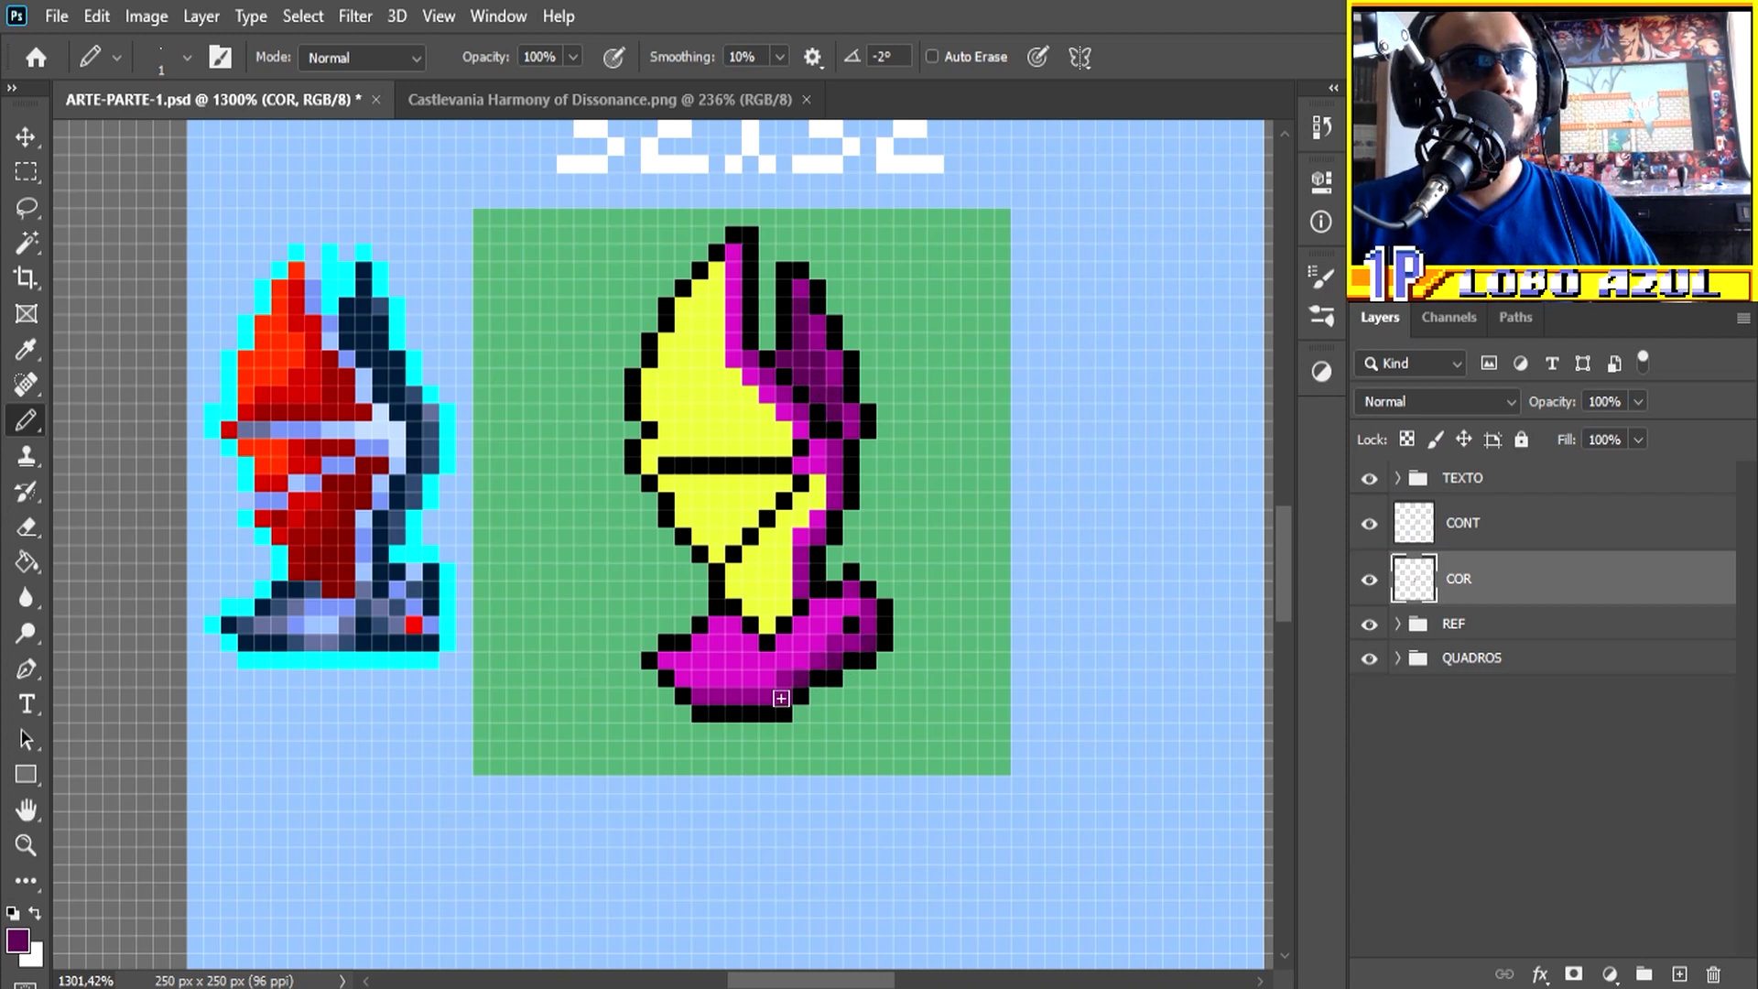
{"action": "left_click", "coordinate": [824, 646], "text": "alt"}
{"action": "left_click", "coordinate": [846, 633]}
{"action": "left_click", "coordinate": [867, 639], "text": "alt"}
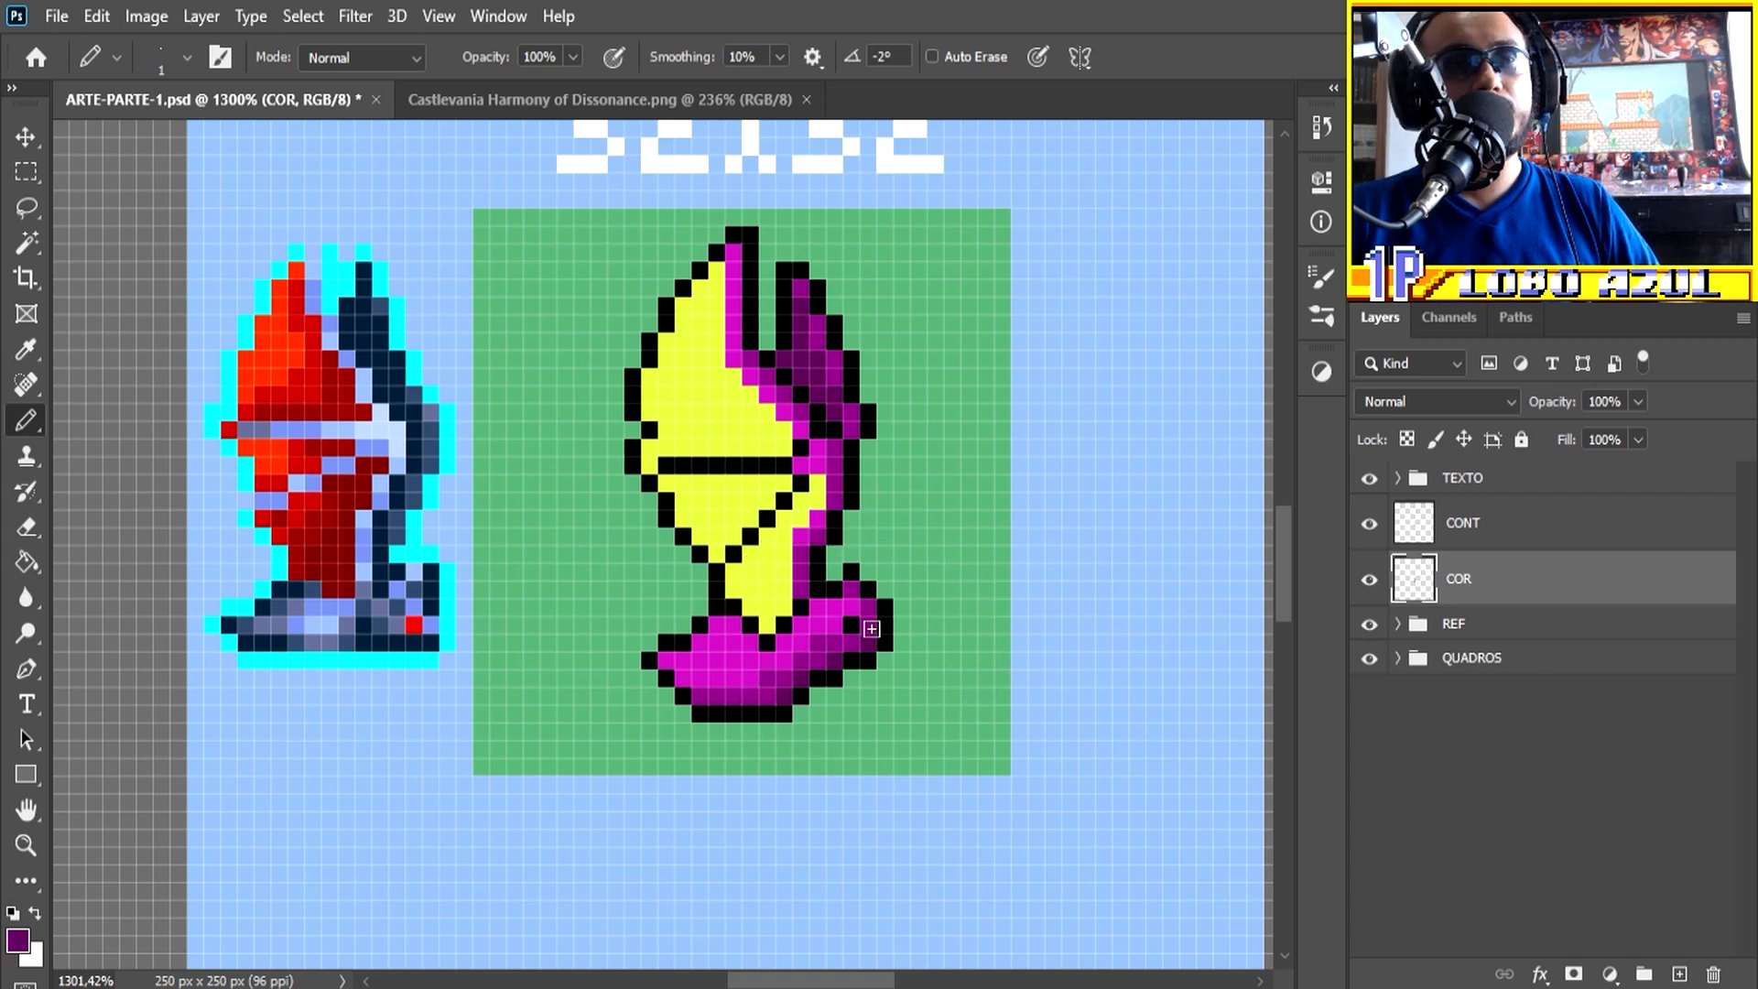
Step: Sample the wing's yellow, choose a darker yellow-green, and shade the front wing sections beside the body and fold lines
{"action": "left_click", "coordinate": [746, 393], "text": "alt"}
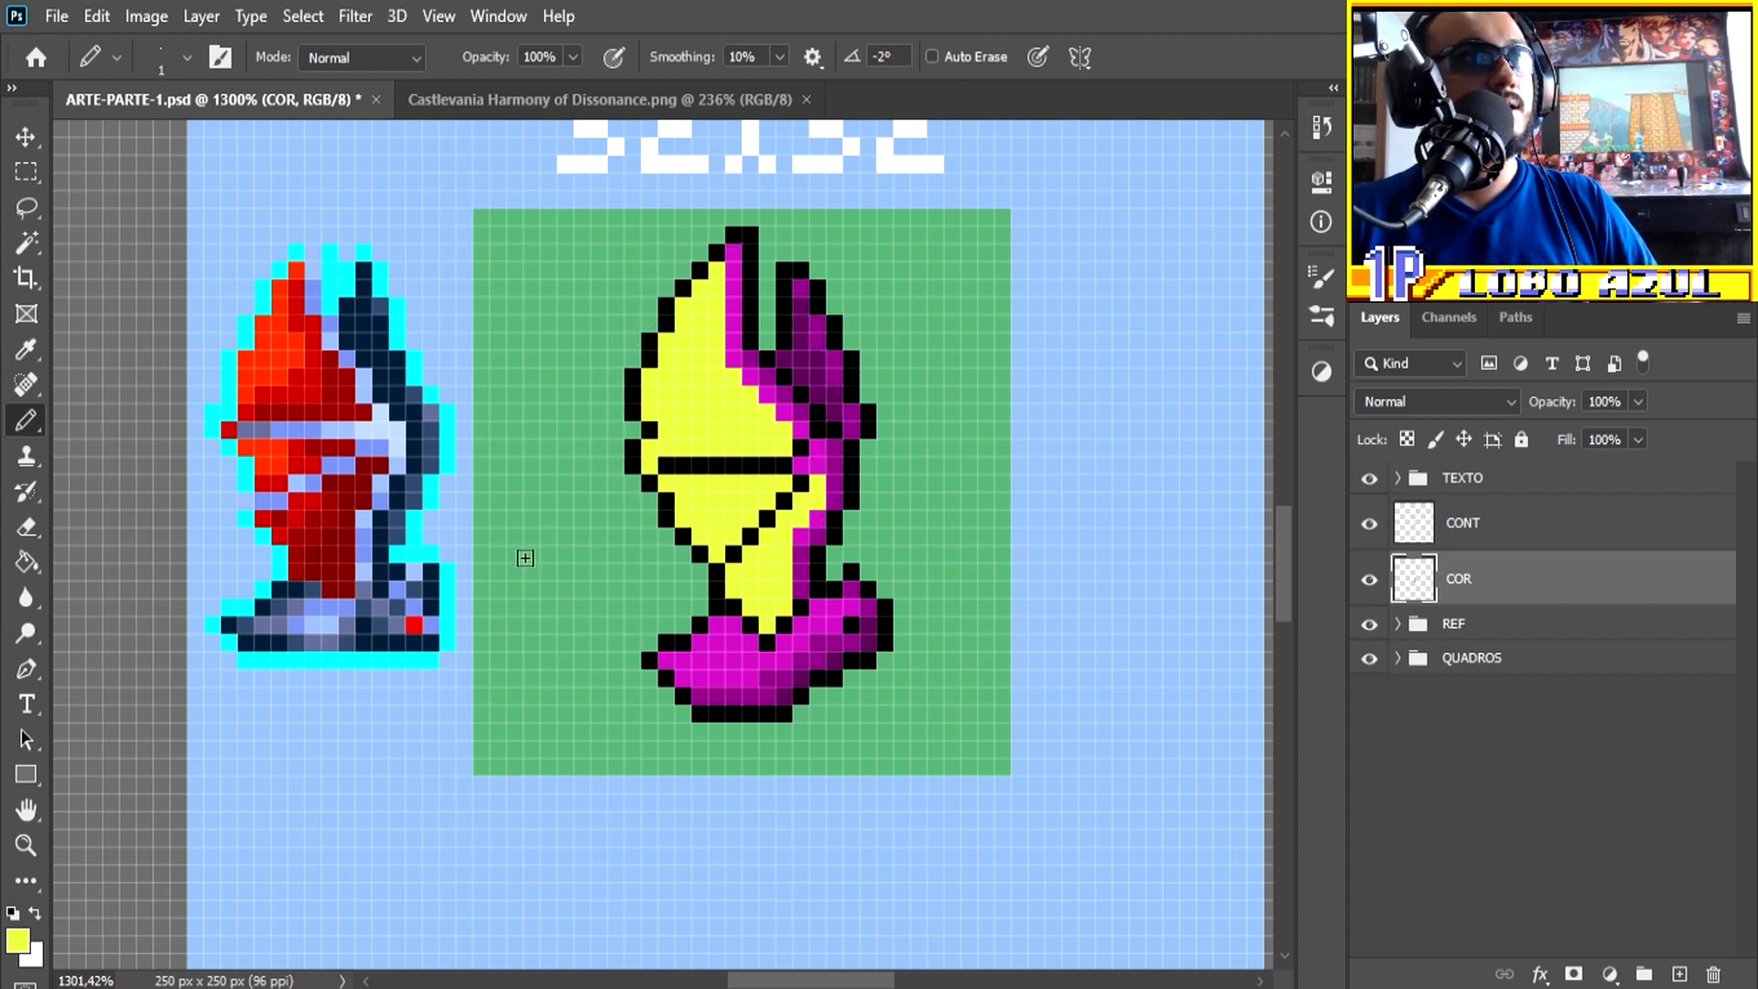
{"action": "left_click", "coordinate": [17, 940]}
{"action": "mouse_move", "coordinate": [1348, 307]}
{"action": "left_mouse_down"}
{"action": "mouse_move", "coordinate": [1333, 254]}
{"action": "mouse_move", "coordinate": [1338, 275]}
{"action": "left_mouse_up"}
{"action": "mouse_move", "coordinate": [717, 394]}
{"action": "left_mouse_down"}
{"action": "mouse_move", "coordinate": [663, 447]}
{"action": "mouse_move", "coordinate": [744, 406]}
{"action": "mouse_move", "coordinate": [717, 539]}
{"action": "left_mouse_up"}
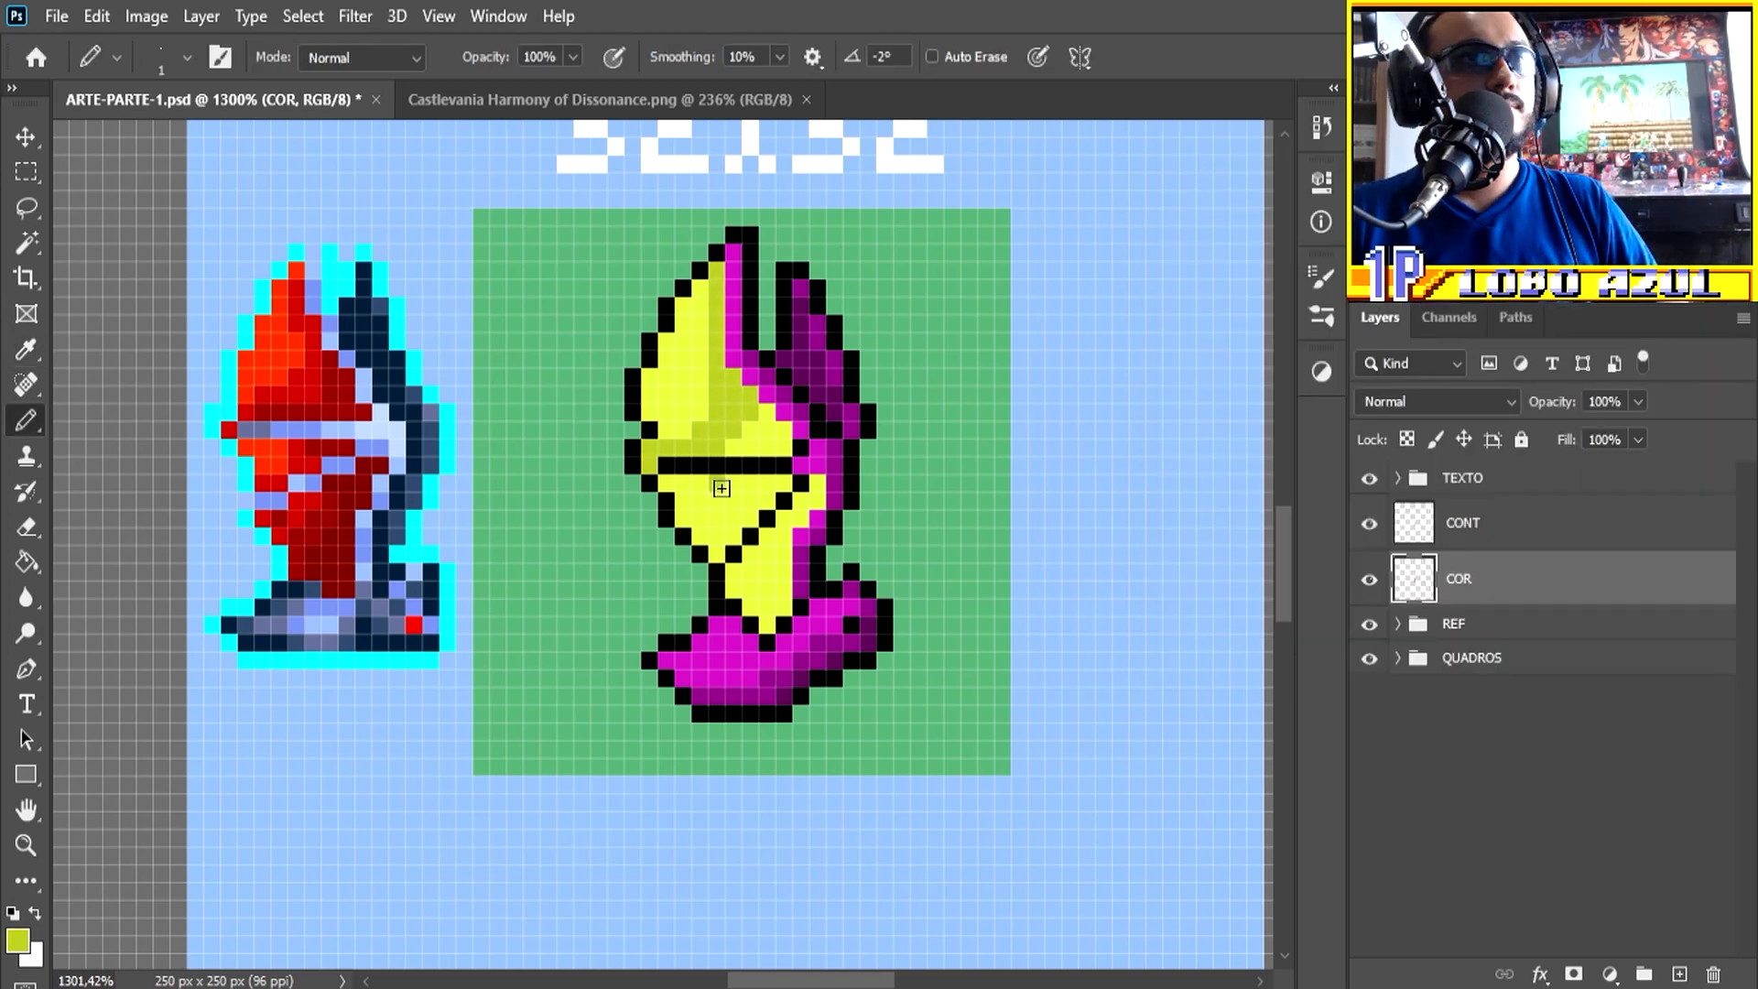
{"action": "mouse_move", "coordinate": [733, 485]}
{"action": "left_mouse_down"}
{"action": "mouse_move", "coordinate": [701, 524]}
{"action": "mouse_move", "coordinate": [727, 505]}
{"action": "mouse_move", "coordinate": [733, 588]}
{"action": "left_mouse_up"}
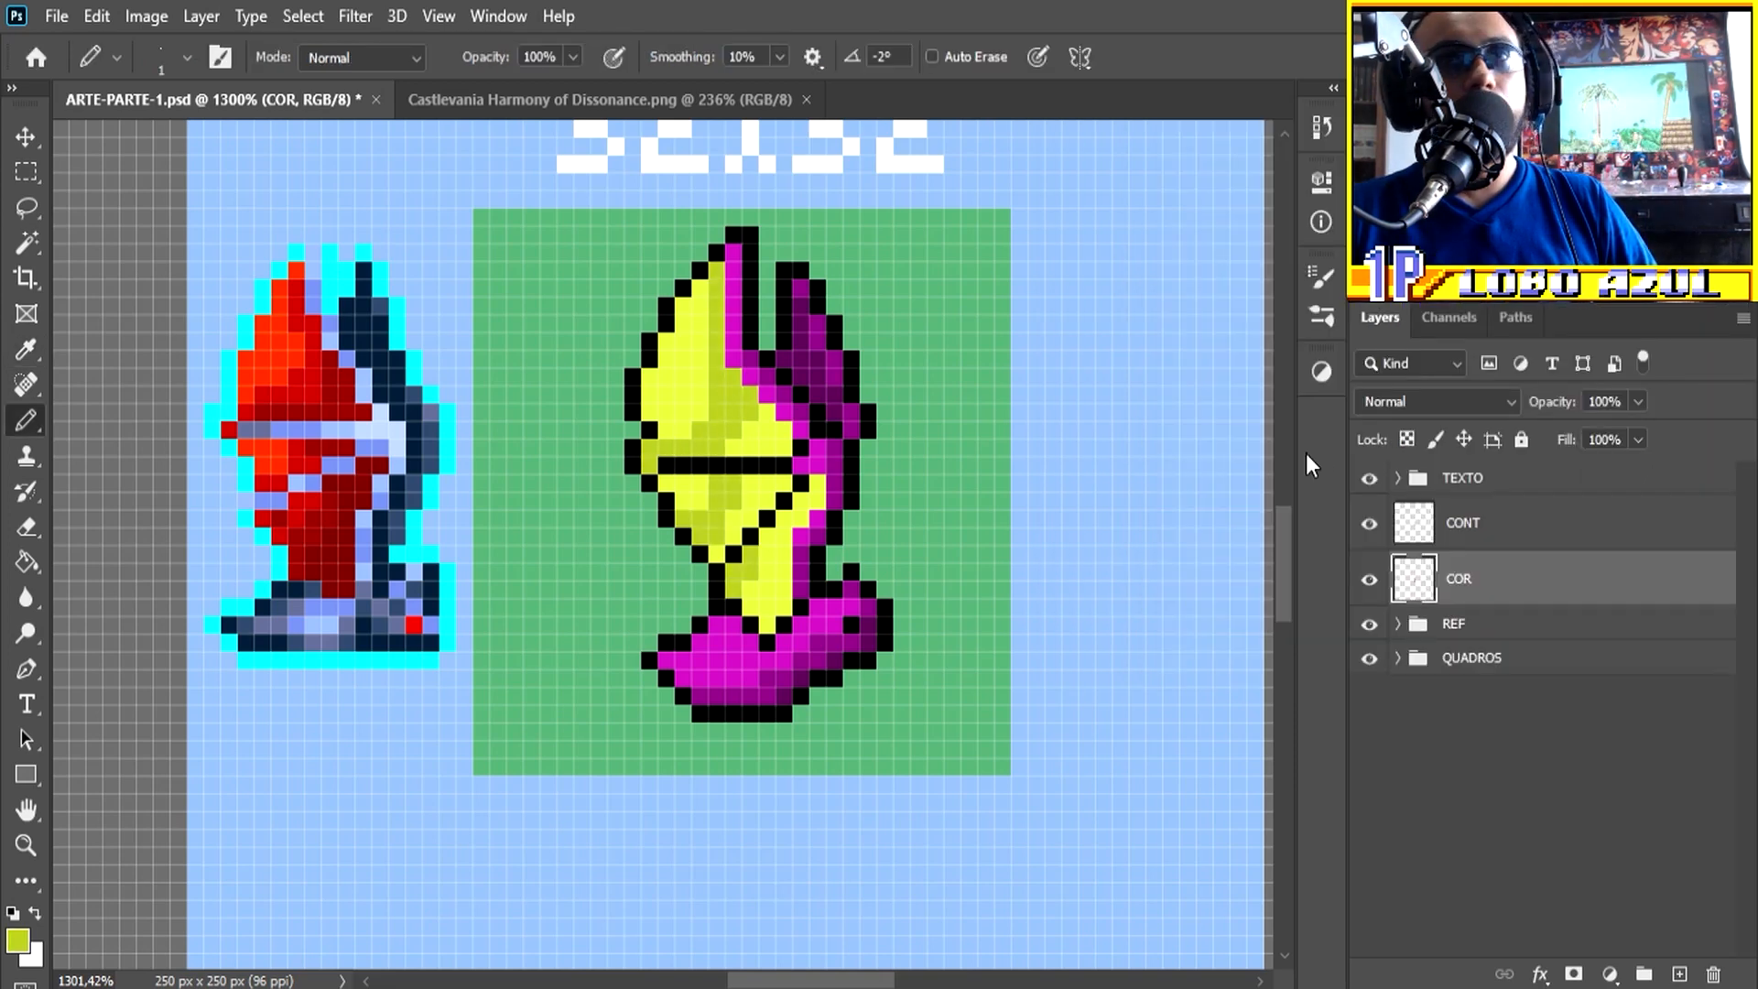
Step: Choose a dark olive and add the deepest shadows to the front wing near the joint, the folds and the lower membrane
{"action": "left_click", "coordinate": [11, 939]}
{"action": "left_click_drag", "start_coordinate": [1348, 335], "coordinate": [1369, 356]}
{"action": "mouse_move", "coordinate": [734, 430]}
{"action": "left_mouse_down"}
{"action": "mouse_move", "coordinate": [775, 443]}
{"action": "mouse_move", "coordinate": [720, 453]}
{"action": "mouse_move", "coordinate": [733, 529]}
{"action": "left_mouse_up"}
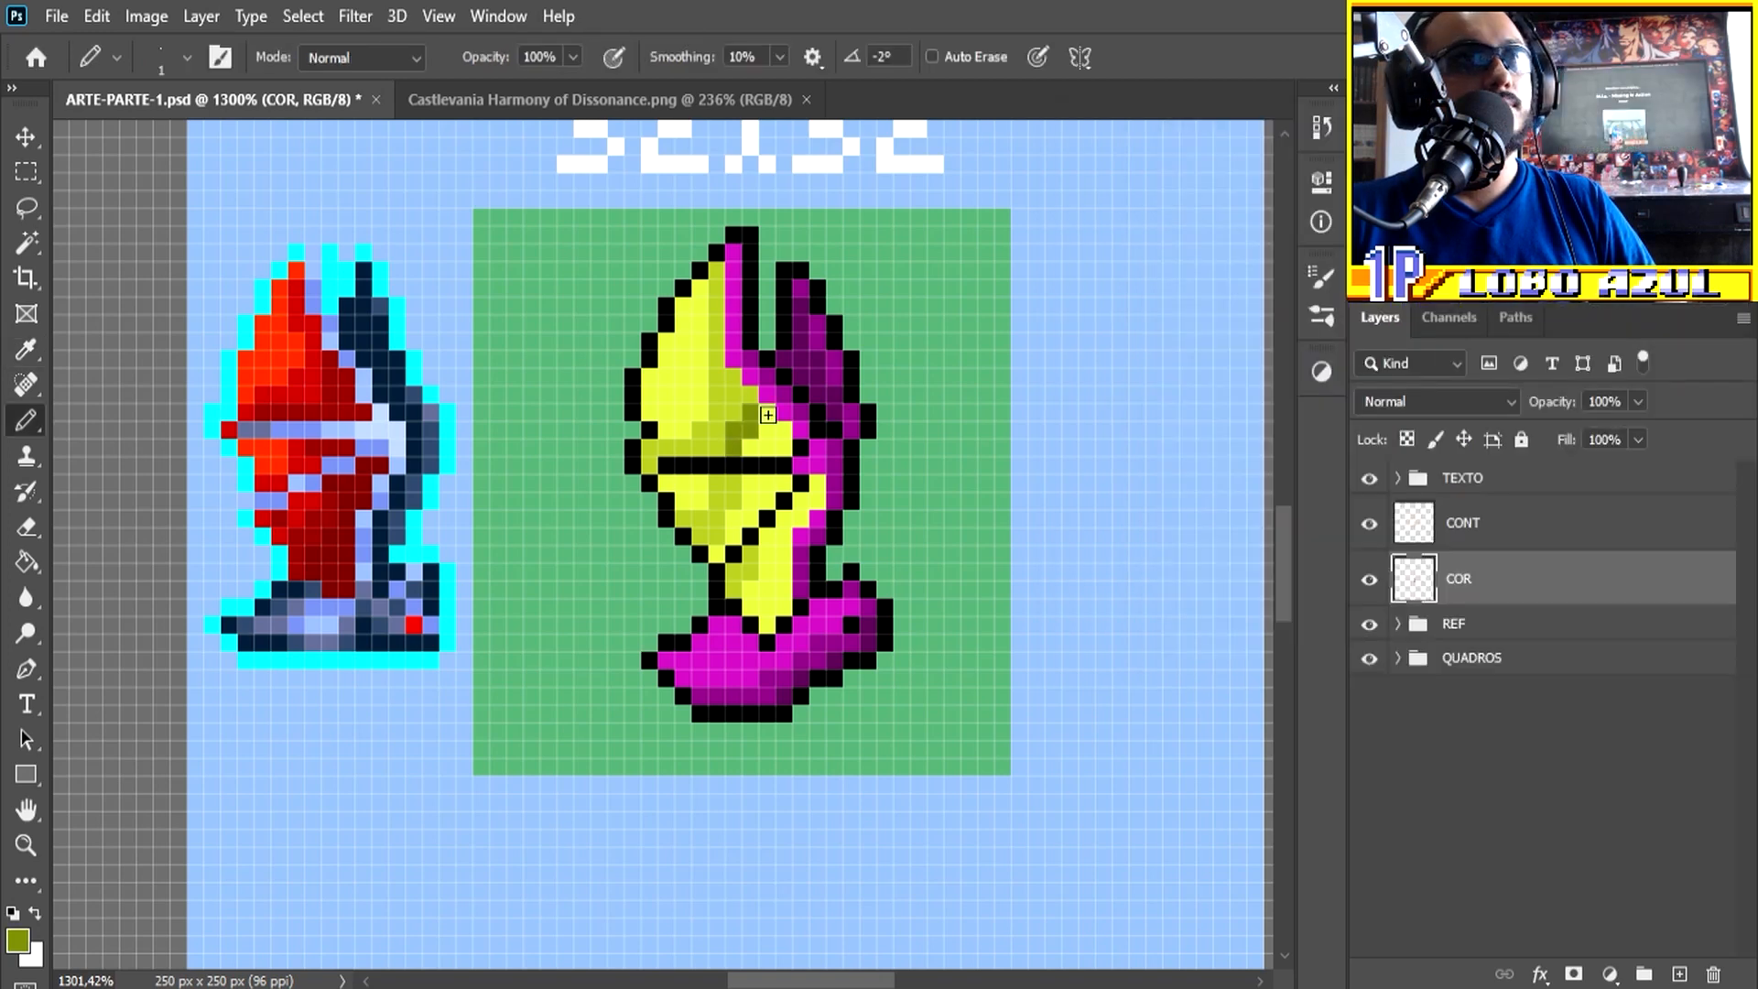
{"action": "left_click_drag", "start_coordinate": [818, 484], "coordinate": [767, 625]}
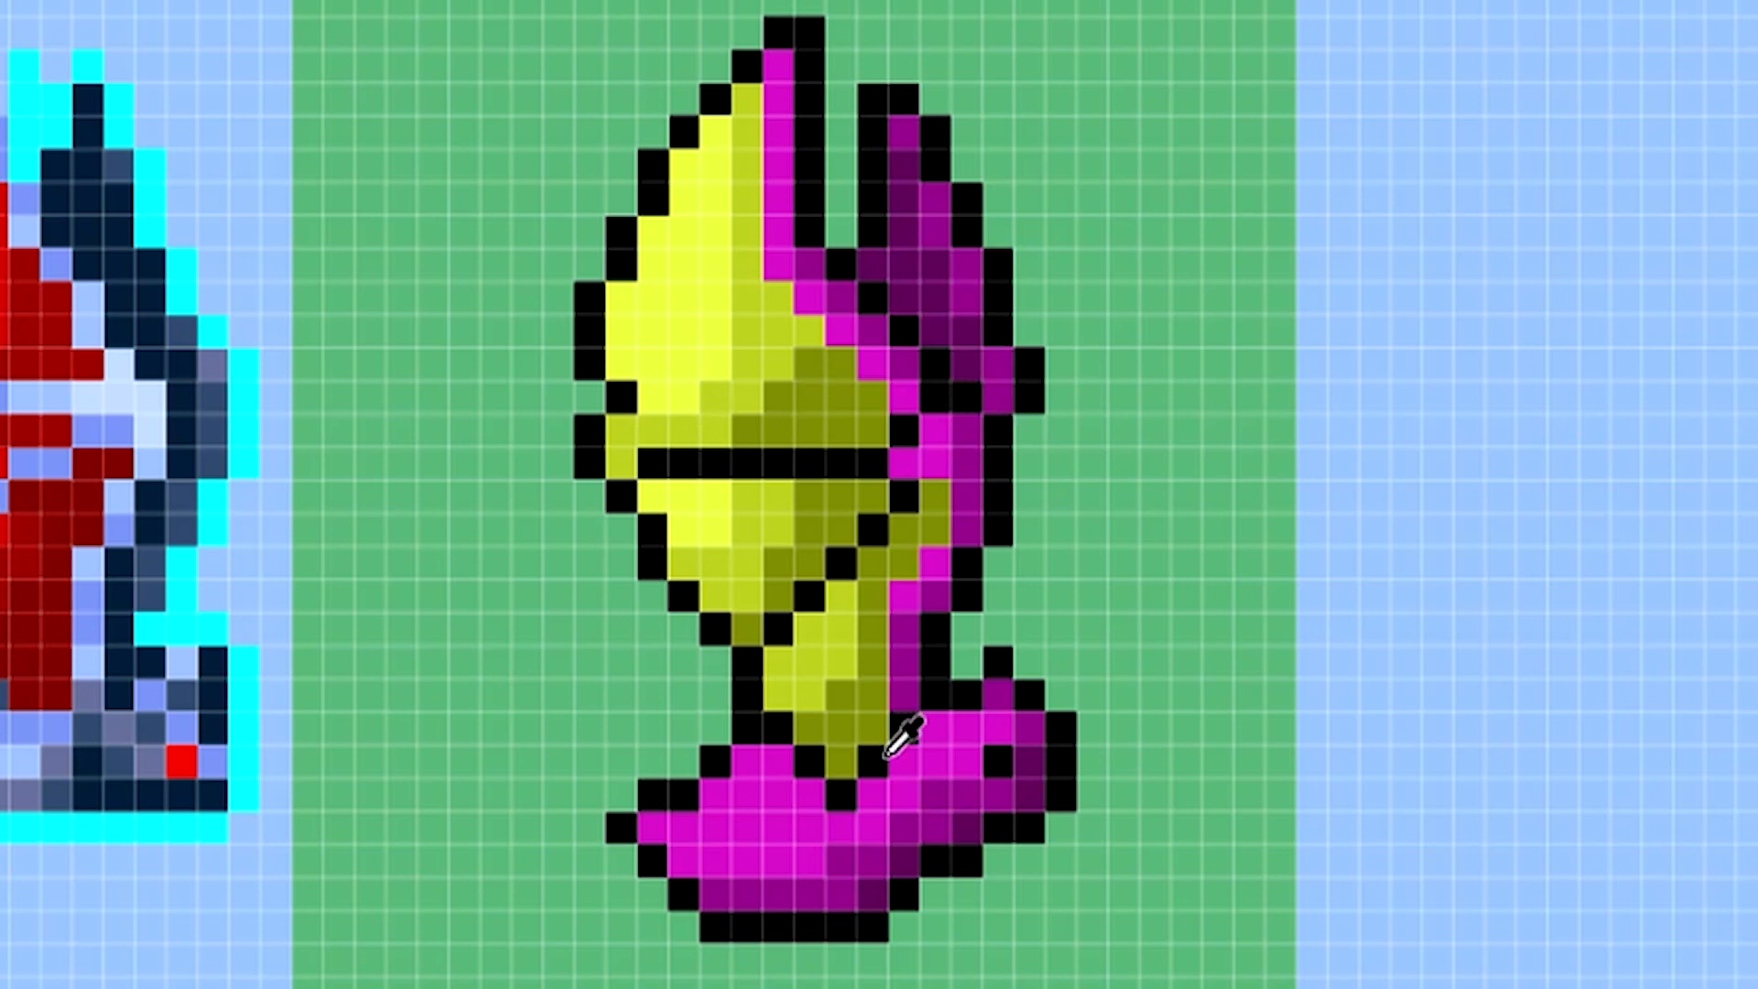
Step: Sample the base's magenta, lighten it to #ed47e3, and paint highlights on the upper left part of the base
{"action": "left_click", "coordinate": [758, 810]}
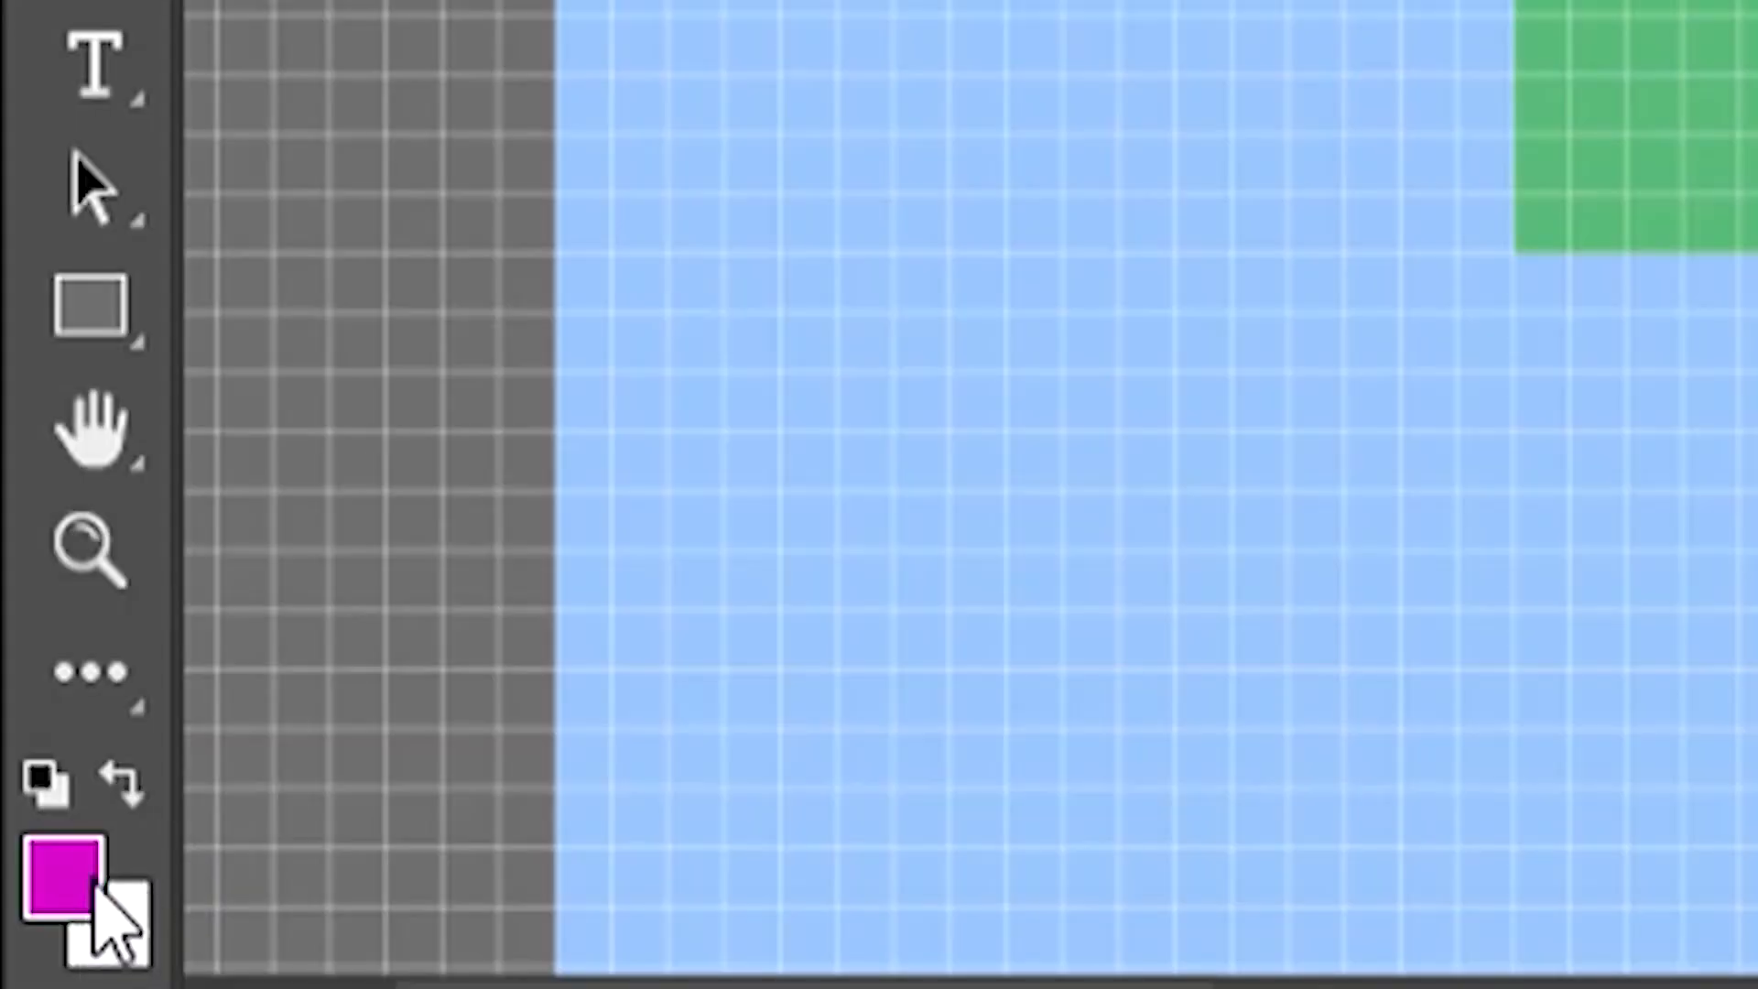
{"action": "left_click", "coordinate": [91, 884]}
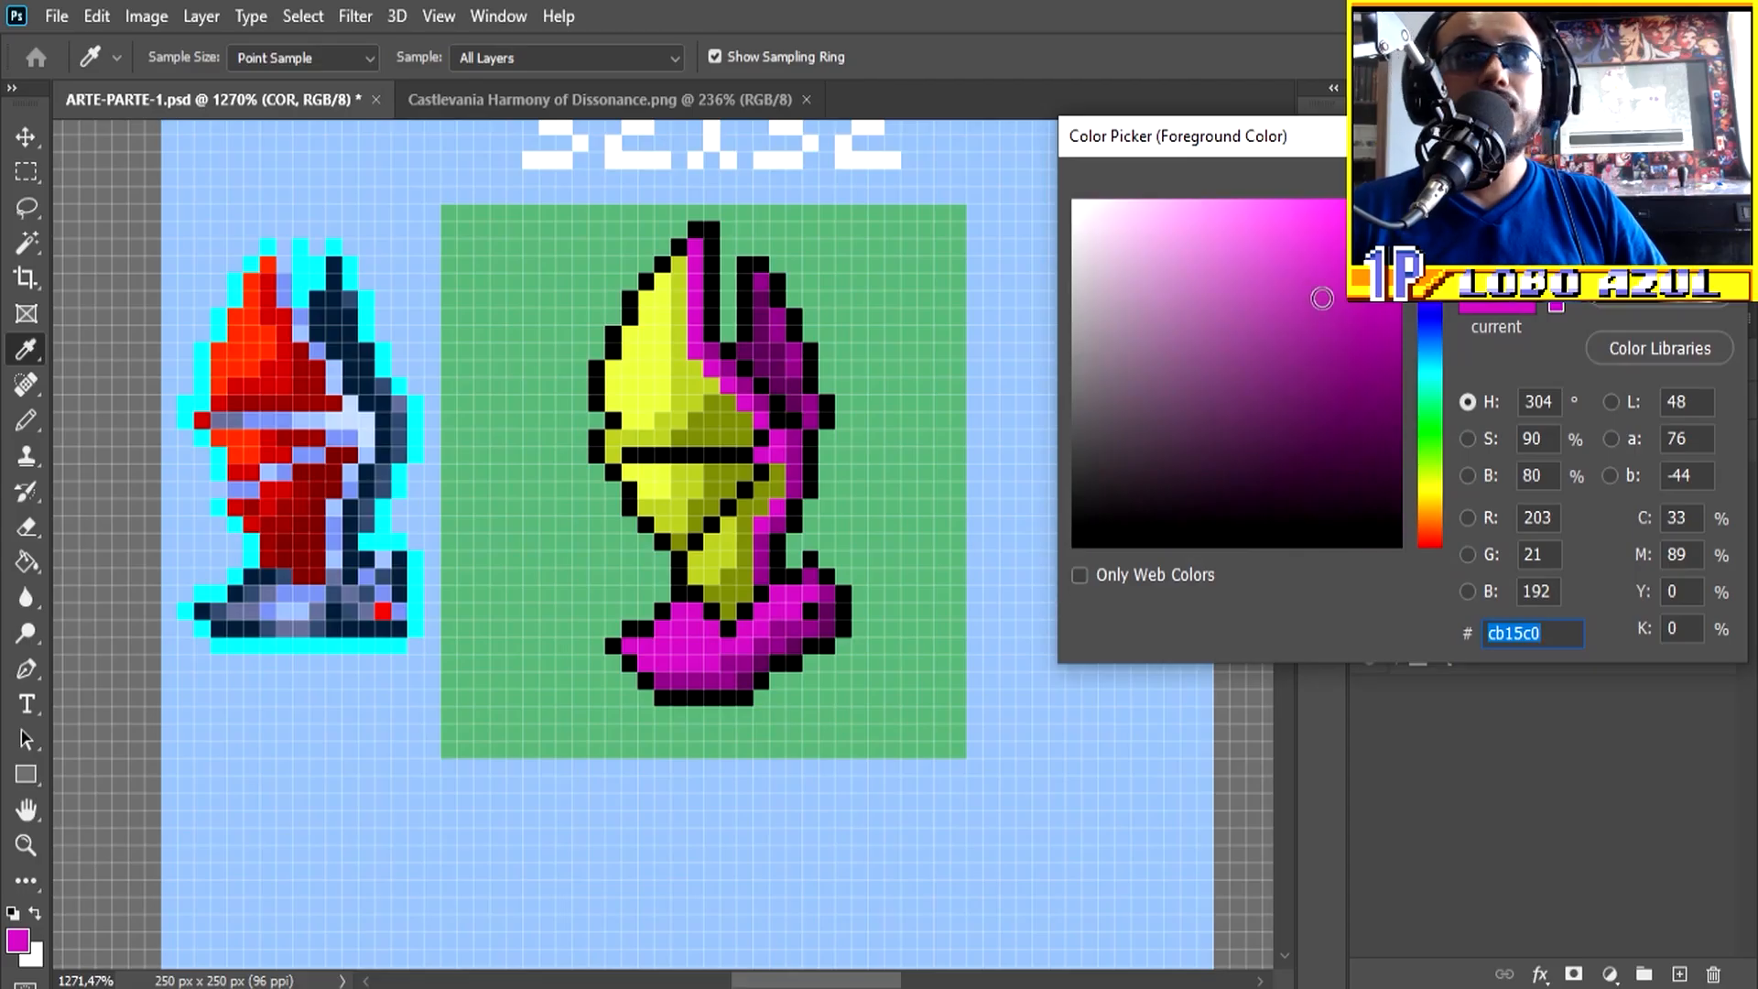
{"action": "left_click", "coordinate": [1304, 224]}
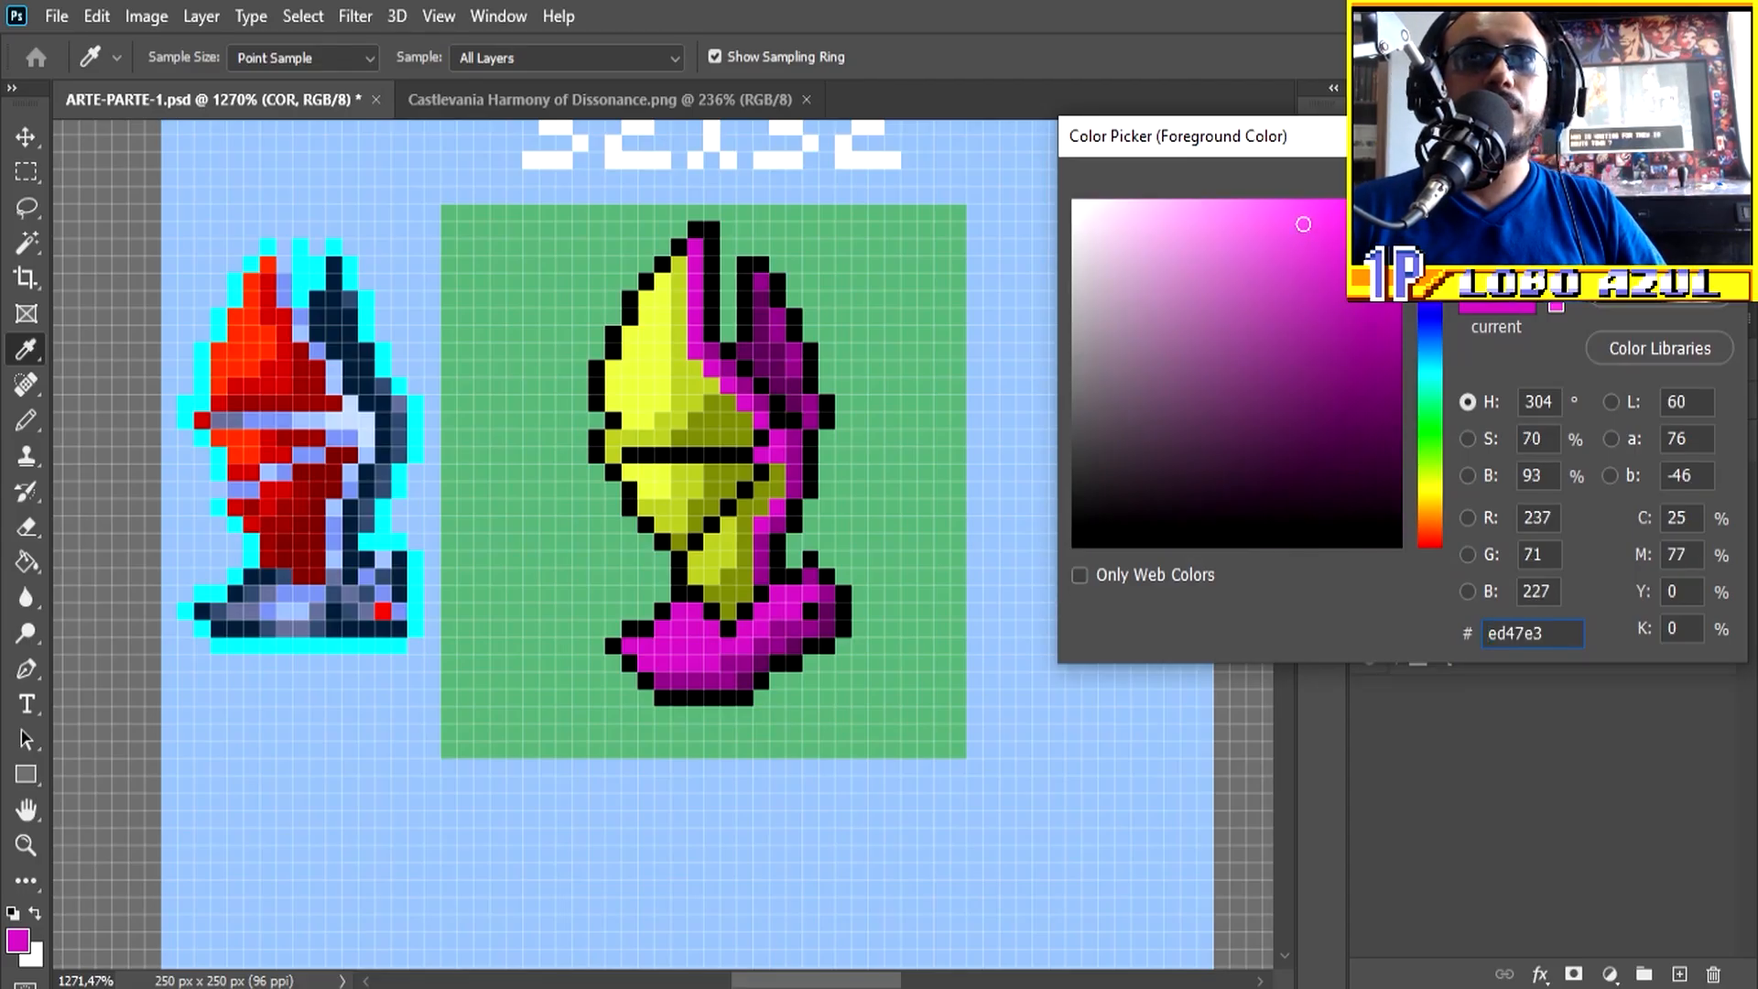
{"action": "key", "text": "Return"}
{"action": "key", "text": "b"}
{"action": "scroll", "coordinate": [715, 614], "scroll_direction": "up", "scroll_amount": 2}
{"action": "mouse_move", "coordinate": [715, 614]}
{"action": "left_mouse_down"}
{"action": "mouse_move", "coordinate": [687, 627]}
{"action": "mouse_move", "coordinate": [619, 652]}
{"action": "left_mouse_up"}
{"action": "left_click", "coordinate": [706, 628]}
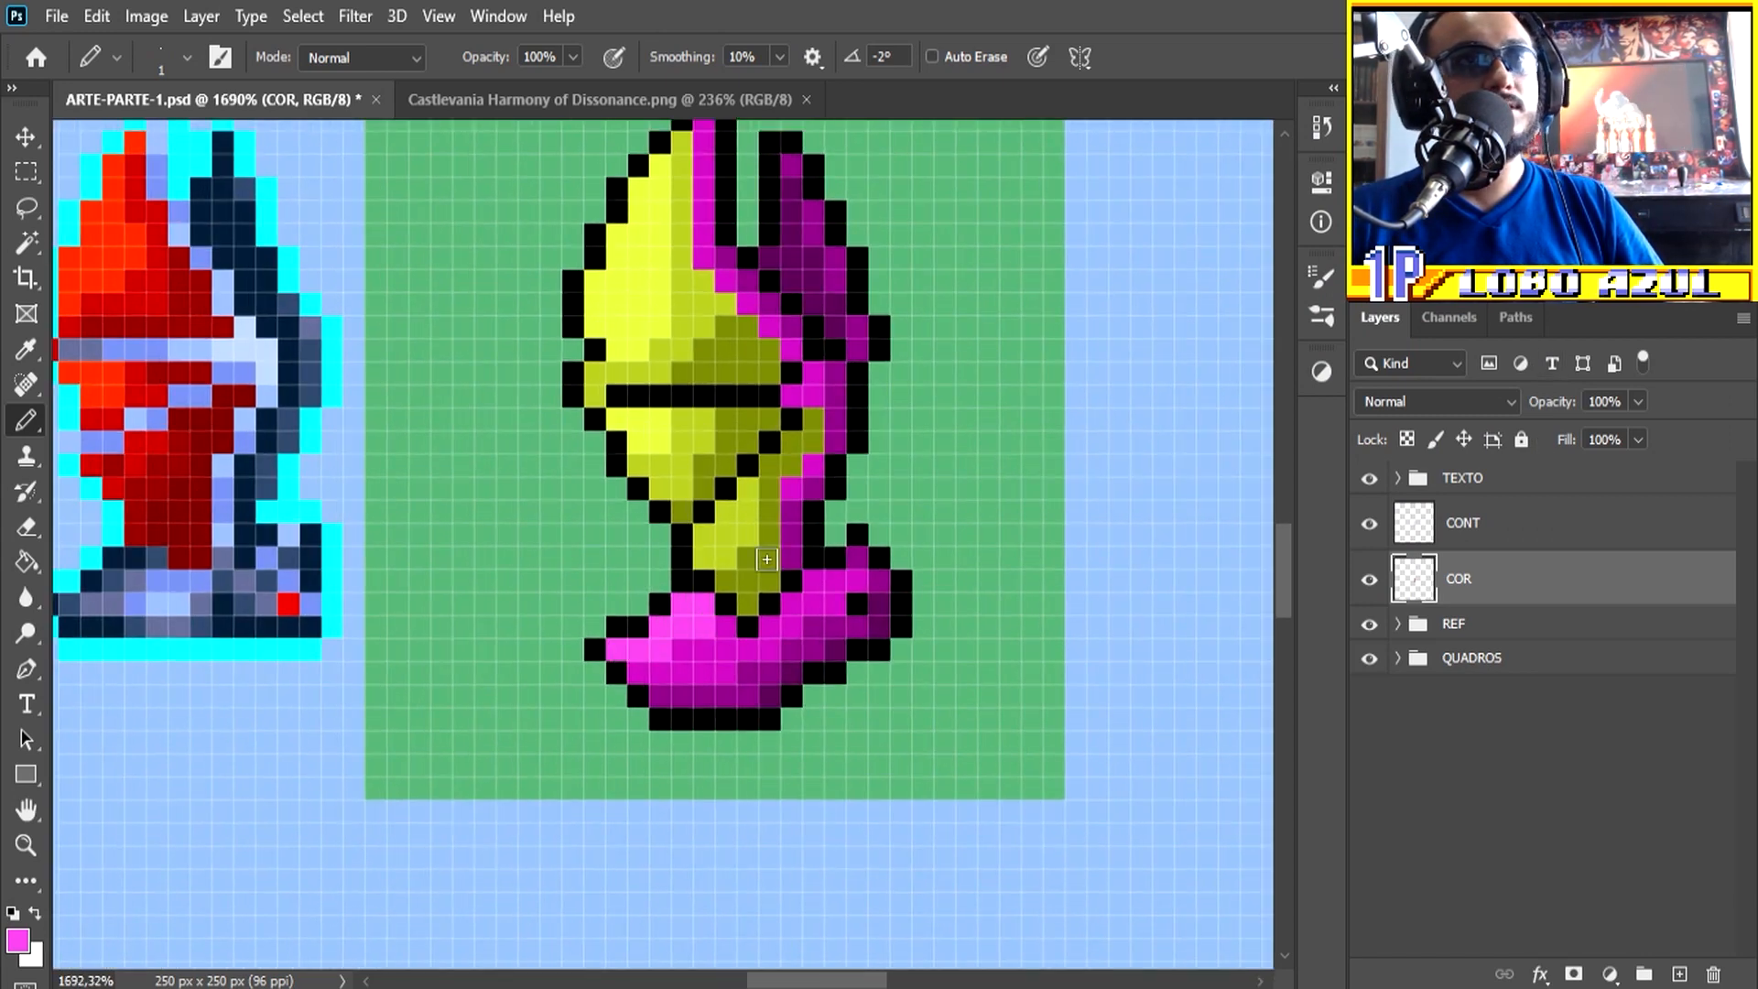
{"action": "scroll", "coordinate": [690, 730], "scroll_direction": "down", "scroll_amount": 3}
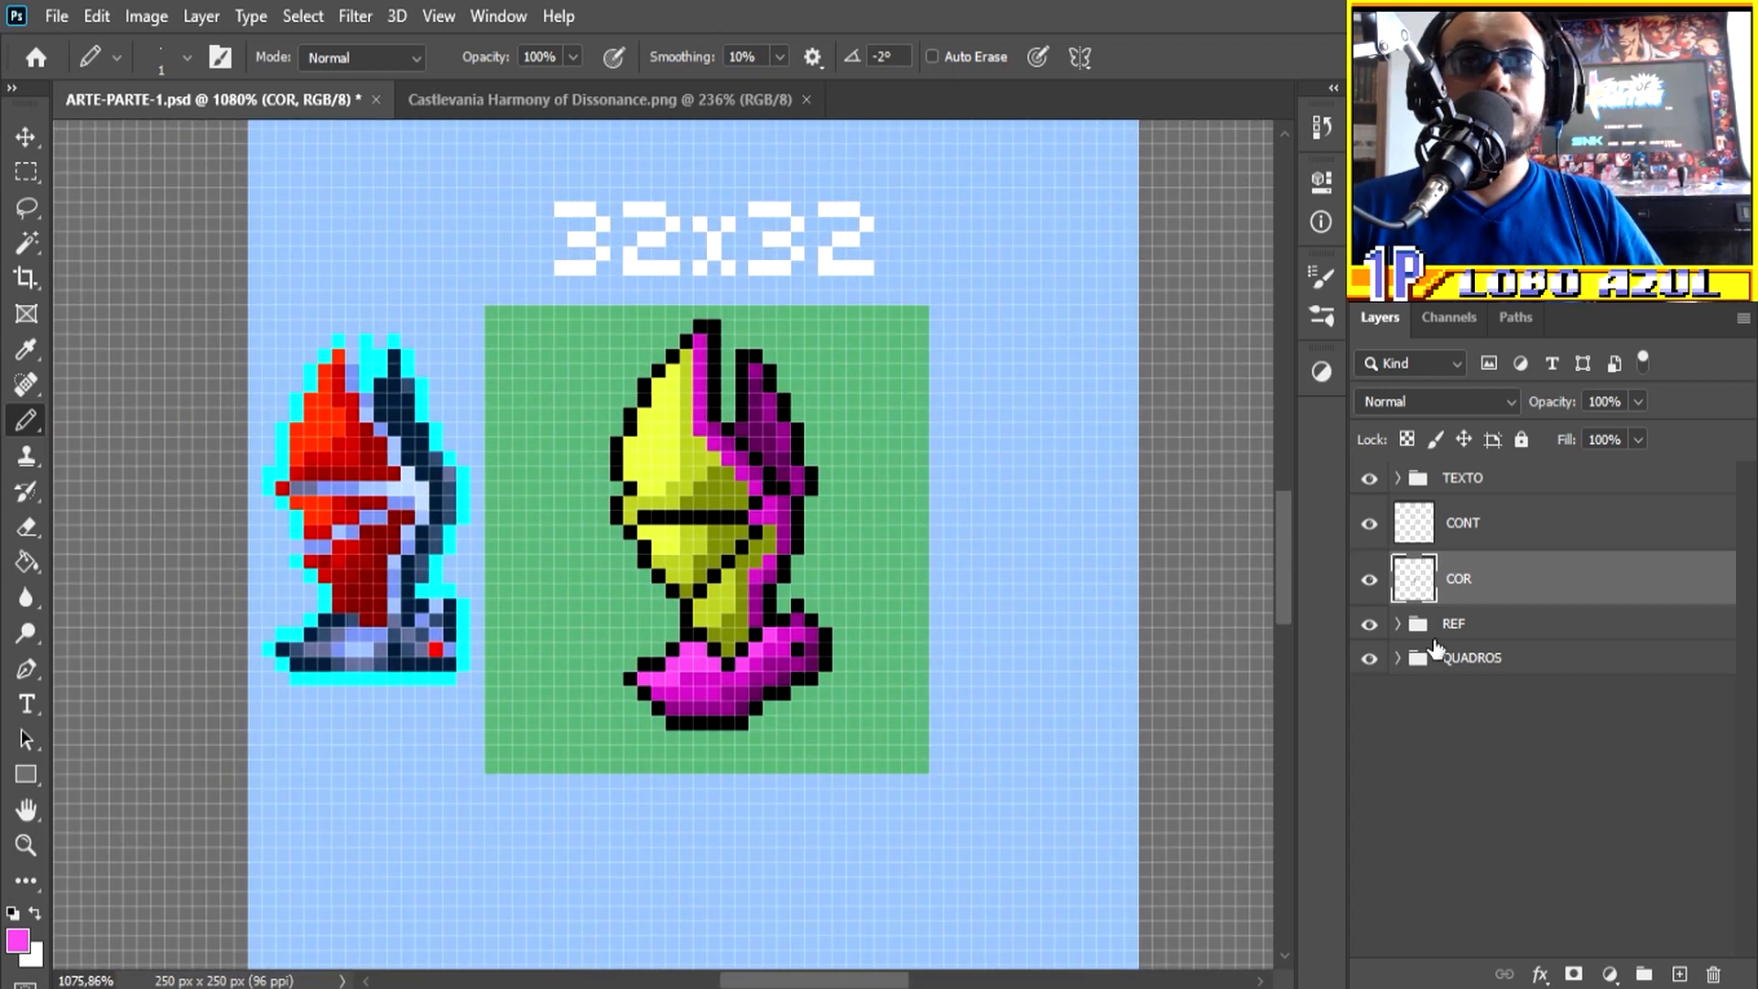
Step: Choose pure red as the drawing colour and paint the bat's eye as a single pixel on the CONT layer
{"action": "left_click", "coordinate": [1465, 523]}
{"action": "left_click", "coordinate": [1370, 524]}
{"action": "left_click", "coordinate": [1371, 526]}
{"action": "left_click", "coordinate": [1373, 529]}
{"action": "left_click", "coordinate": [1372, 528]}
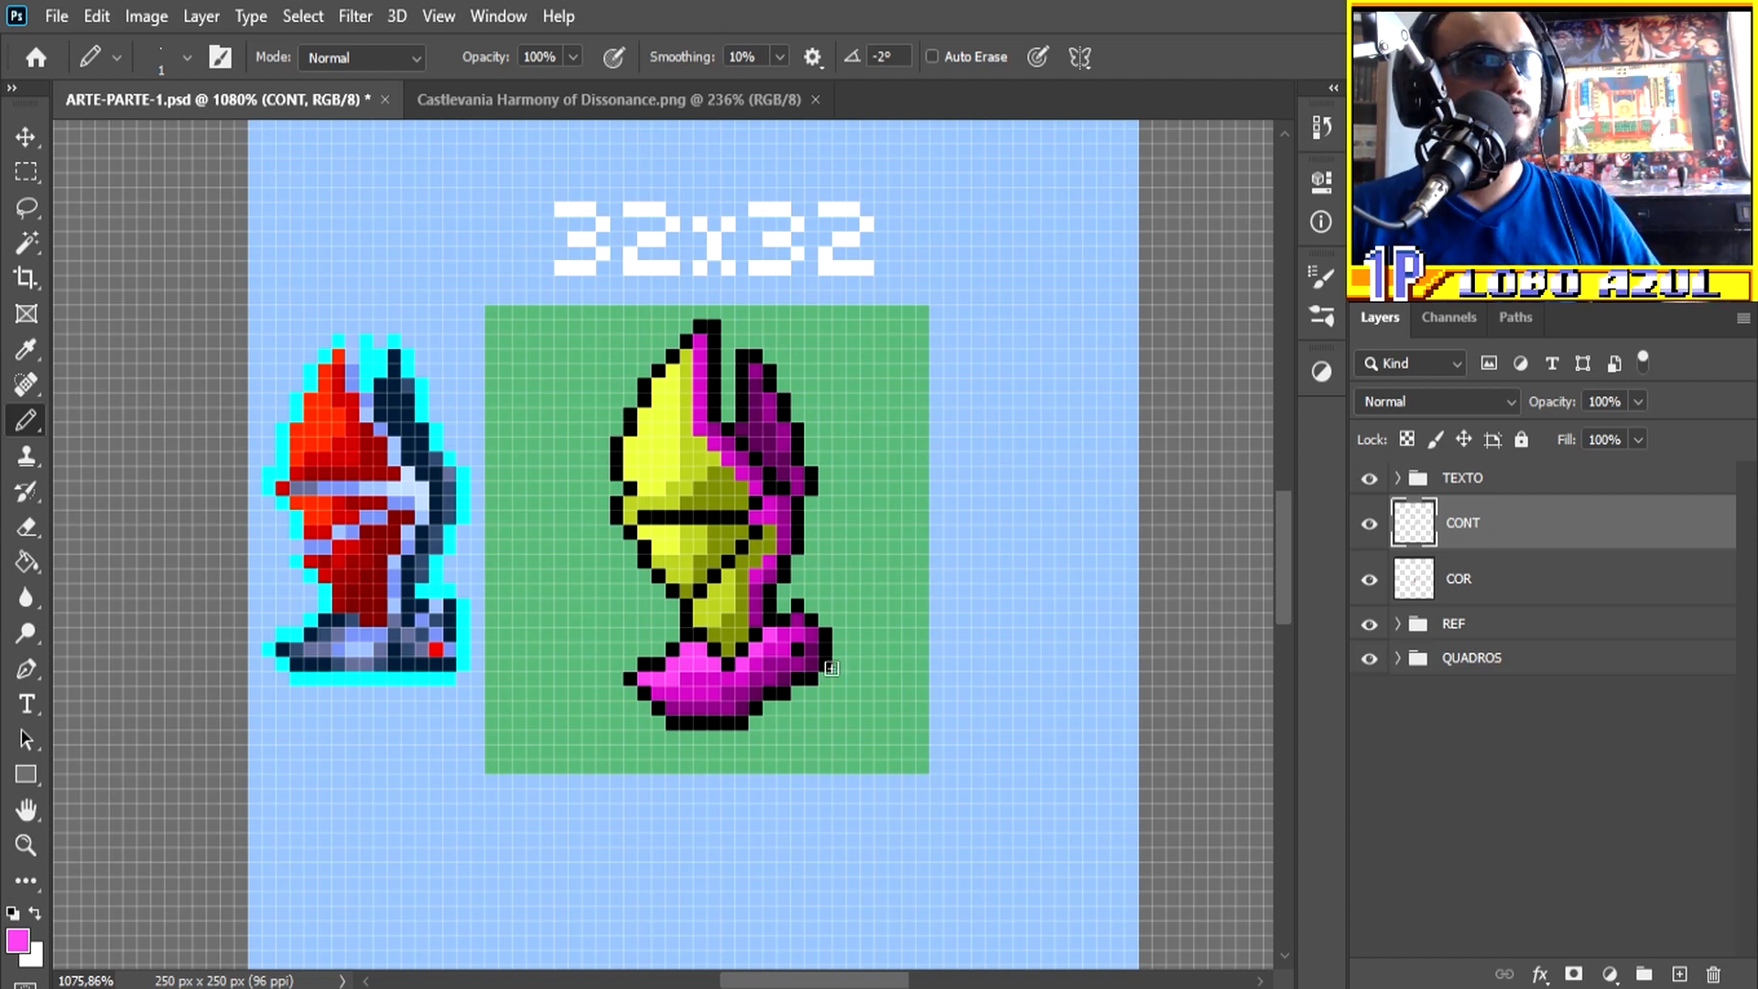
{"action": "left_click", "coordinate": [18, 940]}
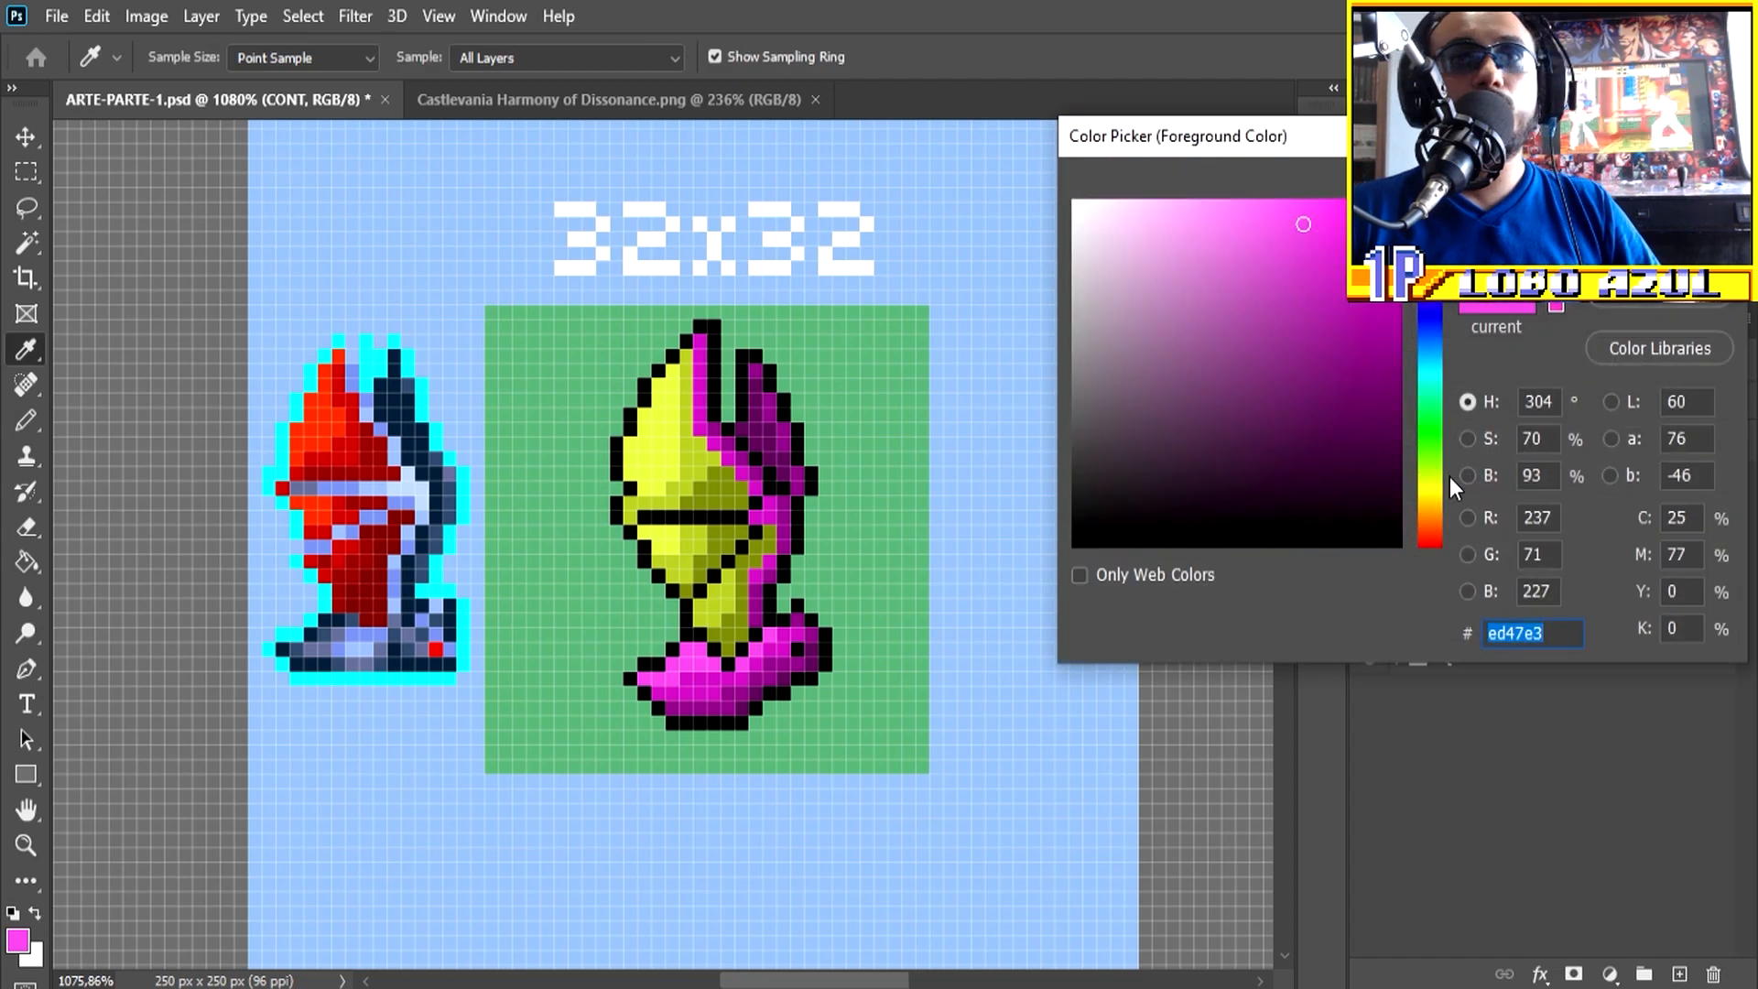
{"action": "left_click_drag", "start_coordinate": [1449, 477], "coordinate": [1431, 564]}
{"action": "key", "text": "Return"}
{"action": "key", "text": "b"}
{"action": "left_click", "coordinate": [797, 649]}
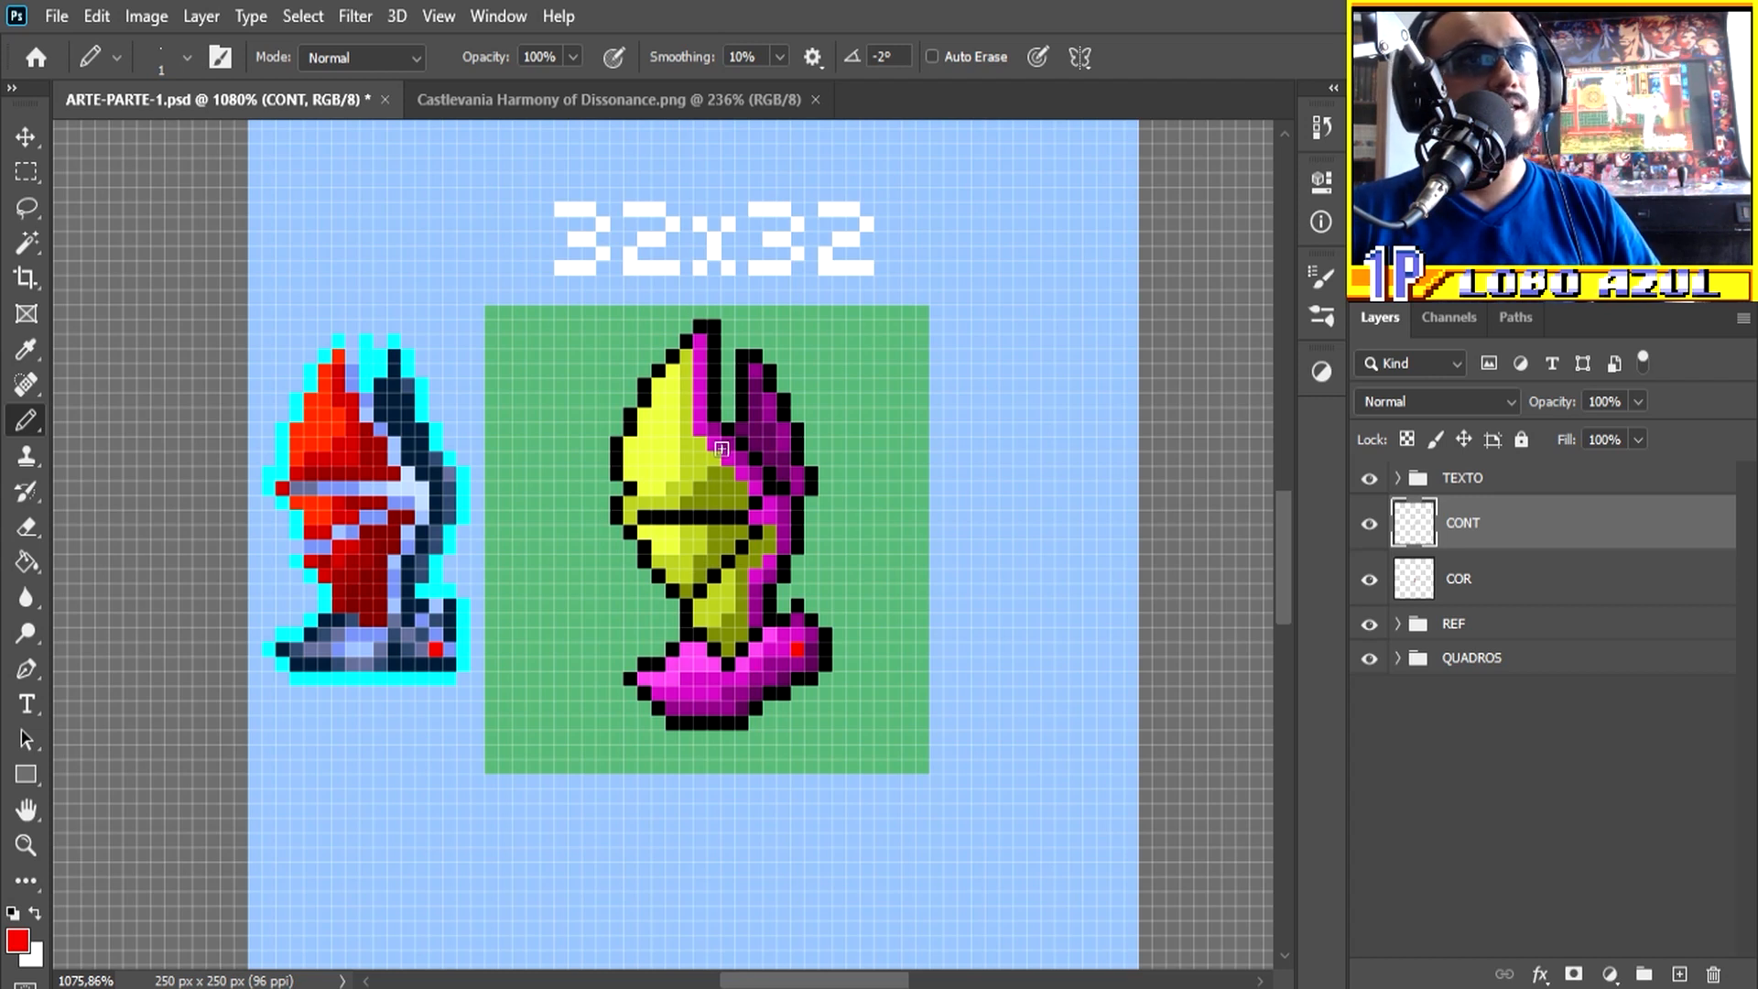
Step: Load the CONT outline as a selection and recolour the rear wing, body and wing fold lines in the sampled dark purple
{"action": "scroll", "coordinate": [723, 453], "scroll_direction": "up", "scroll_amount": 2}
{"action": "left_click", "coordinate": [783, 431], "text": "alt"}
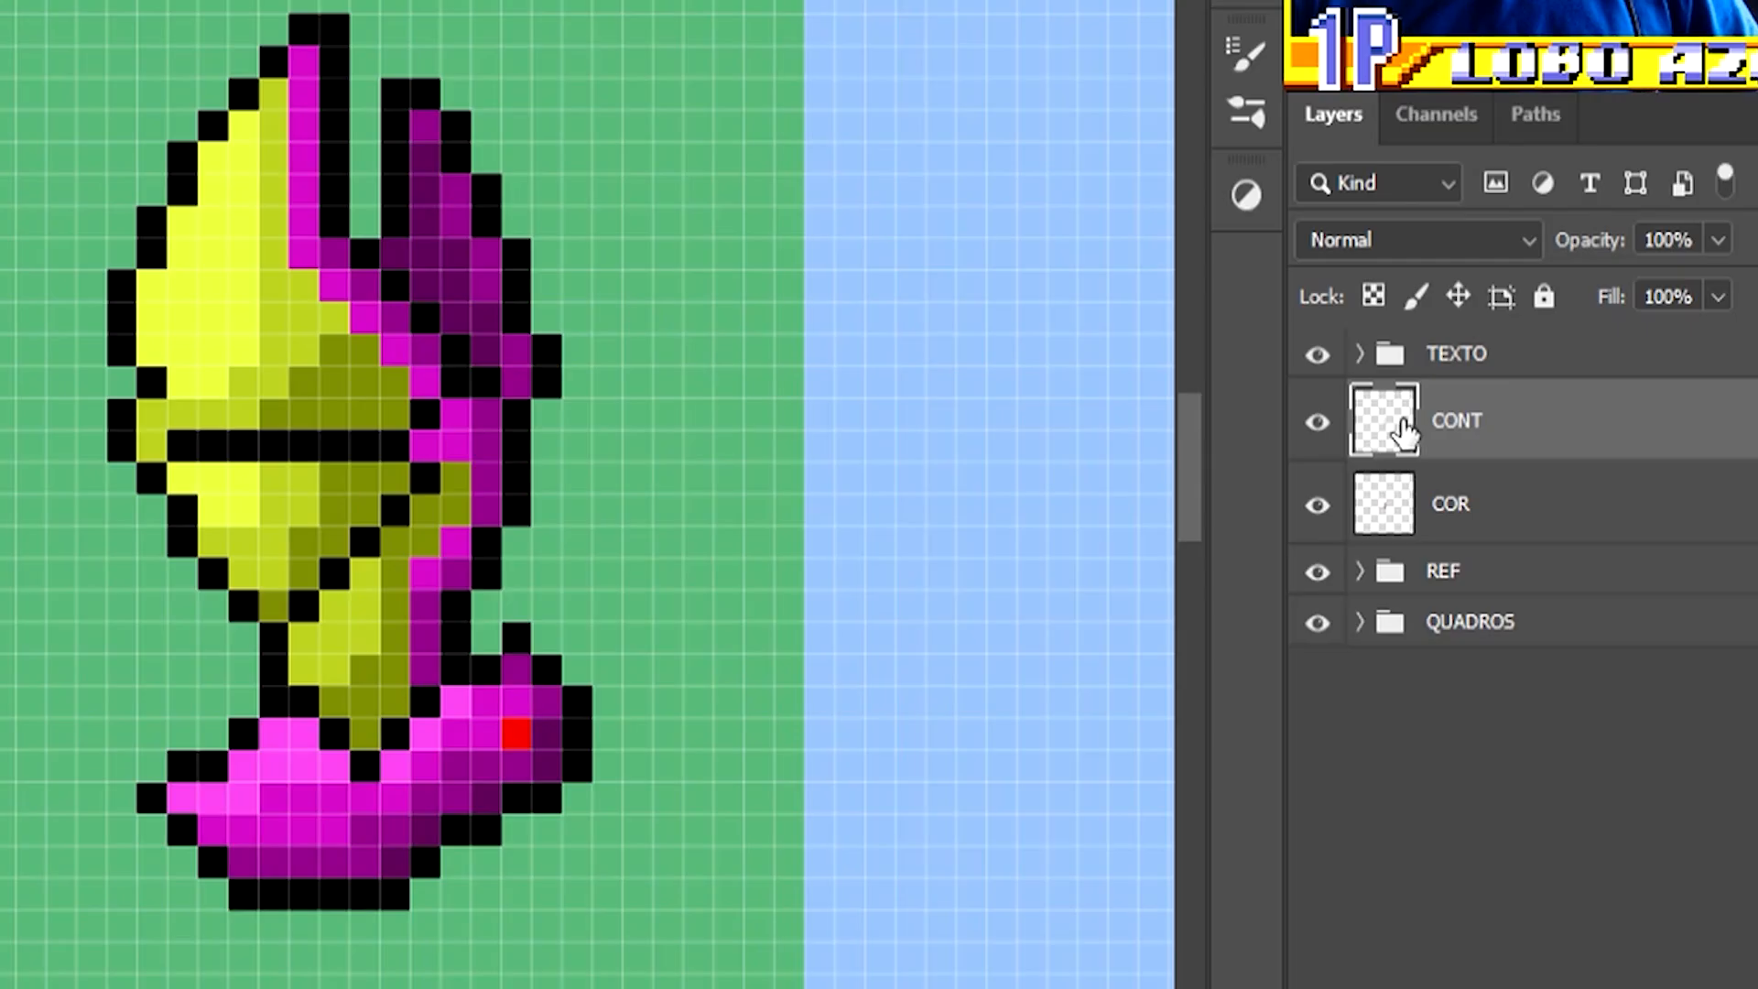
{"action": "left_click", "coordinate": [1384, 438], "text": "ctrl"}
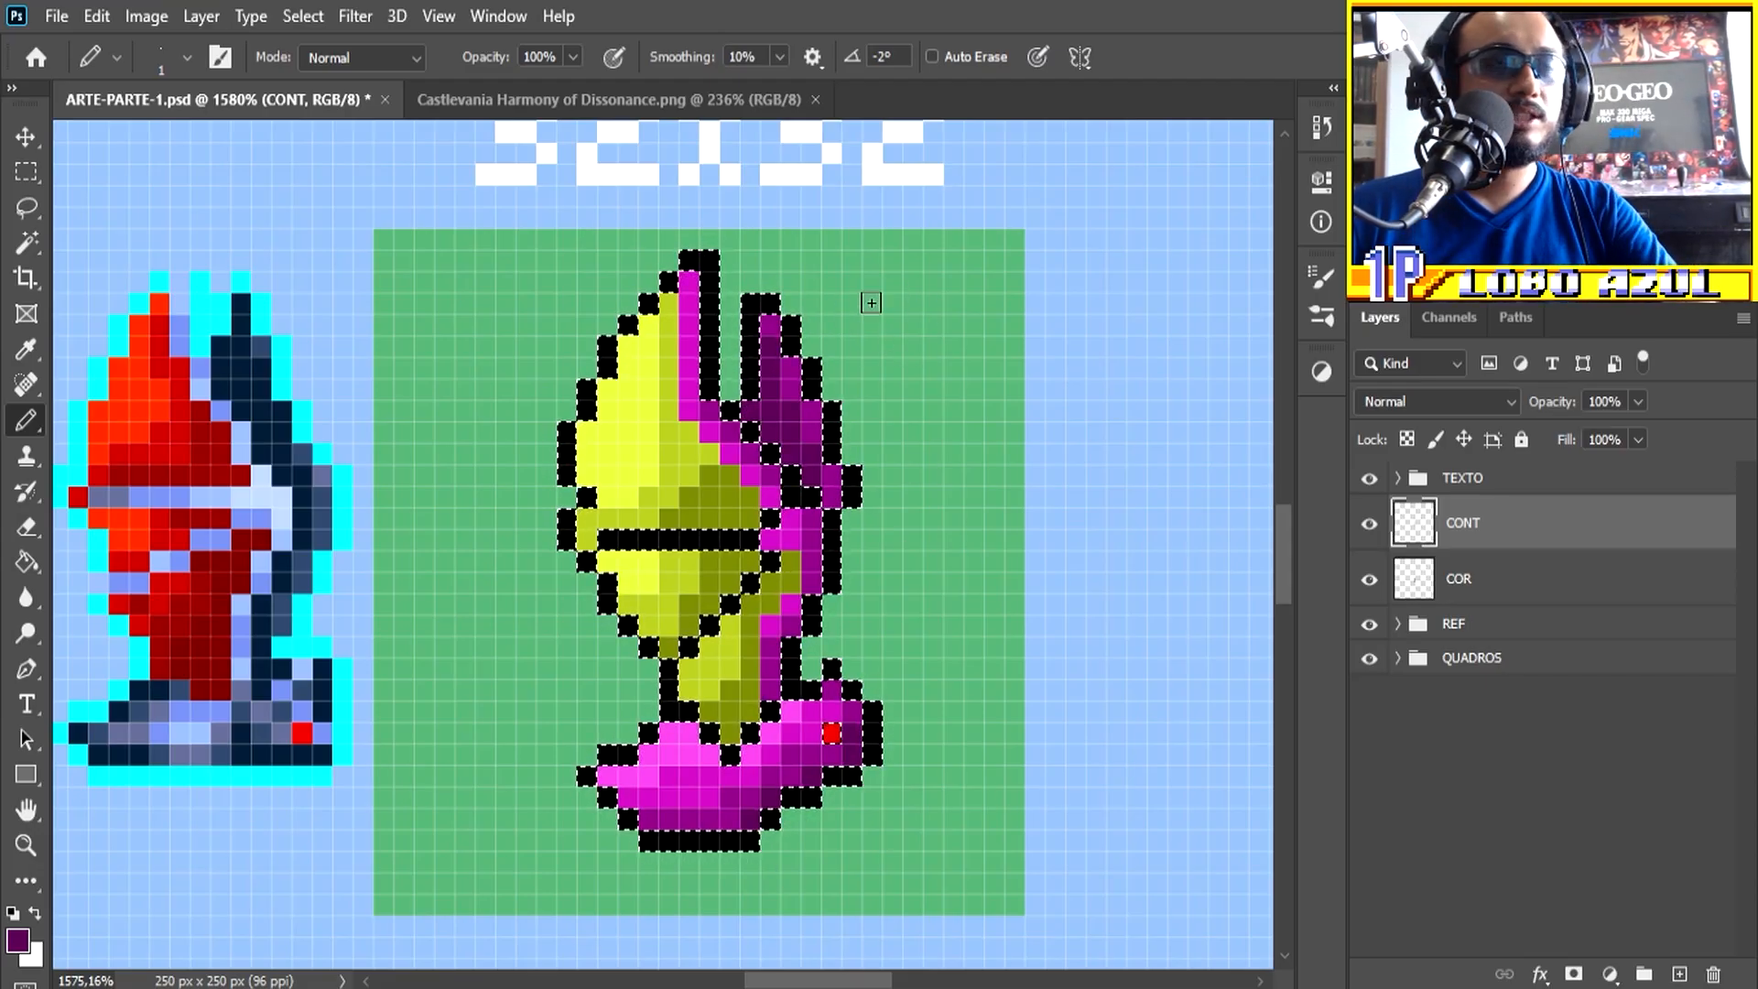
{"action": "mouse_move", "coordinate": [796, 356]}
{"action": "left_mouse_down"}
{"action": "mouse_move", "coordinate": [772, 408]}
{"action": "mouse_move", "coordinate": [772, 308]}
{"action": "mouse_move", "coordinate": [850, 445]}
{"action": "mouse_move", "coordinate": [860, 510]}
{"action": "mouse_move", "coordinate": [831, 609]}
{"action": "mouse_move", "coordinate": [753, 403]}
{"action": "mouse_move", "coordinate": [800, 475]}
{"action": "left_mouse_up"}
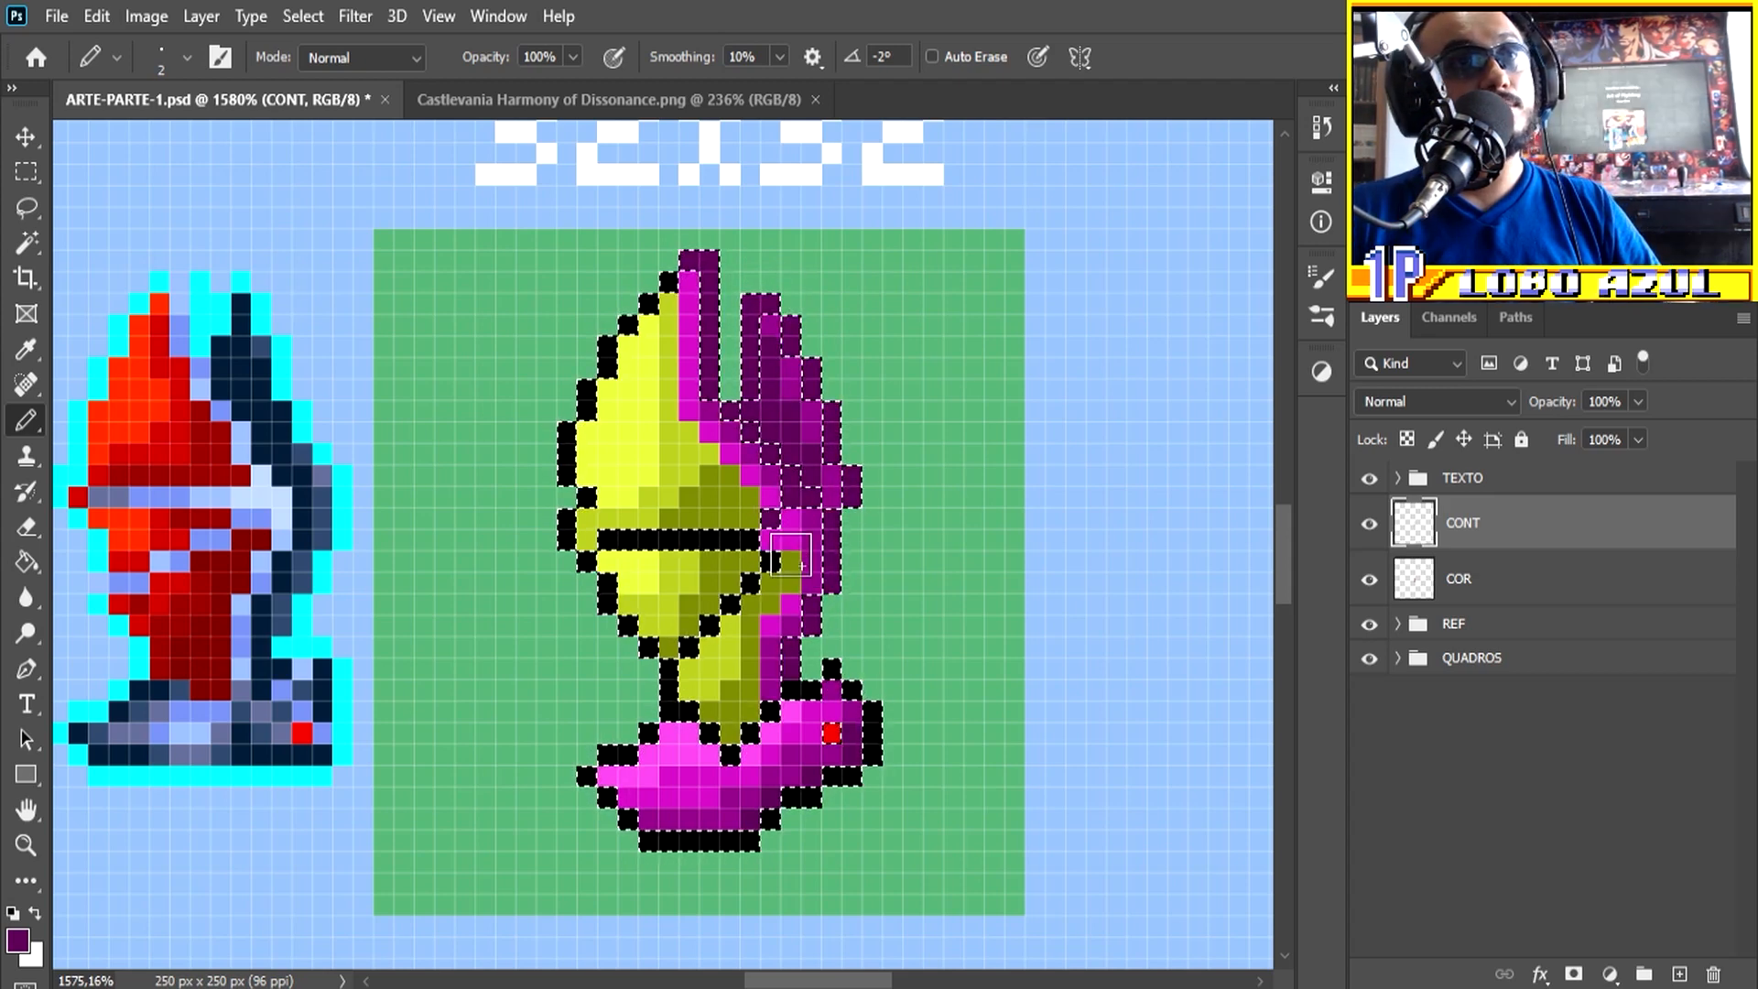
{"action": "left_click_drag", "start_coordinate": [793, 575], "coordinate": [730, 605]}
{"action": "left_click_drag", "start_coordinate": [760, 539], "coordinate": [619, 536]}
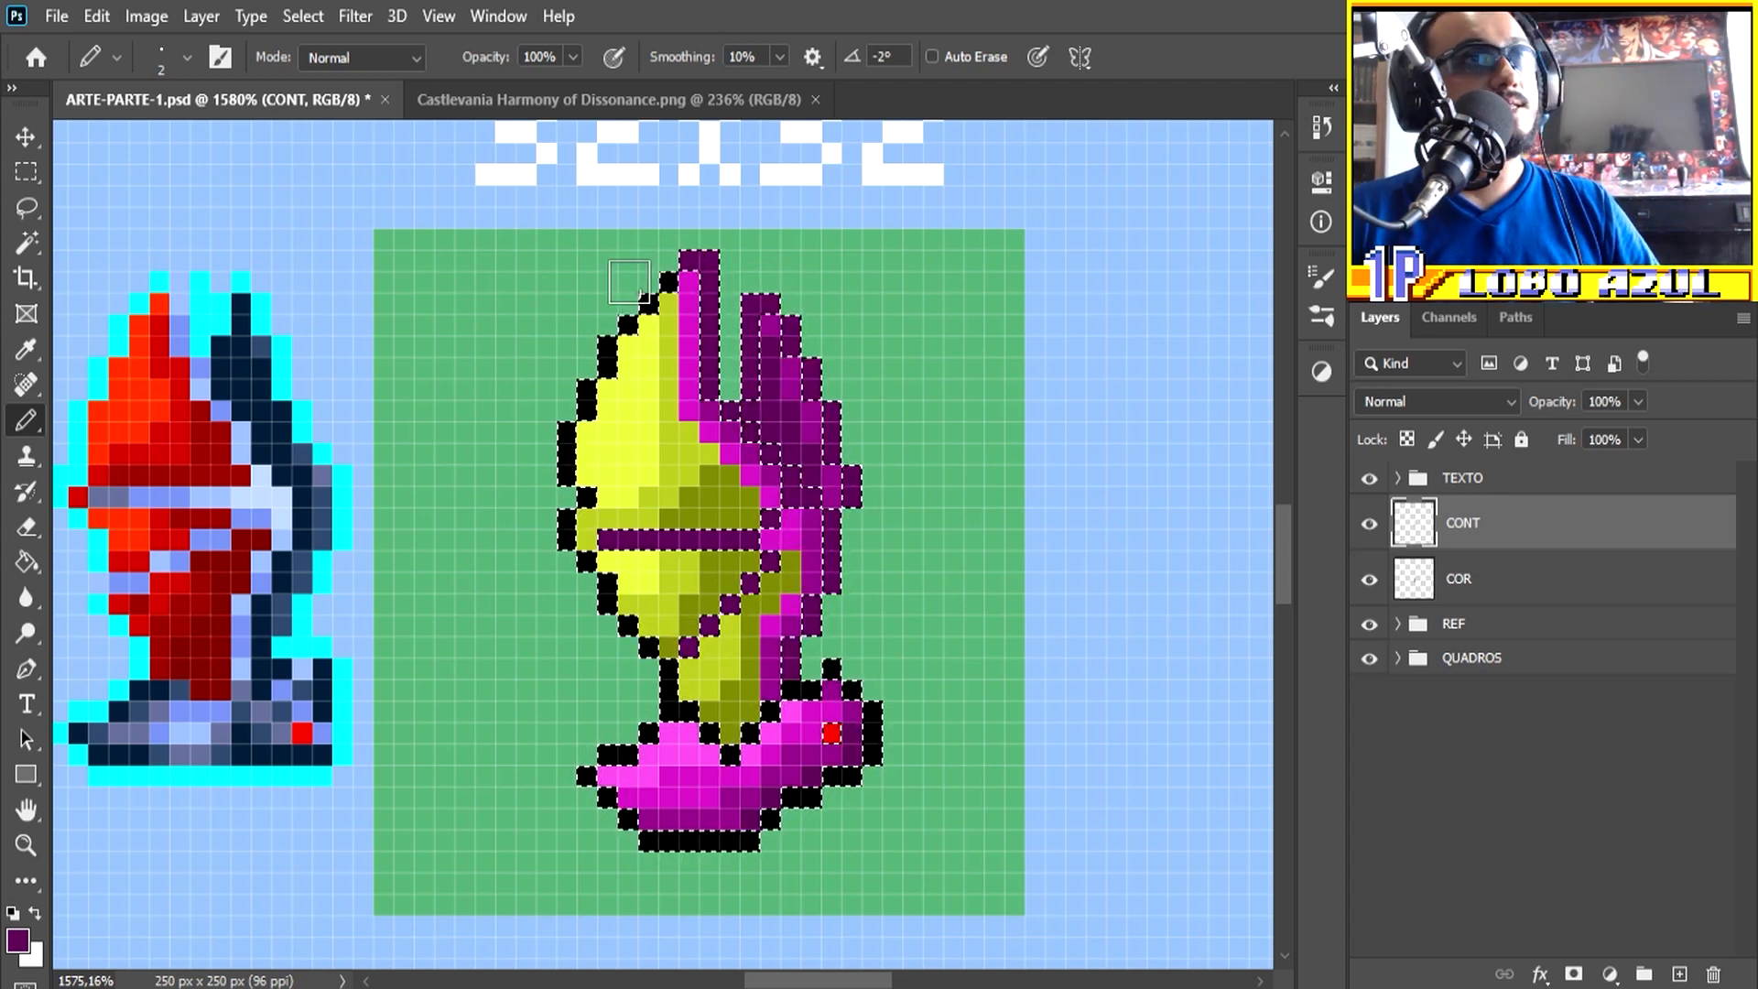
Step: Recolour the front wing's outer outline in the sampled bright yellow and the outline around the body base in dark purple
{"action": "left_click", "coordinate": [628, 354], "text": "alt"}
{"action": "left_click", "coordinate": [639, 403], "text": "alt"}
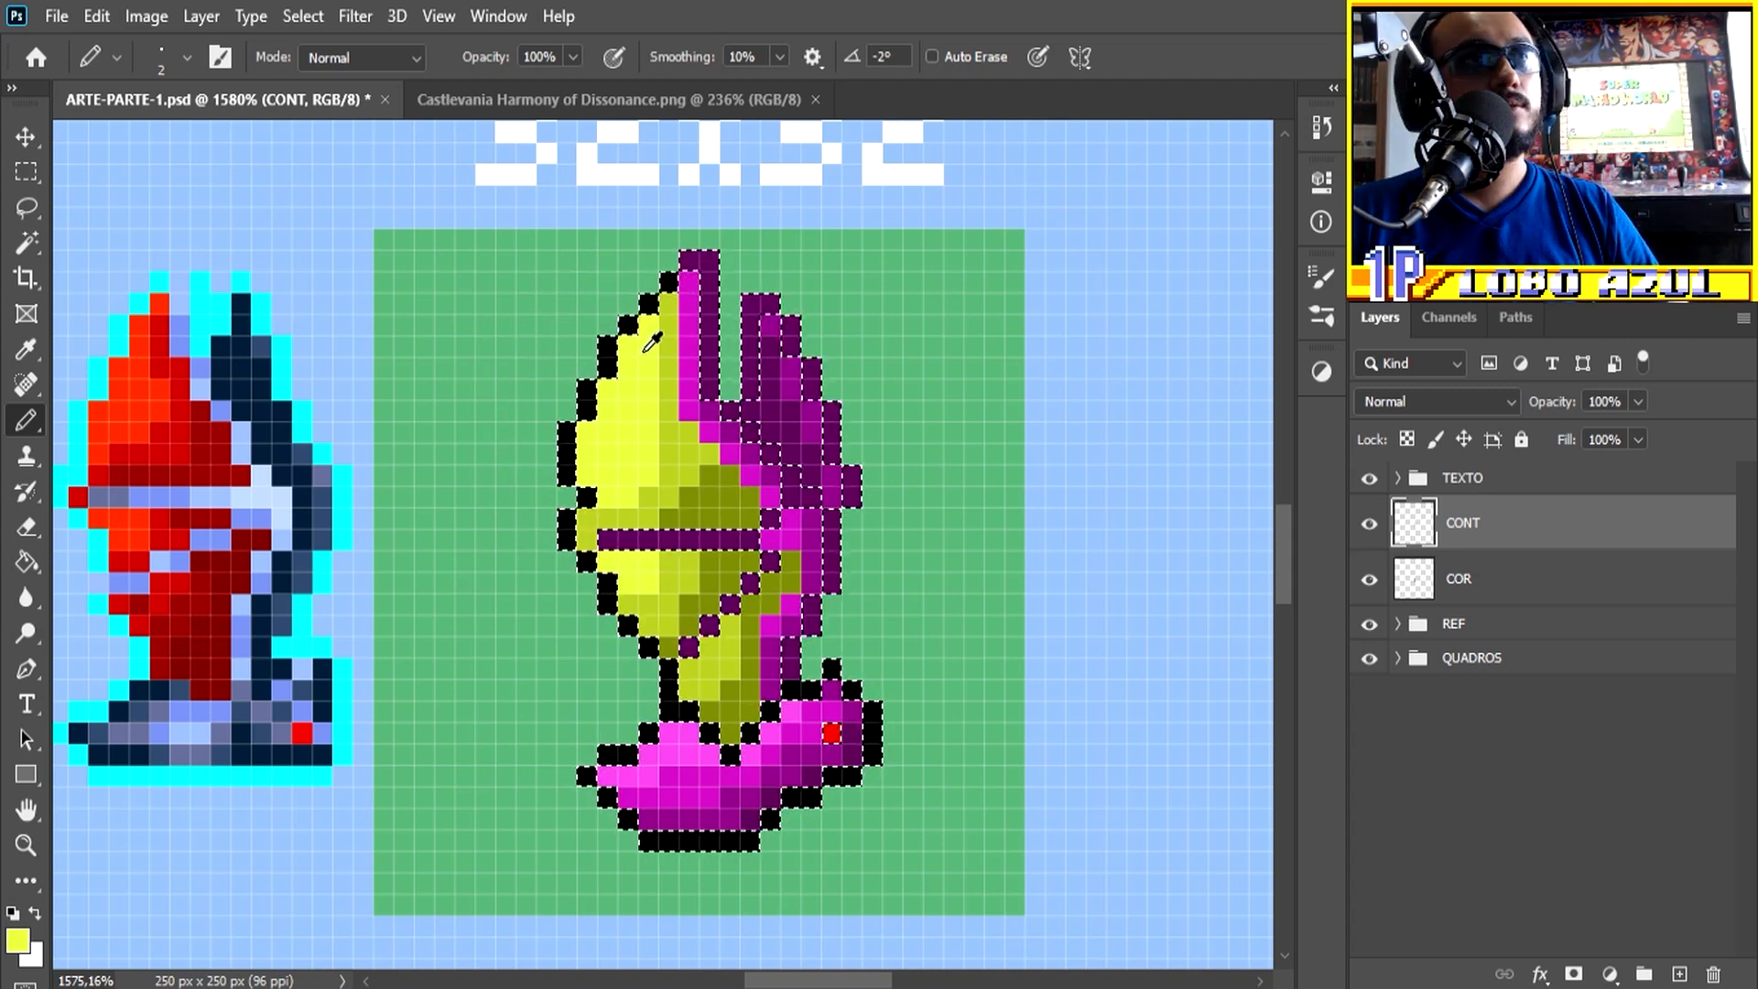
{"action": "left_click_drag", "start_coordinate": [563, 533], "coordinate": [667, 683]}
{"action": "left_click", "coordinate": [689, 647], "text": "alt"}
{"action": "scroll", "coordinate": [701, 660], "scroll_direction": "down", "scroll_amount": 2}
{"action": "left_click", "coordinate": [726, 670]}
{"action": "mouse_move", "coordinate": [837, 723]}
{"action": "left_mouse_down"}
{"action": "mouse_move", "coordinate": [877, 703]}
{"action": "mouse_move", "coordinate": [881, 652]}
{"action": "mouse_move", "coordinate": [838, 627]}
{"action": "mouse_move", "coordinate": [787, 664]}
{"action": "left_mouse_up"}
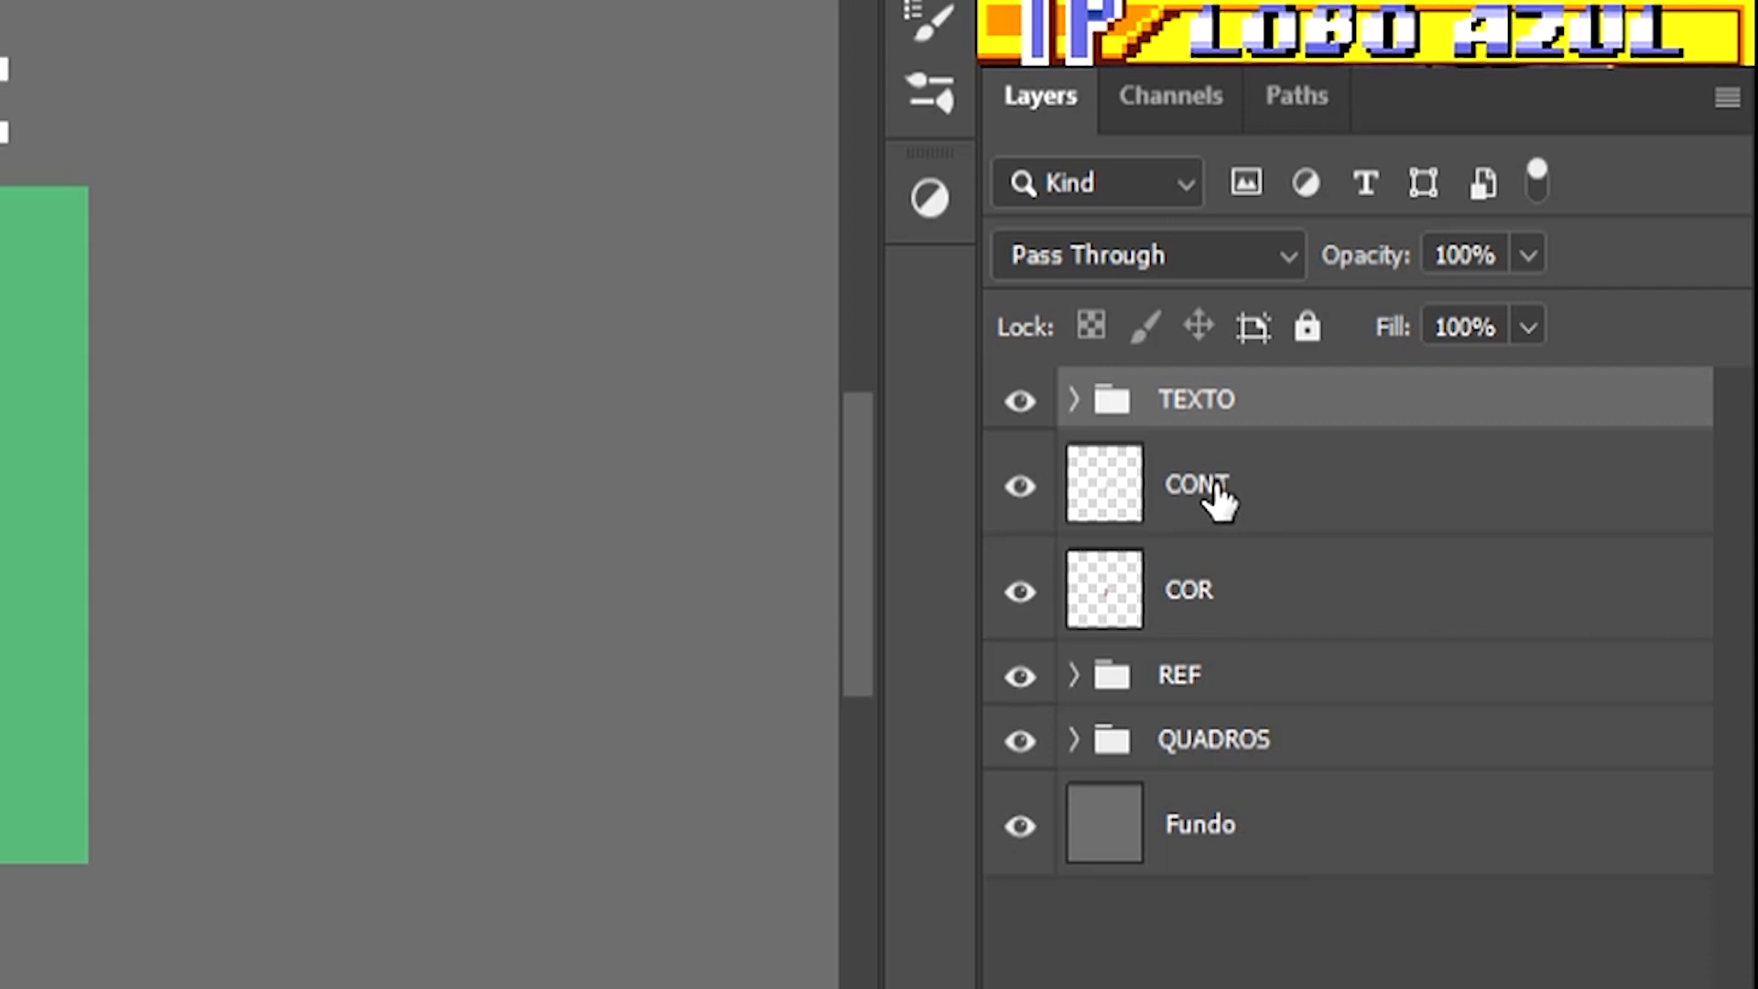
Step: Merge the CONT and COR layers and rename the merged layer 1
{"action": "left_click", "coordinate": [1182, 504]}
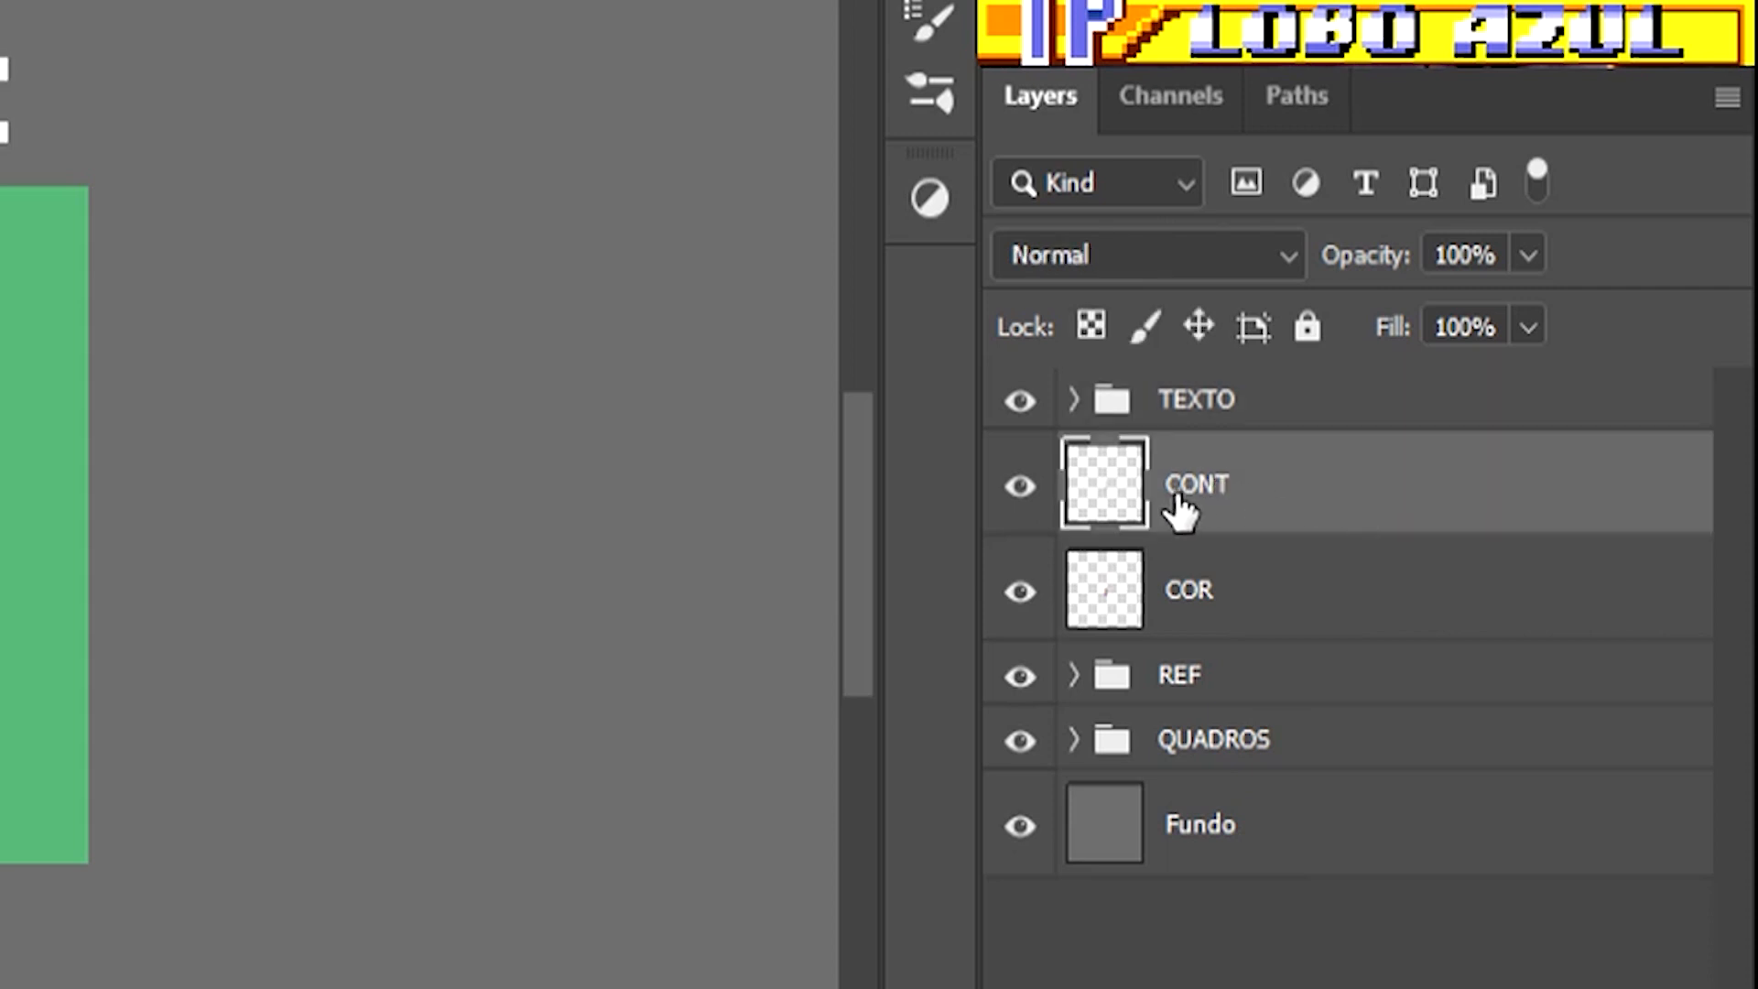
{"action": "left_click", "coordinate": [1222, 597], "text": "shift"}
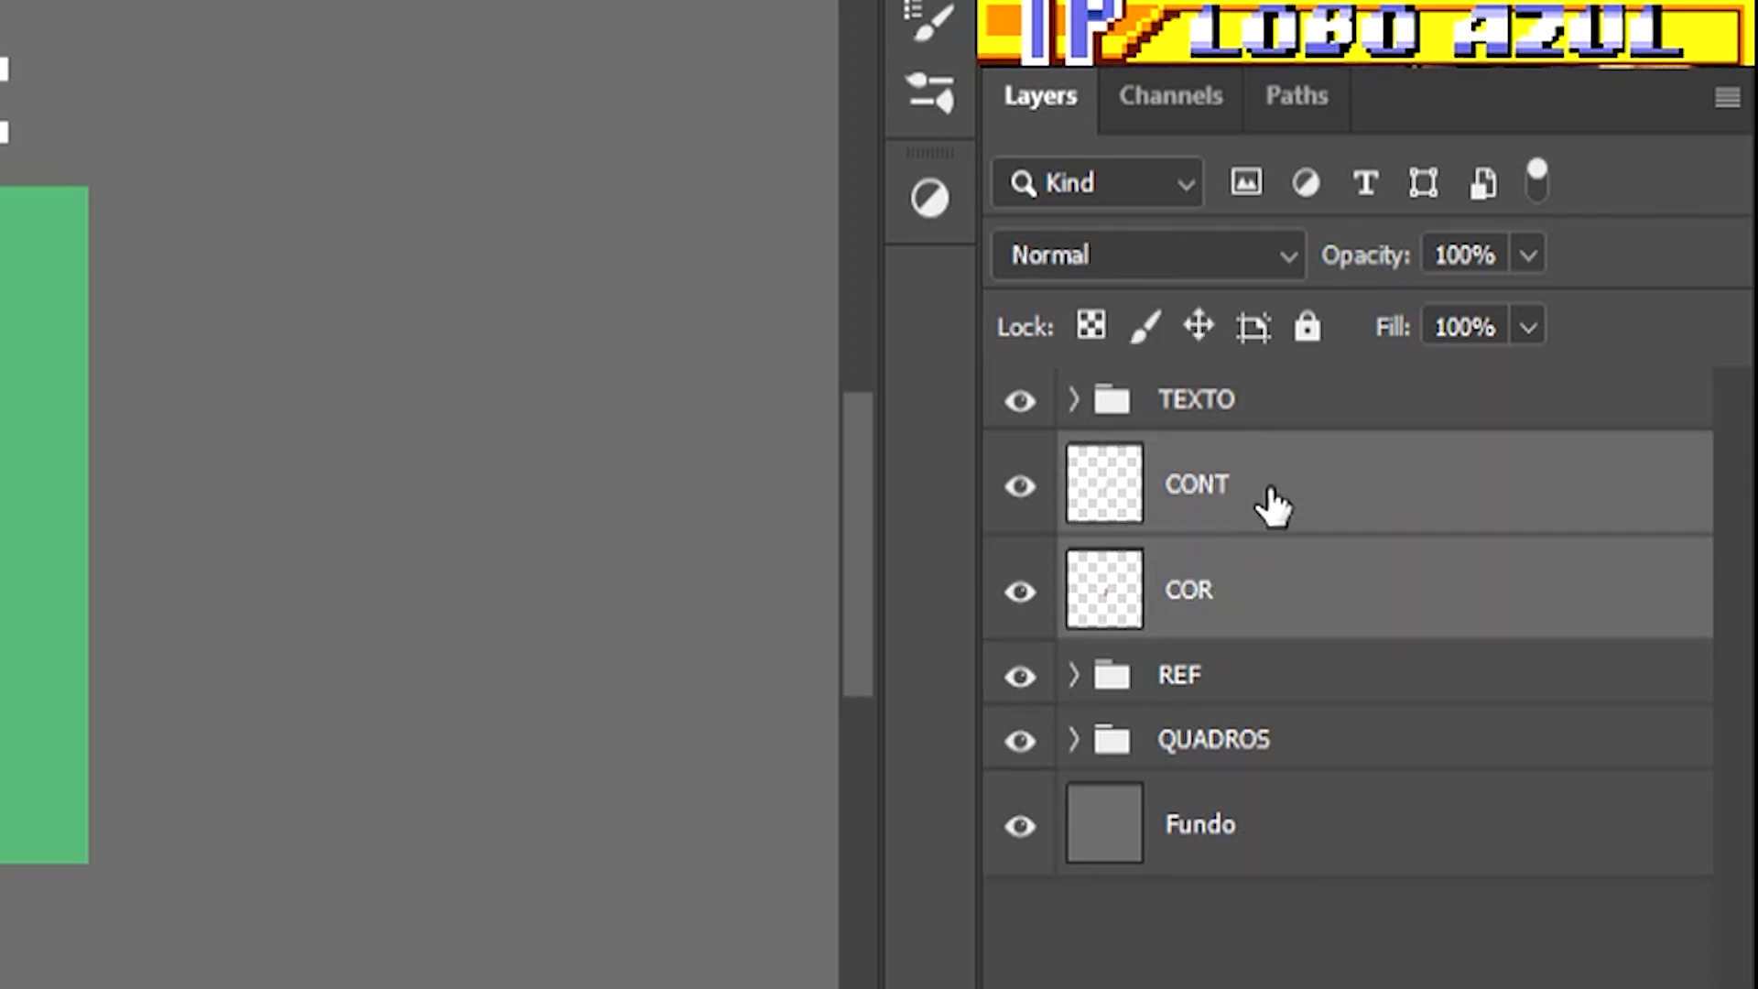
{"action": "key", "text": "ctrl+e"}
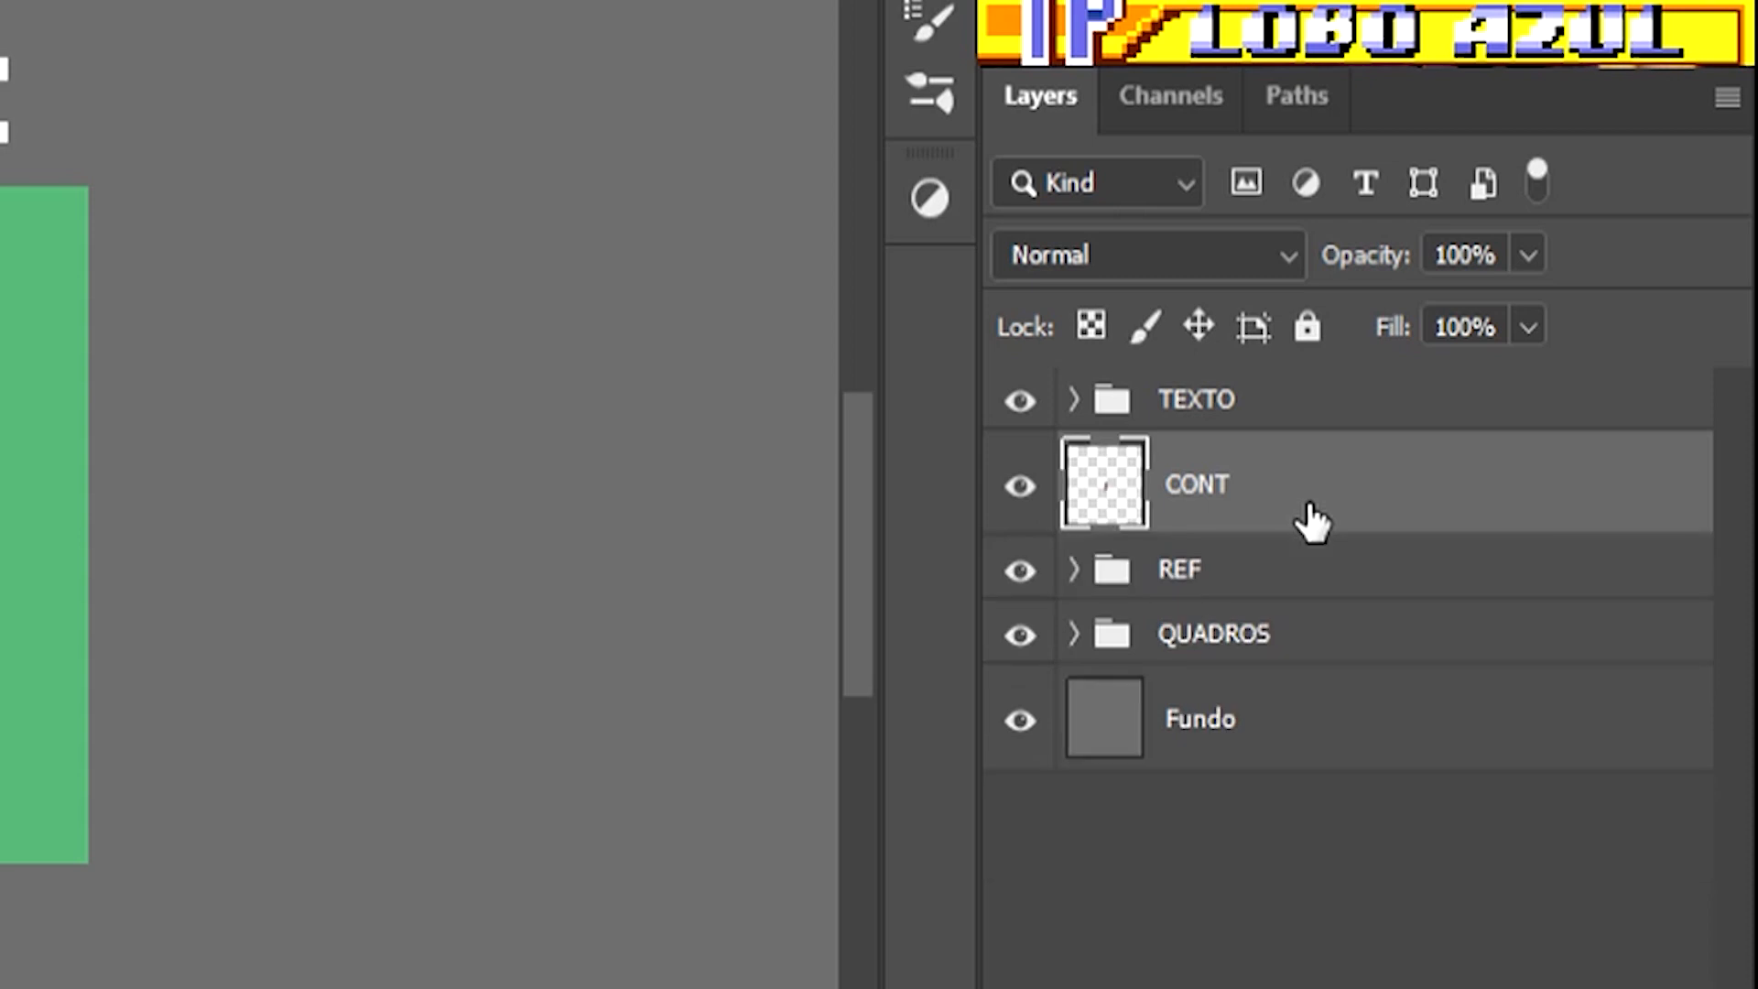
{"action": "double_click", "coordinate": [1202, 487]}
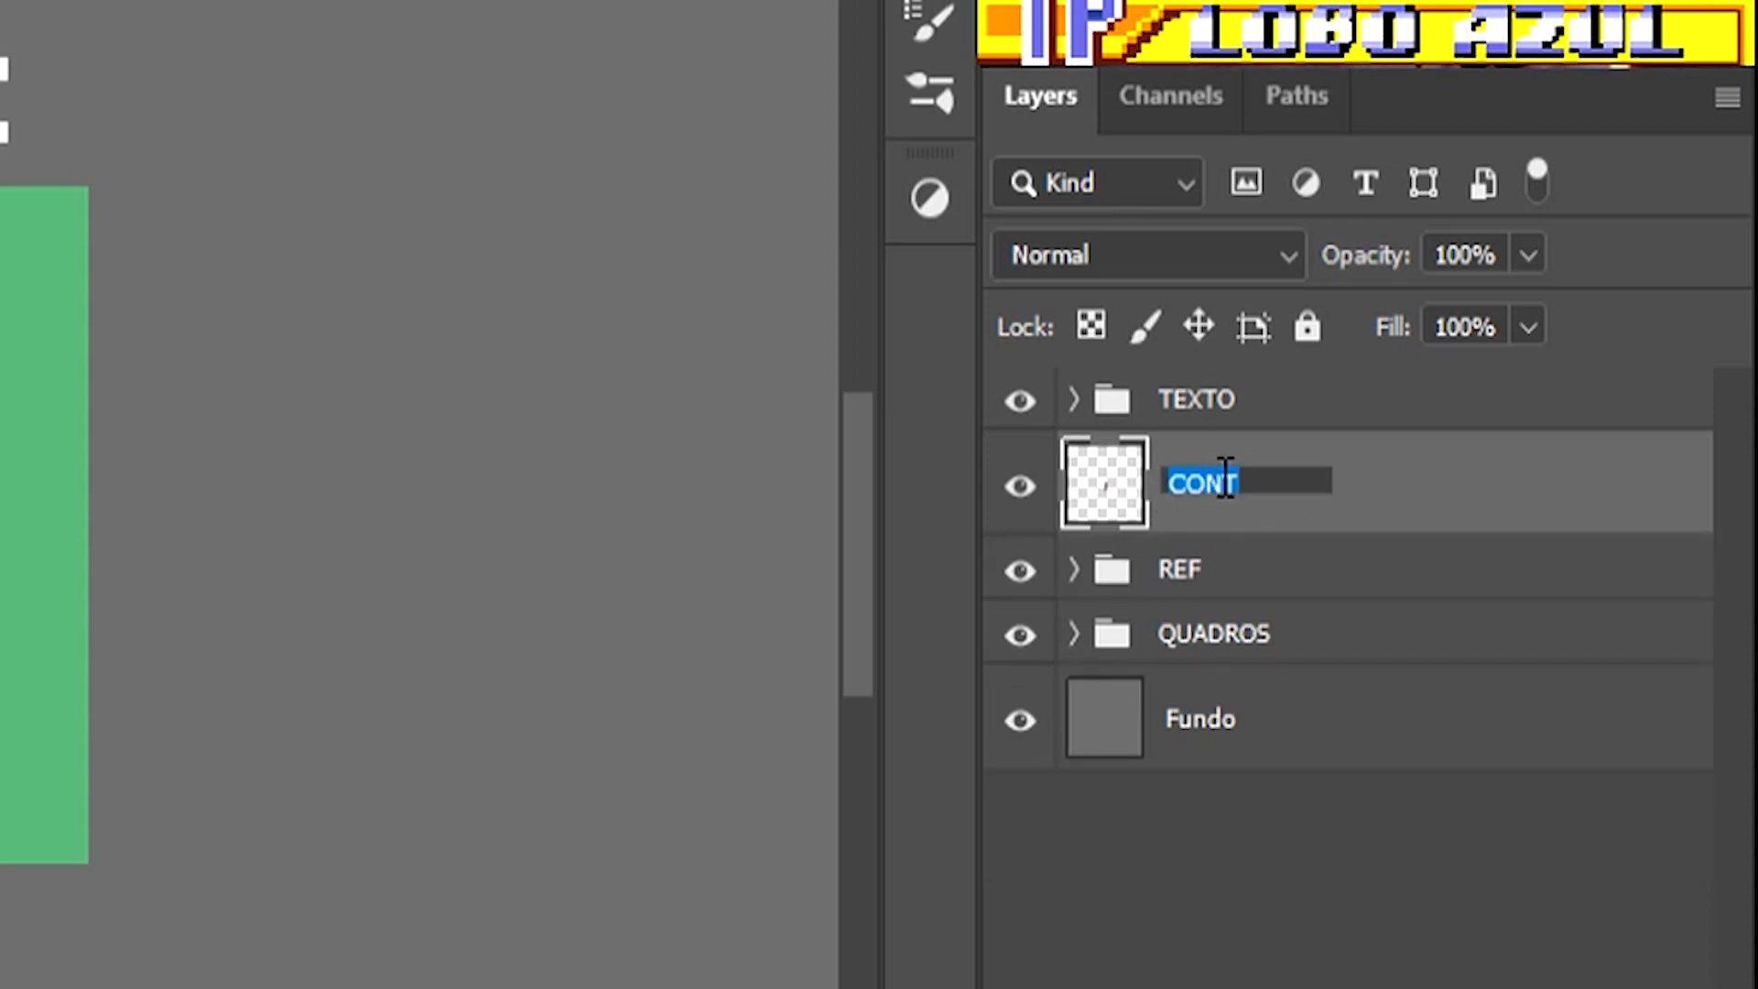
{"action": "type", "text": "1"}
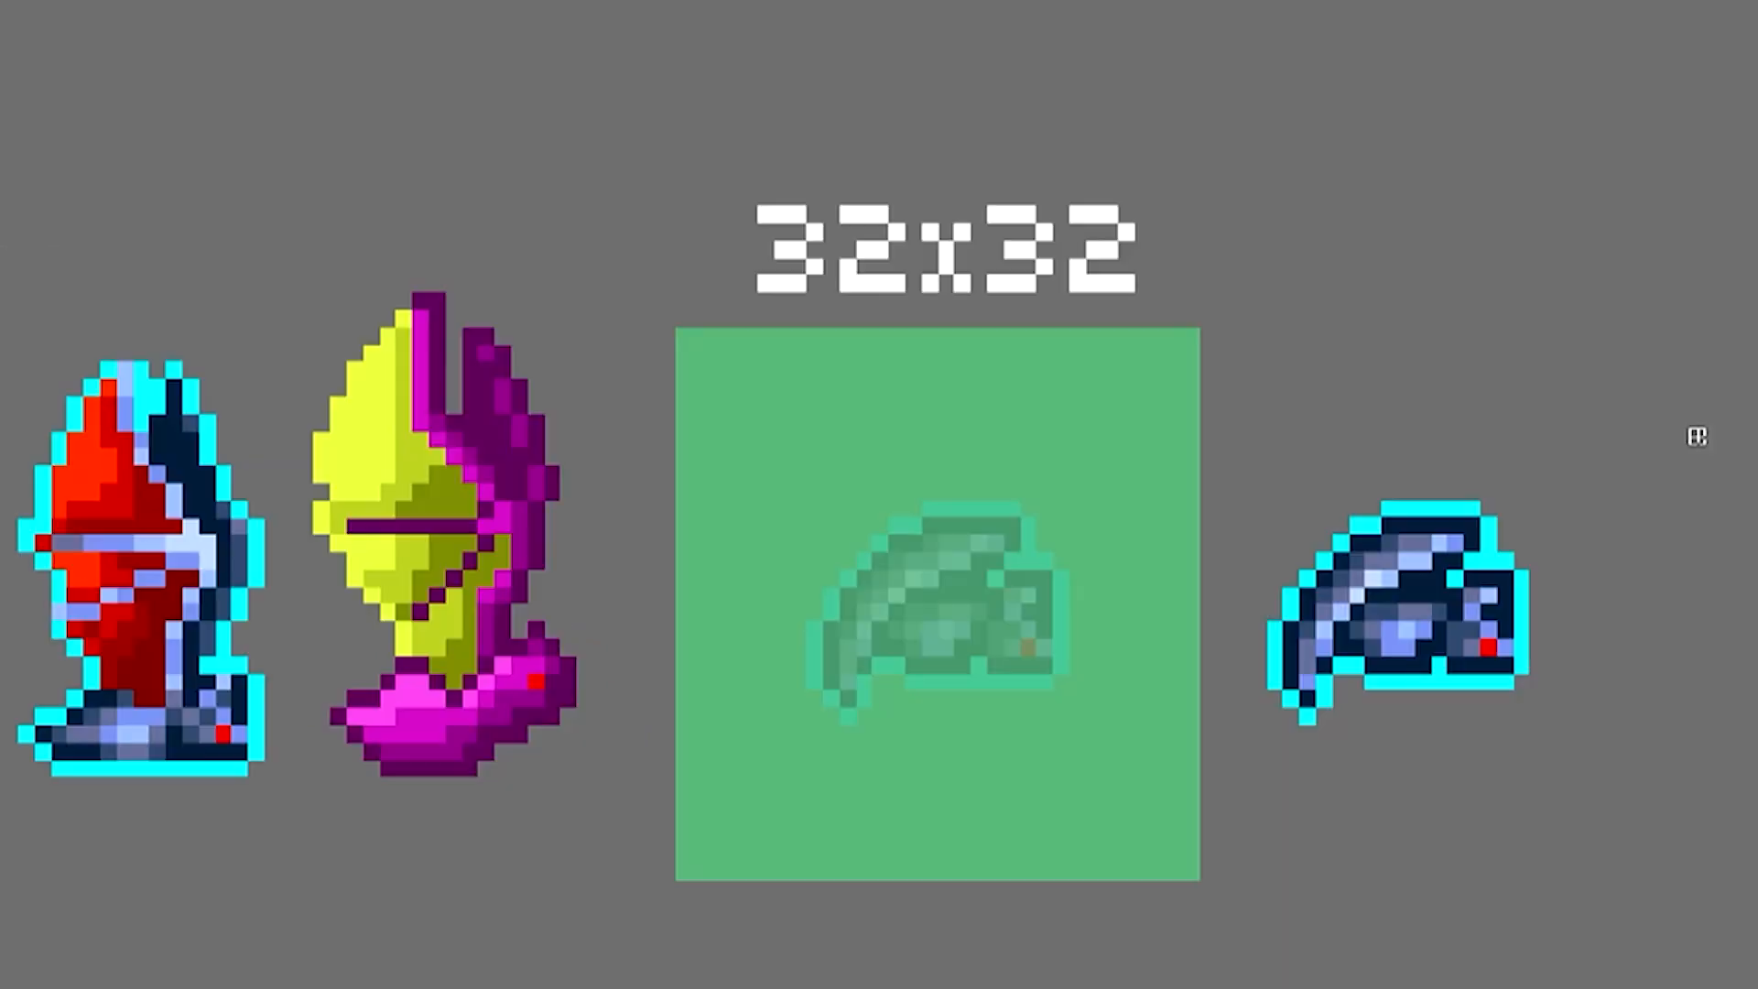
Step: Outline the second bat's folded wing, body and head in dark purple over the faded reference, erasing stray pixels
{"action": "left_click_drag", "start_coordinate": [1125, 408], "coordinate": [1155, 725]}
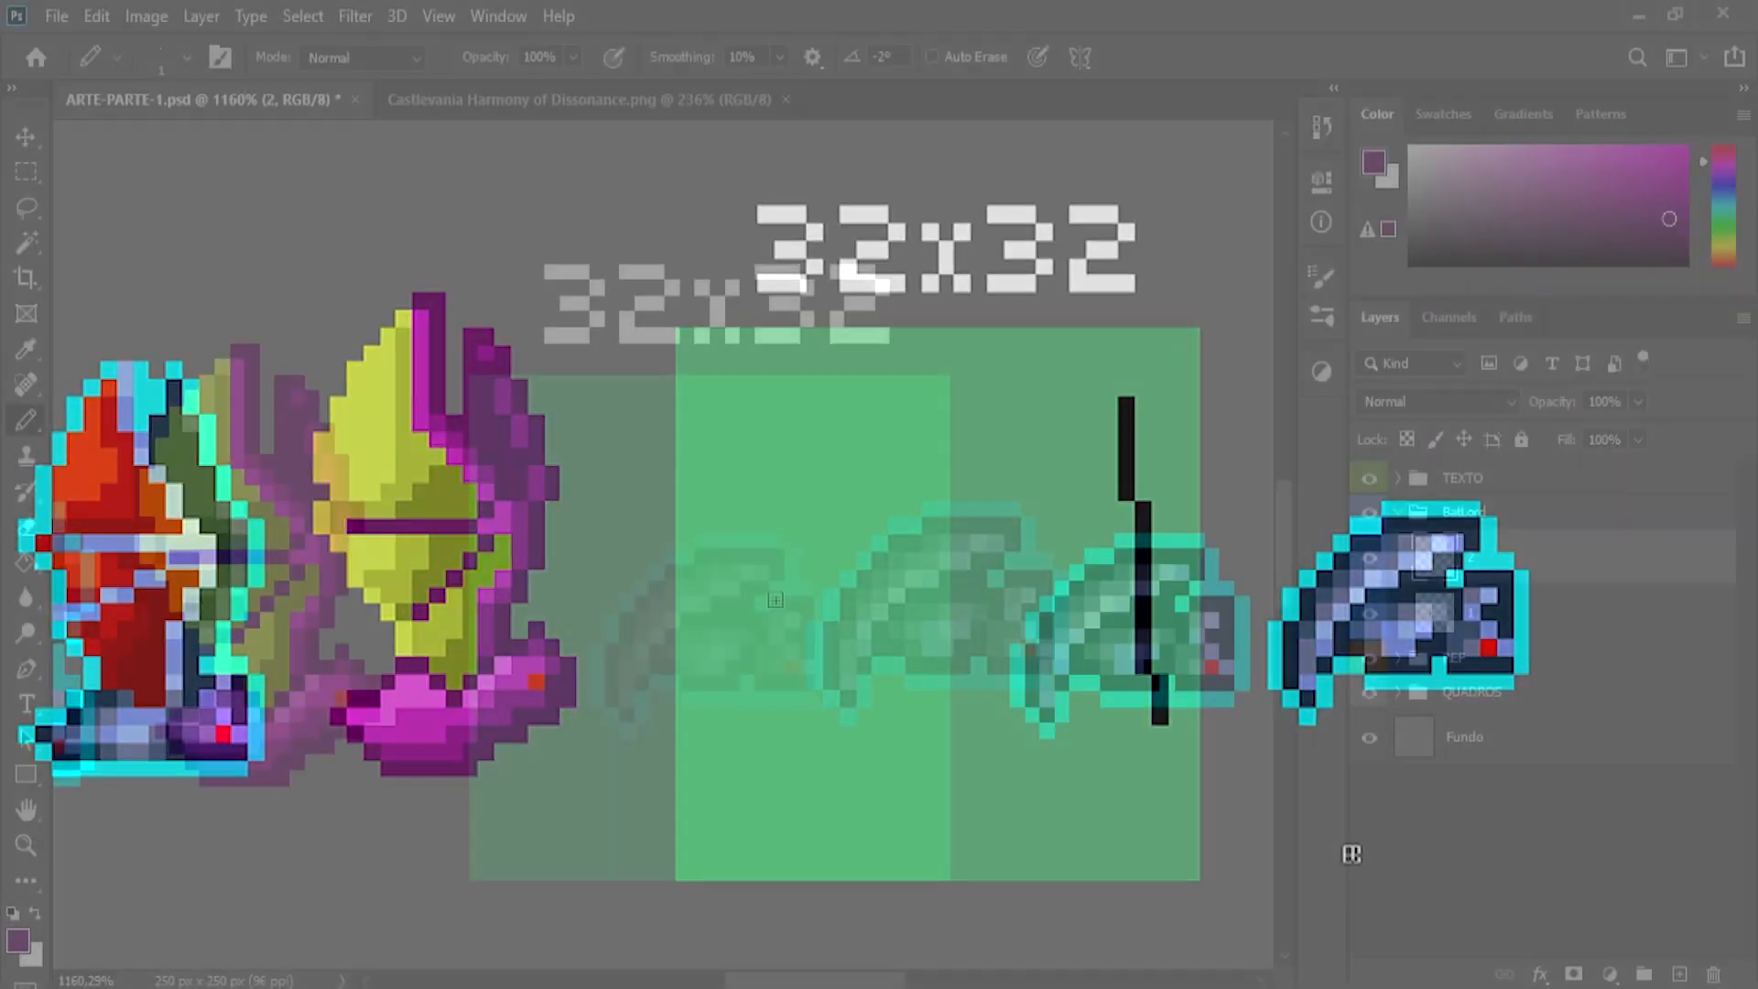
{"action": "mouse_move", "coordinate": [774, 604]}
{"action": "left_mouse_down"}
{"action": "mouse_move", "coordinate": [808, 653]}
{"action": "mouse_move", "coordinate": [791, 681]}
{"action": "mouse_move", "coordinate": [748, 664]}
{"action": "mouse_move", "coordinate": [734, 686]}
{"action": "mouse_move", "coordinate": [654, 688]}
{"action": "left_mouse_up"}
{"action": "mouse_move", "coordinate": [759, 584]}
{"action": "left_mouse_down"}
{"action": "mouse_move", "coordinate": [778, 533]}
{"action": "mouse_move", "coordinate": [647, 544]}
{"action": "mouse_move", "coordinate": [650, 575]}
{"action": "mouse_move", "coordinate": [597, 596]}
{"action": "mouse_move", "coordinate": [566, 637]}
{"action": "mouse_move", "coordinate": [564, 719]}
{"action": "mouse_move", "coordinate": [609, 748]}
{"action": "mouse_move", "coordinate": [630, 674]}
{"action": "mouse_move", "coordinate": [742, 604]}
{"action": "left_mouse_up"}
{"action": "key", "text": "e"}
{"action": "key", "text": "bracketleft"}
{"action": "key", "text": "bracketleft"}
{"action": "key", "text": "bracketleft"}
{"action": "key", "text": "bracketleft"}
{"action": "key", "text": "bracketleft"}
{"action": "key", "text": "bracketleft"}
{"action": "key", "text": "bracketleft"}
{"action": "key", "text": "bracketleft"}
{"action": "key", "text": "bracketleft"}
{"action": "key", "text": "bracketleft"}
{"action": "key", "text": "bracketleft"}
{"action": "key", "text": "bracketleft"}
{"action": "mouse_move", "coordinate": [551, 650]}
{"action": "left_mouse_down"}
{"action": "mouse_move", "coordinate": [571, 685]}
{"action": "mouse_move", "coordinate": [594, 728]}
{"action": "mouse_move", "coordinate": [566, 647]}
{"action": "left_mouse_up"}
{"action": "key", "text": "b"}
{"action": "key", "text": "e"}
{"action": "left_click", "coordinate": [597, 744]}
{"action": "key", "text": "b"}
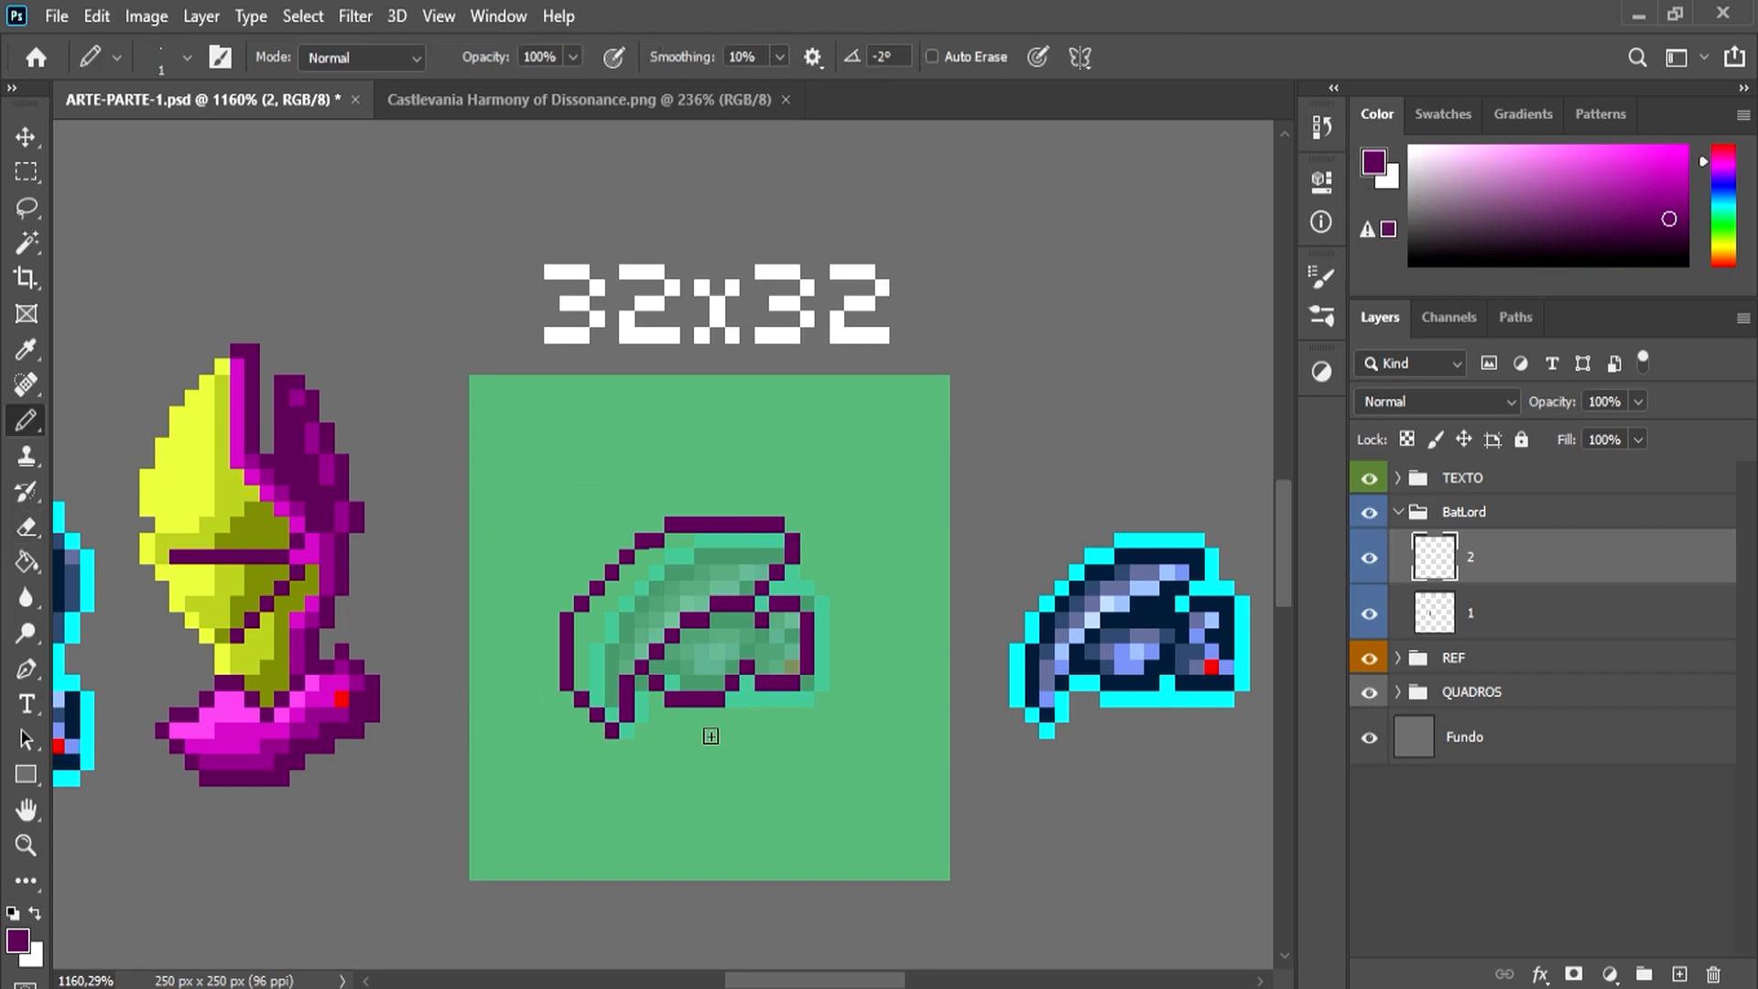
Step: Add a layer named COR below the second bat's outline, fill the wing and body with sampled purple-pink, and paint a red eye
{"action": "left_click", "coordinate": [1679, 974], "text": "ctrl"}
{"action": "double_click", "coordinate": [1485, 613]}
{"action": "type", "text": "COR"}
{"action": "key", "text": "Return"}
{"action": "left_click", "coordinate": [229, 707], "text": "alt"}
{"action": "left_click_drag", "start_coordinate": [790, 621], "coordinate": [708, 676]}
{"action": "mouse_move", "coordinate": [738, 554]}
{"action": "left_mouse_down"}
{"action": "mouse_move", "coordinate": [650, 633]}
{"action": "mouse_move", "coordinate": [611, 707]}
{"action": "left_mouse_up"}
{"action": "left_click", "coordinate": [1211, 668], "text": "alt"}
{"action": "left_click", "coordinate": [792, 652]}
{"action": "left_click", "coordinate": [777, 652]}
Step: Shade the second bat's wing and body with darker purple and magenta tones sampled from the first bat
{"action": "left_click", "coordinate": [357, 705], "text": "alt"}
{"action": "mouse_move", "coordinate": [793, 668]}
{"action": "left_mouse_down"}
{"action": "mouse_move", "coordinate": [761, 654]}
{"action": "mouse_move", "coordinate": [673, 683]}
{"action": "mouse_move", "coordinate": [702, 668]}
{"action": "left_mouse_up"}
{"action": "mouse_move", "coordinate": [777, 556]}
{"action": "left_mouse_down"}
{"action": "mouse_move", "coordinate": [614, 699]}
{"action": "mouse_move", "coordinate": [582, 684]}
{"action": "left_mouse_up"}
{"action": "left_click", "coordinate": [328, 702], "text": "alt"}
{"action": "left_click_drag", "start_coordinate": [793, 622], "coordinate": [673, 669]}
{"action": "mouse_move", "coordinate": [772, 540]}
{"action": "left_mouse_down"}
{"action": "mouse_move", "coordinate": [583, 669]}
{"action": "mouse_move", "coordinate": [639, 618]}
{"action": "mouse_move", "coordinate": [597, 632]}
{"action": "left_mouse_up"}
{"action": "left_click", "coordinate": [614, 602], "text": "alt"}
{"action": "left_click", "coordinate": [619, 632], "text": "alt"}
{"action": "left_click", "coordinate": [778, 558], "text": "alt"}
{"action": "left_click", "coordinate": [778, 542]}
{"action": "left_click", "coordinate": [755, 548], "text": "alt"}
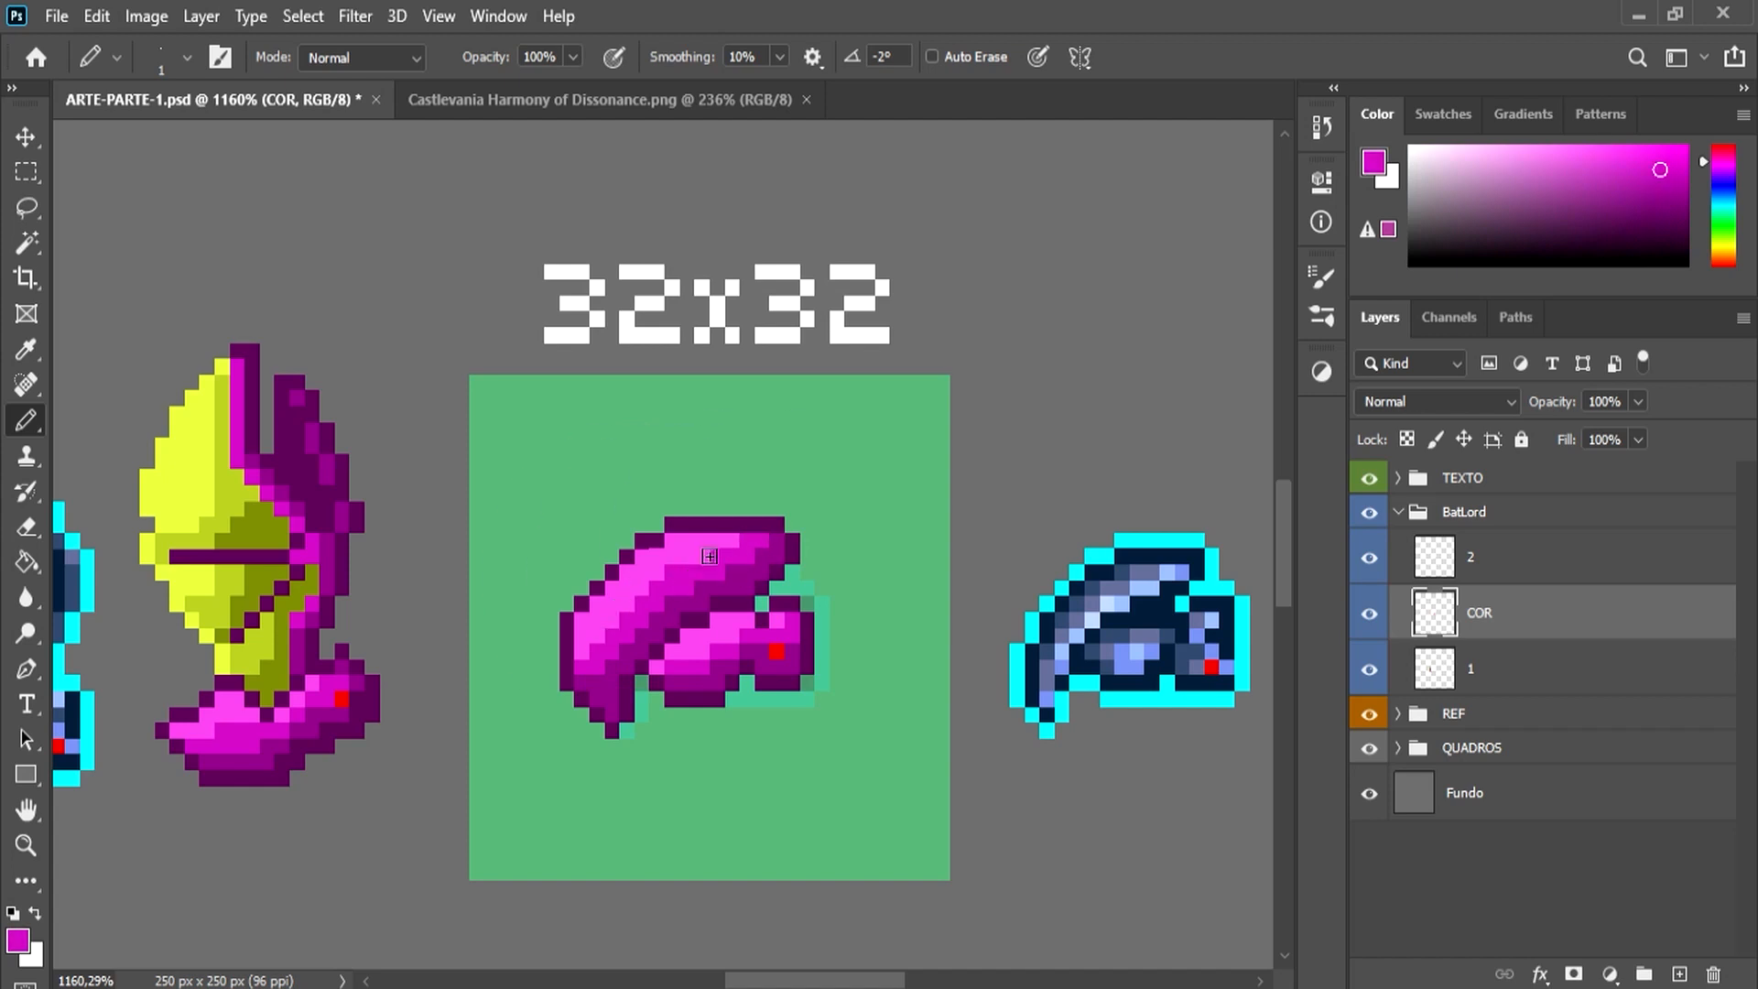
Step: Merge the COR layer with layer 2 and erase the surplus pixels around the top of the second bat's head
{"action": "left_click", "coordinate": [807, 632], "text": "alt"}
{"action": "key", "text": "e"}
{"action": "left_click", "coordinate": [1485, 562], "text": "shift"}
{"action": "key", "text": "ctrl+e"}
{"action": "left_click_drag", "start_coordinate": [792, 605], "coordinate": [811, 620]}
{"action": "key", "text": "b"}
Step: Touch up the second bat's wing and head with light pink highlight pixels
{"action": "scroll", "coordinate": [583, 649], "scroll_direction": "up", "scroll_amount": 3}
{"action": "mouse_move", "coordinate": [705, 500]}
{"action": "left_mouse_down"}
{"action": "mouse_move", "coordinate": [572, 632]}
{"action": "mouse_move", "coordinate": [697, 478]}
{"action": "mouse_move", "coordinate": [629, 530]}
{"action": "mouse_move", "coordinate": [558, 611]}
{"action": "left_mouse_up"}
{"action": "key", "text": "e"}
{"action": "scroll", "coordinate": [550, 615], "scroll_direction": "down", "scroll_amount": 4}
{"action": "scroll", "coordinate": [671, 565], "scroll_direction": "up", "scroll_amount": 7}
{"action": "key", "text": "b"}
{"action": "left_click", "coordinate": [678, 569], "text": "alt"}
{"action": "left_click", "coordinate": [640, 557]}
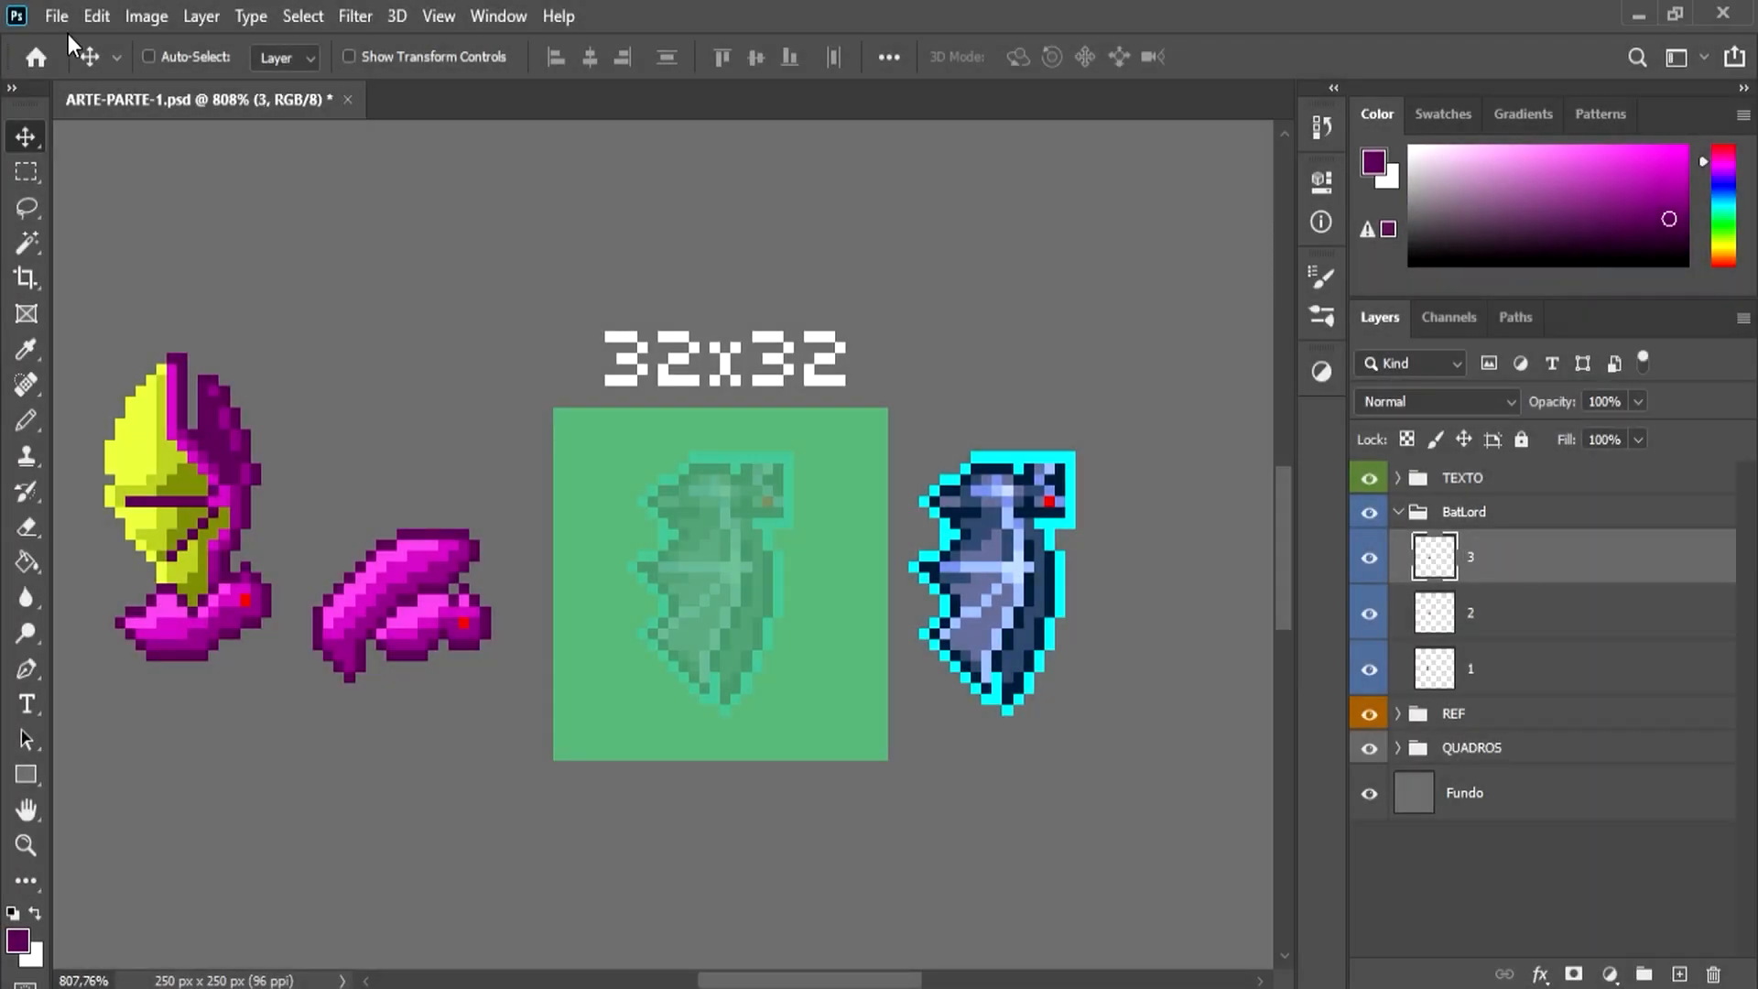
Step: Trace the third bat's front and rear wing outlines in dark purple on layer 3, extending the front wing tip below the faded reference
{"action": "left_click_drag", "start_coordinate": [487, 544], "coordinate": [778, 489]}
{"action": "key", "text": "e"}
{"action": "mouse_move", "coordinate": [757, 413]}
{"action": "left_mouse_down"}
{"action": "mouse_move", "coordinate": [646, 538]}
{"action": "mouse_move", "coordinate": [714, 436]}
{"action": "mouse_move", "coordinate": [711, 520]}
{"action": "left_mouse_up"}
{"action": "key", "text": "b"}
{"action": "left_click_drag", "start_coordinate": [736, 513], "coordinate": [661, 473]}
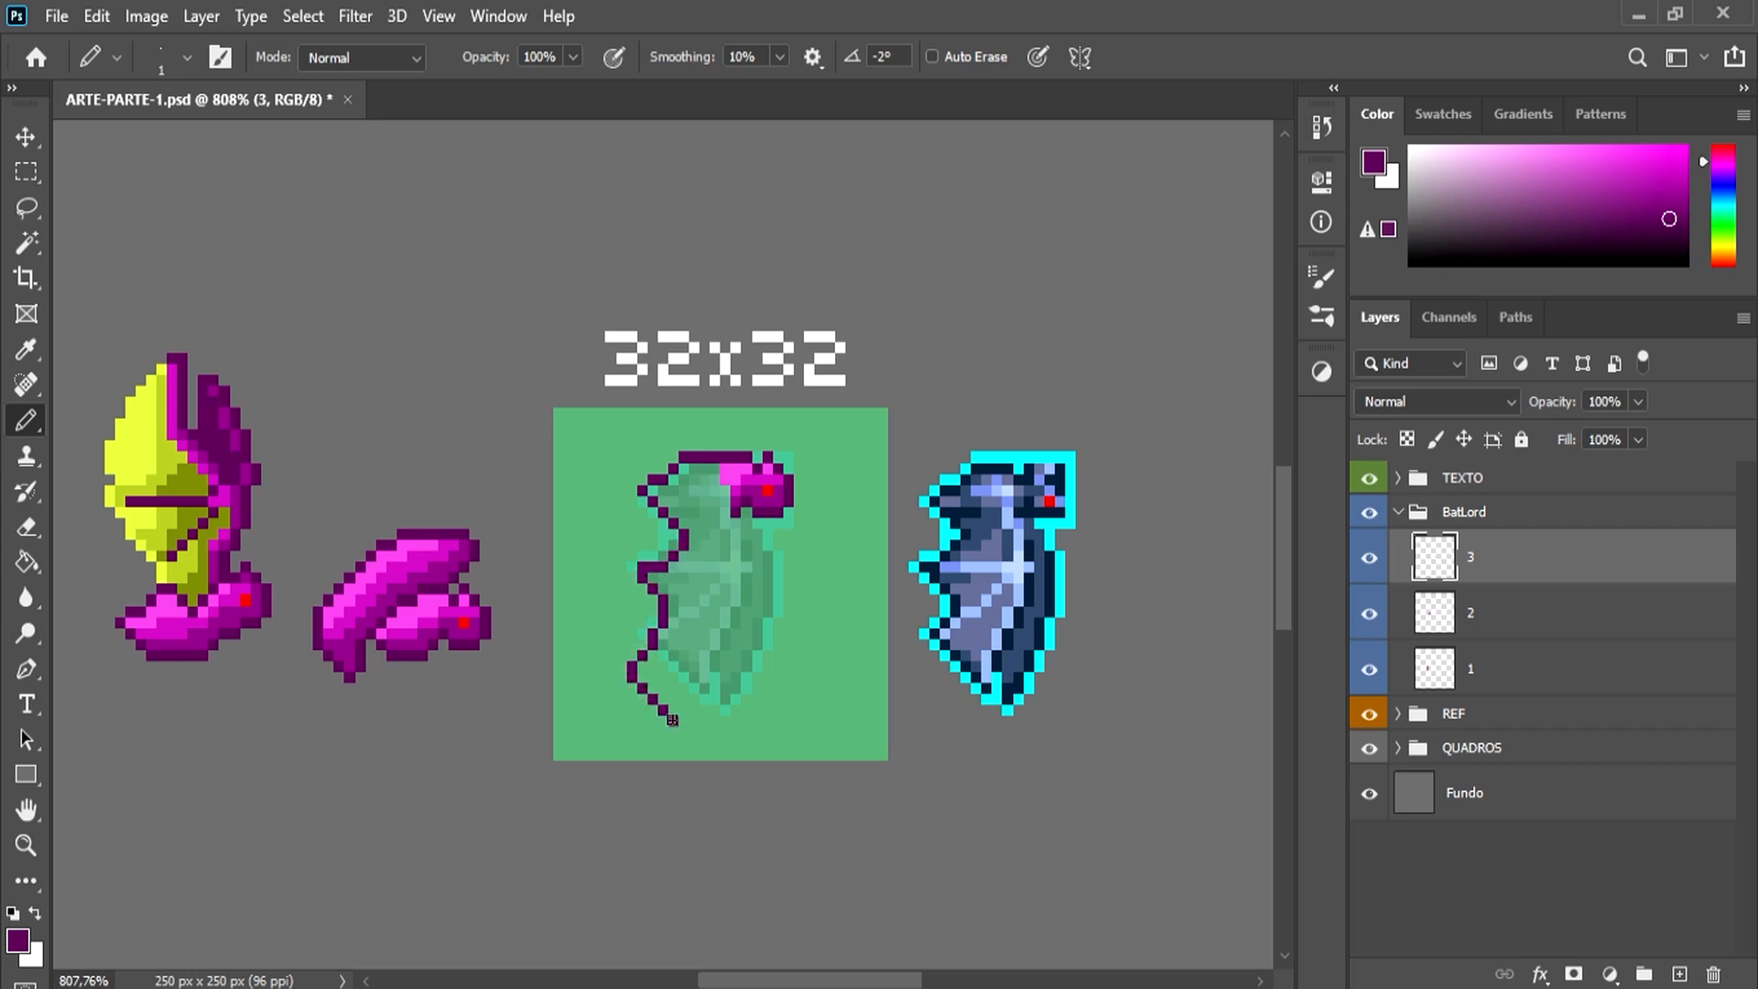
{"action": "key", "text": "ctrl+z"}
{"action": "left_click_drag", "start_coordinate": [694, 721], "coordinate": [705, 687]}
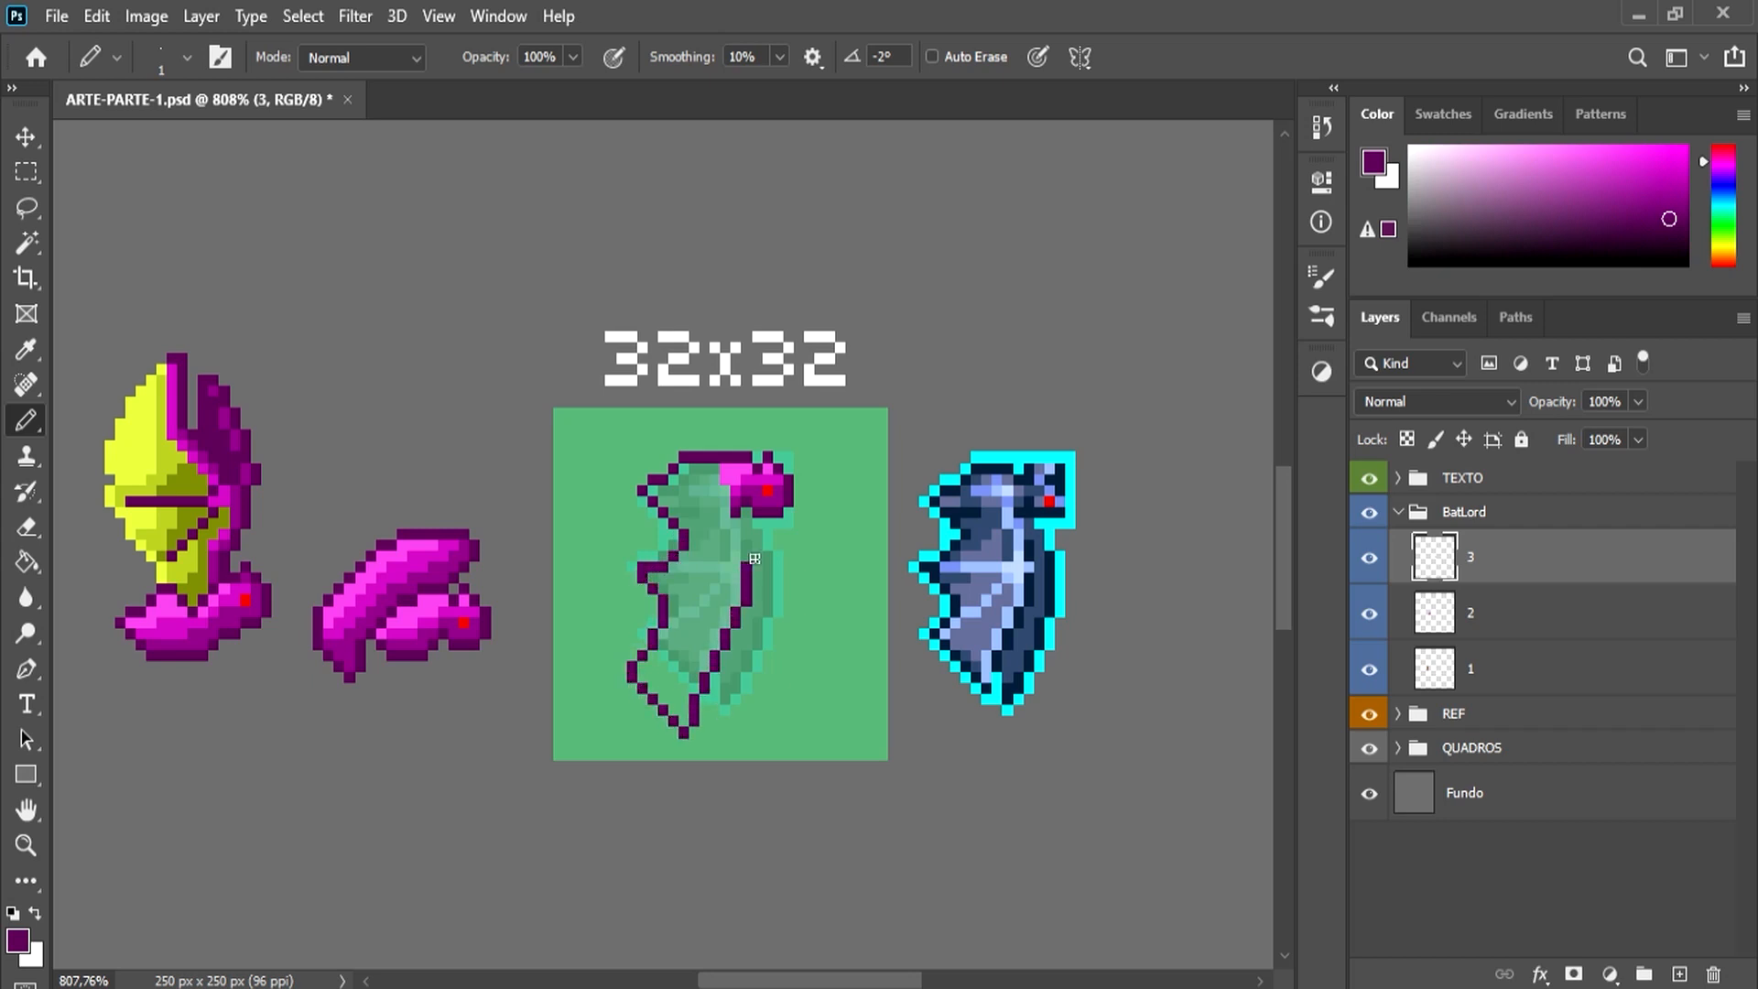
{"action": "key", "text": "ctrl+z"}
{"action": "left_click_drag", "start_coordinate": [768, 566], "coordinate": [750, 658]}
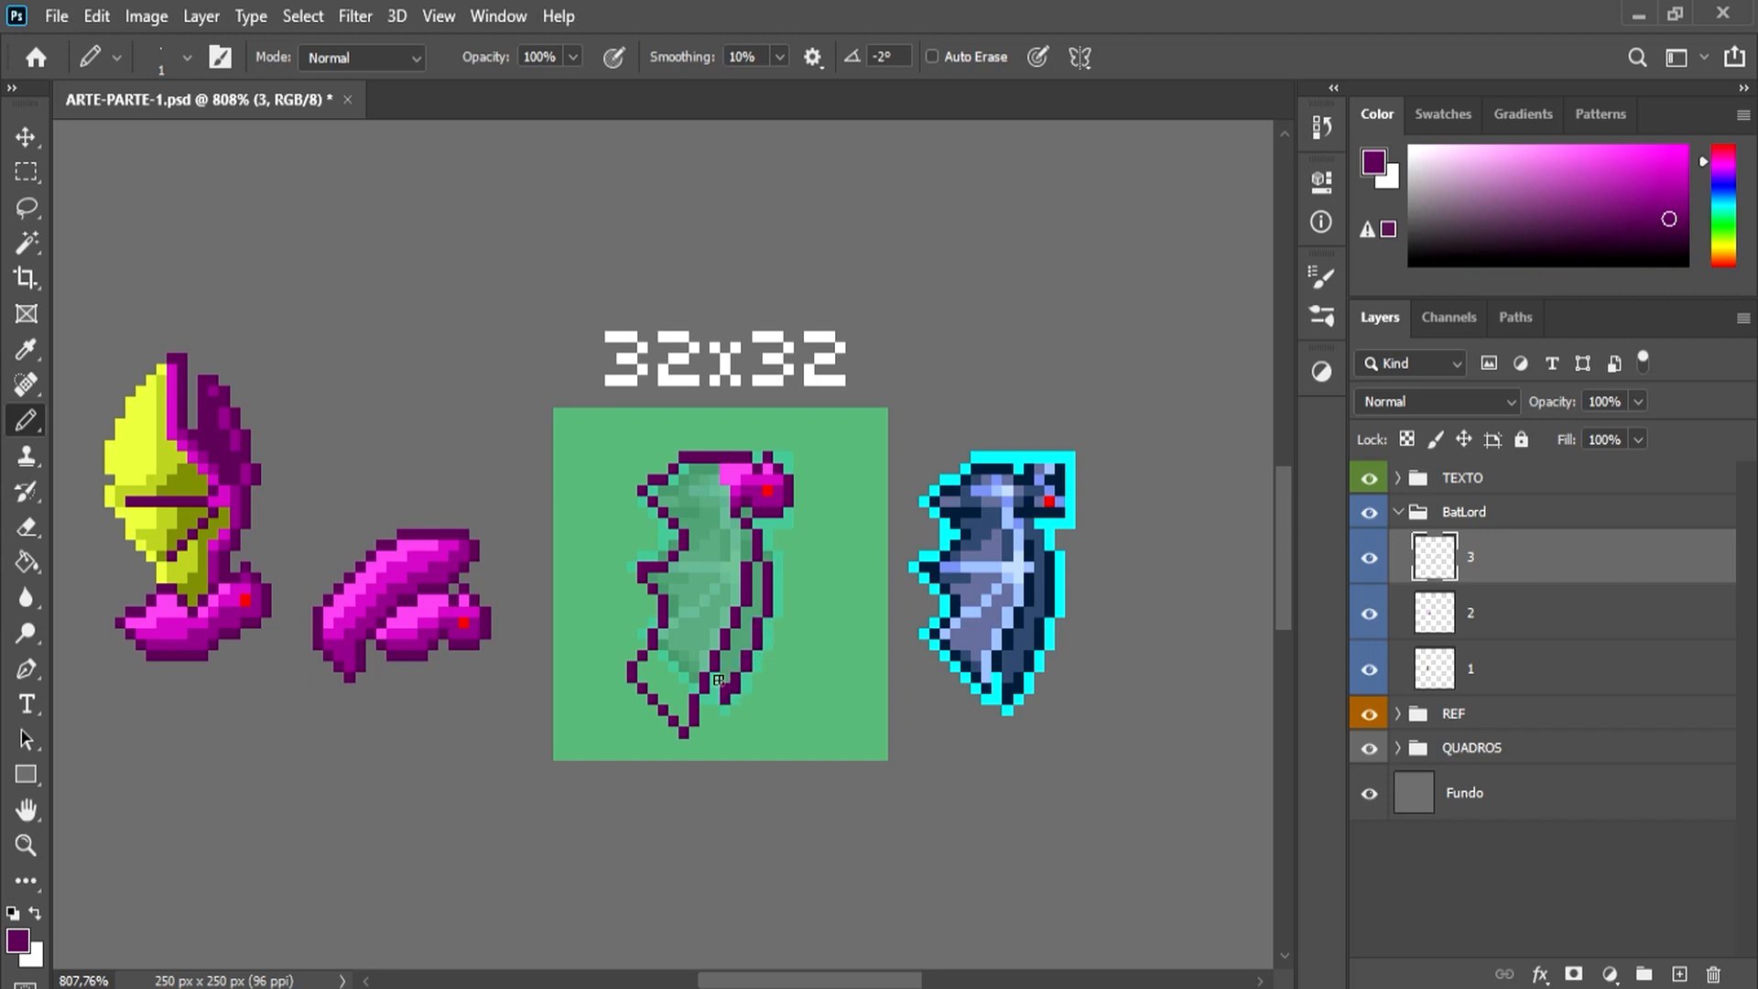
Step: Fill the third bat's wing on the colour layer beneath its outline and paint the rear wing with purple sampled from the second bat
{"action": "mouse_move", "coordinate": [688, 485]}
{"action": "left_mouse_down"}
{"action": "mouse_move", "coordinate": [652, 491]}
{"action": "mouse_move", "coordinate": [708, 514]}
{"action": "mouse_move", "coordinate": [701, 601]}
{"action": "mouse_move", "coordinate": [660, 678]}
{"action": "mouse_move", "coordinate": [662, 598]}
{"action": "mouse_move", "coordinate": [677, 706]}
{"action": "left_mouse_up"}
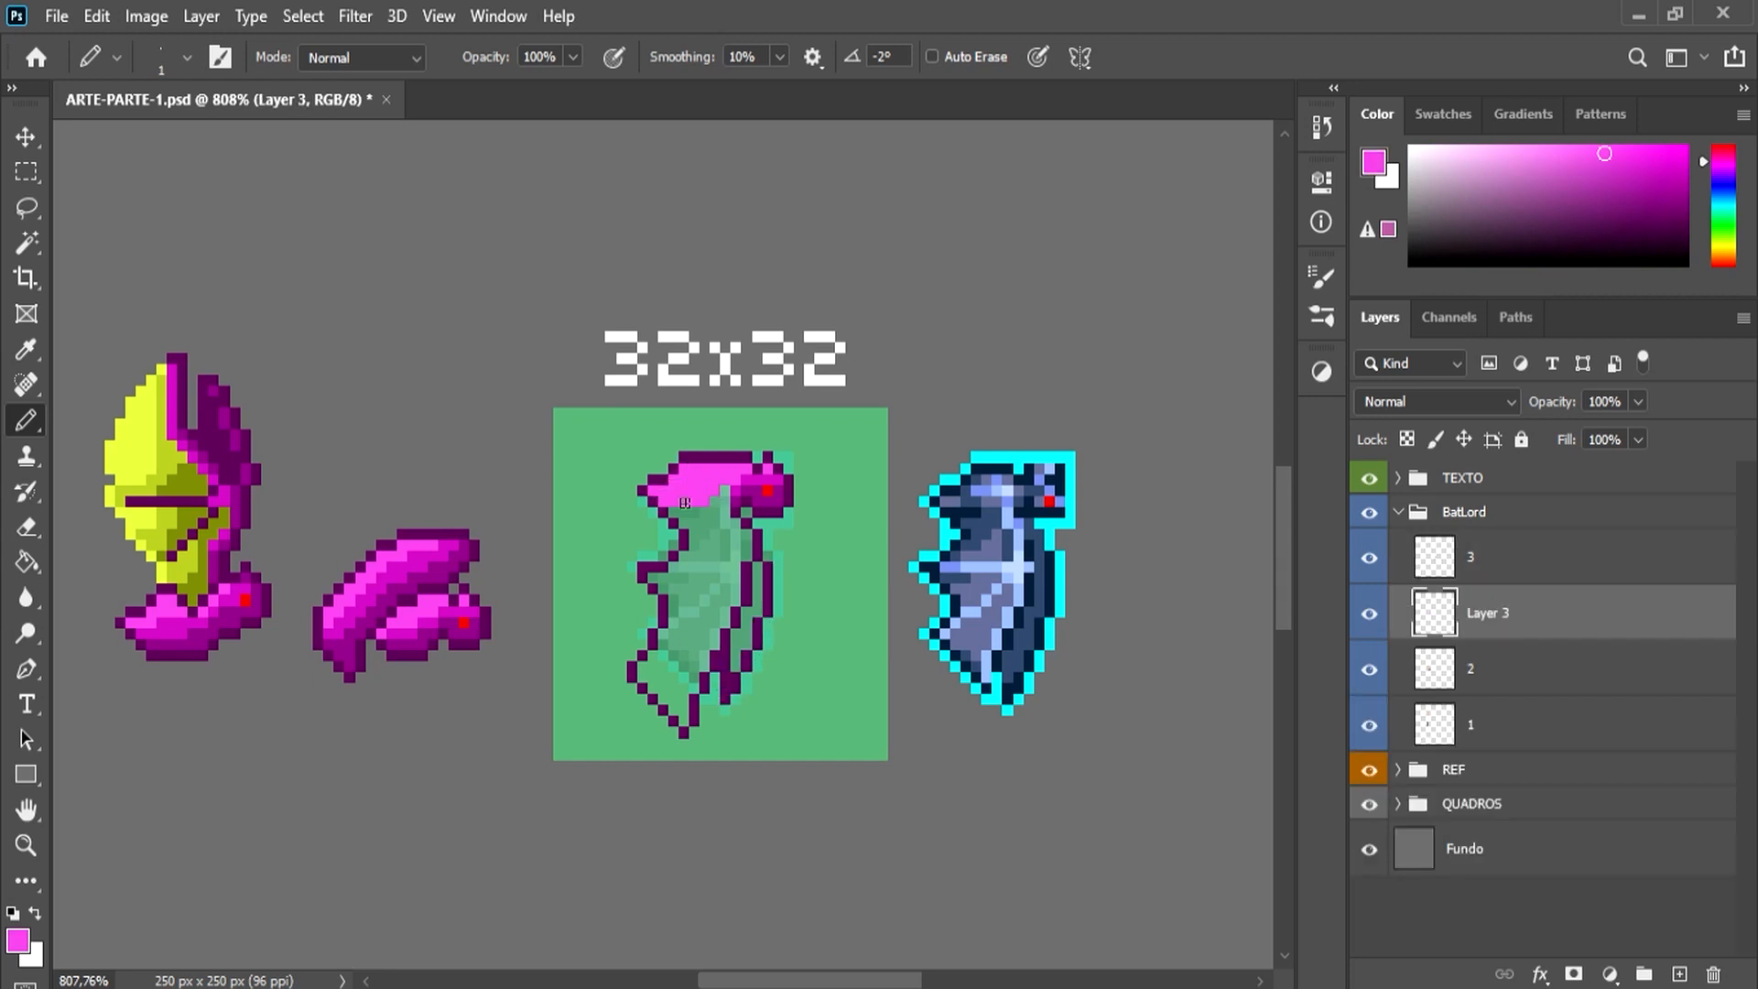
{"action": "key", "text": "bracketright"}
{"action": "key", "text": "bracketright"}
{"action": "key", "text": "bracketleft"}
{"action": "left_click", "coordinate": [471, 639], "text": "alt"}
{"action": "left_click_drag", "start_coordinate": [758, 568], "coordinate": [732, 673]}
Step: Paint the third bat's body and front wing with light pink and magenta tones sampled from the second bat's wing
{"action": "left_click", "coordinate": [419, 565], "text": "alt"}
{"action": "left_click_drag", "start_coordinate": [710, 514], "coordinate": [652, 576]}
{"action": "mouse_move", "coordinate": [663, 501]}
{"action": "left_mouse_down"}
{"action": "mouse_move", "coordinate": [699, 531]}
{"action": "mouse_move", "coordinate": [689, 547]}
{"action": "left_mouse_up"}
{"action": "left_click", "coordinate": [470, 551], "text": "alt"}
{"action": "left_click", "coordinate": [711, 528], "text": "alt"}
{"action": "left_click", "coordinate": [694, 532], "text": "alt"}
{"action": "mouse_move", "coordinate": [677, 633]}
{"action": "left_mouse_down"}
{"action": "mouse_move", "coordinate": [705, 664]}
{"action": "mouse_move", "coordinate": [676, 704]}
{"action": "mouse_move", "coordinate": [700, 633]}
{"action": "left_mouse_up"}
{"action": "left_click", "coordinate": [711, 536], "text": "alt"}
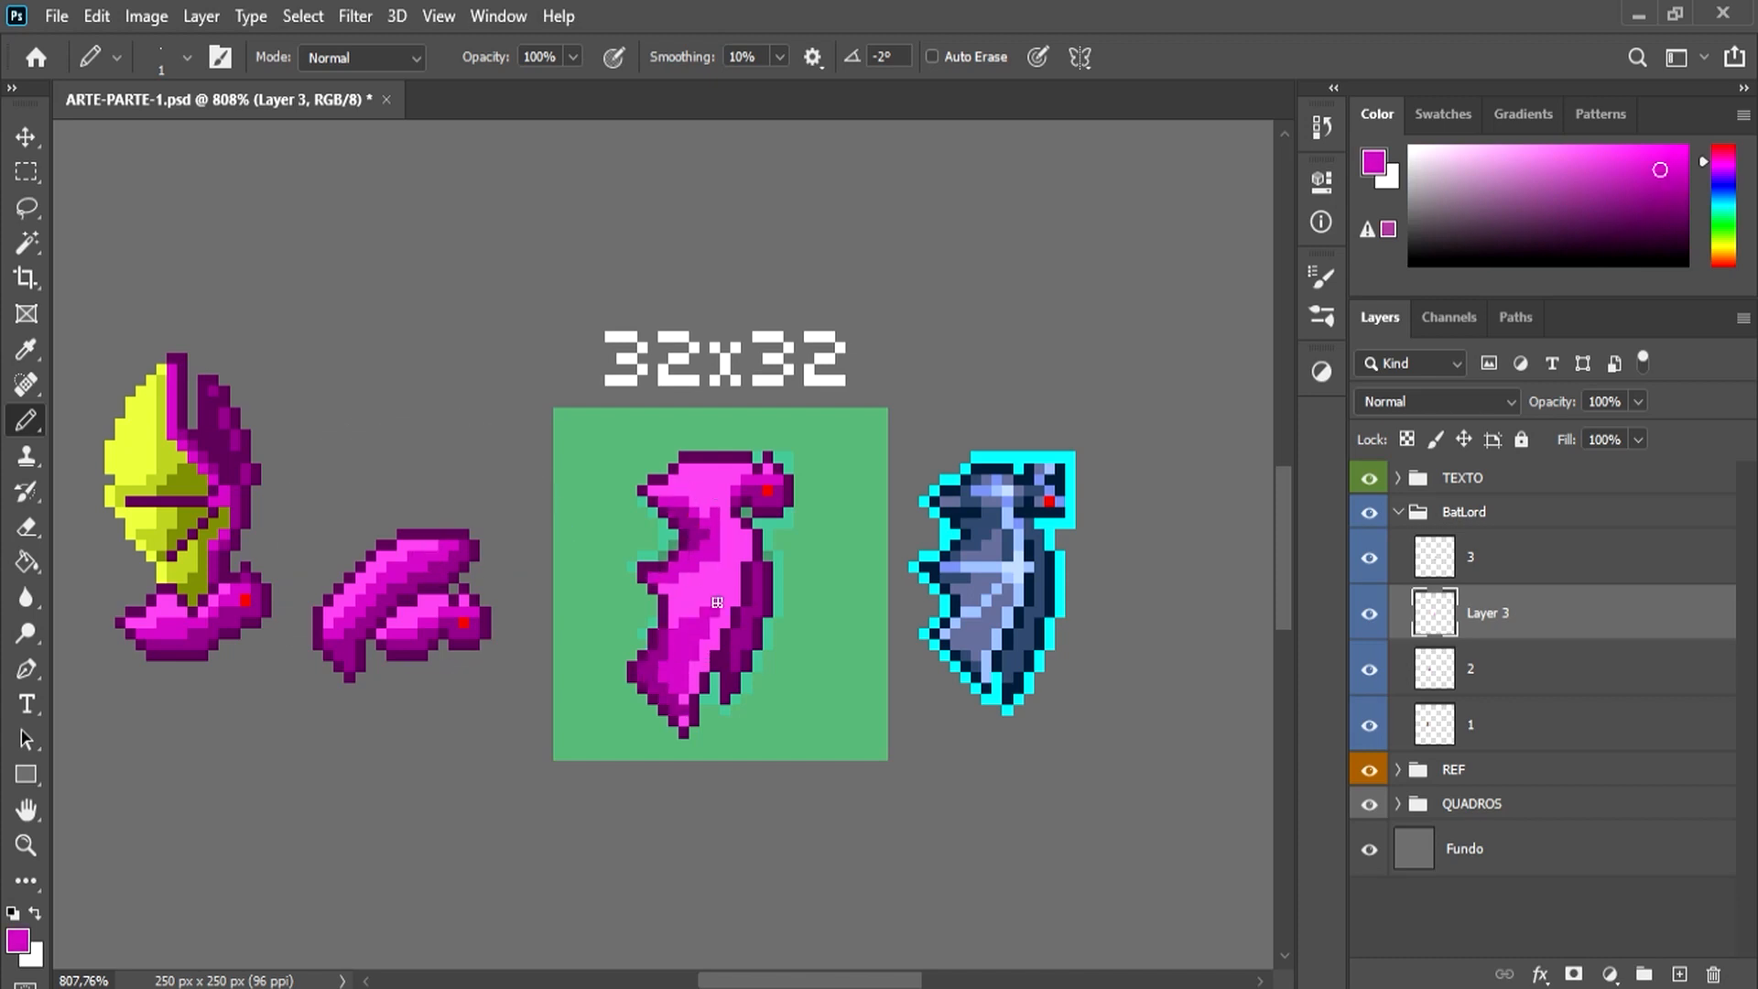
Step: Refine the third bat's upper body, wing joint and membrane folds with magenta shading pixels
{"action": "left_click", "coordinate": [699, 526], "text": "alt"}
{"action": "mouse_move", "coordinate": [709, 515]}
{"action": "left_mouse_down"}
{"action": "mouse_move", "coordinate": [662, 490]}
{"action": "mouse_move", "coordinate": [748, 547]}
{"action": "mouse_move", "coordinate": [722, 481]}
{"action": "mouse_move", "coordinate": [706, 490]}
{"action": "left_mouse_up"}
{"action": "left_click", "coordinate": [717, 503], "text": "alt"}
{"action": "left_click", "coordinate": [727, 503], "text": "alt"}
{"action": "left_click", "coordinate": [717, 479], "text": "alt"}
{"action": "left_click", "coordinate": [717, 582], "text": "alt"}
{"action": "left_click_drag", "start_coordinate": [687, 577], "coordinate": [654, 578]}
{"action": "left_click", "coordinate": [673, 590], "text": "alt"}
{"action": "left_click_drag", "start_coordinate": [676, 599], "coordinate": [691, 586]}
{"action": "left_click", "coordinate": [718, 574], "text": "alt"}
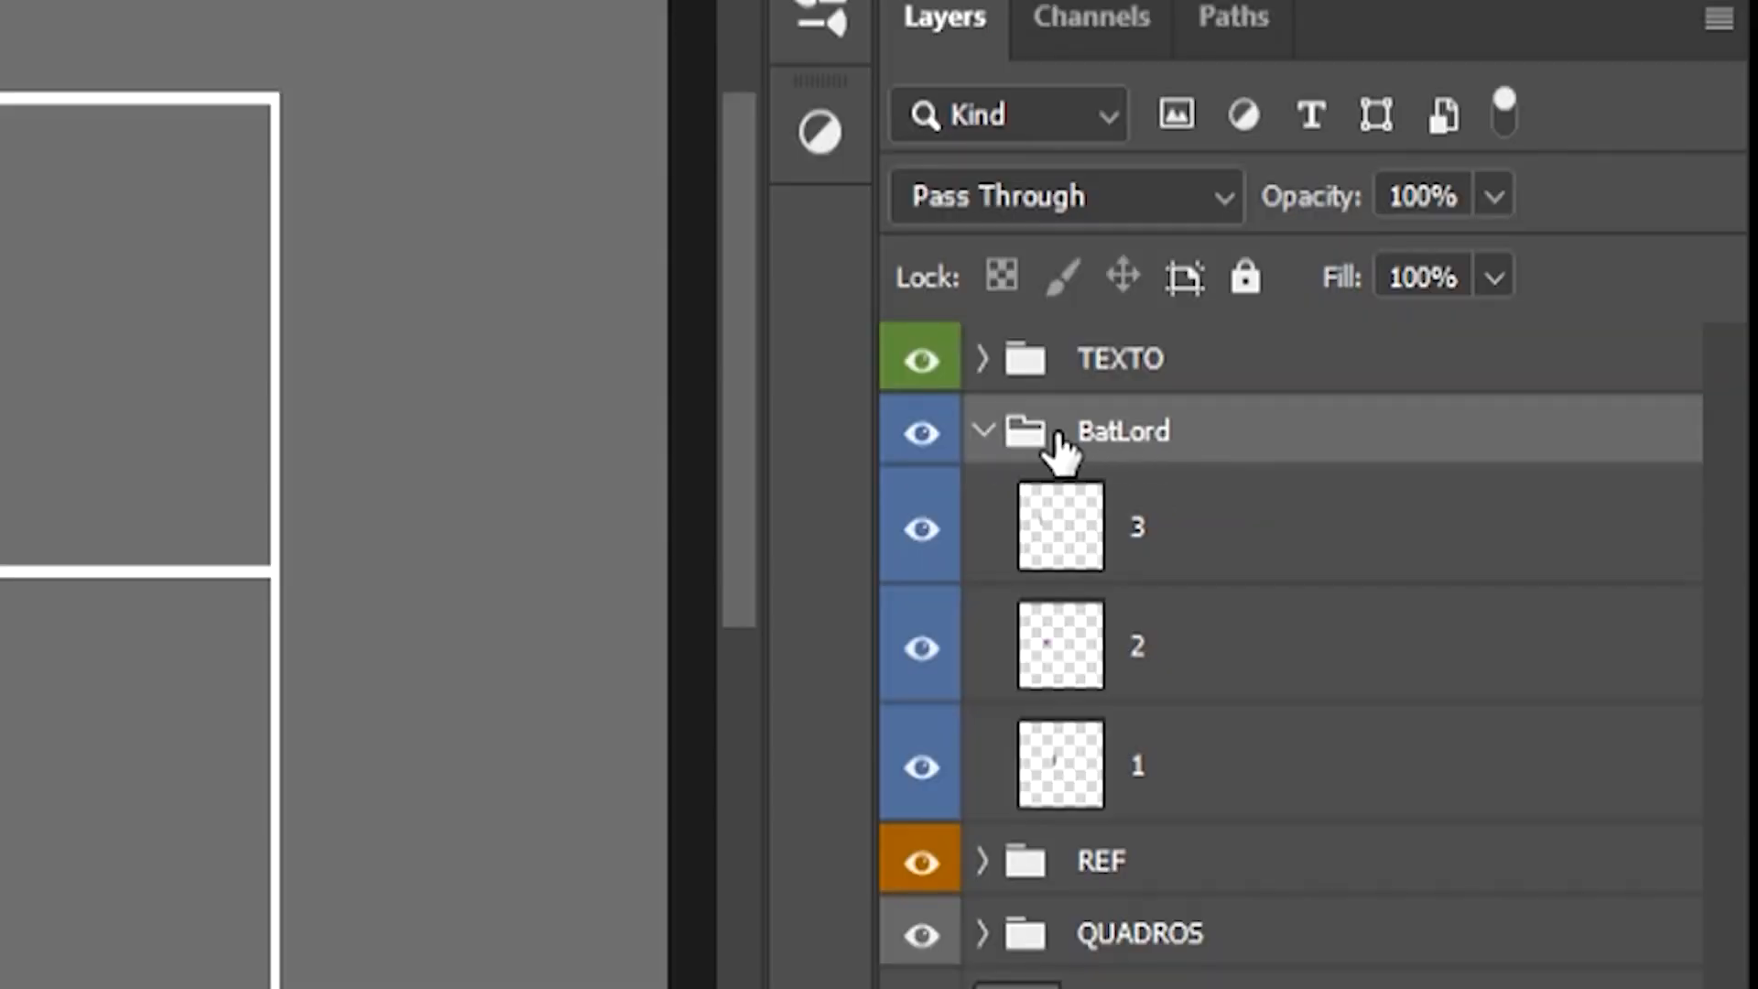
Step: Collapse the BatLord group, duplicate it, and rename the copy Anima
{"action": "left_click", "coordinate": [983, 432]}
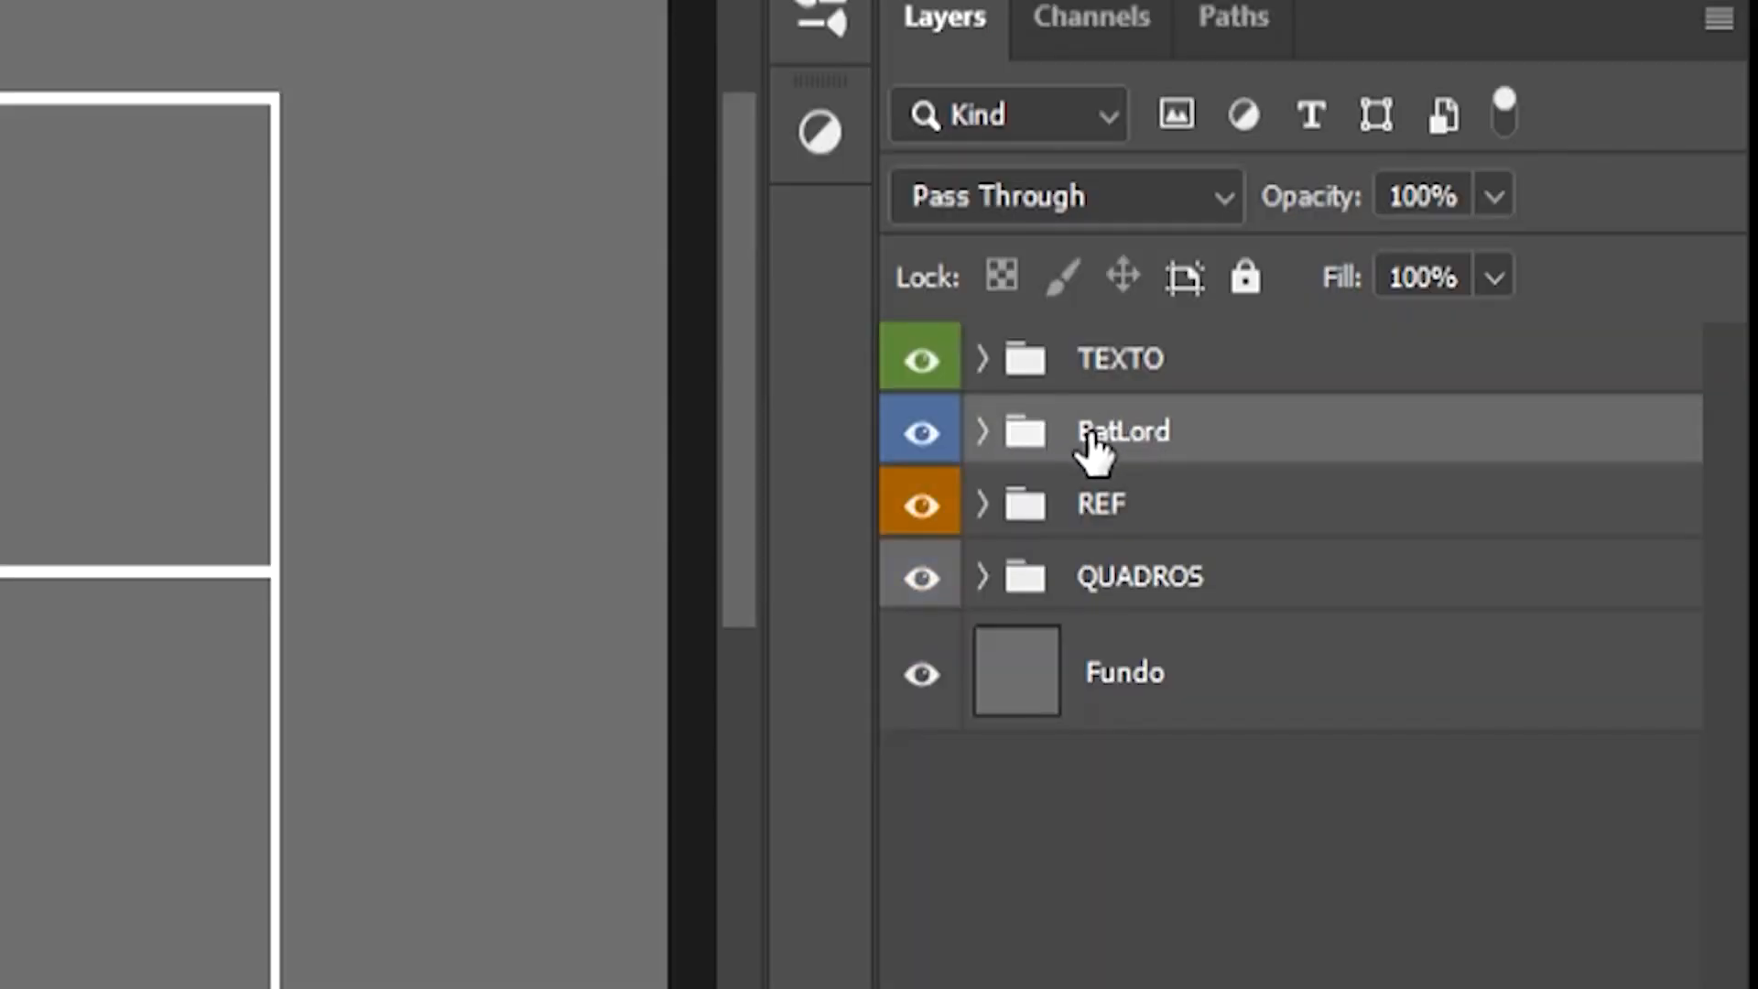
{"action": "key", "text": "ctrl+j"}
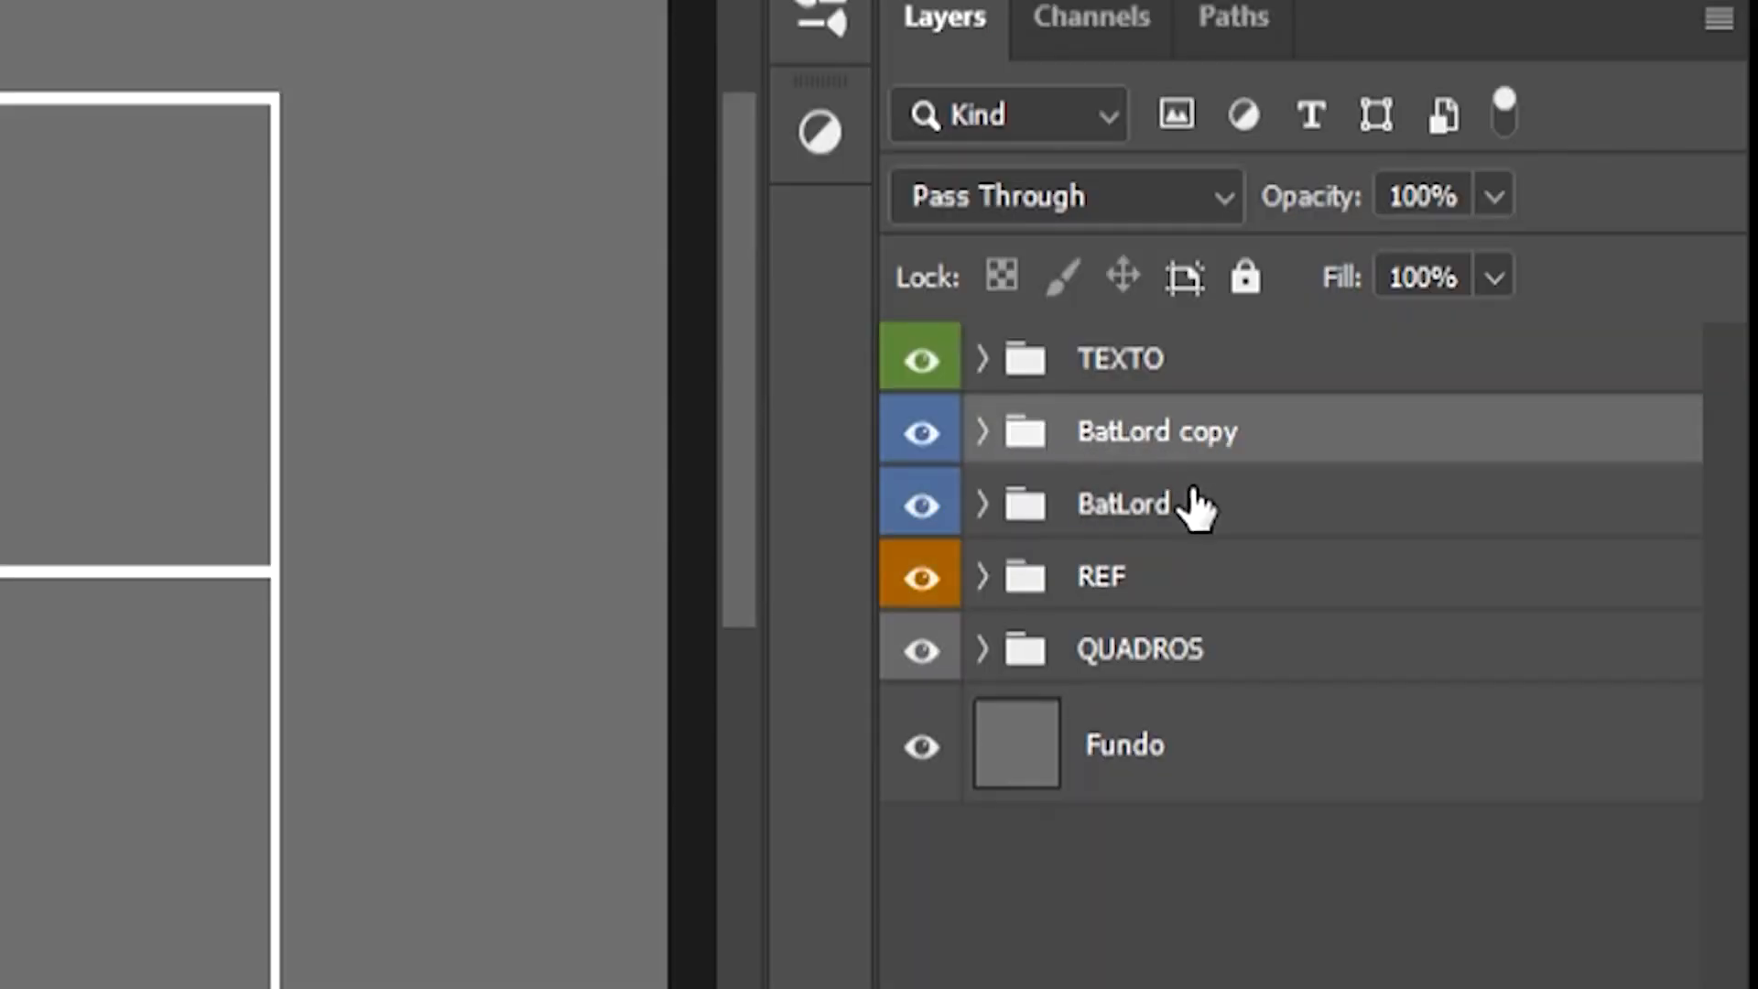
{"action": "double_click", "coordinate": [1132, 430]}
{"action": "type", "text": "Anima"}
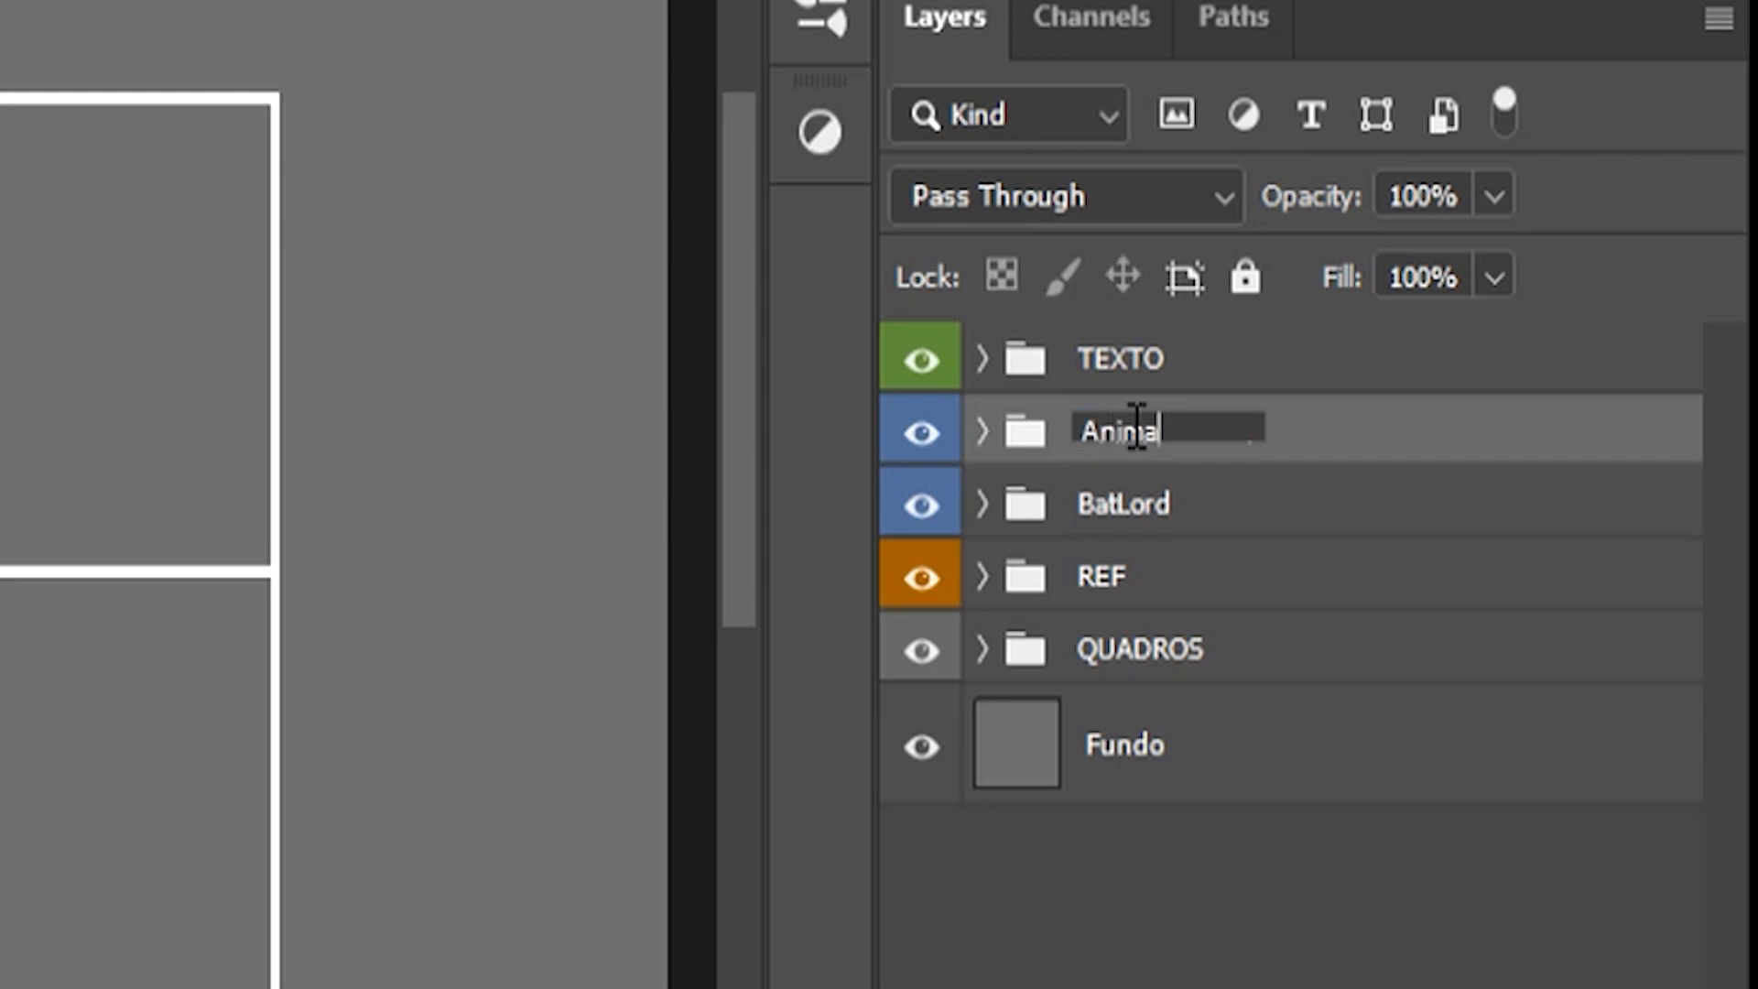
{"action": "key", "text": "Return"}
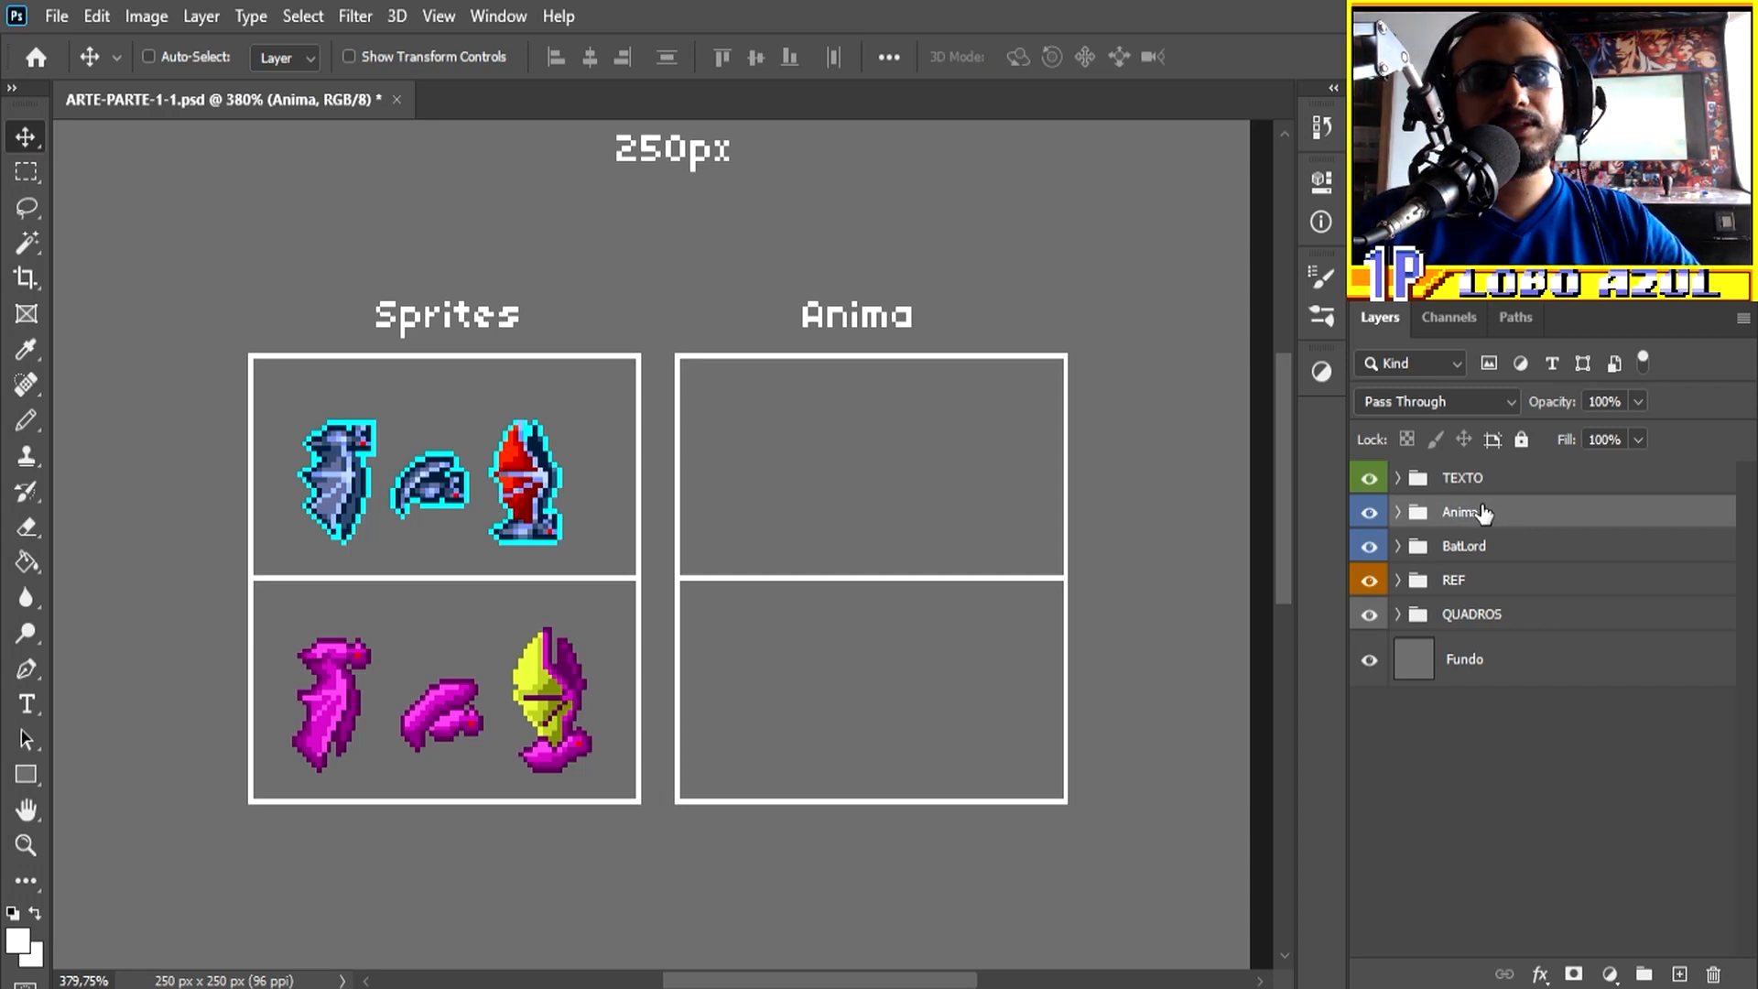
Step: Move the copied bats into the lower Anima frame and stack layers 1 and 3 over the middle bat with their heads aligned
{"action": "left_click_drag", "start_coordinate": [583, 719], "coordinate": [1008, 717]}
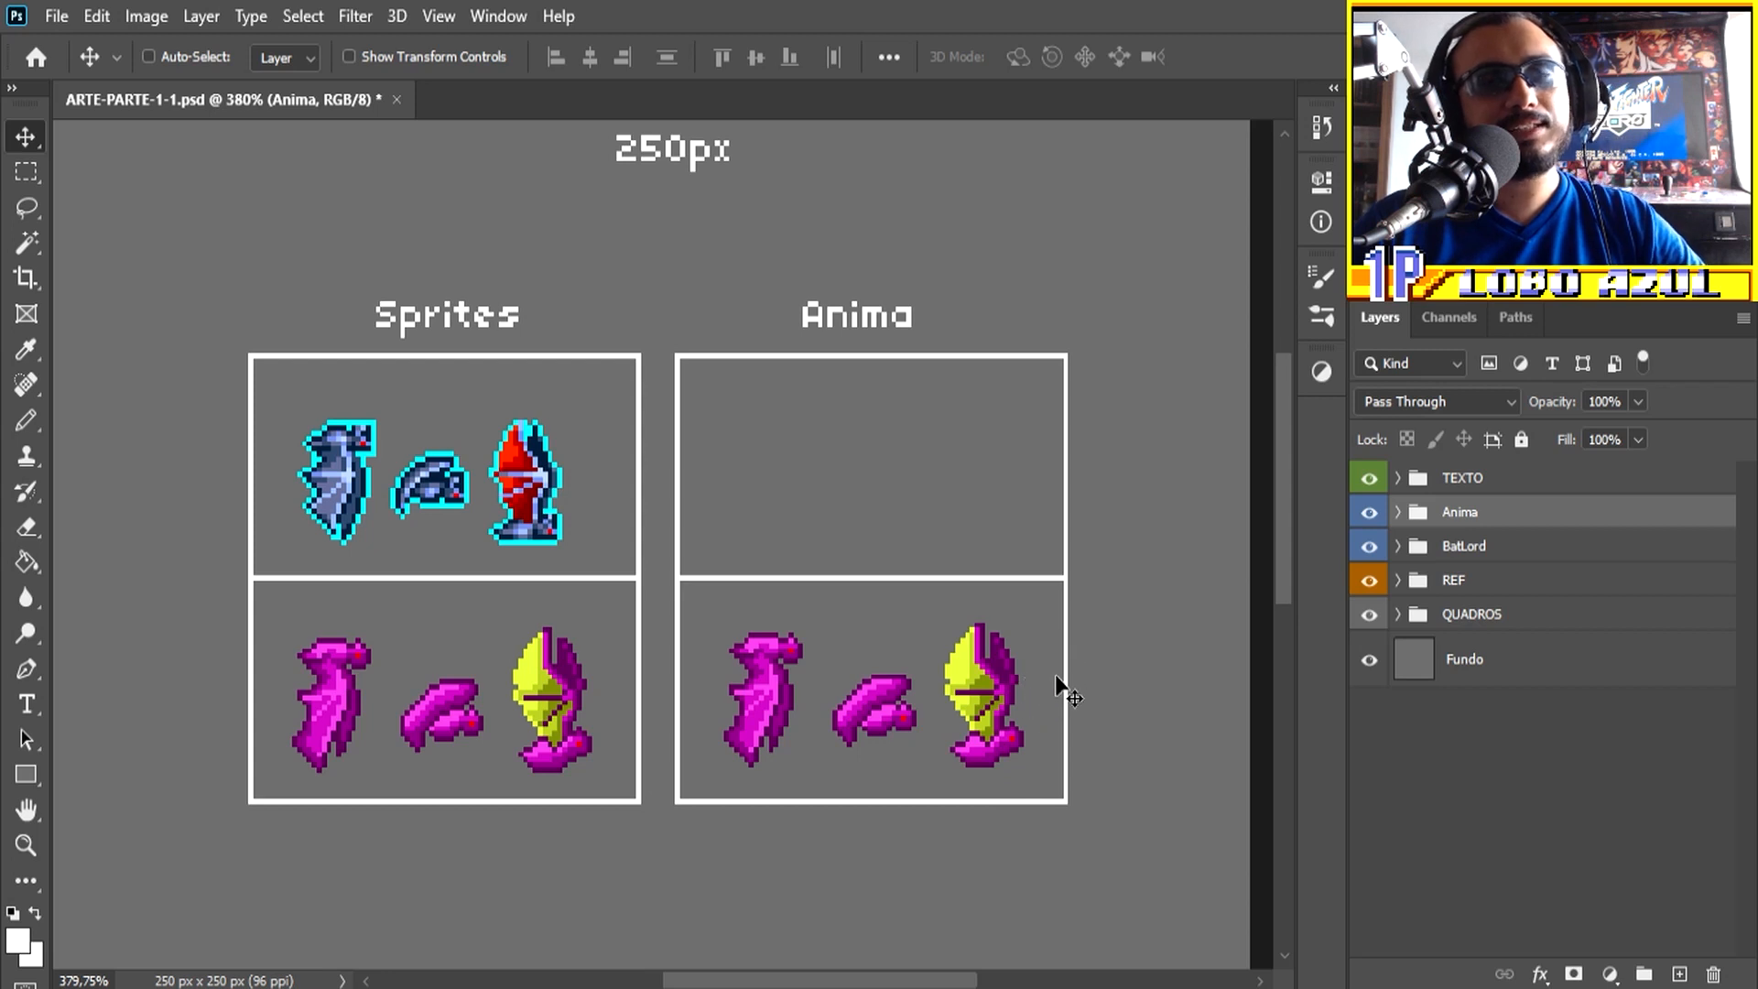
{"action": "left_click", "coordinate": [1398, 511]}
{"action": "left_click", "coordinate": [1475, 673]}
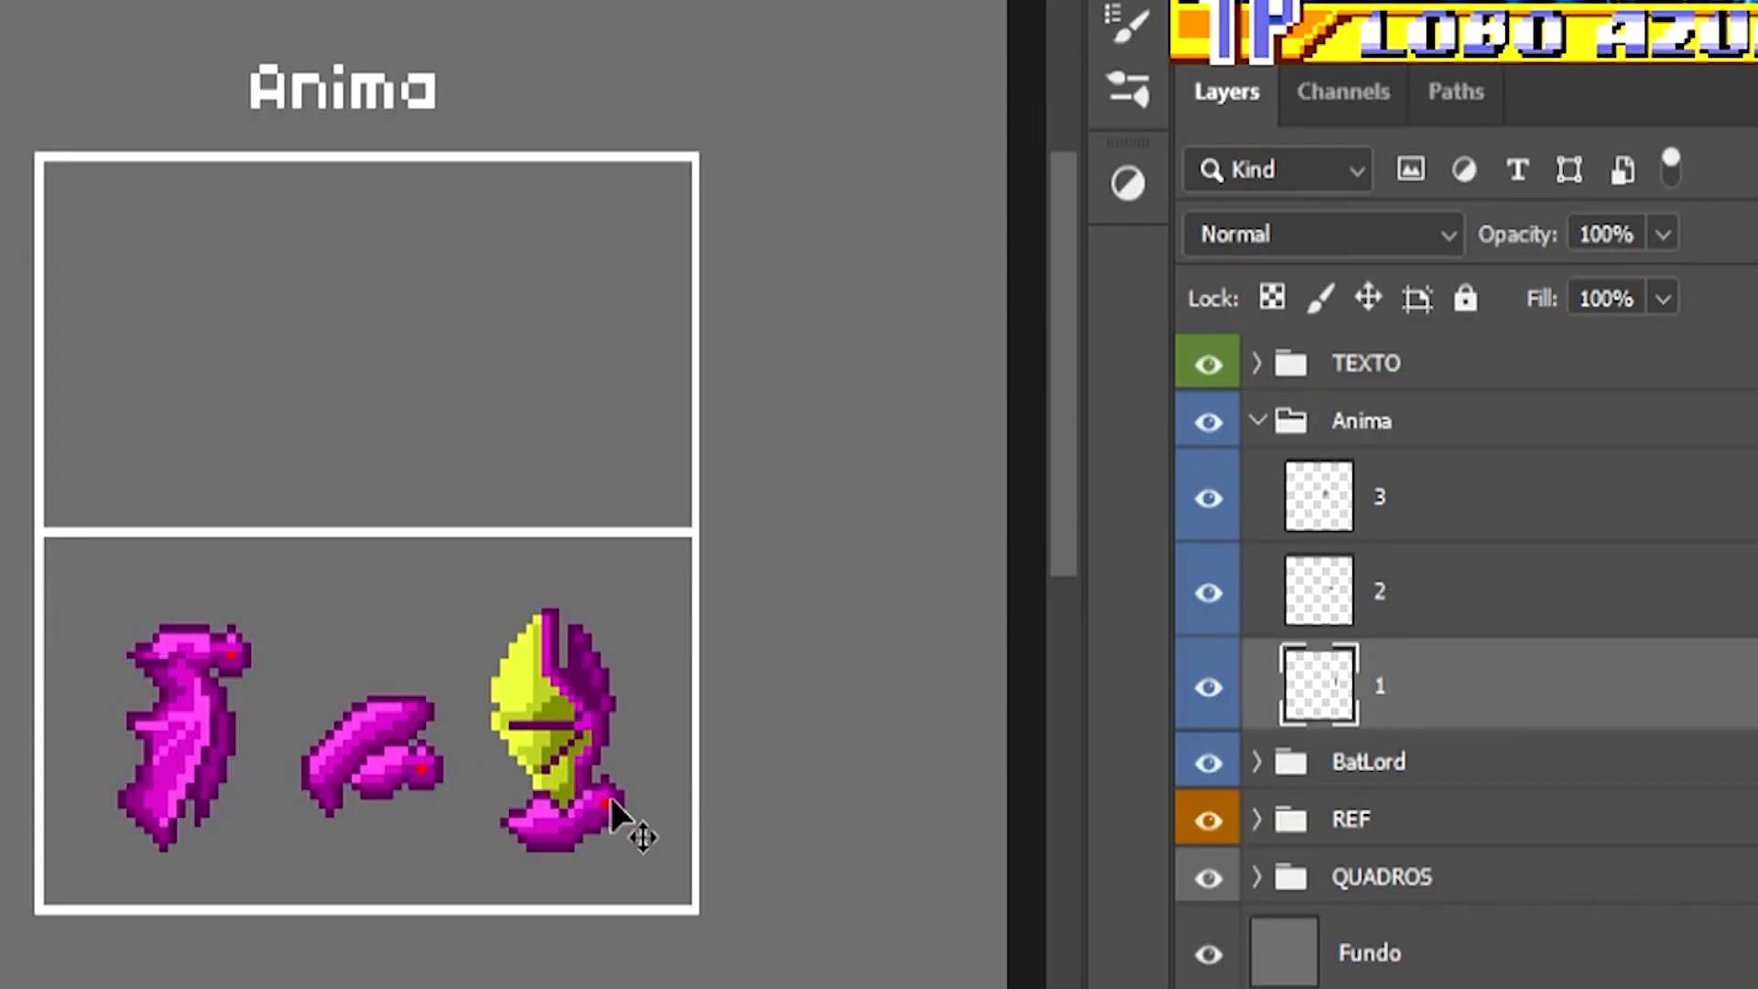
{"action": "left_click_drag", "start_coordinate": [612, 811], "coordinate": [421, 774]}
{"action": "left_click", "coordinate": [1420, 513]}
{"action": "left_click_drag", "start_coordinate": [236, 773], "coordinate": [409, 812]}
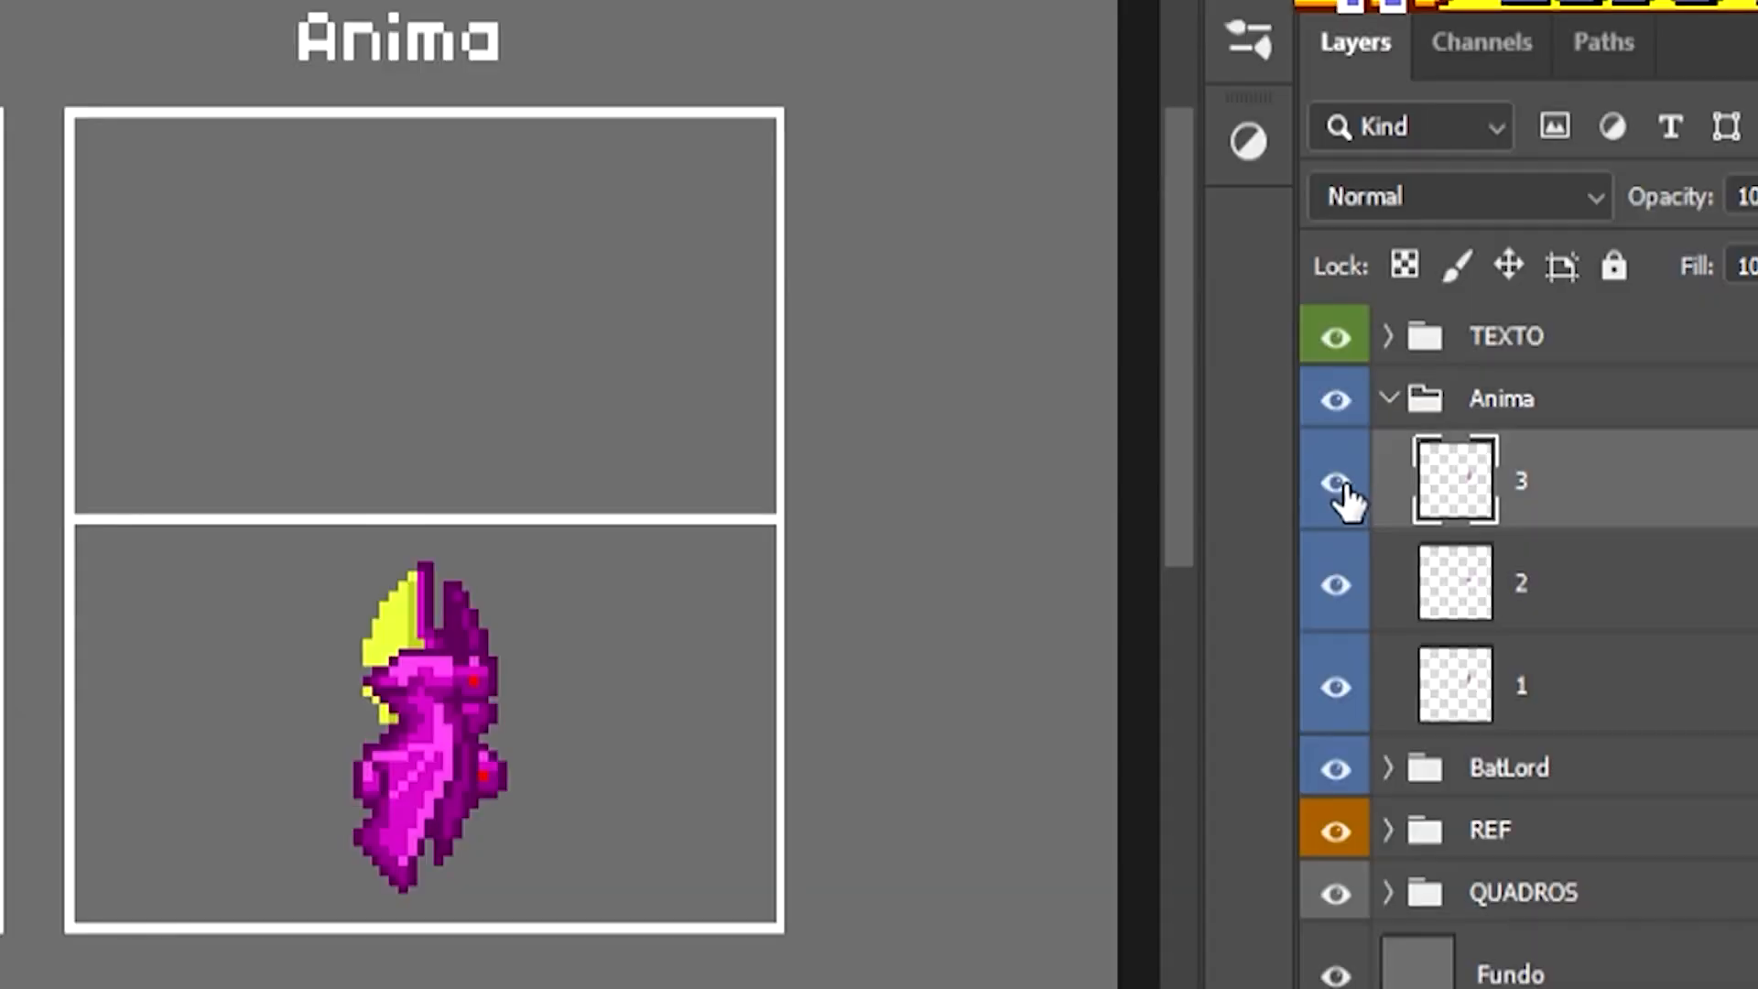
Step: Hide layers 3 and 2 in the Anima group and select layer 1
{"action": "left_click", "coordinate": [1339, 486]}
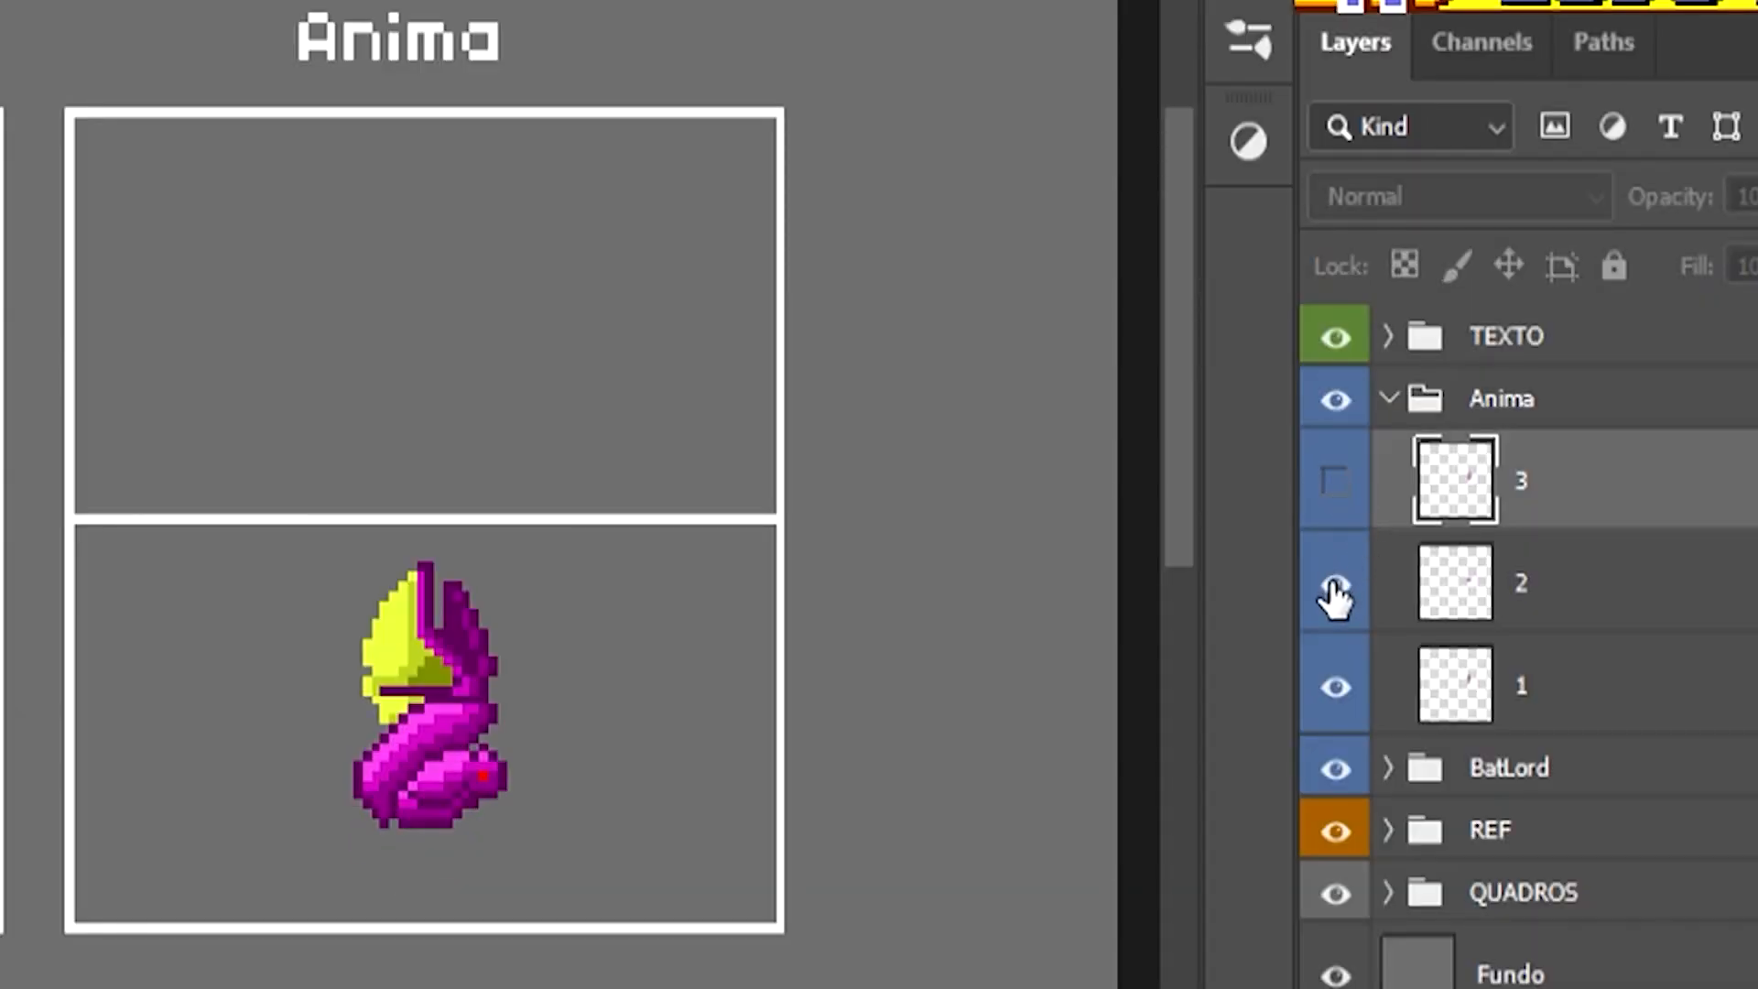
{"action": "left_click", "coordinate": [1334, 586]}
{"action": "left_click", "coordinate": [1445, 703]}
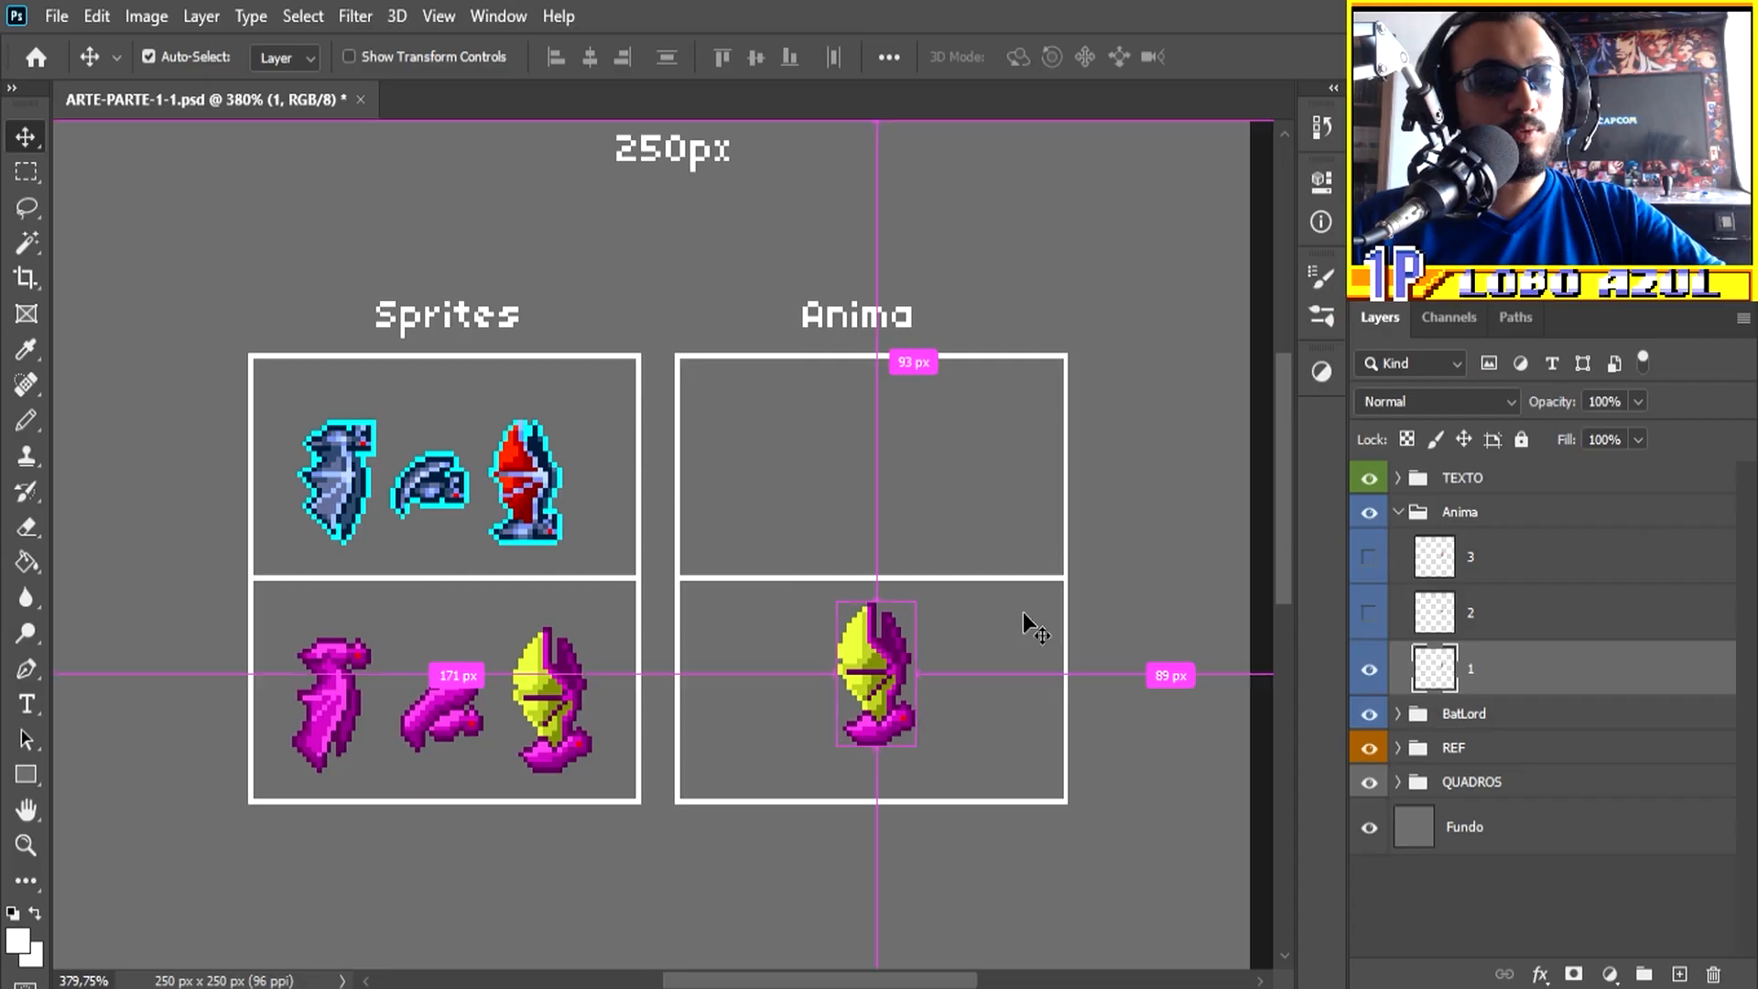
Step: Show the rulers and place a vertical guide at the front edge of the bat's head and a horizontal guide under its body
{"action": "key", "text": "ctrl+r"}
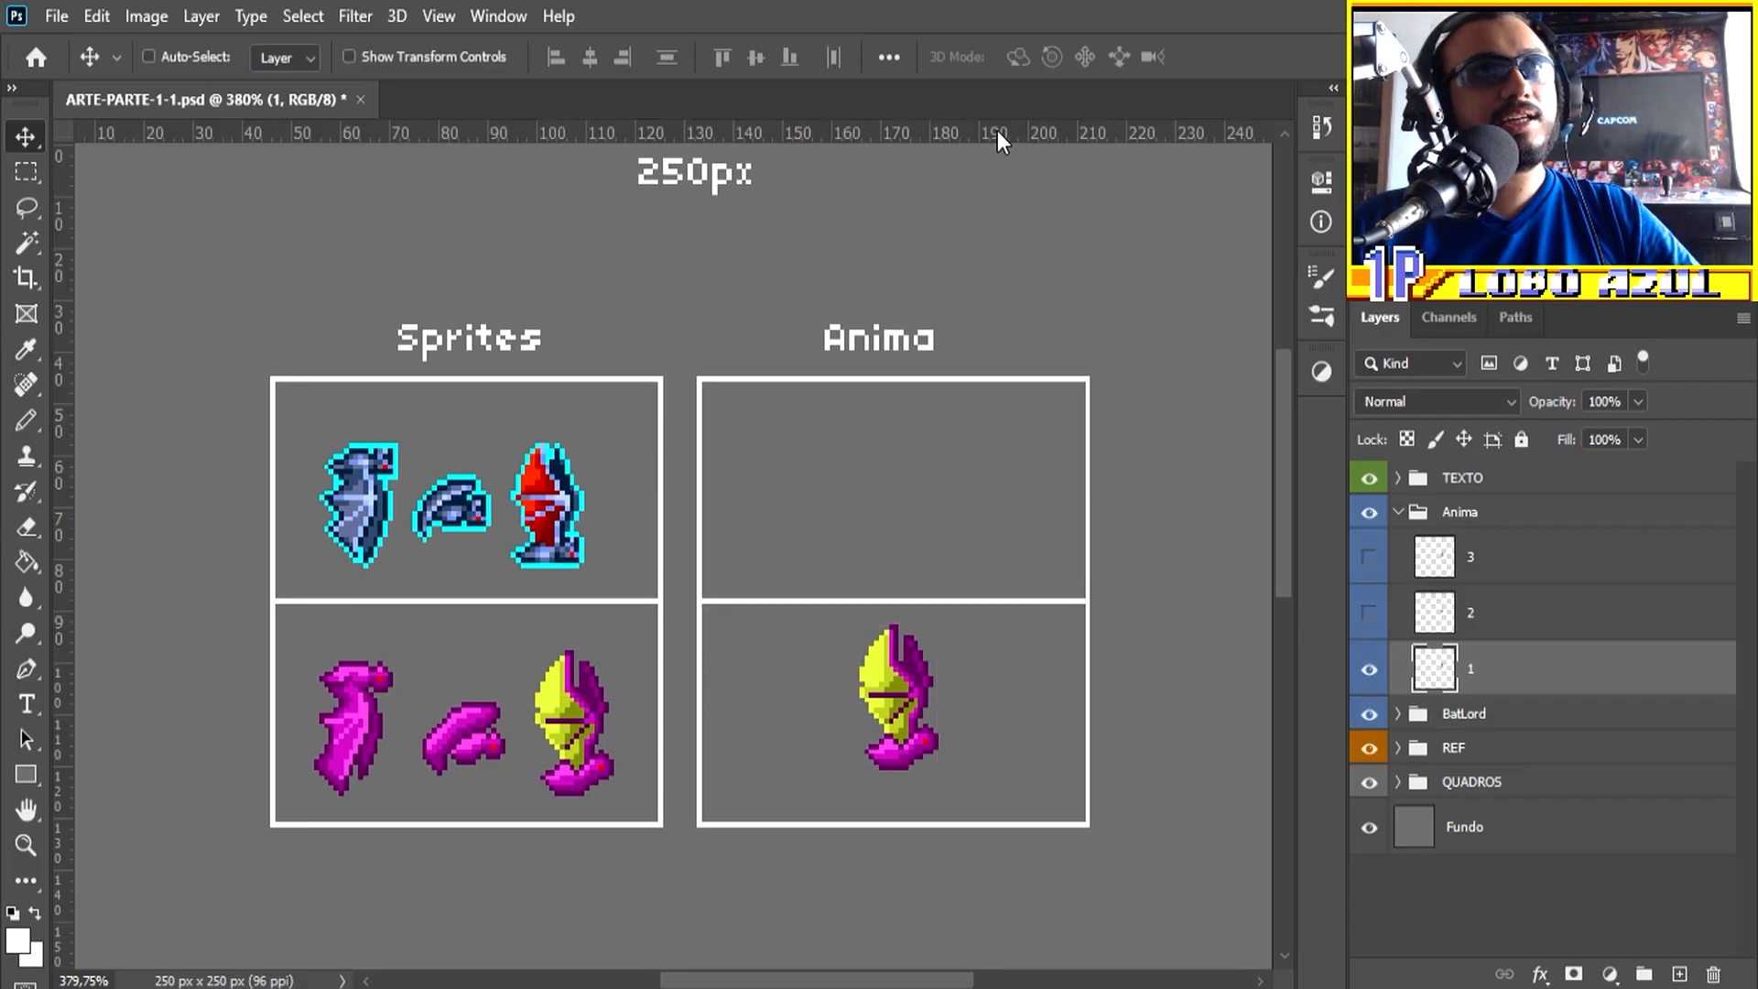
{"action": "left_click_drag", "start_coordinate": [947, 133], "coordinate": [941, 770]}
{"action": "left_click_drag", "start_coordinate": [62, 534], "coordinate": [940, 581]}
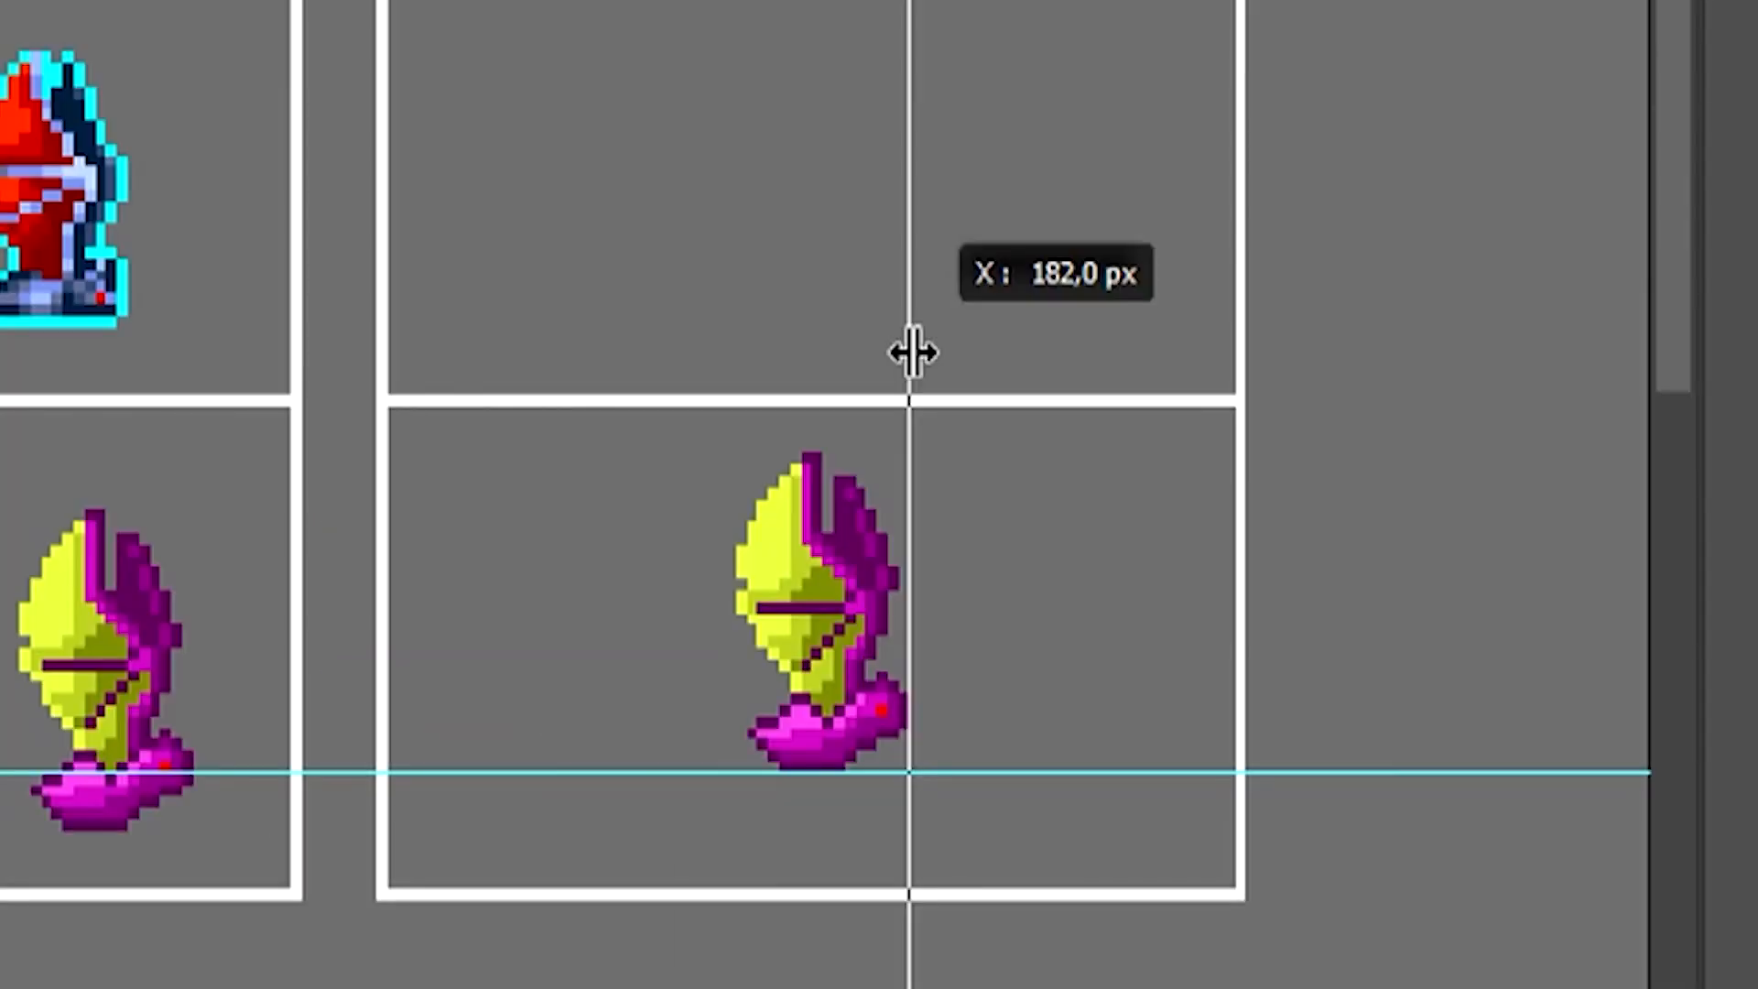
{"action": "left_click_drag", "start_coordinate": [913, 352], "coordinate": [907, 781]}
{"action": "scroll", "coordinate": [944, 784], "scroll_direction": "up", "scroll_amount": 1}
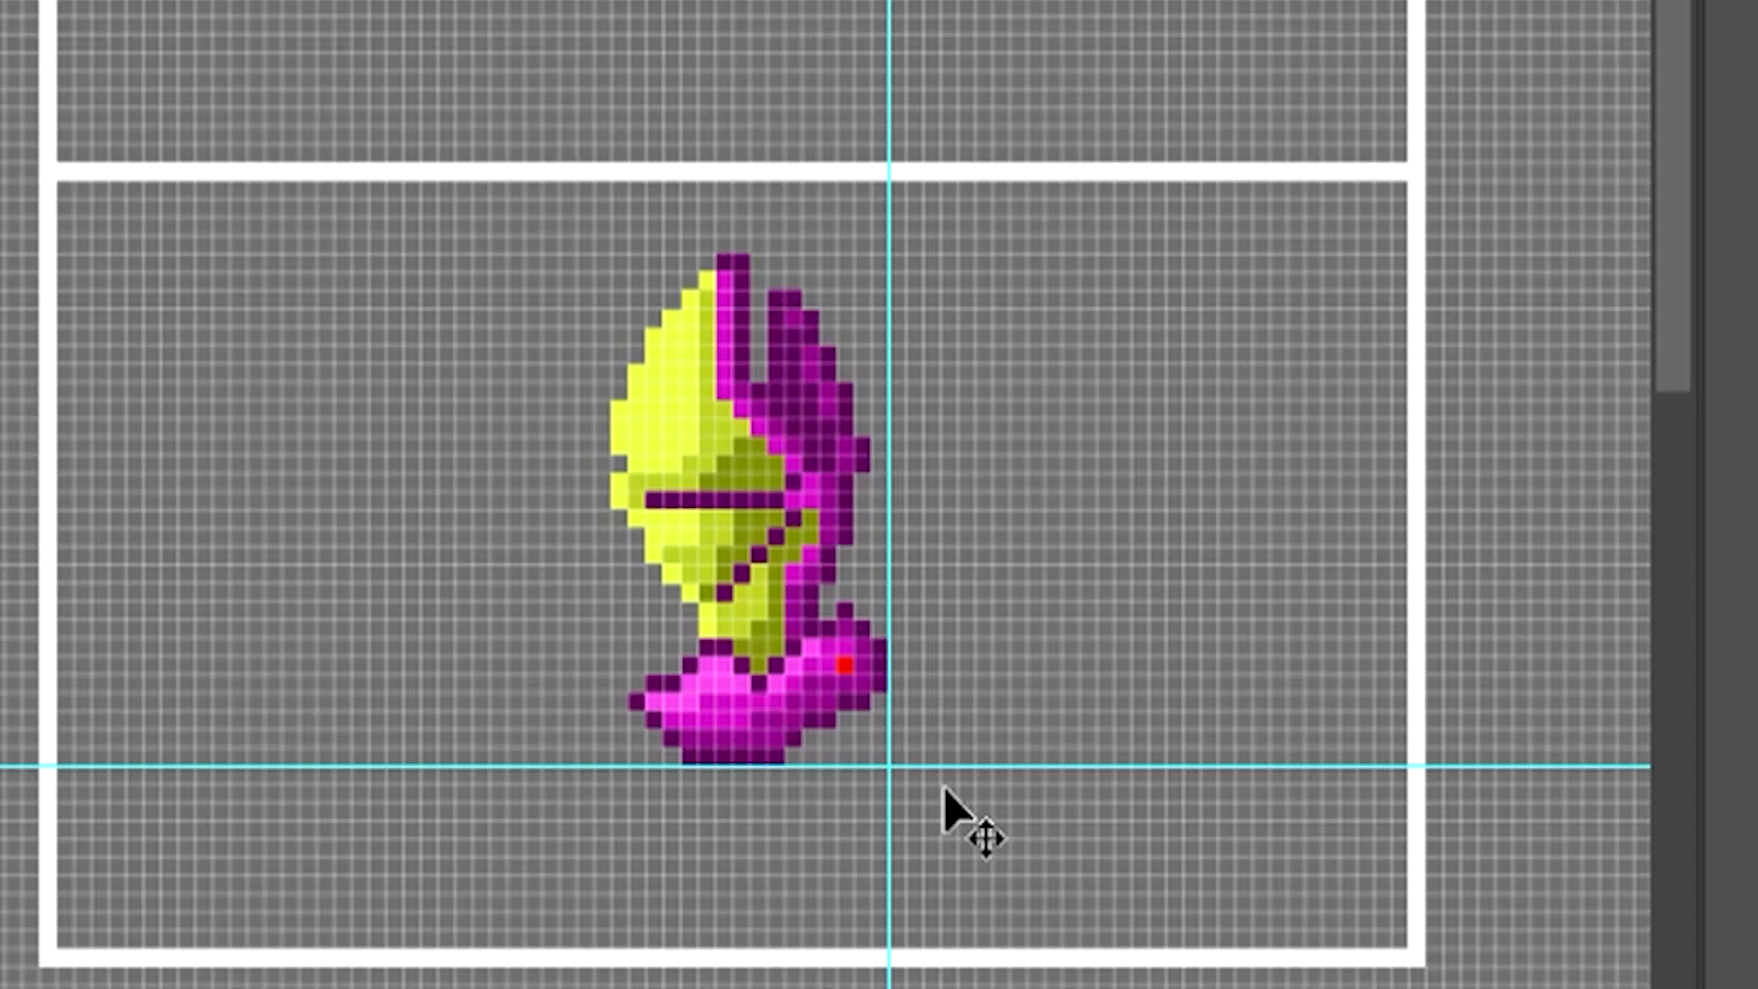
{"action": "scroll", "coordinate": [943, 784], "scroll_direction": "up", "scroll_amount": 1}
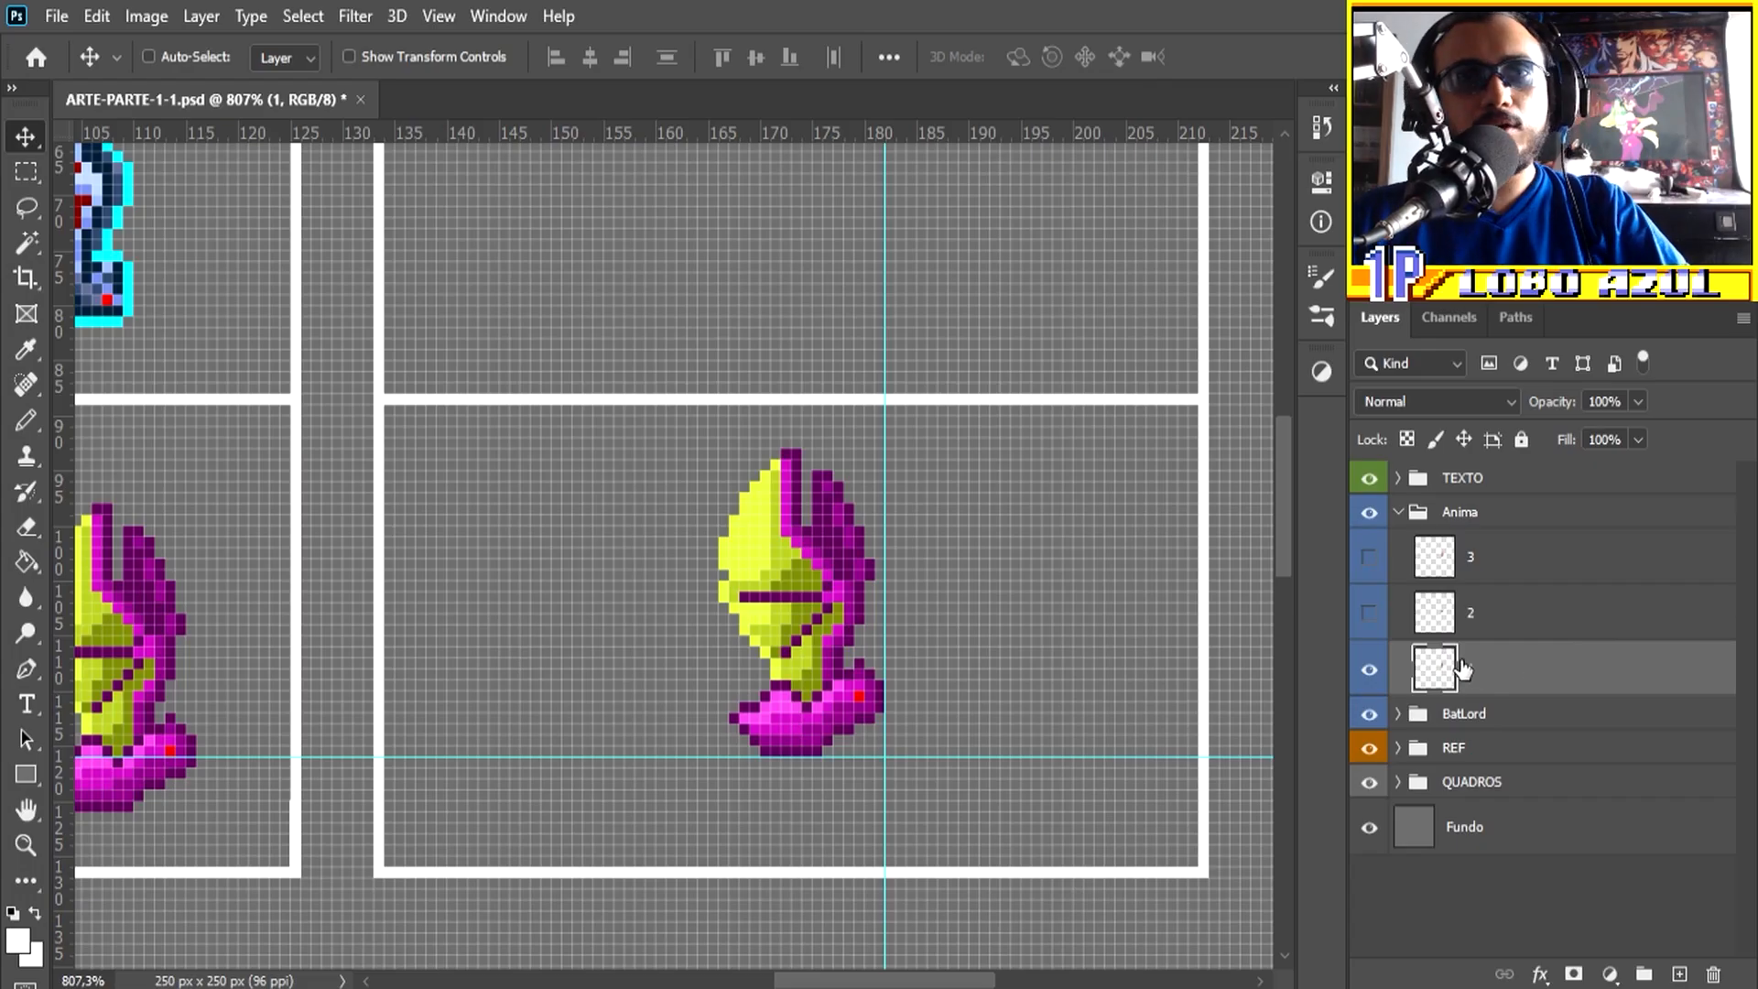
Step: Compare the head alignment of layers 1 and 2 in the Anima group by toggling their visibility
{"action": "left_click", "coordinate": [1370, 615]}
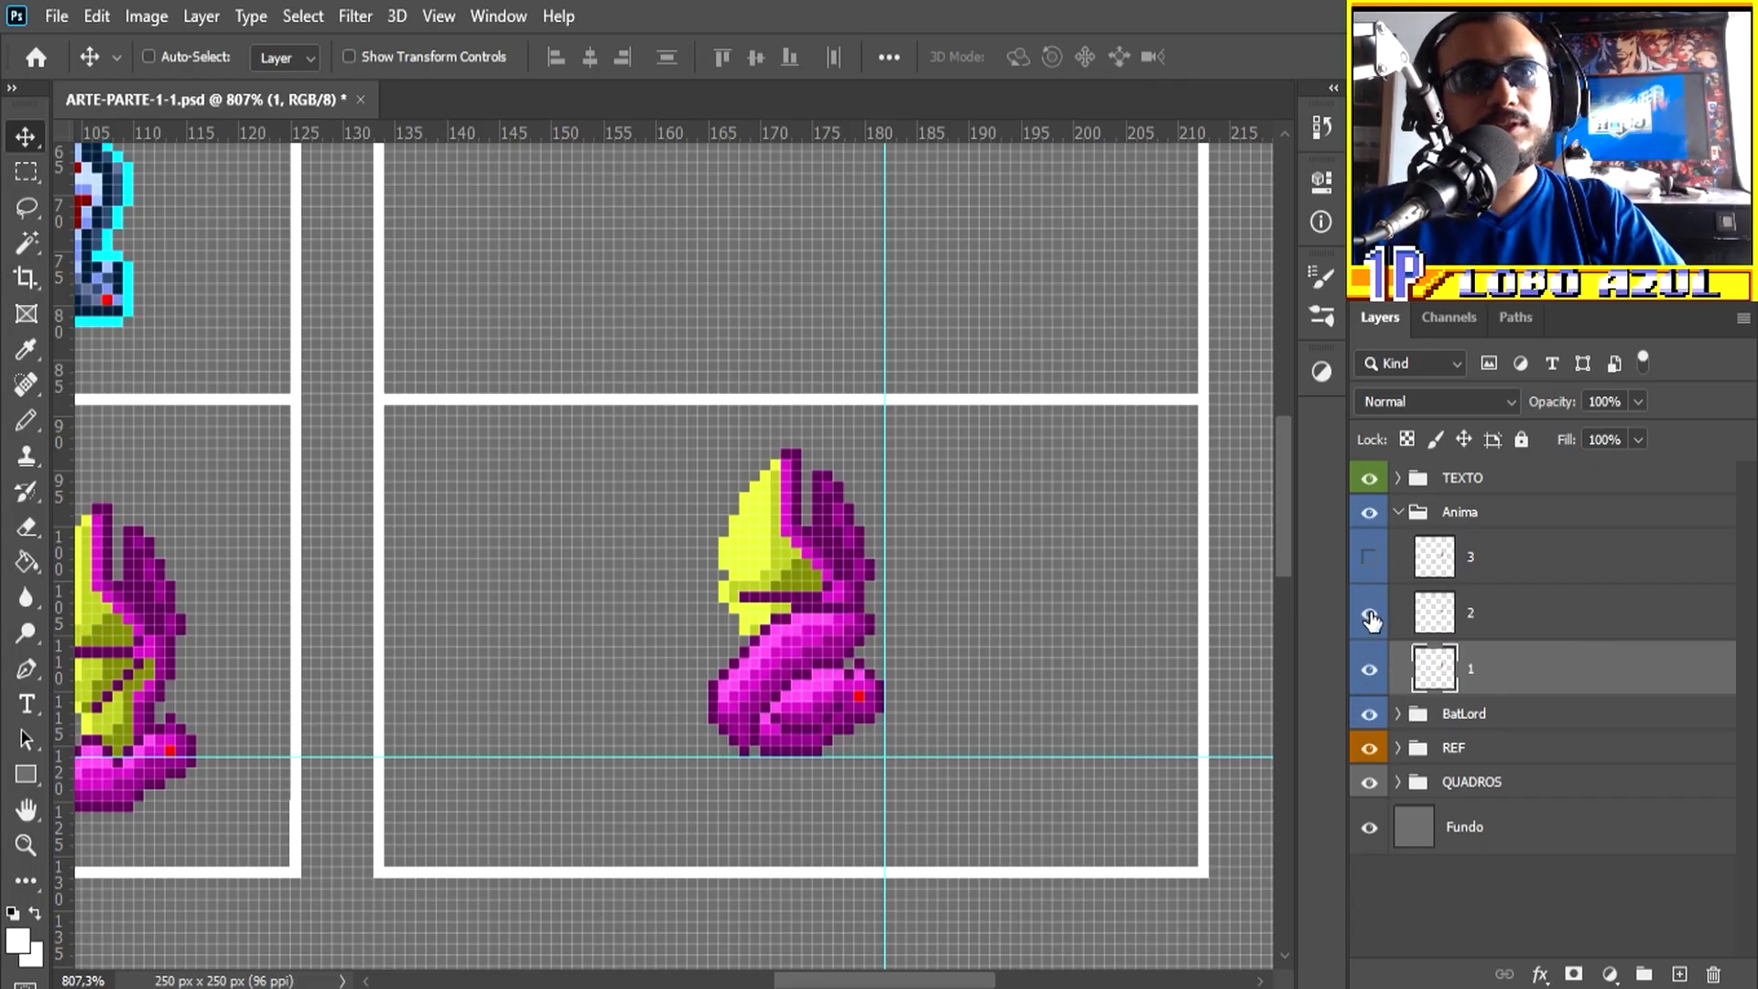
{"action": "left_click", "coordinate": [1370, 673]}
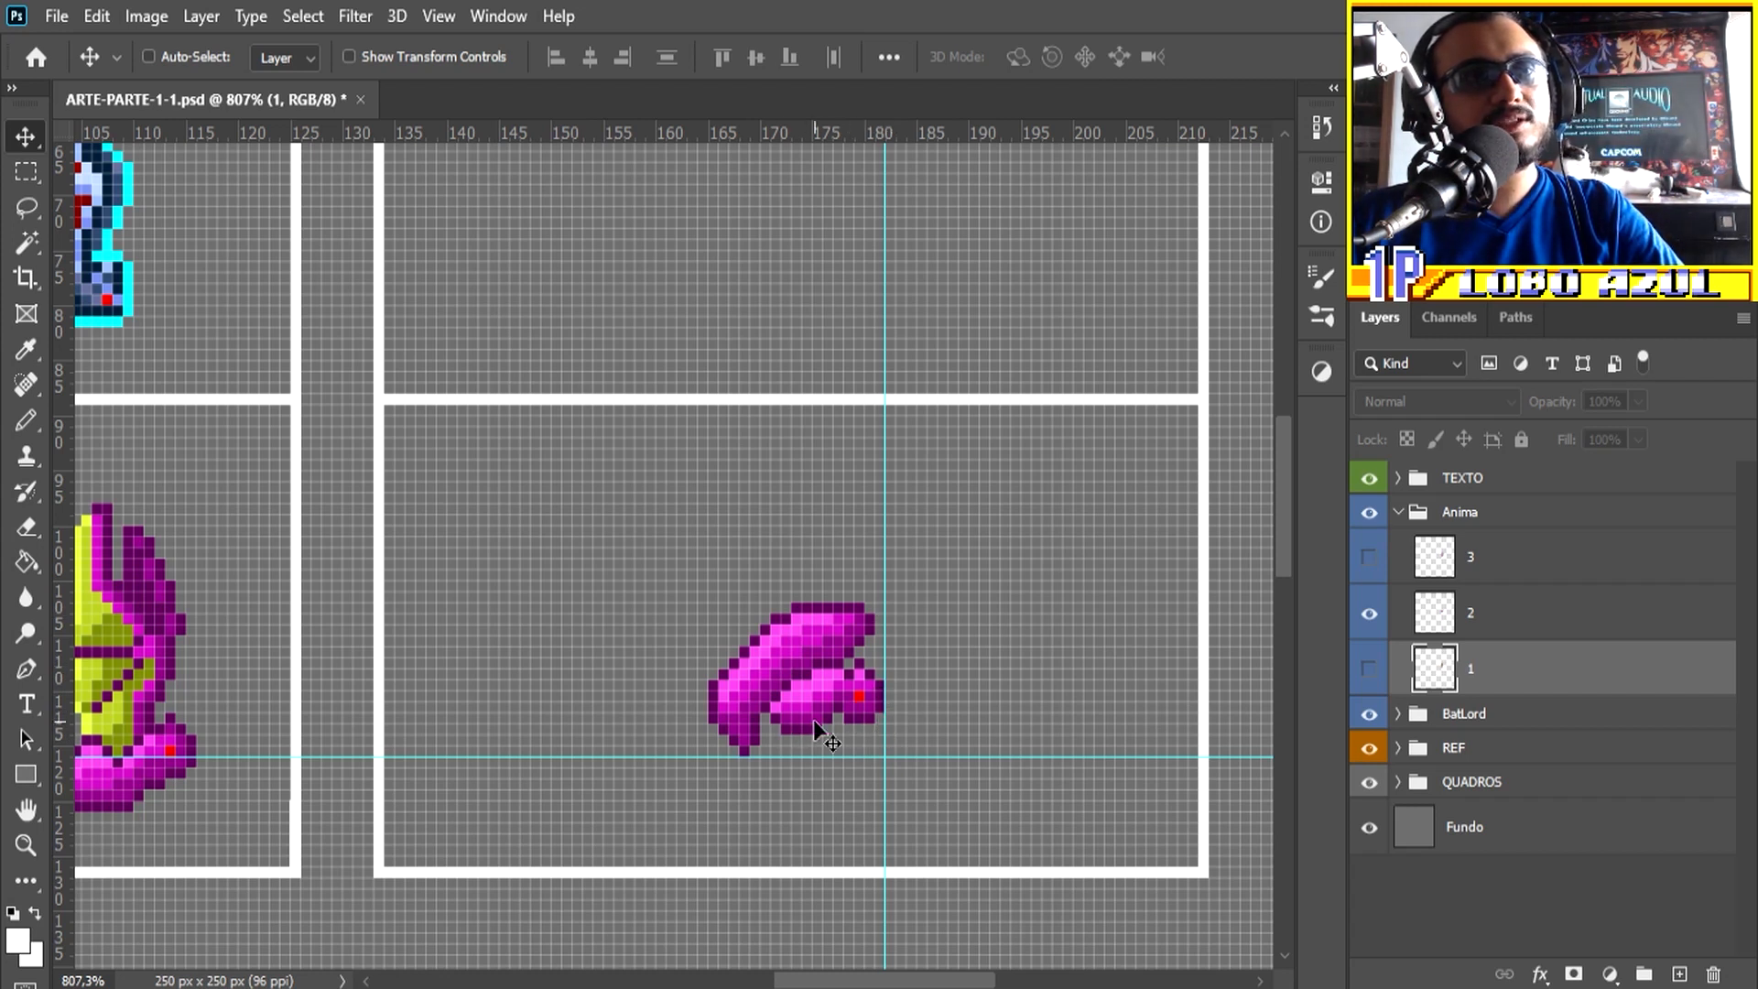
{"action": "left_click", "coordinate": [1370, 669]}
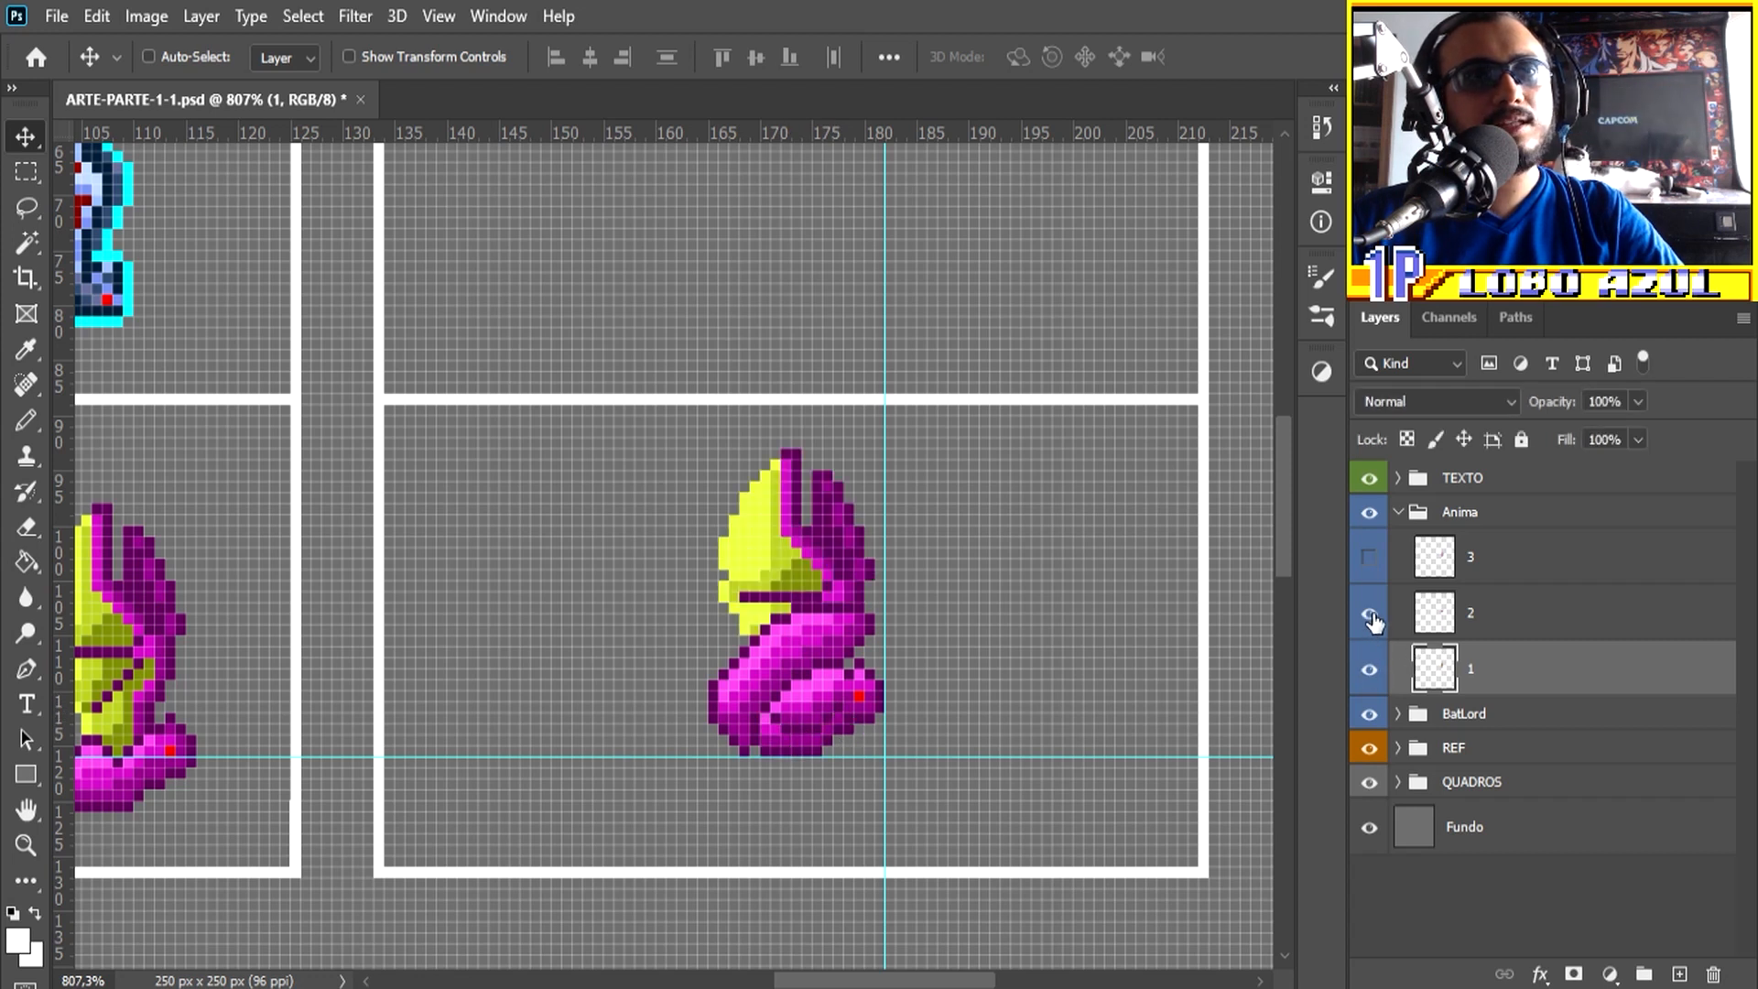
{"action": "left_click", "coordinate": [1371, 615]}
{"action": "left_click", "coordinate": [1370, 615]}
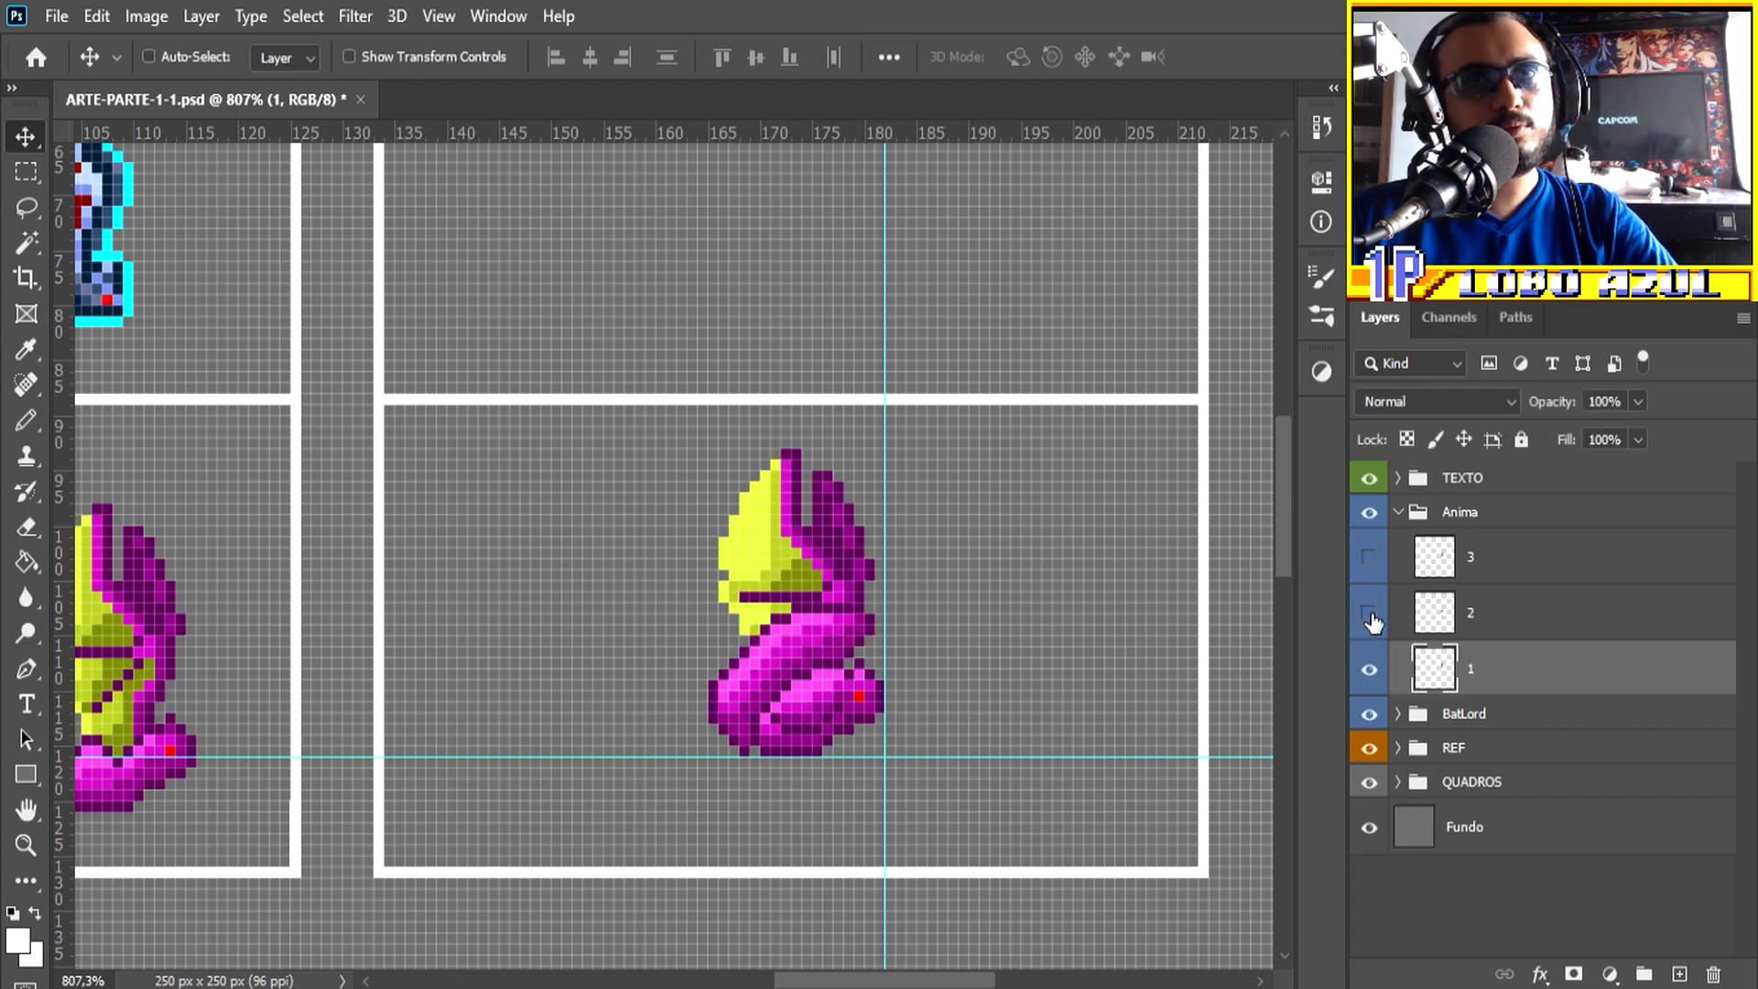
{"action": "left_click", "coordinate": [1372, 625]}
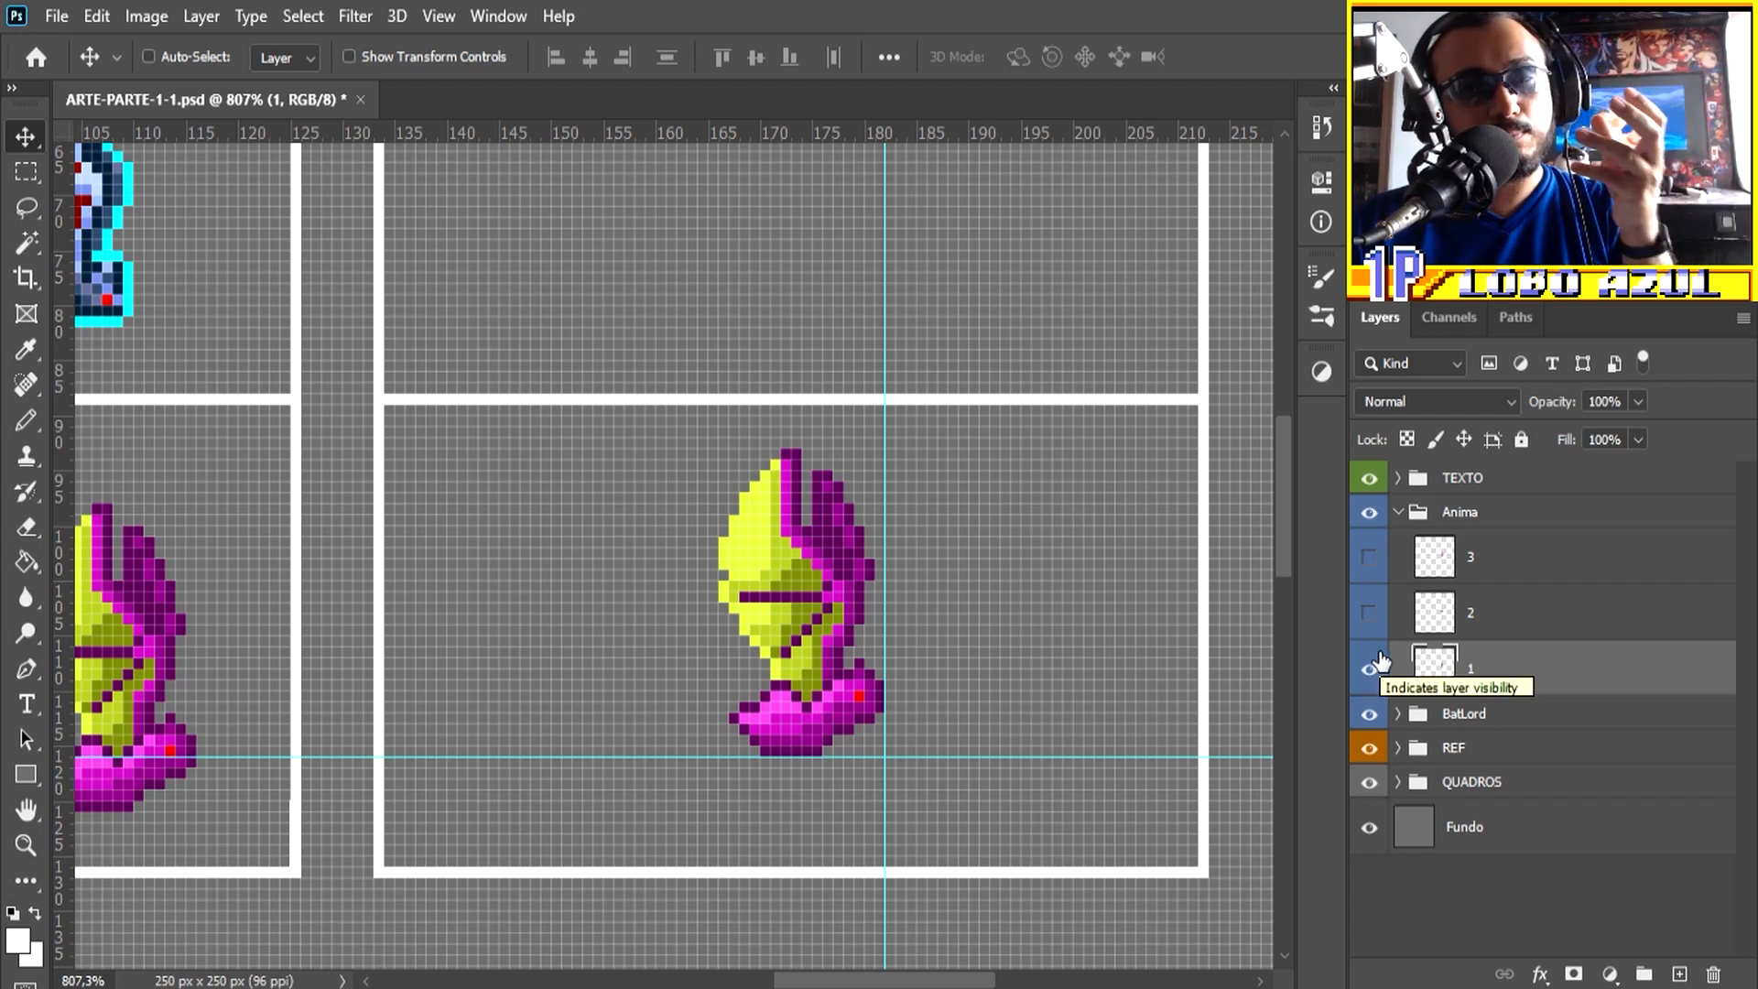
Step: Place a horizontal guide about 10 px above the body guide, show only layer 2, and nudge its bat up 2 px
{"action": "left_click", "coordinate": [1480, 630]}
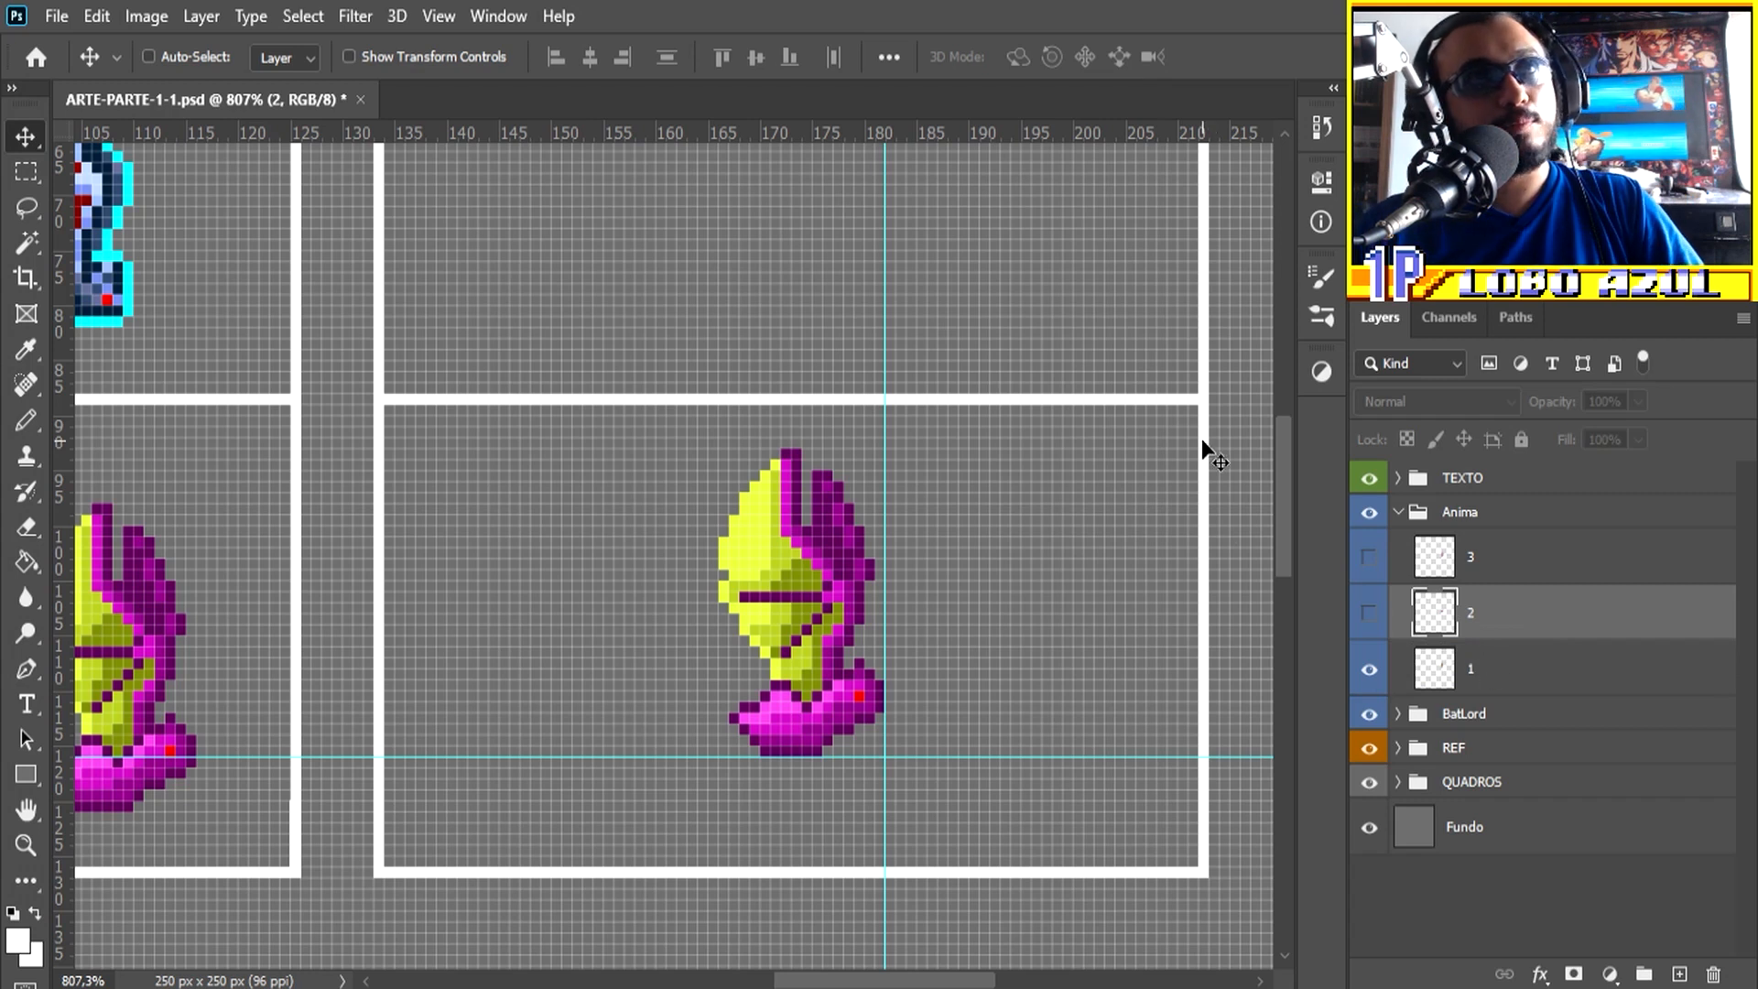
{"action": "left_click_drag", "start_coordinate": [938, 135], "coordinate": [914, 657]}
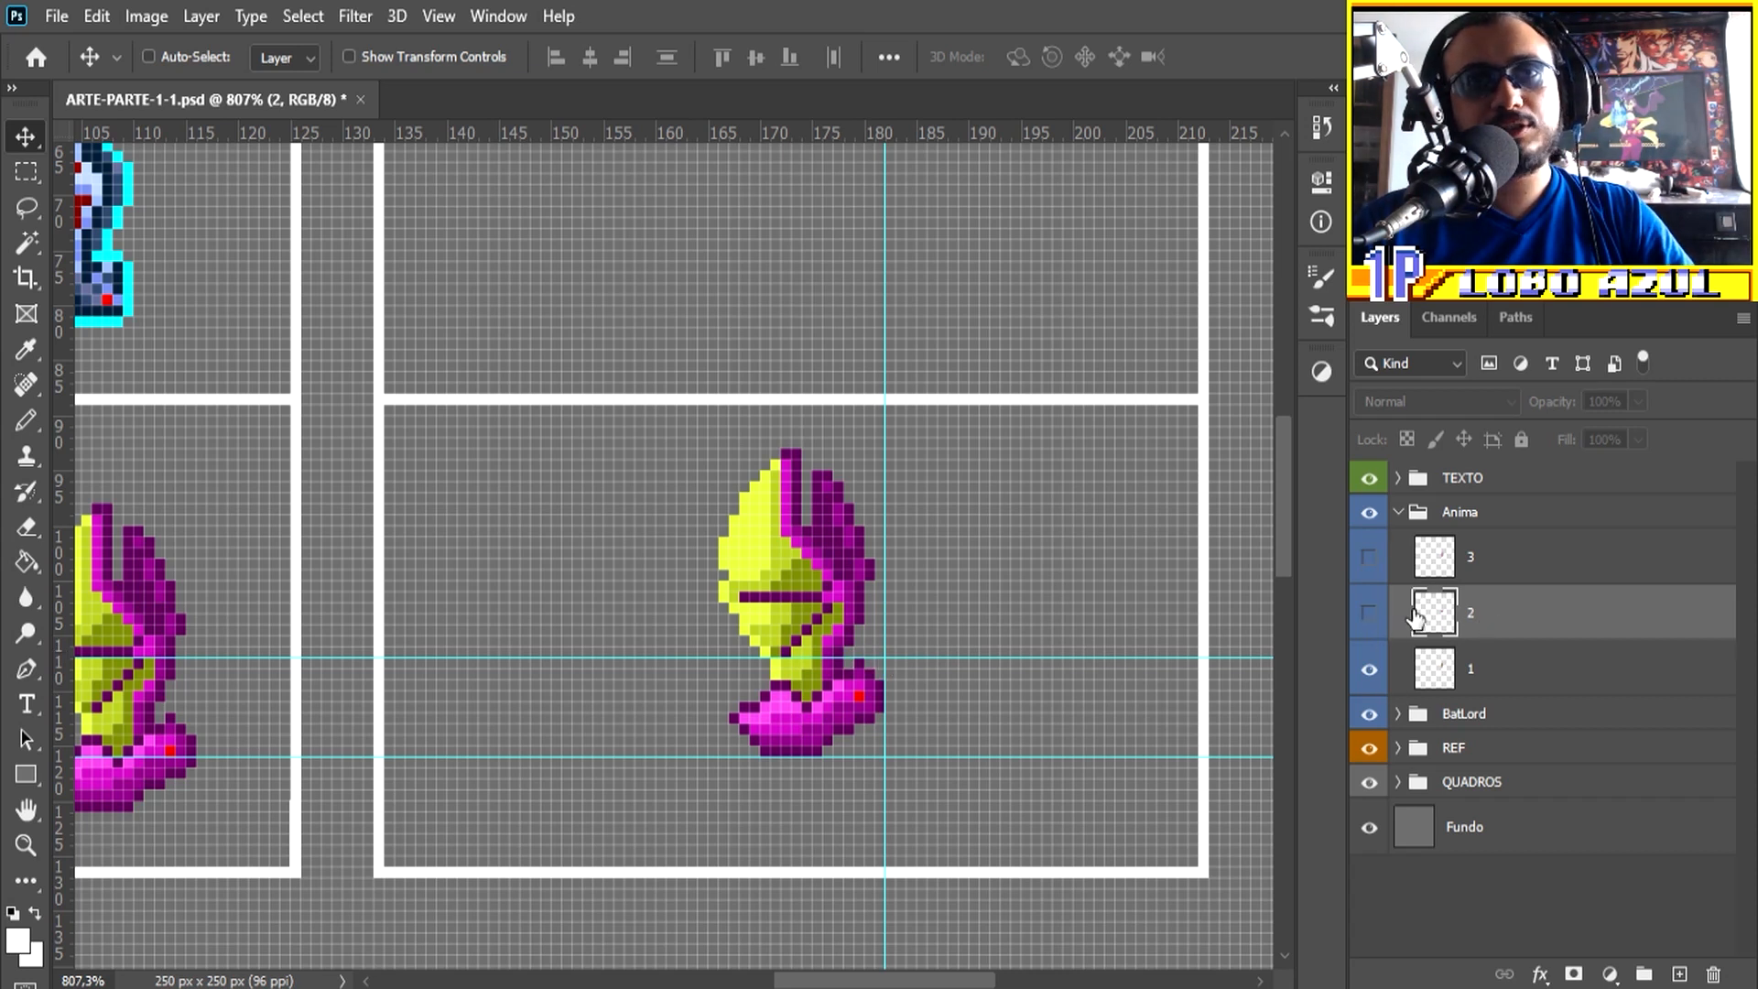
{"action": "left_click", "coordinate": [1370, 613]}
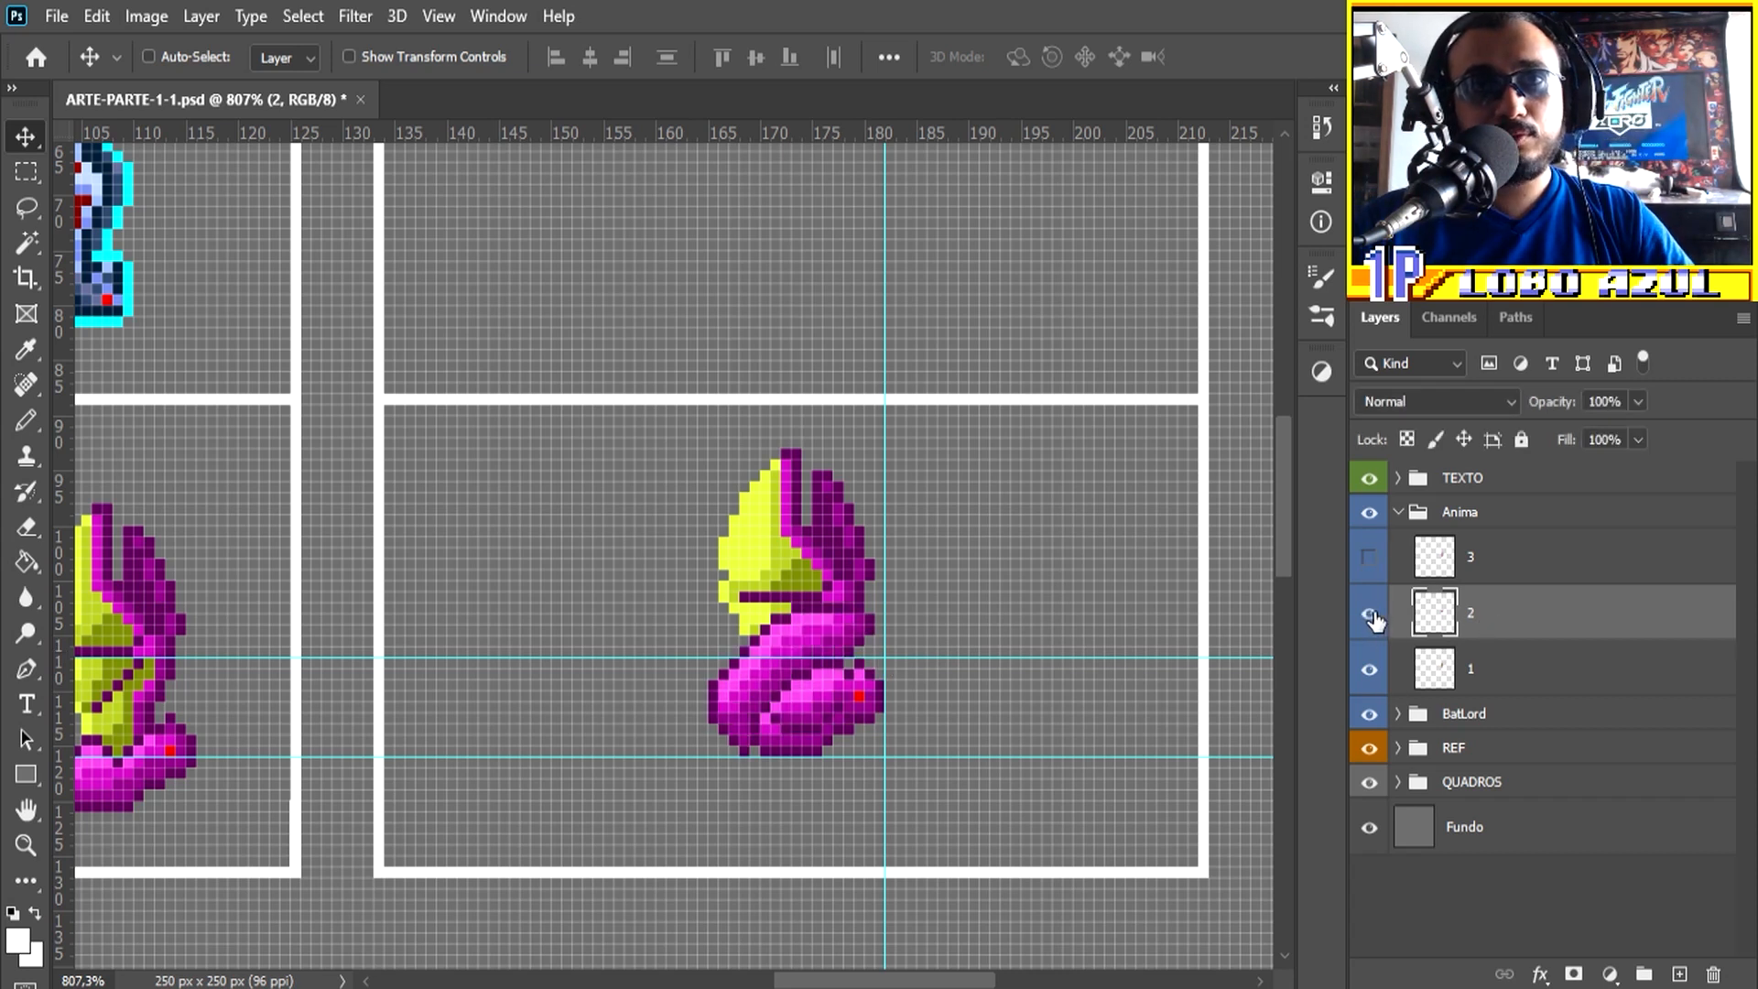
{"action": "left_click", "coordinate": [1370, 669]}
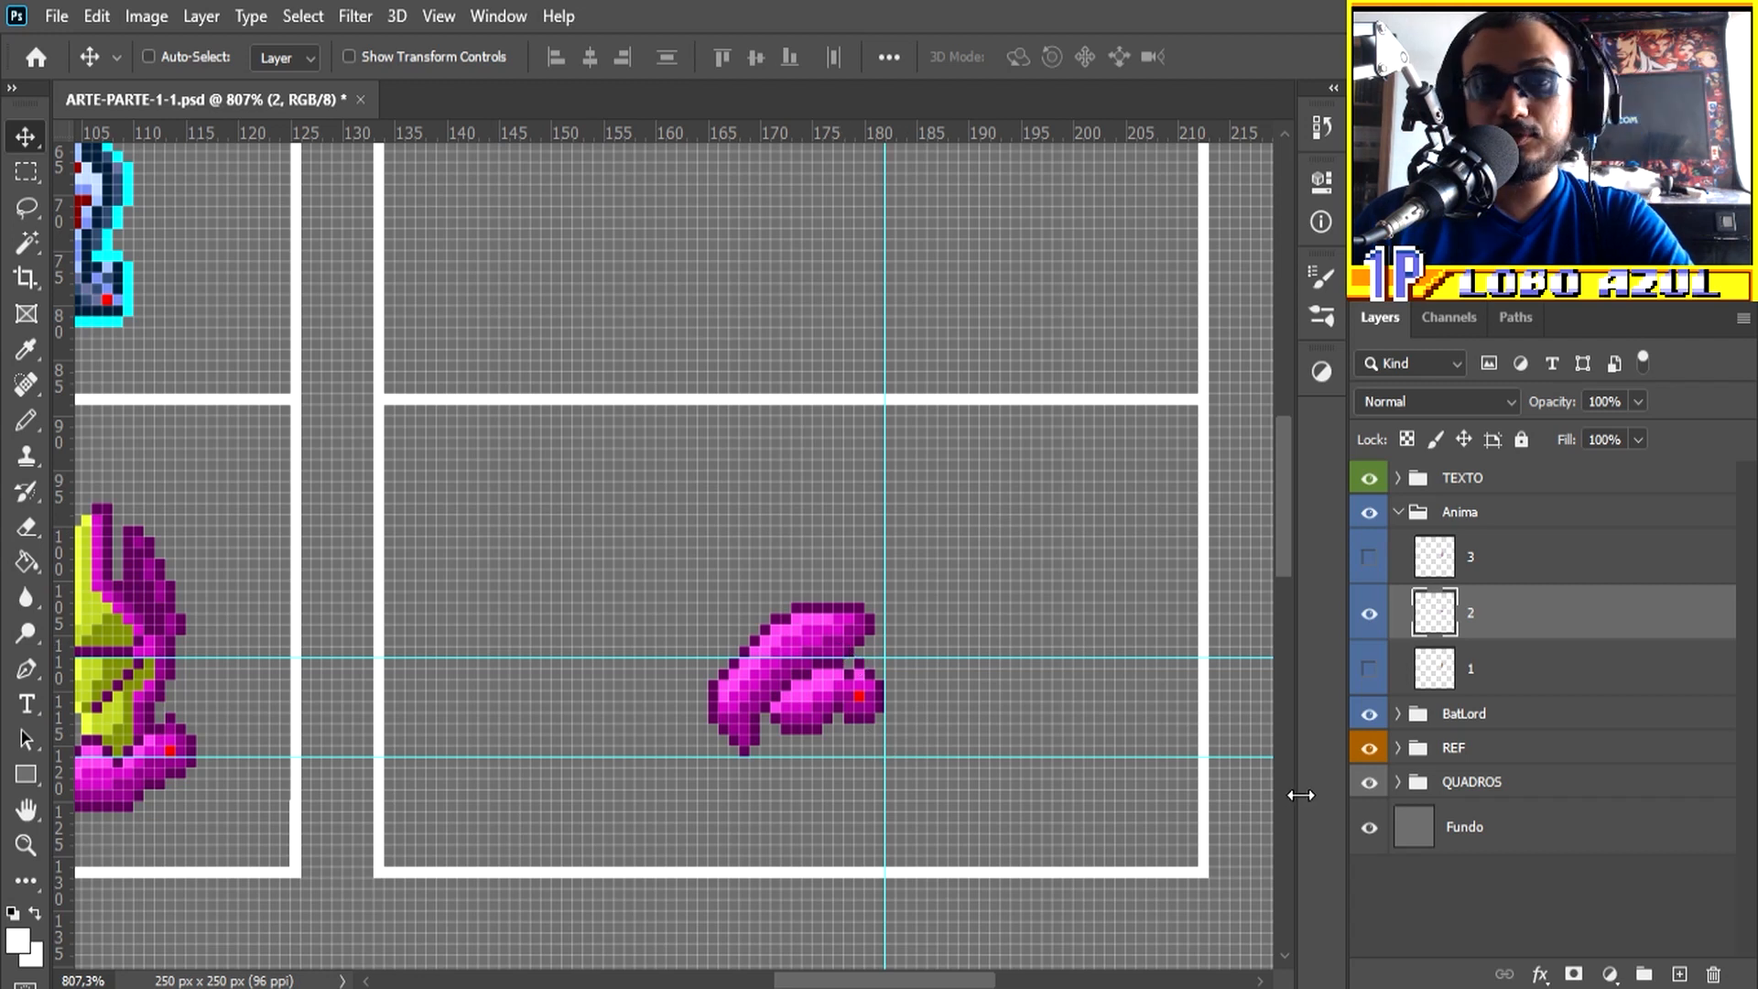
{"action": "key", "text": "Up"}
{"action": "key", "text": "Up"}
{"action": "key", "text": "Up"}
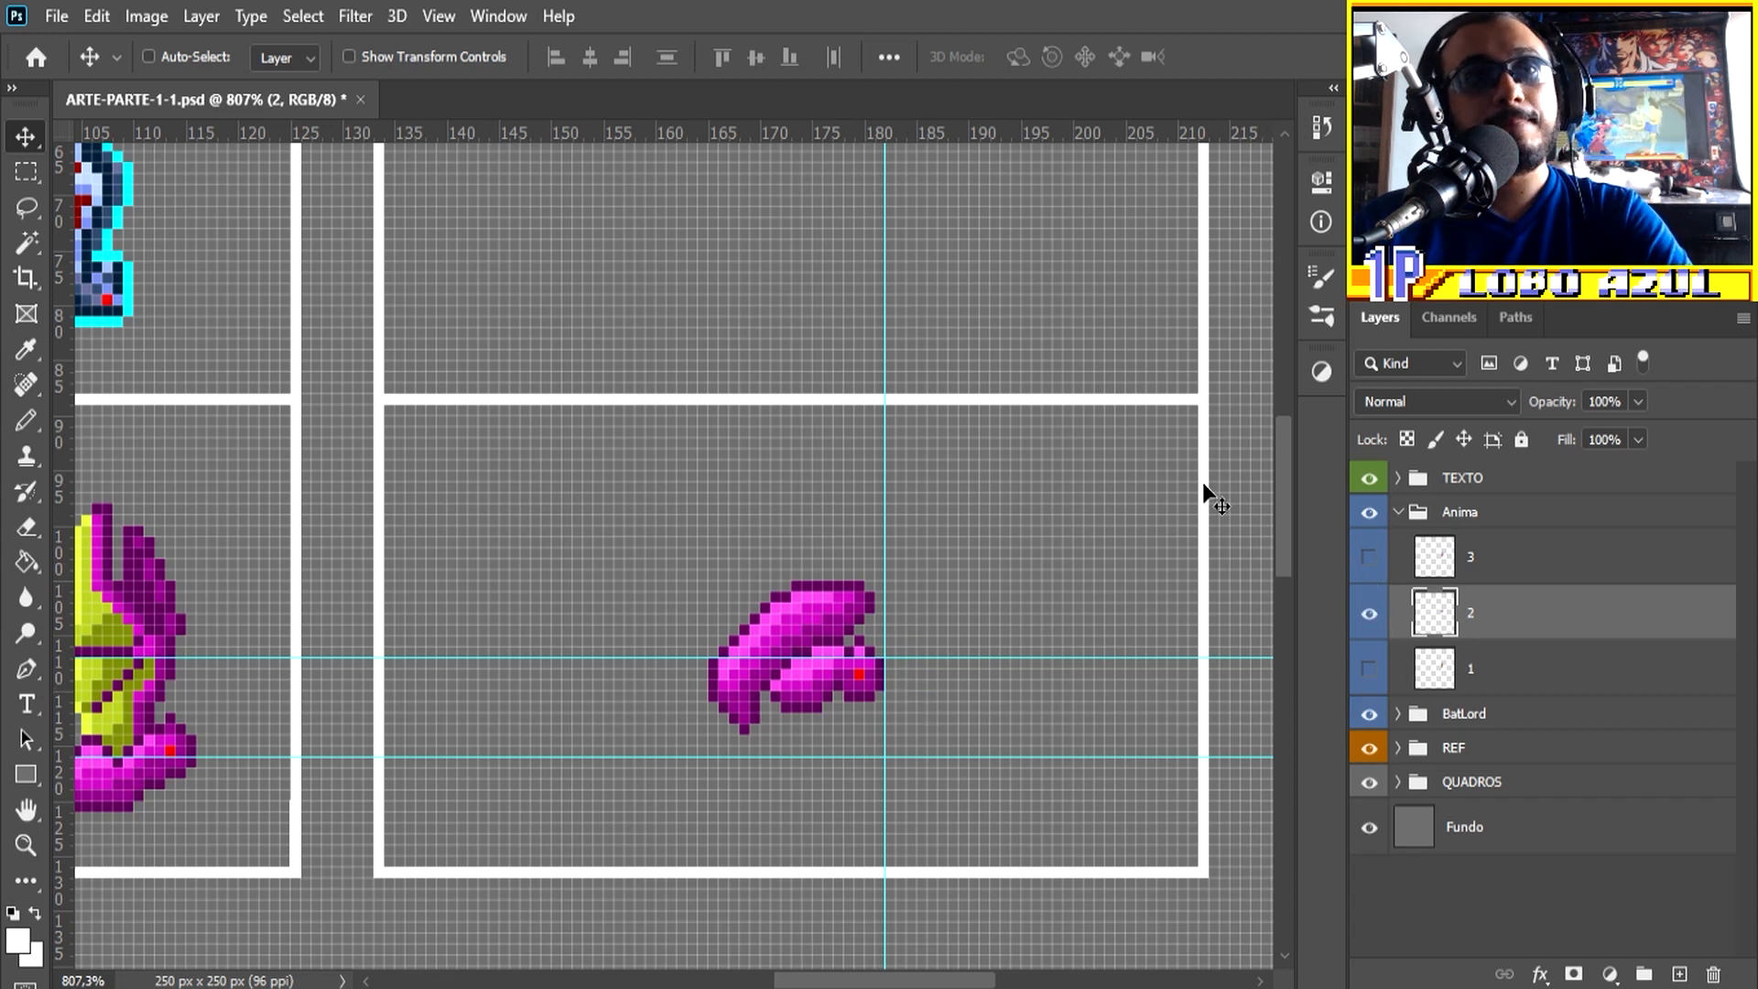
Step: Add a horizontal guide about 2 px above the last one, show only layer 3, and nudge its bat right 1 px
{"action": "left_click_drag", "start_coordinate": [850, 133], "coordinate": [874, 636]}
{"action": "left_click", "coordinate": [1370, 559]}
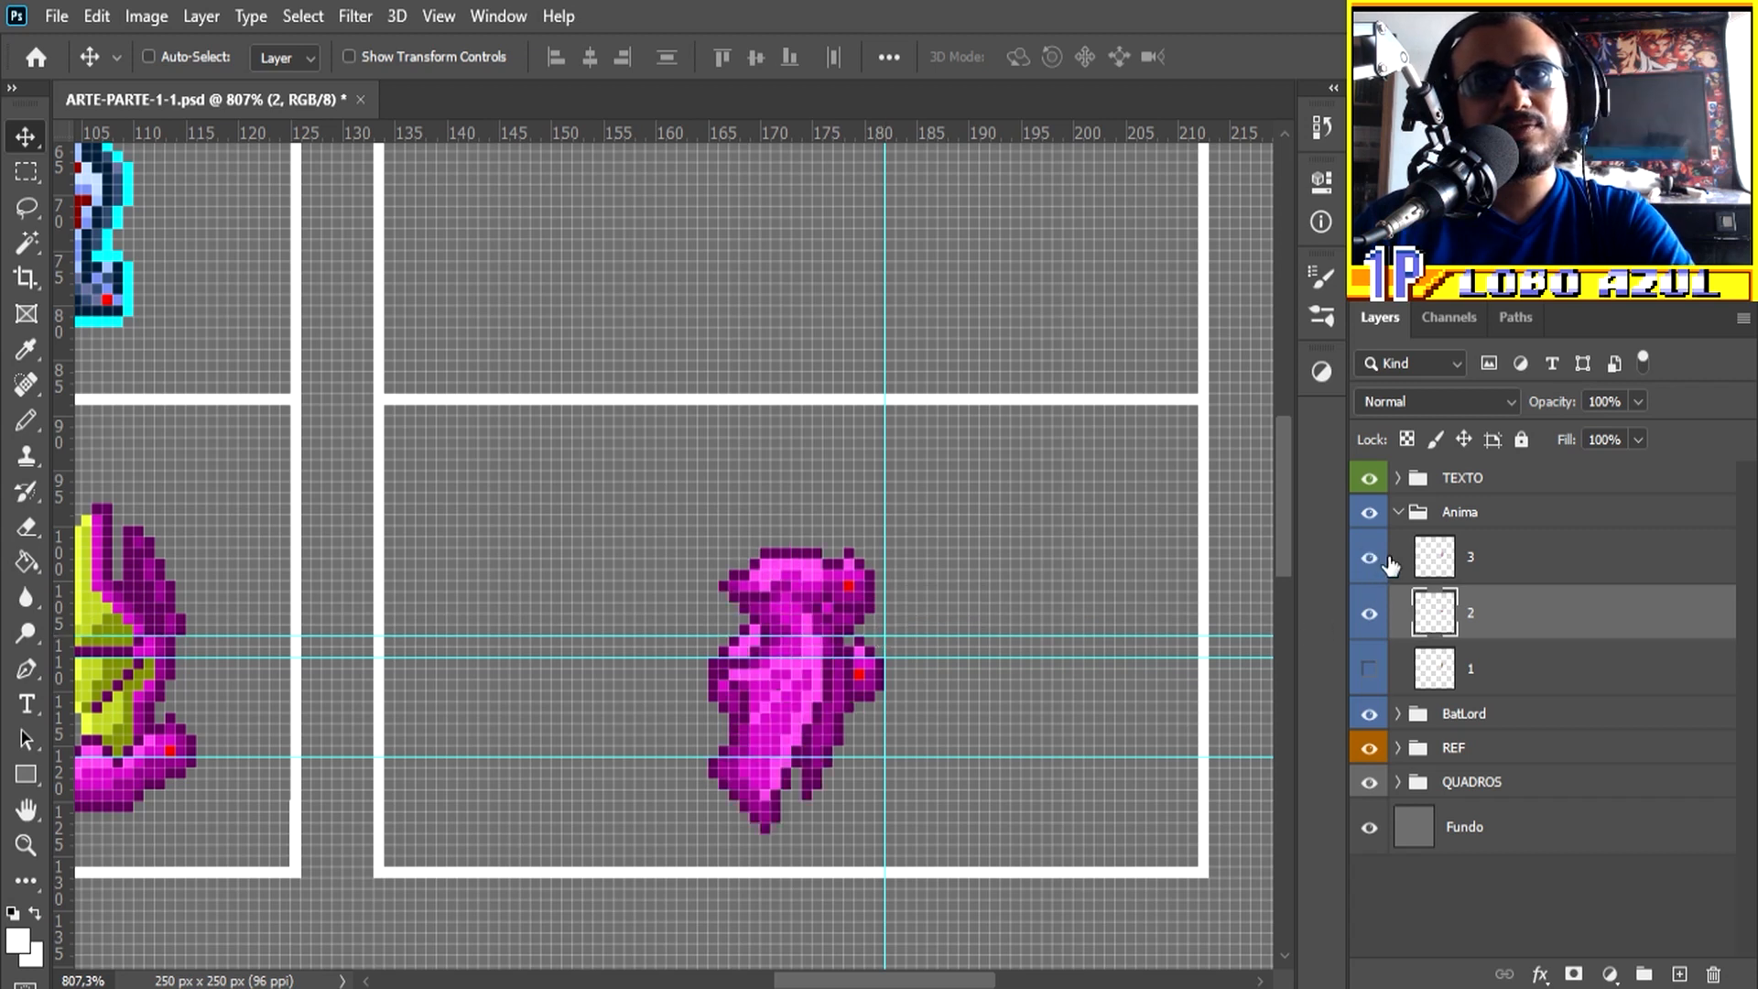
{"action": "left_click", "coordinate": [1370, 614]}
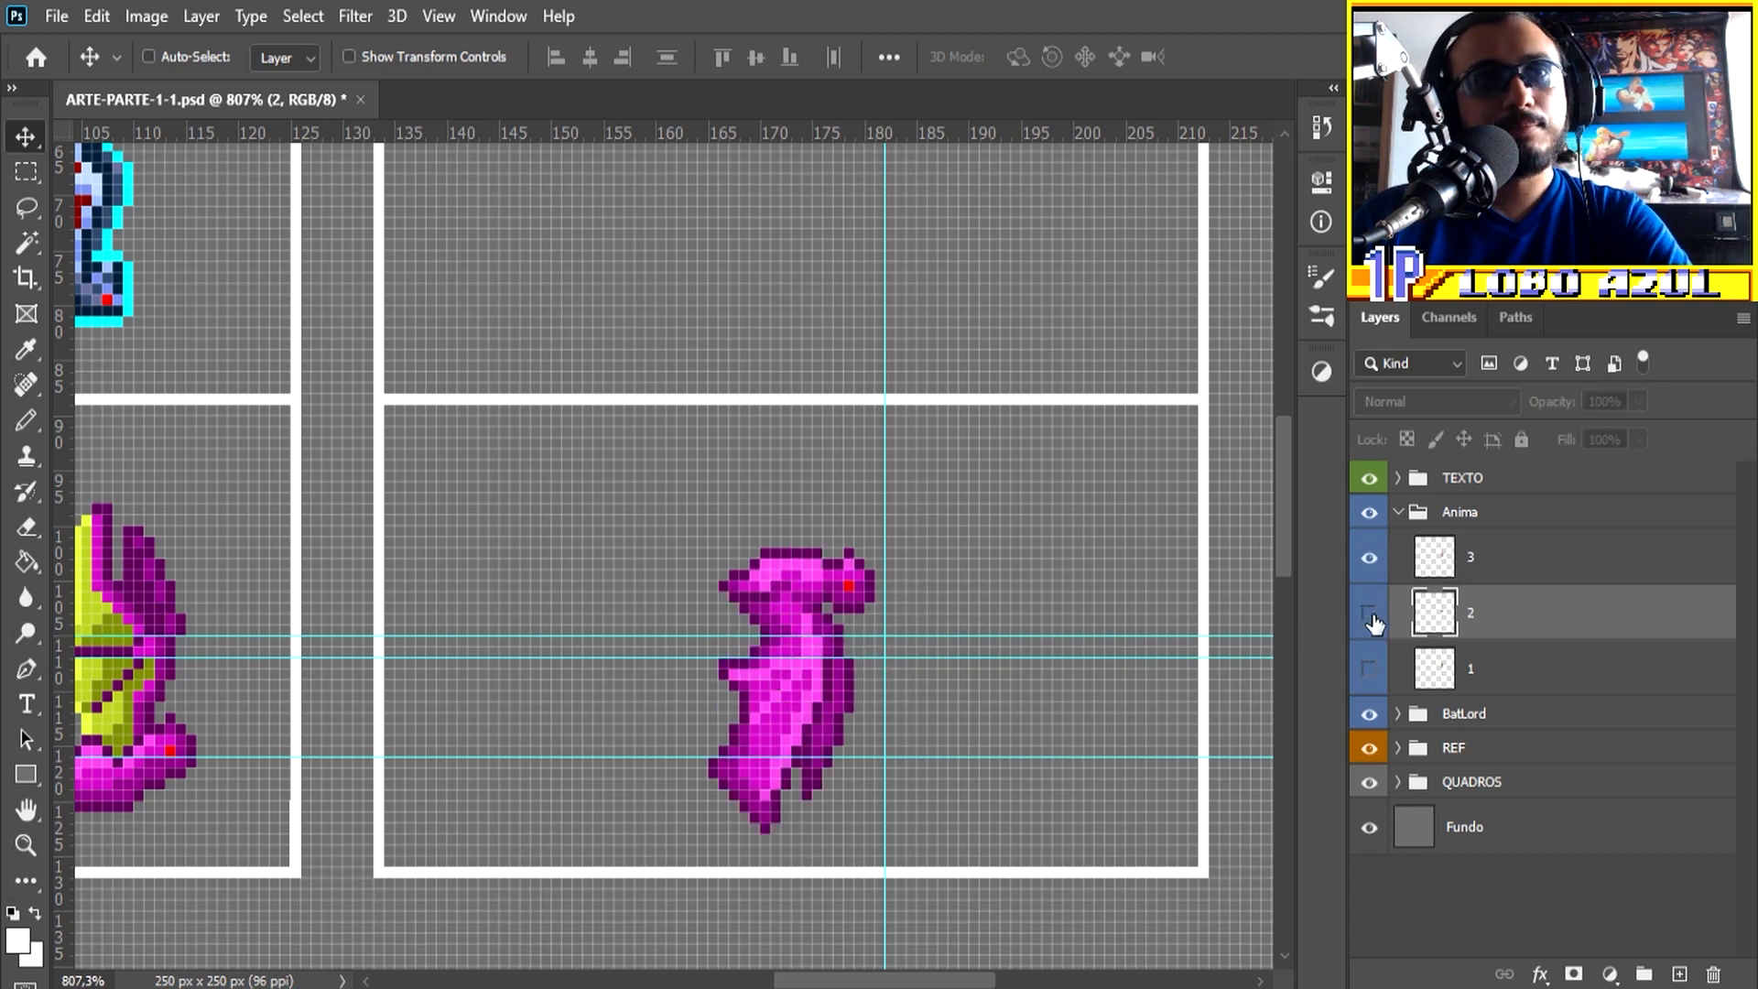
{"action": "left_click", "coordinate": [1490, 560]}
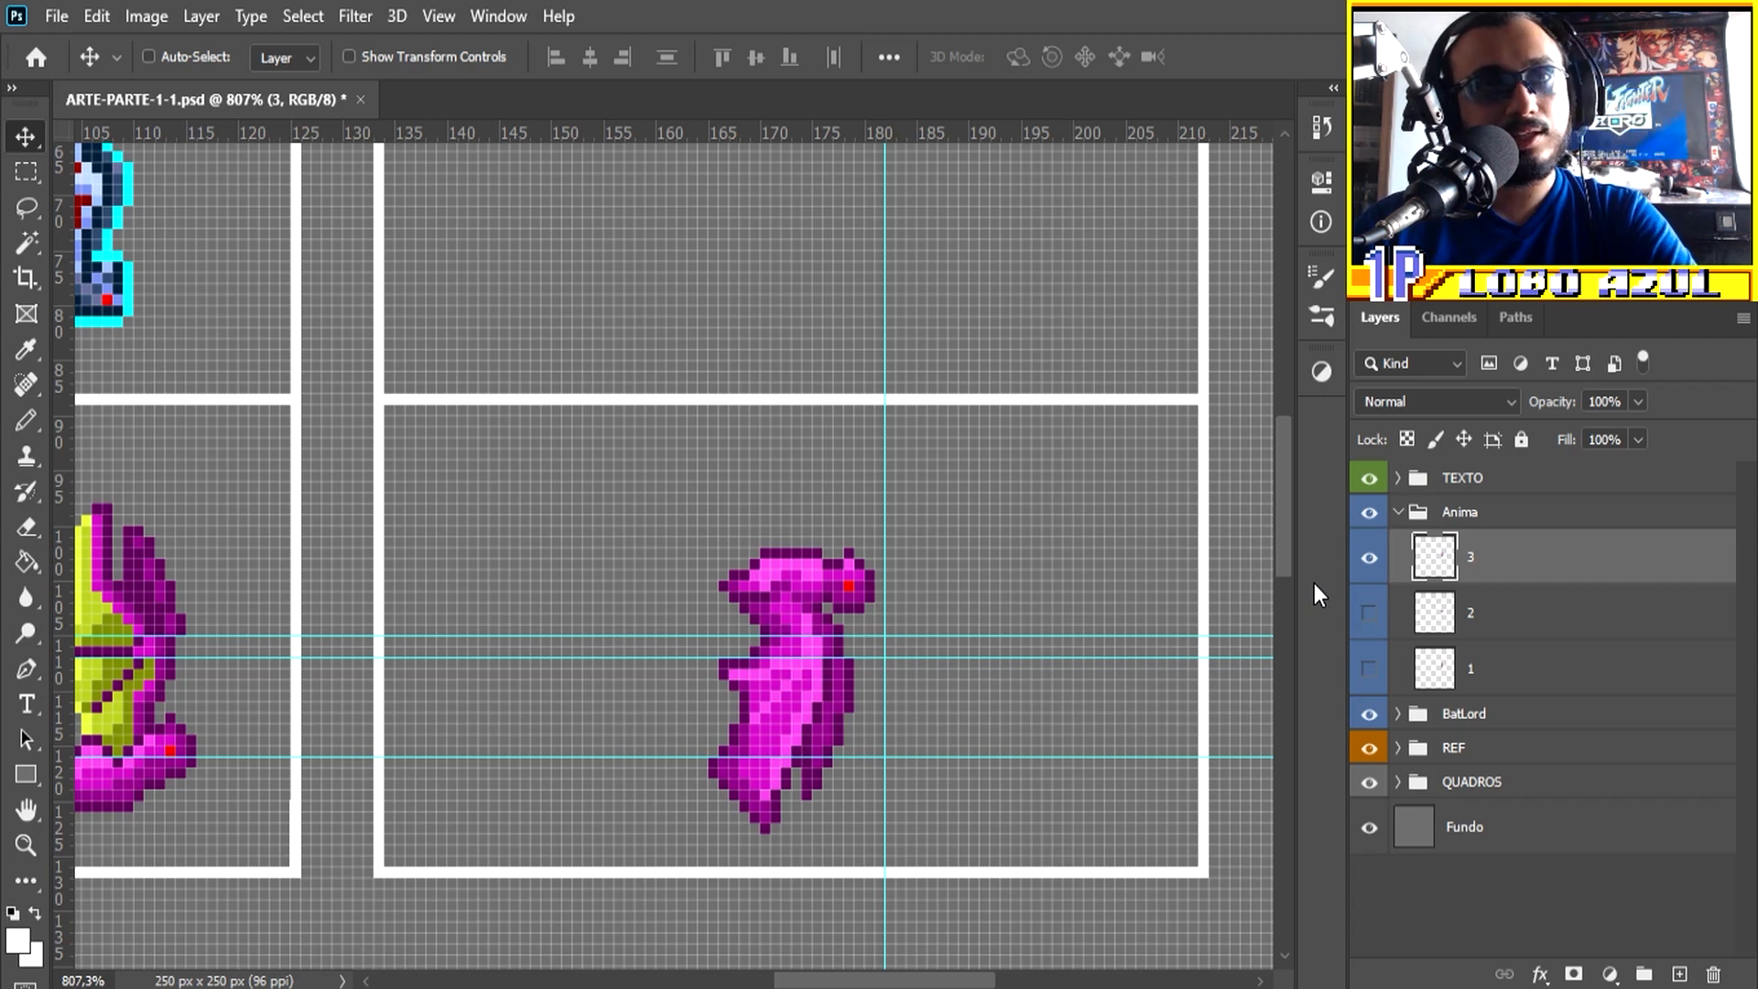
{"action": "key", "text": "Right"}
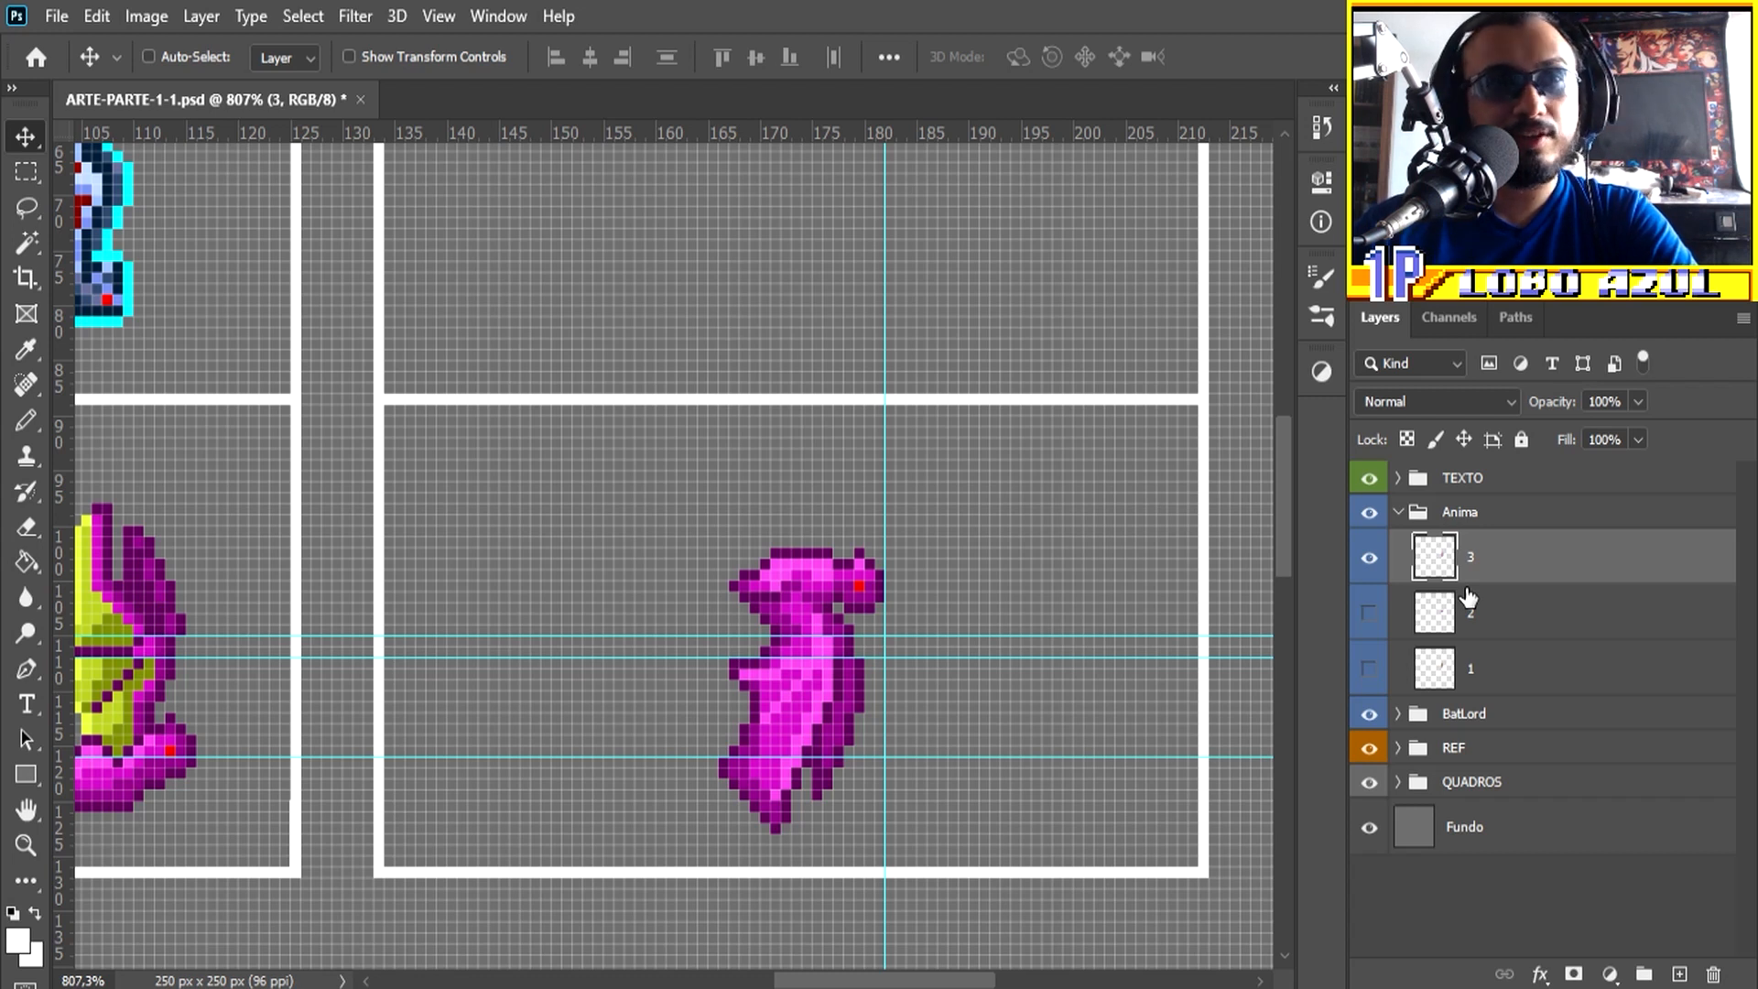
Step: Show all three Anima layers, create a timeline for the document, and convert it to frame animation
{"action": "left_click", "coordinate": [1370, 613]}
{"action": "left_click", "coordinate": [1370, 670]}
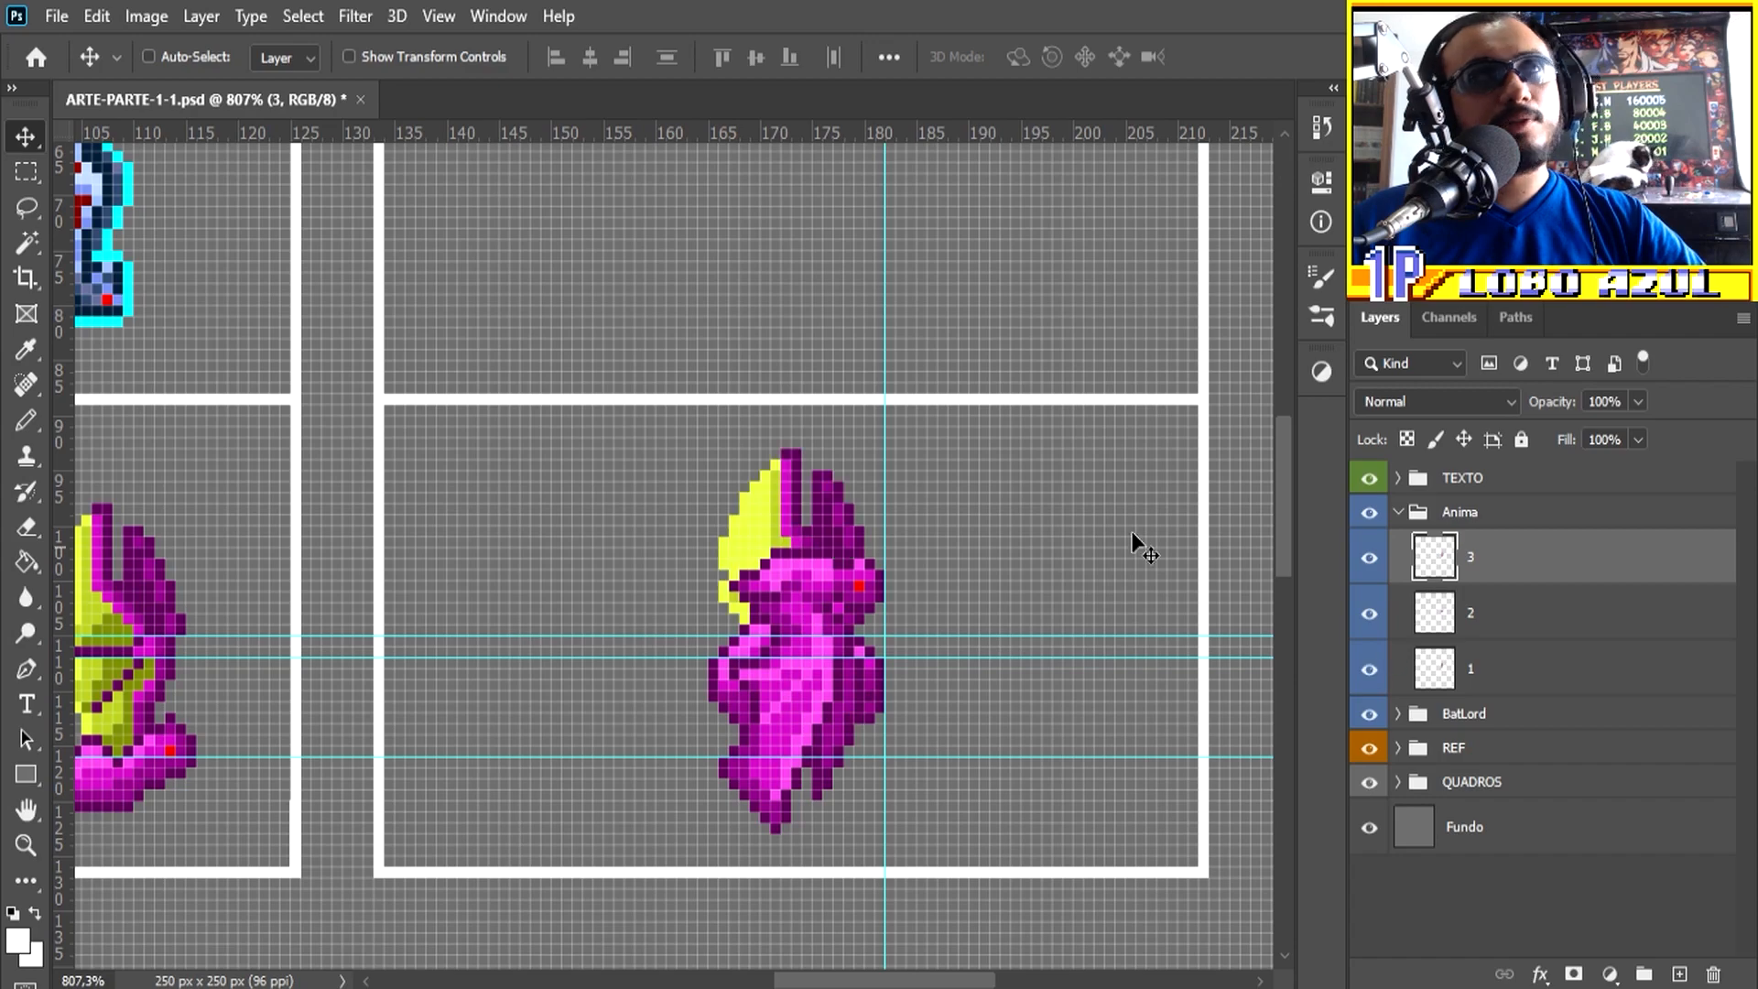
{"action": "left_click", "coordinate": [513, 18]}
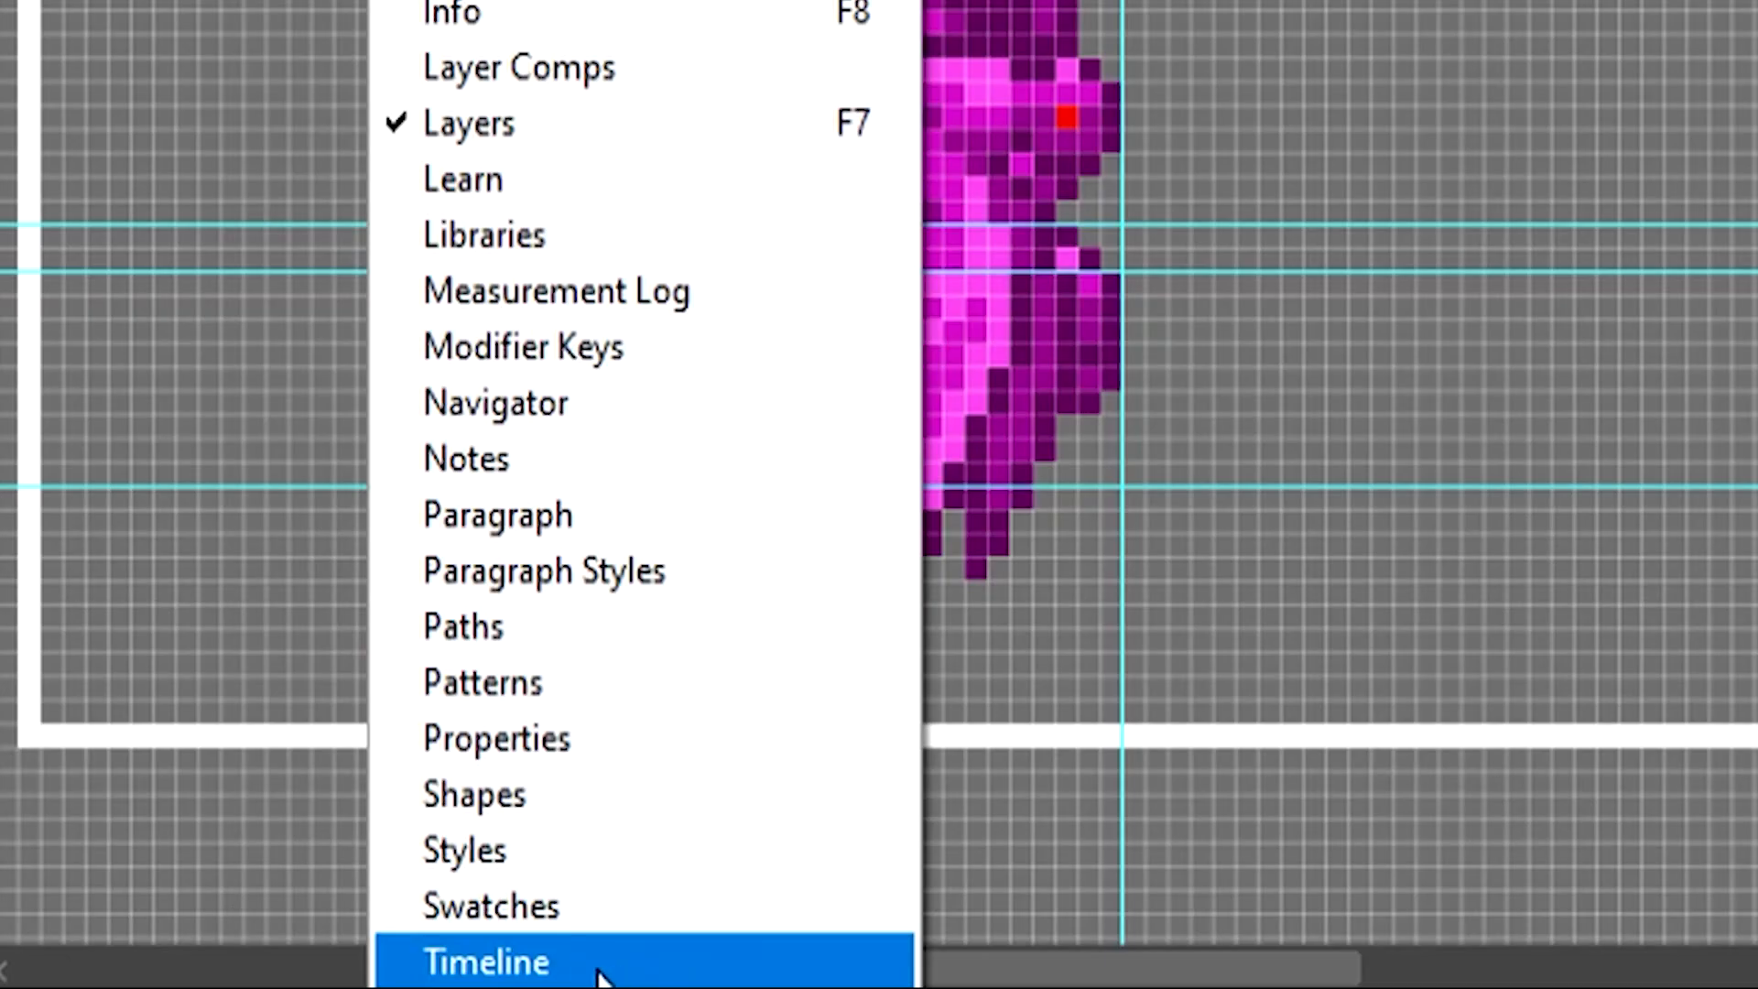
{"action": "left_click", "coordinate": [600, 970]}
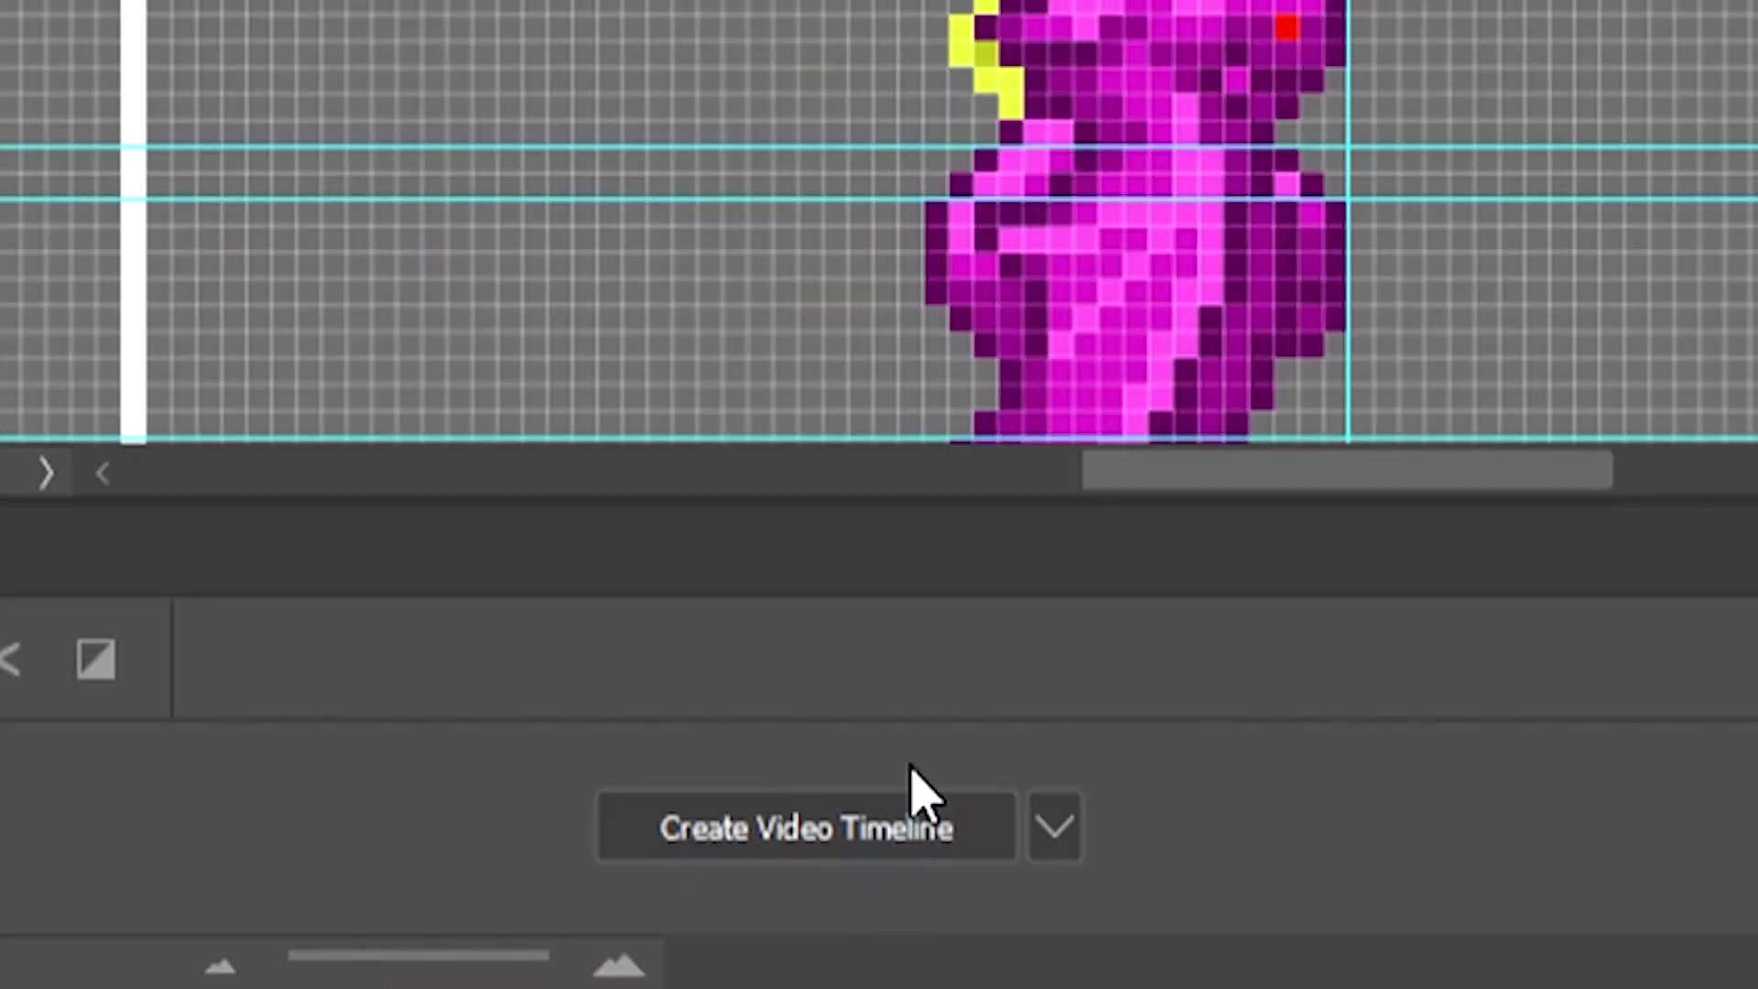
{"action": "left_click", "coordinate": [913, 843]}
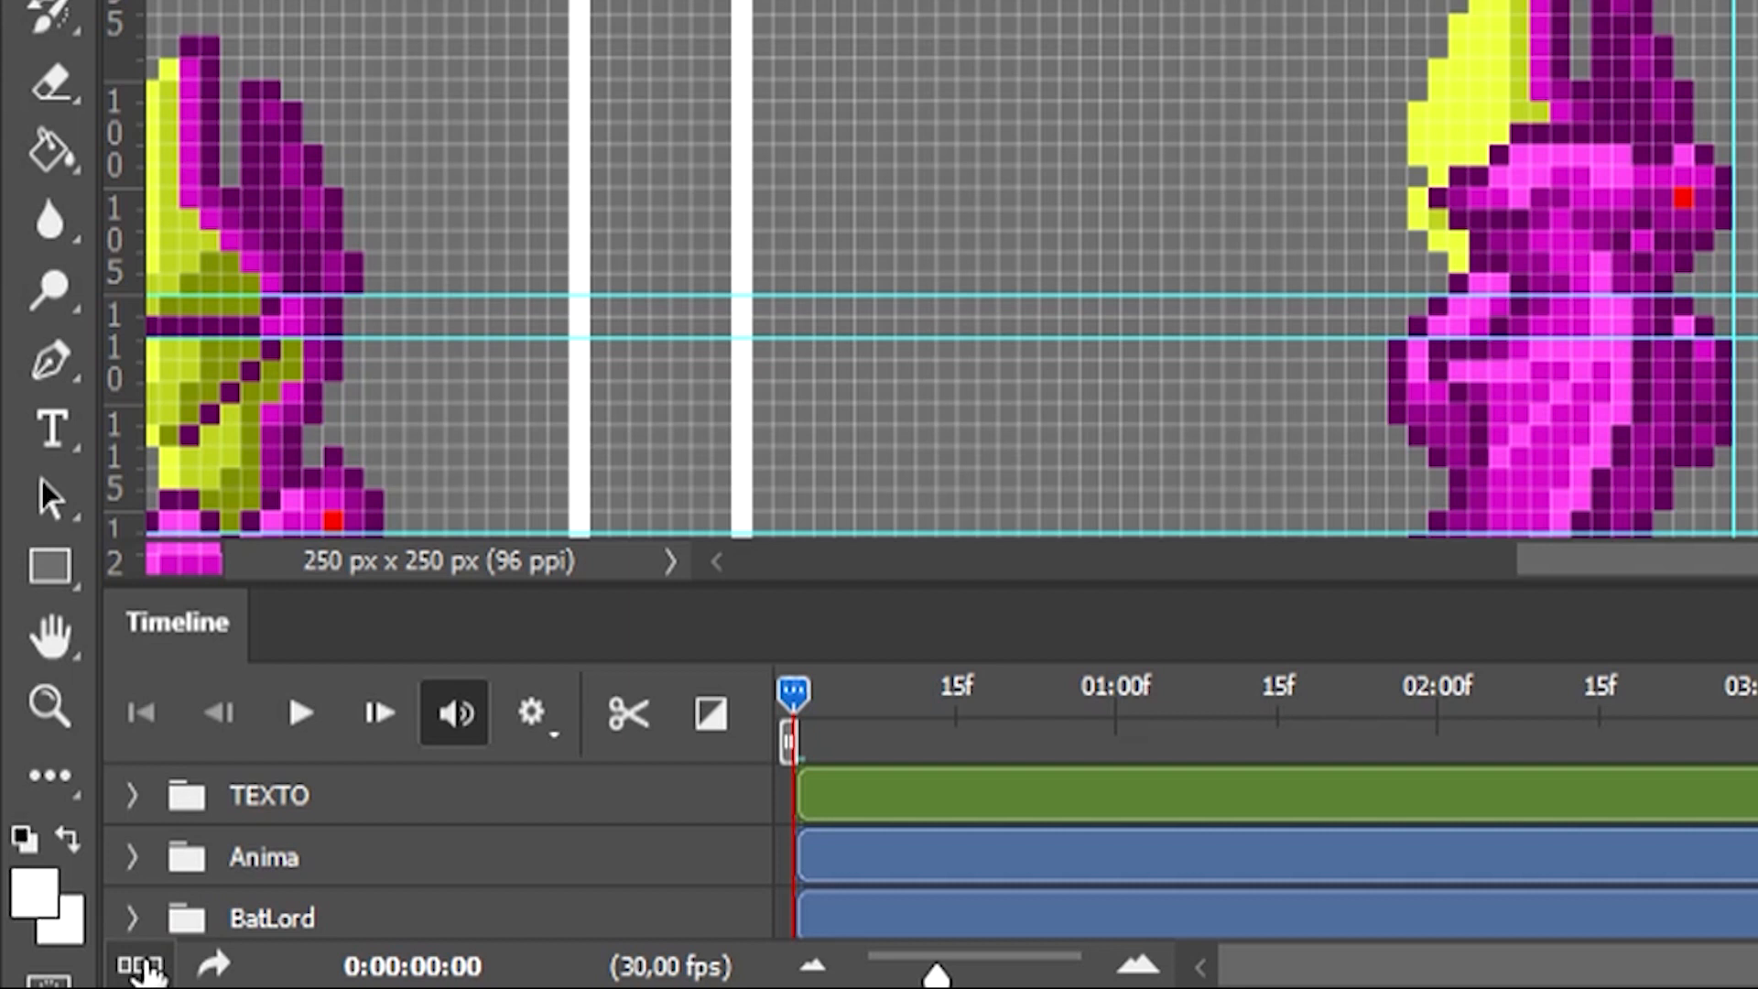
{"action": "left_click", "coordinate": [142, 967]}
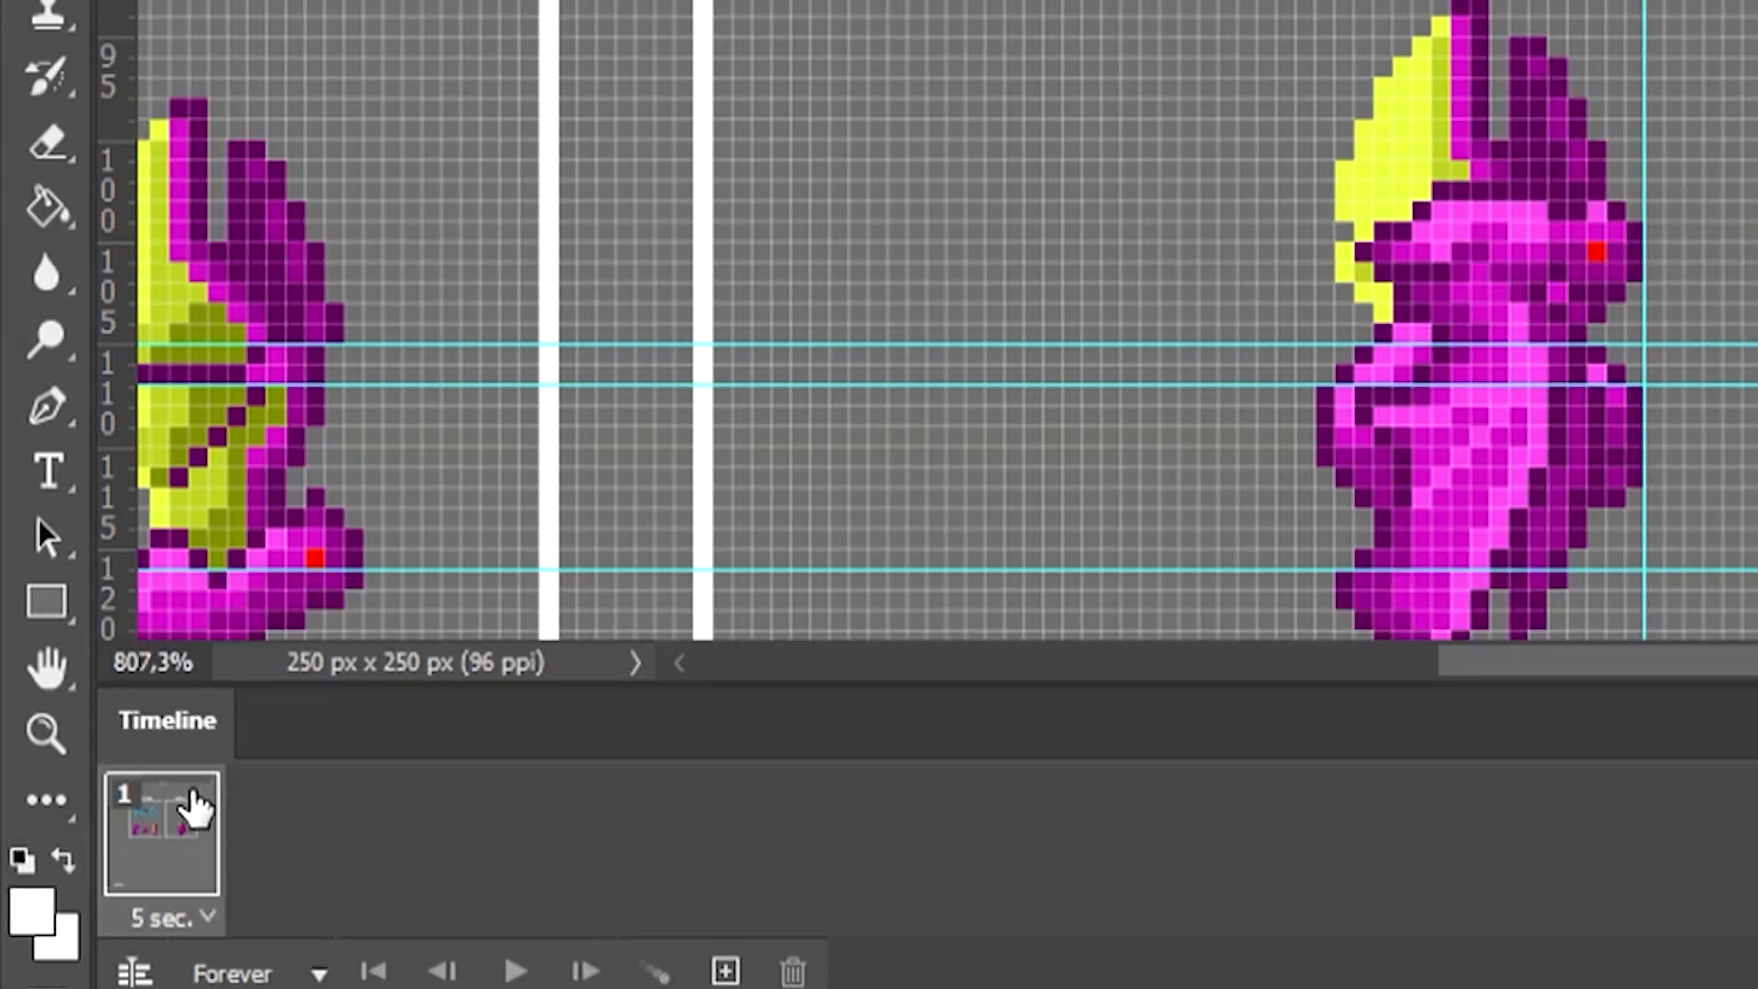
Step: Set the first frame's delay to 0.1 seconds and duplicate it twice to make three frames
{"action": "left_click", "coordinate": [204, 918]}
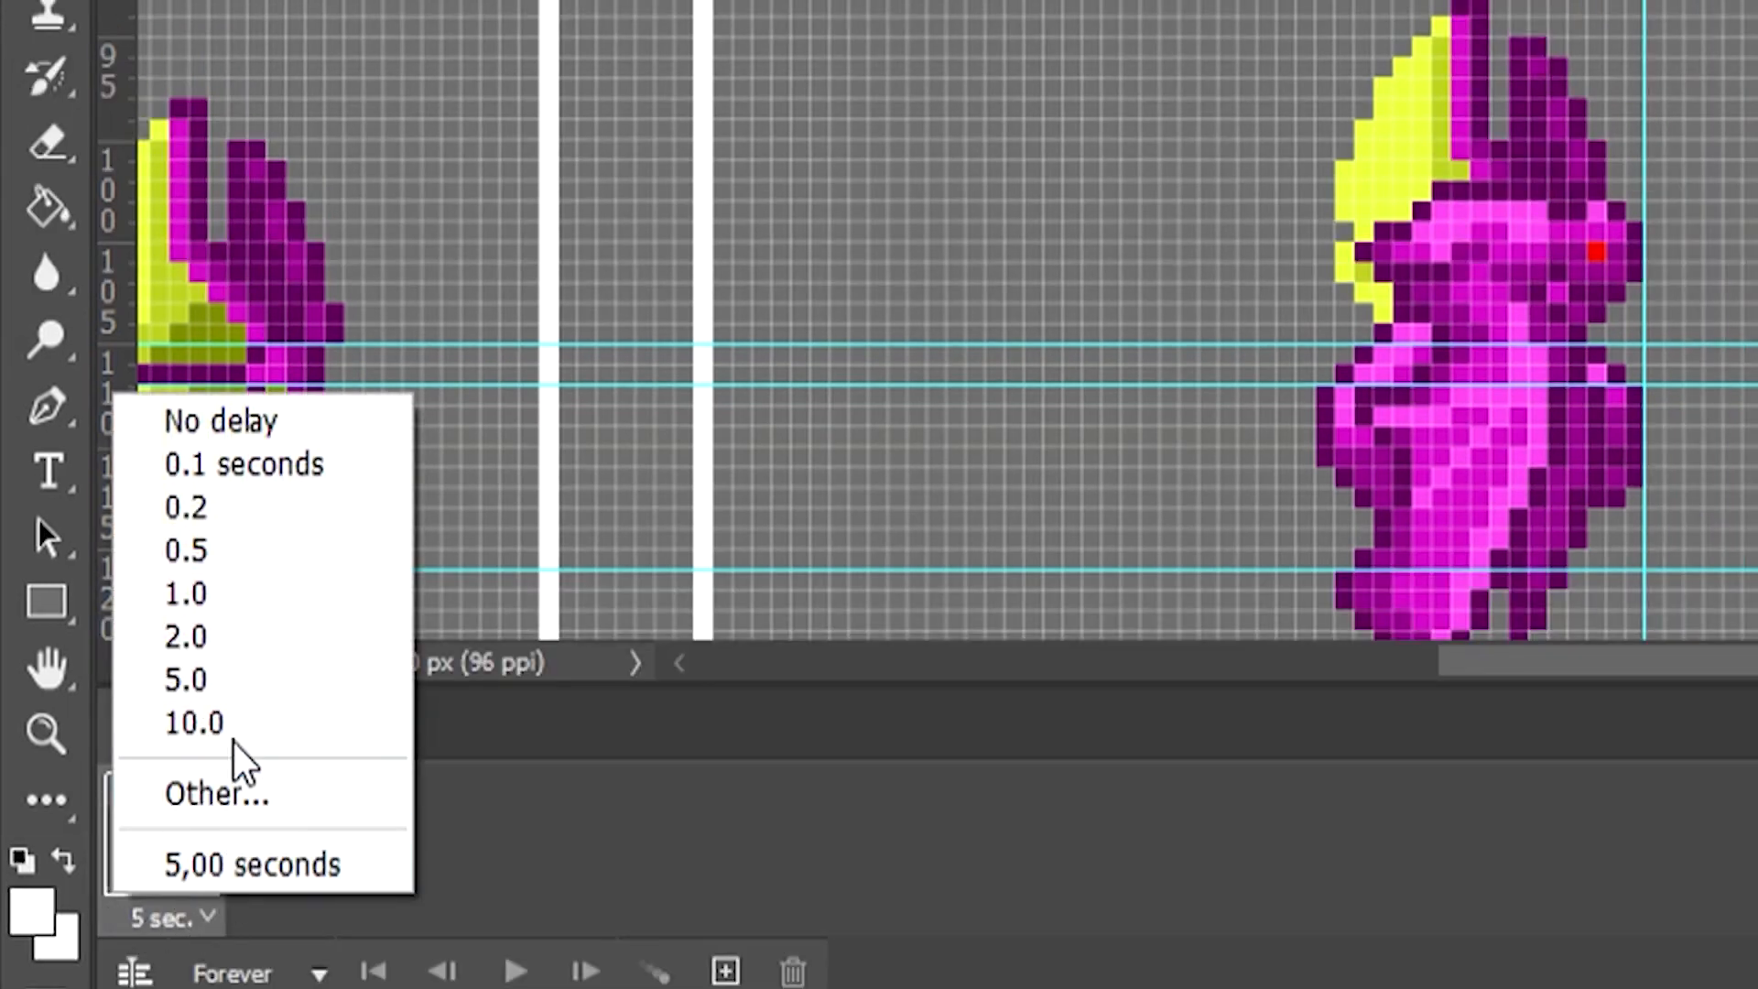
{"action": "left_click", "coordinate": [261, 467]}
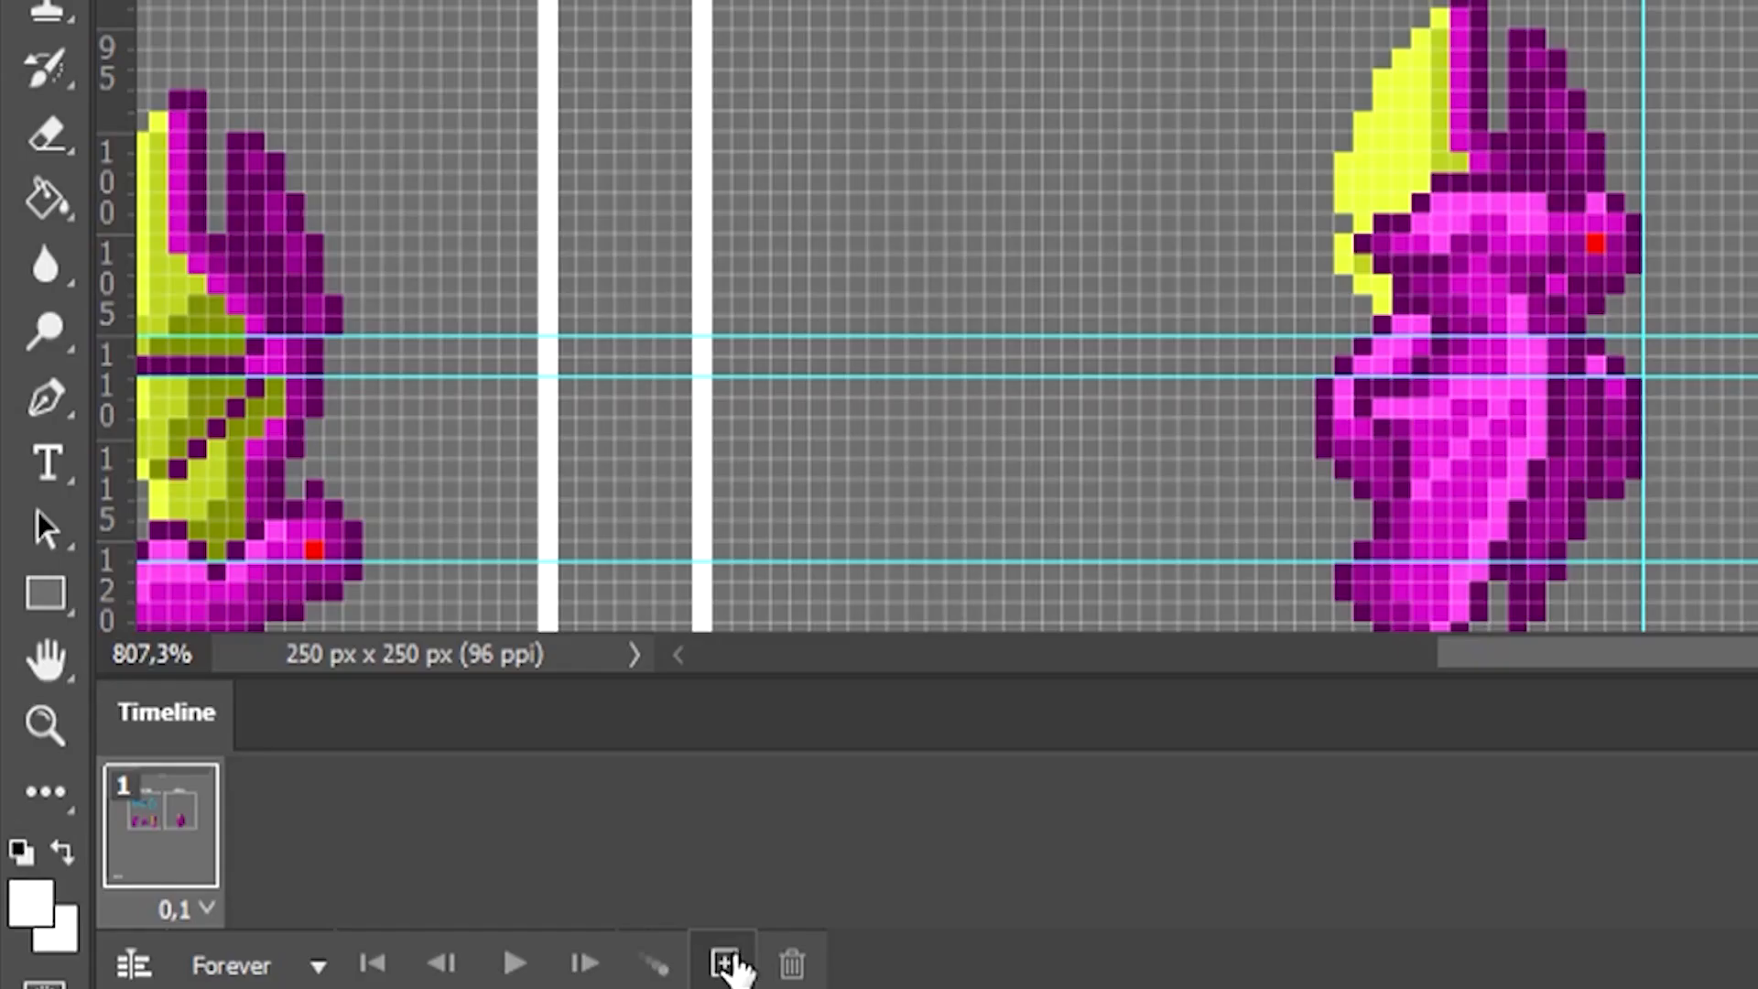
{"action": "left_click", "coordinate": [723, 964]}
{"action": "left_click", "coordinate": [723, 964]}
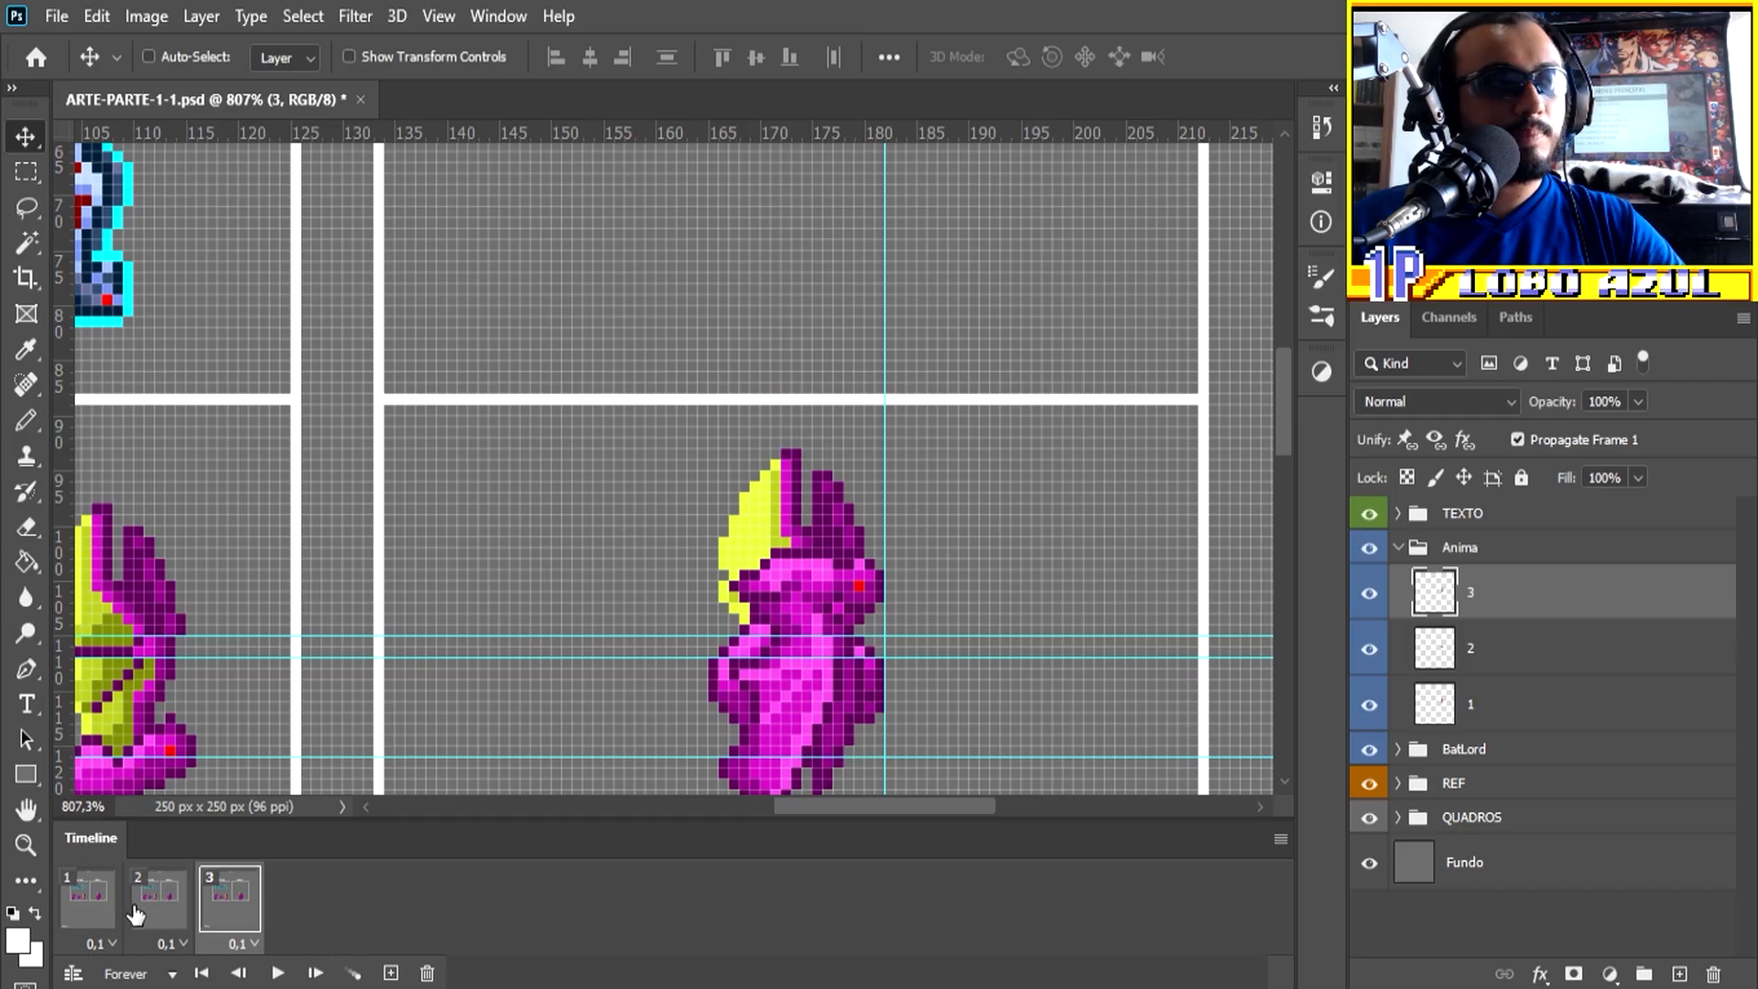
Step: Make animation frame 1 show only bat layer 1 by hiding layers 3 and 2
{"action": "left_click", "coordinate": [95, 902]}
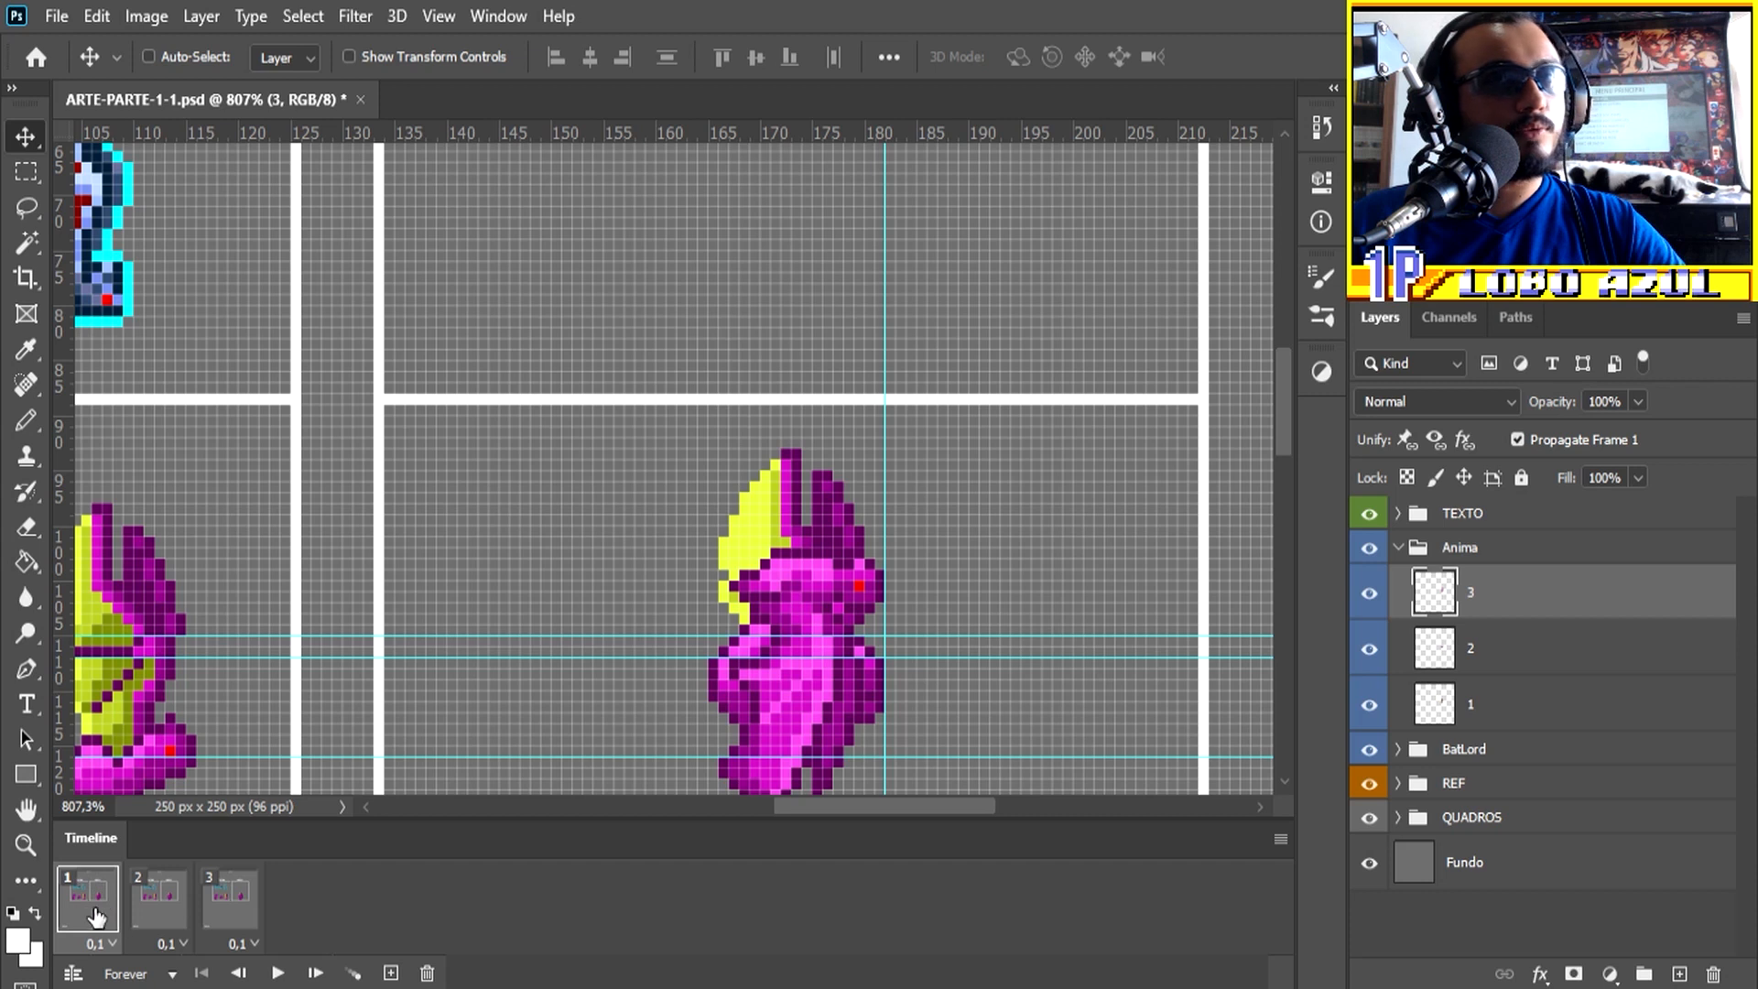
{"action": "left_click", "coordinate": [1474, 711]}
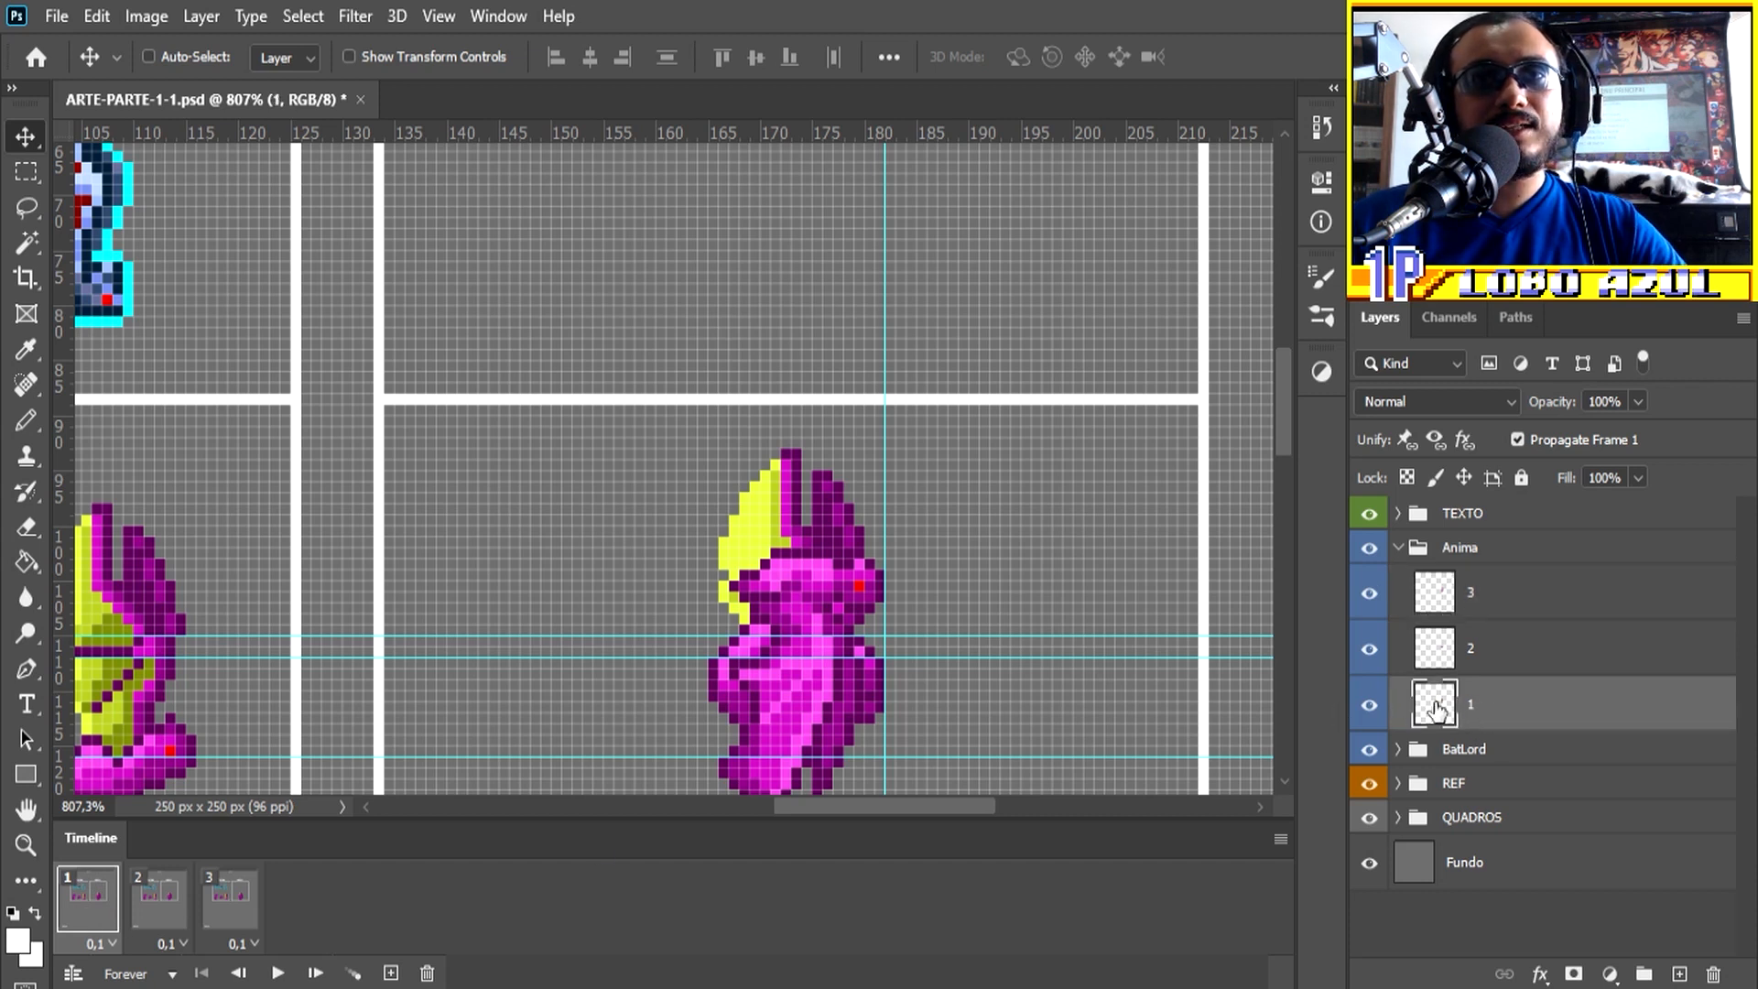
{"action": "left_click", "coordinate": [1370, 593]}
{"action": "left_click", "coordinate": [1369, 650]}
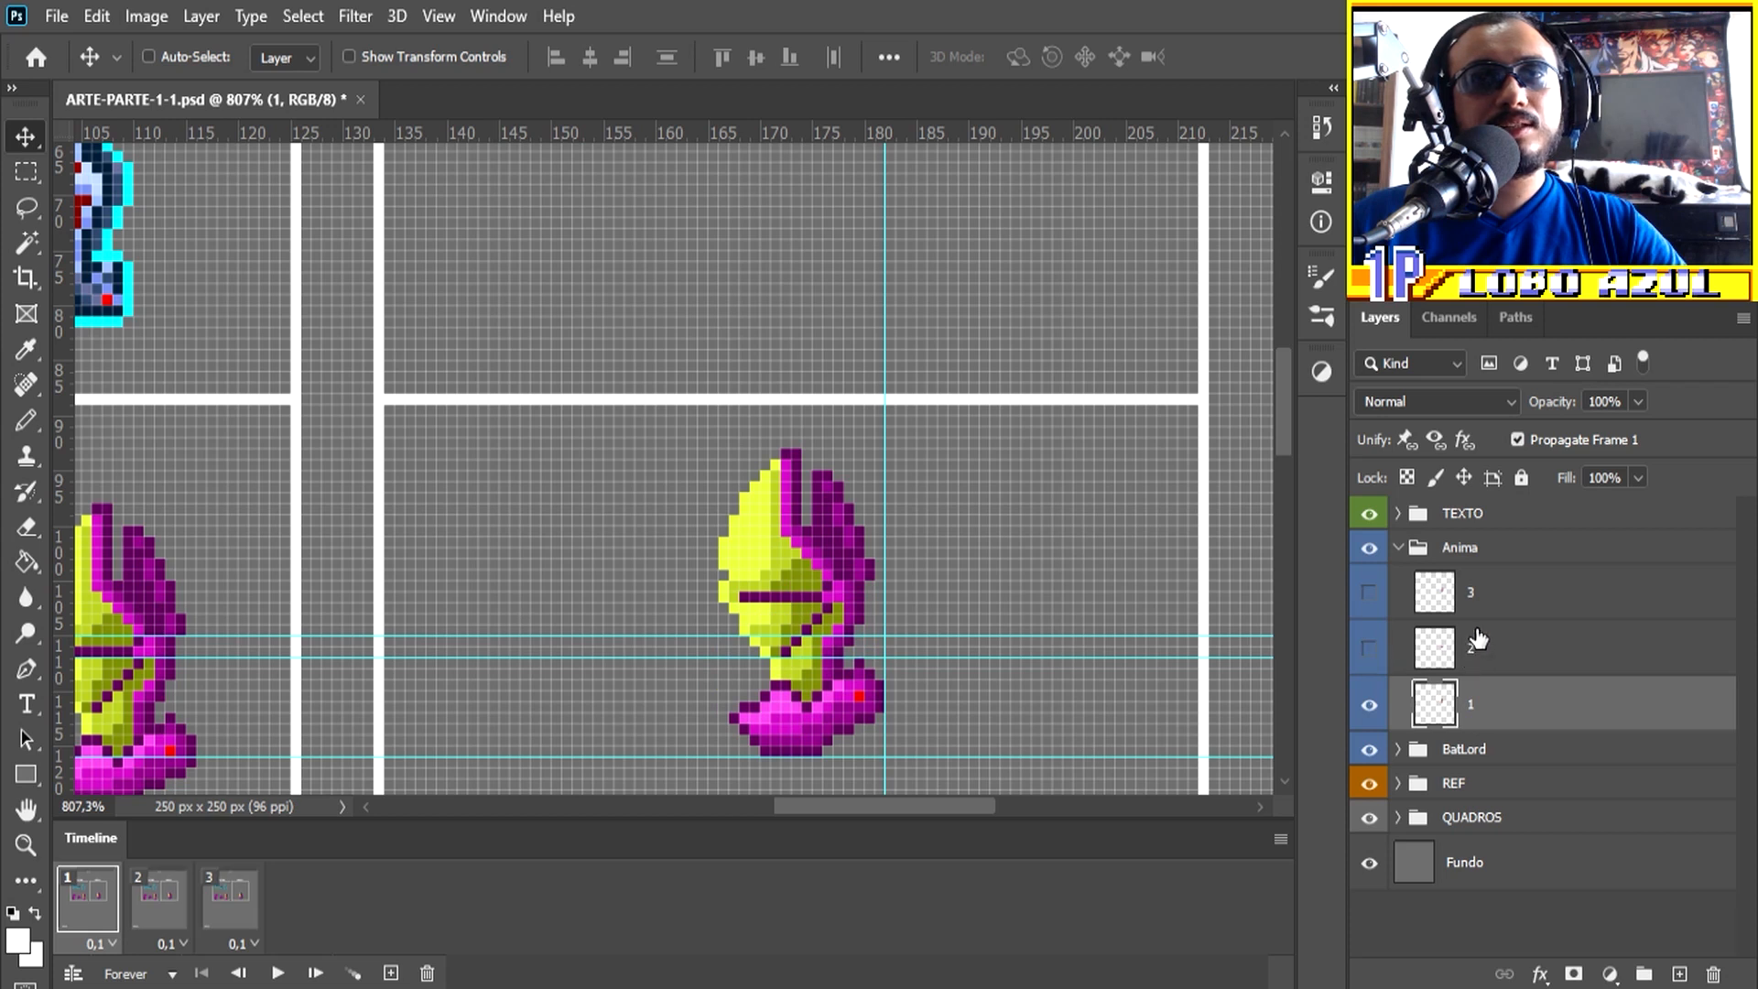
Step: Make animation frame 2 show only bat layer 2 and frame 3 show only bat layer 3
{"action": "left_click", "coordinate": [167, 913]}
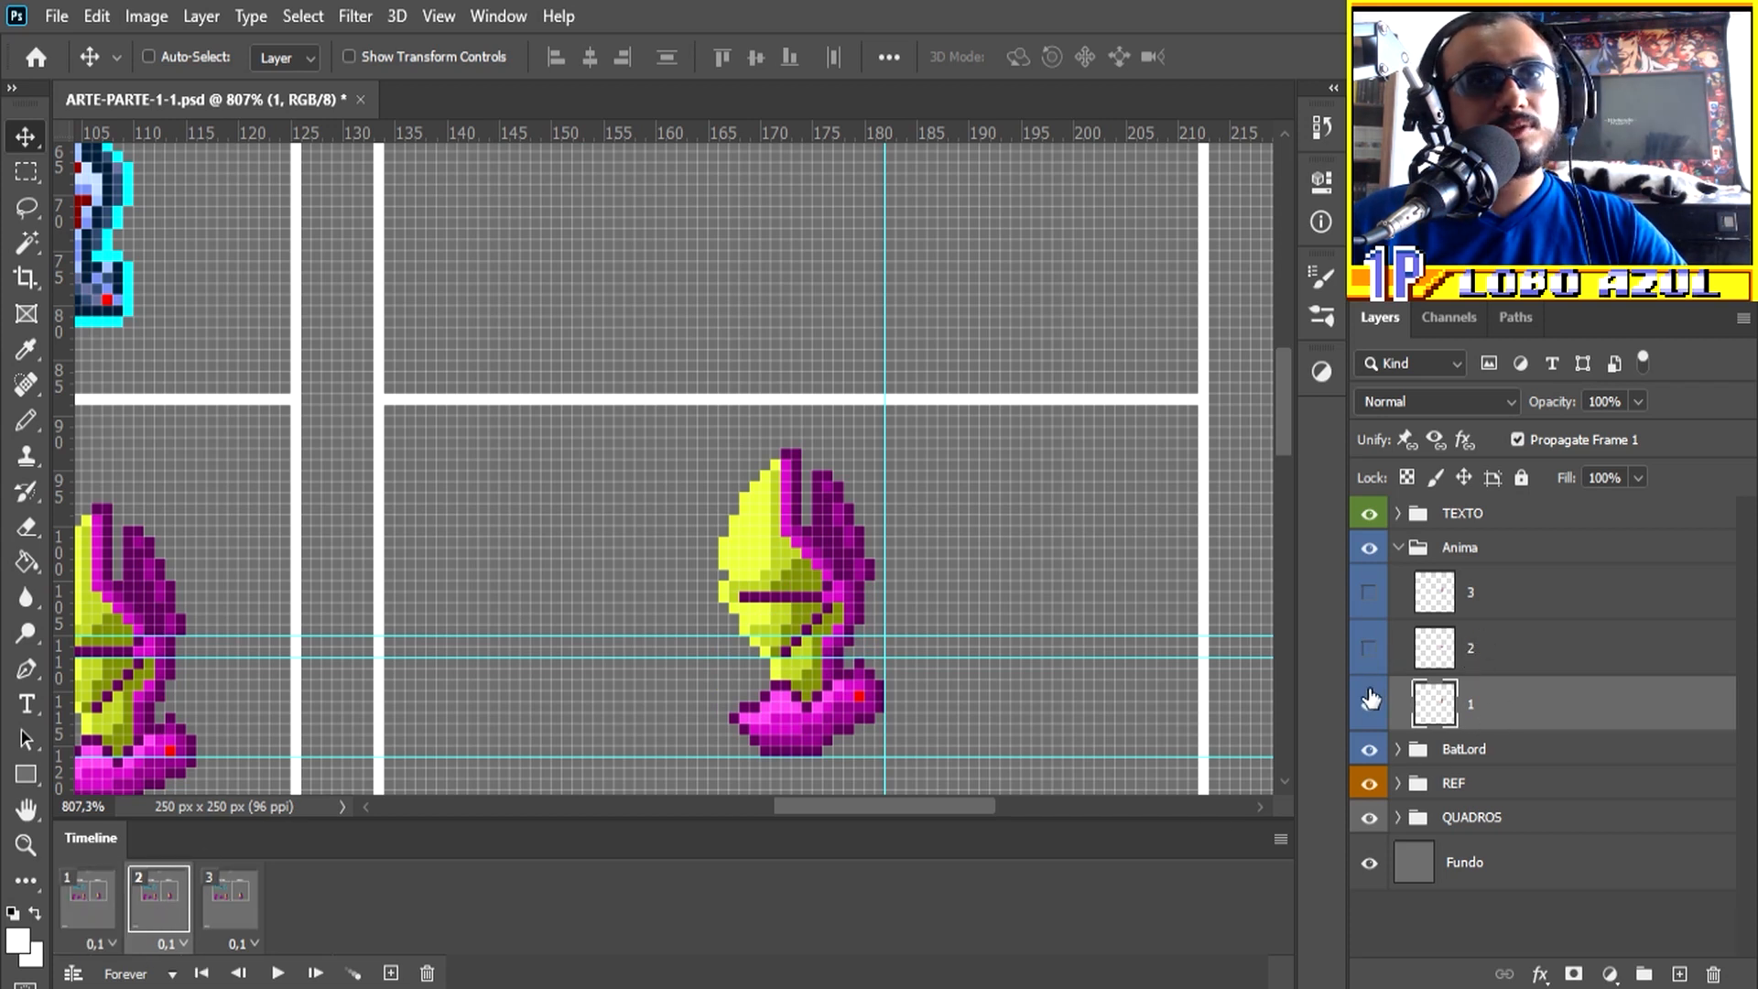
{"action": "left_click", "coordinate": [1370, 706]}
{"action": "left_click", "coordinate": [1370, 650]}
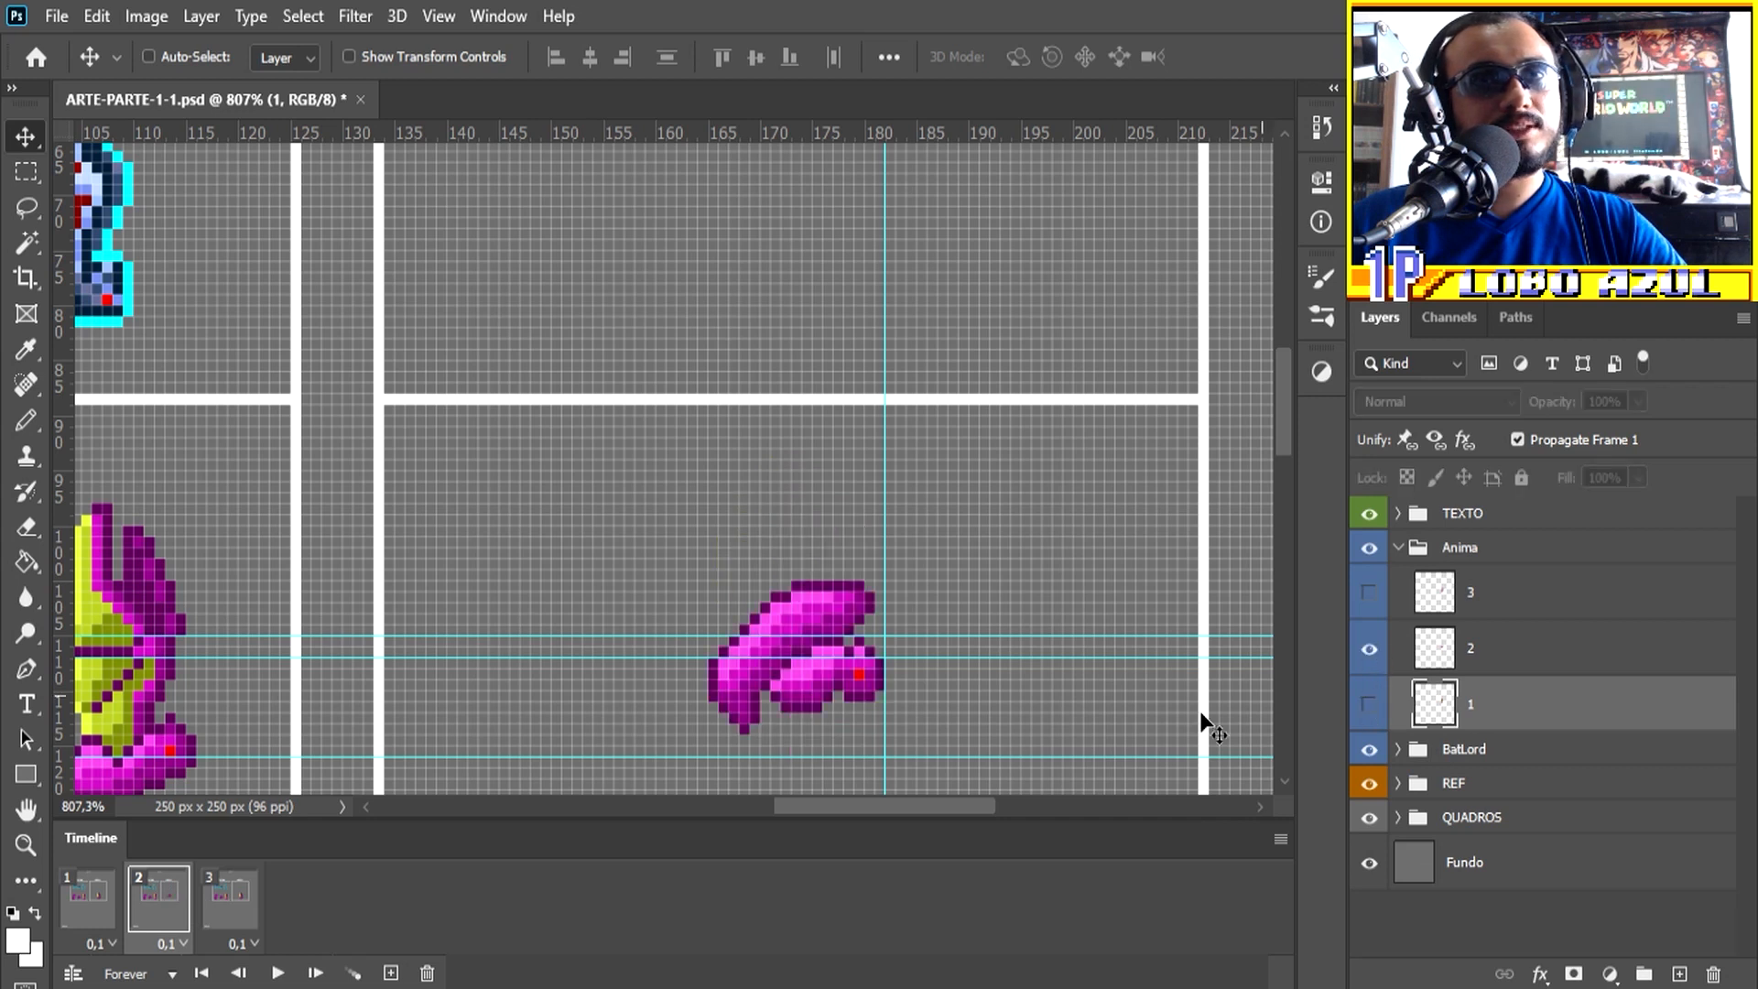
{"action": "left_click", "coordinate": [234, 902]}
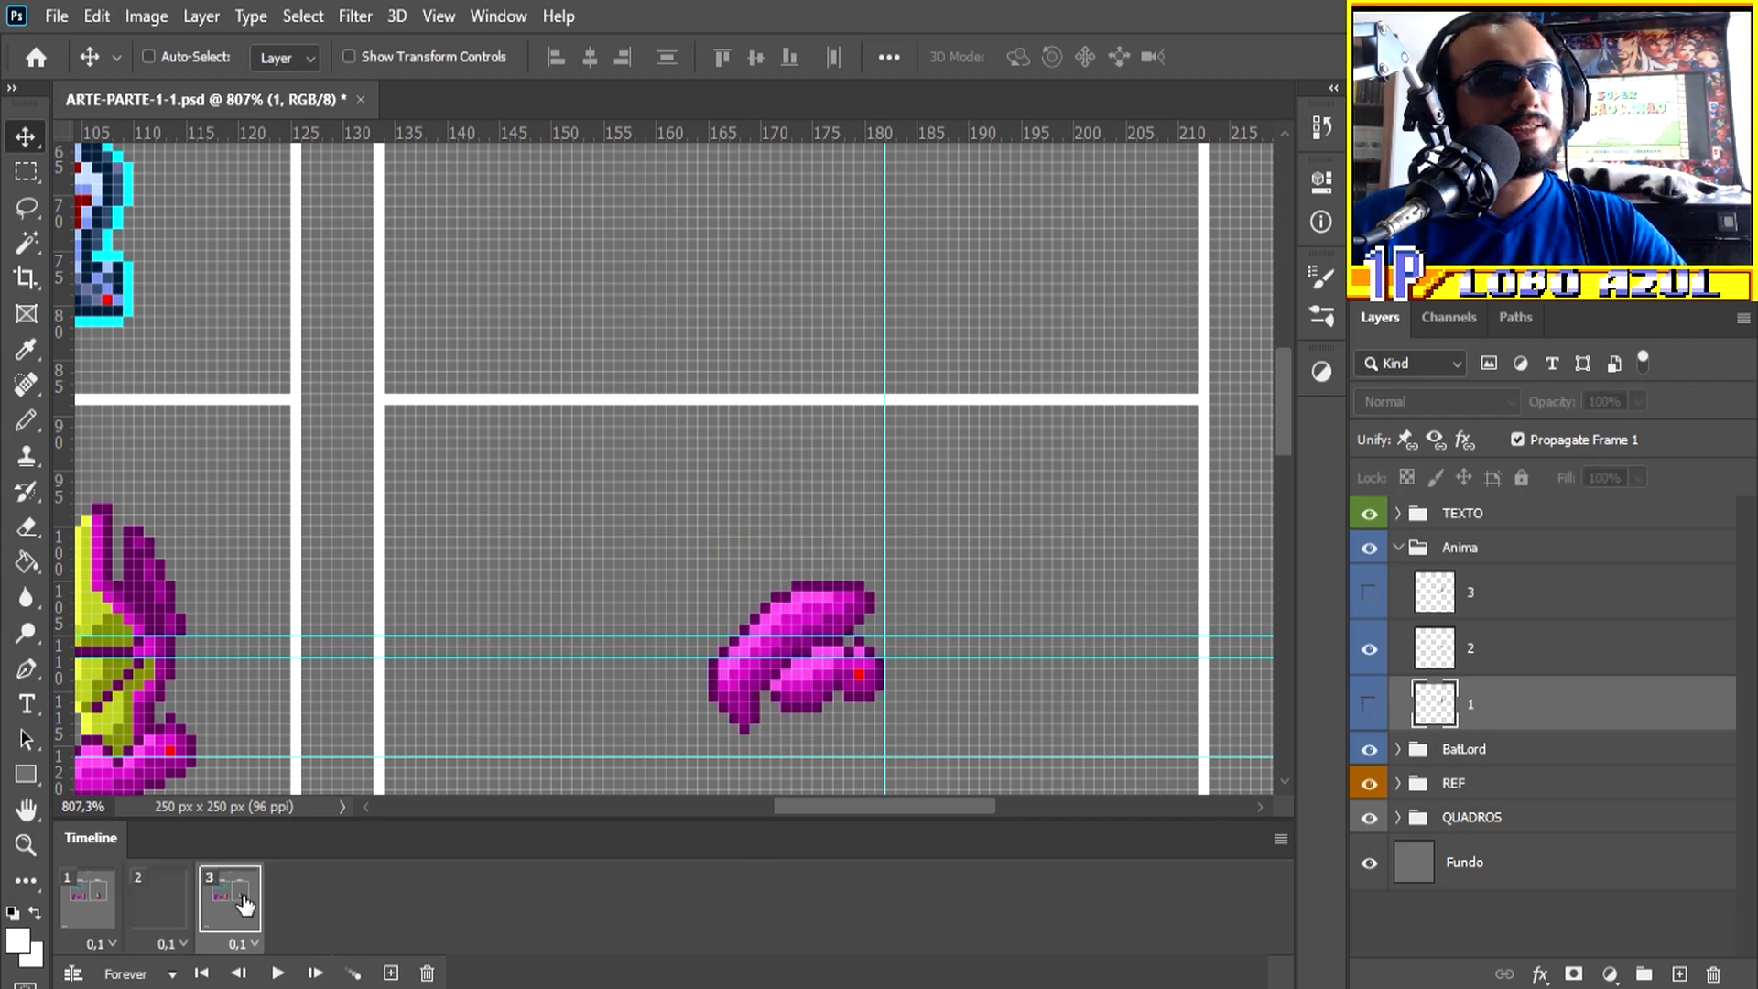
{"action": "left_click", "coordinate": [1369, 706]}
{"action": "left_click", "coordinate": [1370, 595]}
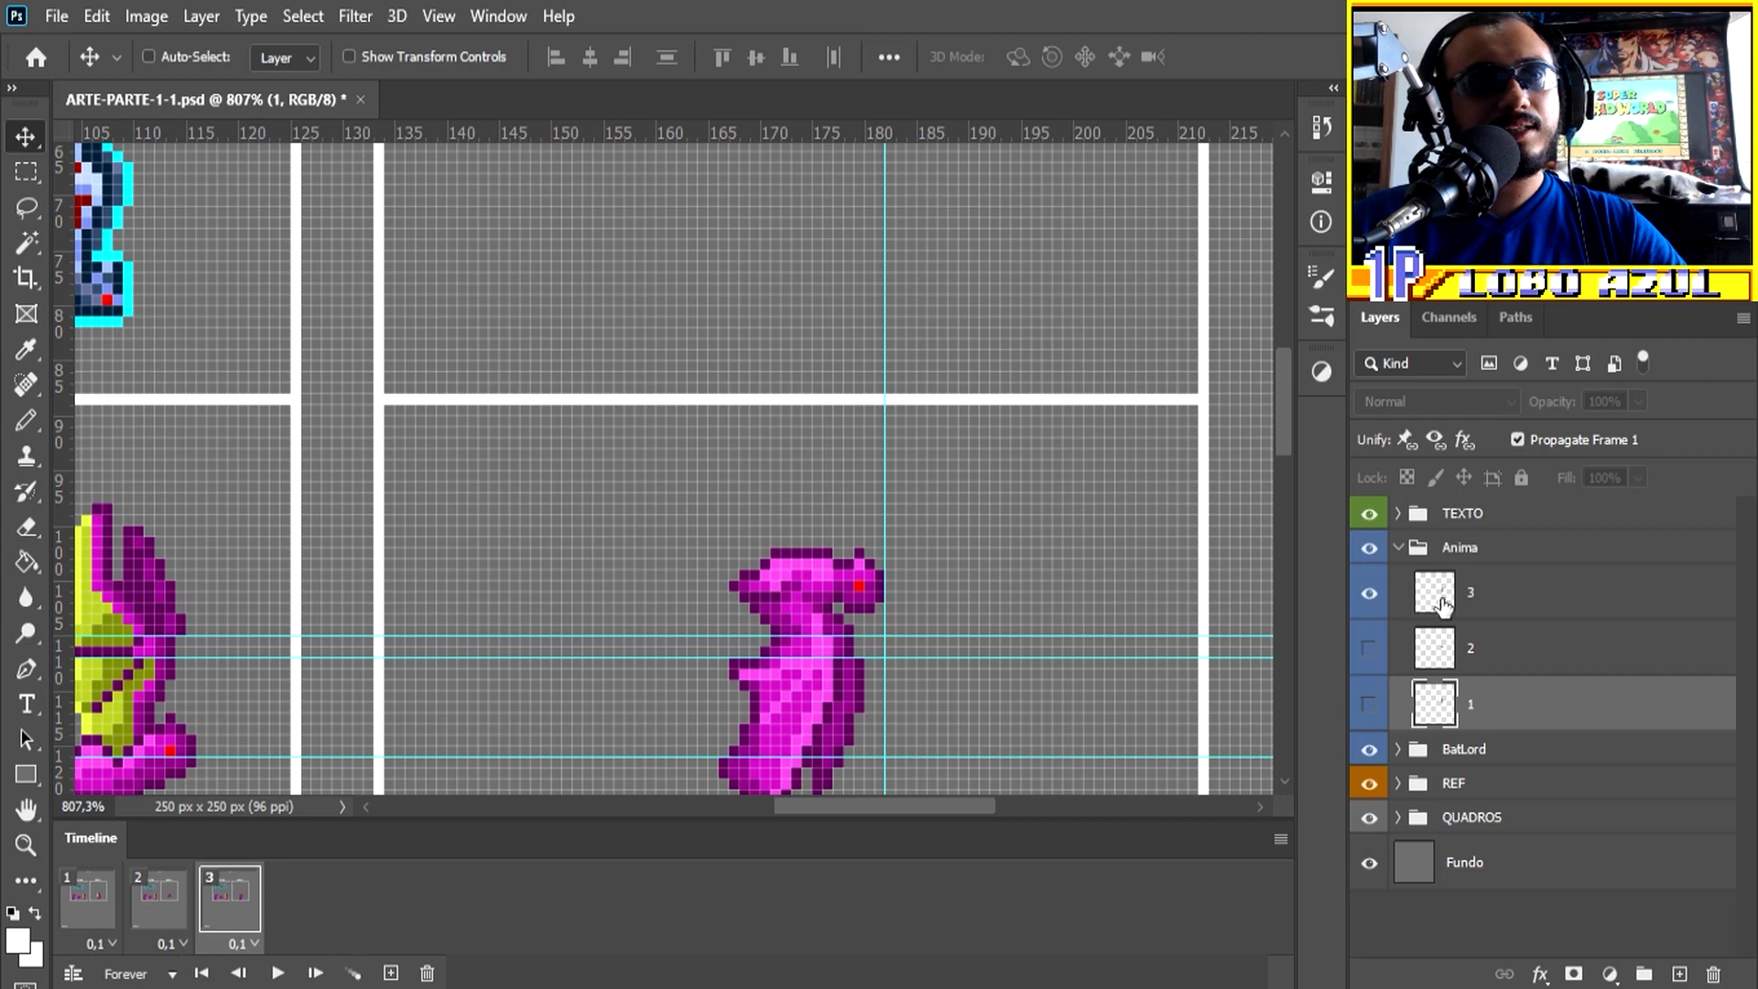
Step: Play the three-frame bat animation to review the flying motion
{"action": "scroll", "coordinate": [749, 685], "scroll_direction": "down", "scroll_amount": 3}
{"action": "scroll", "coordinate": [887, 751], "scroll_direction": "up", "scroll_amount": 3}
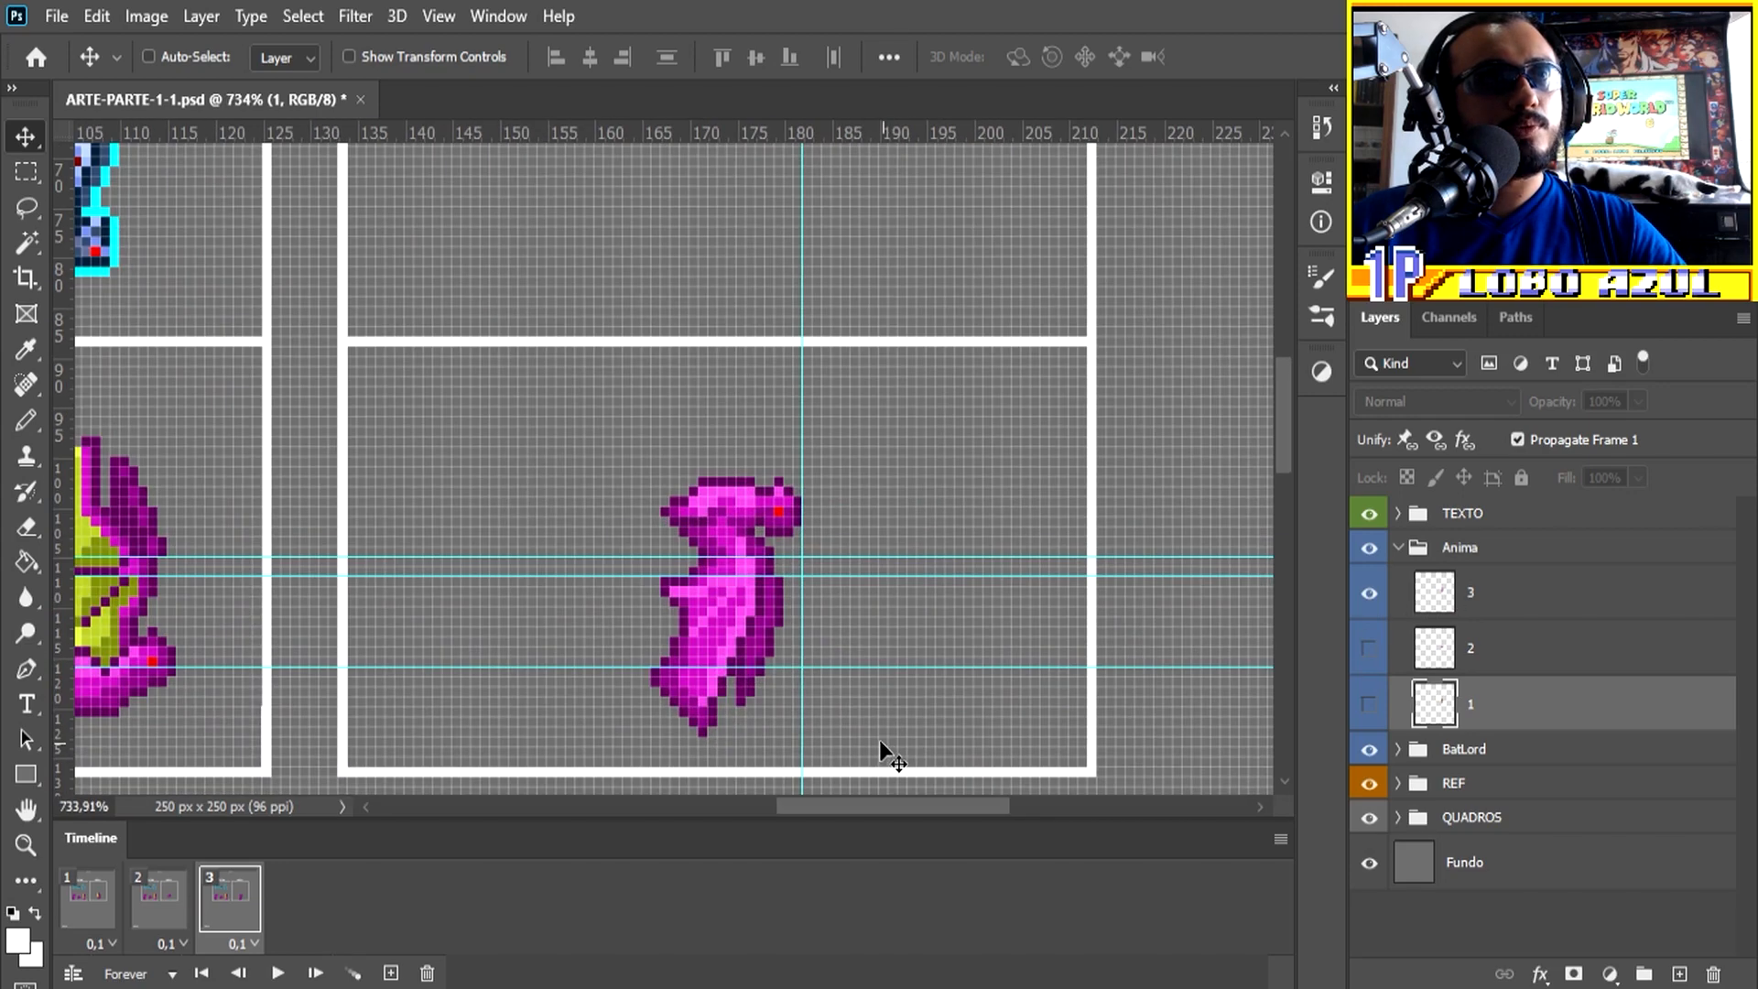
{"action": "scroll", "coordinate": [841, 753], "scroll_direction": "up", "scroll_amount": 1}
{"action": "left_click", "coordinate": [278, 973]}
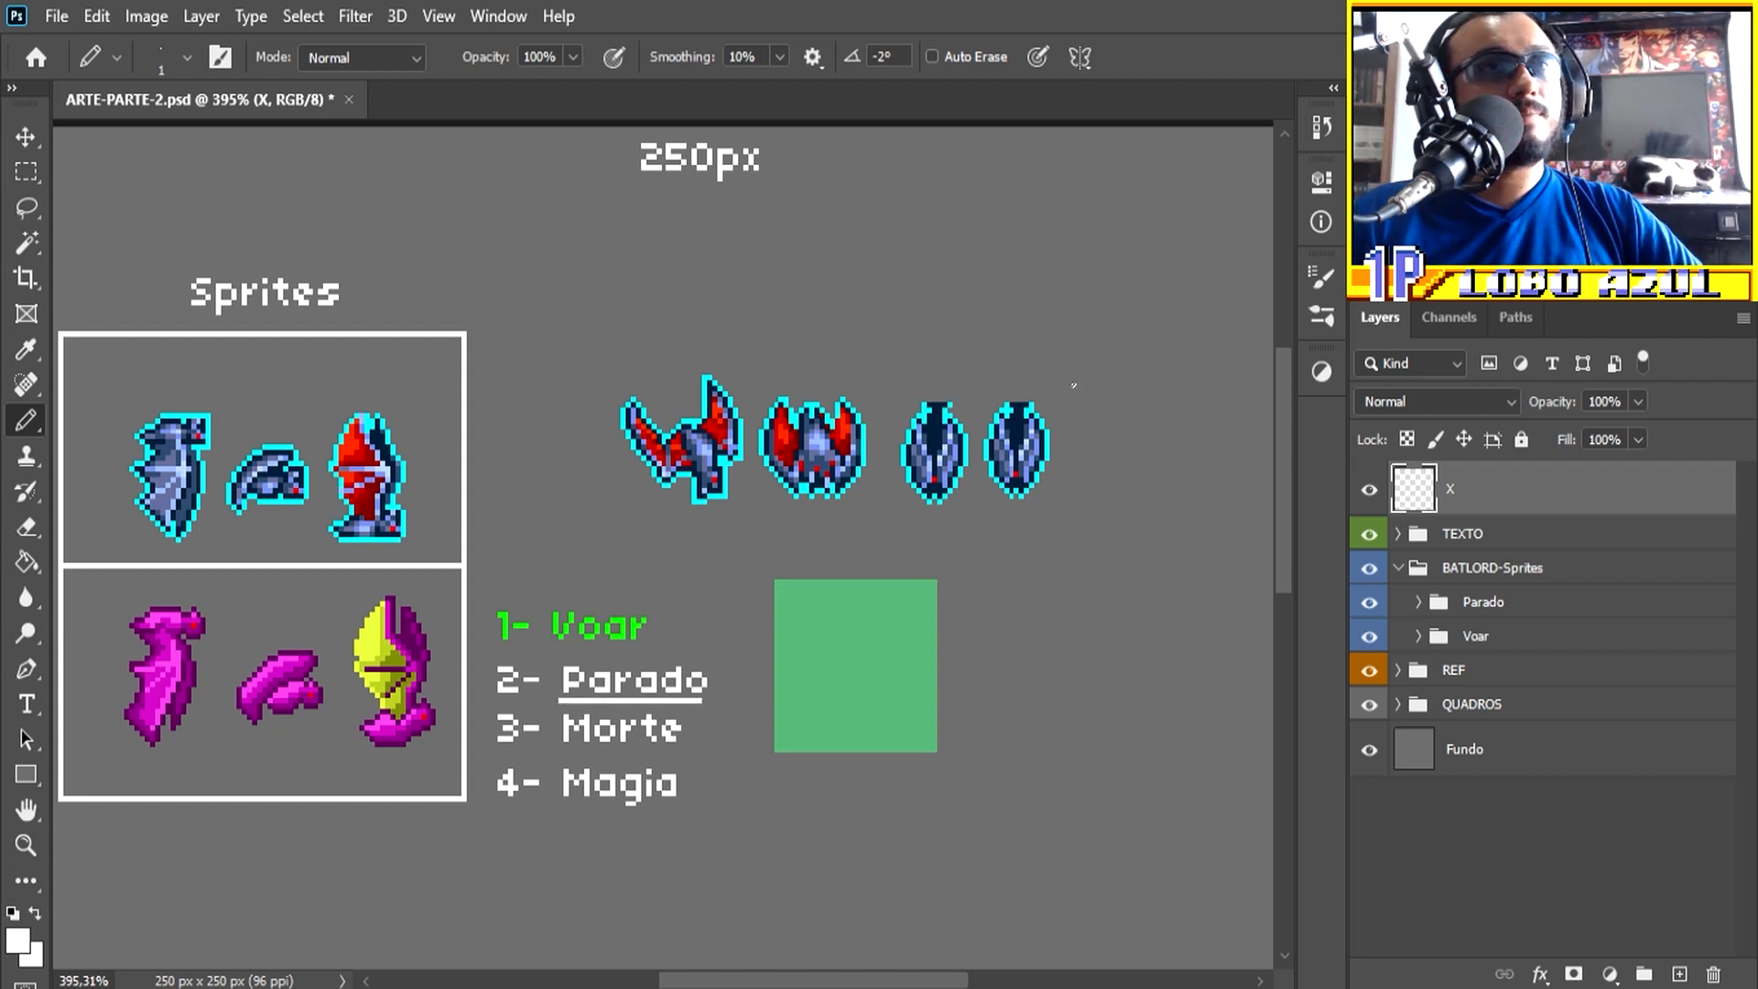
Step: Circle the four blue reference bat sprites with a white pencil outline and undo it
{"action": "mouse_move", "coordinate": [817, 320]}
{"action": "left_mouse_down"}
{"action": "mouse_move", "coordinate": [655, 478]}
{"action": "mouse_move", "coordinate": [1041, 357]}
{"action": "left_mouse_up"}
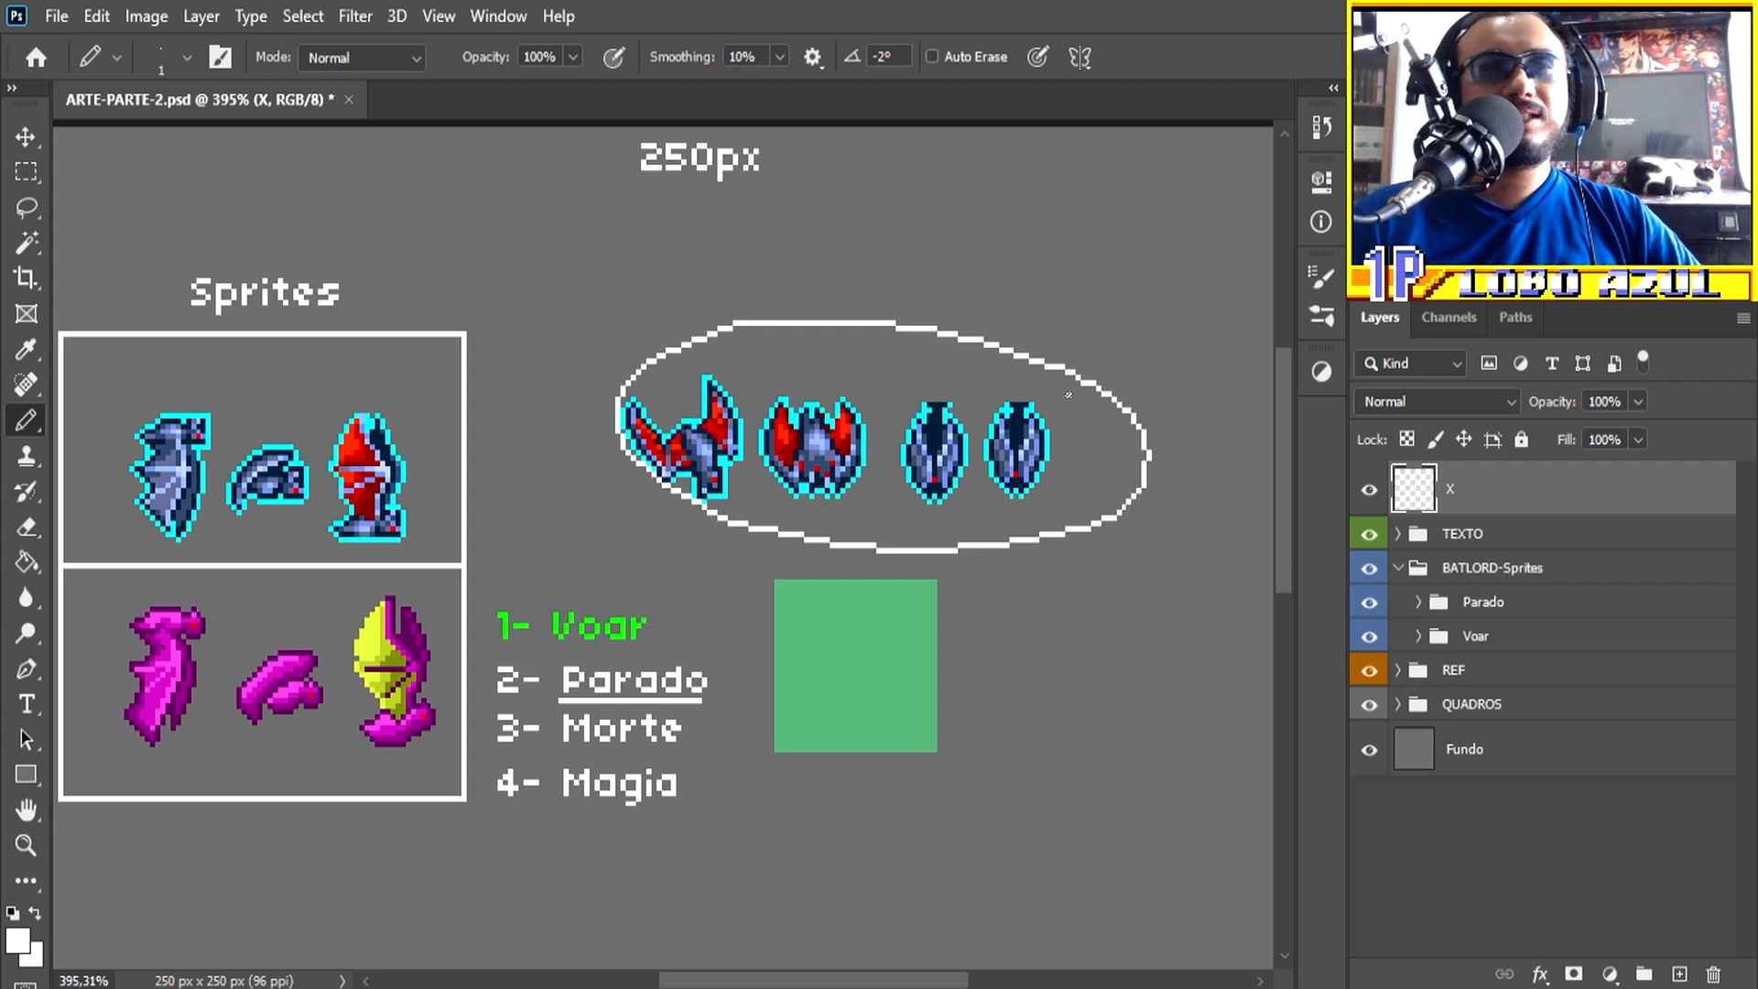
{"action": "key", "text": "ctrl+z"}
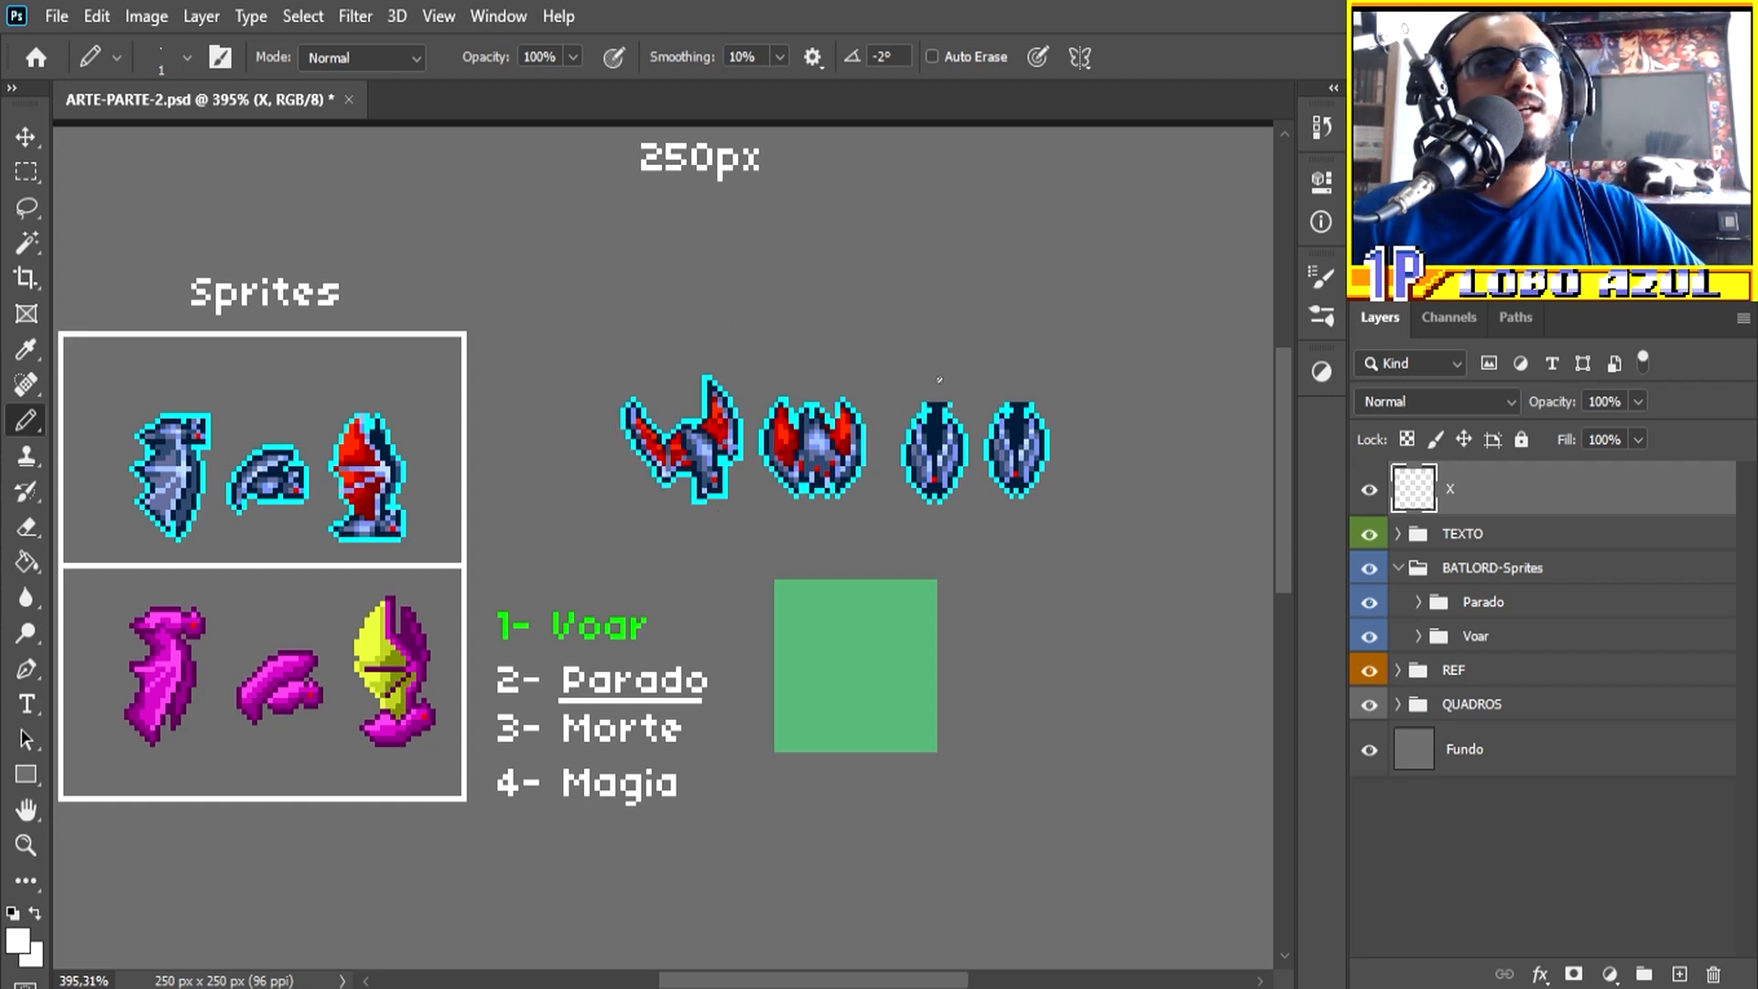
{"action": "left_click_drag", "start_coordinate": [973, 403], "coordinate": [939, 373]}
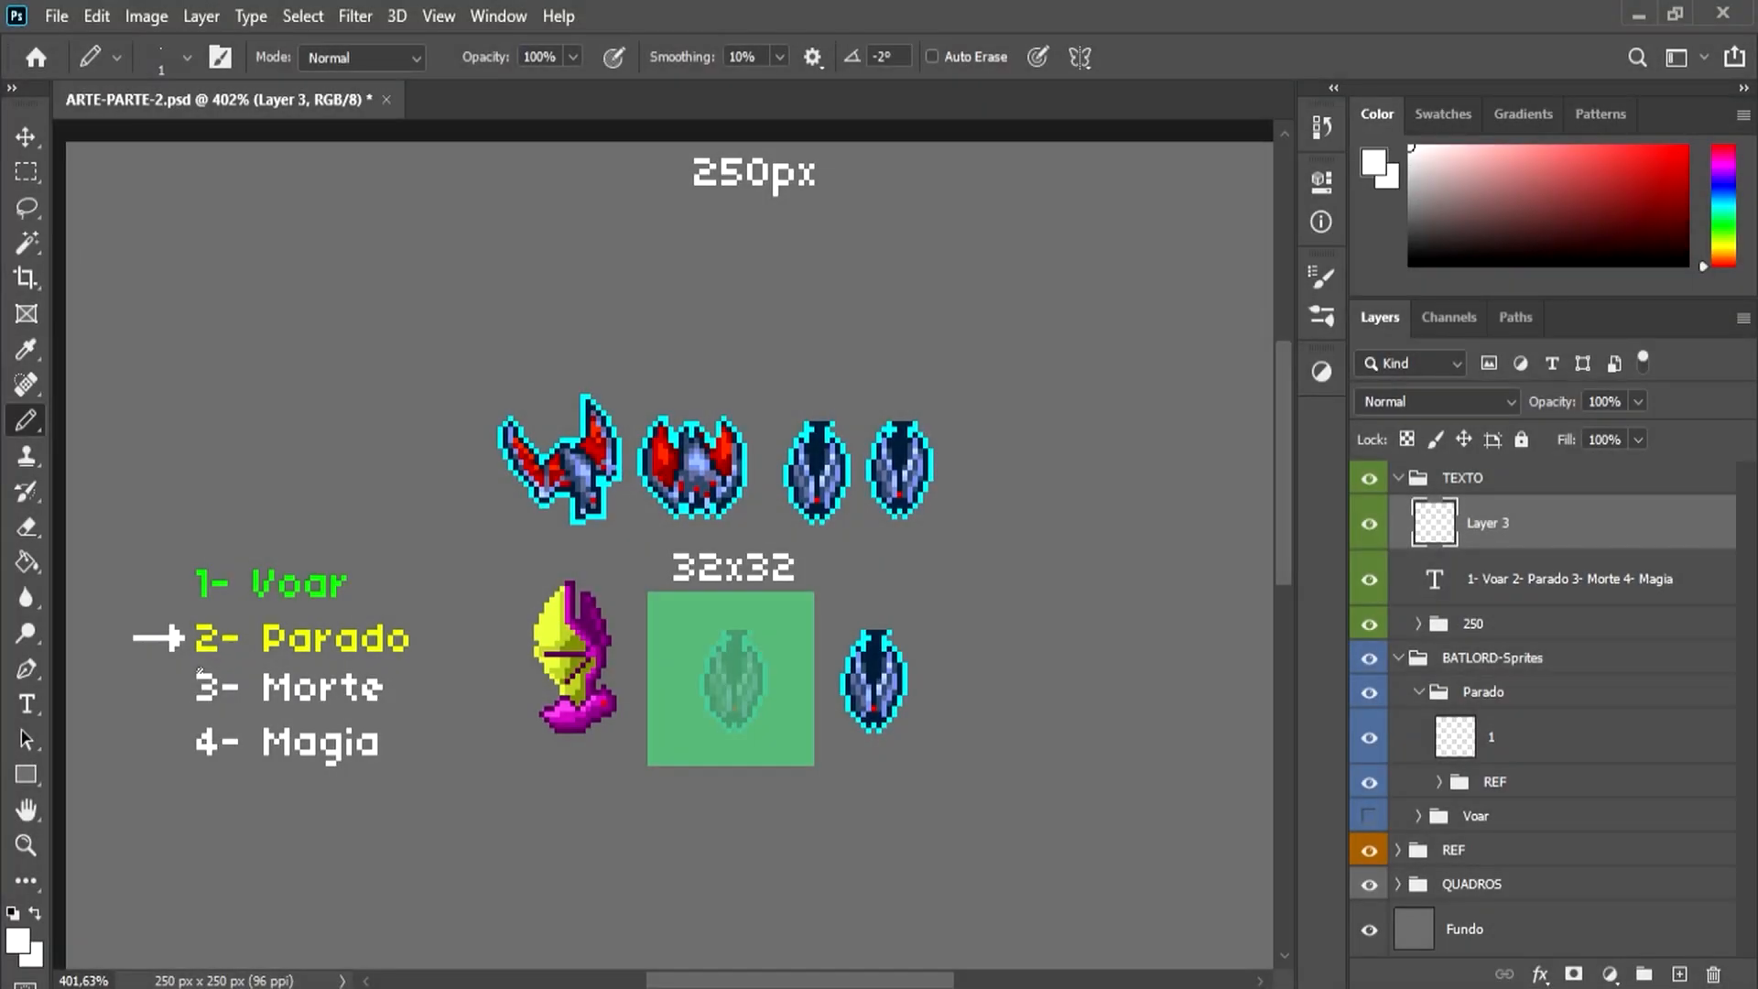
Step: Duplicate the dark purple half outline on layer 1, flip the copy horizontally to form the opposite side, and merge it down
{"action": "scroll", "coordinate": [463, 671], "scroll_direction": "up", "scroll_amount": 5}
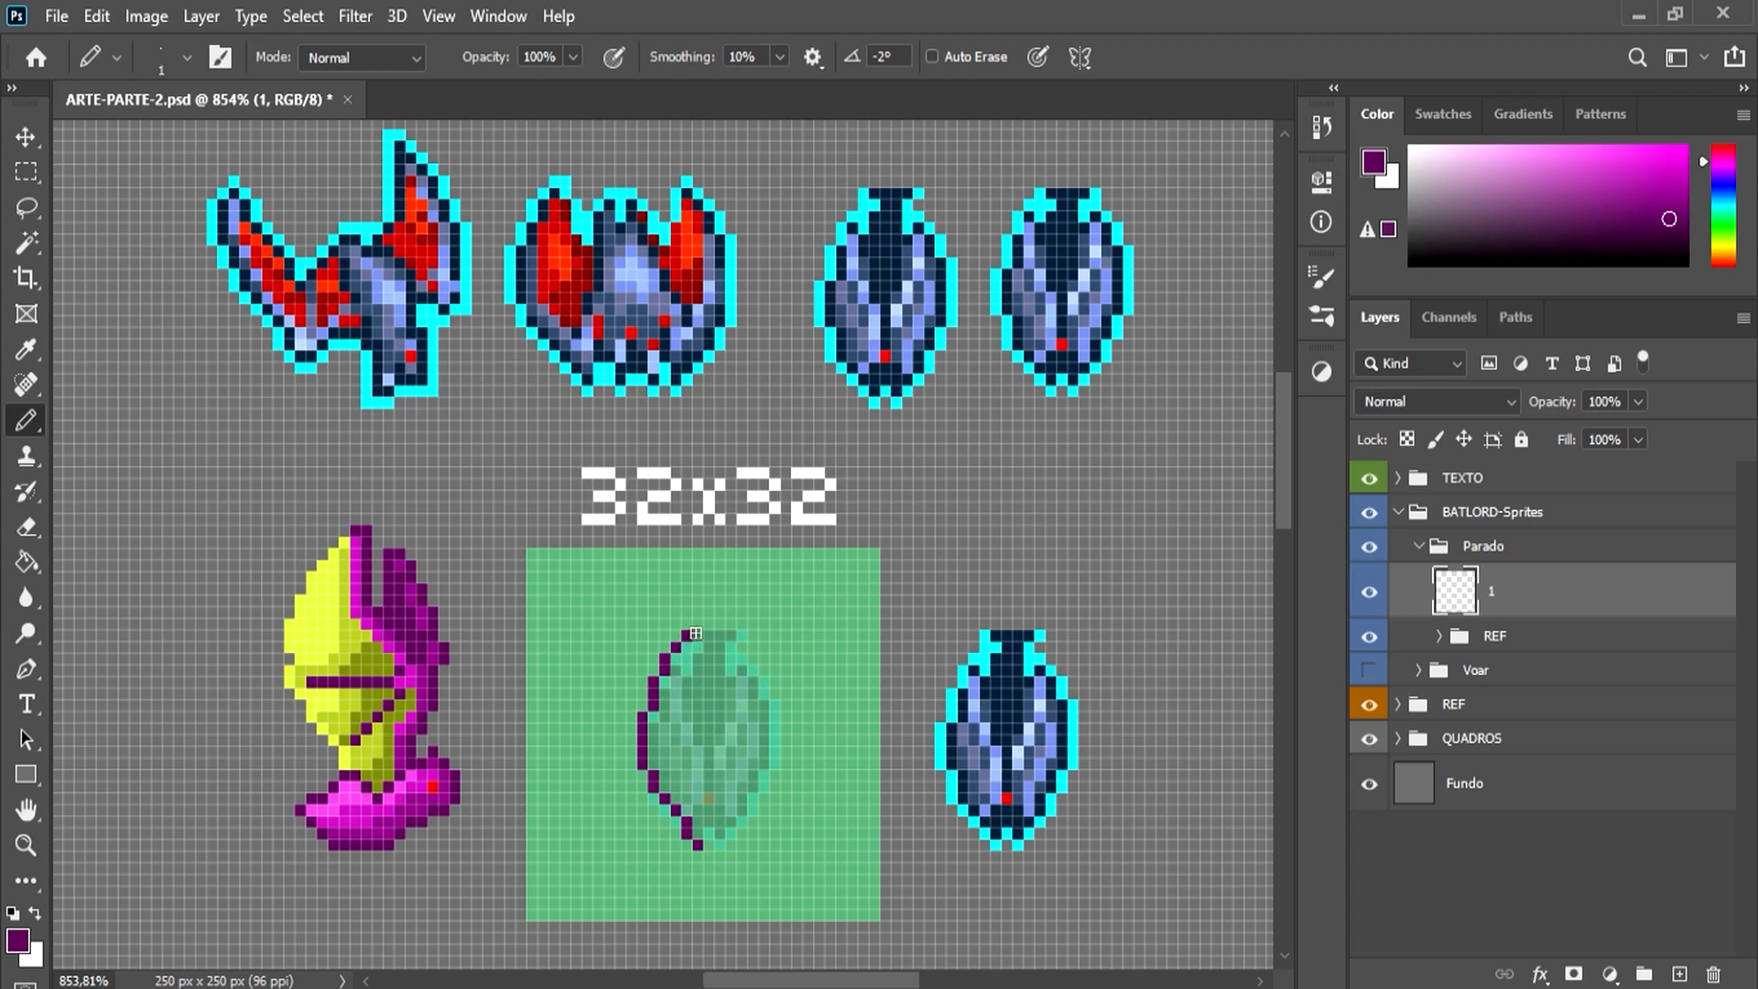
{"action": "left_click", "coordinate": [29, 185]}
{"action": "mouse_move", "coordinate": [582, 561]}
{"action": "left_mouse_down"}
{"action": "mouse_move", "coordinate": [718, 893]}
{"action": "mouse_move", "coordinate": [767, 894]}
{"action": "left_mouse_up"}
{"action": "key", "text": "ctrl+j"}
{"action": "key", "text": "ctrl+t"}
{"action": "right_click", "coordinate": [709, 744]}
{"action": "left_click", "coordinate": [809, 698]}
{"action": "key", "text": "Return"}
{"action": "key", "text": "v"}
{"action": "mouse_move", "coordinate": [721, 724]}
{"action": "left_mouse_down"}
{"action": "mouse_move", "coordinate": [787, 724]}
{"action": "mouse_move", "coordinate": [765, 723]}
{"action": "left_mouse_up"}
{"action": "key", "text": "ctrl+e"}
{"action": "key", "text": "b"}
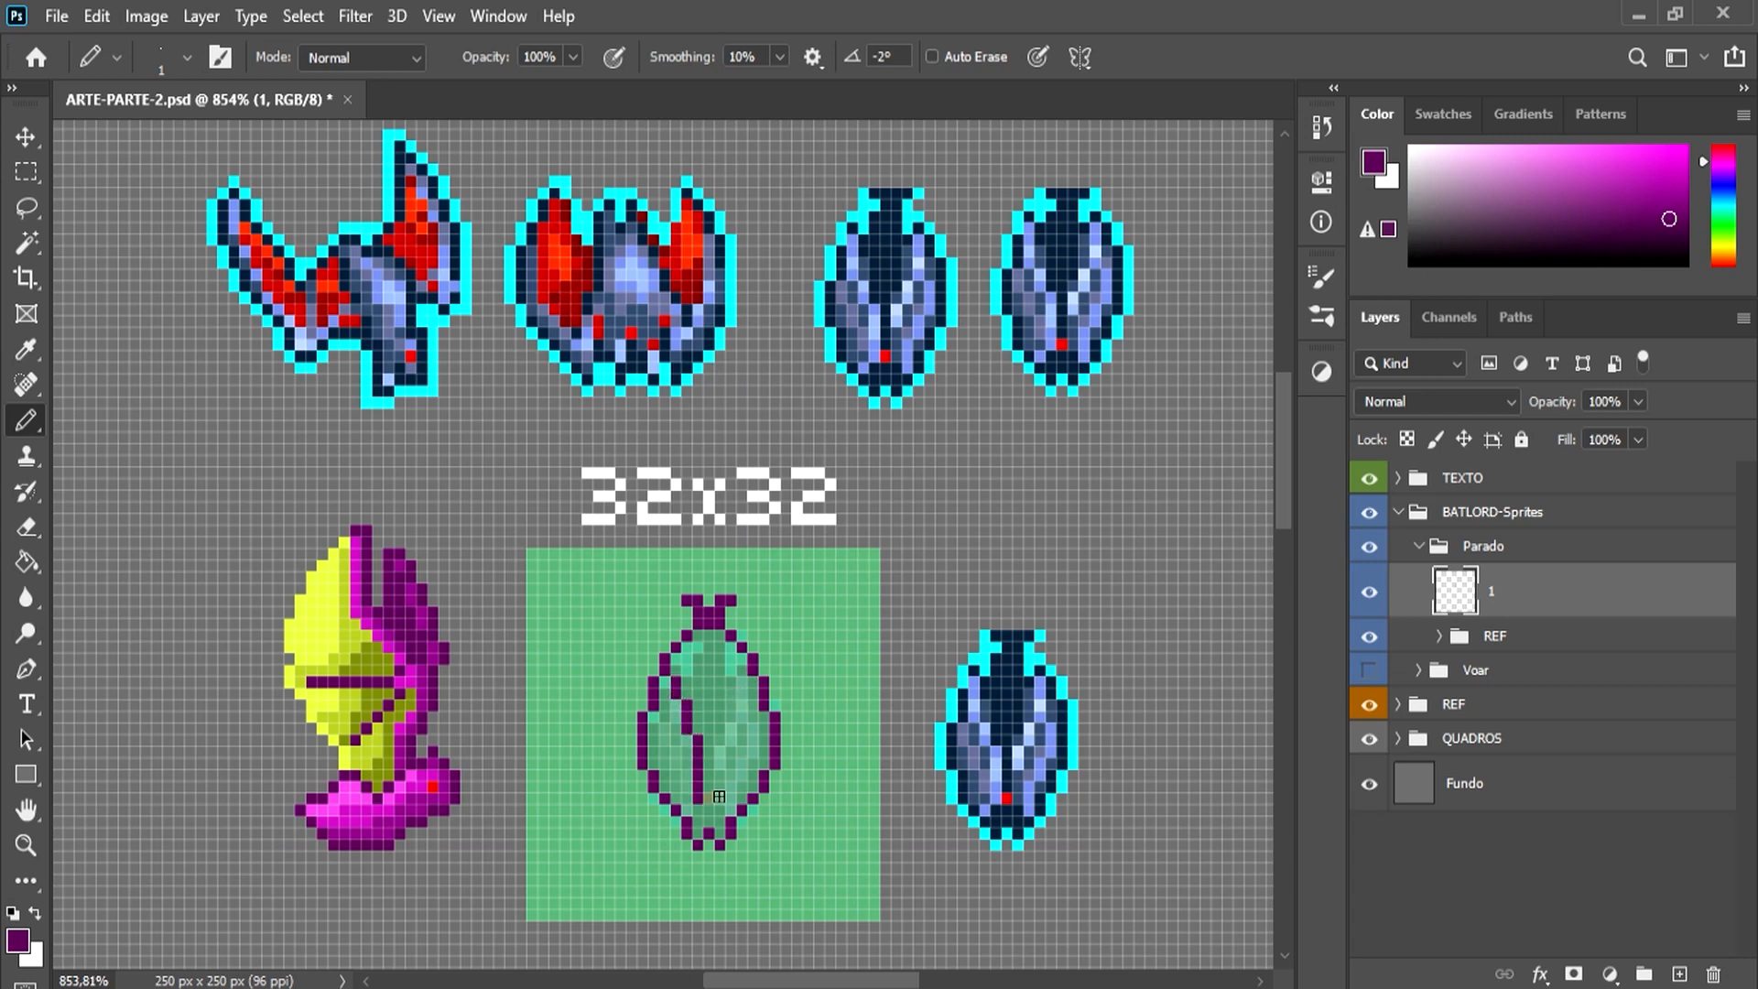
Step: Add a layer named COR and colour the idle bat's body magenta with red eyes, using the flying bat's colours
{"action": "left_click", "coordinate": [1680, 975], "text": "ctrl"}
{"action": "double_click", "coordinate": [1500, 646]}
{"action": "type", "text": "COR"}
{"action": "mouse_move", "coordinate": [687, 659]}
{"action": "left_mouse_down"}
{"action": "mouse_move", "coordinate": [733, 824]}
{"action": "mouse_move", "coordinate": [756, 713]}
{"action": "left_mouse_up"}
{"action": "left_click", "coordinate": [433, 787], "text": "alt"}
{"action": "left_click", "coordinate": [443, 797], "text": "alt"}
{"action": "left_click", "coordinate": [383, 802], "text": "alt"}
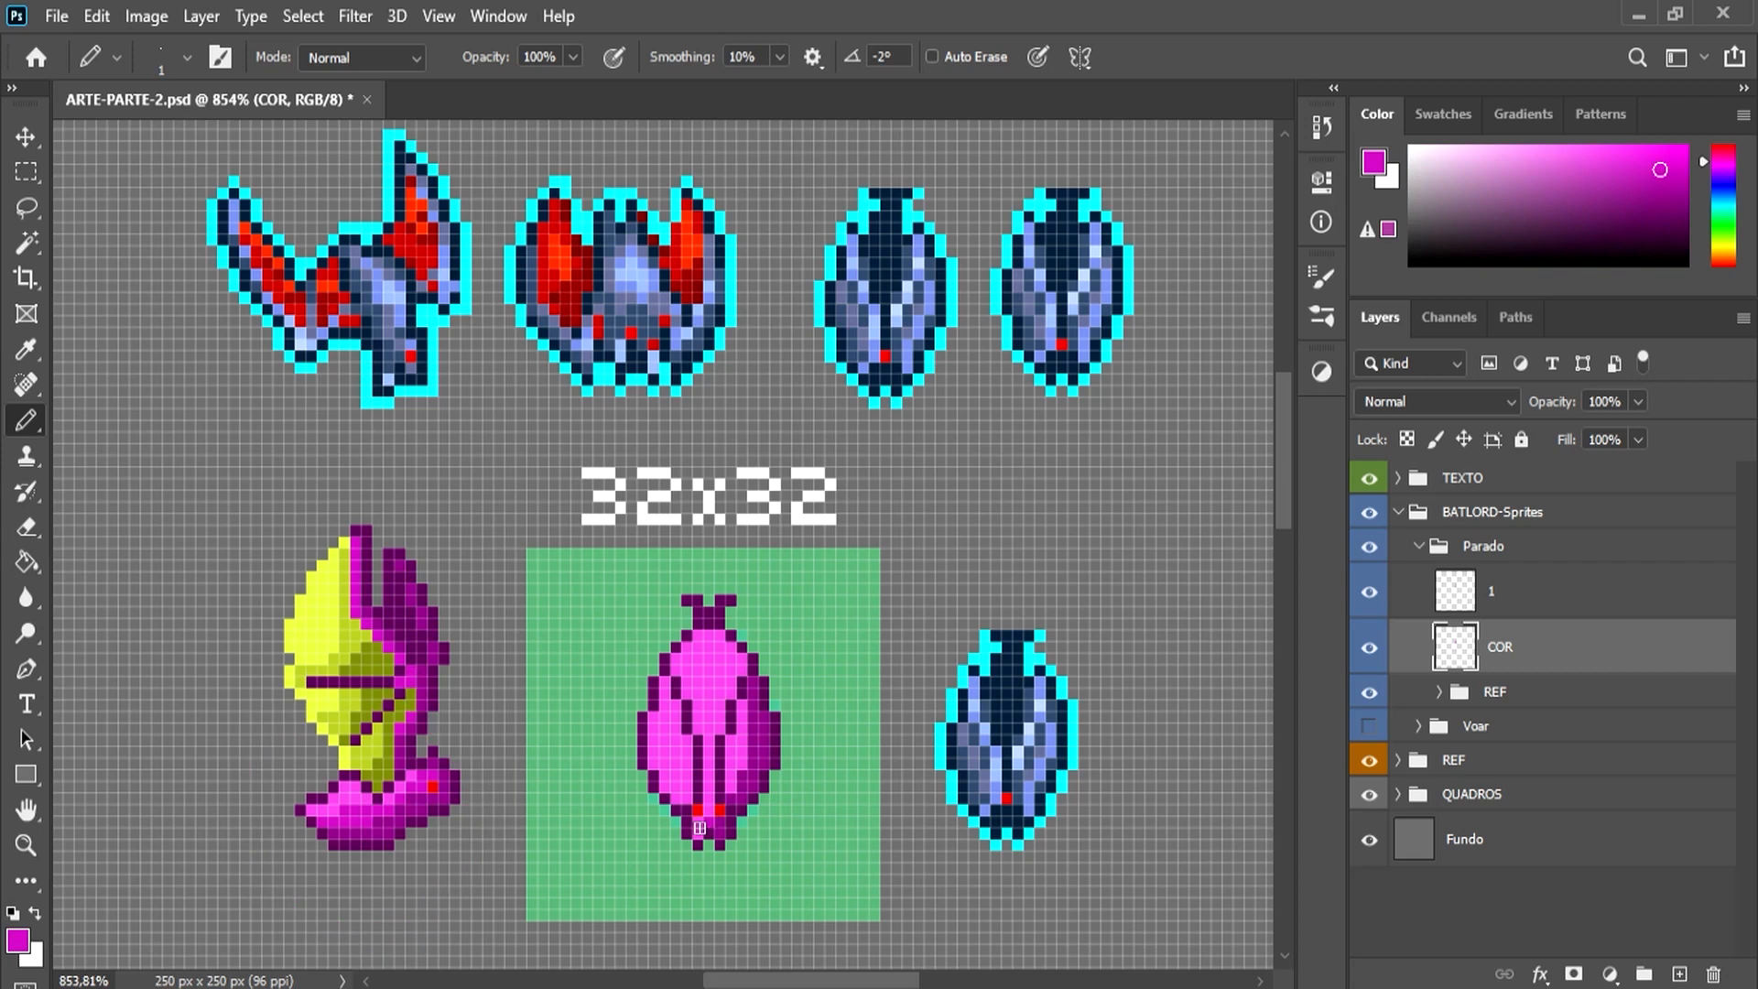
Step: Shade the idle bat's folded wings and head with darker magenta pixels, undoing stray strokes
{"action": "left_click", "coordinate": [762, 723], "text": "alt"}
{"action": "mouse_move", "coordinate": [745, 685]}
{"action": "left_mouse_down"}
{"action": "mouse_move", "coordinate": [731, 647]}
{"action": "mouse_move", "coordinate": [743, 717]}
{"action": "left_mouse_up"}
{"action": "left_click", "coordinate": [722, 687], "text": "alt"}
{"action": "left_click_drag", "start_coordinate": [710, 682], "coordinate": [707, 663]}
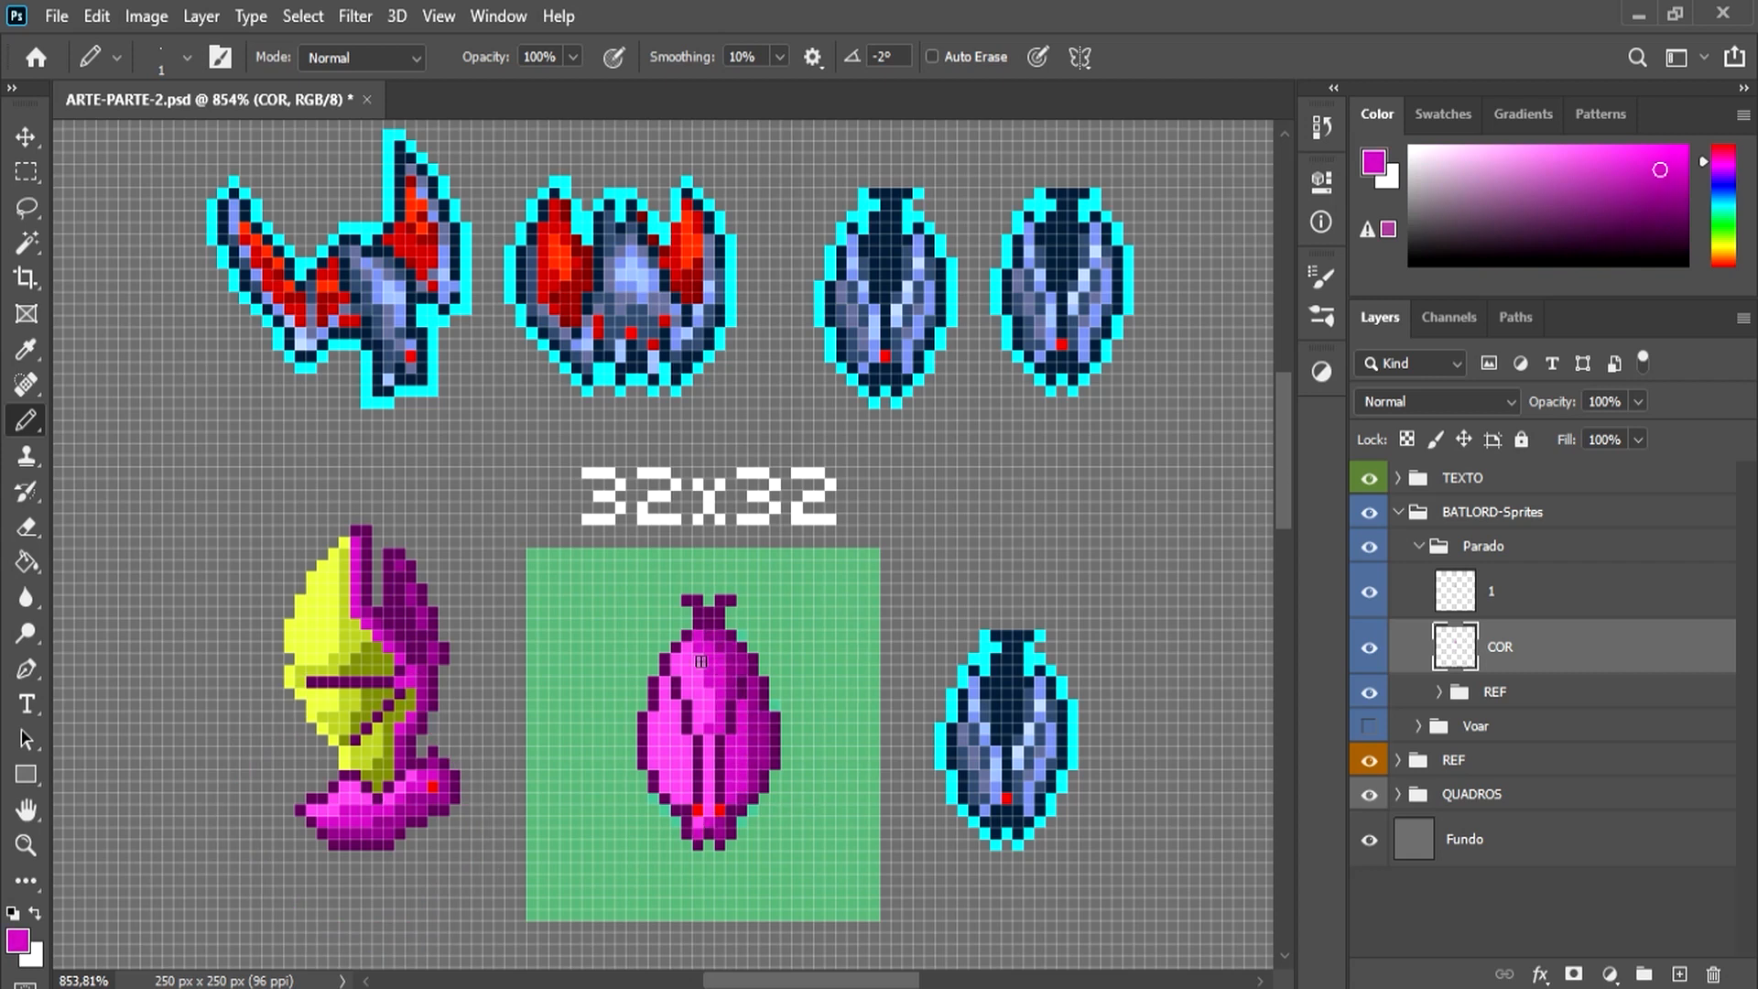
{"action": "key", "text": "ctrl+z"}
{"action": "key", "text": "ctrl+z"}
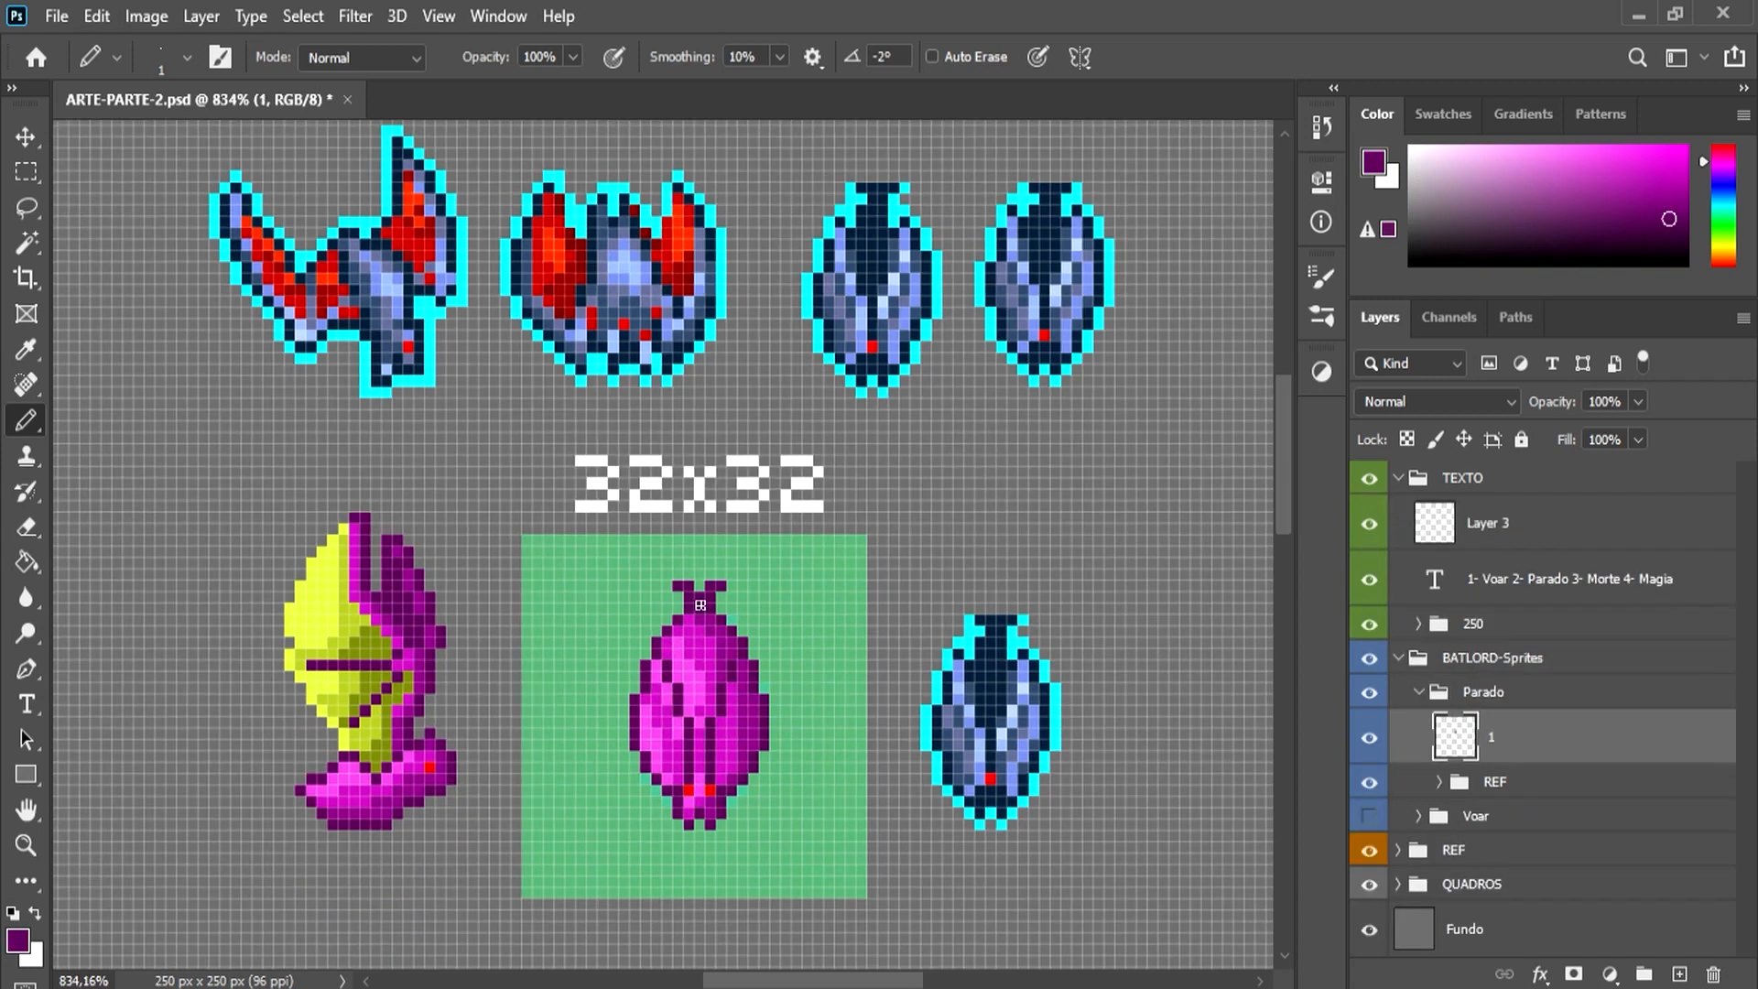
{"action": "left_click", "coordinate": [696, 678], "text": "alt"}
{"action": "mouse_move", "coordinate": [703, 605]}
{"action": "left_mouse_down"}
{"action": "mouse_move", "coordinate": [701, 687]}
{"action": "mouse_move", "coordinate": [696, 628]}
{"action": "left_mouse_up"}
{"action": "left_click", "coordinate": [702, 674], "text": "alt"}
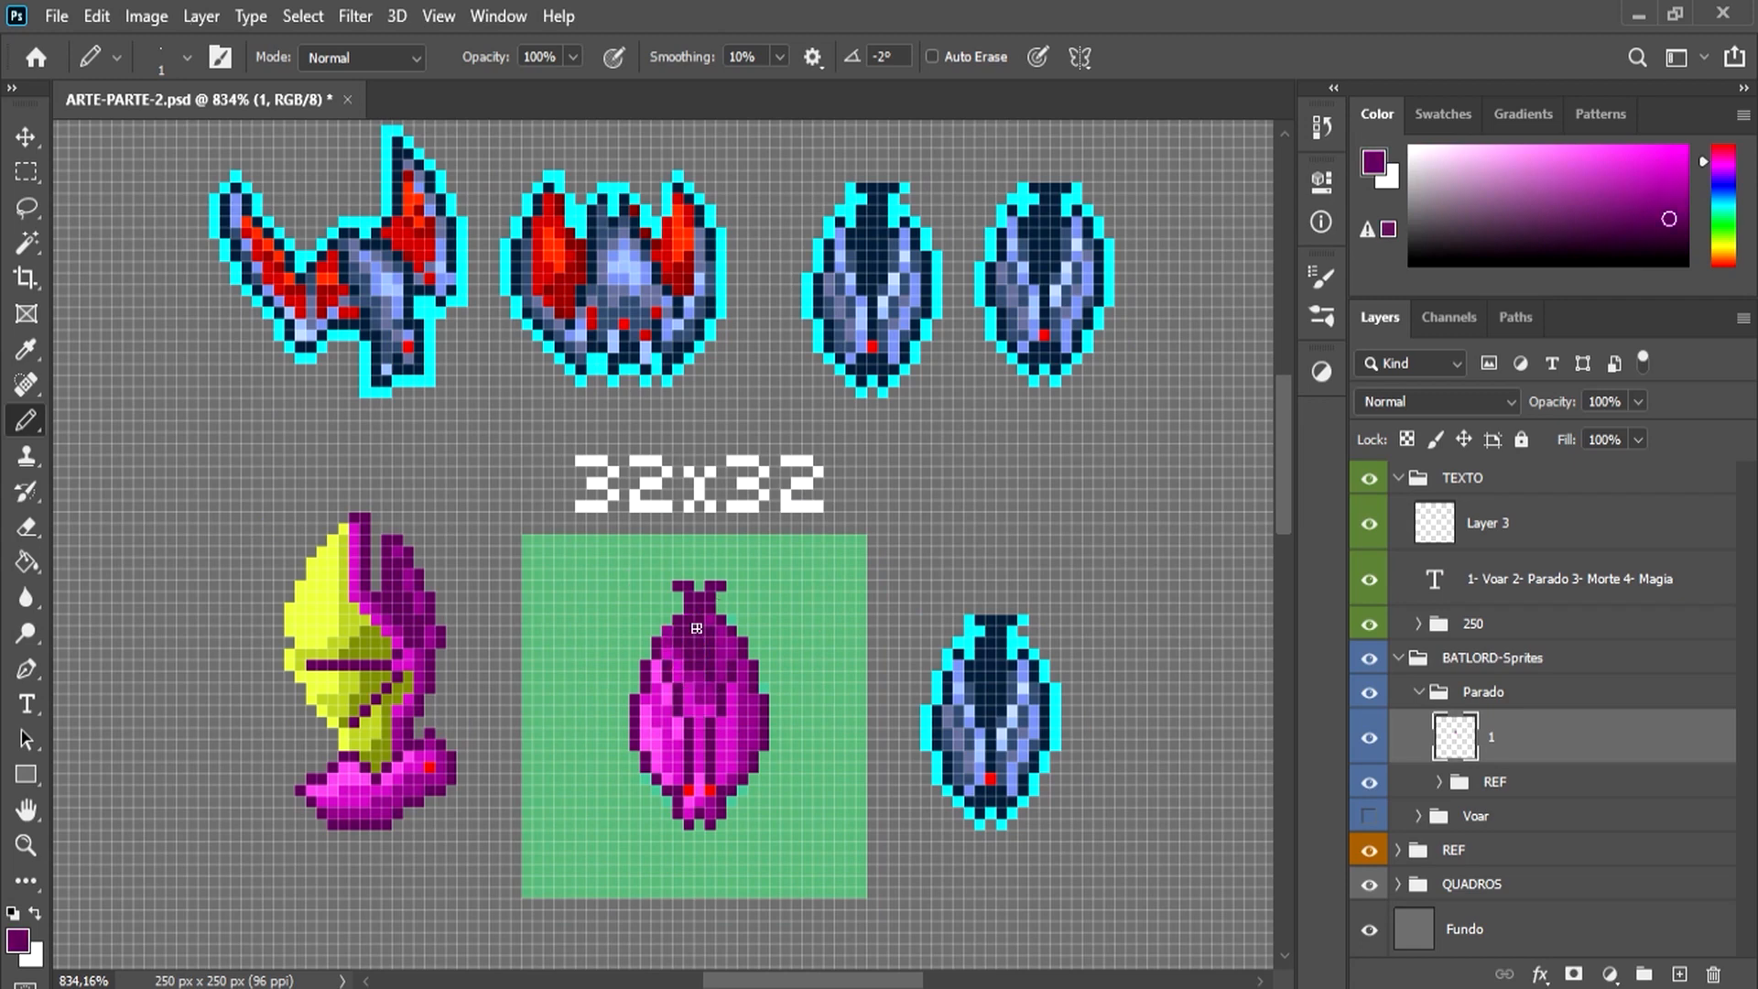
Step: Add dark purple detail pixels between the idle bat's folded wings on layer 1
{"action": "left_click", "coordinate": [713, 703], "text": "alt"}
{"action": "left_click_drag", "start_coordinate": [710, 702], "coordinate": [700, 733]}
{"action": "left_click_drag", "start_coordinate": [690, 703], "coordinate": [688, 685]}
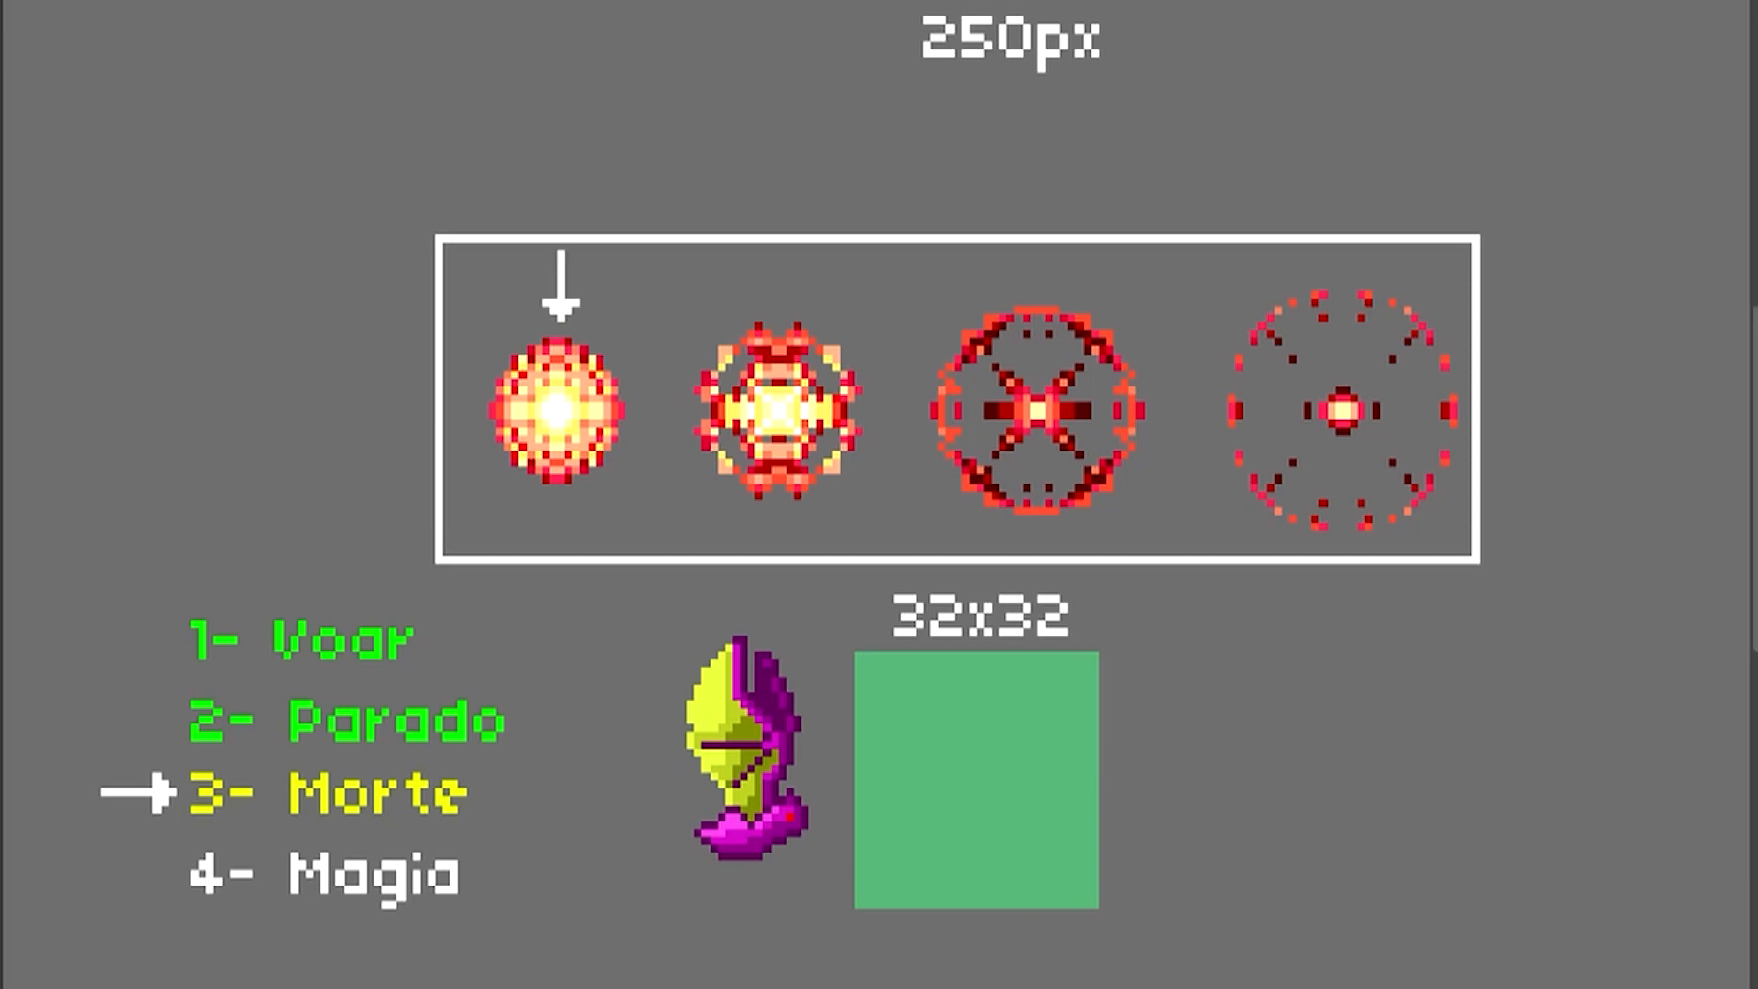
Step: Paint the first Morte explosion frame as a red-outlined circle with an amber inner rim and a yellow fill
{"action": "mouse_move", "coordinate": [586, 476]}
{"action": "left_mouse_down"}
{"action": "mouse_move", "coordinate": [732, 595]}
{"action": "mouse_move", "coordinate": [630, 525]}
{"action": "mouse_move", "coordinate": [642, 554]}
{"action": "left_mouse_up"}
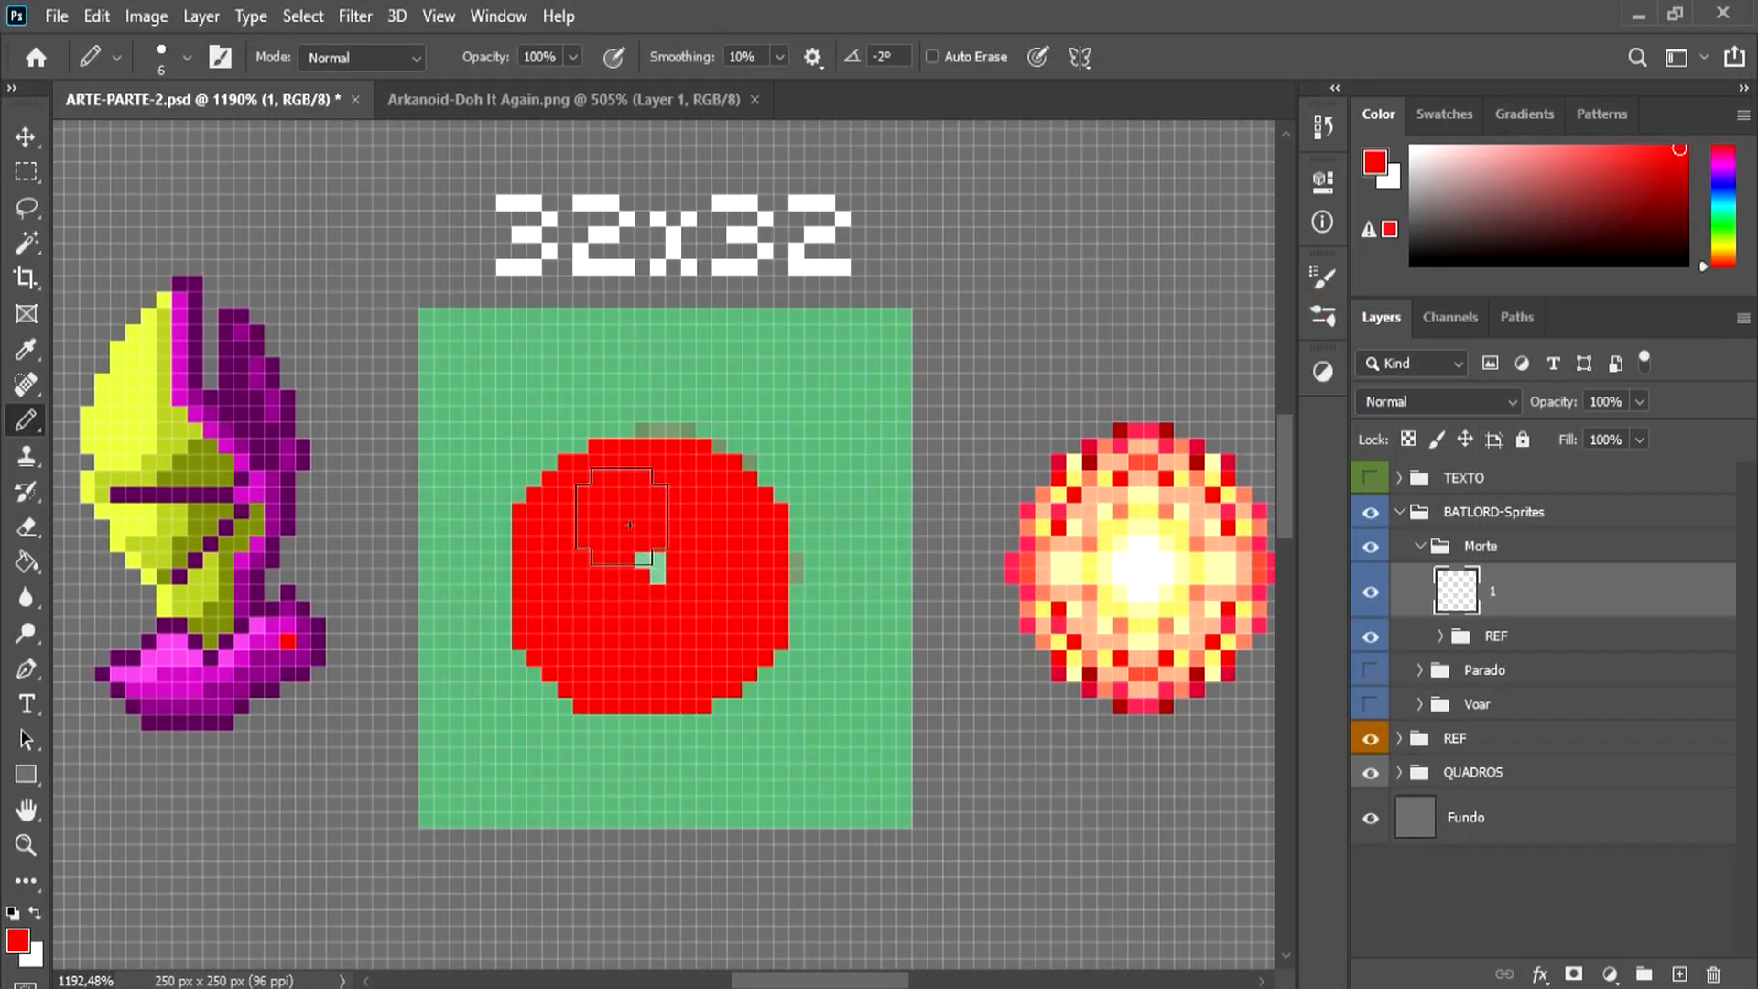
{"action": "left_click", "coordinate": [17, 941]}
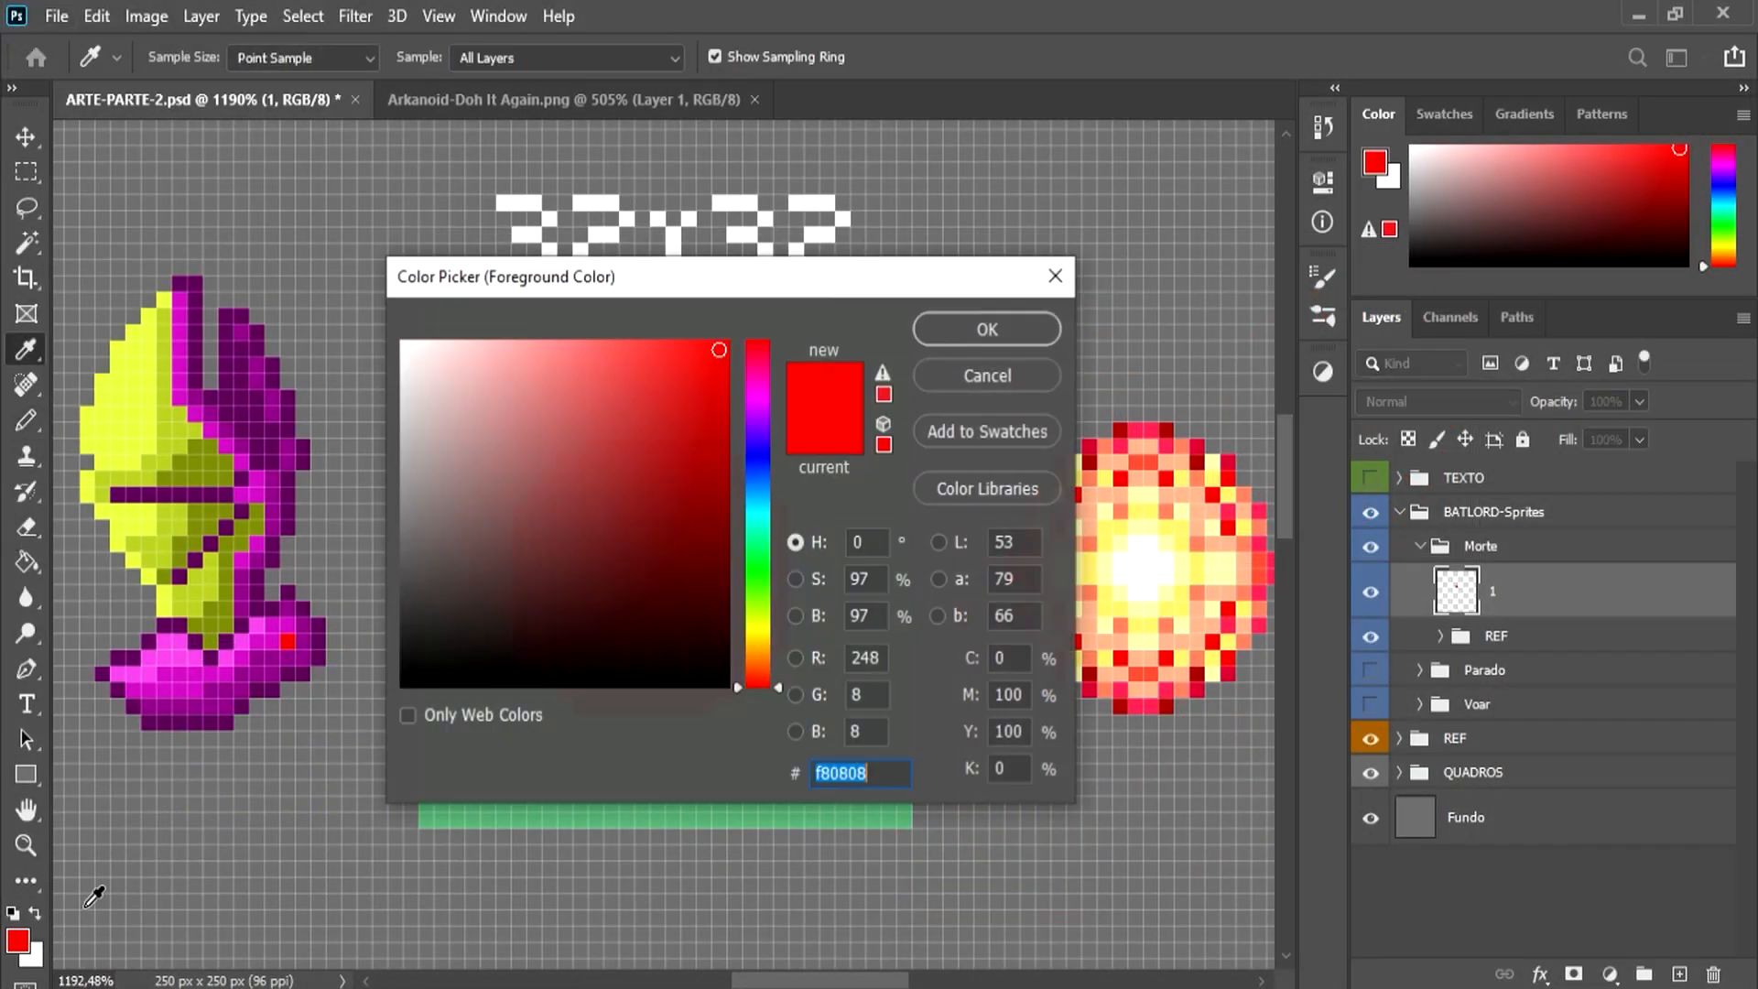
{"action": "left_click", "coordinate": [758, 644]}
{"action": "left_click", "coordinate": [676, 343]}
{"action": "left_click", "coordinate": [948, 318]}
{"action": "mouse_move", "coordinate": [675, 510]}
{"action": "left_mouse_down"}
{"action": "mouse_move", "coordinate": [625, 637]}
{"action": "mouse_move", "coordinate": [605, 636]}
{"action": "mouse_move", "coordinate": [568, 551]}
{"action": "mouse_move", "coordinate": [711, 641]}
{"action": "mouse_move", "coordinate": [762, 631]}
{"action": "mouse_move", "coordinate": [756, 565]}
{"action": "mouse_move", "coordinate": [772, 632]}
{"action": "mouse_move", "coordinate": [667, 629]}
{"action": "mouse_move", "coordinate": [701, 576]}
{"action": "mouse_move", "coordinate": [662, 495]}
{"action": "mouse_move", "coordinate": [665, 565]}
{"action": "mouse_move", "coordinate": [591, 585]}
{"action": "left_mouse_up"}
{"action": "left_click", "coordinate": [17, 940]}
{"action": "left_click", "coordinate": [762, 628]}
{"action": "left_click", "coordinate": [707, 342]}
{"action": "left_click", "coordinate": [953, 327]}
Step: Stamp a white core in the centre of the first explosion with a 9 px pencil and add single-pixel white highlights
{"action": "left_click", "coordinate": [1156, 574], "text": "alt"}
{"action": "key", "text": "bracketright"}
{"action": "key", "text": "bracketright"}
{"action": "key", "text": "bracketright"}
{"action": "key", "text": "bracketright"}
{"action": "key", "text": "bracketright"}
{"action": "key", "text": "bracketright"}
{"action": "key", "text": "bracketright"}
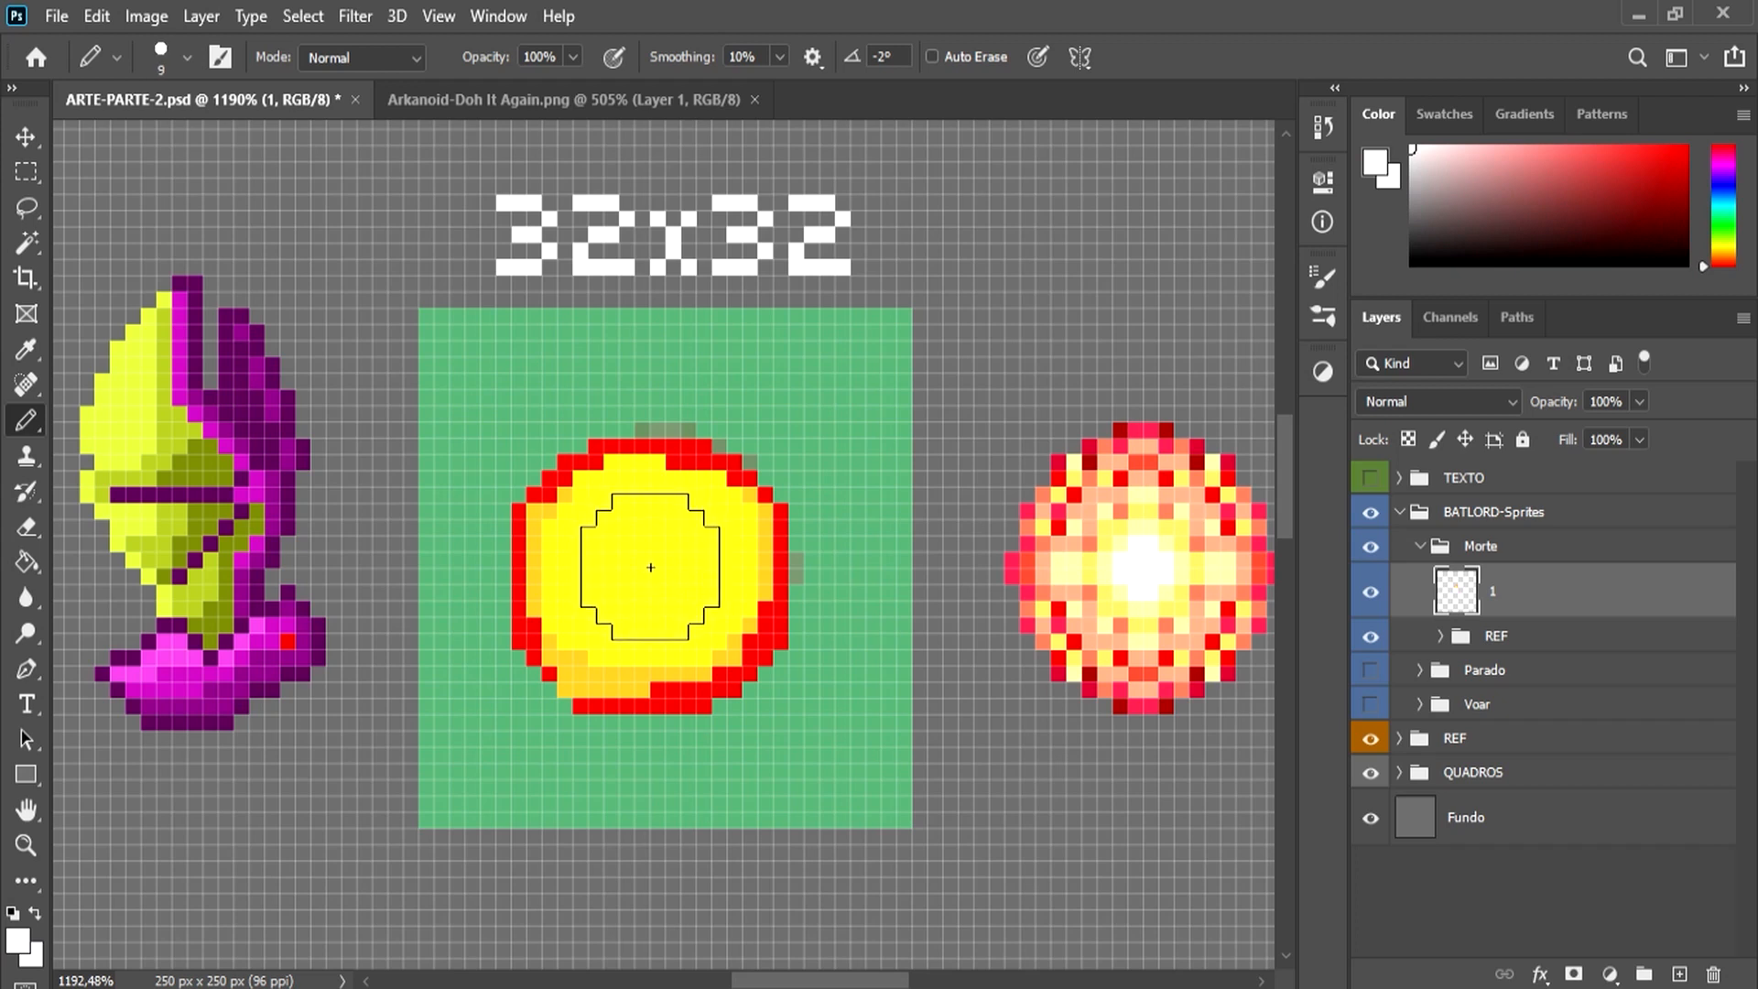
{"action": "left_click", "coordinate": [651, 566]}
{"action": "left_click", "coordinate": [734, 535]}
{"action": "key", "text": "bracketleft"}
{"action": "key", "text": "bracketleft"}
{"action": "key", "text": "bracketleft"}
{"action": "key", "text": "bracketleft"}
{"action": "key", "text": "bracketleft"}
{"action": "key", "text": "bracketleft"}
{"action": "key", "text": "bracketleft"}
{"action": "key", "text": "bracketleft"}
{"action": "key", "text": "bracketleft"}
{"action": "left_click", "coordinate": [681, 654], "text": "alt"}
{"action": "left_click_drag", "start_coordinate": [627, 673], "coordinate": [556, 642]}
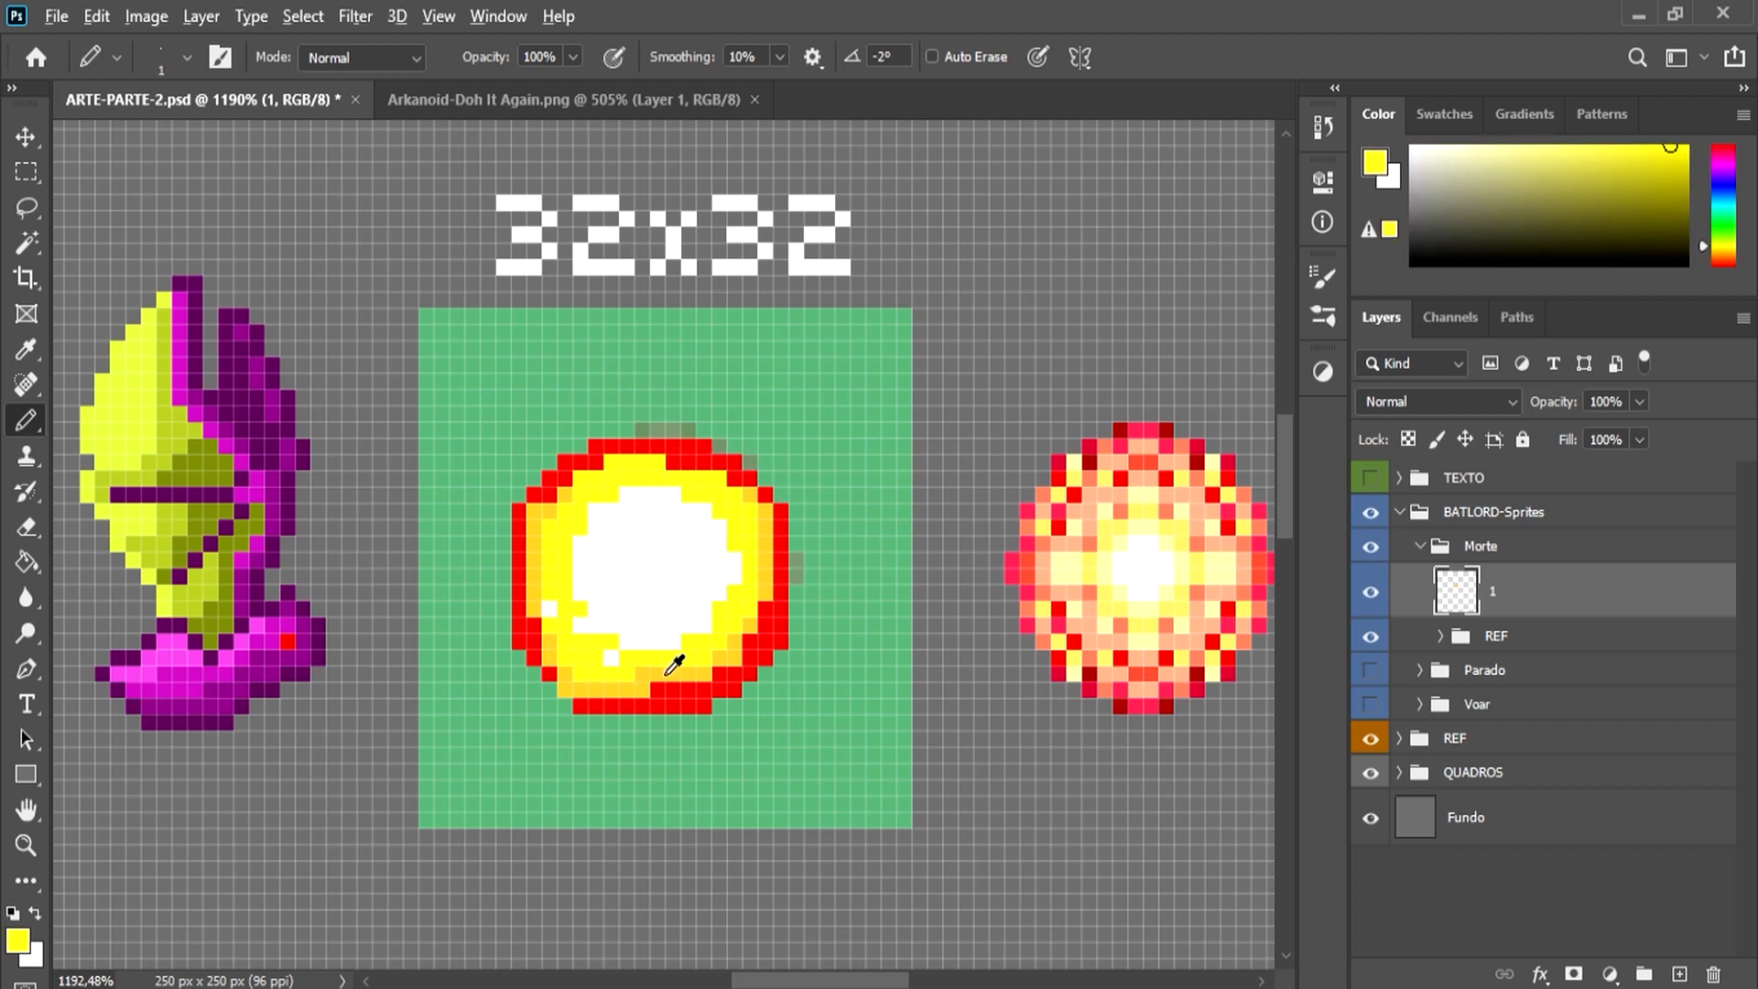
Step: Break up the first explosion's red rim and yellow edge with amber and yellow pixels
{"action": "left_click", "coordinate": [665, 676], "text": "alt"}
{"action": "left_click_drag", "start_coordinate": [689, 690], "coordinate": [780, 576]}
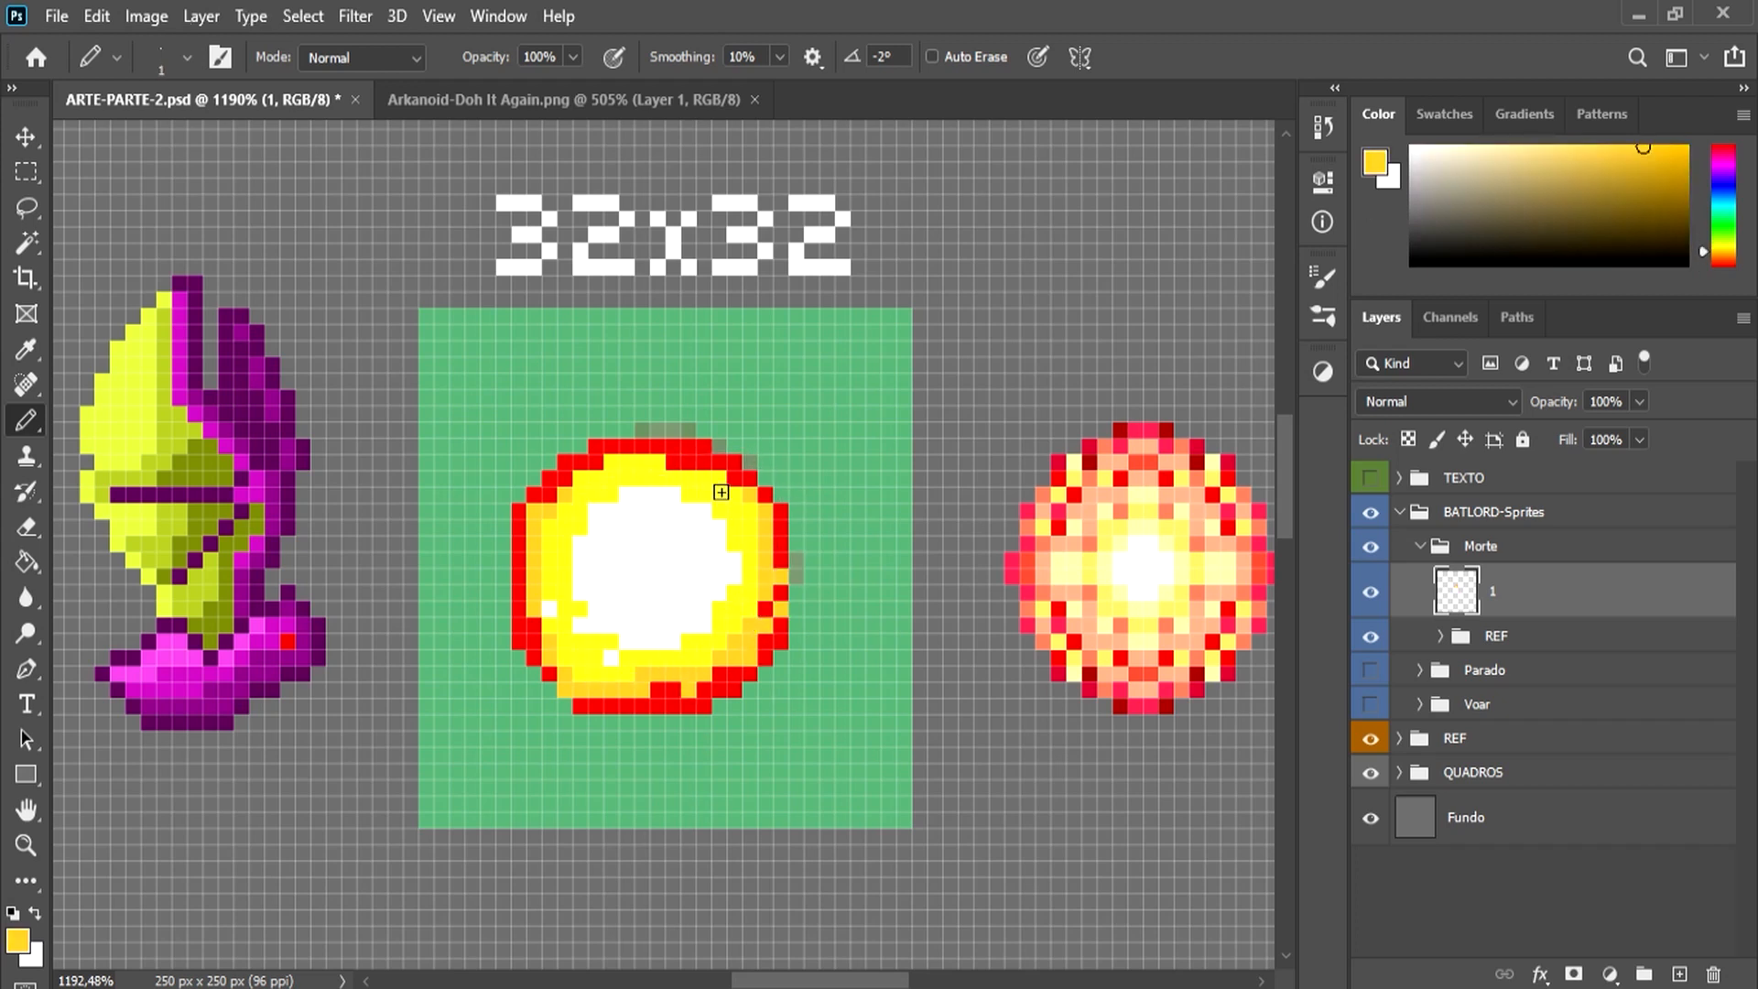
{"action": "left_click", "coordinate": [542, 553], "text": "alt"}
{"action": "left_click_drag", "start_coordinate": [534, 555], "coordinate": [519, 609]}
{"action": "left_click_drag", "start_coordinate": [703, 675], "coordinate": [780, 555]}
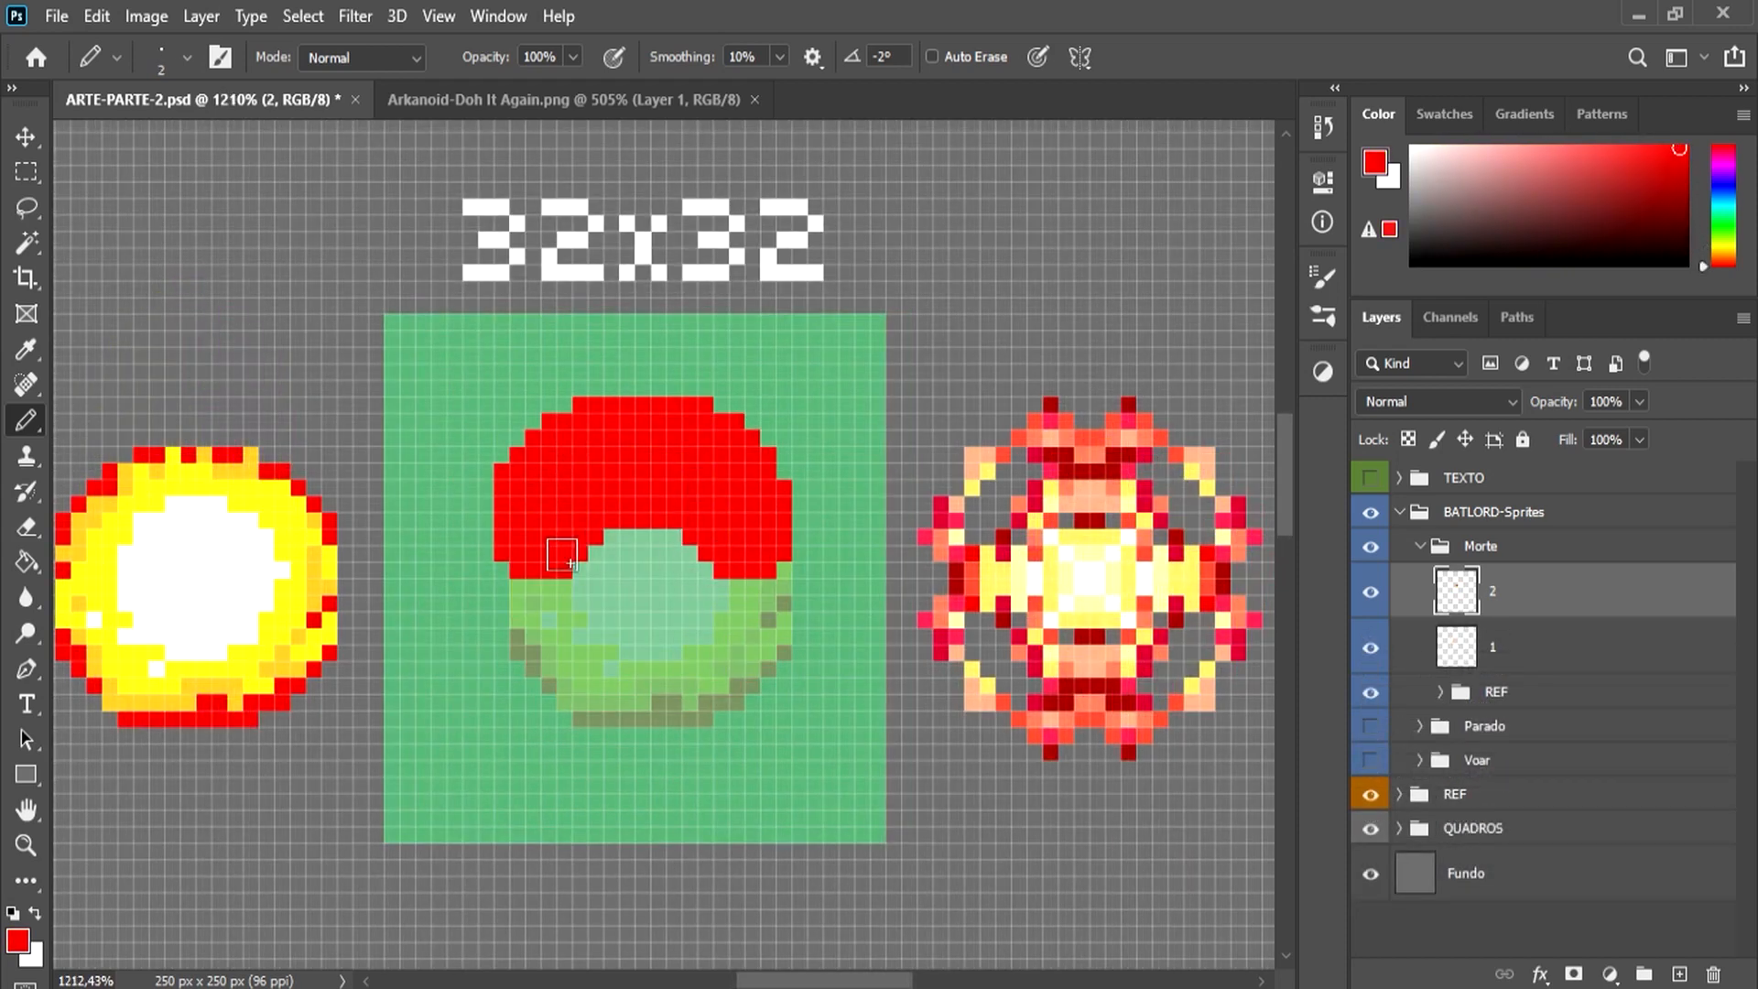
Step: Paint the second explosion's large upper and lower red halves on layer 2 with a jagged gap between them
{"action": "mouse_move", "coordinate": [577, 581]}
{"action": "left_mouse_down"}
{"action": "mouse_move", "coordinate": [730, 546]}
{"action": "mouse_move", "coordinate": [709, 600]}
{"action": "mouse_move", "coordinate": [691, 605]}
{"action": "mouse_move", "coordinate": [675, 520]}
{"action": "left_mouse_up"}
{"action": "key", "text": "e"}
{"action": "left_click_drag", "start_coordinate": [549, 554], "coordinate": [595, 520]}
{"action": "key", "text": "b"}
{"action": "mouse_move", "coordinate": [502, 669]}
{"action": "left_mouse_down"}
{"action": "mouse_move", "coordinate": [753, 719]}
{"action": "mouse_move", "coordinate": [769, 670]}
{"action": "left_mouse_up"}
{"action": "left_click_drag", "start_coordinate": [565, 687], "coordinate": [602, 673]}
{"action": "left_click_drag", "start_coordinate": [732, 655], "coordinate": [614, 714]}
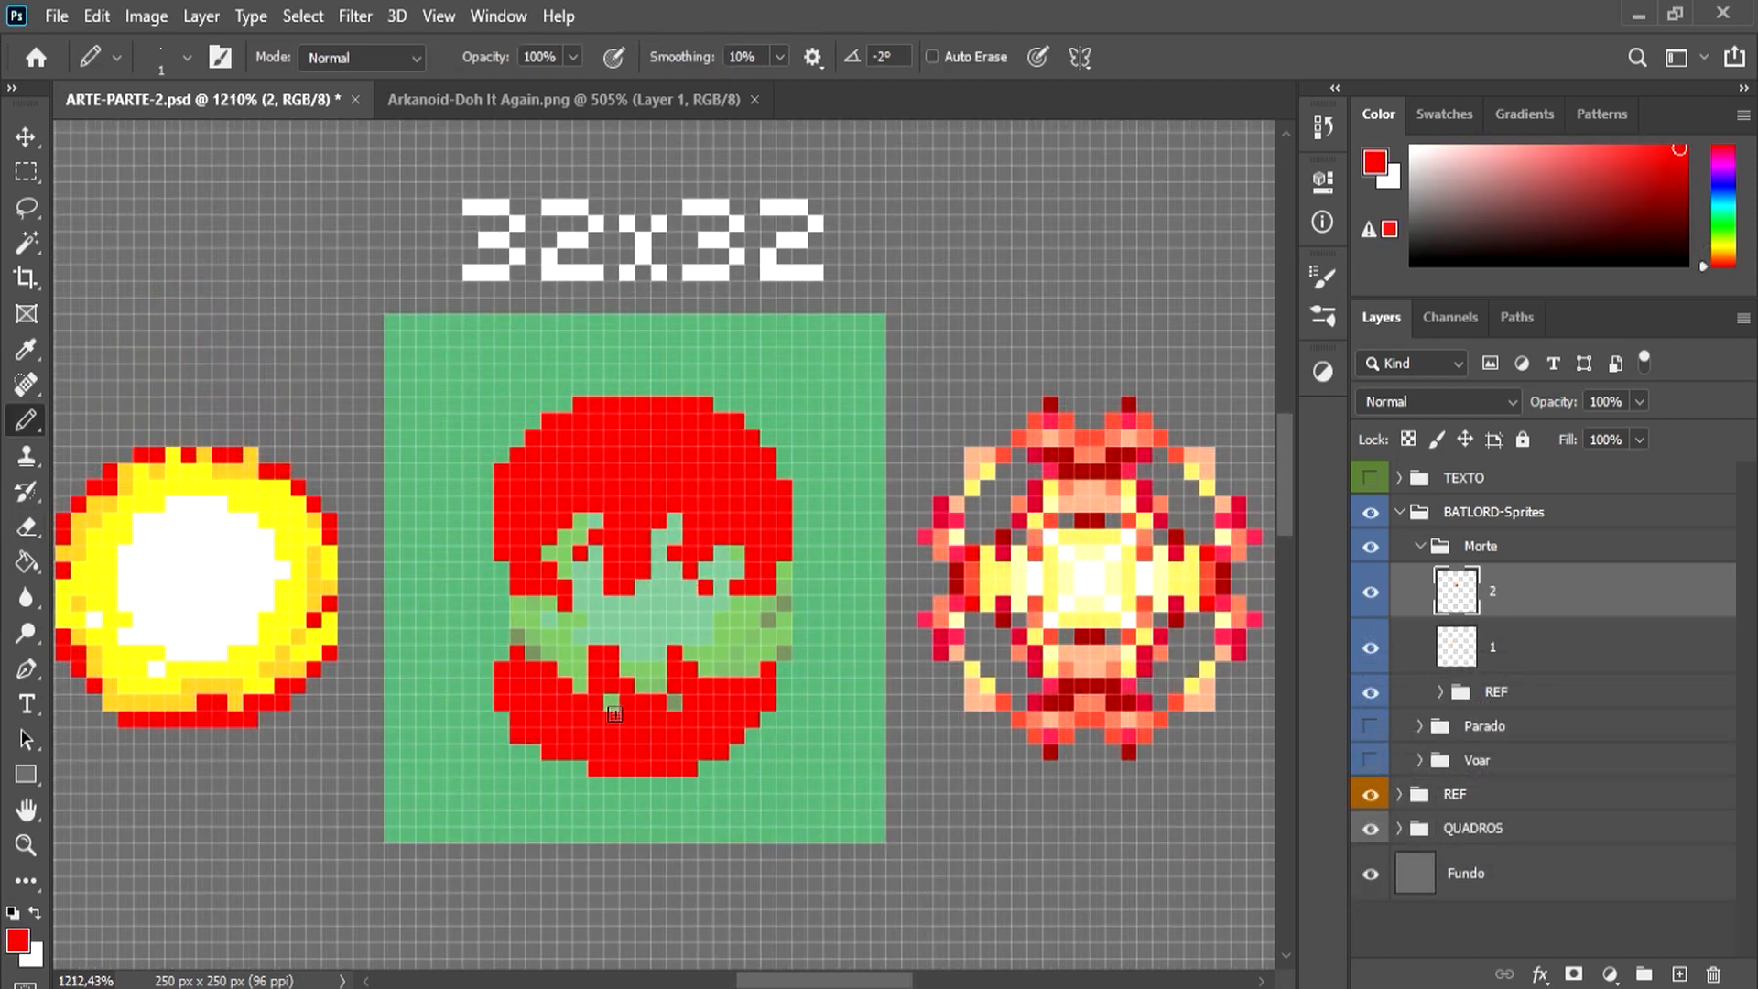
Step: Fill the inside of both red halves of the second explosion with amber and yellow shading
{"action": "left_click", "coordinate": [322, 556], "text": "alt"}
{"action": "left_click_drag", "start_coordinate": [566, 437], "coordinate": [533, 570]}
{"action": "mouse_move", "coordinate": [560, 446]}
{"action": "left_mouse_down"}
{"action": "mouse_move", "coordinate": [572, 480]}
{"action": "mouse_move", "coordinate": [734, 500]}
{"action": "mouse_move", "coordinate": [643, 555]}
{"action": "left_mouse_up"}
{"action": "left_click_drag", "start_coordinate": [643, 554], "coordinate": [587, 476]}
{"action": "left_click_drag", "start_coordinate": [712, 487], "coordinate": [753, 569]}
{"action": "mouse_move", "coordinate": [581, 635]}
{"action": "left_mouse_down"}
{"action": "mouse_move", "coordinate": [673, 693]}
{"action": "mouse_move", "coordinate": [565, 711]}
{"action": "mouse_move", "coordinate": [660, 753]}
{"action": "left_mouse_up"}
{"action": "left_click", "coordinate": [299, 540], "text": "alt"}
{"action": "mouse_move", "coordinate": [534, 570]}
{"action": "left_mouse_down"}
{"action": "mouse_move", "coordinate": [585, 505]}
{"action": "mouse_move", "coordinate": [724, 493]}
{"action": "left_mouse_up"}
{"action": "mouse_move", "coordinate": [581, 659]}
{"action": "left_mouse_down"}
{"action": "mouse_move", "coordinate": [542, 683]}
{"action": "mouse_move", "coordinate": [762, 674]}
{"action": "mouse_move", "coordinate": [644, 753]}
{"action": "left_mouse_up"}
Step: Scatter yellow and amber spark pixels around the outer edge of the second explosion
{"action": "left_click", "coordinate": [486, 505]}
{"action": "left_click", "coordinate": [502, 438]}
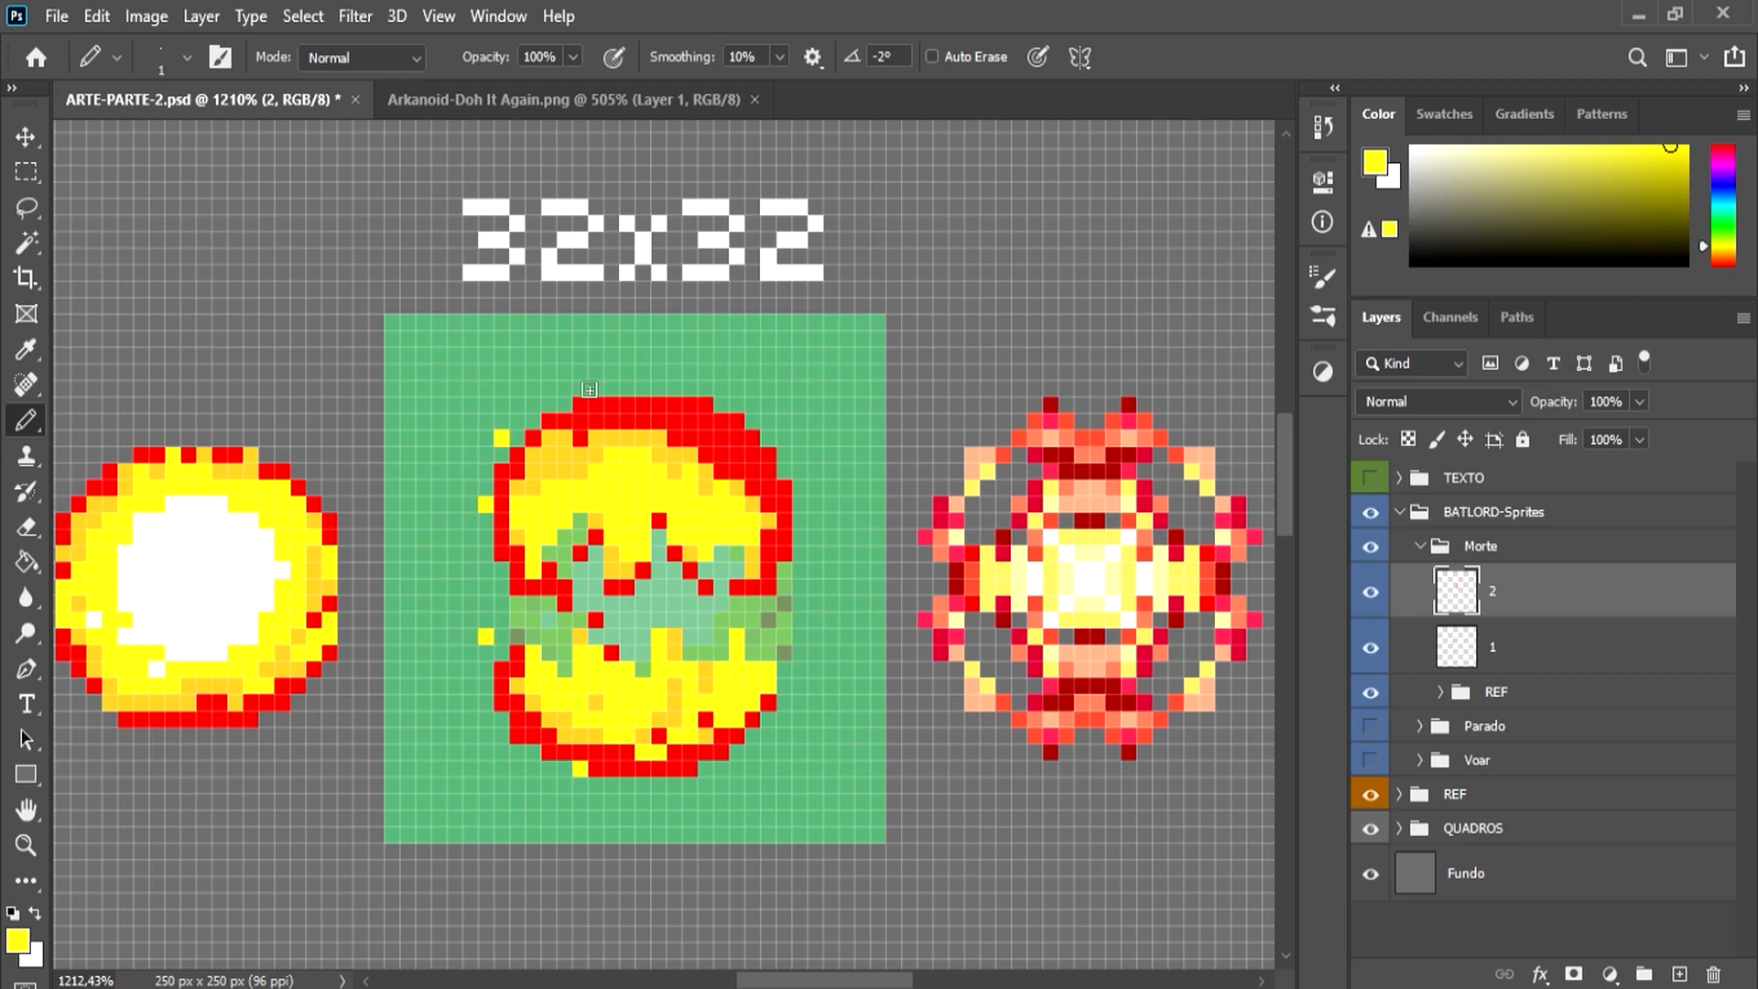
{"action": "left_click", "coordinate": [595, 389]}
{"action": "left_click", "coordinate": [722, 388]}
{"action": "left_click", "coordinate": [706, 471], "text": "alt"}
{"action": "left_click", "coordinate": [799, 455]}
{"action": "left_click_drag", "start_coordinate": [800, 487], "coordinate": [799, 504]}
{"action": "left_click", "coordinate": [651, 775], "text": "alt"}
{"action": "left_click", "coordinate": [642, 786]}
Step: Paint white highlights along the inner edges of the second explosion and add white pixels in its gap
{"action": "left_click", "coordinate": [260, 569], "text": "alt"}
{"action": "left_click_drag", "start_coordinate": [627, 554], "coordinate": [721, 553]}
{"action": "left_click_drag", "start_coordinate": [595, 488], "coordinate": [549, 570]}
{"action": "mouse_move", "coordinate": [627, 702]}
{"action": "left_mouse_down"}
{"action": "mouse_move", "coordinate": [613, 660]}
{"action": "mouse_move", "coordinate": [667, 636]}
{"action": "left_mouse_up"}
{"action": "left_click_drag", "start_coordinate": [706, 670], "coordinate": [722, 702]}
{"action": "left_click", "coordinate": [581, 652]}
{"action": "left_click", "coordinate": [551, 673]}
{"action": "mouse_move", "coordinate": [595, 719]}
{"action": "left_mouse_down"}
{"action": "mouse_move", "coordinate": [581, 703]}
{"action": "mouse_move", "coordinate": [706, 670]}
{"action": "left_mouse_up"}
{"action": "left_click", "coordinate": [650, 604]}
{"action": "left_click_drag", "start_coordinate": [753, 667], "coordinate": [706, 702]}
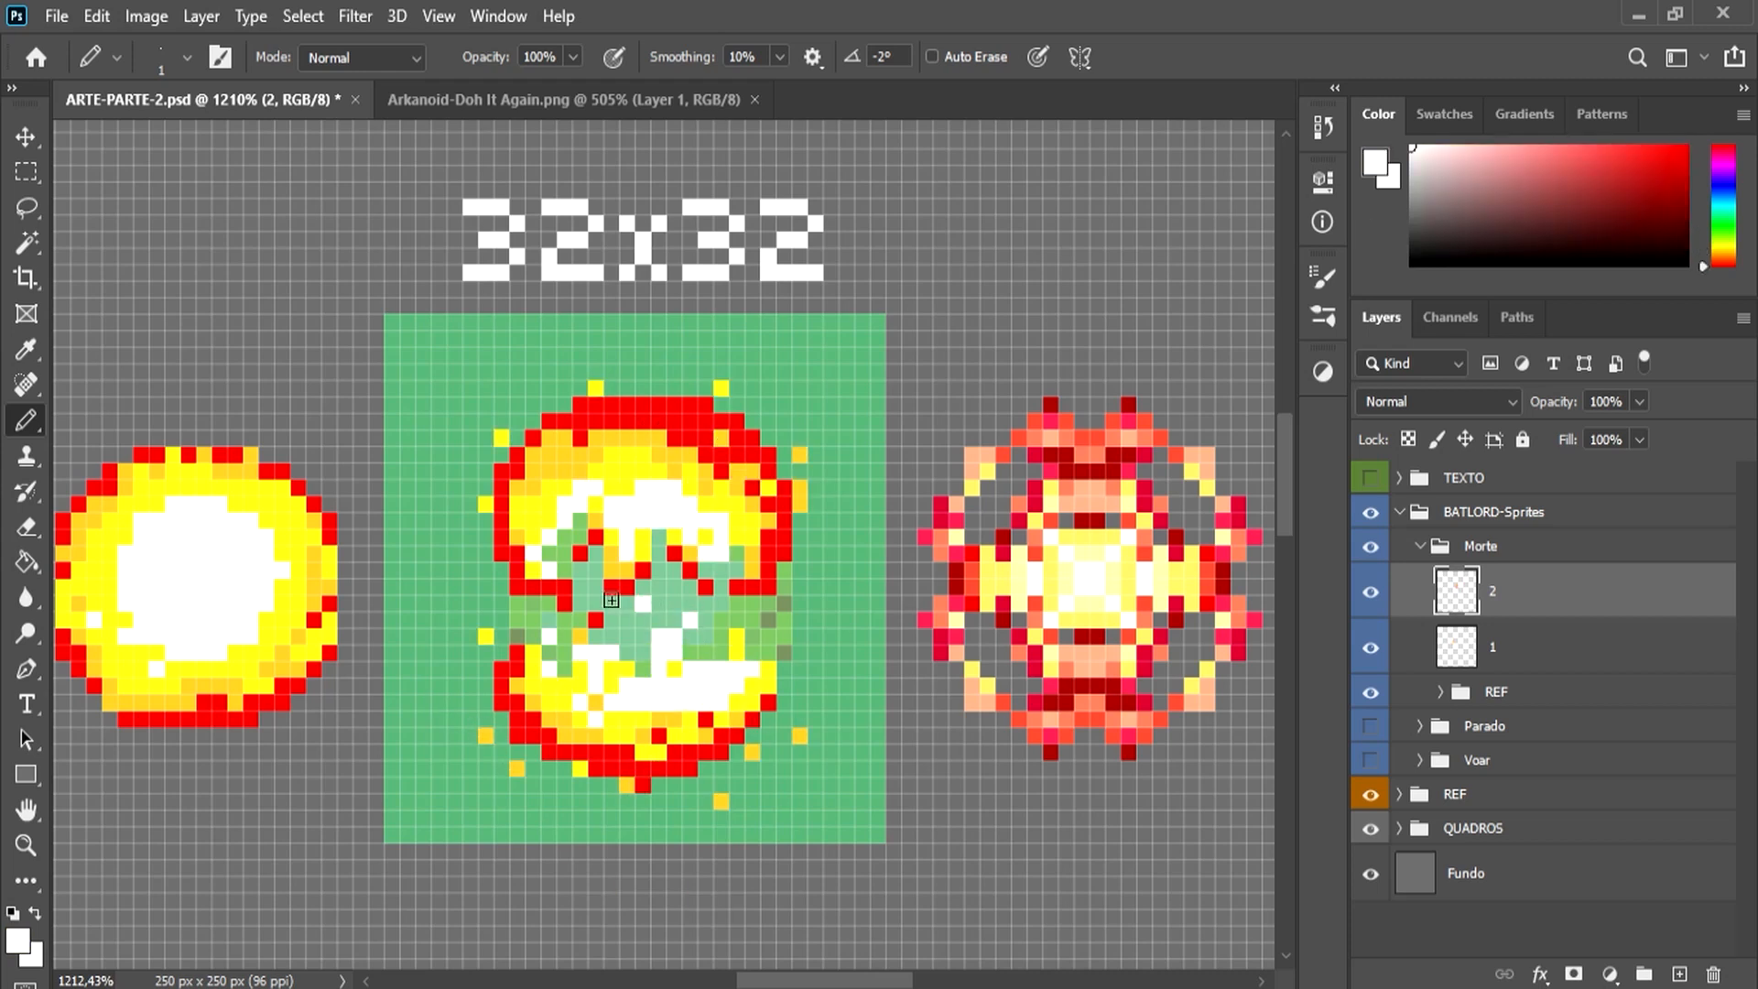
{"action": "left_click", "coordinate": [707, 620]}
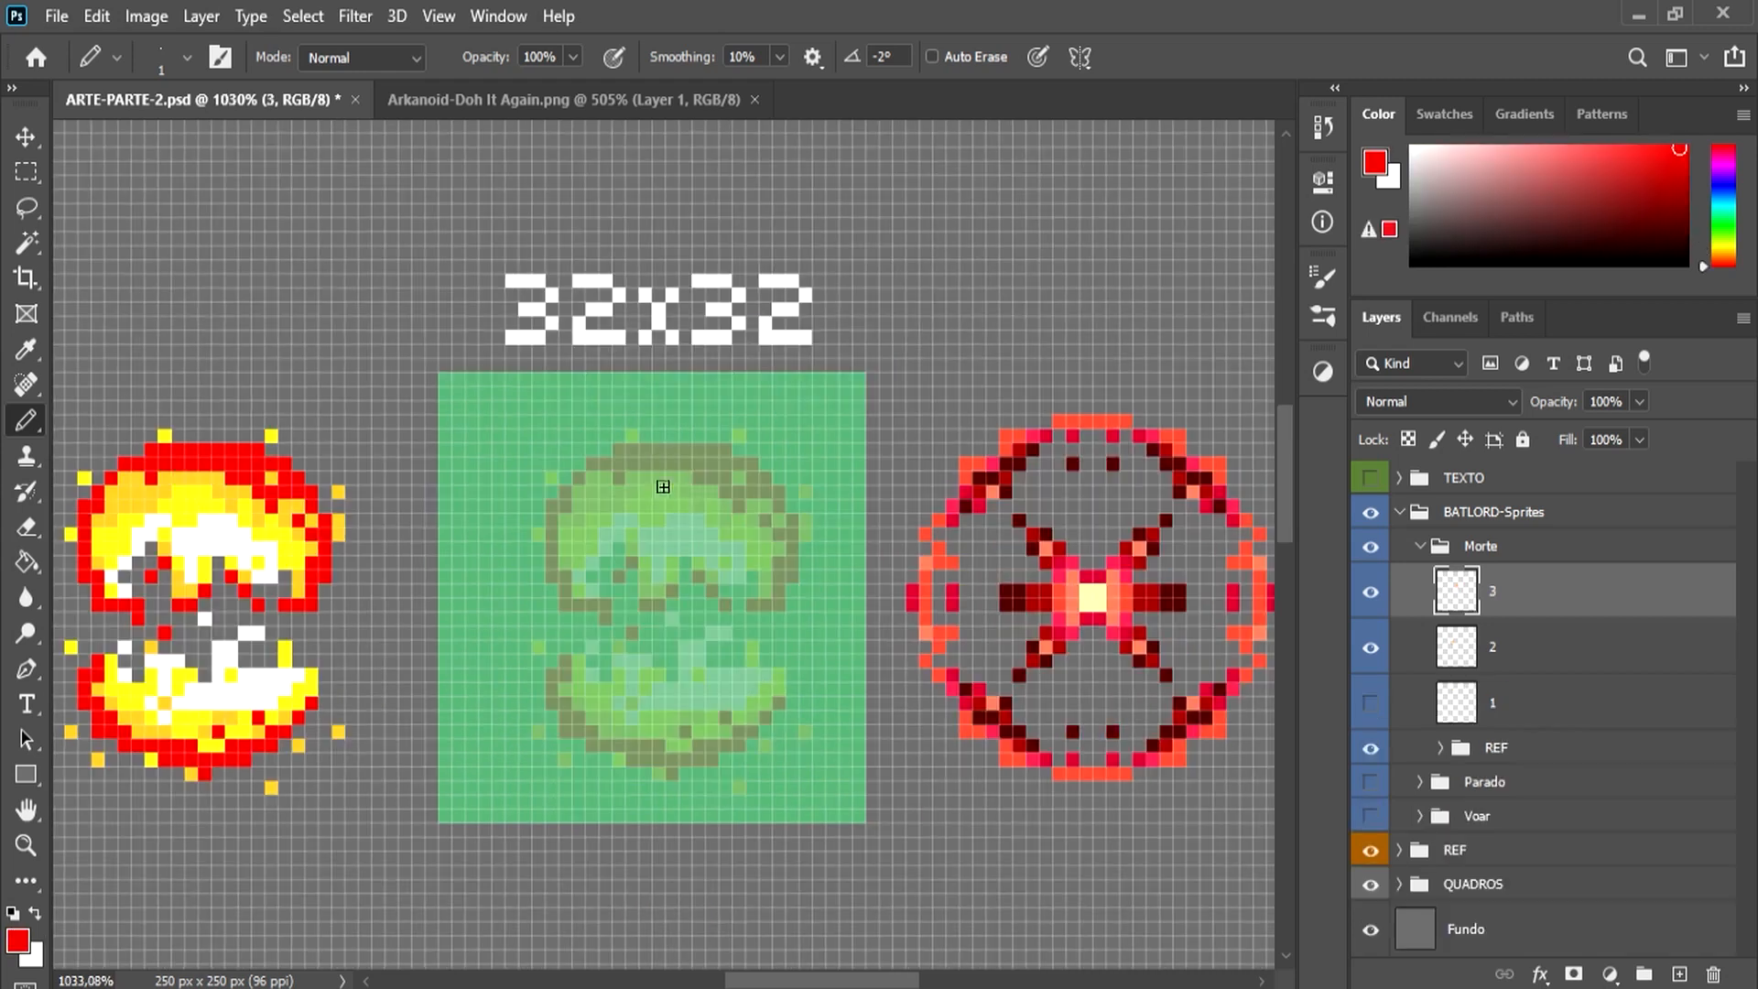
Step: Draw the third explosion's red inner ring and outer broken arcs on layer 3 over the faded second frame
{"action": "left_click_drag", "start_coordinate": [660, 465], "coordinate": [767, 549]}
{"action": "mouse_move", "coordinate": [660, 507]}
{"action": "left_mouse_down"}
{"action": "mouse_move", "coordinate": [644, 506]}
{"action": "mouse_move", "coordinate": [698, 717]}
{"action": "left_mouse_up"}
{"action": "mouse_move", "coordinate": [605, 520]}
{"action": "left_mouse_down"}
{"action": "mouse_move", "coordinate": [660, 472]}
{"action": "mouse_move", "coordinate": [767, 561]}
{"action": "left_mouse_up"}
{"action": "left_click_drag", "start_coordinate": [753, 521], "coordinate": [806, 579]}
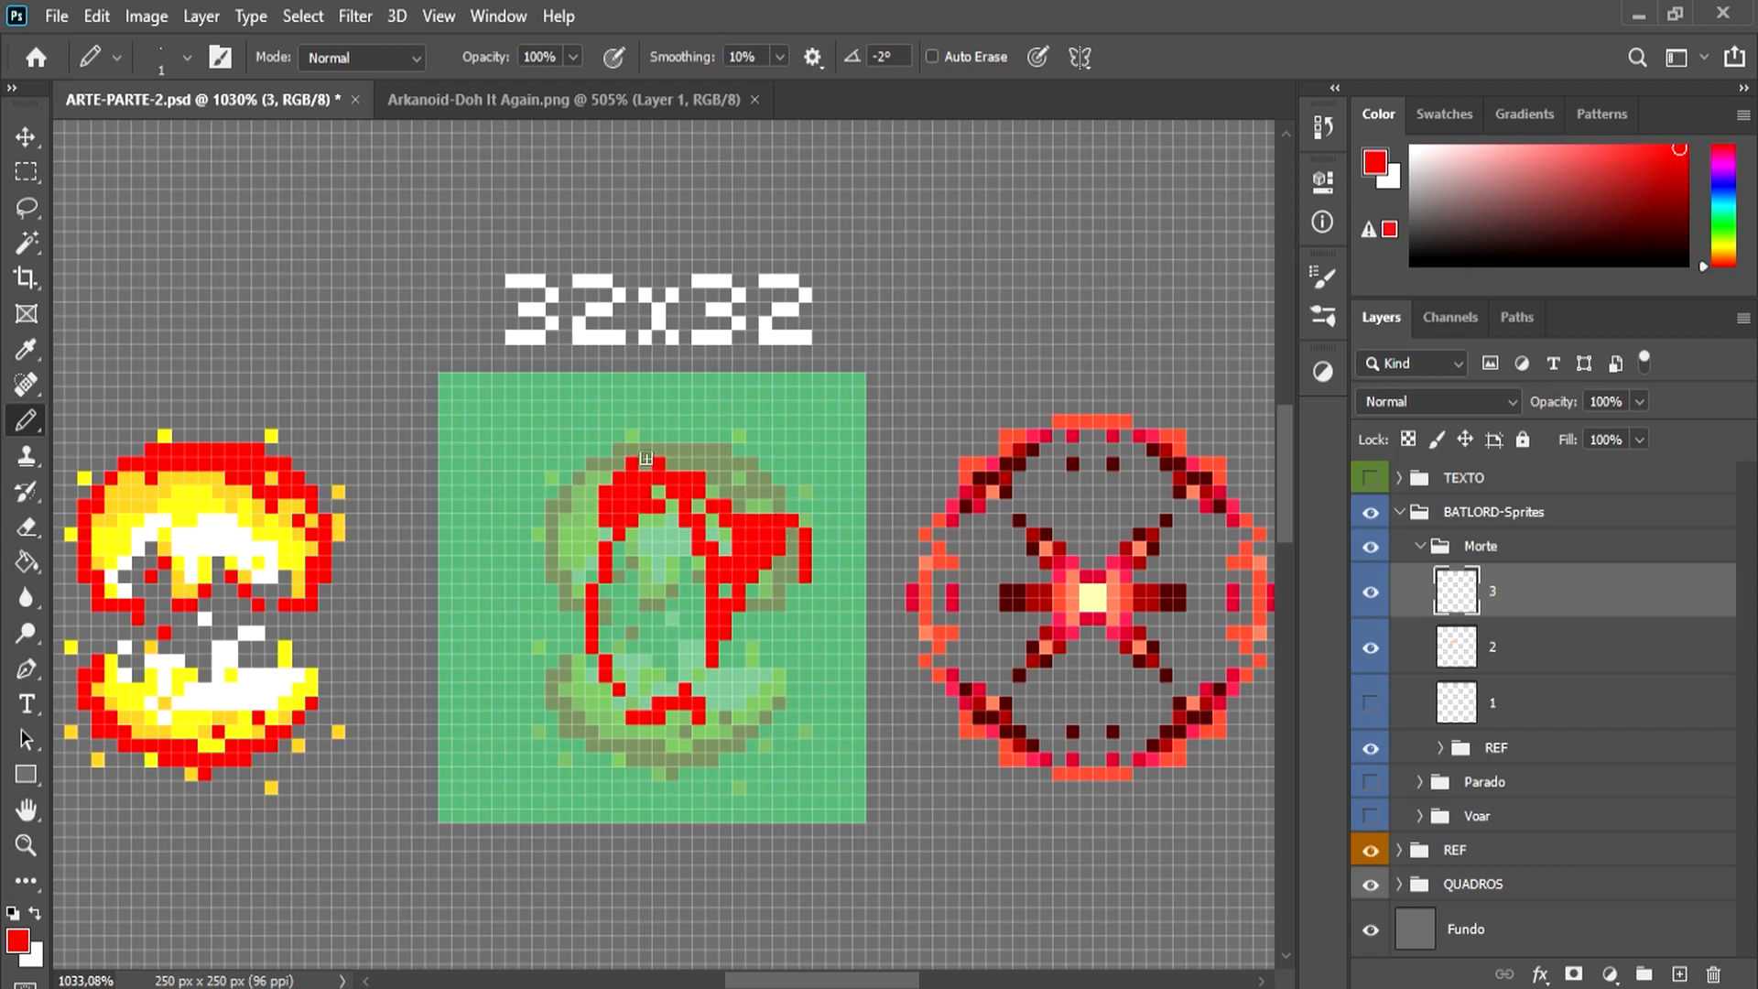
{"action": "left_click_drag", "start_coordinate": [538, 477], "coordinate": [660, 409]}
{"action": "left_click_drag", "start_coordinate": [659, 408], "coordinate": [766, 507]}
{"action": "left_click_drag", "start_coordinate": [592, 436], "coordinate": [539, 579]}
{"action": "mouse_move", "coordinate": [552, 717]}
{"action": "left_mouse_down"}
{"action": "mouse_move", "coordinate": [620, 762]}
{"action": "mouse_move", "coordinate": [700, 731]}
{"action": "left_mouse_up"}
{"action": "left_click_drag", "start_coordinate": [712, 746], "coordinate": [792, 717]}
{"action": "left_click_drag", "start_coordinate": [539, 703], "coordinate": [552, 731]}
Step: Paint amber bands inside the third explosion's red arcs and clean up the lower edge with the eraser
{"action": "left_click", "coordinate": [284, 491], "text": "alt"}
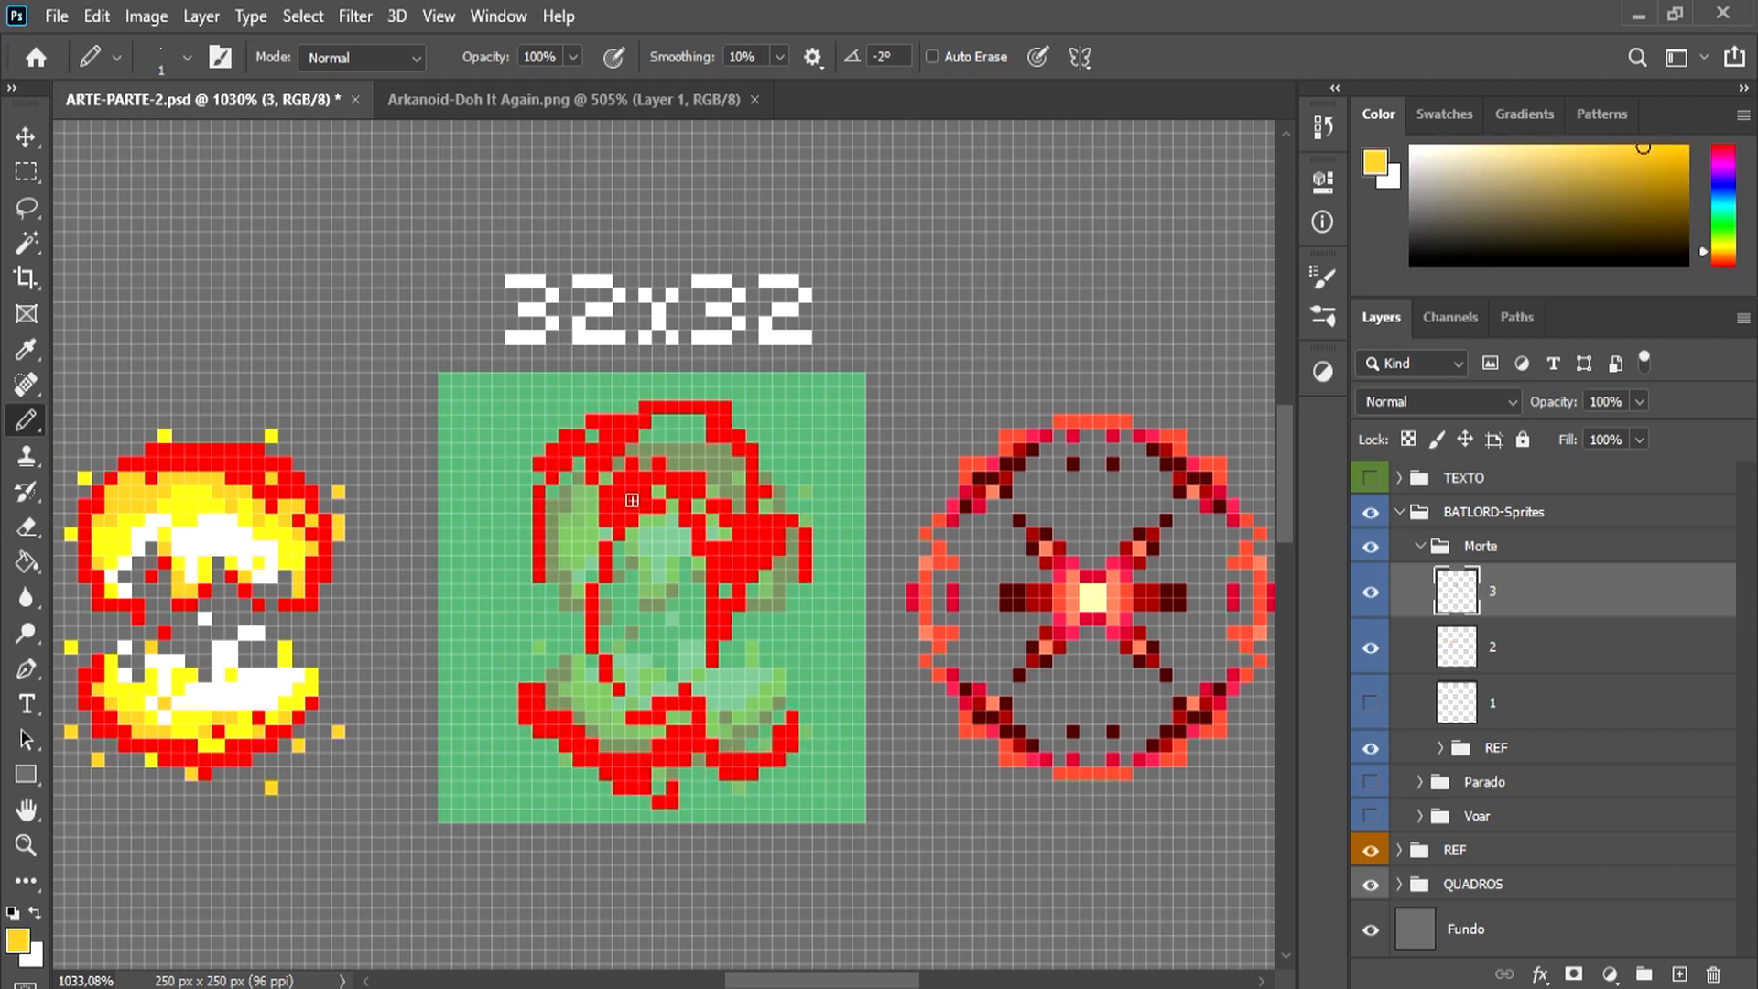
{"action": "left_click_drag", "start_coordinate": [619, 521], "coordinate": [713, 604]}
{"action": "left_click_drag", "start_coordinate": [673, 421], "coordinate": [753, 506]}
{"action": "left_click_drag", "start_coordinate": [606, 513], "coordinate": [659, 421]}
{"action": "left_click_drag", "start_coordinate": [605, 661], "coordinate": [686, 731]}
{"action": "left_click_drag", "start_coordinate": [539, 648], "coordinate": [632, 772]}
{"action": "left_click_drag", "start_coordinate": [525, 675], "coordinate": [539, 731]}
{"action": "key", "text": "e"}
{"action": "key", "text": "b"}
Step: Add bright yellow areas to the third explosion's inner ring, outer arcs and lower flames
{"action": "left_click", "coordinate": [284, 520], "text": "alt"}
{"action": "mouse_move", "coordinate": [619, 549]}
{"action": "left_mouse_down"}
{"action": "mouse_move", "coordinate": [712, 535]}
{"action": "mouse_move", "coordinate": [713, 618]}
{"action": "left_mouse_up"}
{"action": "left_click_drag", "start_coordinate": [753, 562], "coordinate": [806, 591]}
{"action": "mouse_move", "coordinate": [538, 562]}
{"action": "left_mouse_down"}
{"action": "mouse_move", "coordinate": [619, 451]}
{"action": "mouse_move", "coordinate": [552, 563]}
{"action": "left_mouse_up"}
{"action": "left_click", "coordinate": [592, 478], "text": "alt"}
{"action": "left_click", "coordinate": [706, 541], "text": "alt"}
{"action": "mouse_move", "coordinate": [659, 703]}
{"action": "left_mouse_down"}
{"action": "mouse_move", "coordinate": [752, 758]}
{"action": "mouse_move", "coordinate": [792, 703]}
{"action": "mouse_move", "coordinate": [766, 717]}
{"action": "left_mouse_up"}
Step: Add white highlights to the third explosion and scatter amber, yellow and white spark pixels around it
{"action": "left_click", "coordinate": [284, 682], "text": "alt"}
{"action": "left_click_drag", "start_coordinate": [699, 605], "coordinate": [698, 563]}
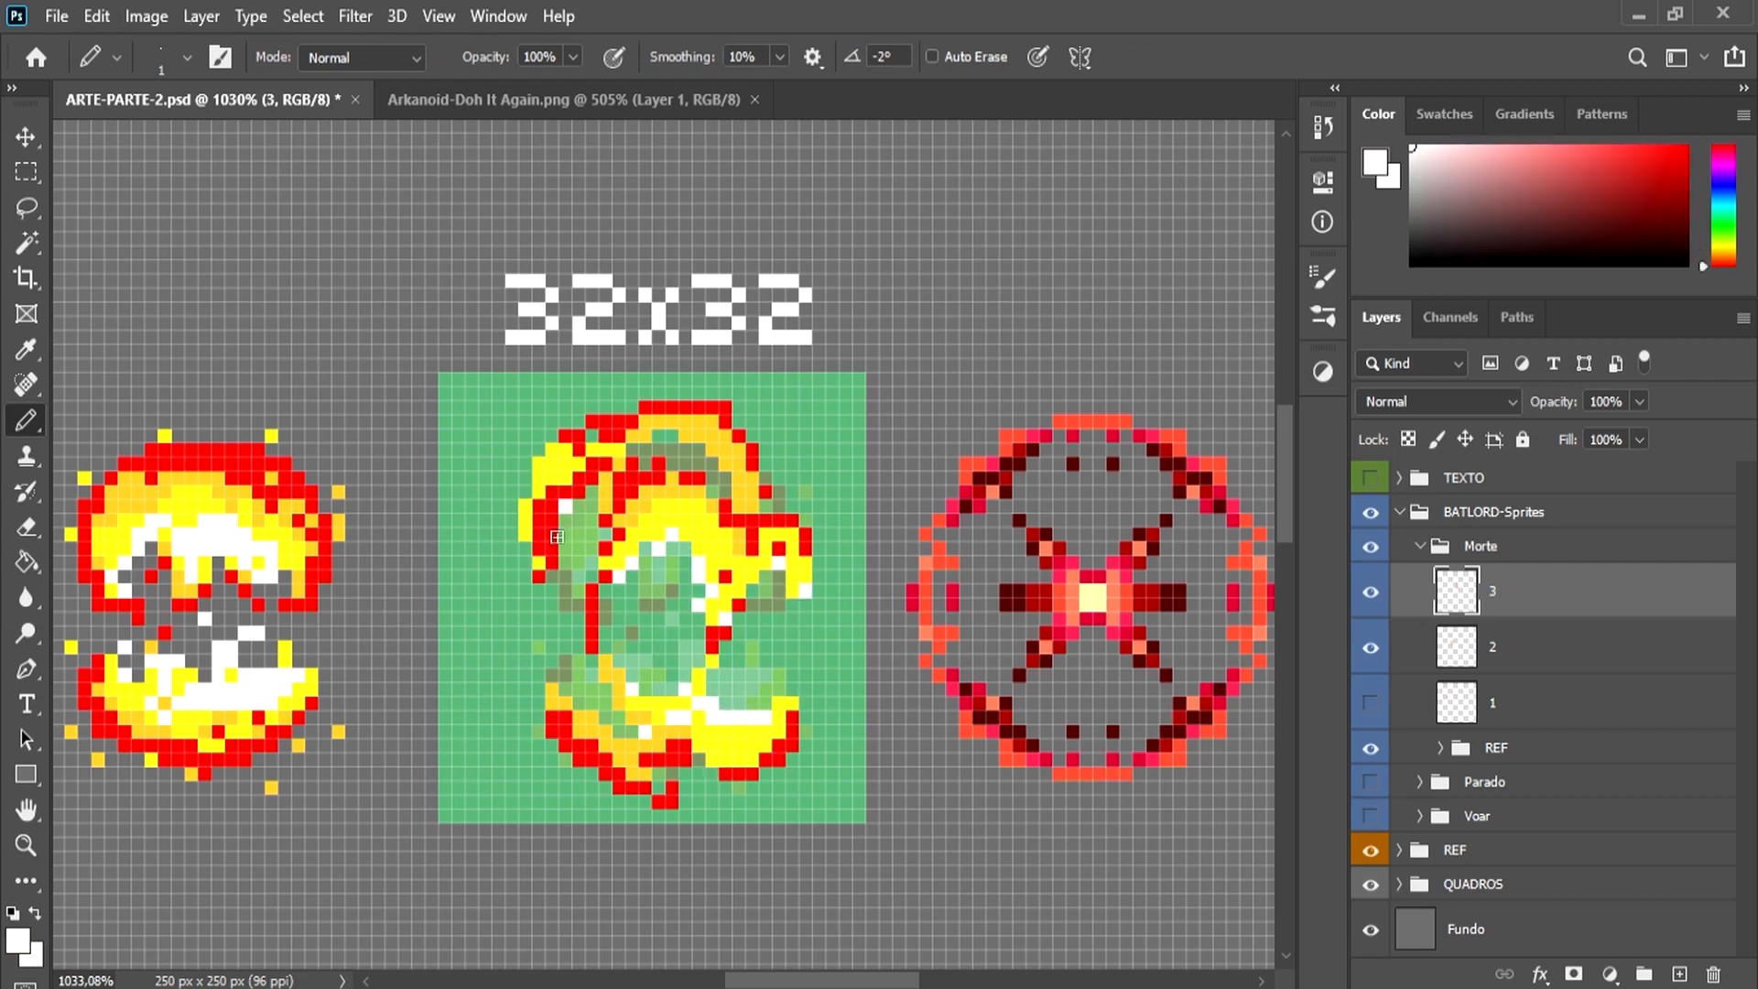
{"action": "key", "text": "ctrl+z"}
{"action": "left_click", "coordinate": [766, 505], "text": "alt"}
{"action": "left_click", "coordinate": [779, 464]}
{"action": "left_click", "coordinate": [819, 505]}
{"action": "left_click", "coordinate": [779, 436]}
{"action": "left_click", "coordinate": [551, 464], "text": "alt"}
{"action": "left_click", "coordinate": [485, 436]}
{"action": "left_click", "coordinate": [482, 509]}
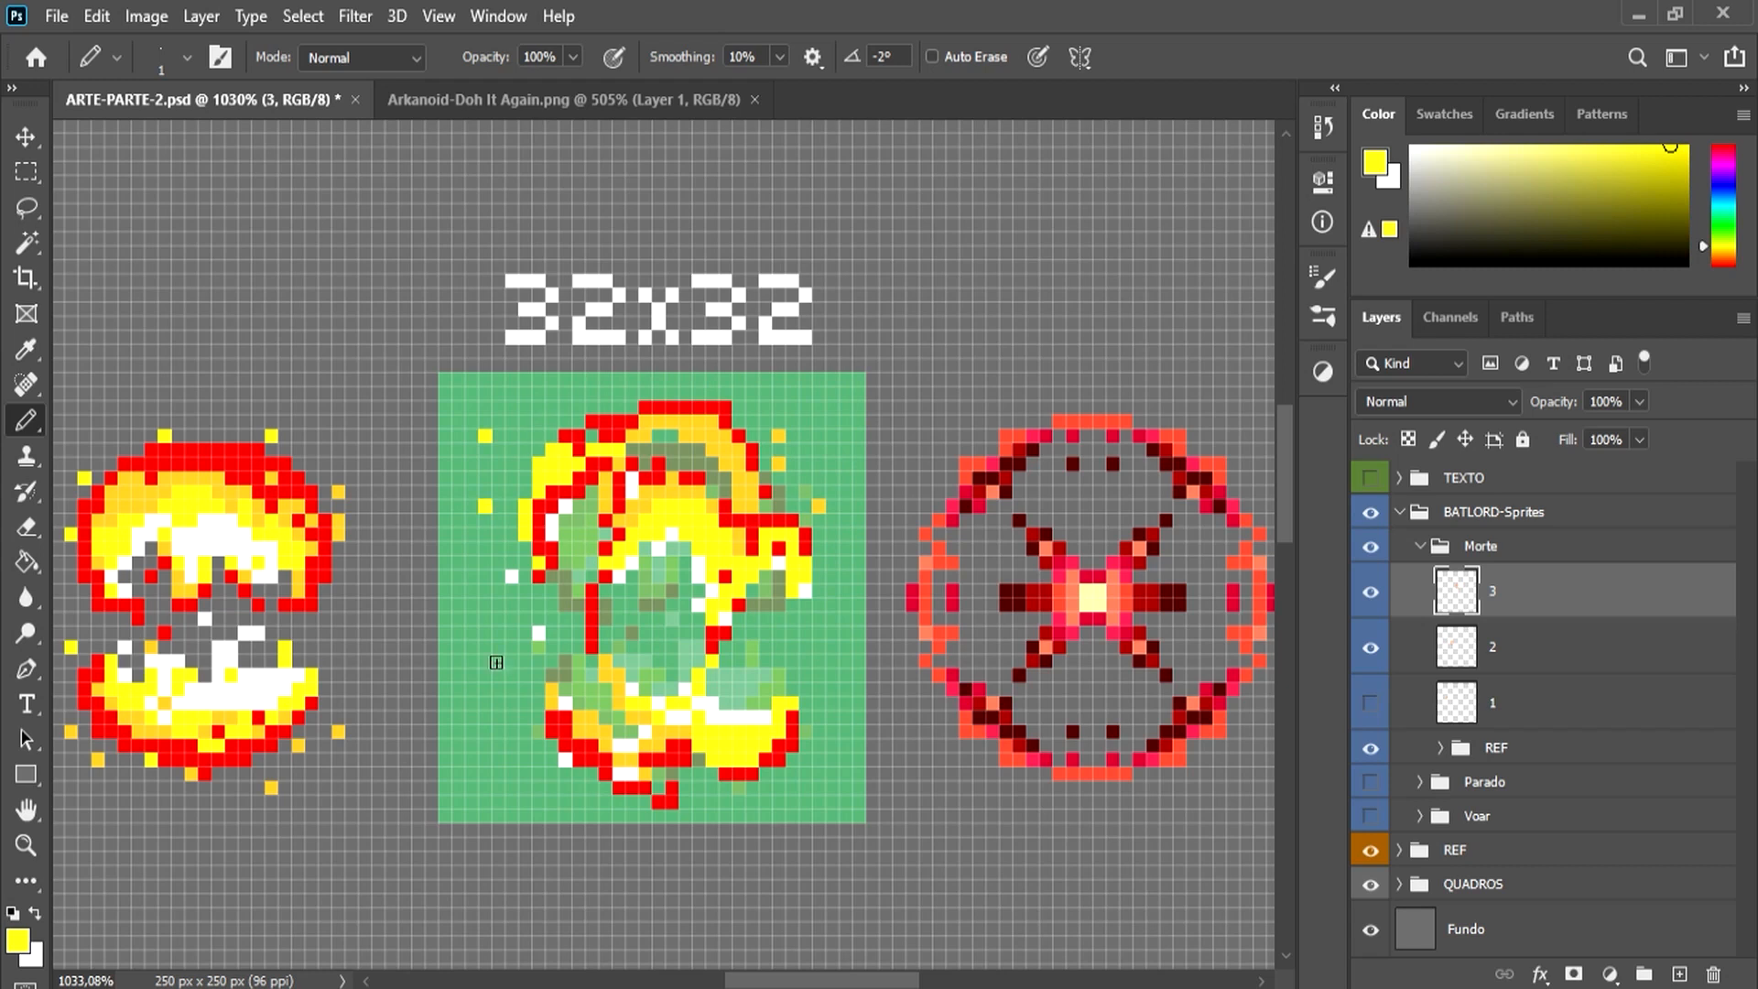
{"action": "left_click", "coordinate": [727, 718]}
Step: Scatter red fragments around the edges of the 32x32 square on layer 4 for the fourth explosion frame
{"action": "left_click_drag", "start_coordinate": [775, 440], "coordinate": [678, 408]}
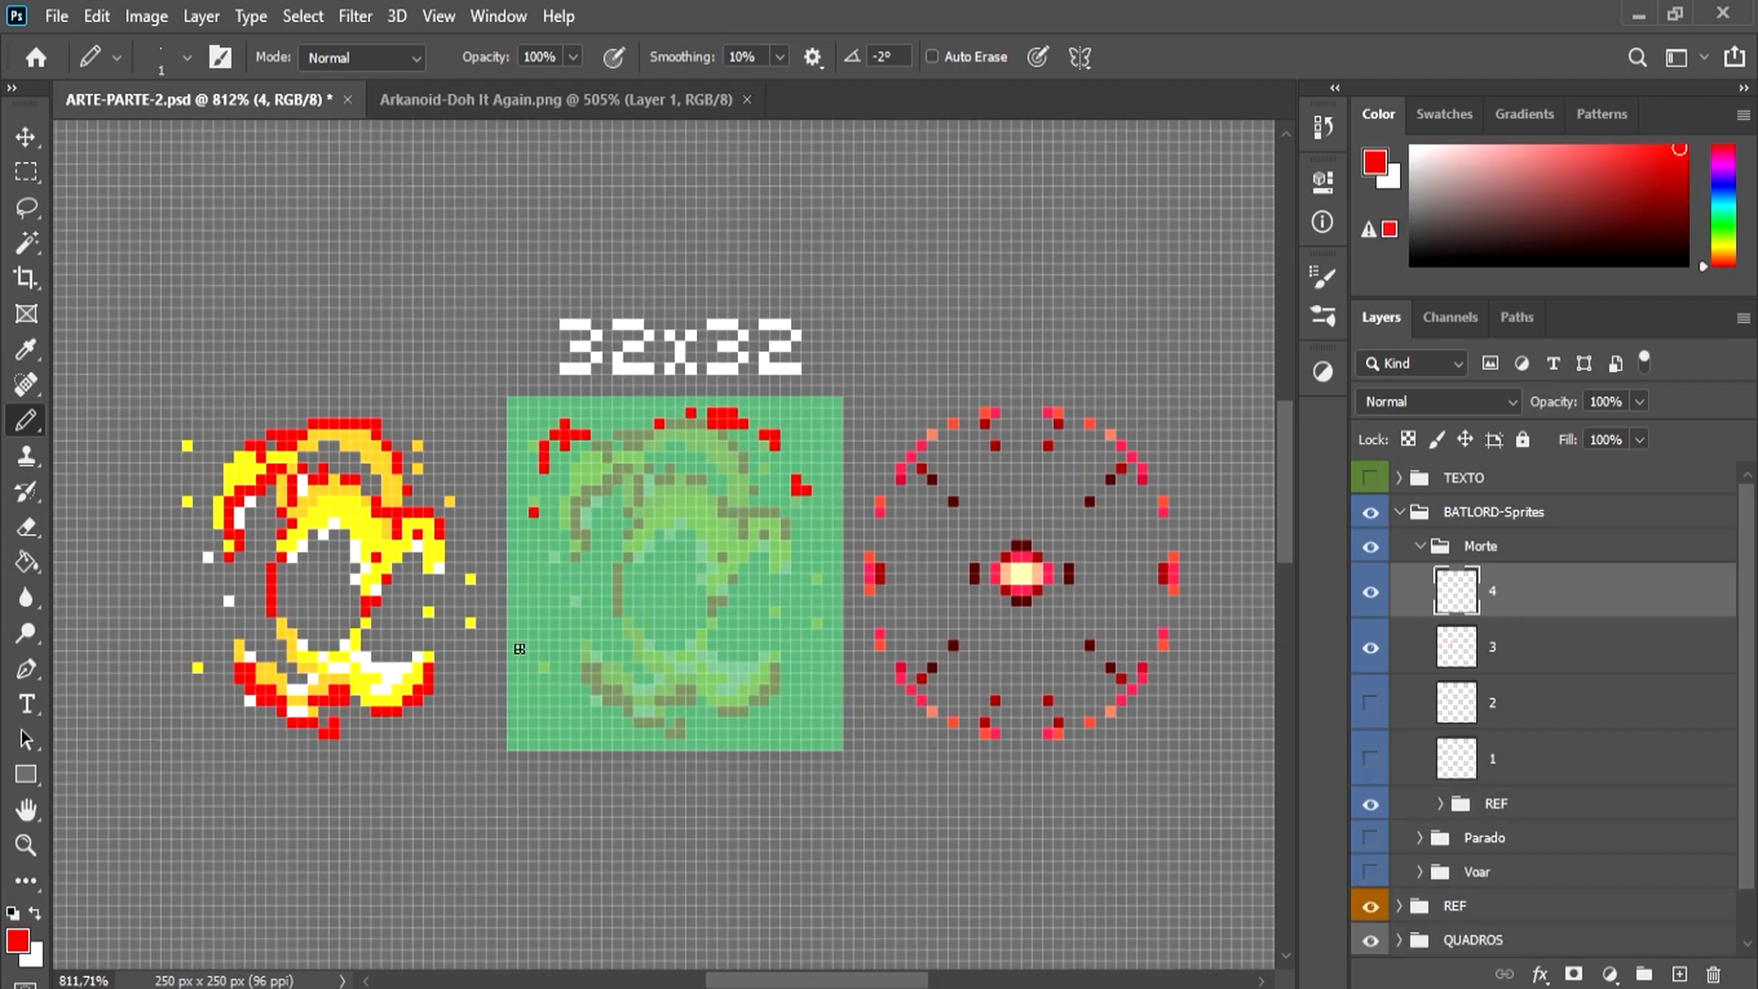
{"action": "left_click_drag", "start_coordinate": [522, 678], "coordinate": [586, 746]}
{"action": "left_click", "coordinate": [628, 734]}
{"action": "left_click", "coordinate": [523, 634]}
{"action": "left_click_drag", "start_coordinate": [838, 622], "coordinate": [786, 724]}
{"action": "left_click", "coordinate": [754, 734]}
{"action": "left_click", "coordinate": [806, 611]}
{"action": "key", "text": "e"}
{"action": "key", "text": "b"}
{"action": "left_click", "coordinate": [534, 557]}
{"action": "left_click", "coordinate": [827, 469]}
{"action": "left_click", "coordinate": [805, 435]}
Step: Erase parts of the fourth explosion's upper red arcs and add amber fragments along its upper and side edges
{"action": "key", "text": "e"}
{"action": "left_click_drag", "start_coordinate": [742, 424], "coordinate": [712, 413]}
{"action": "left_click_drag", "start_coordinate": [586, 435], "coordinate": [544, 468]}
{"action": "key", "text": "b"}
{"action": "left_click", "coordinate": [378, 445], "text": "alt"}
{"action": "left_click_drag", "start_coordinate": [683, 430], "coordinate": [732, 423]}
{"action": "left_click", "coordinate": [801, 490]}
{"action": "left_click_drag", "start_coordinate": [806, 578], "coordinate": [820, 636]}
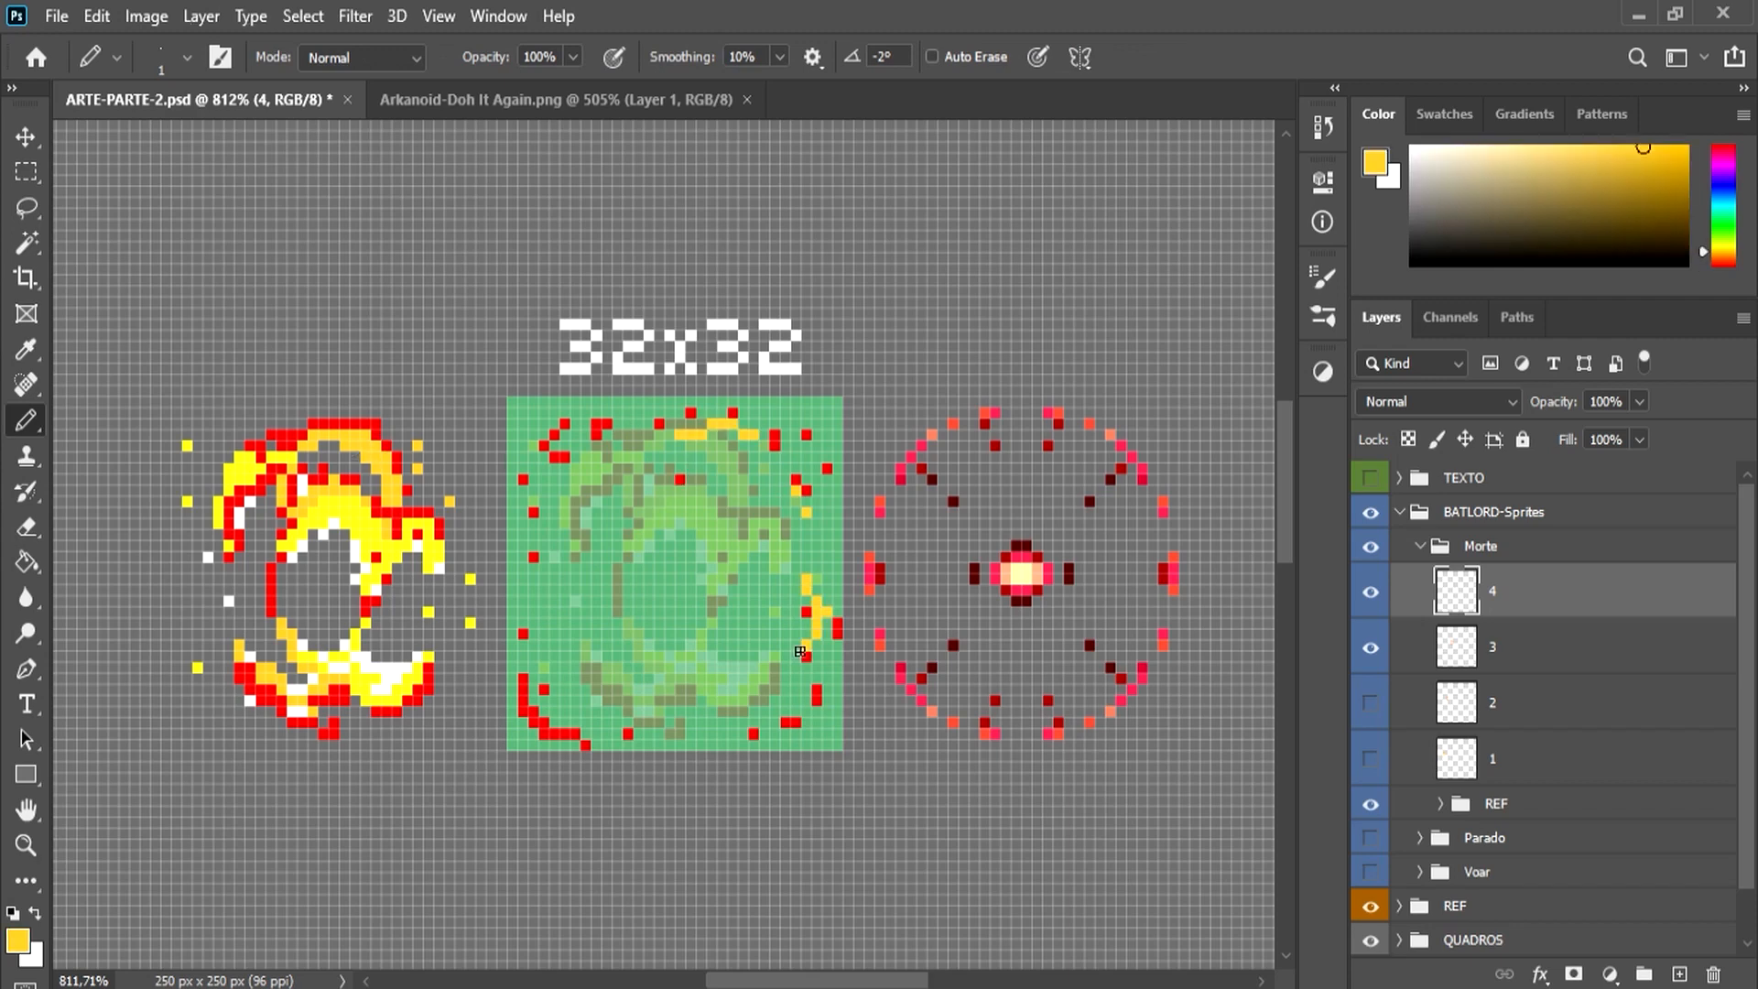
Step: Add yellow fragments to the fourth explosion's lower corner, upper arc and inner area
{"action": "left_click", "coordinate": [386, 539], "text": "alt"}
{"action": "left_click_drag", "start_coordinate": [530, 682], "coordinate": [586, 717]}
{"action": "left_click_drag", "start_coordinate": [607, 456], "coordinate": [566, 511]}
{"action": "left_click", "coordinate": [763, 591]}
Step: Add a few white spark pixels inside the fourth explosion and erase part of its lower corner fragment
{"action": "left_click", "coordinate": [356, 555], "text": "alt"}
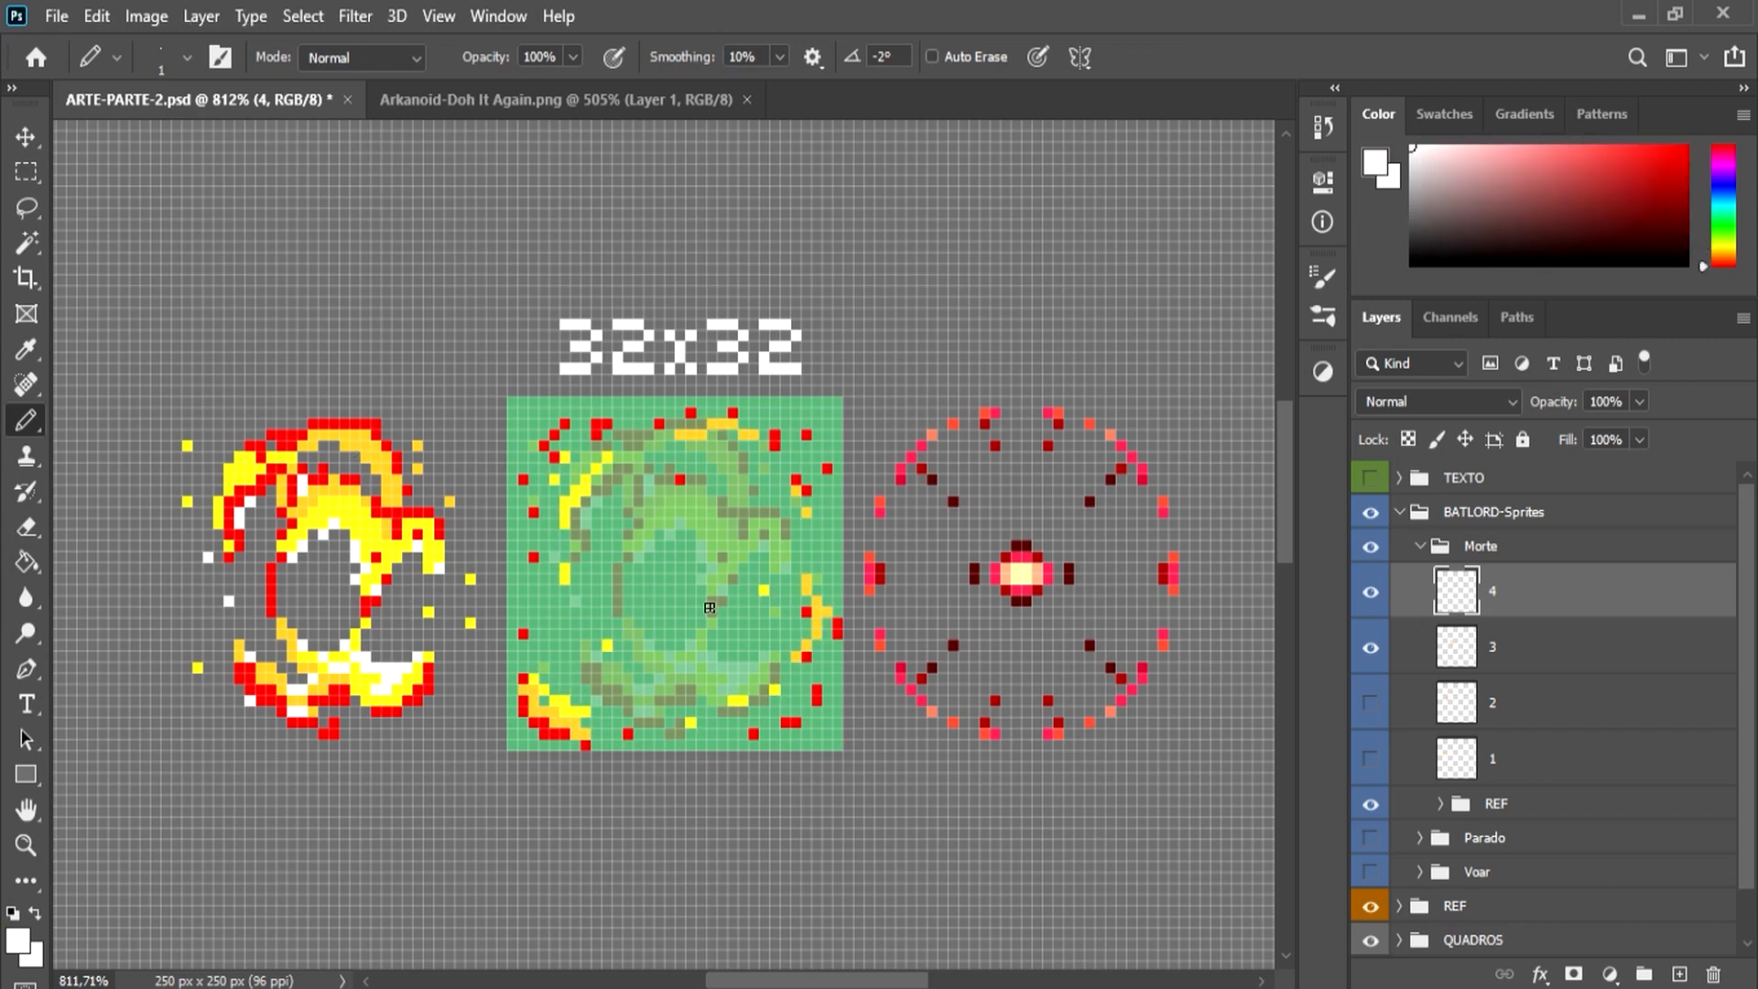
{"action": "left_click", "coordinate": [597, 600]}
{"action": "left_click", "coordinate": [659, 679]}
{"action": "key", "text": "e"}
{"action": "mouse_move", "coordinate": [534, 689]}
{"action": "left_mouse_down"}
{"action": "mouse_move", "coordinate": [555, 733]}
{"action": "mouse_move", "coordinate": [576, 711]}
{"action": "left_mouse_up"}
{"action": "key", "text": "b"}
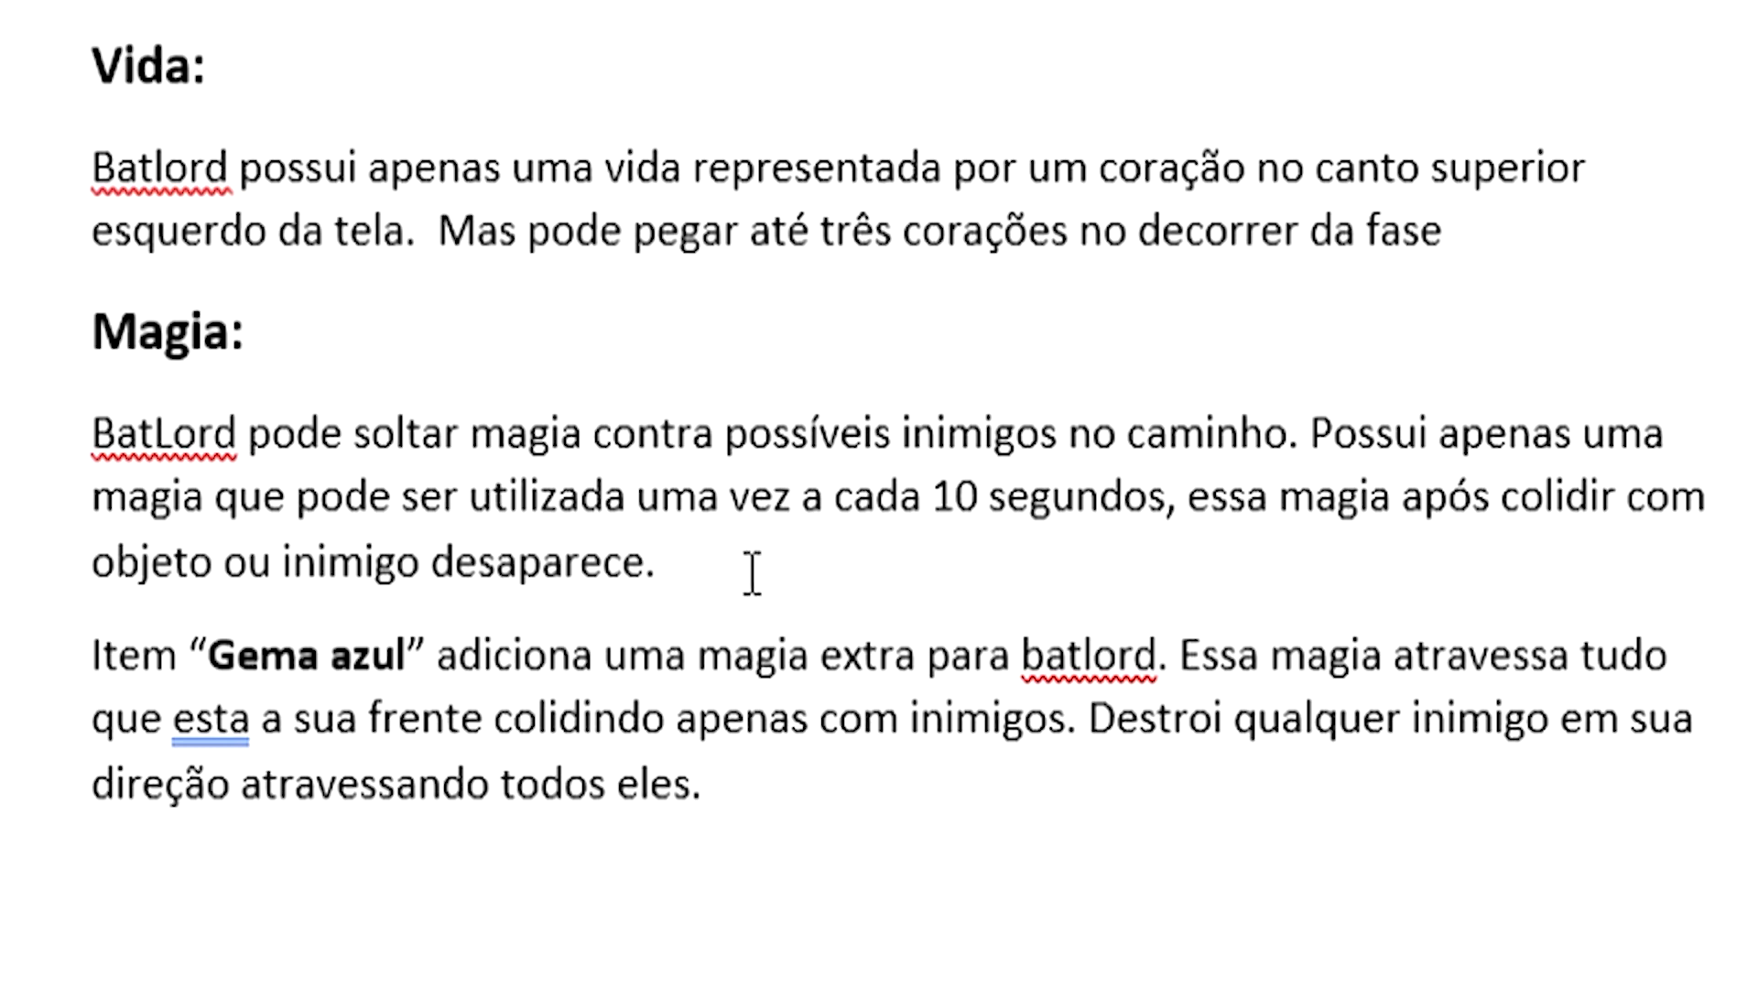
Step: Read the Magia section of the game design document, covering the basic magic and the extra magic from the "Gema azul" item
{"action": "left_click_drag", "start_coordinate": [786, 577], "coordinate": [41, 439]}
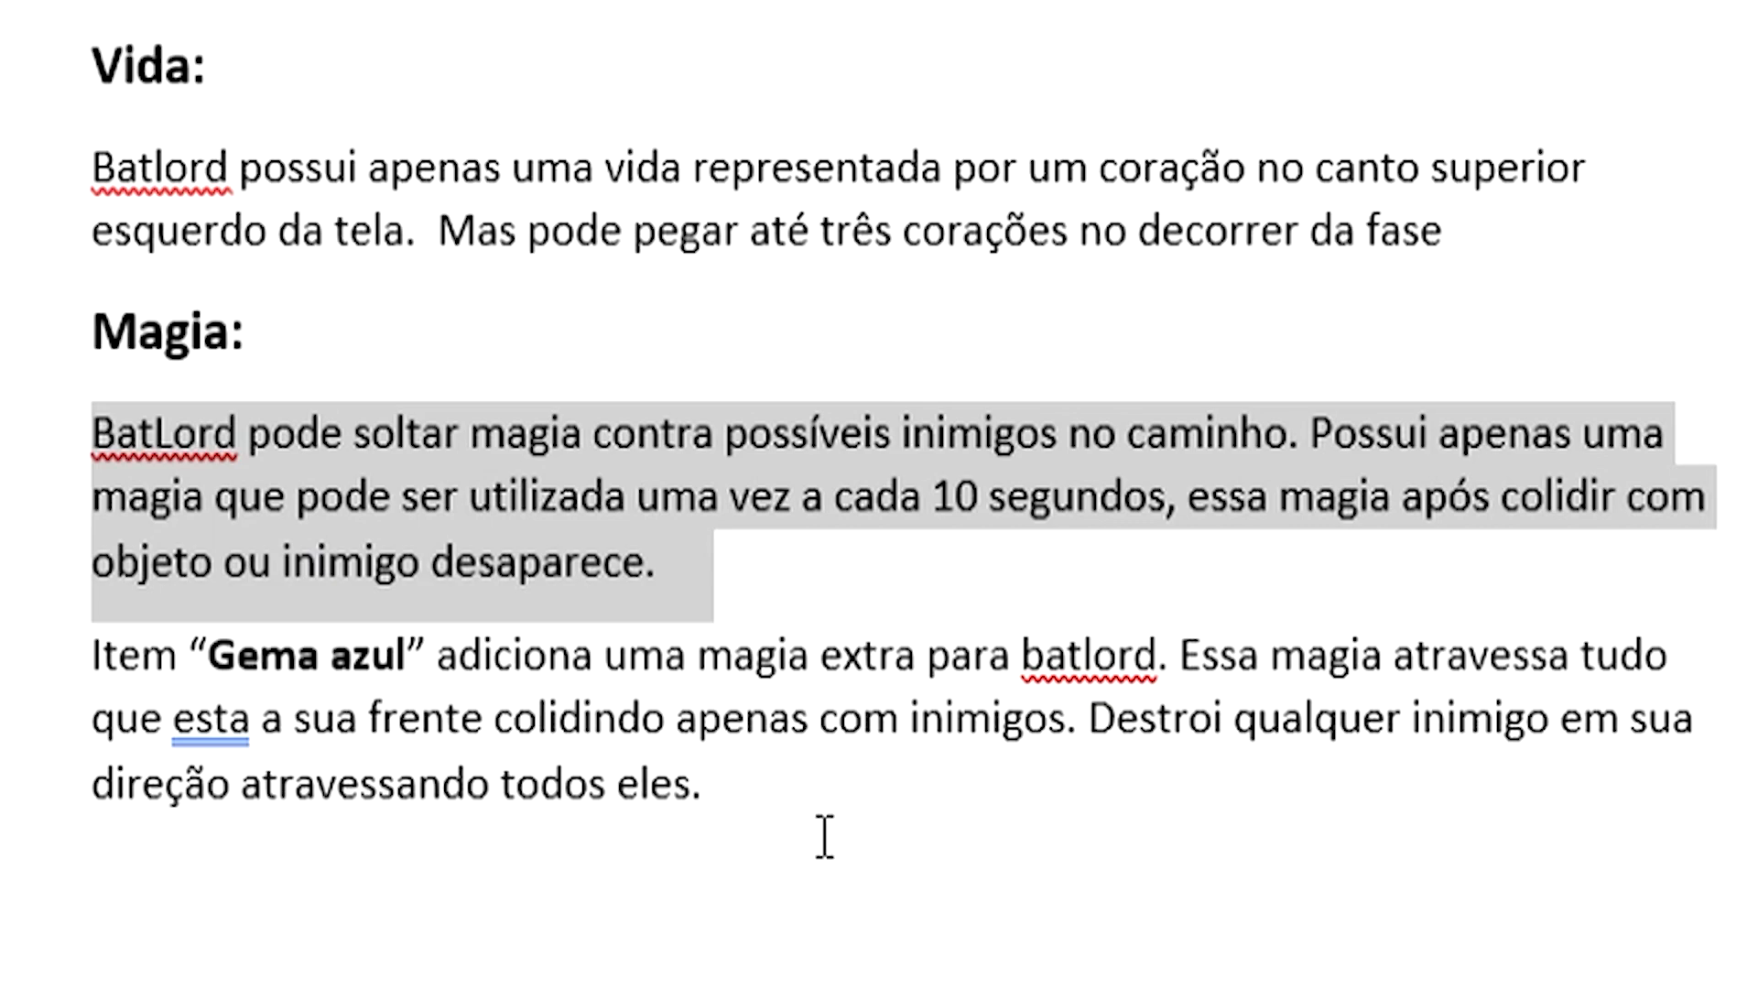
{"action": "left_click", "coordinate": [791, 822]}
{"action": "left_click_drag", "start_coordinate": [540, 771], "coordinate": [31, 628]}
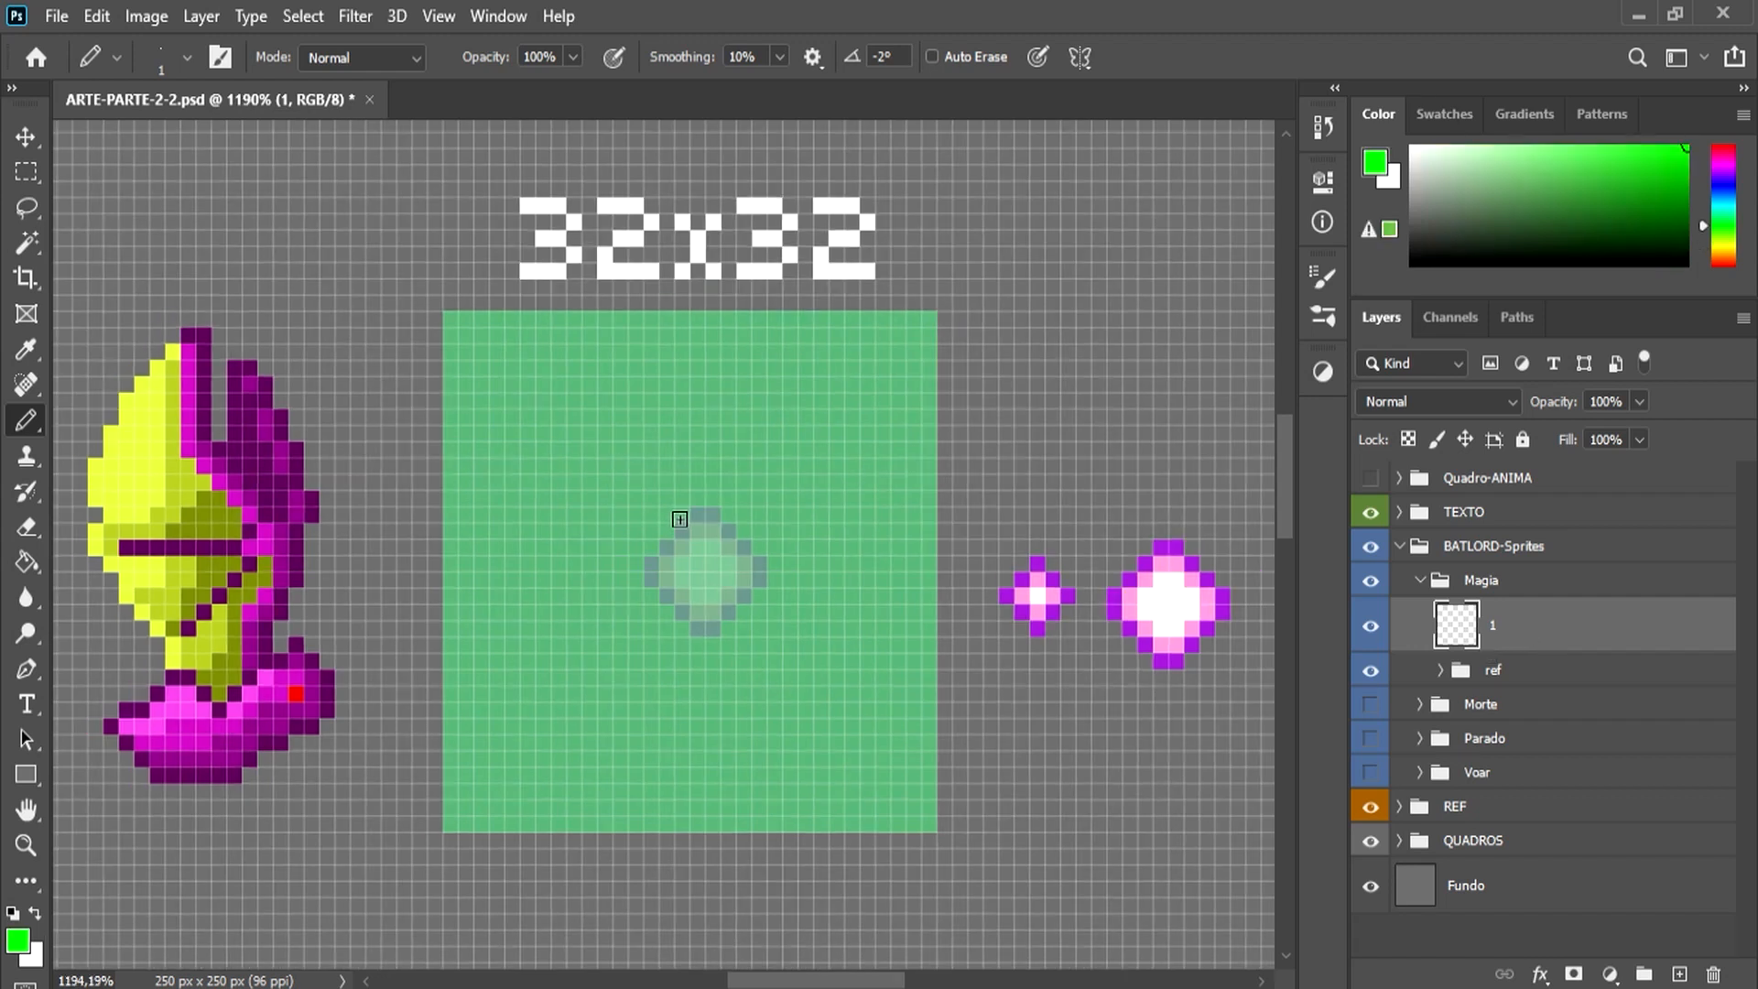
Step: In Photoshop, draw a bright green diamond outline over the reference on Magia layer 1 and fill its inside with dark green
{"action": "left_click_drag", "start_coordinate": [696, 514], "coordinate": [730, 530]}
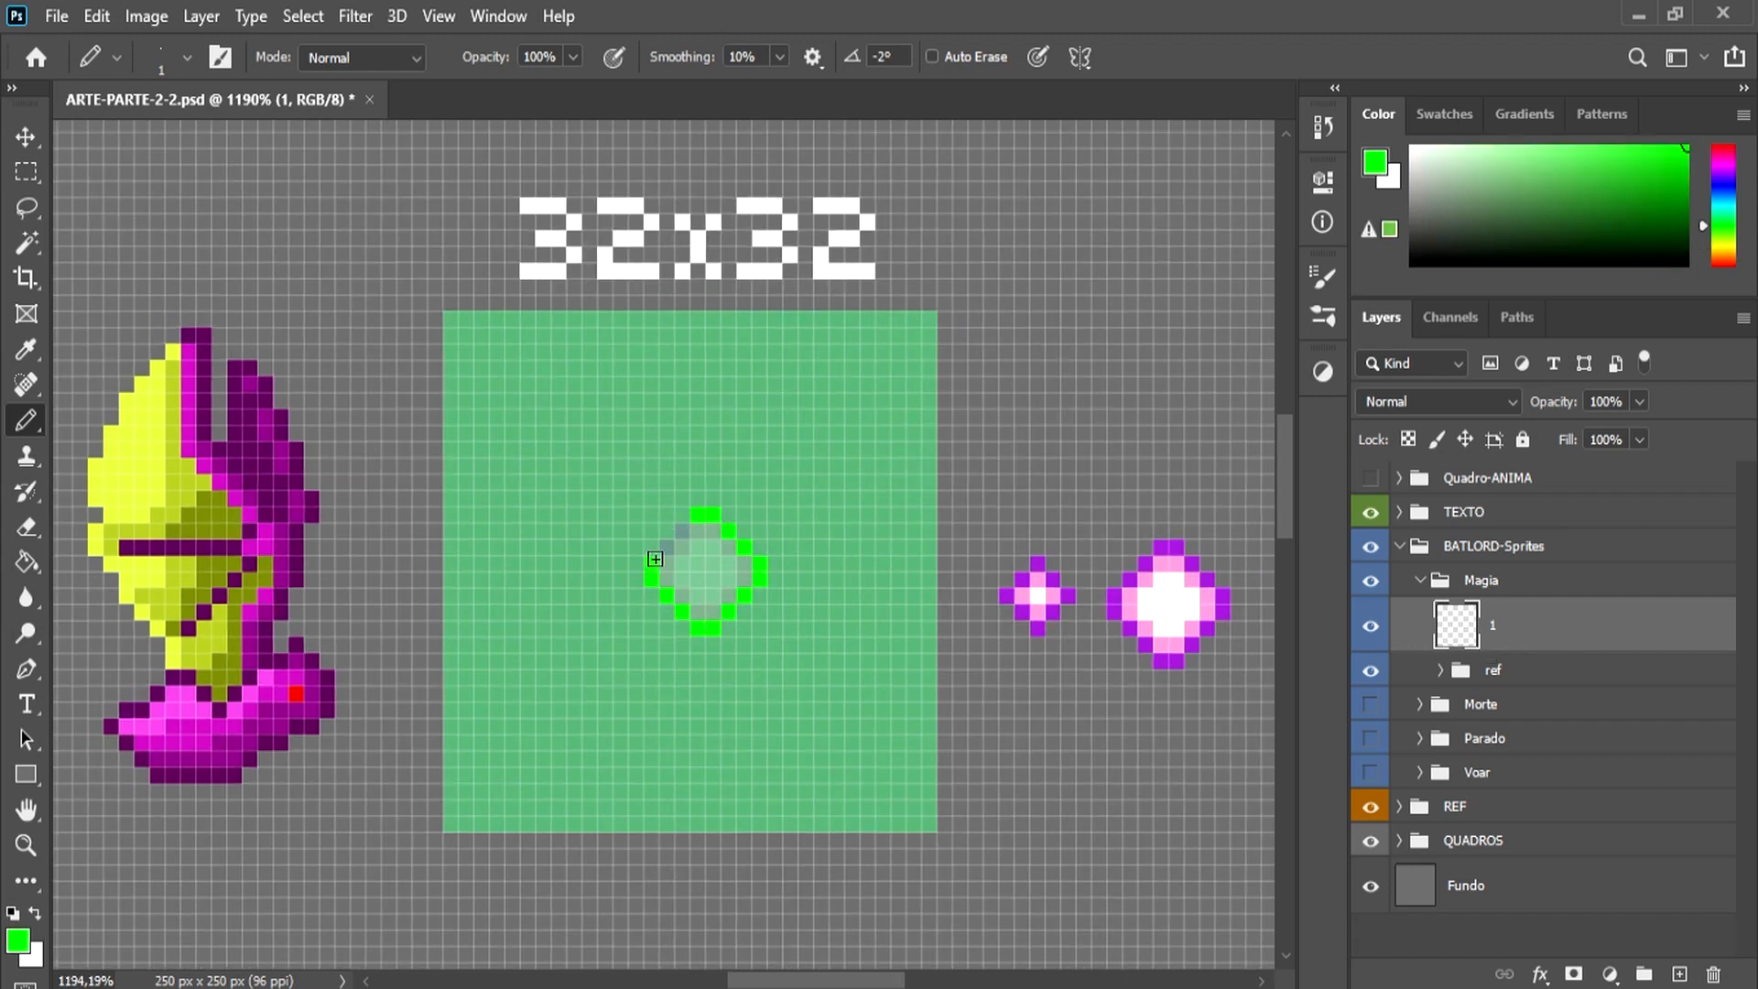
{"action": "left_click", "coordinate": [17, 940]}
{"action": "left_click", "coordinate": [714, 514]}
{"action": "left_click", "coordinate": [985, 330]}
{"action": "mouse_move", "coordinate": [713, 537]}
{"action": "left_mouse_down"}
{"action": "mouse_move", "coordinate": [710, 611]}
{"action": "mouse_move", "coordinate": [687, 557]}
{"action": "mouse_move", "coordinate": [680, 592]}
{"action": "mouse_move", "coordinate": [672, 577]}
{"action": "mouse_move", "coordinate": [739, 579]}
{"action": "left_mouse_up"}
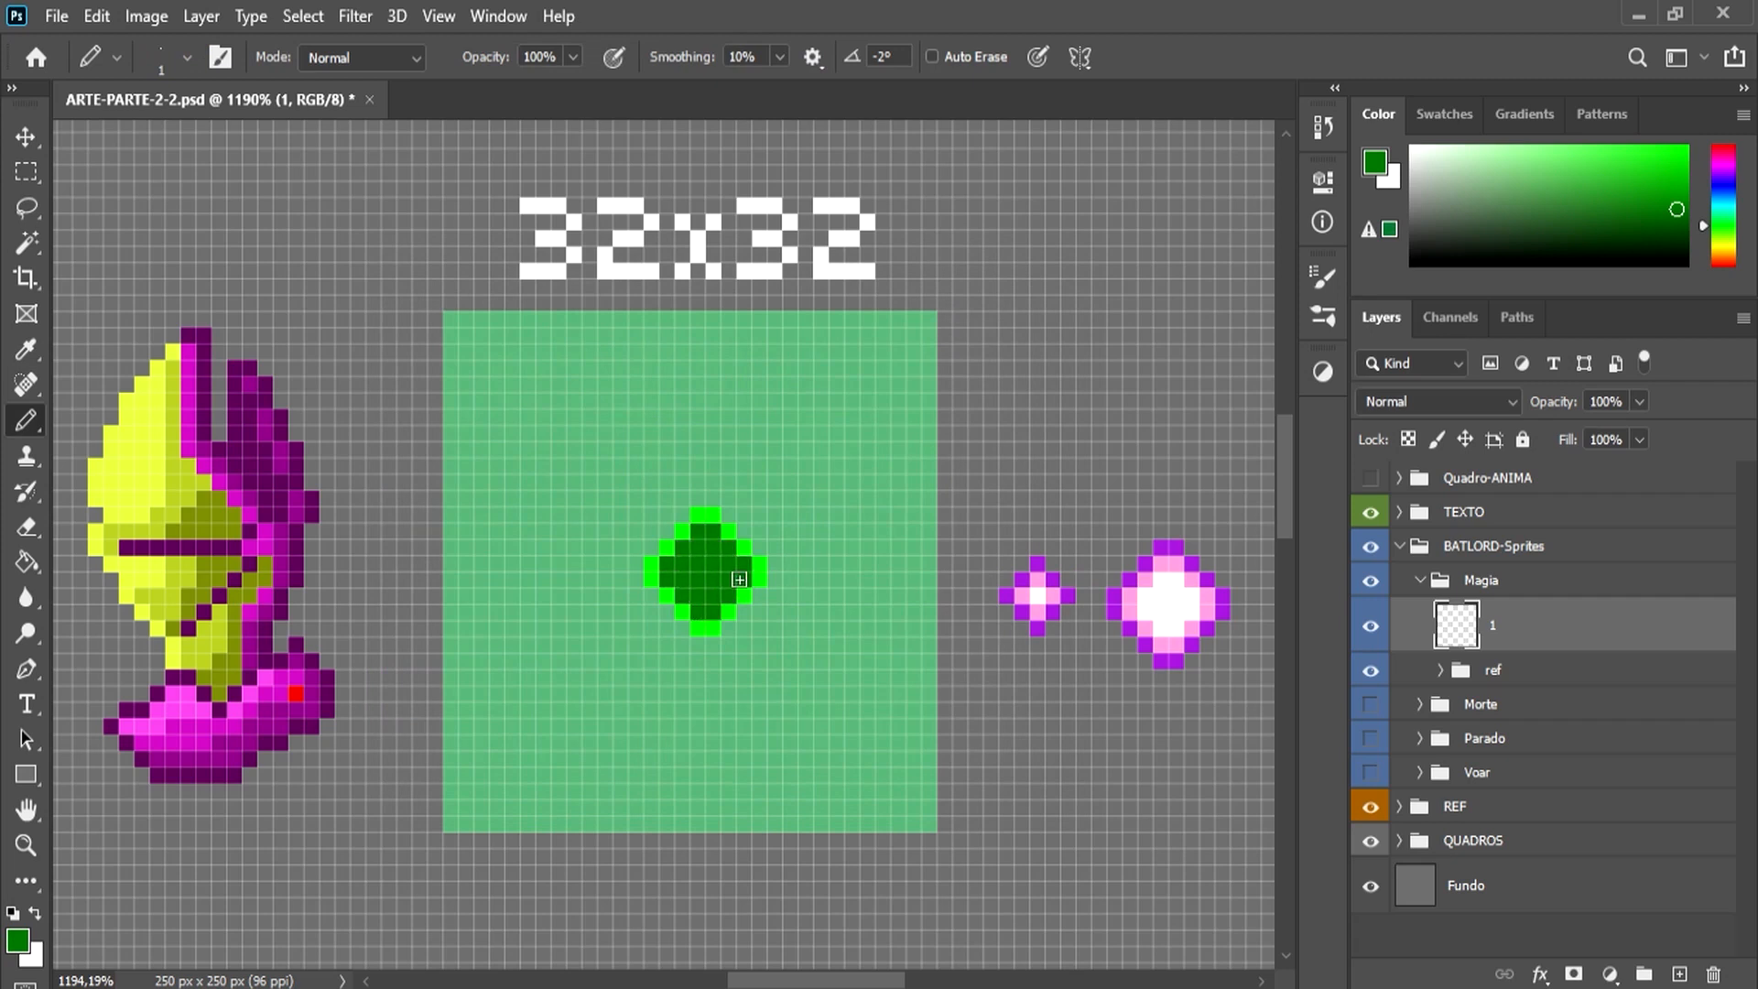
Step: Paint a white core inside the dark green ring and add bright green pixels around the diamond's corners
{"action": "left_click", "coordinate": [20, 941]}
{"action": "left_click_drag", "start_coordinate": [440, 384], "coordinate": [220, 283]}
{"action": "left_click", "coordinate": [985, 330]}
{"action": "mouse_move", "coordinate": [711, 576]}
{"action": "left_mouse_down"}
{"action": "mouse_move", "coordinate": [700, 590]}
{"action": "mouse_move", "coordinate": [724, 568]}
{"action": "left_mouse_up"}
{"action": "left_click", "coordinate": [746, 554], "text": "alt"}
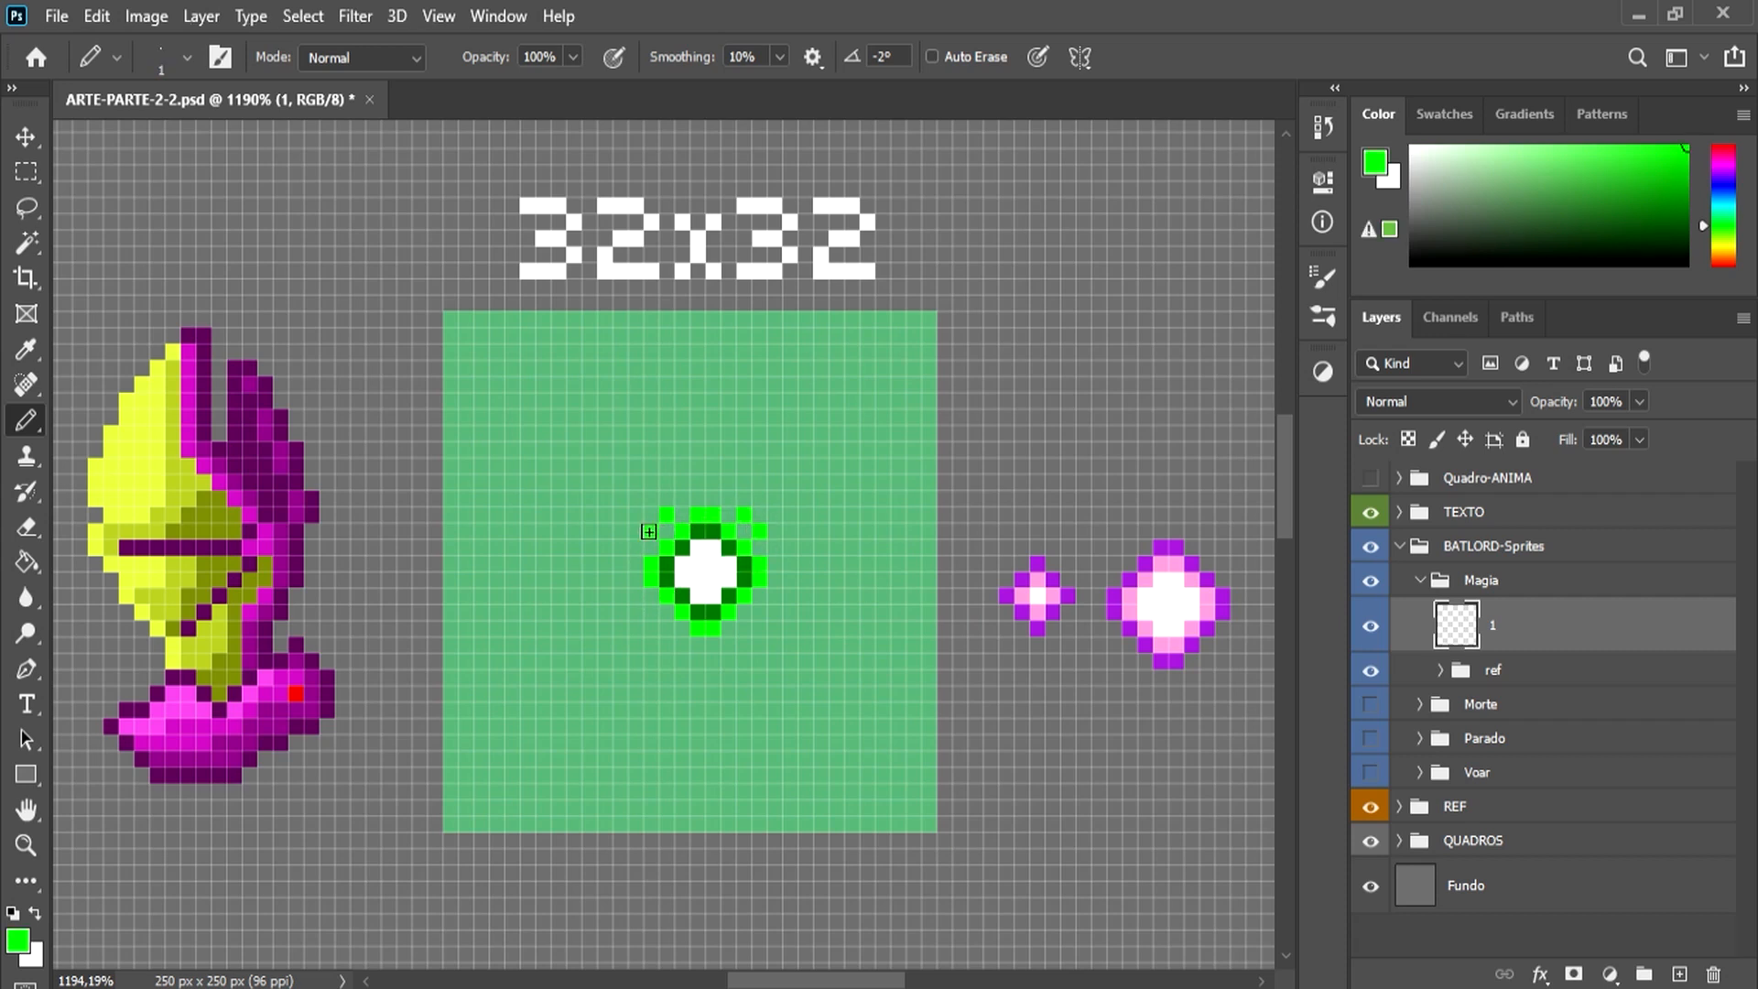
Step: Duplicate the green magic sprite's layer and name the copy 2
{"action": "key", "text": "ctrl+j"}
{"action": "double_click", "coordinate": [1515, 629]}
{"action": "type", "text": "2"}
{"action": "key", "text": "Return"}
Step: Separate the two magic sprites by moving layer 1 to the left and layer 2 to the right within the 32x32 square
{"action": "left_click", "coordinate": [1493, 685]}
{"action": "left_click", "coordinate": [30, 136]}
{"action": "left_click_drag", "start_coordinate": [753, 609], "coordinate": [598, 616]}
{"action": "left_click", "coordinate": [1442, 632]}
{"action": "left_click_drag", "start_coordinate": [721, 580], "coordinate": [830, 581]}
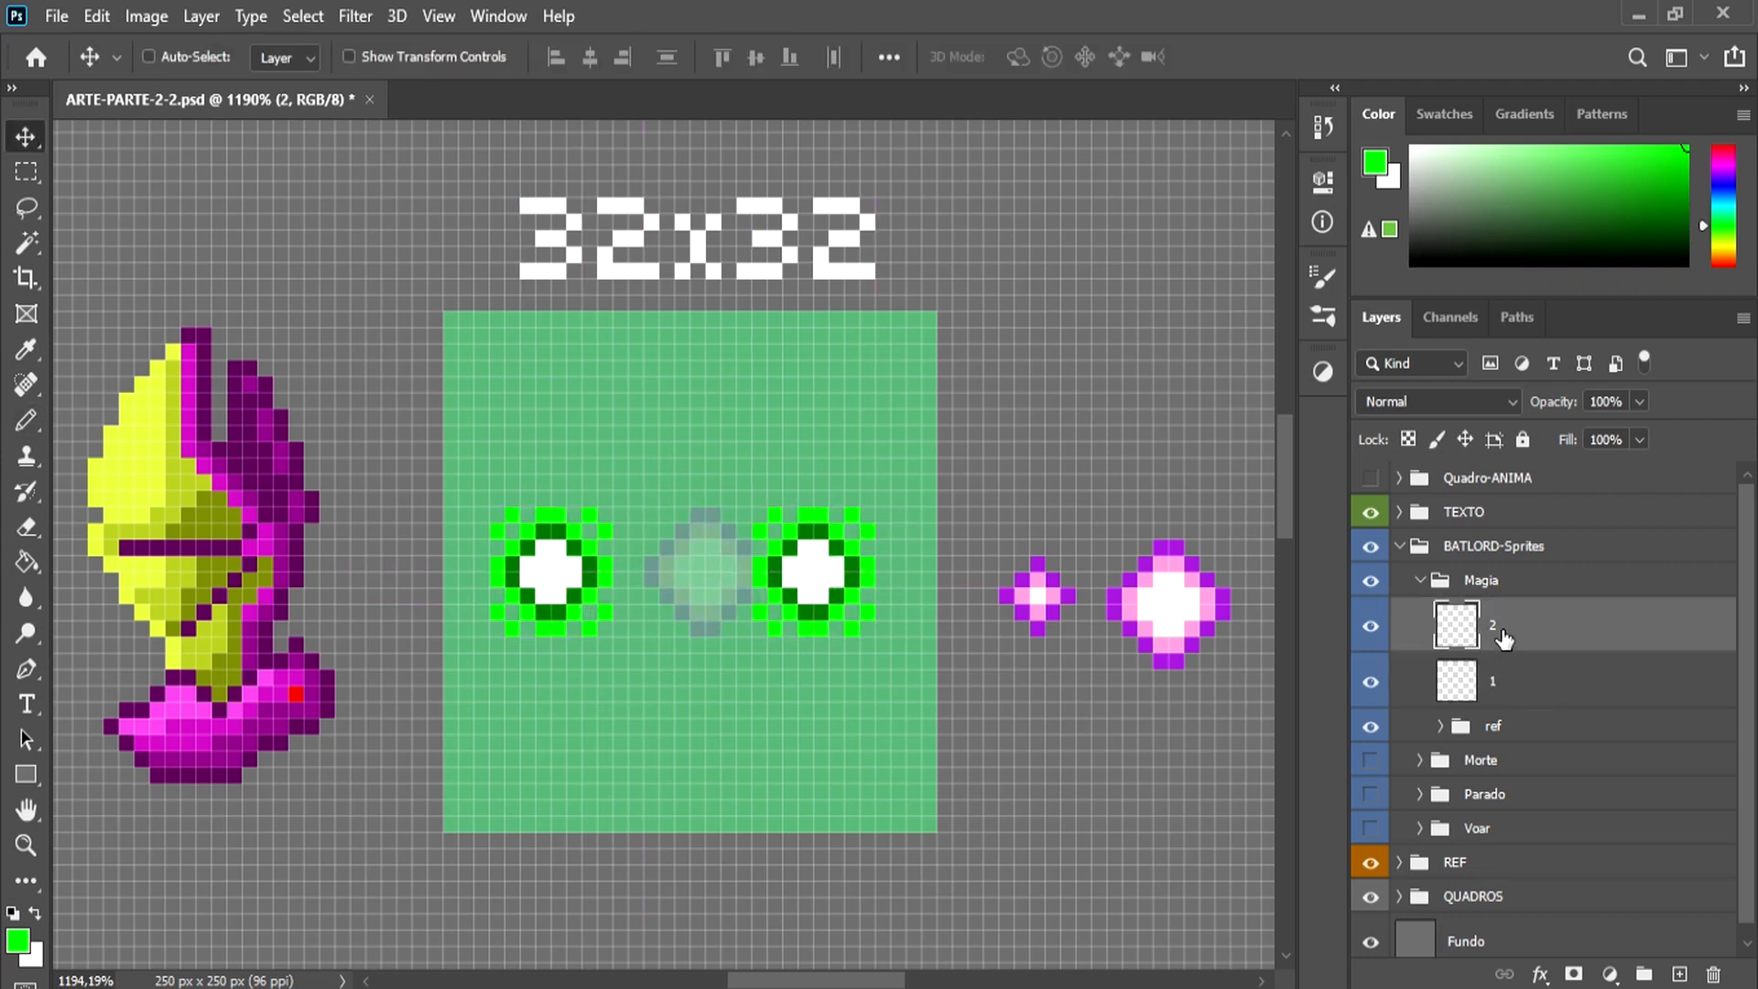
Step: Repaint the second magic sprite on layer 2 with a white ring and a dark green core, using the first sprite's colours
{"action": "key", "text": "b"}
{"action": "left_click", "coordinate": [821, 560], "text": "alt"}
{"action": "mouse_move", "coordinate": [805, 531]}
{"action": "left_mouse_down"}
{"action": "mouse_move", "coordinate": [851, 579]}
{"action": "mouse_move", "coordinate": [811, 608]}
{"action": "mouse_move", "coordinate": [779, 562]}
{"action": "mouse_move", "coordinate": [754, 572]}
{"action": "mouse_move", "coordinate": [799, 590]}
{"action": "left_mouse_up"}
{"action": "left_click", "coordinate": [584, 573], "text": "alt"}
{"action": "key", "text": "]"}
{"action": "key", "text": "]"}
{"action": "key", "text": "["}
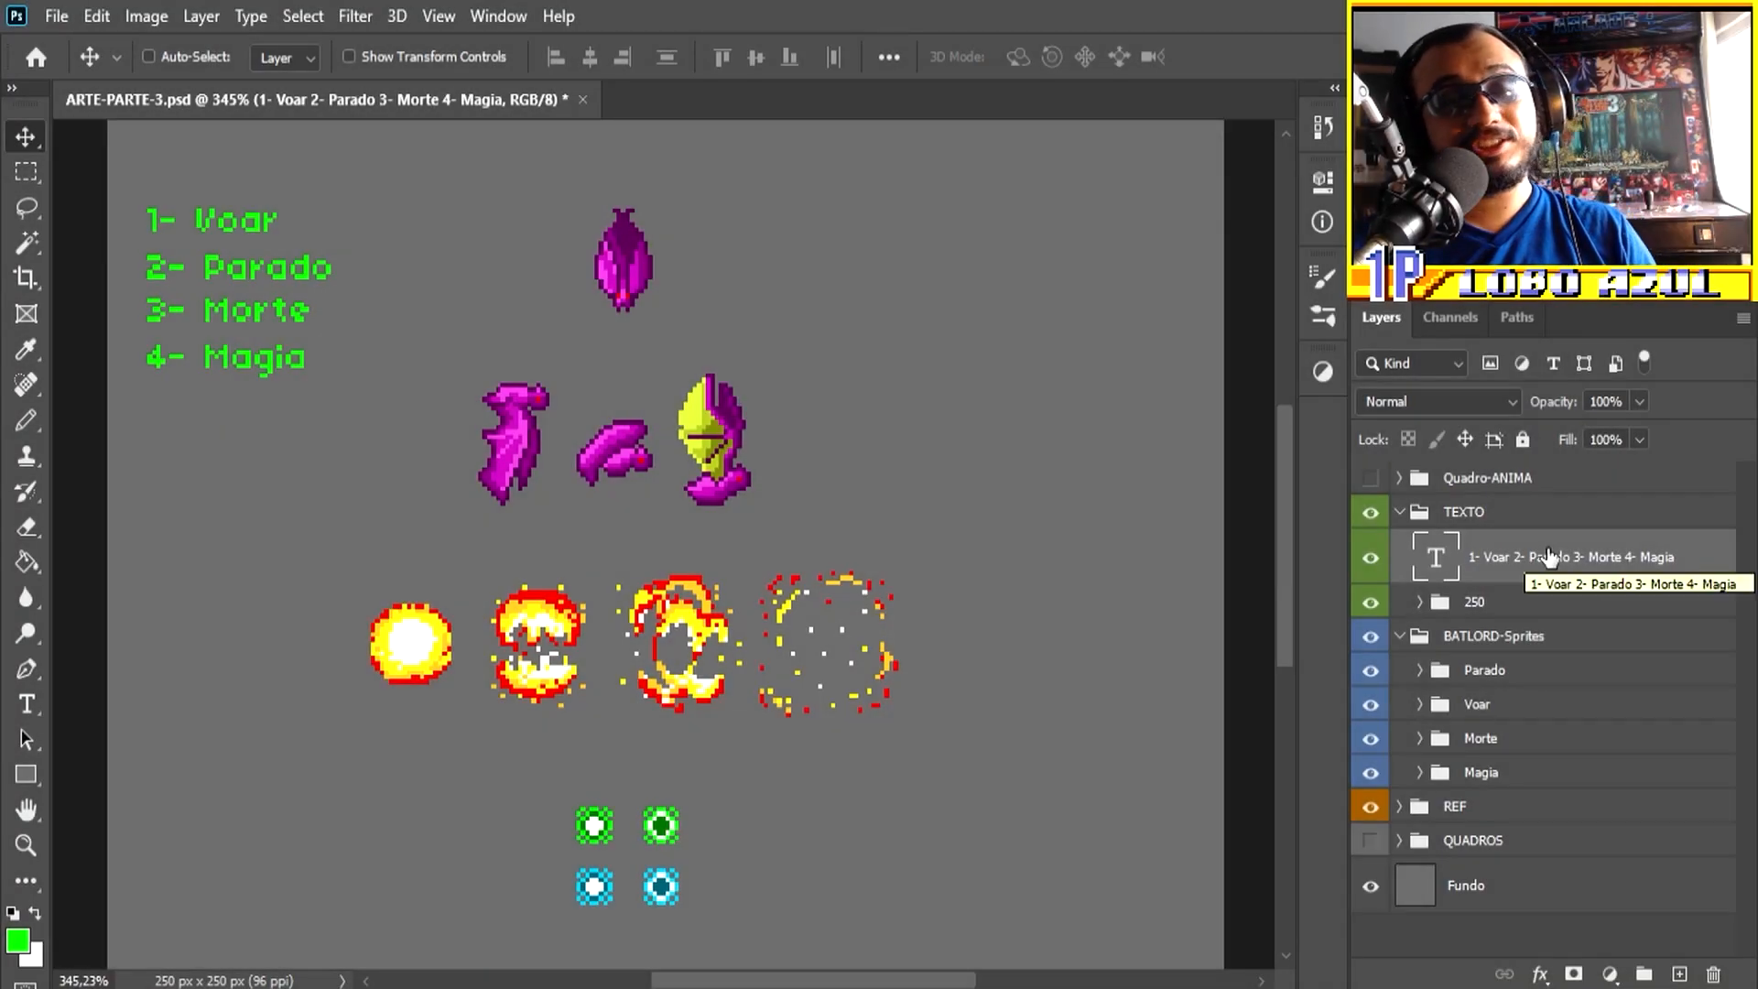
Step: Save the finished sprite sheet as ARTE-PARTE-3 in Photoshop format in the PSD folder, replacing the existing file
{"action": "left_click", "coordinate": [60, 15]}
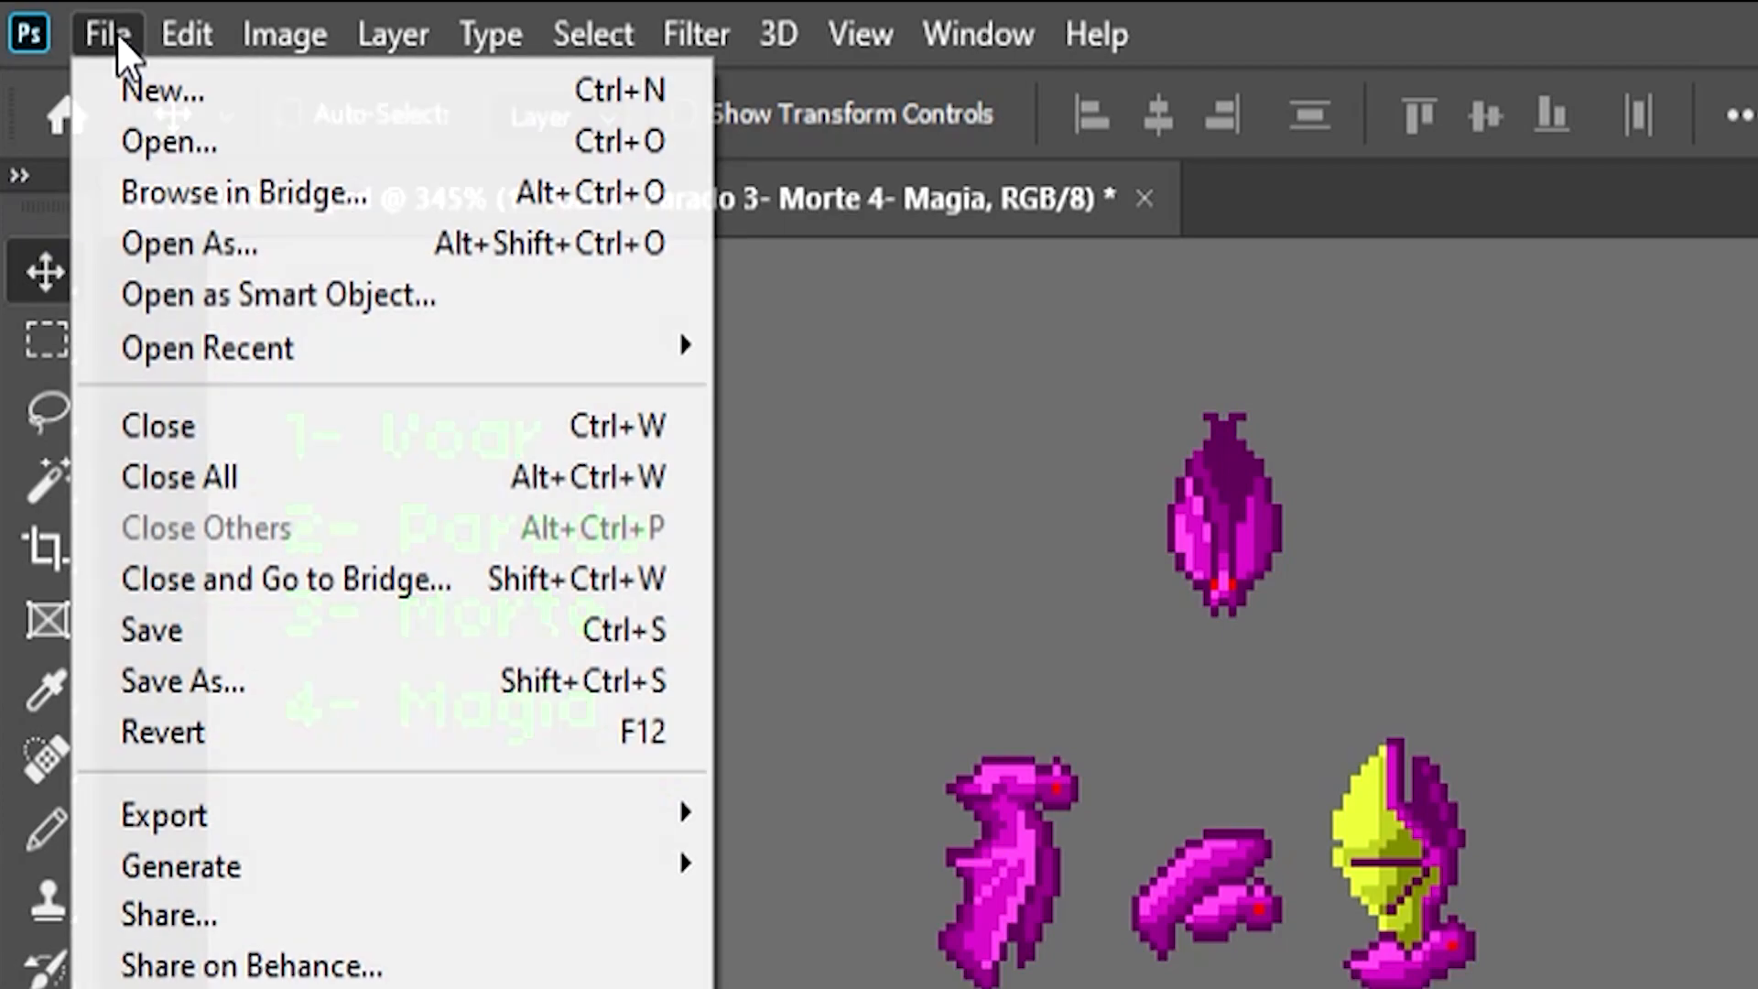
{"action": "left_click", "coordinate": [223, 630]}
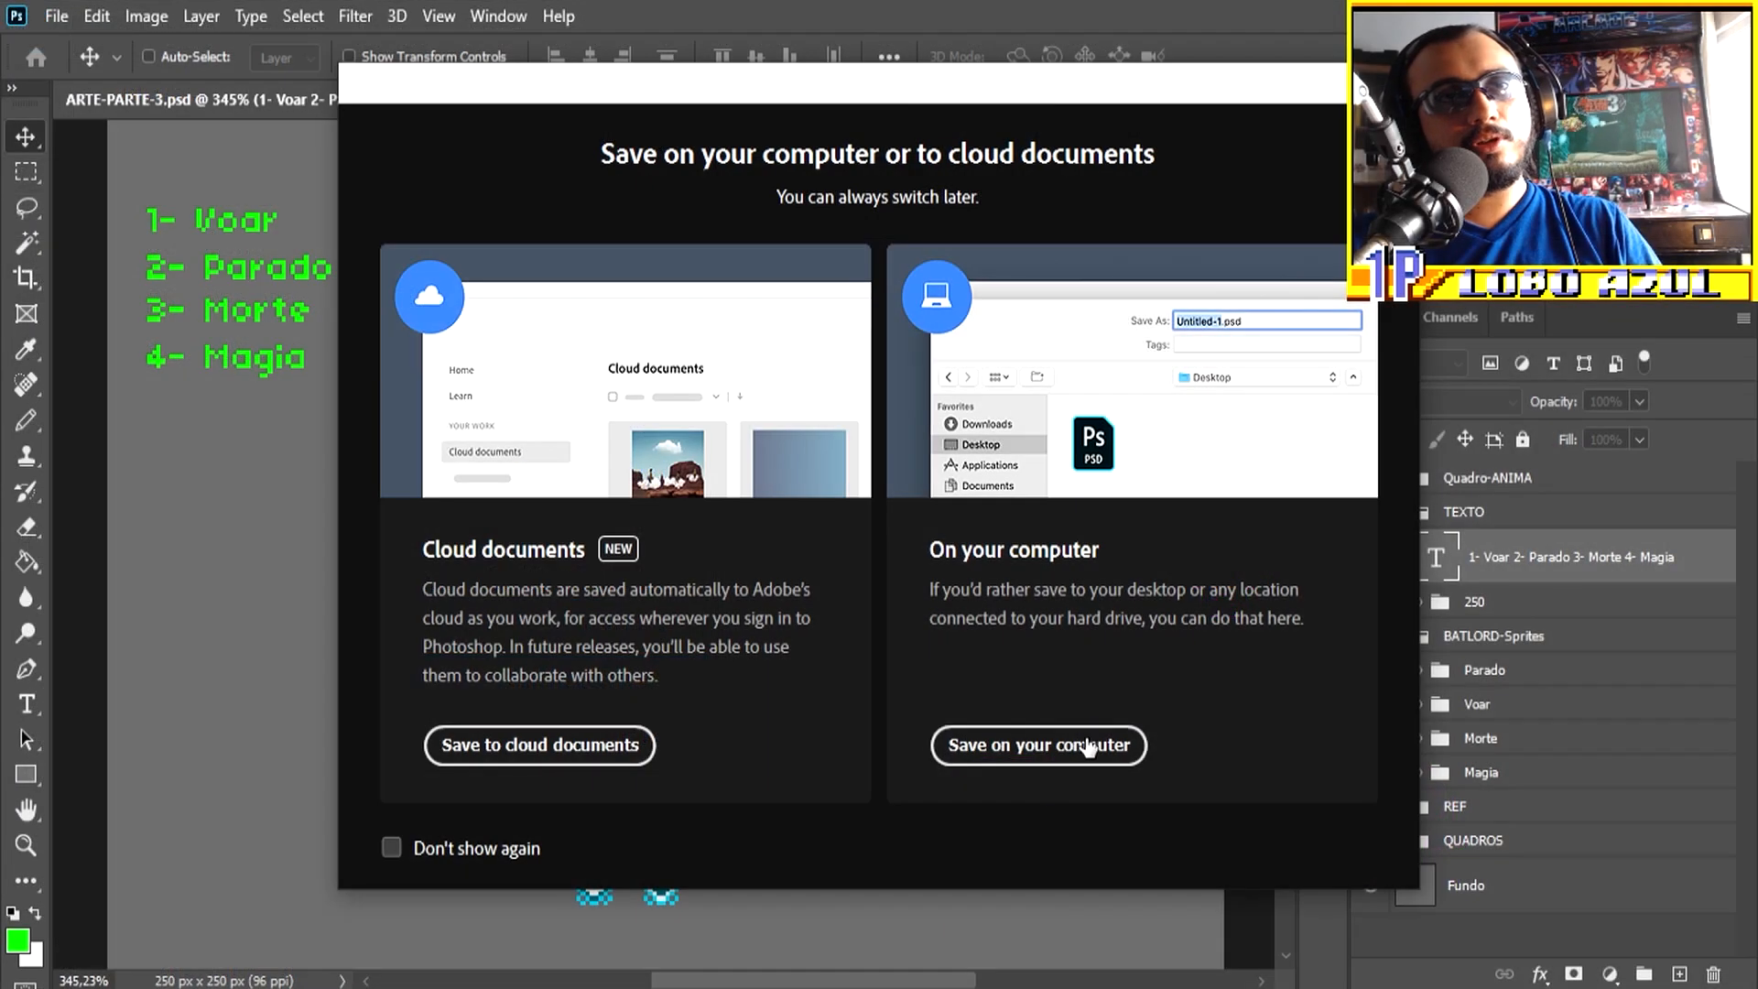
{"action": "left_click", "coordinate": [1089, 746]}
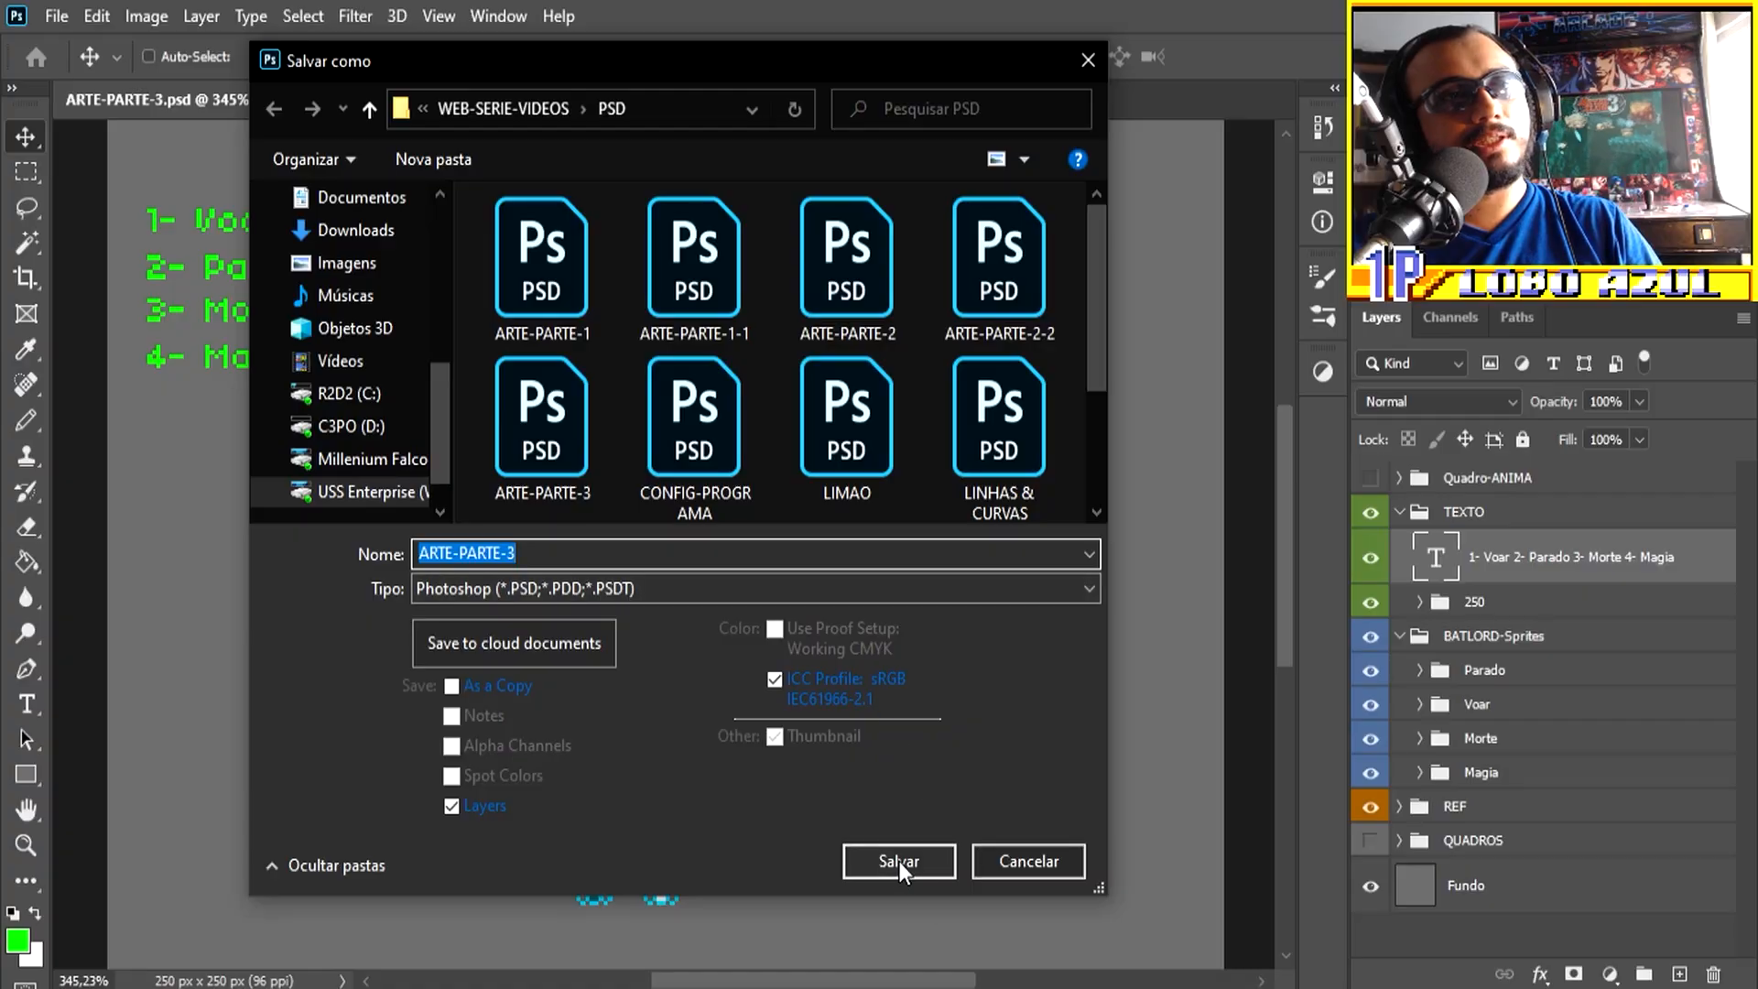
{"action": "left_click", "coordinate": [900, 863]}
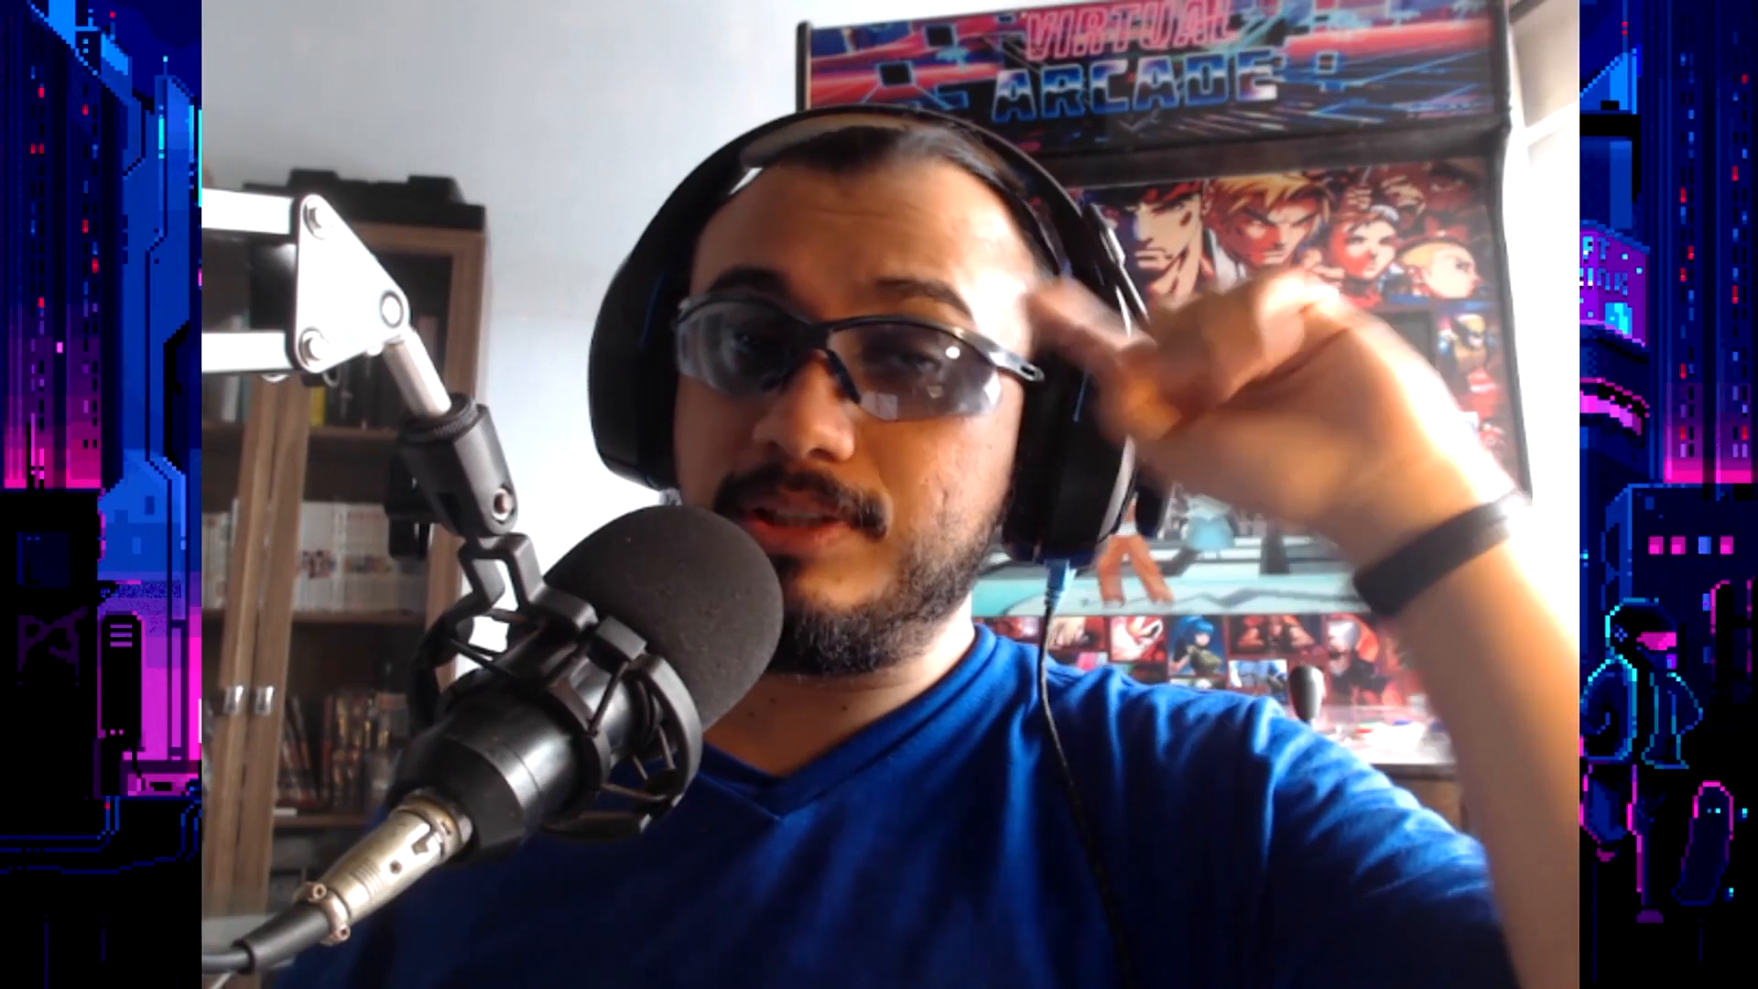